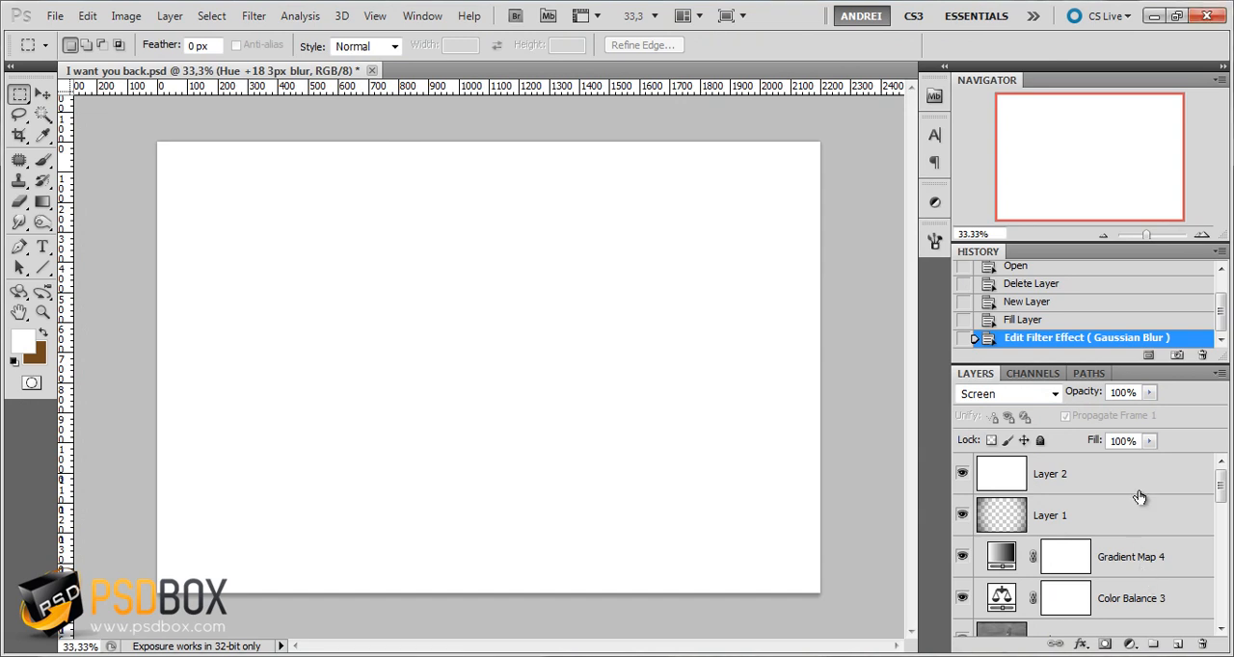
Hide the white Layer 2 in the finished document to examine the final composite and its layers
{"action": "left_click", "coordinate": [962, 474]}
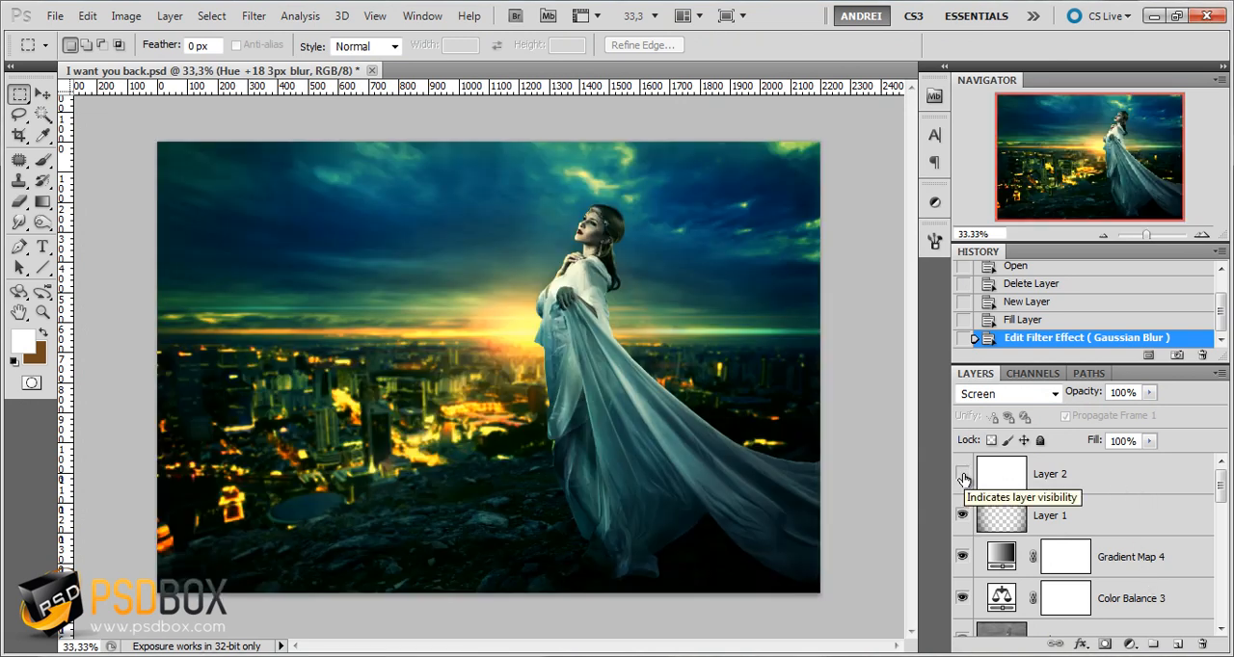
{"action": "left_click", "coordinate": [1165, 481]}
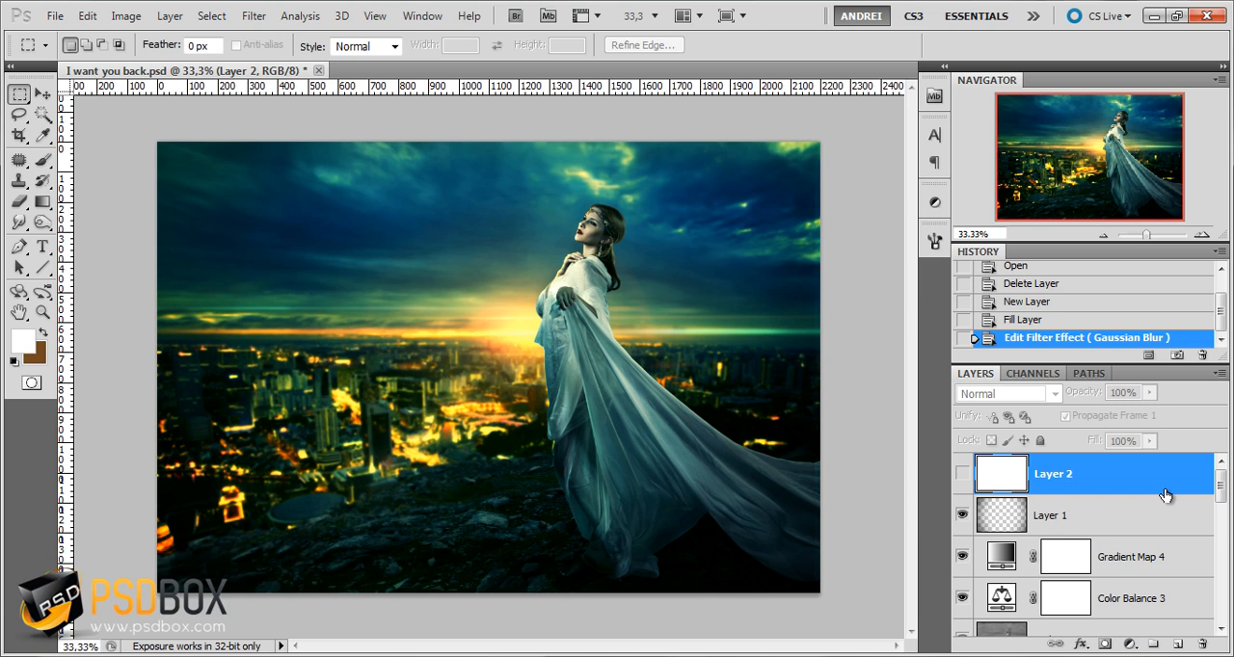
{"action": "mouse_move", "coordinate": [1221, 488]}
{"action": "left_mouse_down"}
{"action": "mouse_move", "coordinate": [1220, 617]}
{"action": "mouse_move", "coordinate": [1221, 480]}
{"action": "left_mouse_up"}
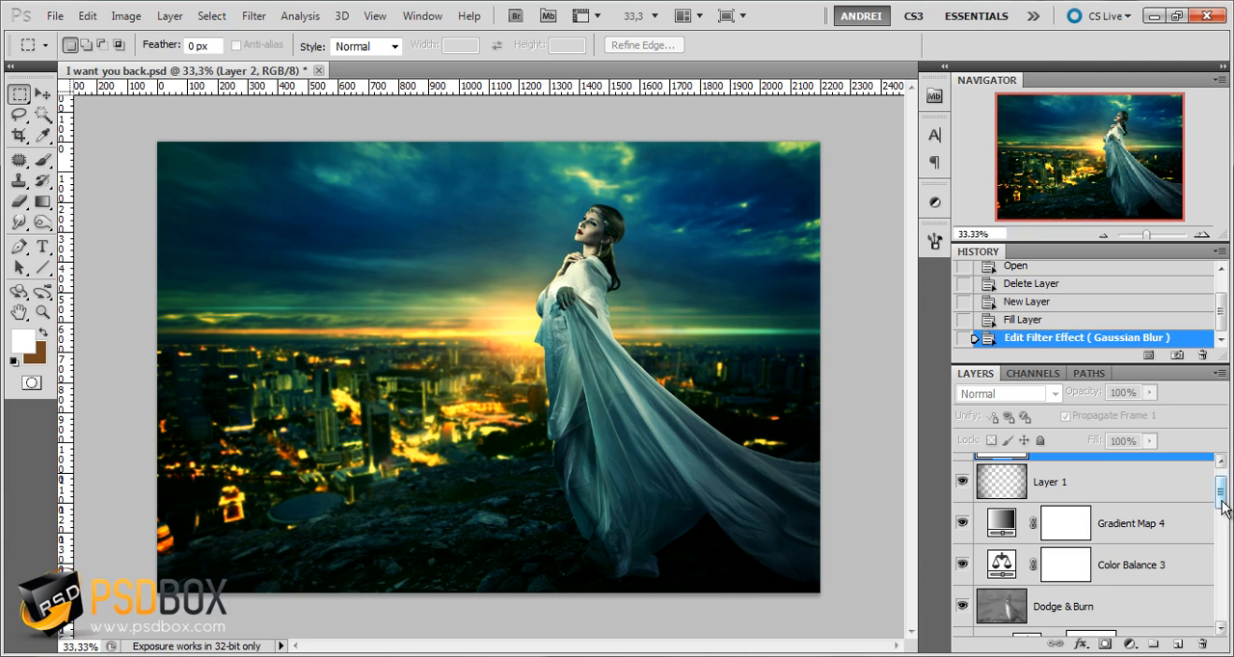
{"action": "left_click_drag", "start_coordinate": [1220, 500], "coordinate": [1220, 466]}
Create a new RGB document of 2200 × 1500 pixels at 72 pixels/inch with a white background
{"action": "key", "text": "ctrl+n"}
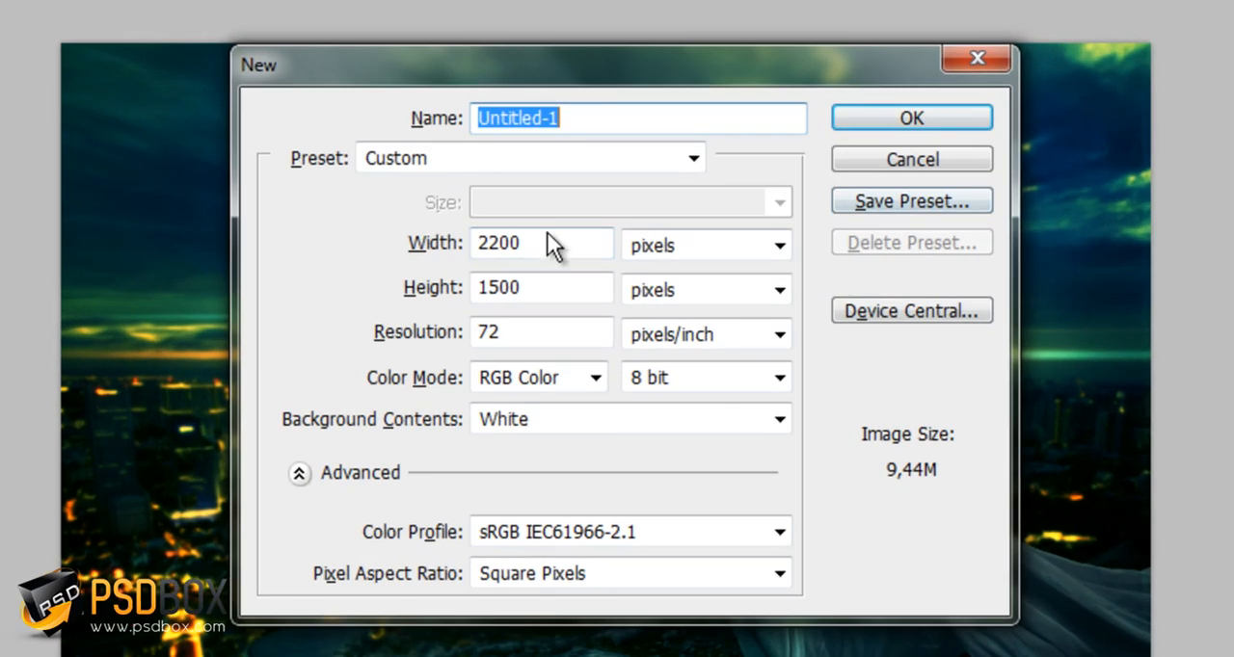
{"action": "left_click_drag", "start_coordinate": [639, 75], "coordinate": [776, 77]}
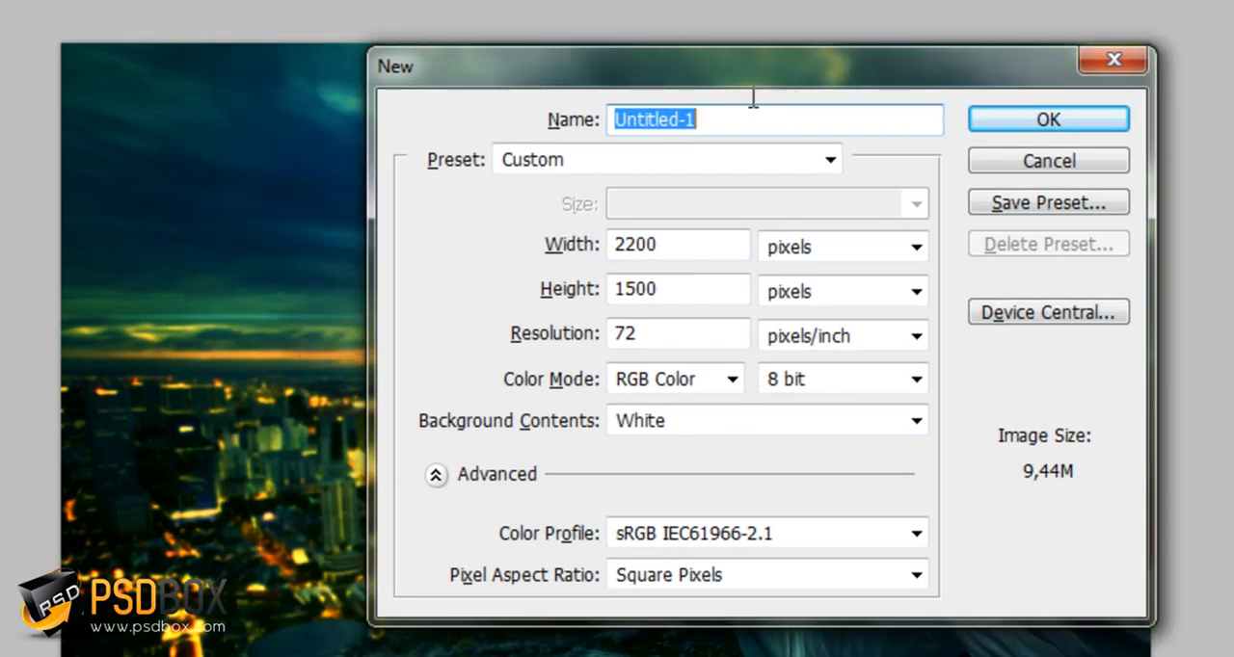
{"action": "left_click_drag", "start_coordinate": [687, 68], "coordinate": [622, 30]}
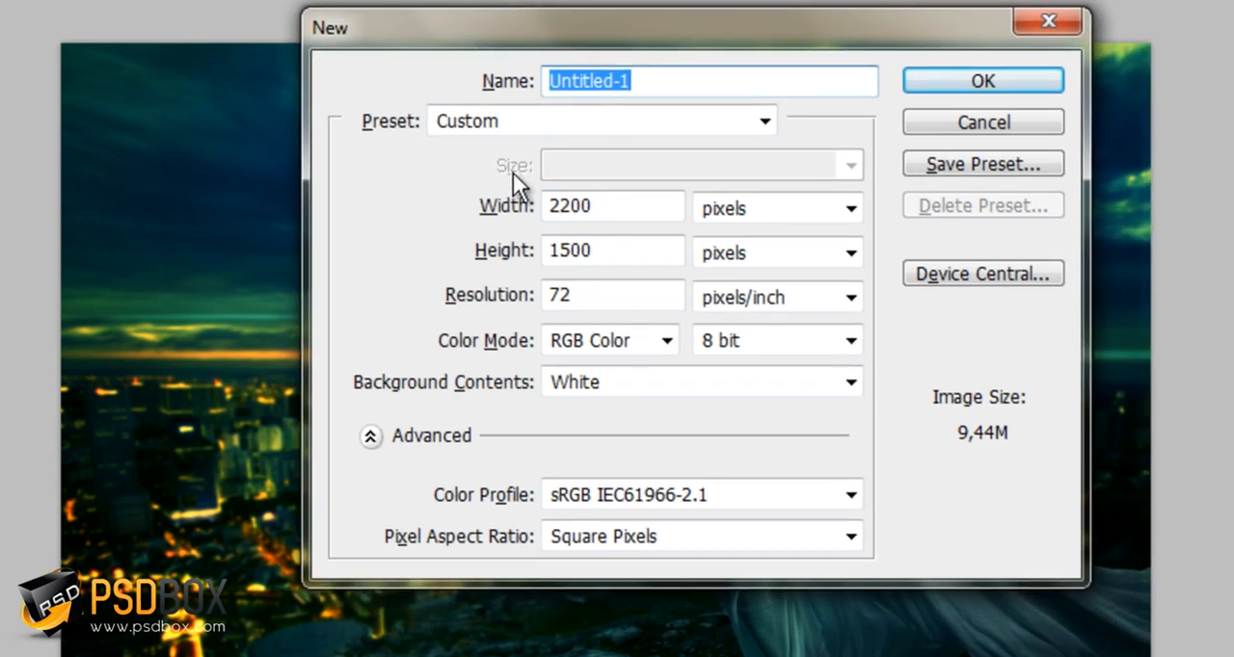
{"action": "left_click", "coordinate": [623, 206]}
{"action": "left_click", "coordinate": [1008, 72]}
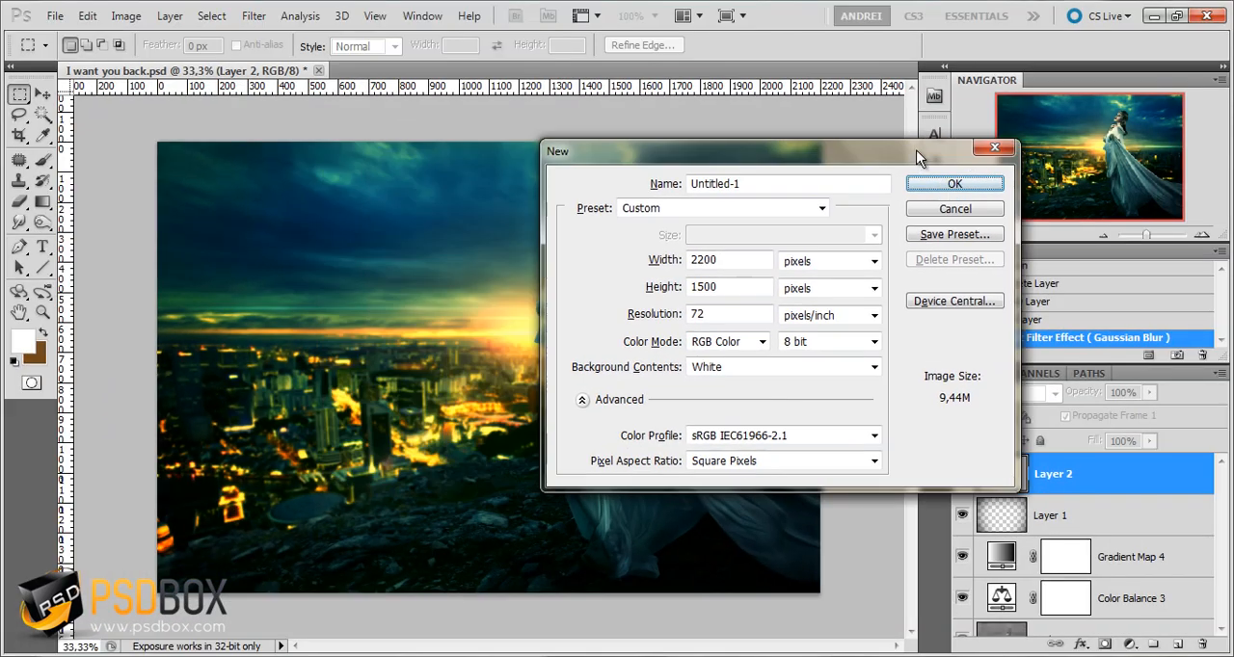
{"action": "left_click_drag", "start_coordinate": [921, 157], "coordinate": [967, 84]}
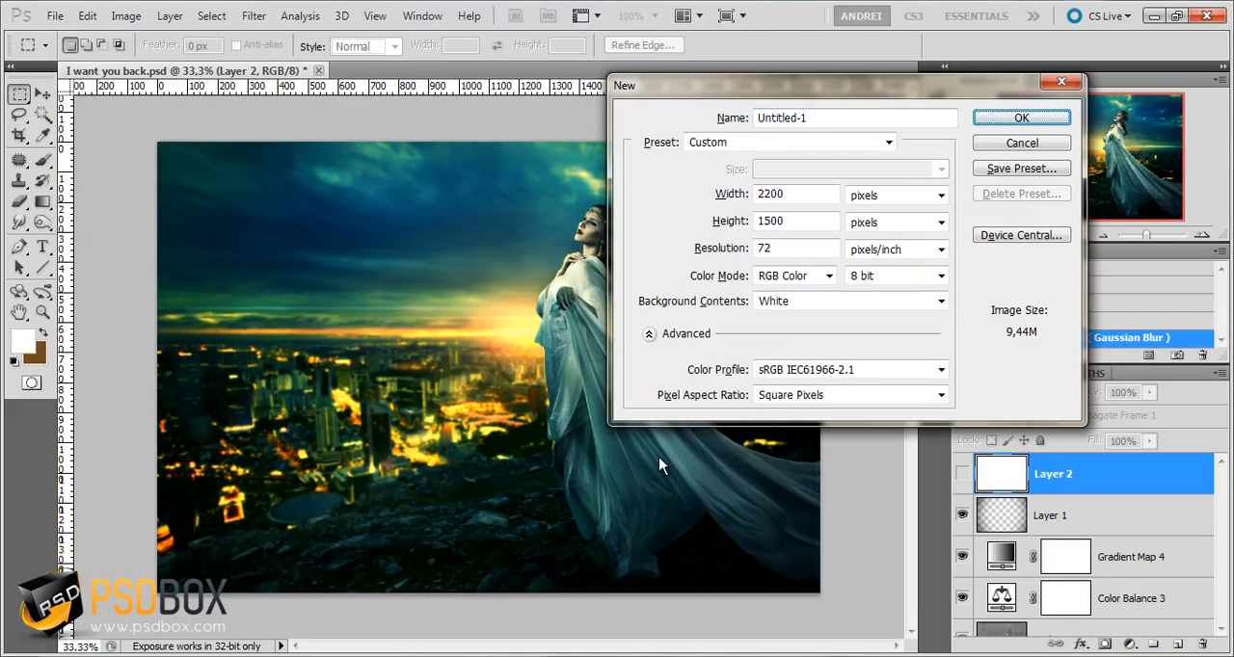
{"action": "left_click", "coordinate": [1022, 116]}
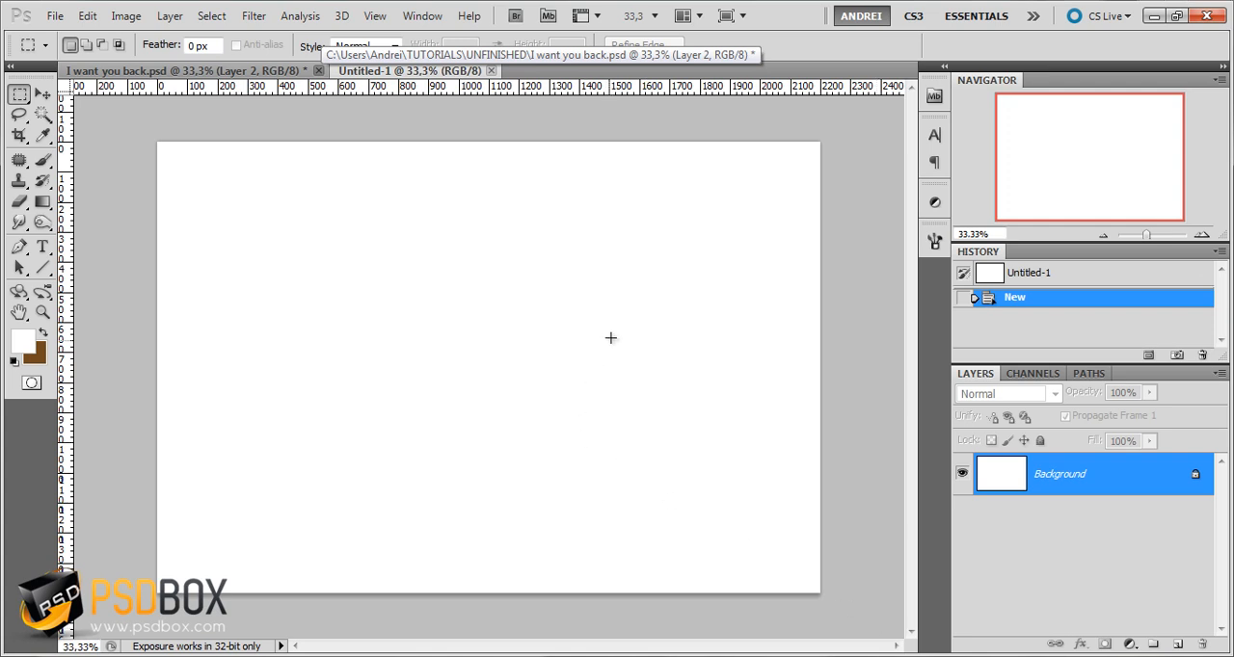
Switch to the Stock folder in Windows Explorer and open the City_Of_Lights image in Photoshop
{"action": "left_click", "coordinate": [272, 73]}
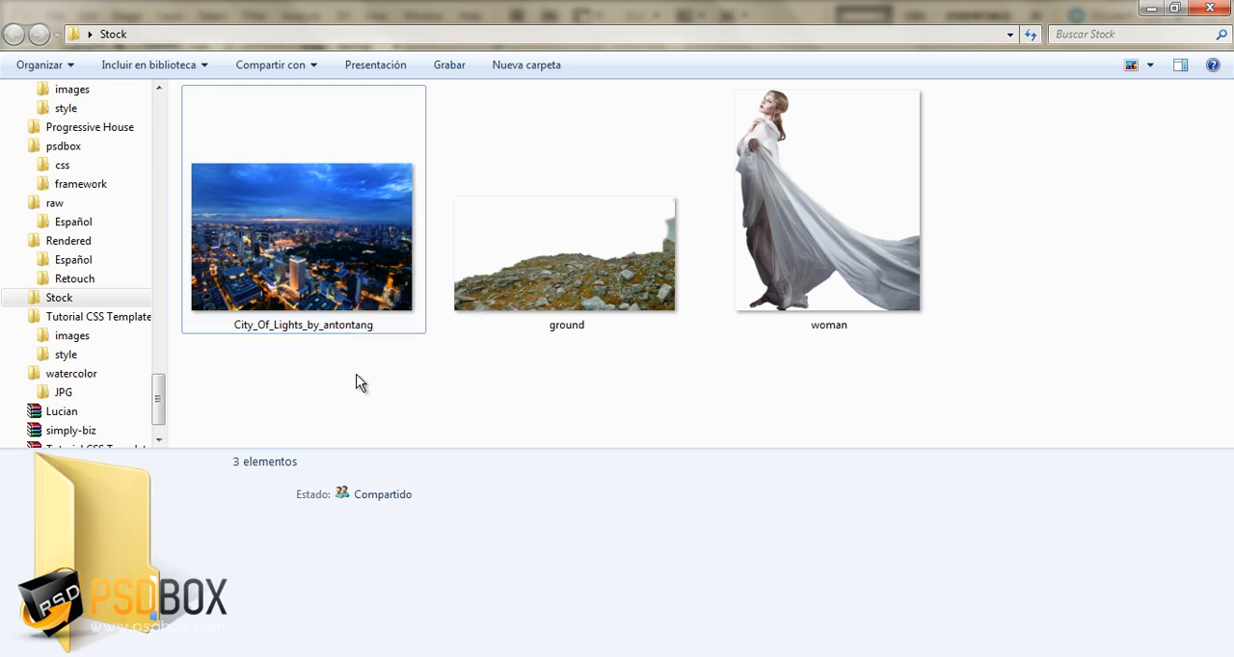
{"action": "left_click", "coordinate": [353, 220]}
{"action": "left_click", "coordinate": [605, 270]}
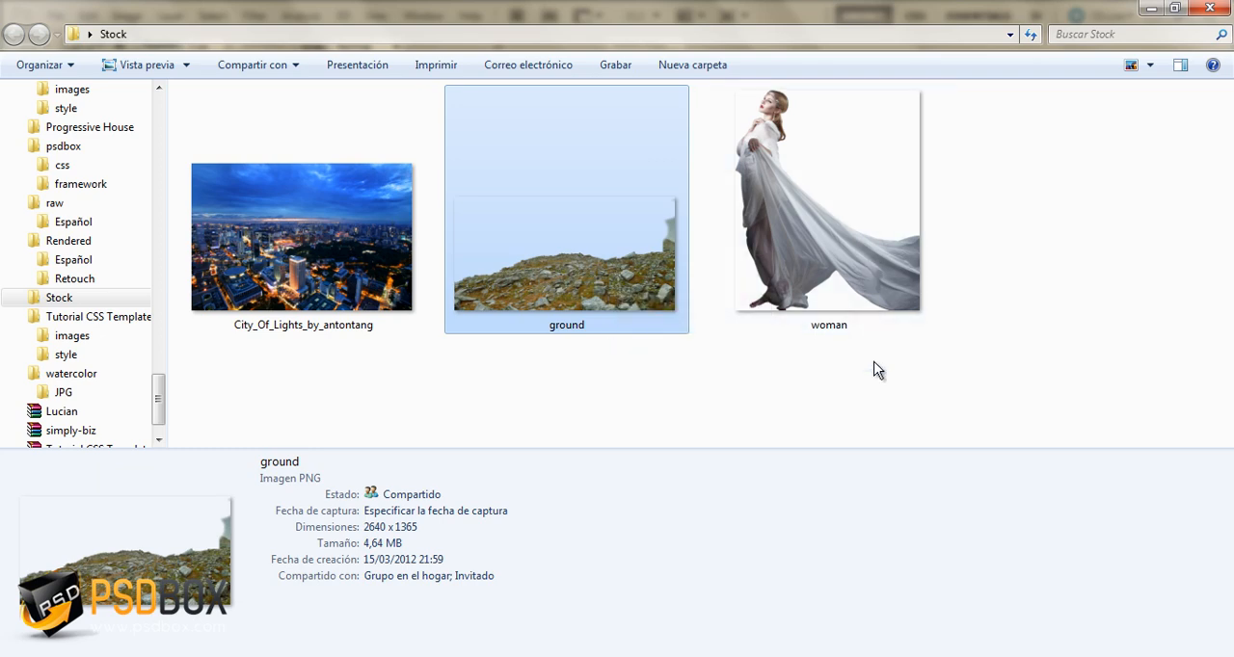
{"action": "left_click", "coordinate": [338, 202]}
{"action": "right_click", "coordinate": [339, 202]}
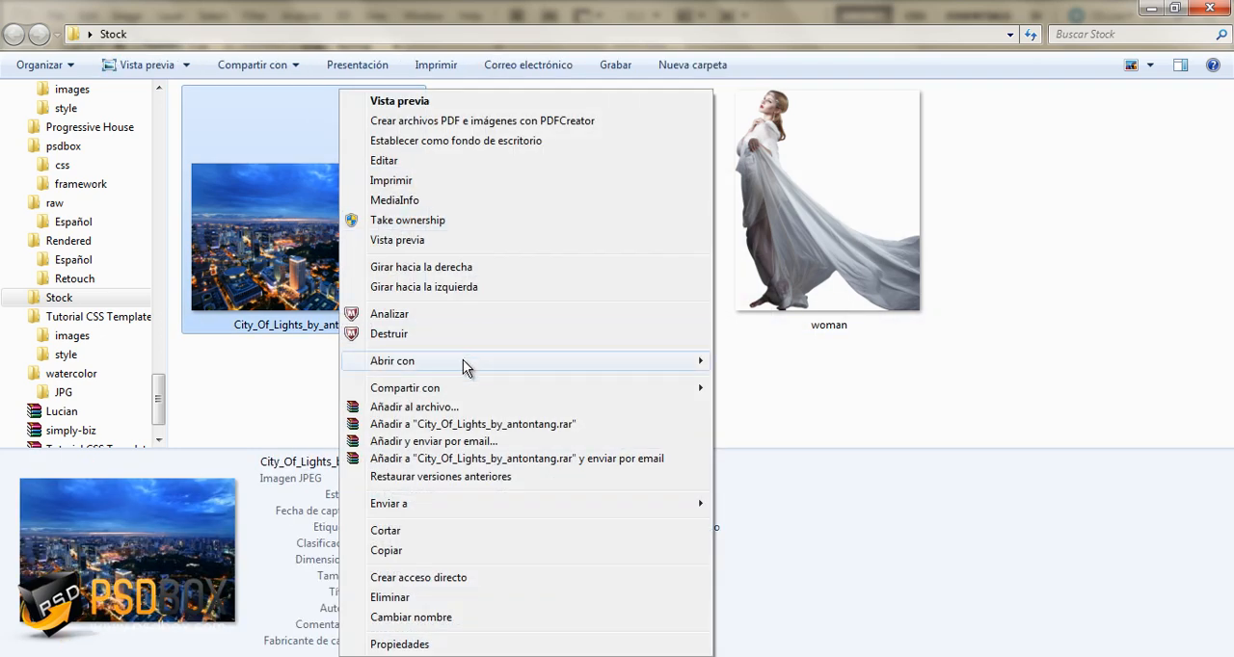
{"action": "mouse_move", "coordinate": [468, 361]}
{"action": "left_click", "coordinate": [783, 361]}
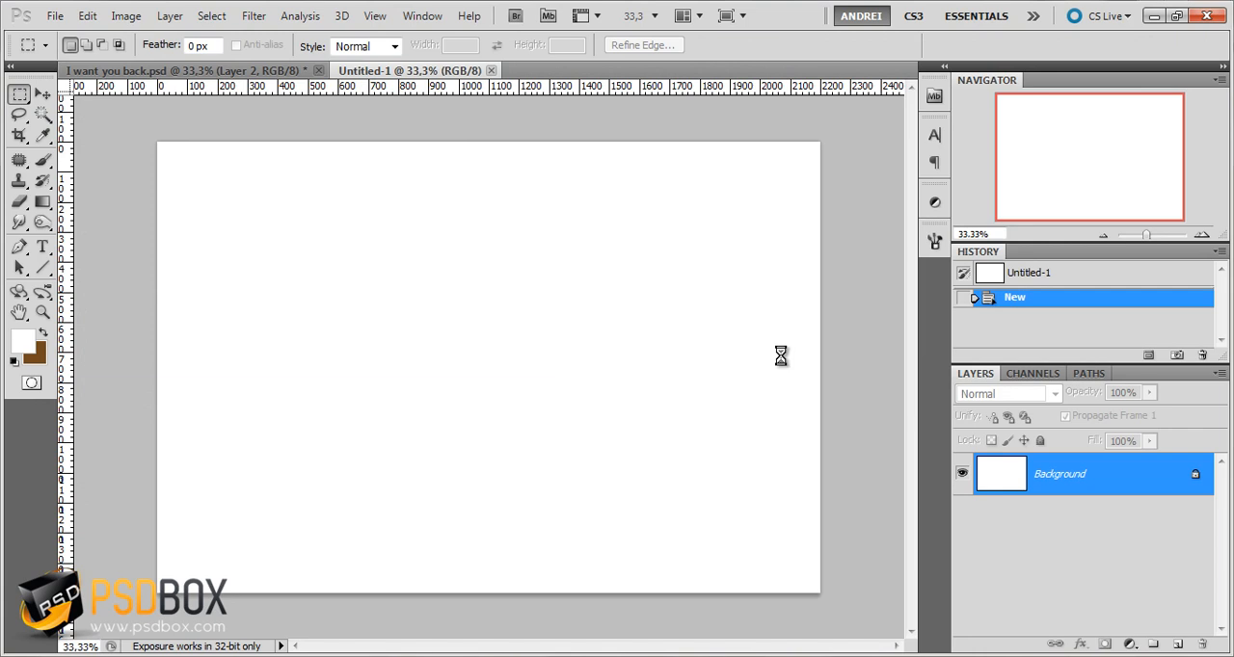
Copy the entire city photo, close its file, and paste it into the new document
{"action": "key", "text": "ctrl+a"}
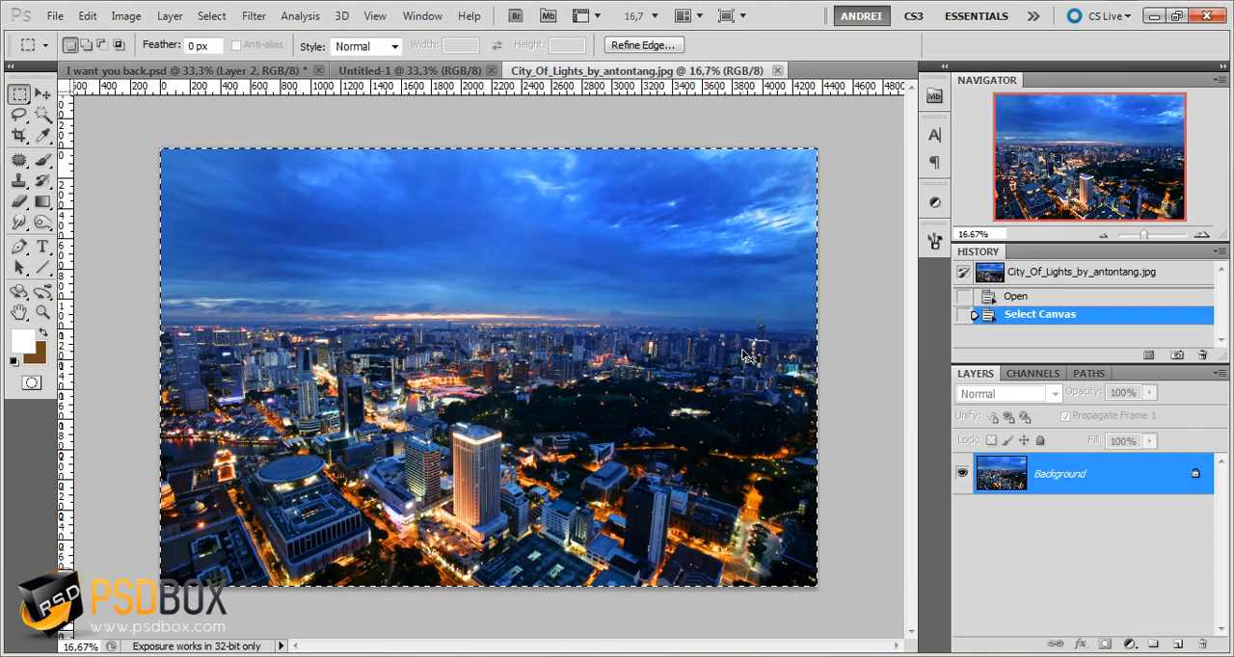
{"action": "key", "text": "ctrl+w"}
{"action": "key", "text": "ctrl+v"}
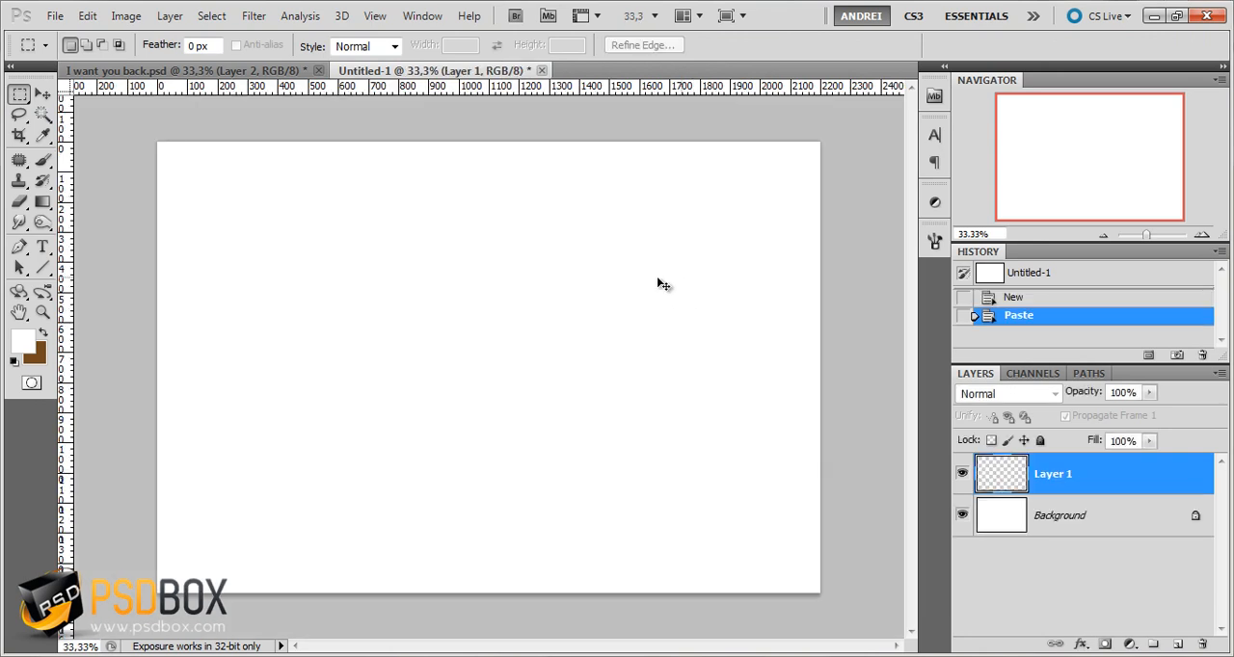
Scale the pasted city photo proportionally to about 54.65% and position it to cover the whole canvas
{"action": "key", "text": "ctrl+t"}
{"action": "key", "text": "ctrl+minus"}
{"action": "key", "text": "ctrl+minus"}
{"action": "key", "text": "ctrl+minus"}
{"action": "key", "text": "ctrl+minus"}
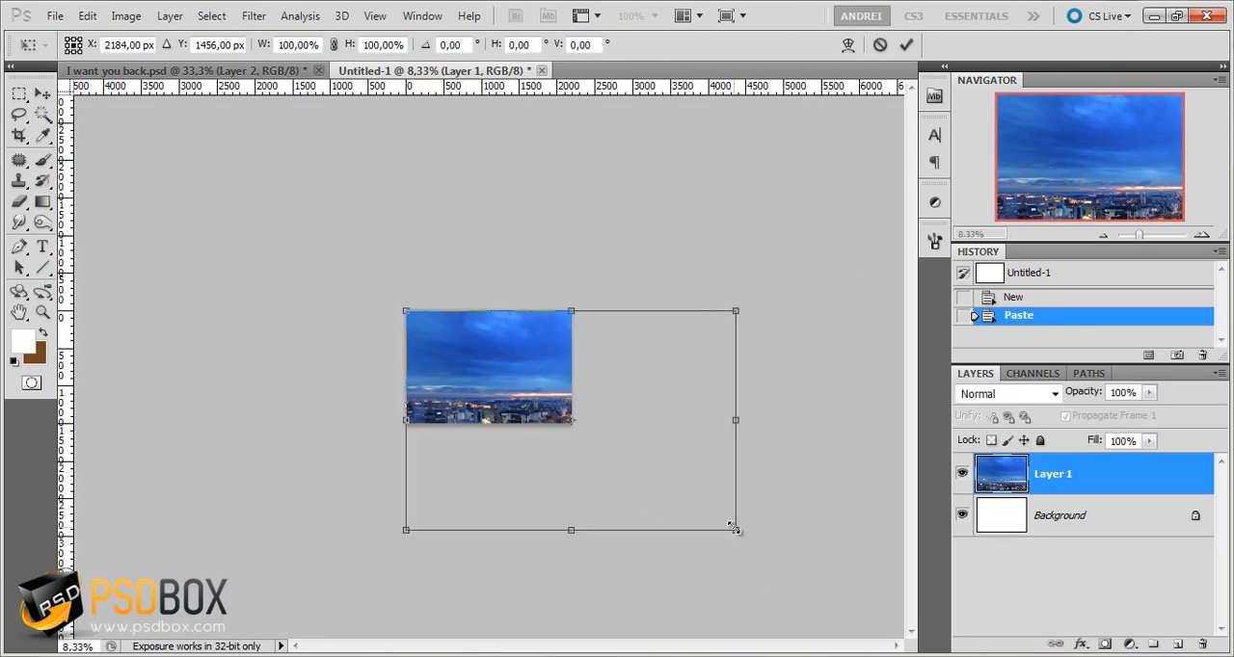
{"action": "left_click_drag", "start_coordinate": [732, 529], "coordinate": [602, 453]}
{"action": "key", "text": "ctrl+plus"}
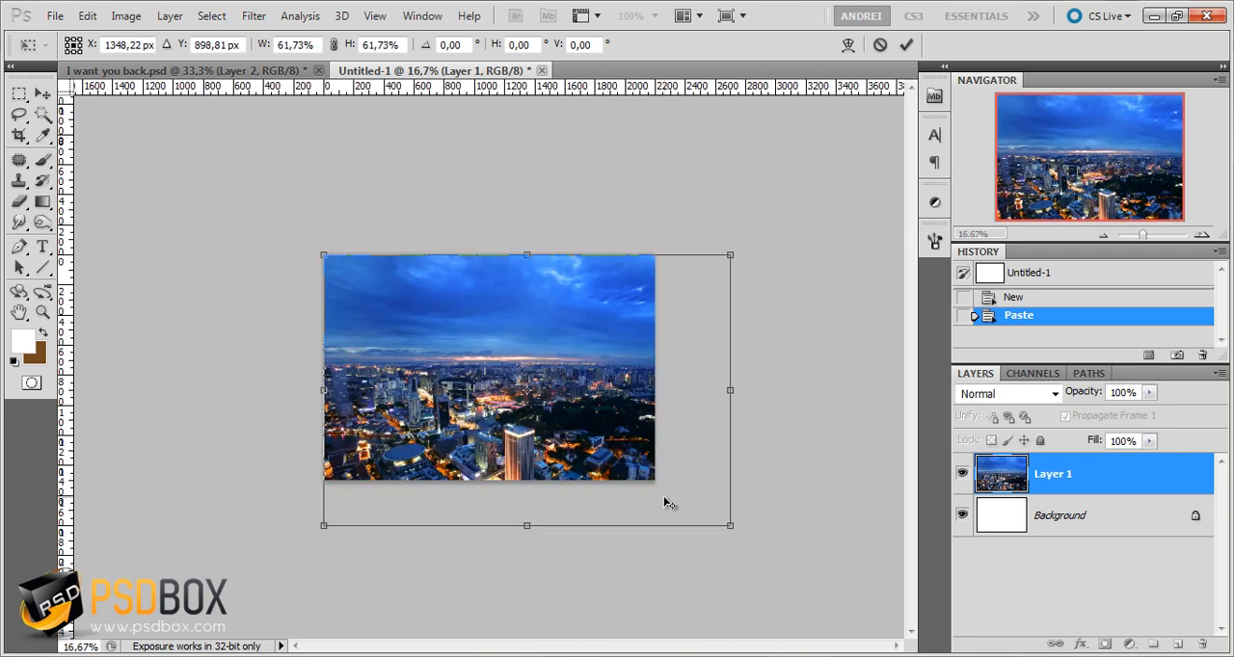
{"action": "key", "text": "ctrl+plus"}
{"action": "key", "text": "ctrl+plus"}
{"action": "left_click_drag", "start_coordinate": [843, 601], "coordinate": [782, 559]}
{"action": "left_click_drag", "start_coordinate": [607, 446], "coordinate": [571, 430]}
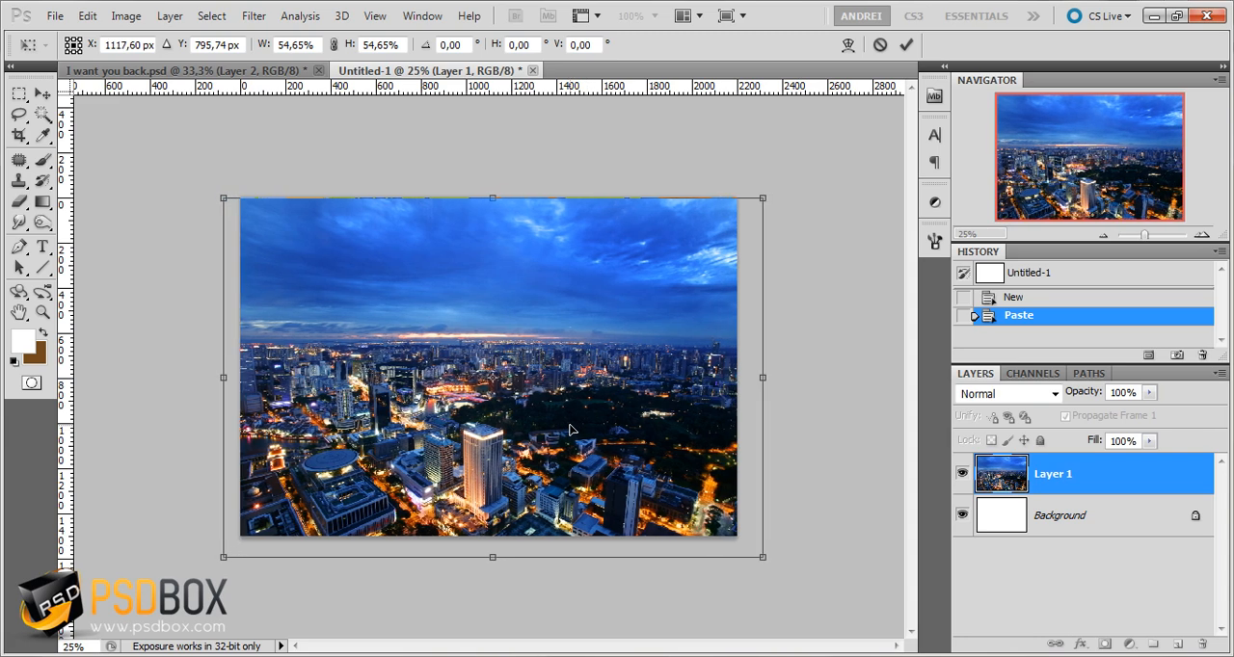
{"action": "key", "text": "Return"}
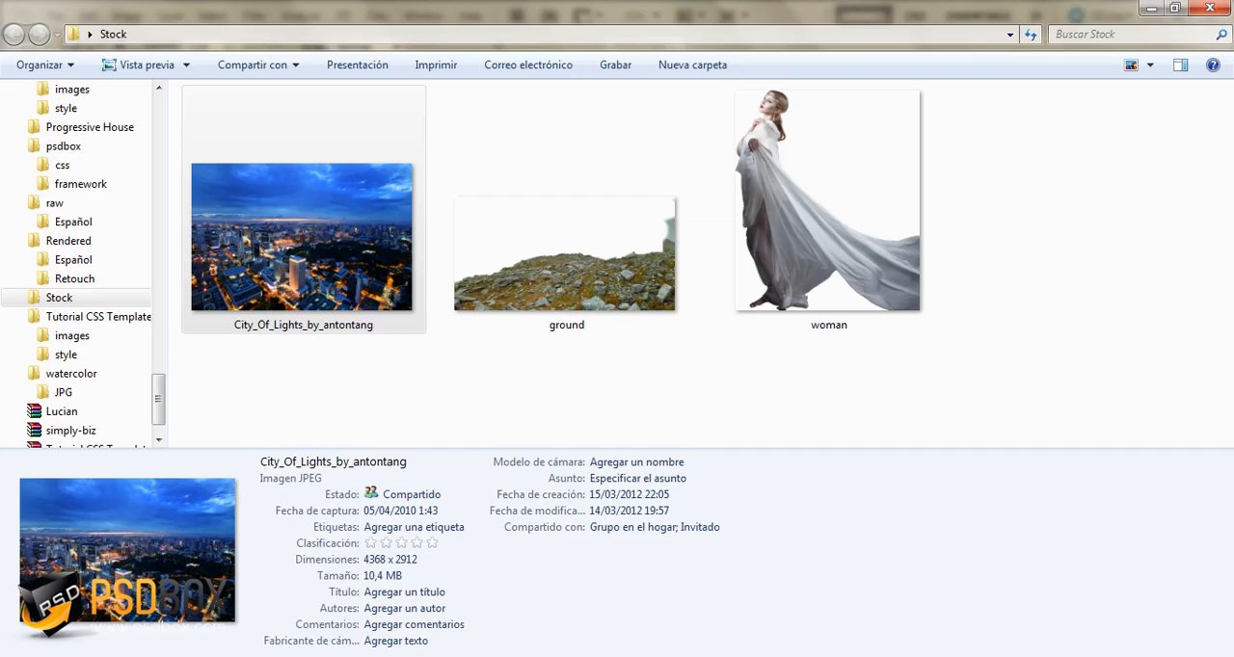
Open the ground image from the Stock folder in Photoshop, copy its entire canvas, and close the file
{"action": "right_click", "coordinate": [572, 241]}
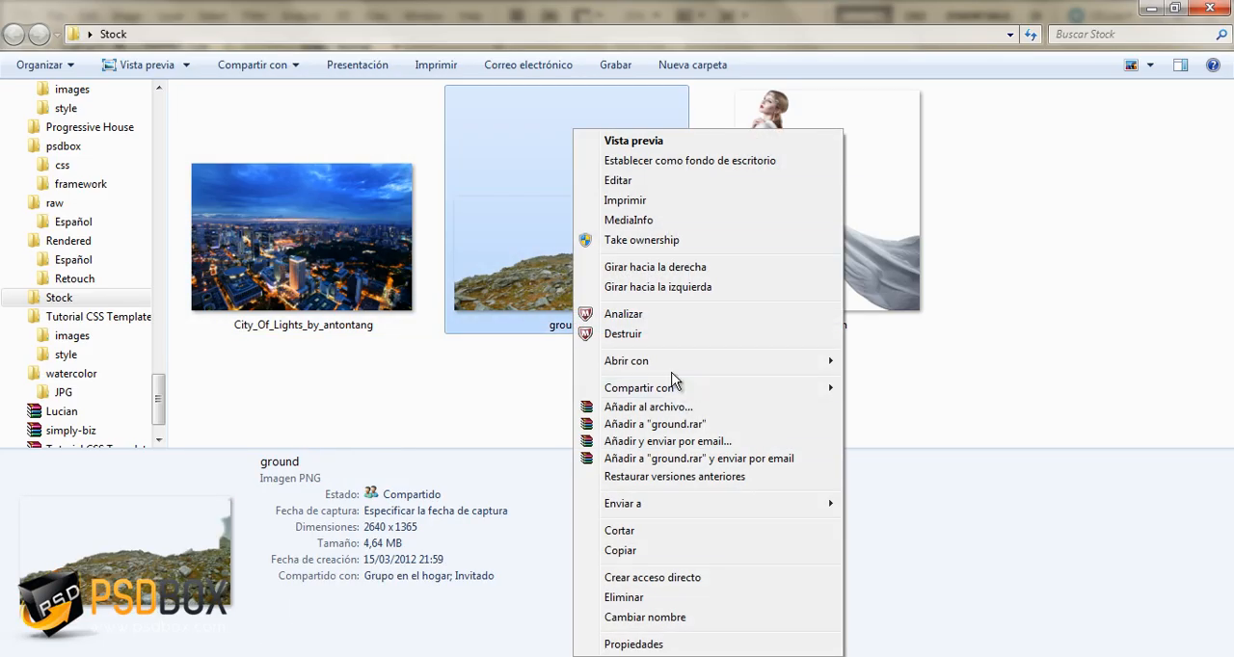
{"action": "mouse_move", "coordinate": [808, 371]}
{"action": "left_click", "coordinate": [869, 362]}
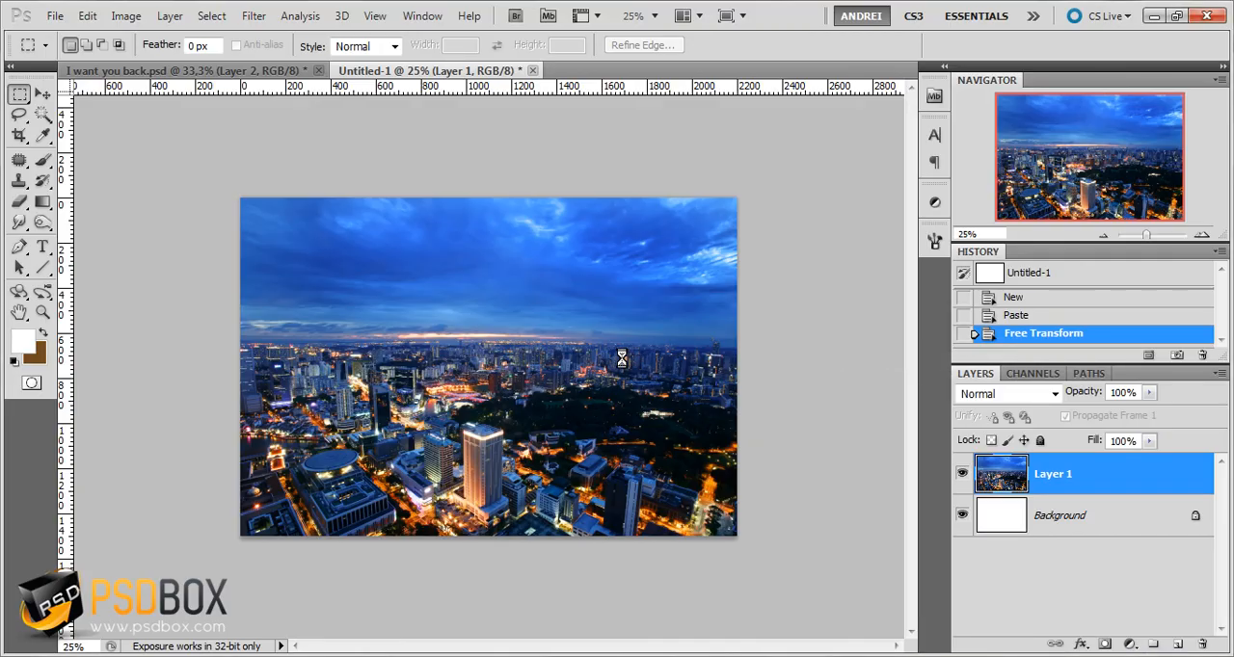
{"action": "key", "text": "ctrl+a"}
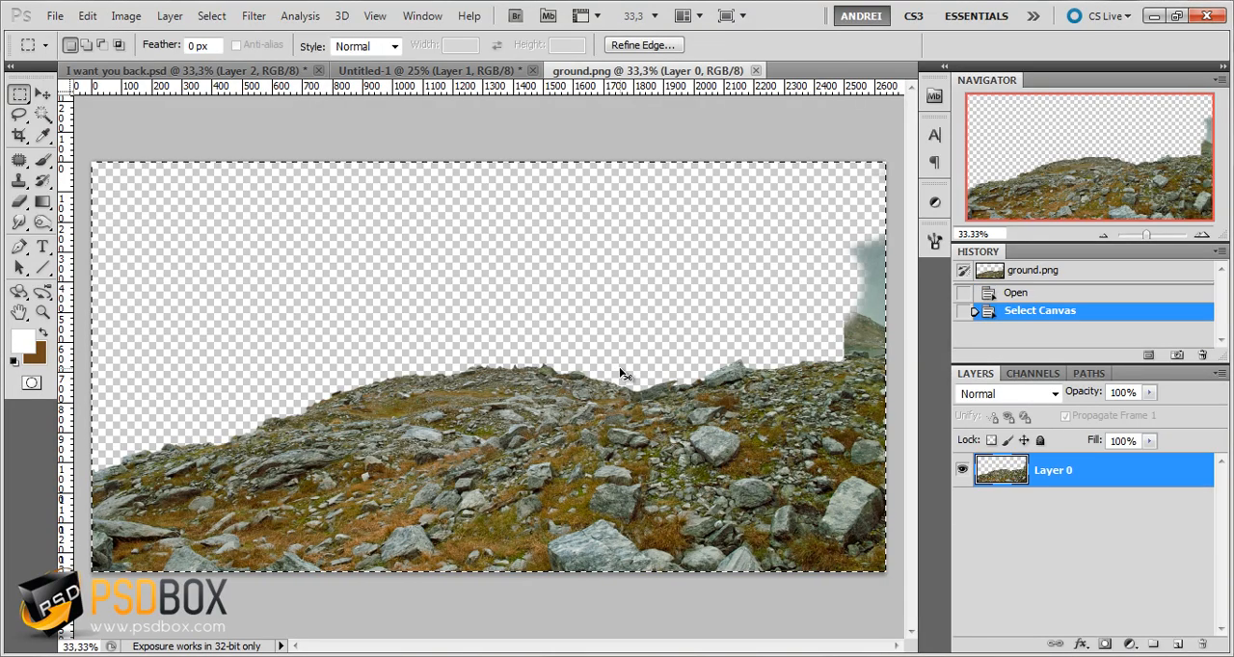
{"action": "key", "text": "ctrl+c"}
{"action": "key", "text": "ctrl+w"}
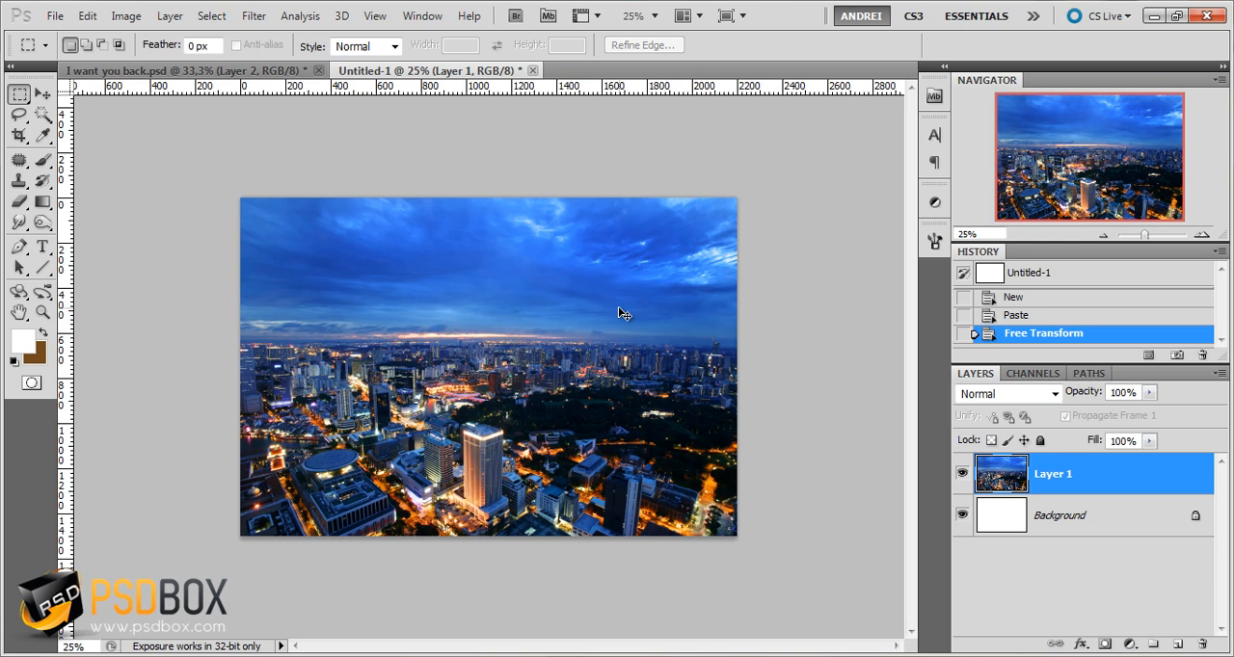
Paste the rocky ground above the city photo and move it down along the canvas's lower edge
{"action": "key", "text": "ctrl+v"}
{"action": "key", "text": "ctrl+t"}
{"action": "left_click_drag", "start_coordinate": [624, 380], "coordinate": [625, 436]}
{"action": "key", "text": "Return"}
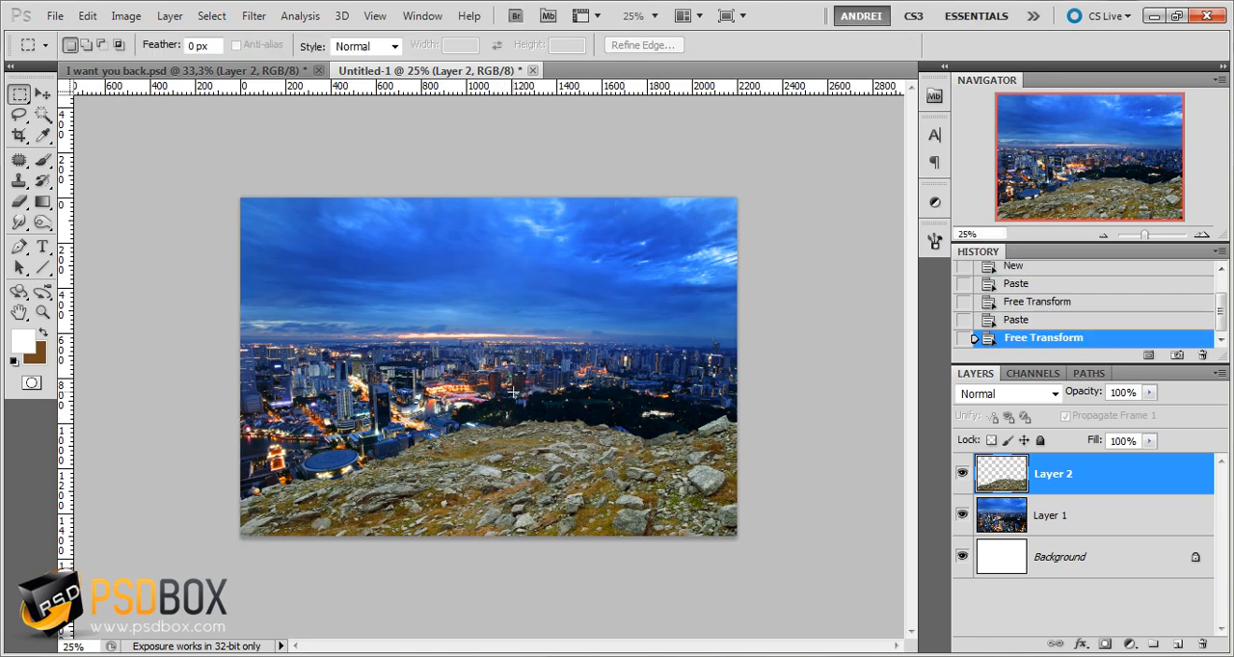
Rename the city photo's layer to city
{"action": "double_click", "coordinate": [1050, 516]}
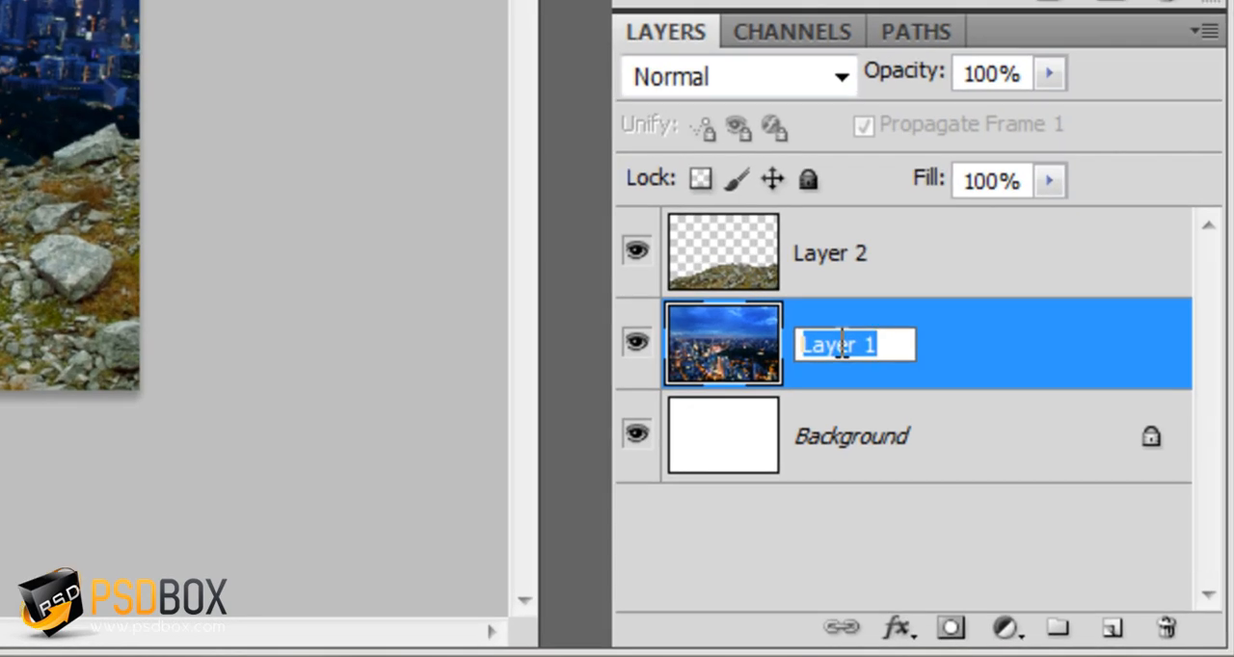
{"action": "type", "text": "city"}
{"action": "key", "text": "Return"}
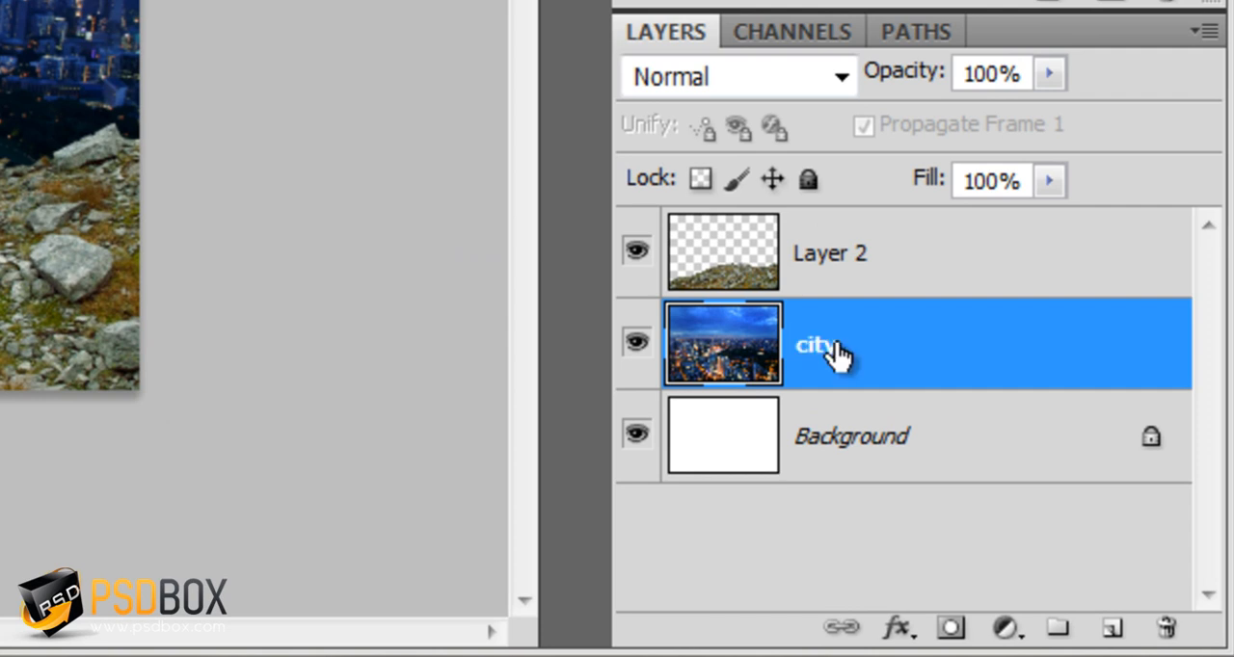
Rename the rocky terrain layer to ground and delete the white Background layer
{"action": "double_click", "coordinate": [848, 253]}
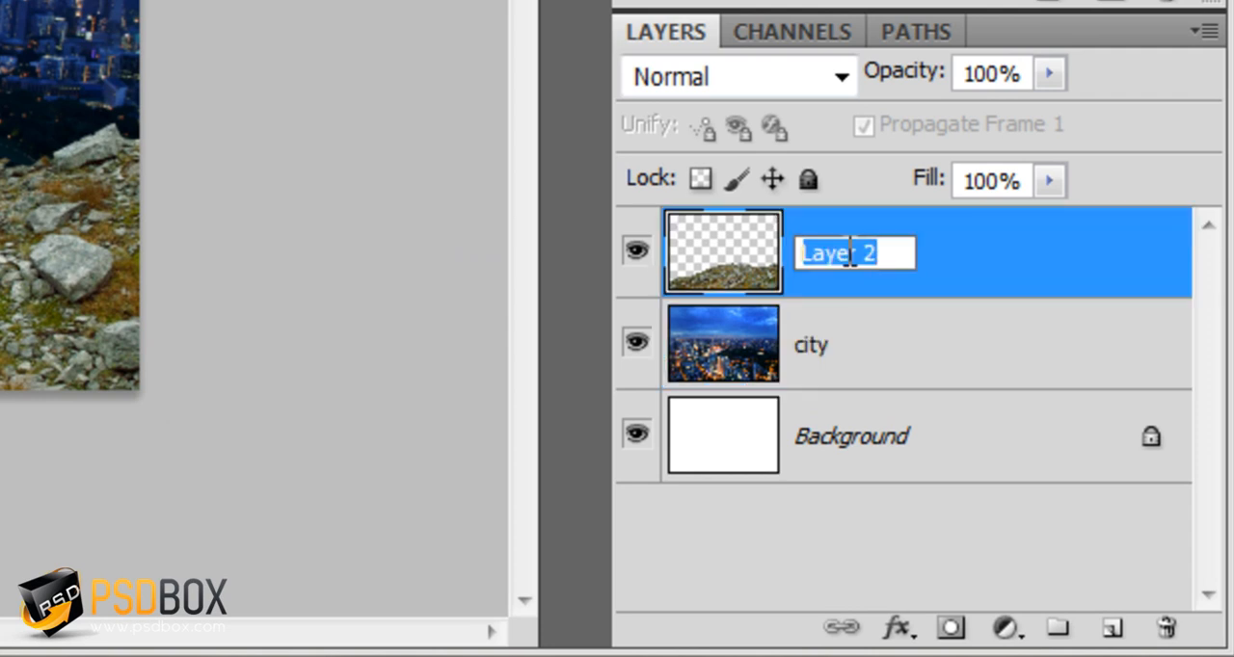
{"action": "type", "text": "groun"}
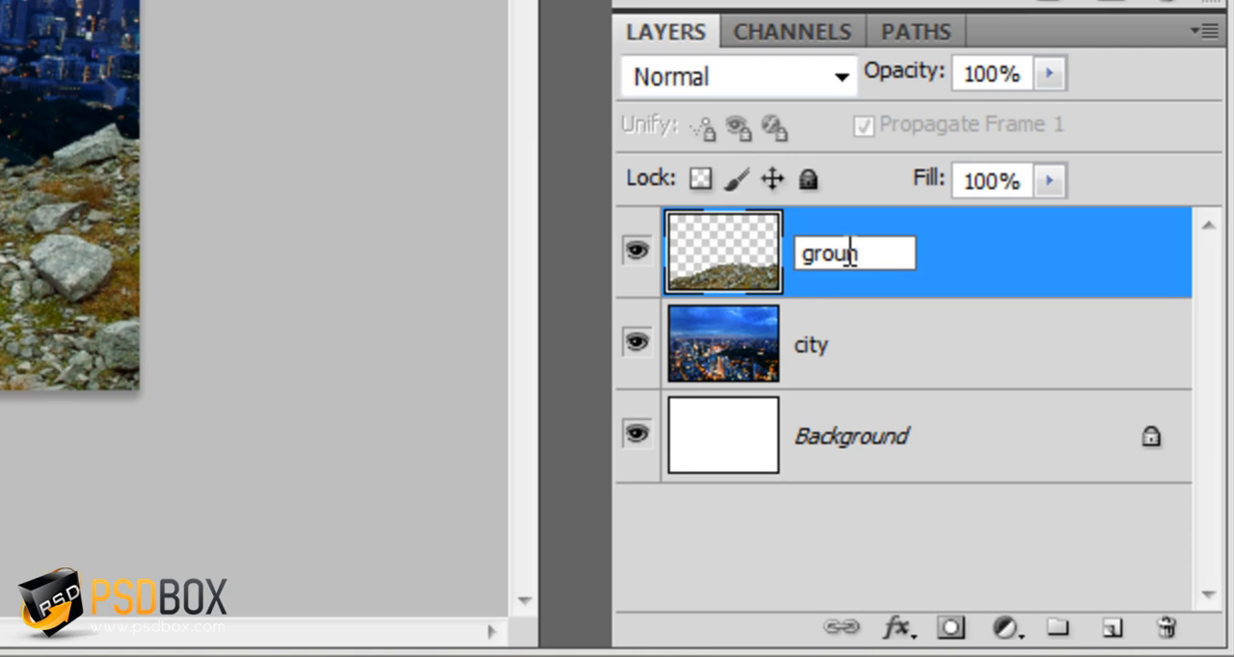
{"action": "type", "text": "df"}
{"action": "key", "text": "BackSpace"}
{"action": "key", "text": "Return"}
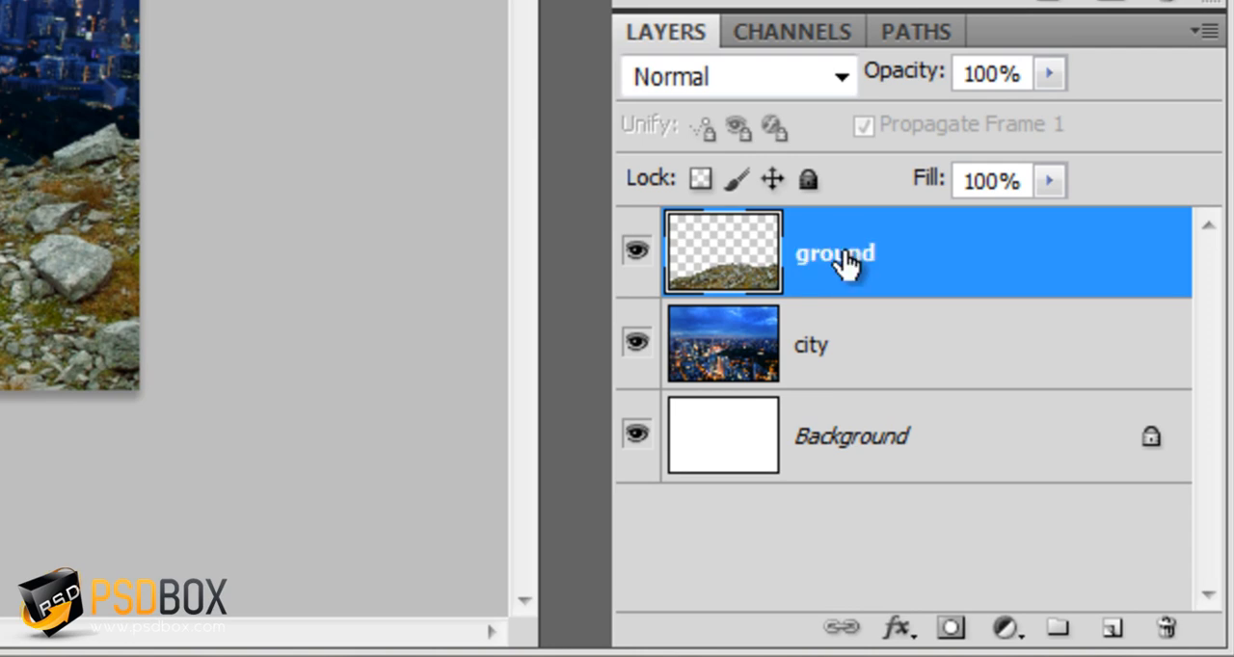
{"action": "left_click", "coordinate": [964, 425]}
{"action": "left_click_drag", "start_coordinate": [1152, 438], "coordinate": [1203, 644]}
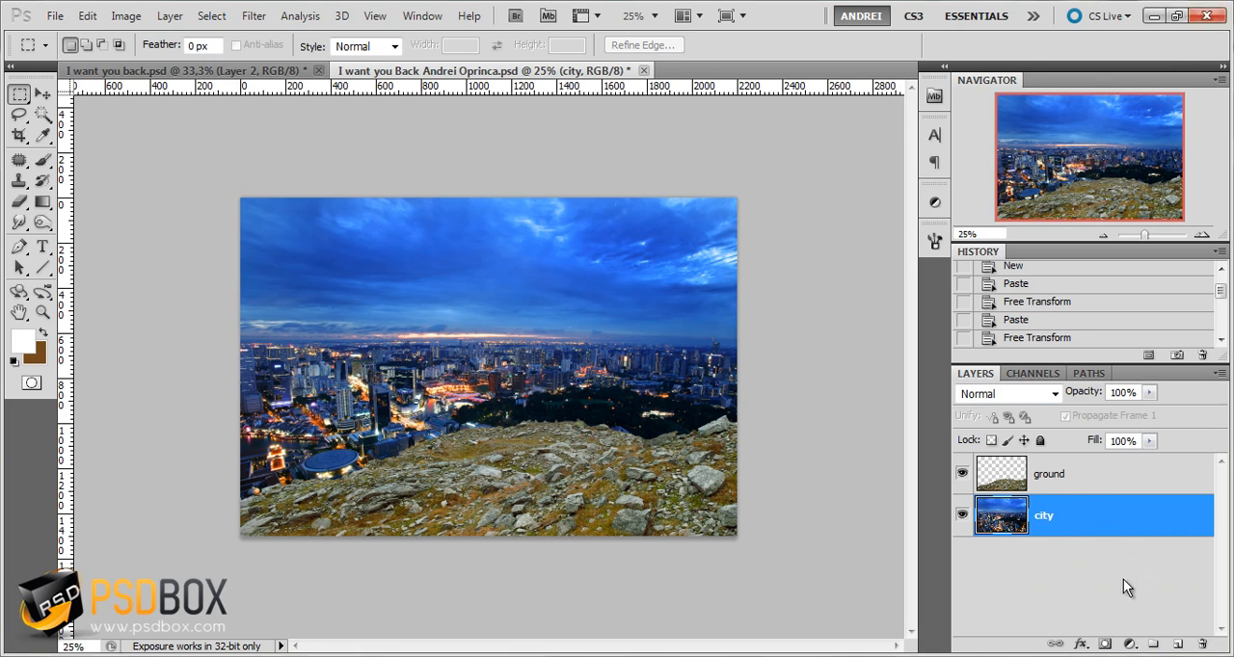
Add a Gradient Map adjustment layer above the city layer using the Blue, Red, Yellow preset
{"action": "left_click", "coordinate": [1130, 644]}
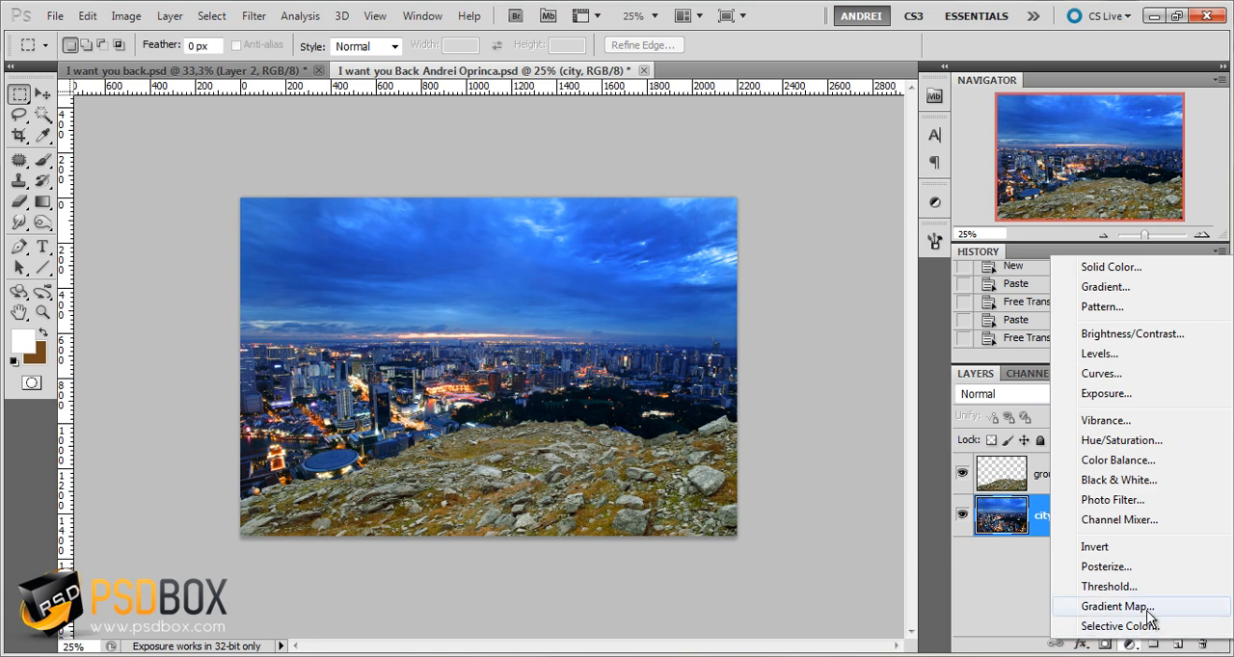
{"action": "left_click", "coordinate": [1117, 606]}
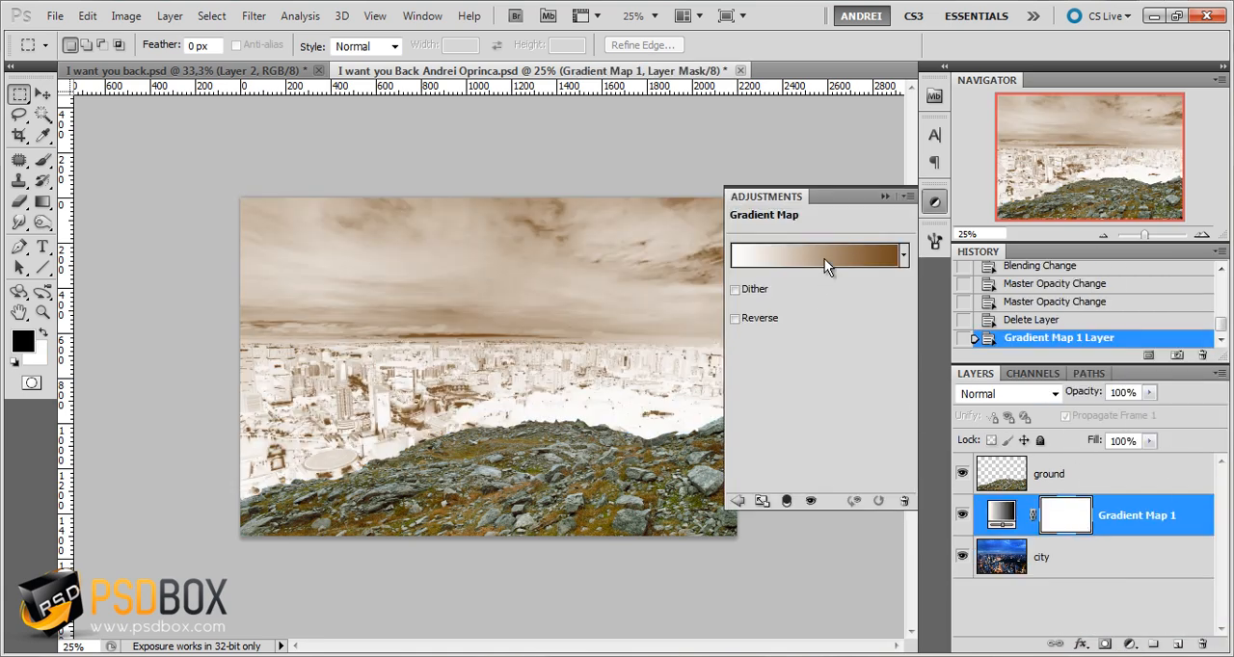
{"action": "left_click", "coordinate": [789, 258]}
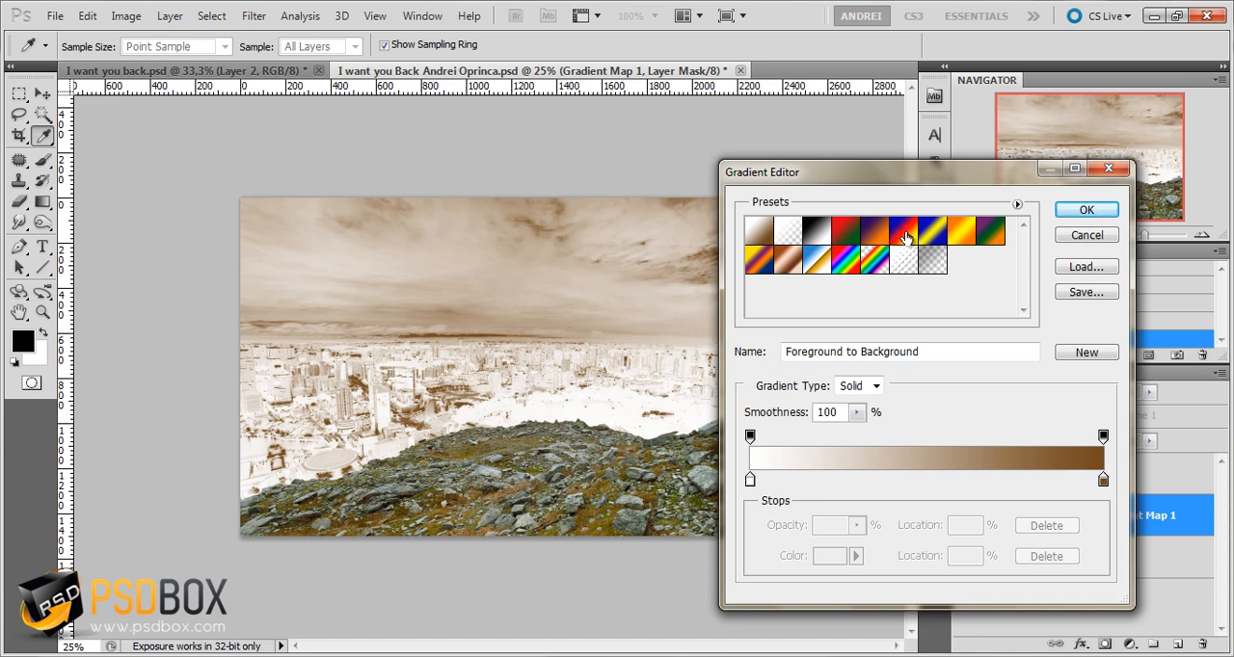
{"action": "left_click", "coordinate": [907, 238]}
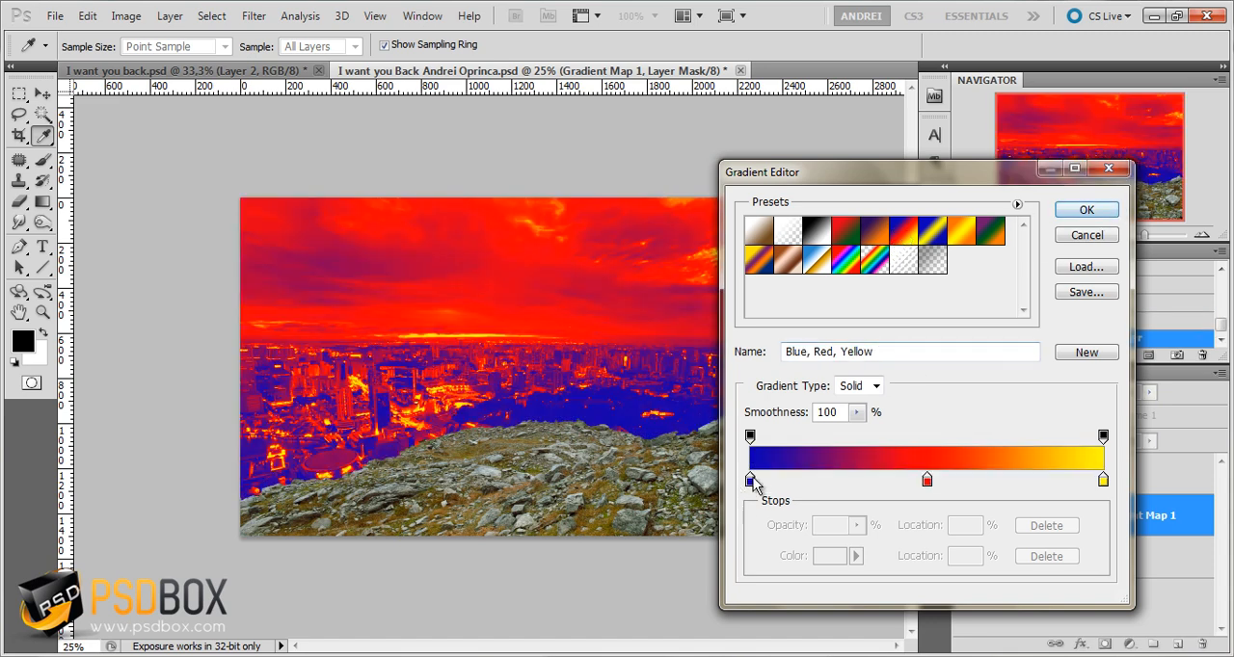
Set the color of the gradient's starting stop to 0f0f0f
{"action": "left_click", "coordinate": [751, 481]}
{"action": "left_click", "coordinate": [827, 557]}
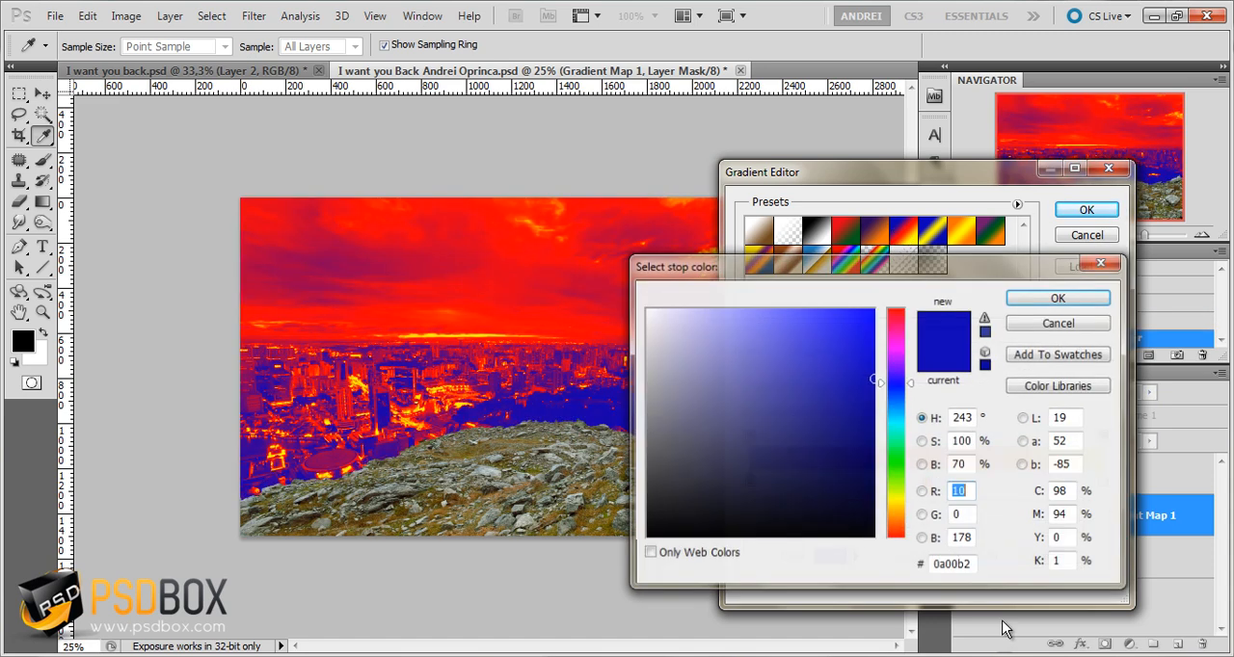
{"action": "left_click", "coordinate": [972, 567]}
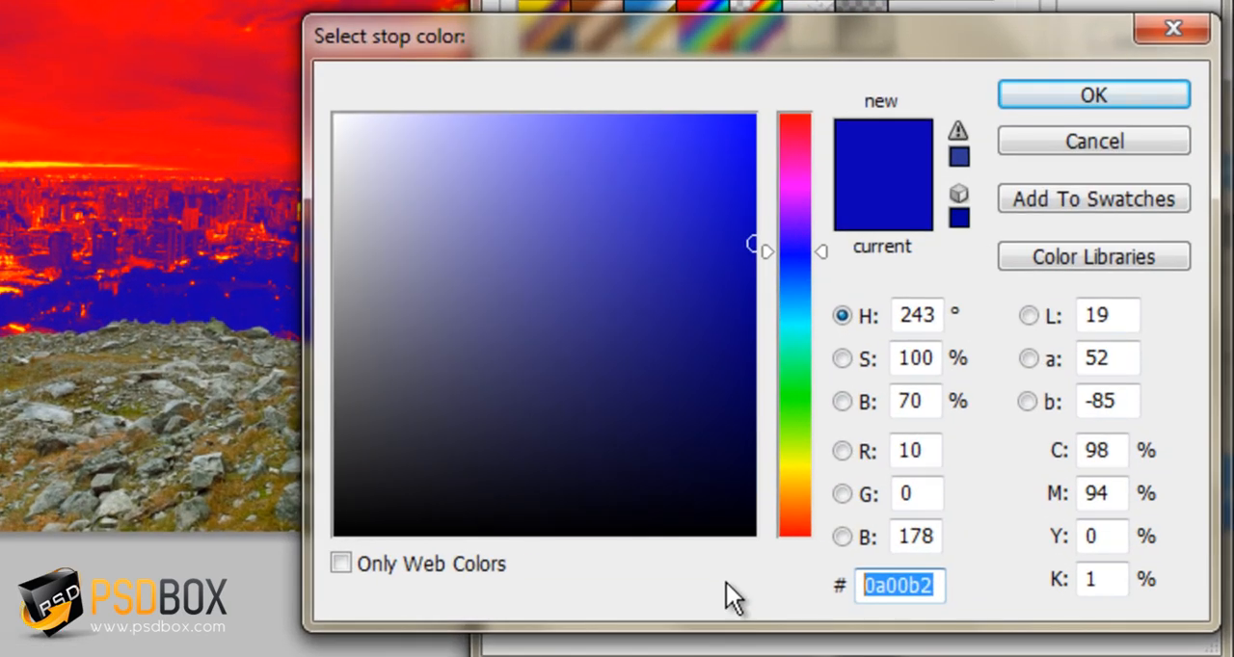
{"action": "type", "text": "0f0f0f"}
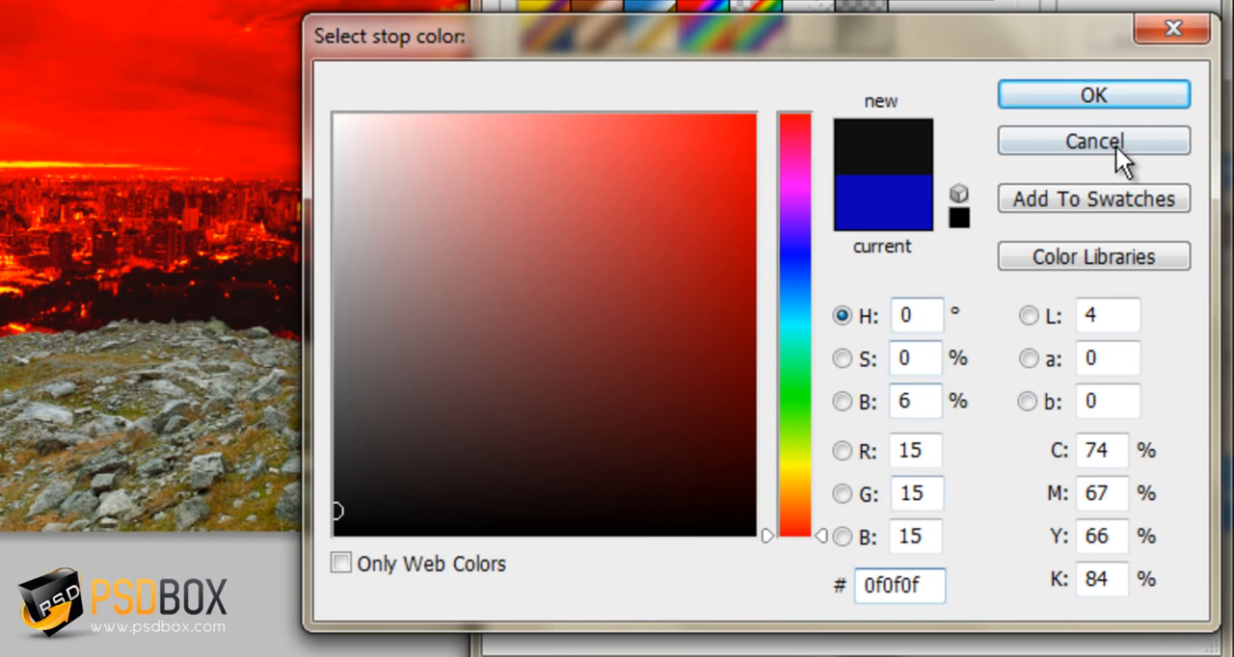
{"action": "left_click", "coordinate": [1123, 90]}
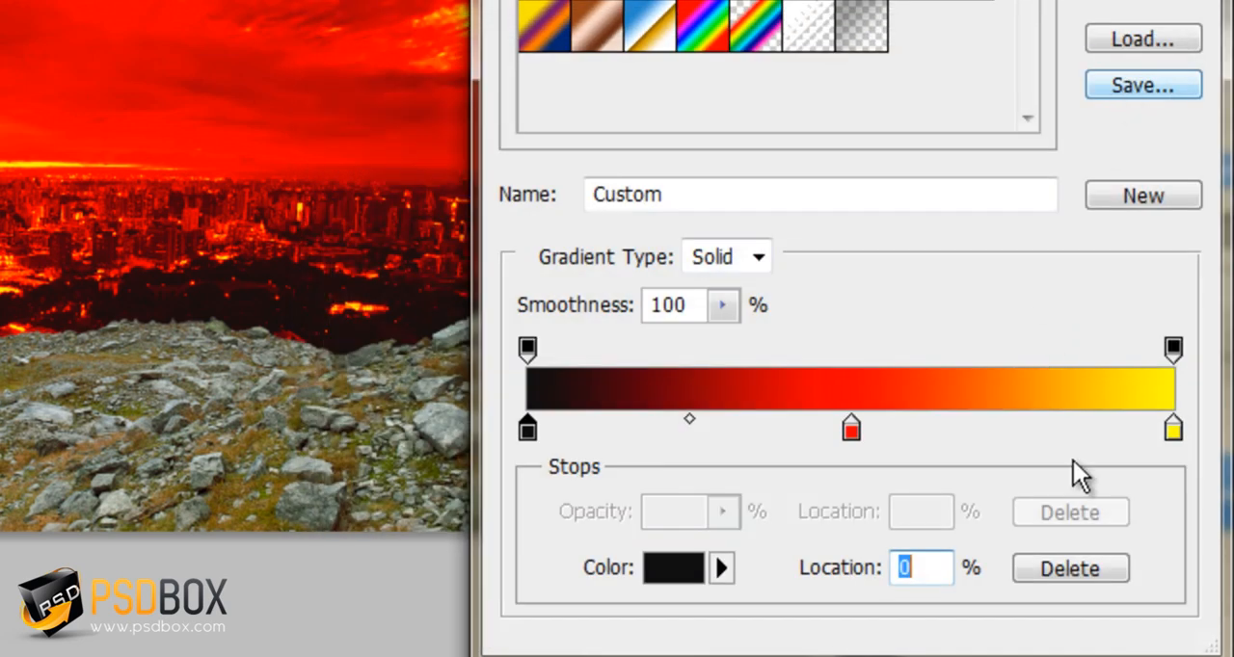
Change the gradient's middle stop to the dark green 315f0b
{"action": "left_click", "coordinate": [852, 432]}
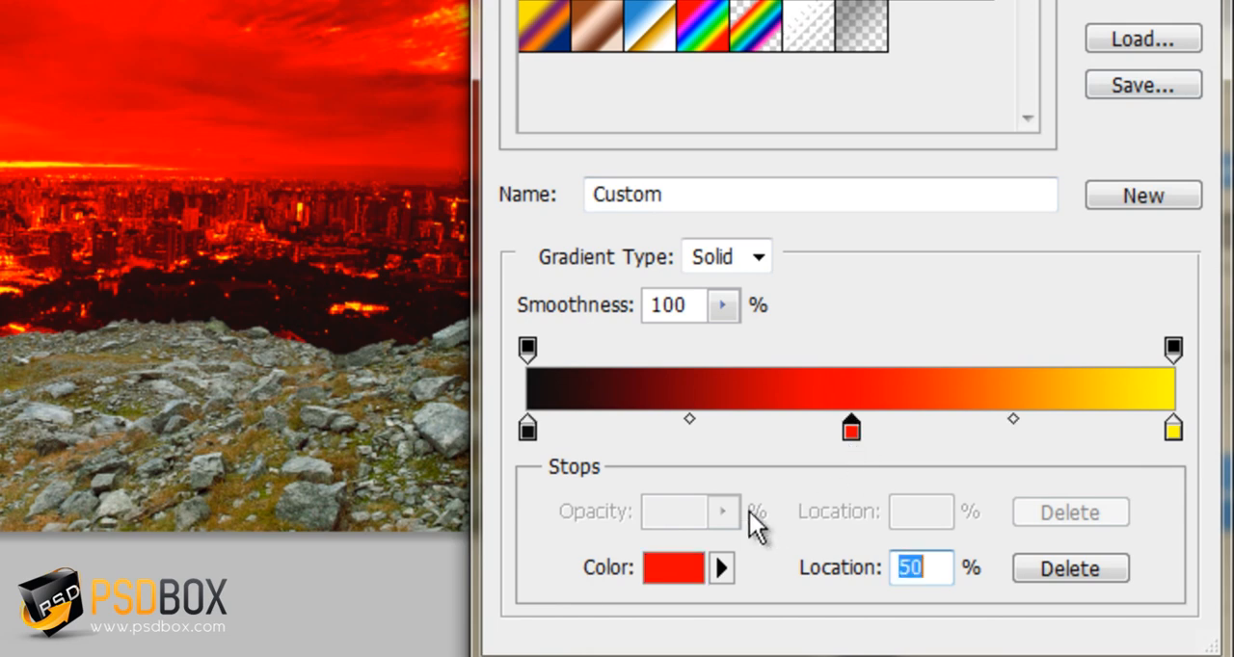
{"action": "left_click", "coordinate": [671, 567]}
{"action": "left_click", "coordinate": [896, 585]}
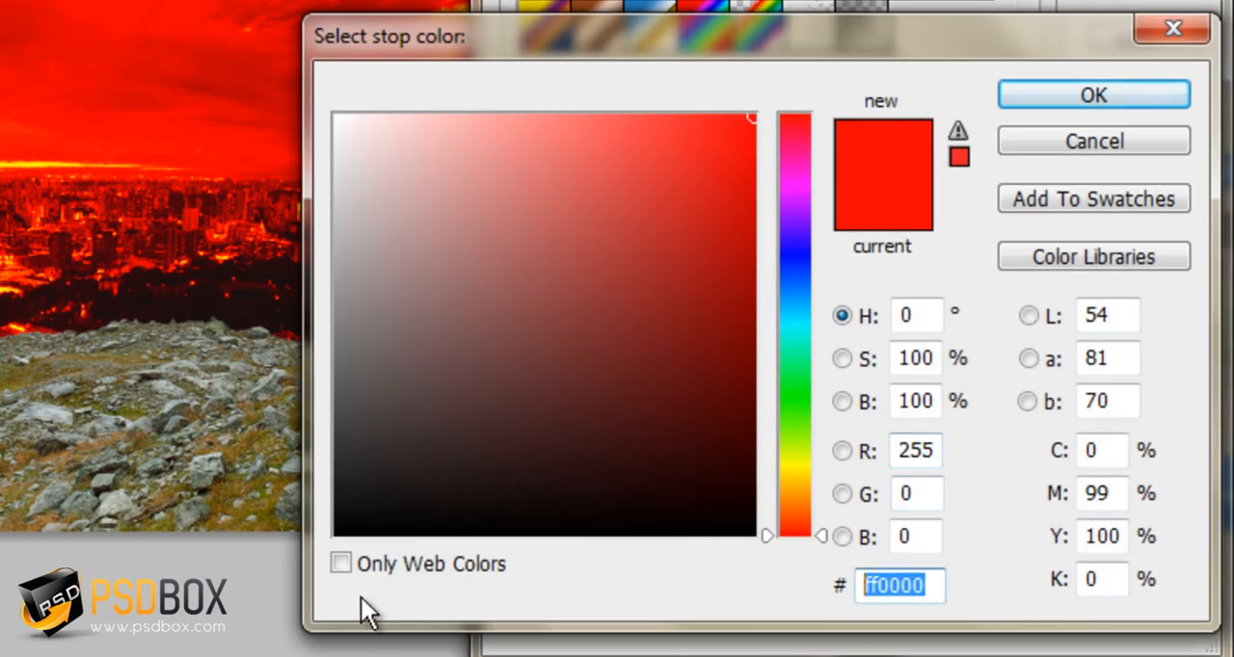
{"action": "type", "text": "31"}
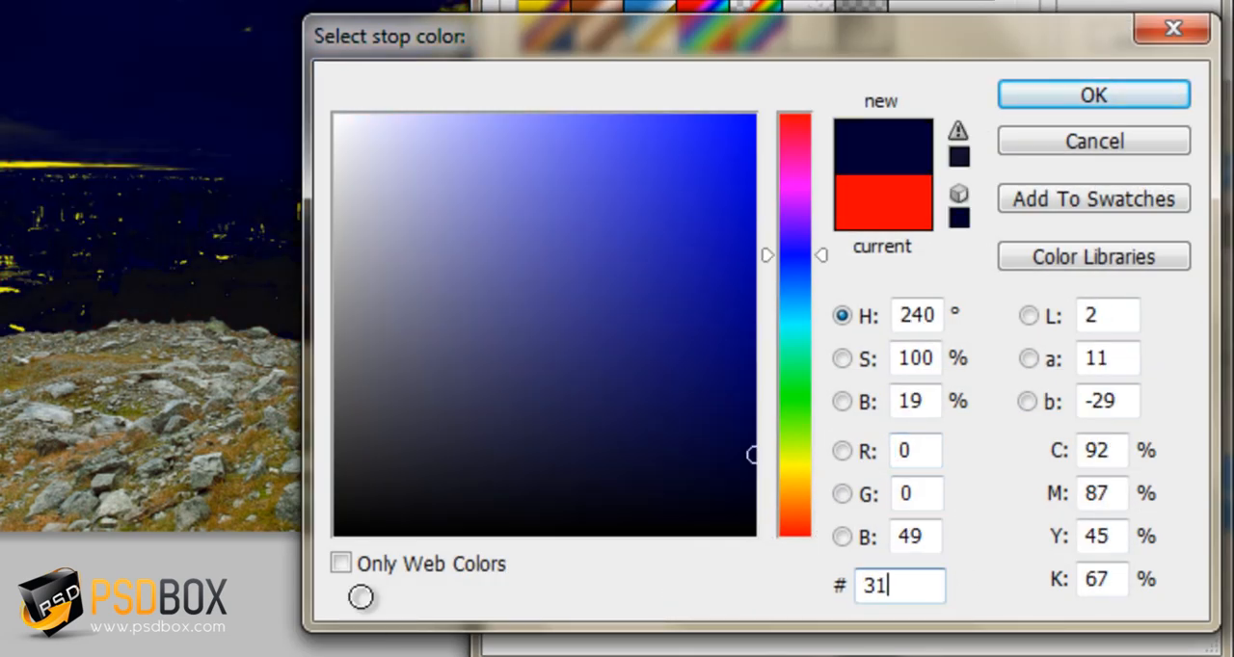
{"action": "type", "text": "5f0b"}
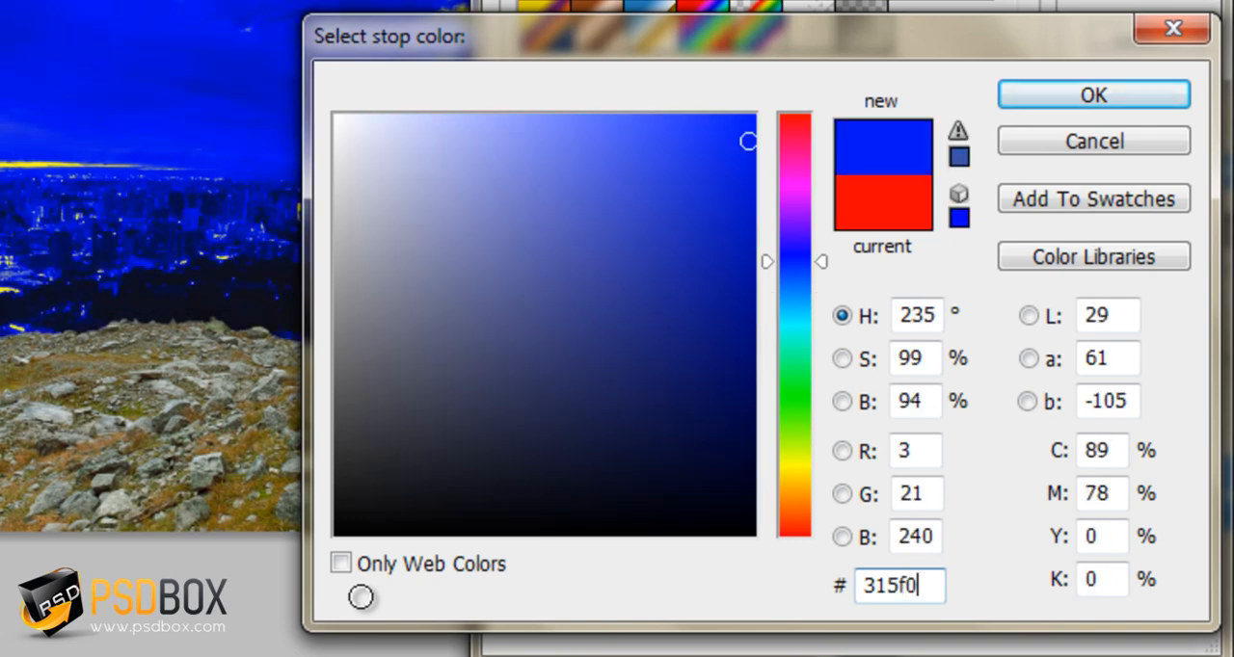
{"action": "left_click", "coordinate": [1047, 104]}
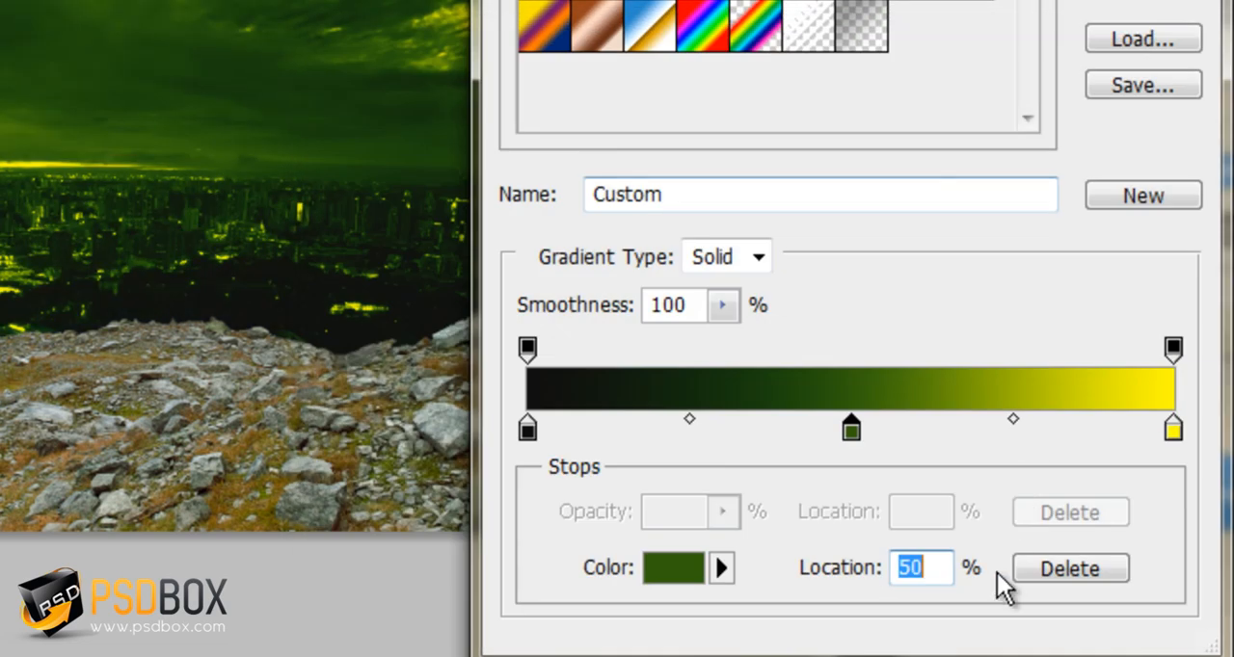
Change the gradient's yellow end stop to the orange d29d1d
{"action": "left_click", "coordinate": [1172, 429]}
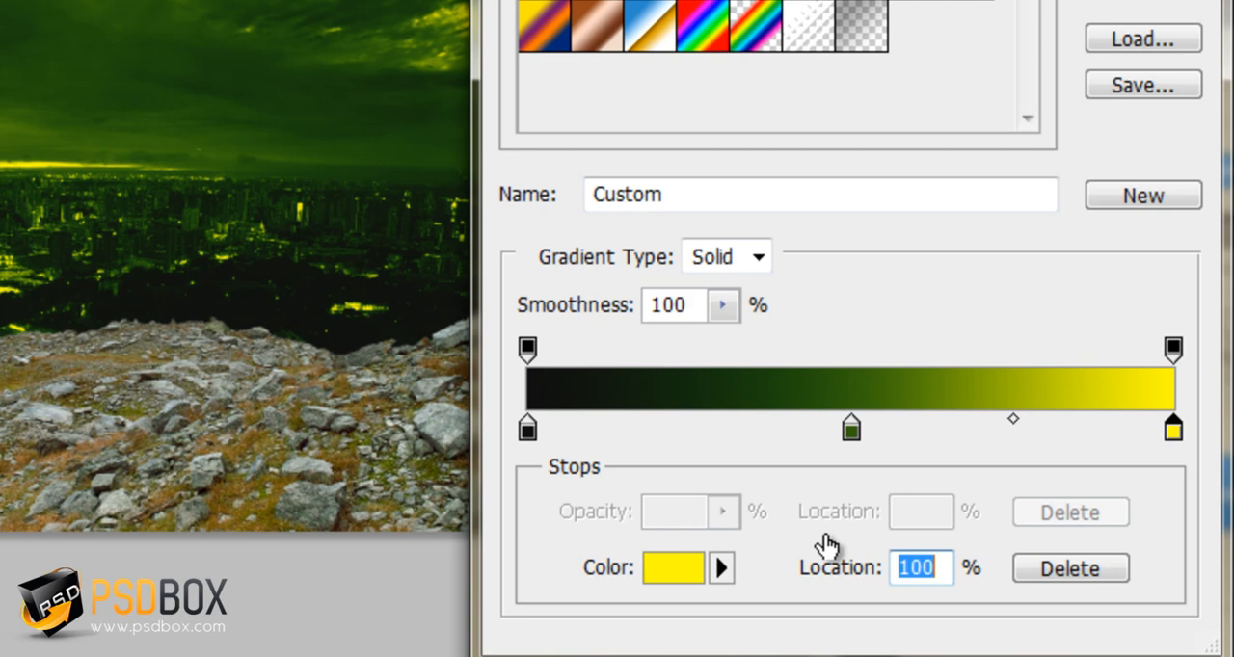
{"action": "left_click", "coordinate": [702, 573]}
{"action": "left_click", "coordinate": [924, 586]}
{"action": "left_click_drag", "start_coordinate": [923, 586], "coordinate": [635, 591]}
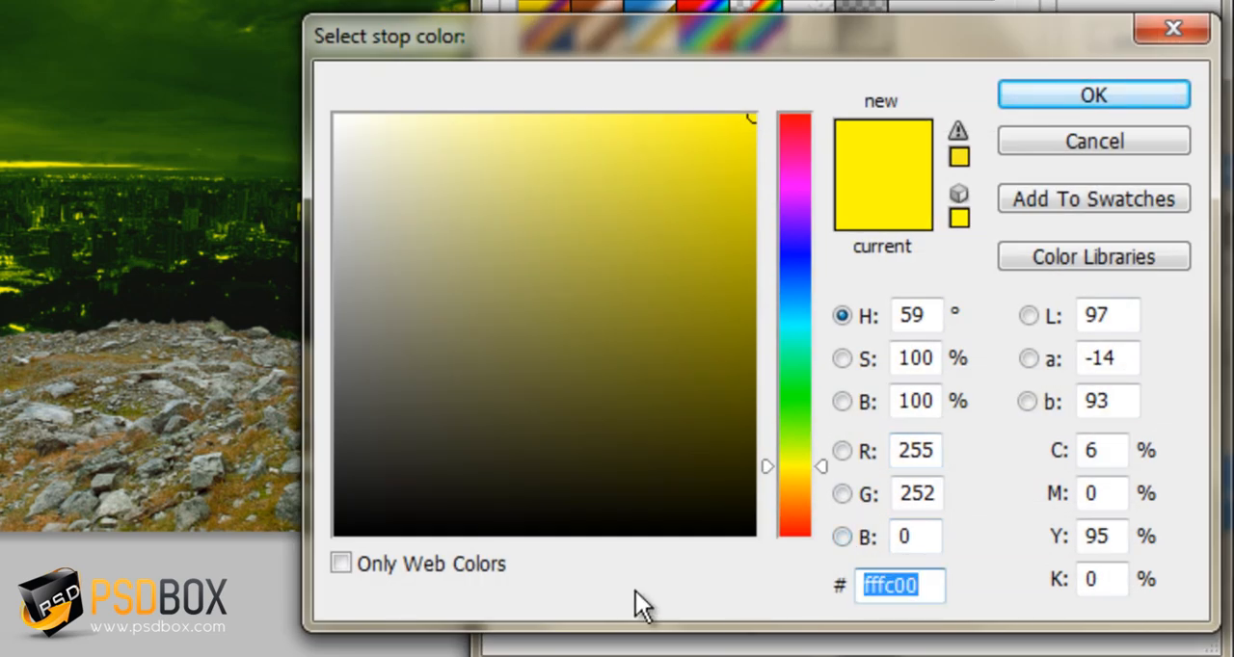
{"action": "type", "text": "d29"}
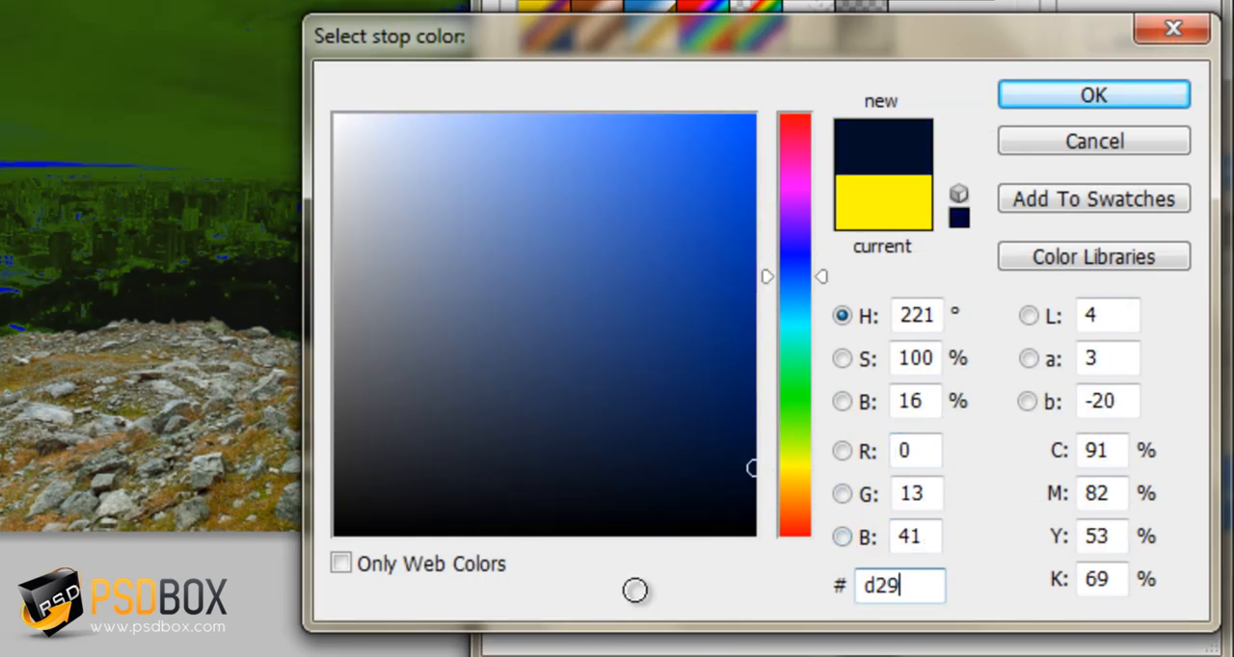
{"action": "type", "text": "4"}
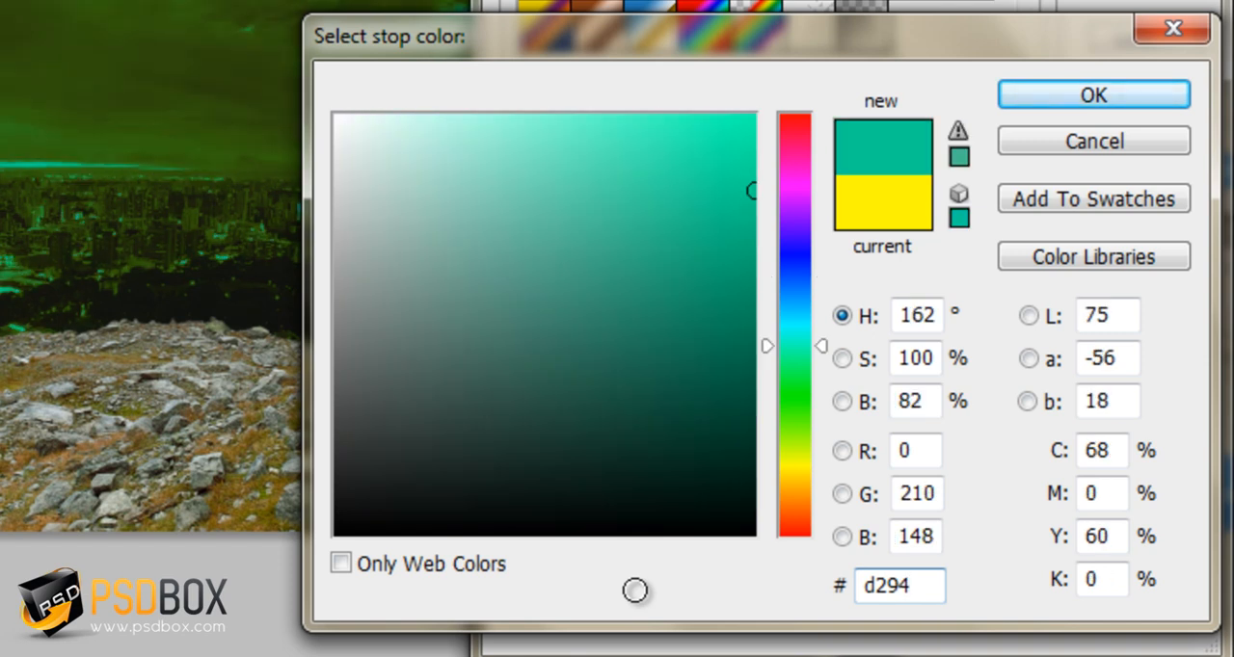
{"action": "key", "text": "BackSpace"}
{"action": "type", "text": "d"}
{"action": "type", "text": "1d"}
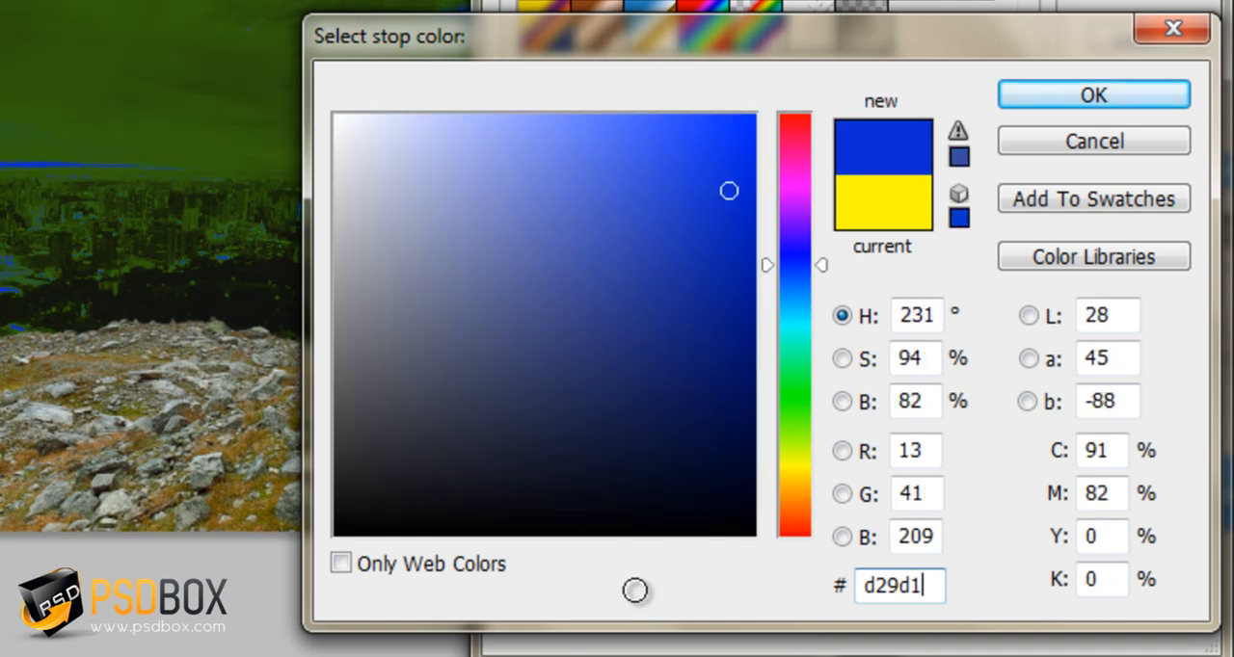
{"action": "left_click", "coordinate": [1123, 92]}
{"action": "key", "text": "Return"}
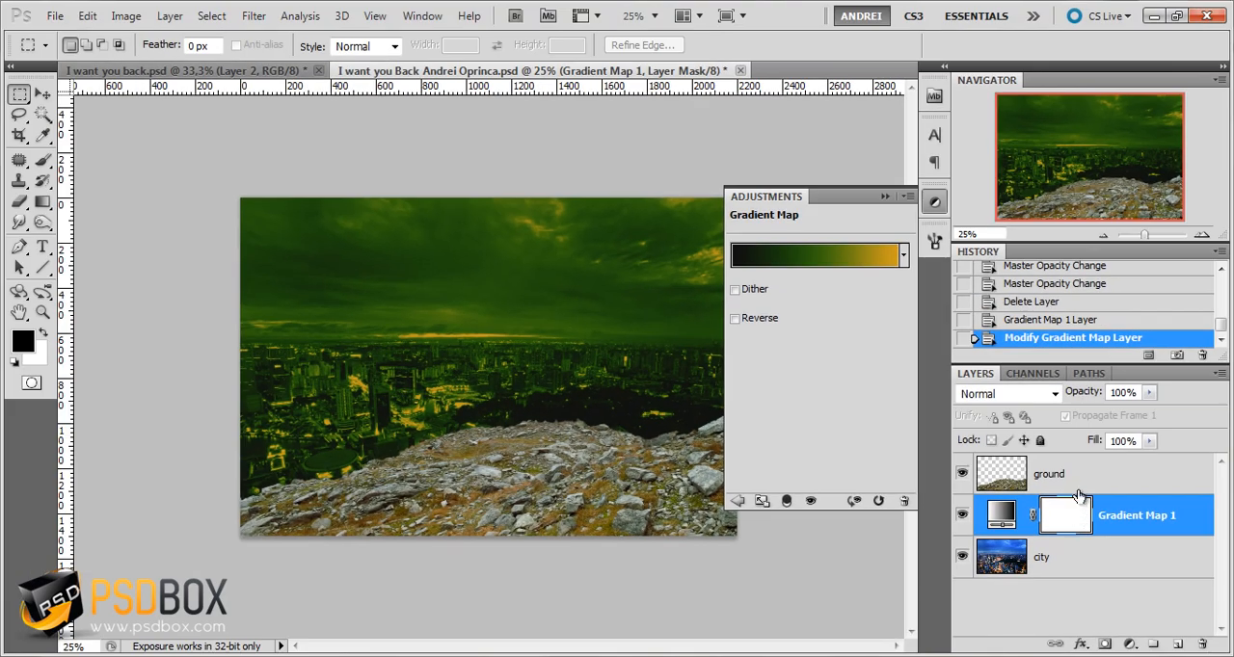
Hide the ground layer and collapse the list of adjustments
{"action": "left_click", "coordinate": [1037, 478]}
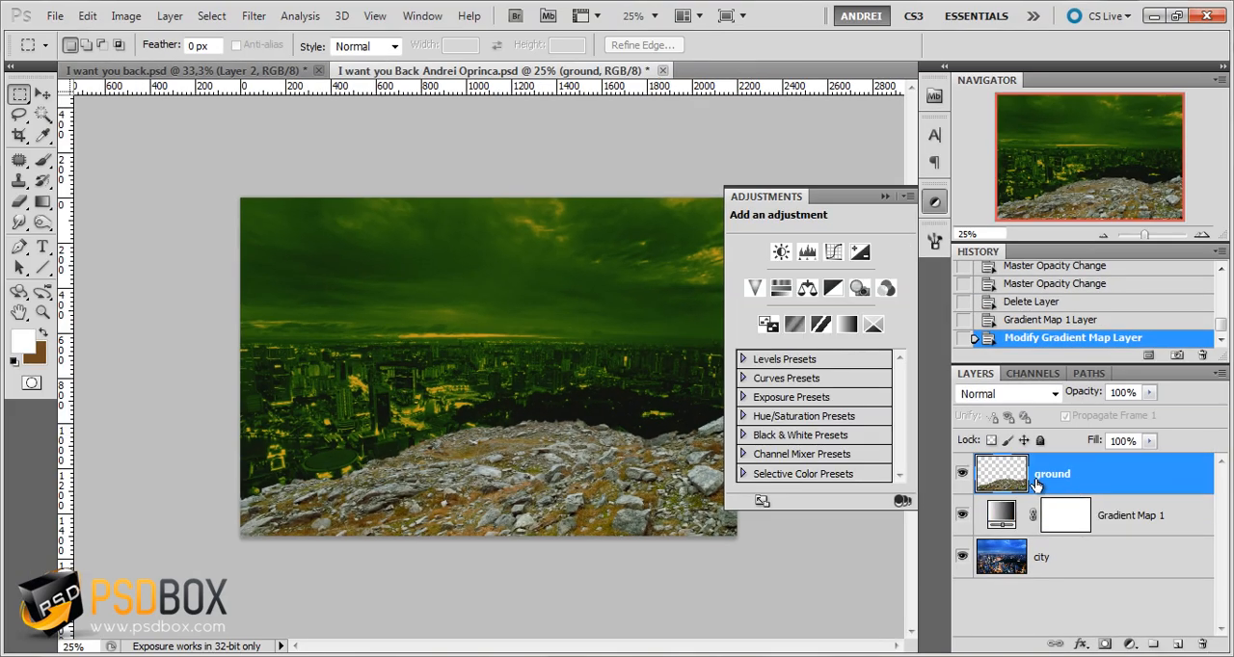
{"action": "left_click", "coordinate": [962, 474]}
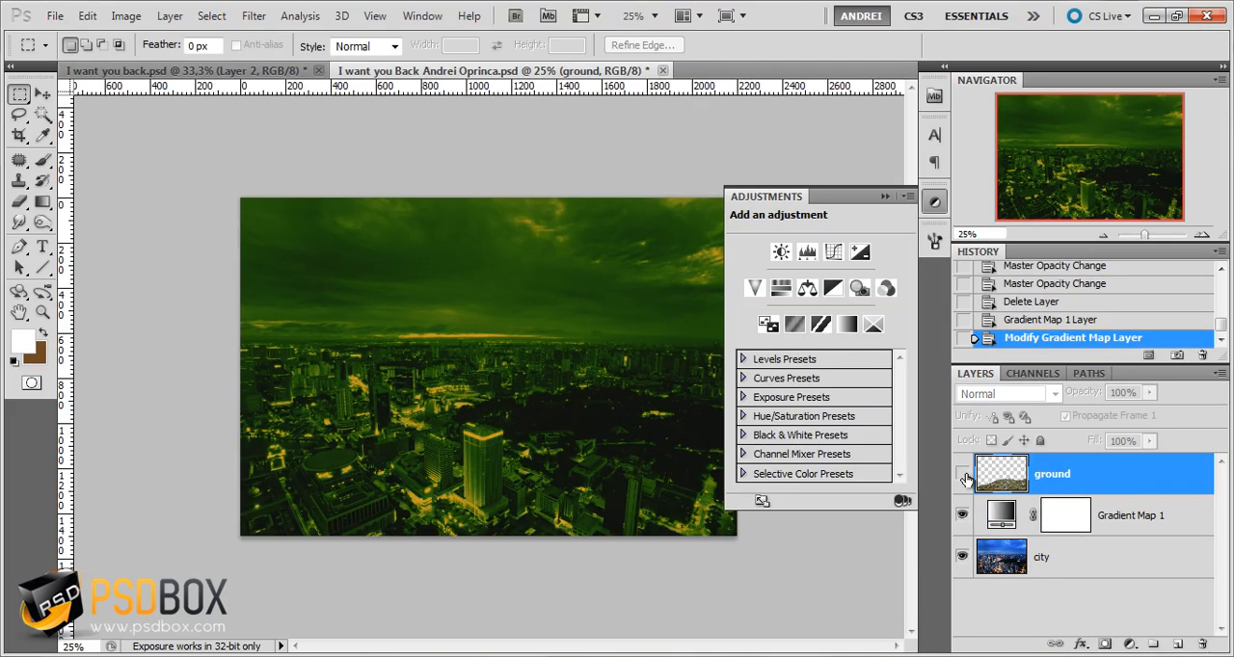
{"action": "left_click", "coordinate": [886, 197]}
Blend the Gradient Map layer in Hard Light mode at 35% opacity and compare the city with the adjustment off and on
{"action": "left_click", "coordinate": [1123, 516]}
{"action": "left_click", "coordinate": [1014, 394]}
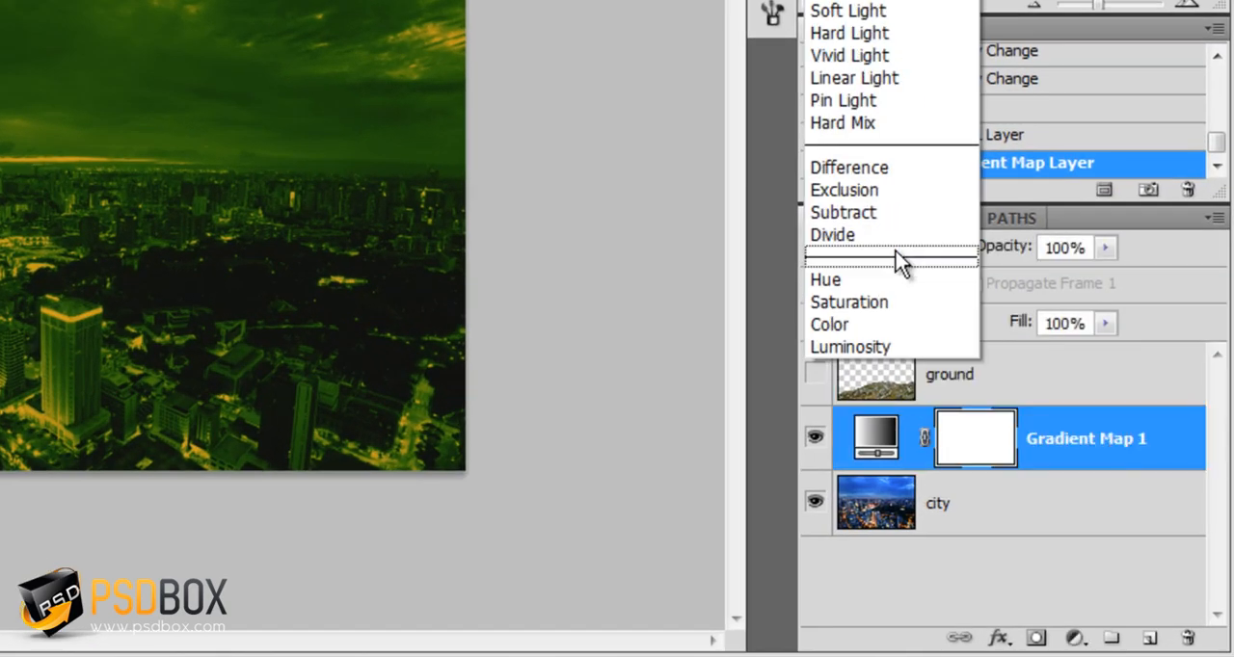
{"action": "left_click", "coordinate": [835, 33]}
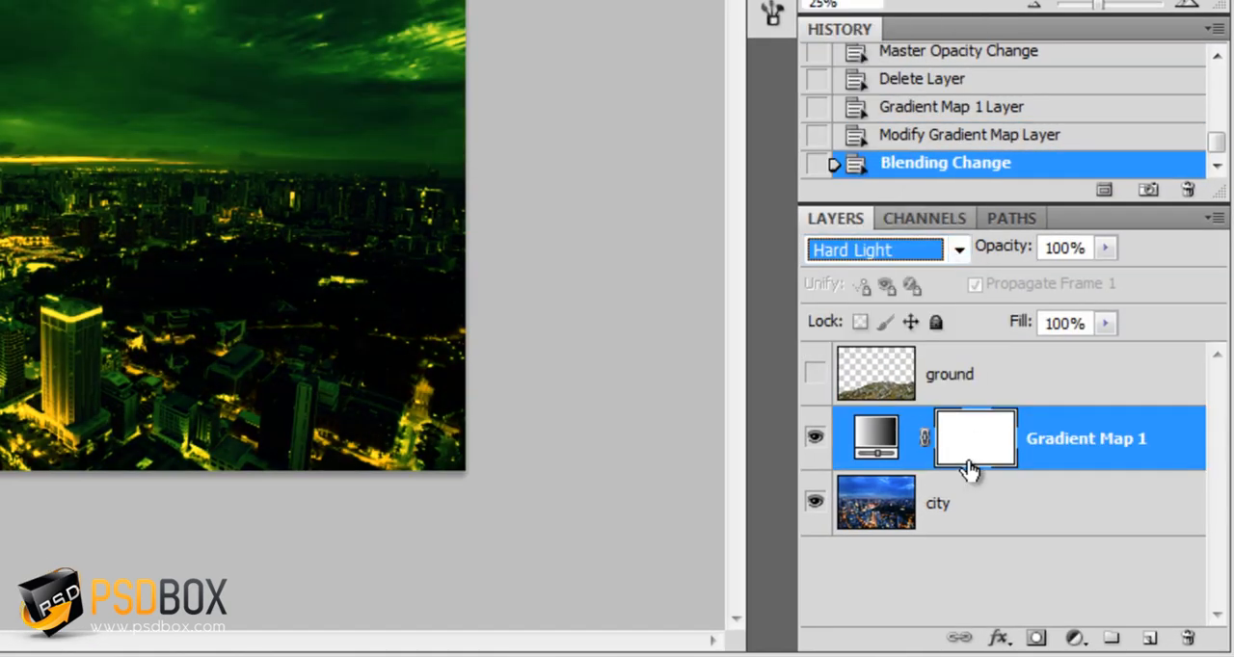
{"action": "left_click", "coordinate": [1061, 248]}
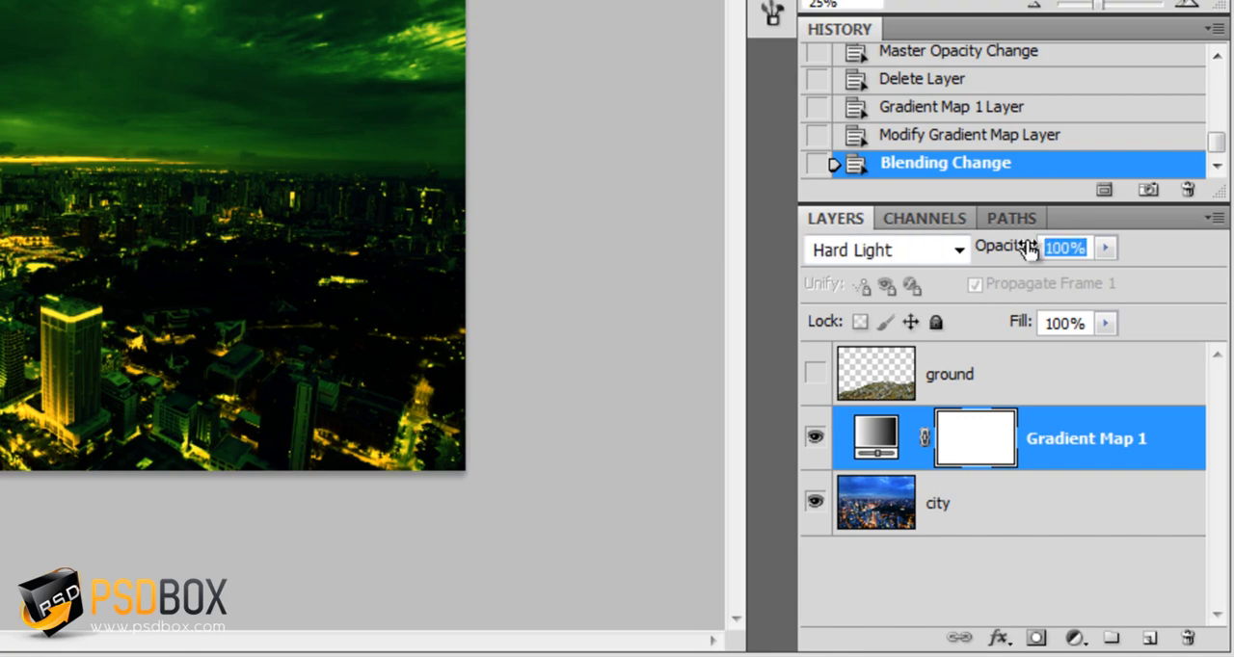
{"action": "type", "text": "35"}
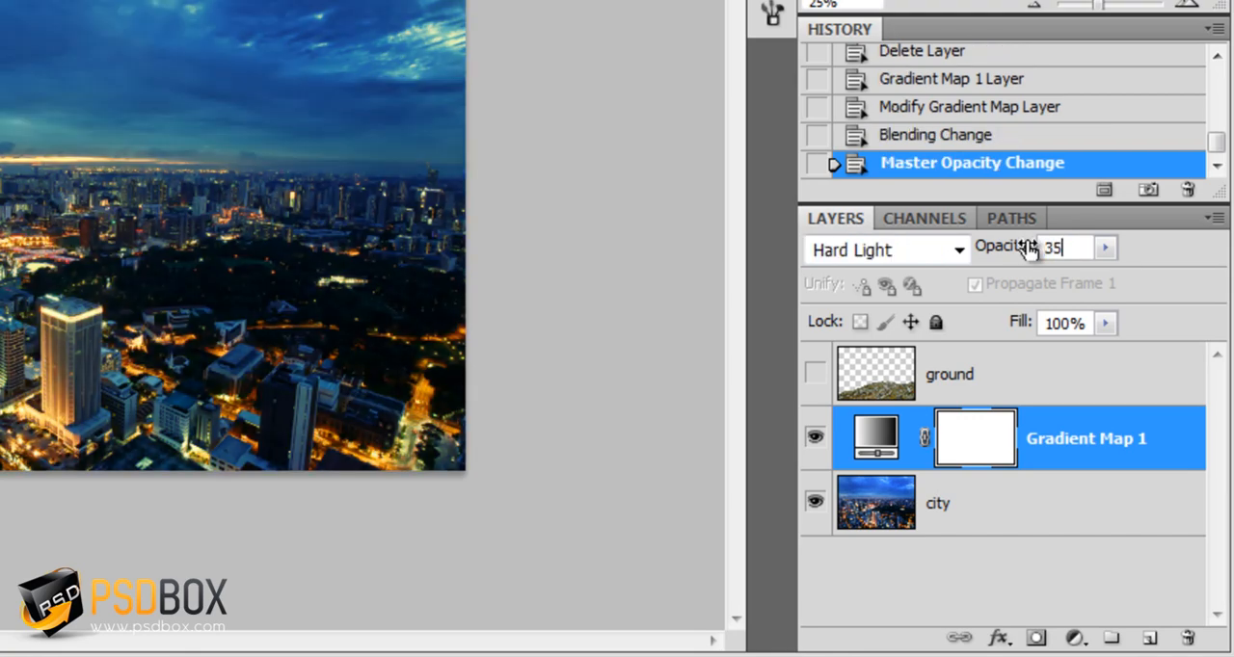
{"action": "left_click", "coordinate": [1075, 503]}
{"action": "left_click", "coordinate": [1082, 429]}
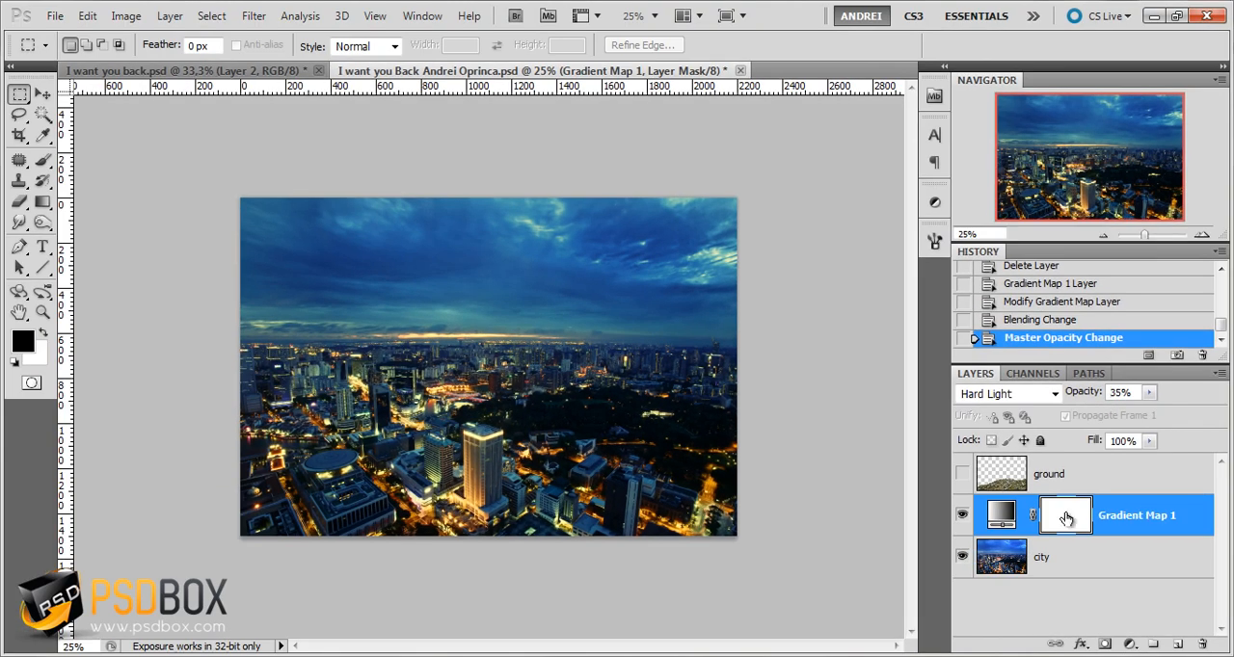
{"action": "left_click", "coordinate": [962, 515]}
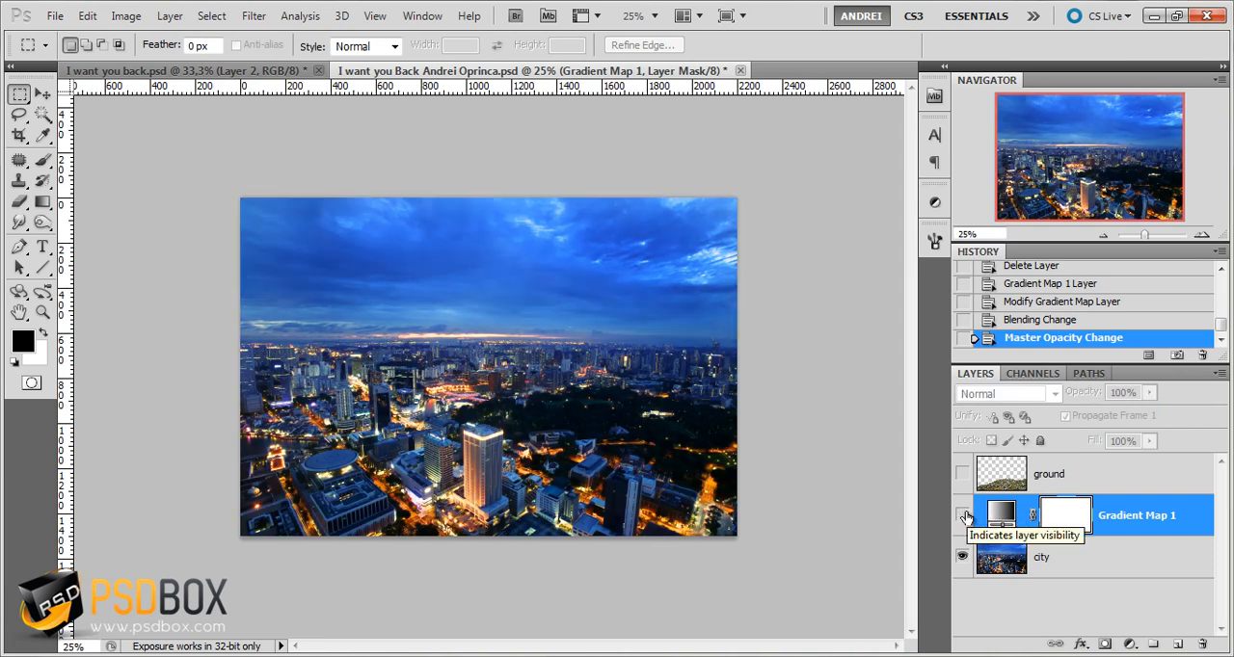
{"action": "left_click", "coordinate": [964, 516]}
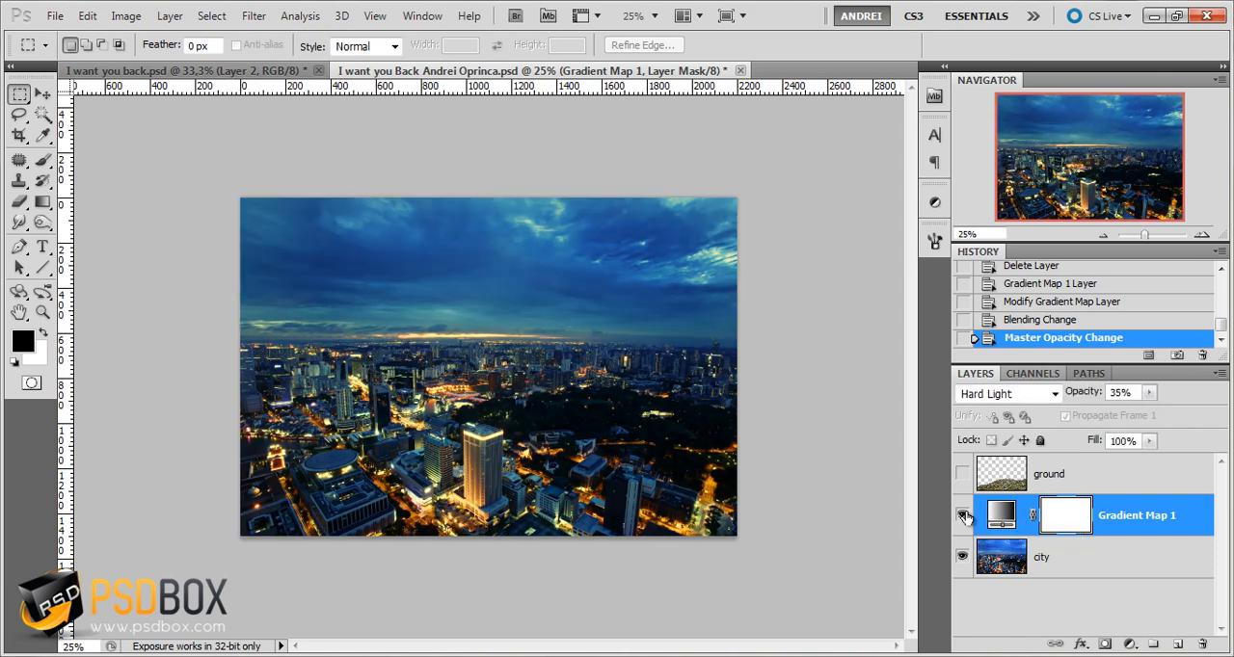
Add a Color Balance adjustment layer above the Gradient Map with shadows at Cyan-Red 17, Magenta-Green 12 and Yellow-Blue -10
{"action": "left_click", "coordinate": [1129, 646]}
{"action": "left_click", "coordinate": [1124, 463]}
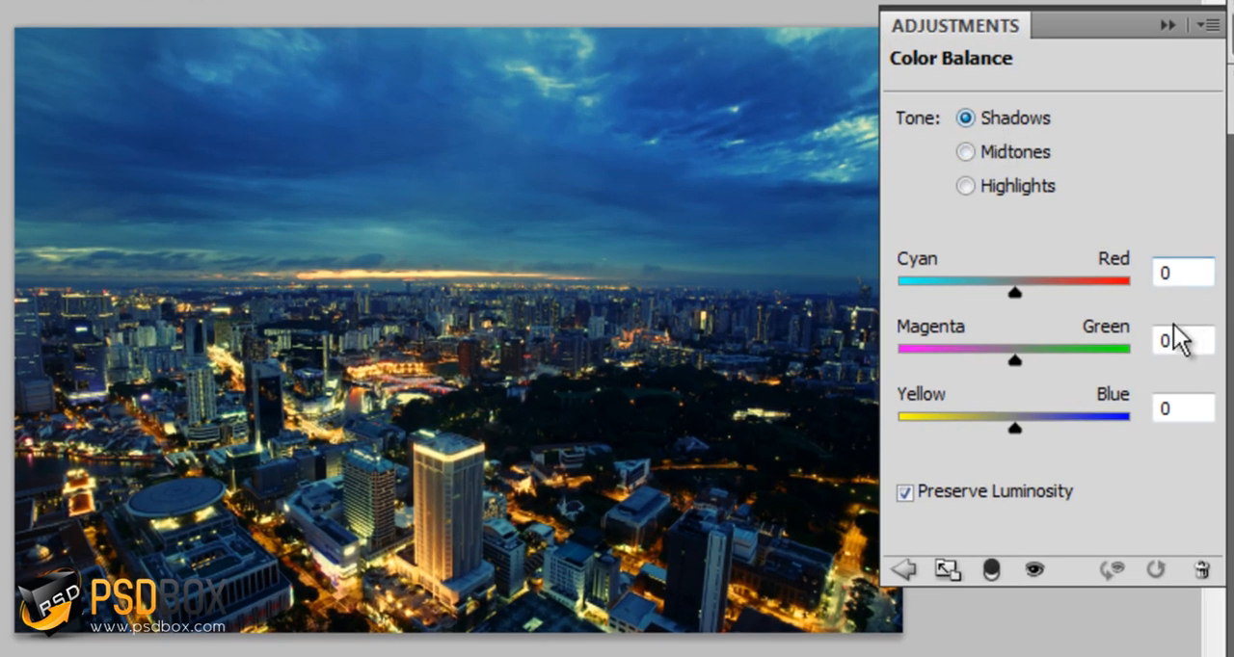
{"action": "left_click_drag", "start_coordinate": [1185, 280], "coordinate": [1071, 267]}
{"action": "type", "text": "17"}
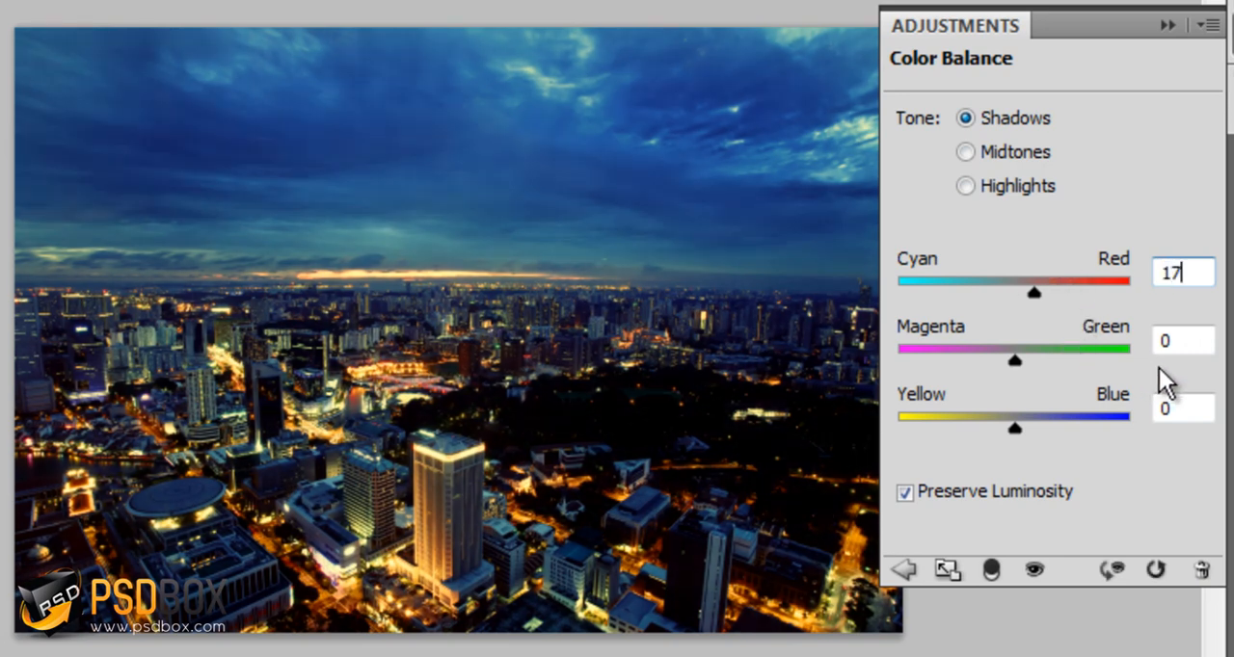
{"action": "left_click_drag", "start_coordinate": [1190, 338], "coordinate": [1096, 344]}
{"action": "type", "text": "12"}
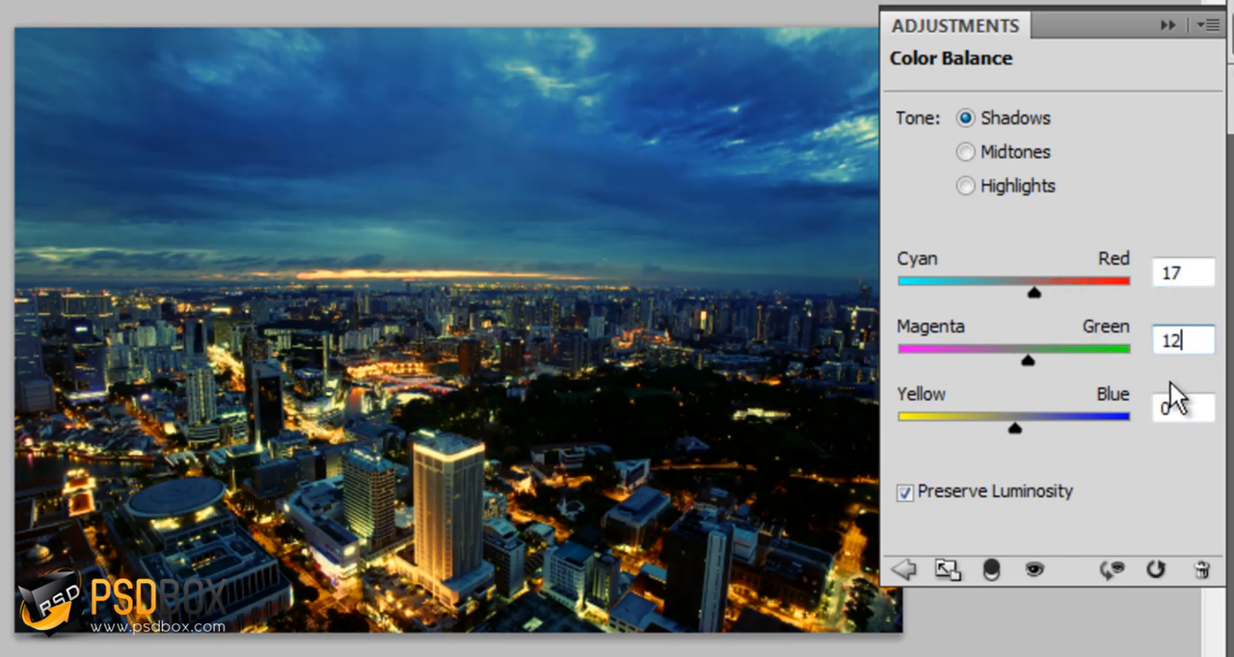
{"action": "left_click_drag", "start_coordinate": [1193, 410], "coordinate": [1142, 416]}
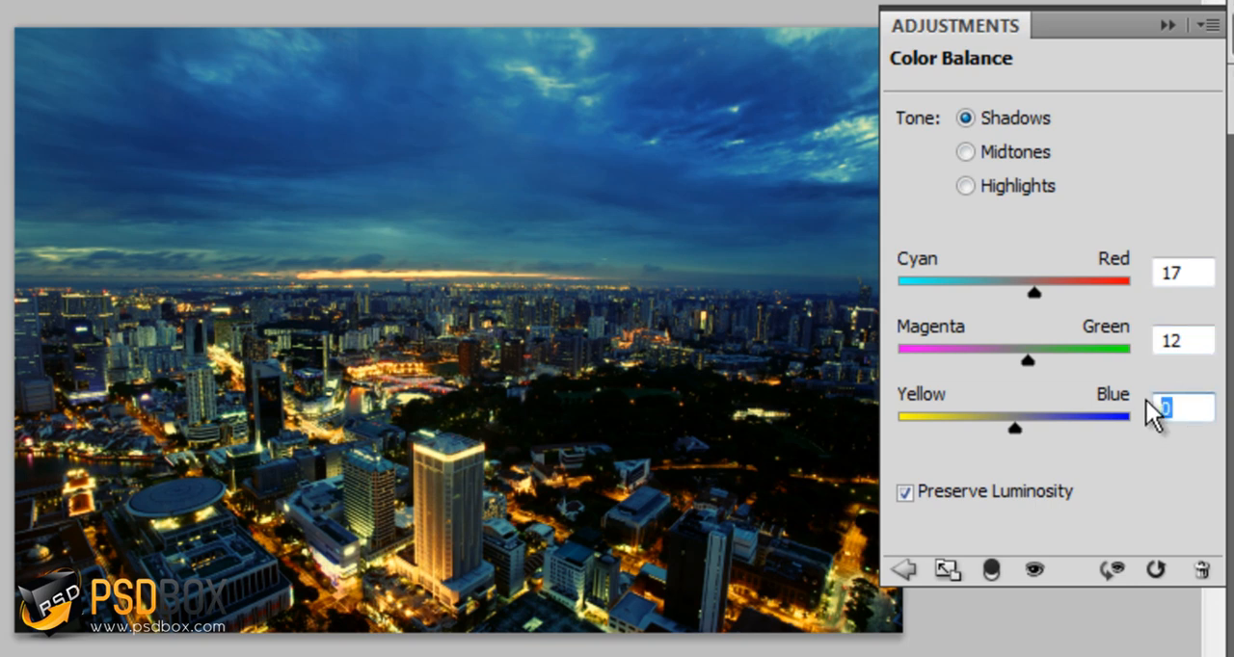
{"action": "type", "text": "-10"}
Set the Color Balance midtones to Cyan-Red 2, Magenta-Green 12 and Yellow-Blue -22
{"action": "left_click", "coordinate": [1021, 155]}
{"action": "left_click_drag", "start_coordinate": [1188, 273], "coordinate": [1045, 287]}
{"action": "type", "text": "2"}
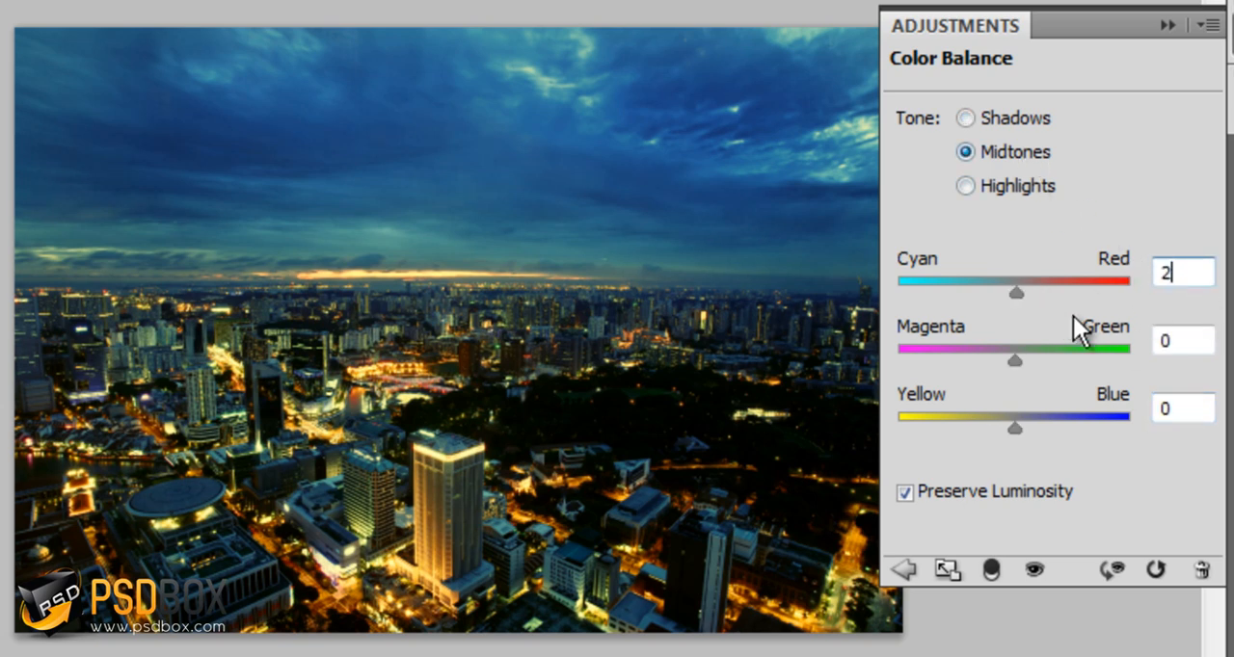
{"action": "left_click_drag", "start_coordinate": [1176, 353], "coordinate": [1137, 344]}
{"action": "type", "text": "12"}
{"action": "left_click", "coordinate": [1162, 409]}
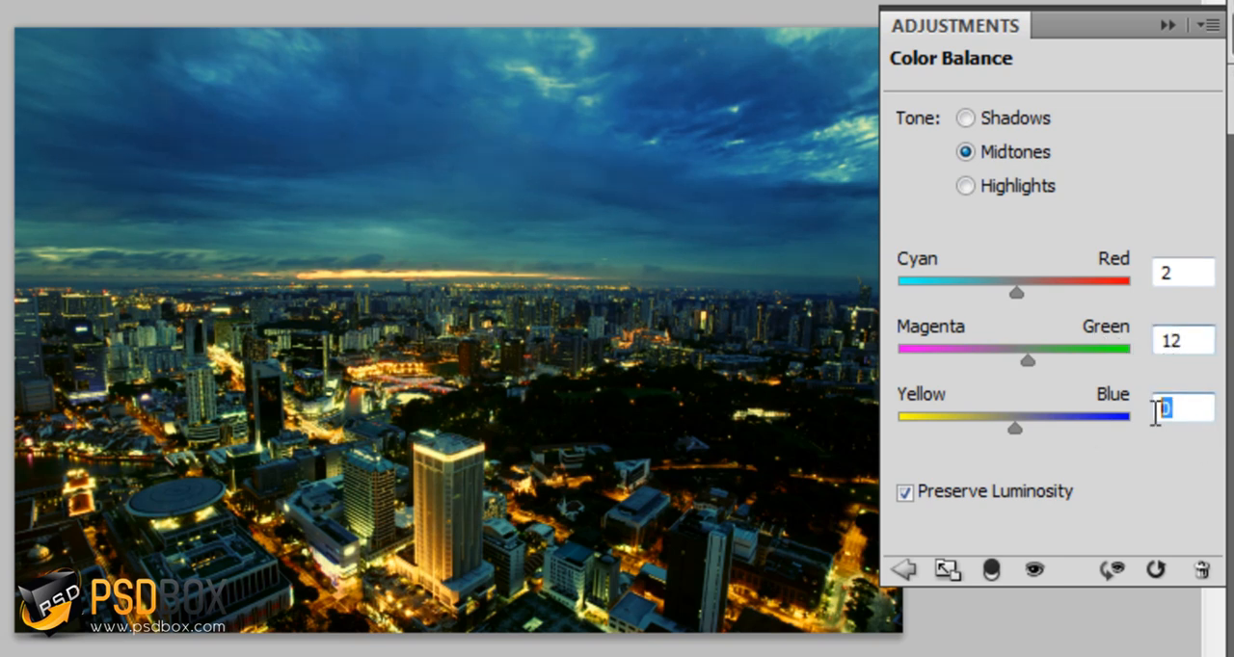
{"action": "type", "text": "-22"}
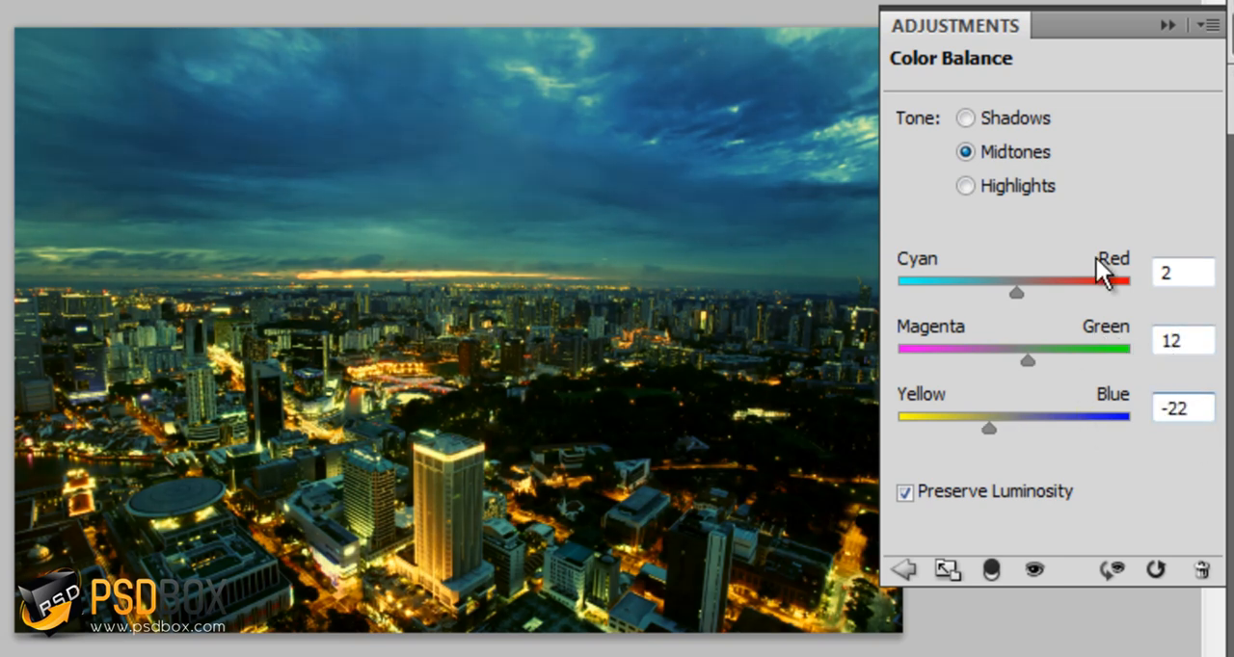
Set the Color Balance highlights to Cyan-Red 48, Magenta-Green 8 and Yellow-Blue 17, and collapse the adjustment settings
{"action": "left_click", "coordinate": [1009, 183]}
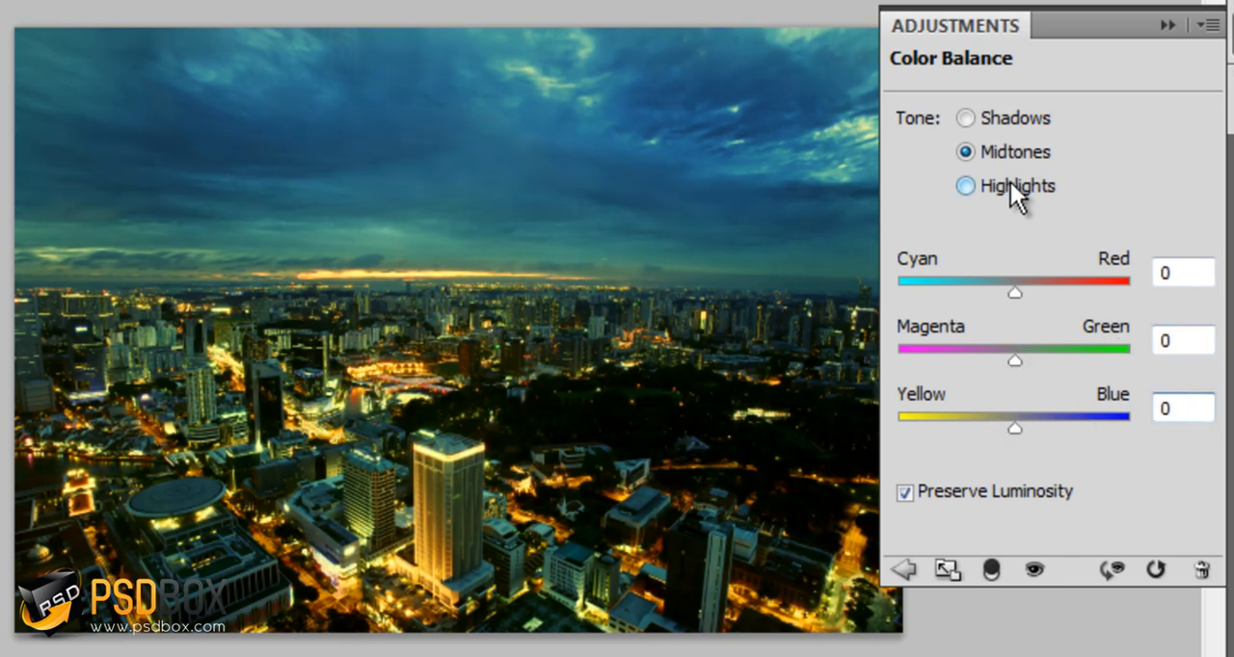
{"action": "left_click", "coordinate": [1200, 280]}
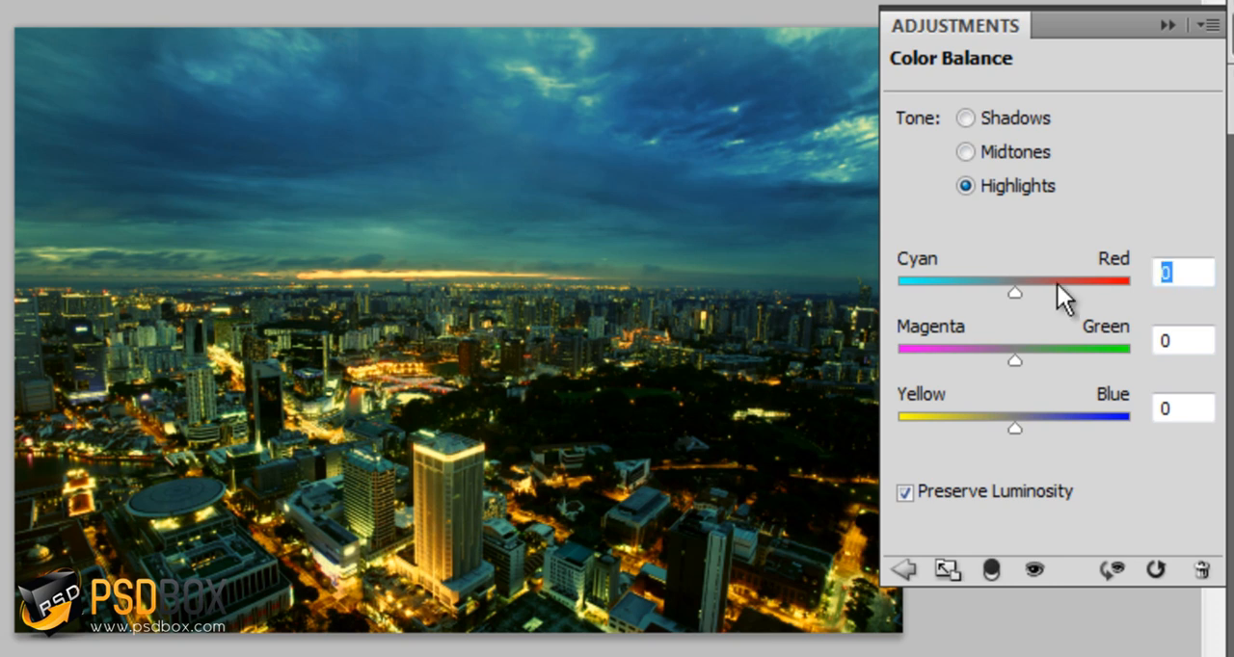
{"action": "type", "text": "48"}
{"action": "key", "text": "Tab"}
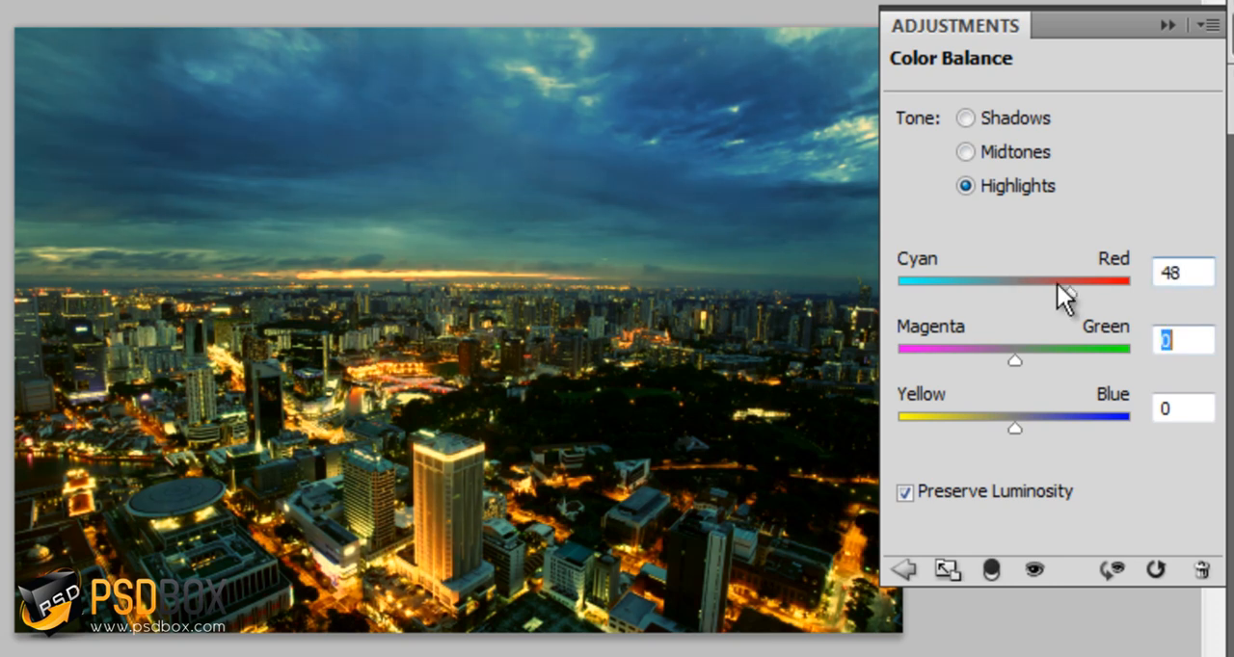
{"action": "type", "text": "8"}
{"action": "key", "text": "Tab"}
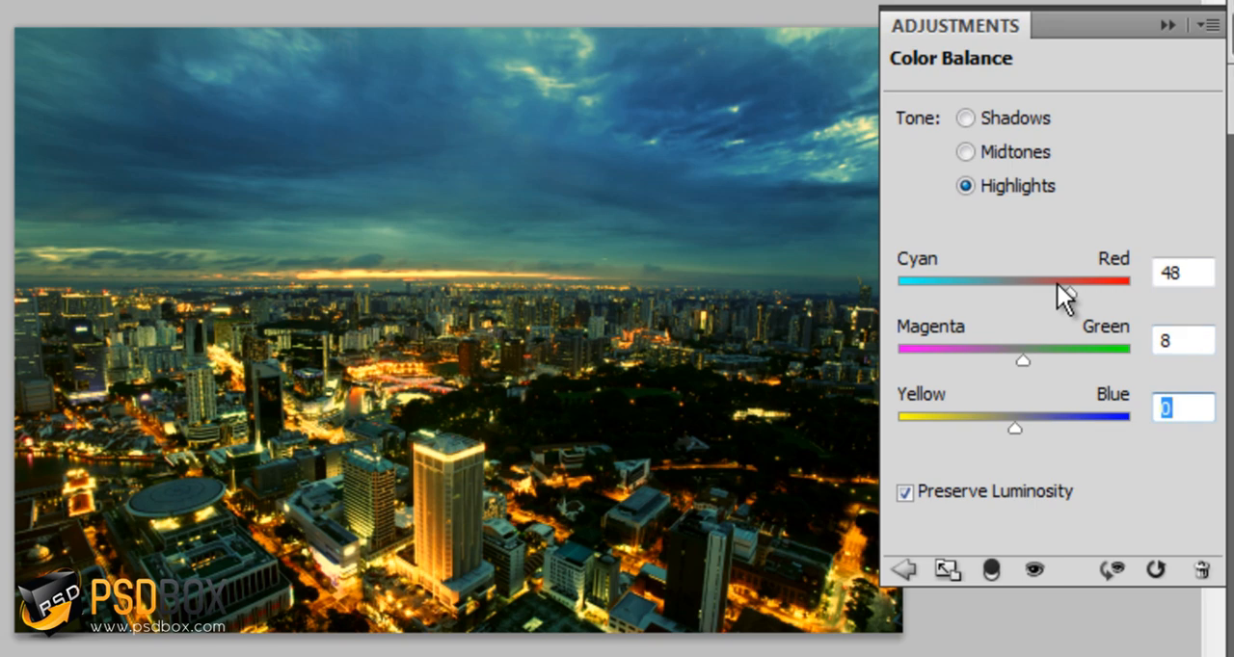
{"action": "type", "text": "17"}
{"action": "left_click", "coordinate": [1172, 24]}
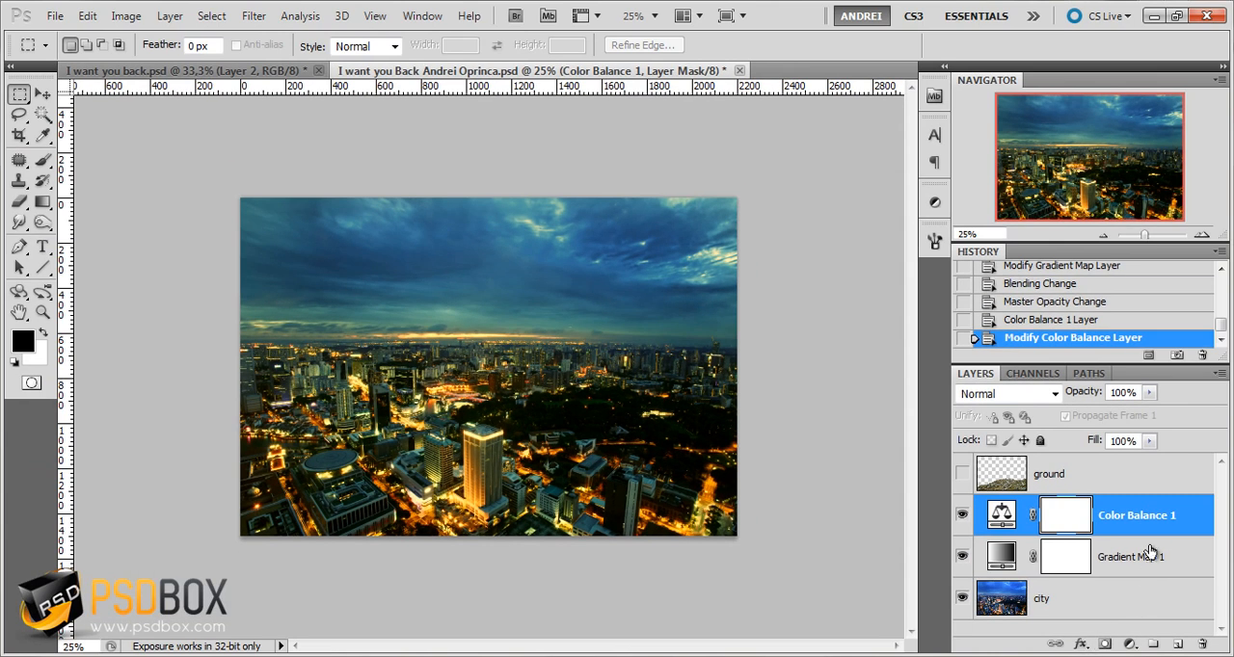
Compare the city with the Color Balance layer off and on, and show the ground layer again
{"action": "left_click", "coordinate": [962, 515]}
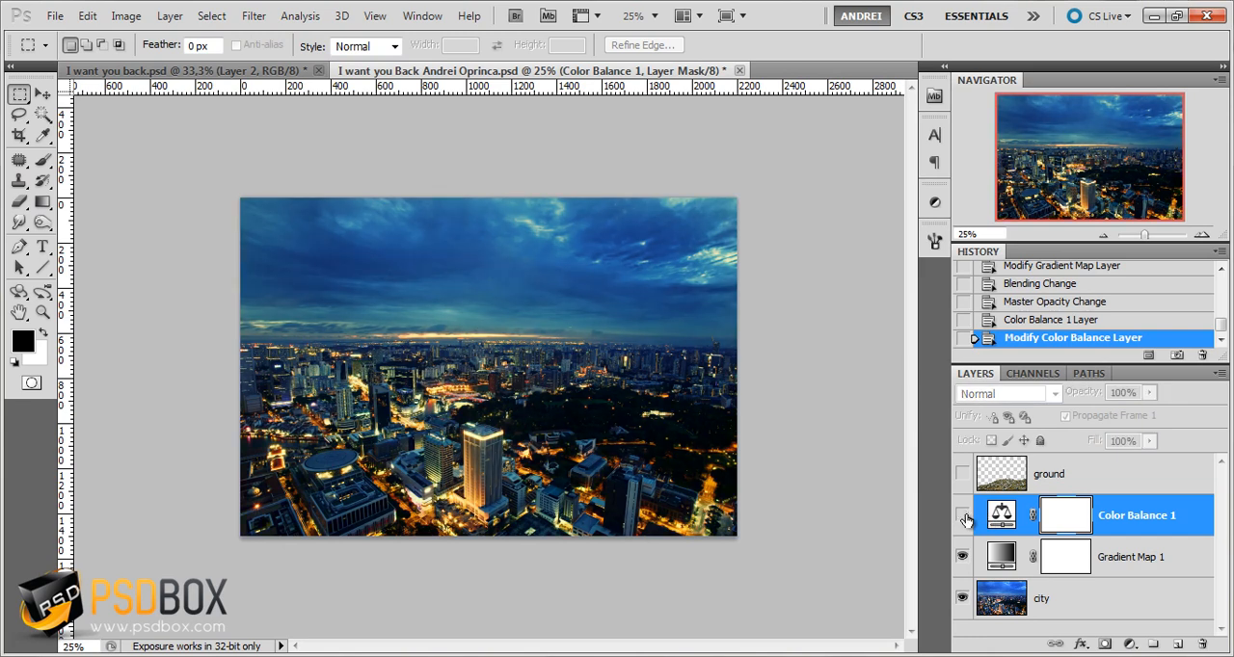
{"action": "left_click", "coordinate": [962, 516]}
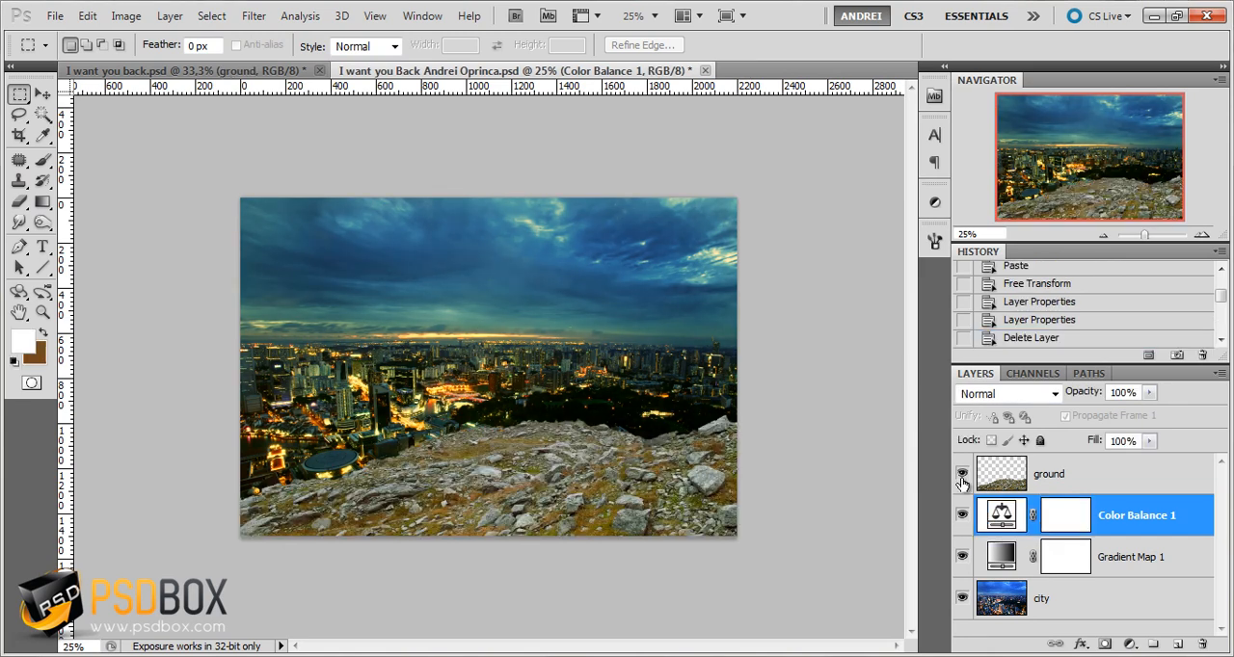
{"action": "key", "text": "ctrl+plus"}
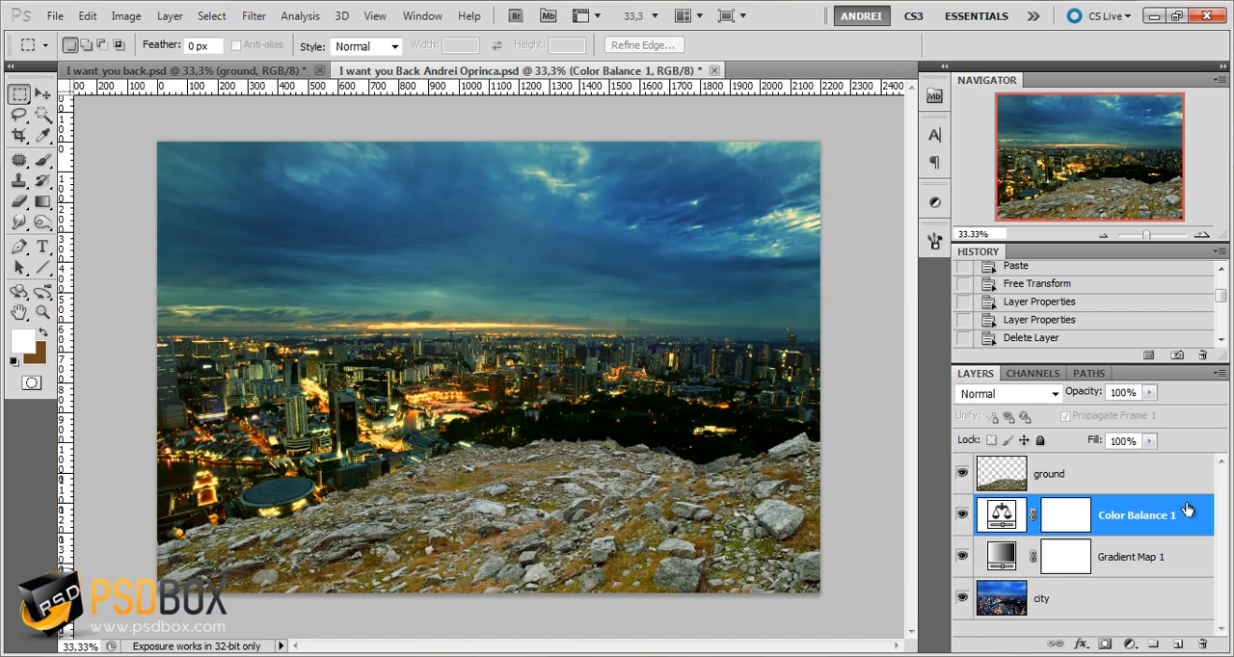
Add a Curves adjustment layer above the ground layer and darken it with a curve point at input 195, output 162
{"action": "left_click", "coordinate": [1159, 488]}
{"action": "left_click", "coordinate": [1129, 644]}
{"action": "left_click", "coordinate": [1024, 488]}
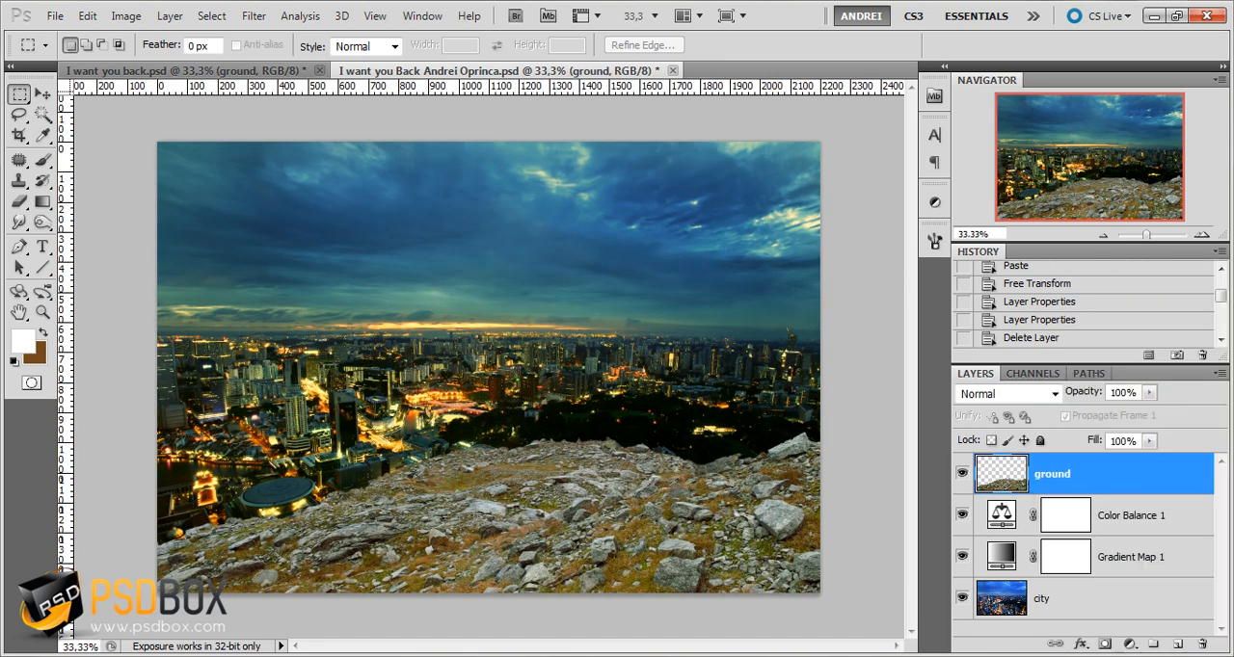
{"action": "left_click", "coordinate": [1130, 644]}
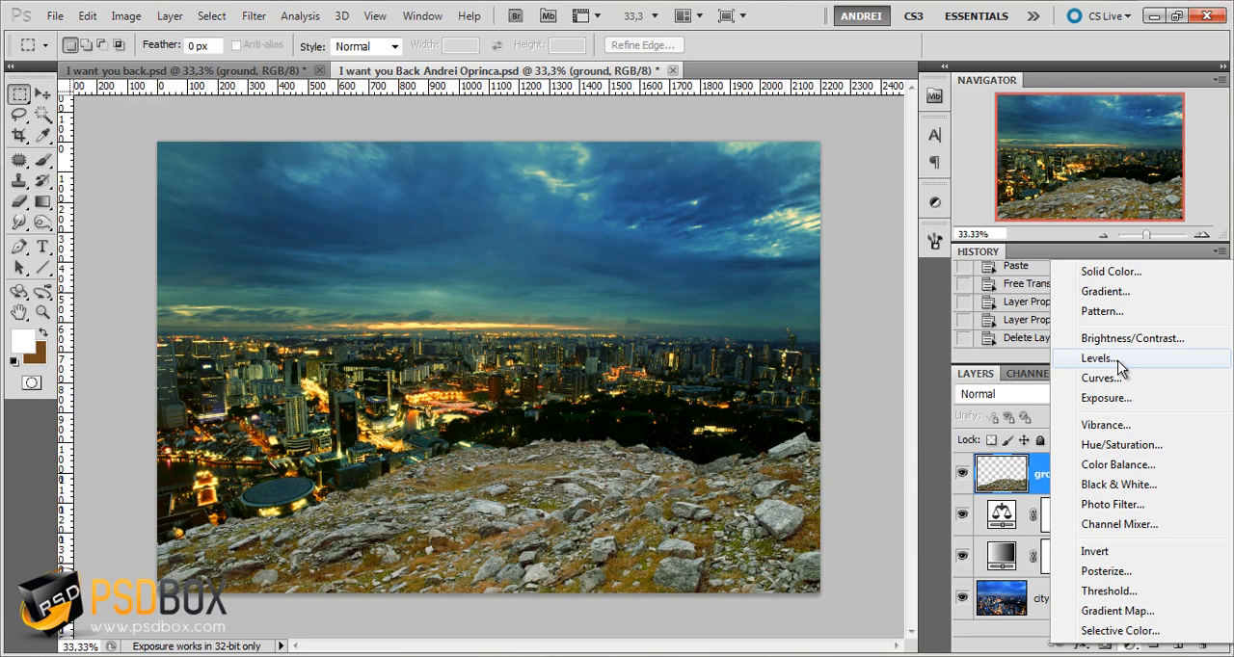
{"action": "left_click", "coordinate": [1109, 378]}
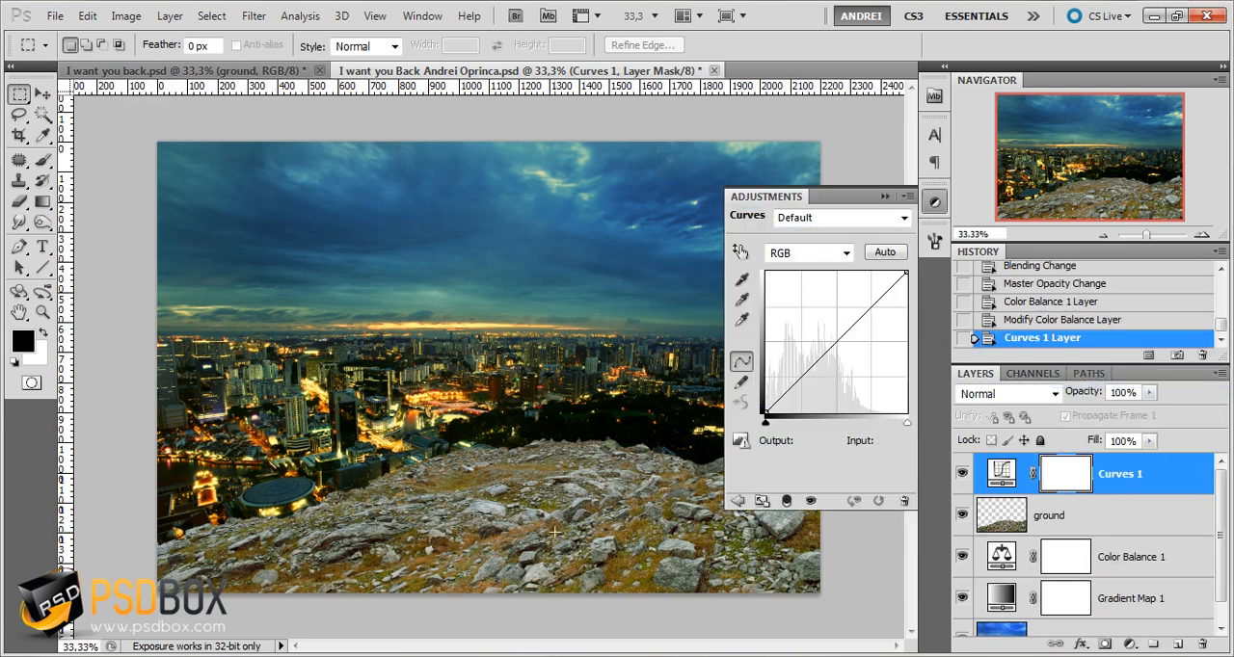
{"action": "left_click_drag", "start_coordinate": [868, 310], "coordinate": [874, 324]}
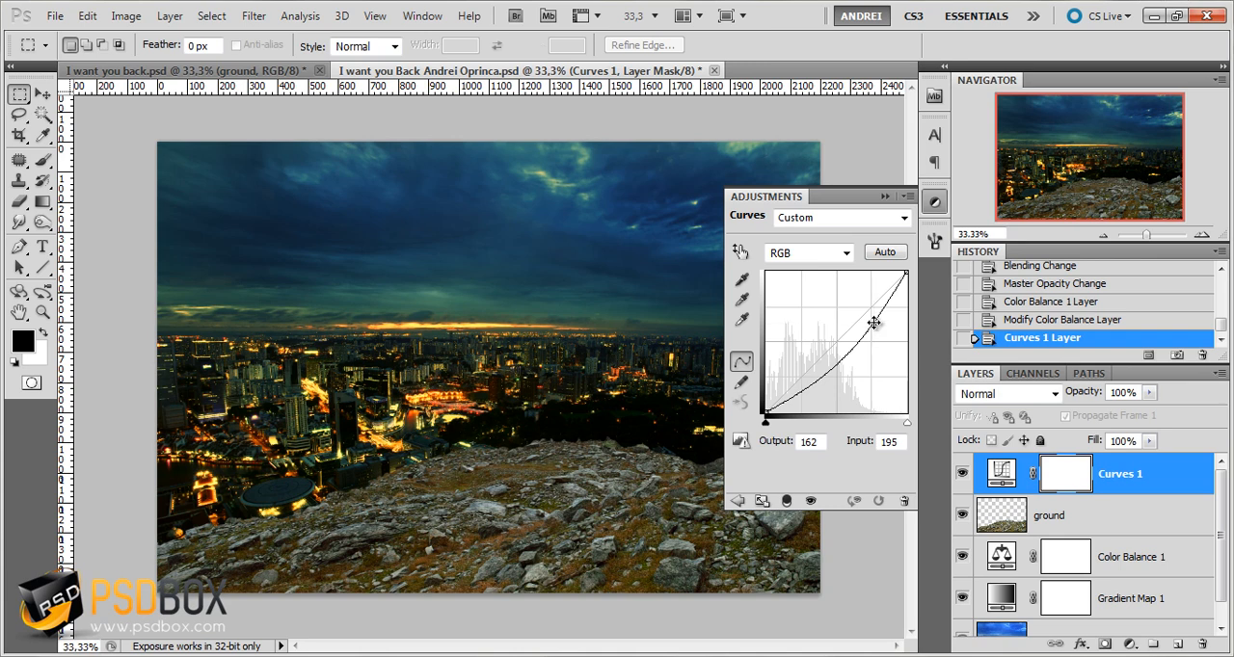
Clip the Curves layer to the ground layer and lower its curve point to input 197, output 146
{"action": "left_click", "coordinate": [1149, 494], "text": "alt"}
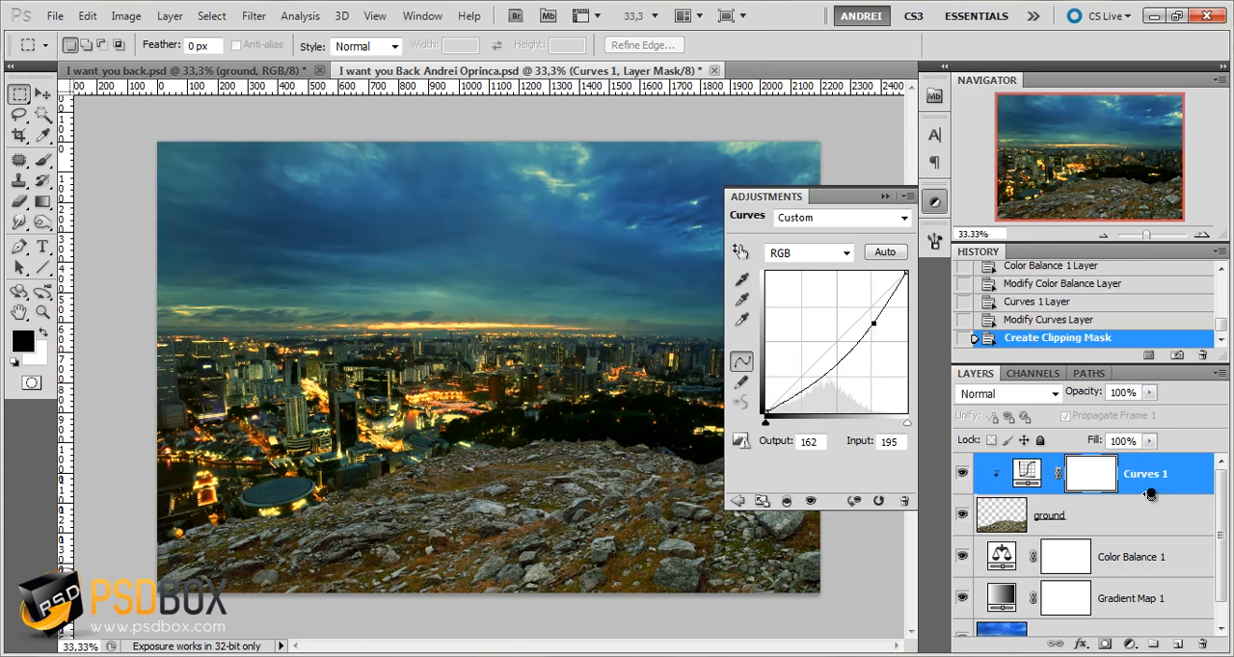
{"action": "left_click", "coordinate": [1150, 494], "text": "alt"}
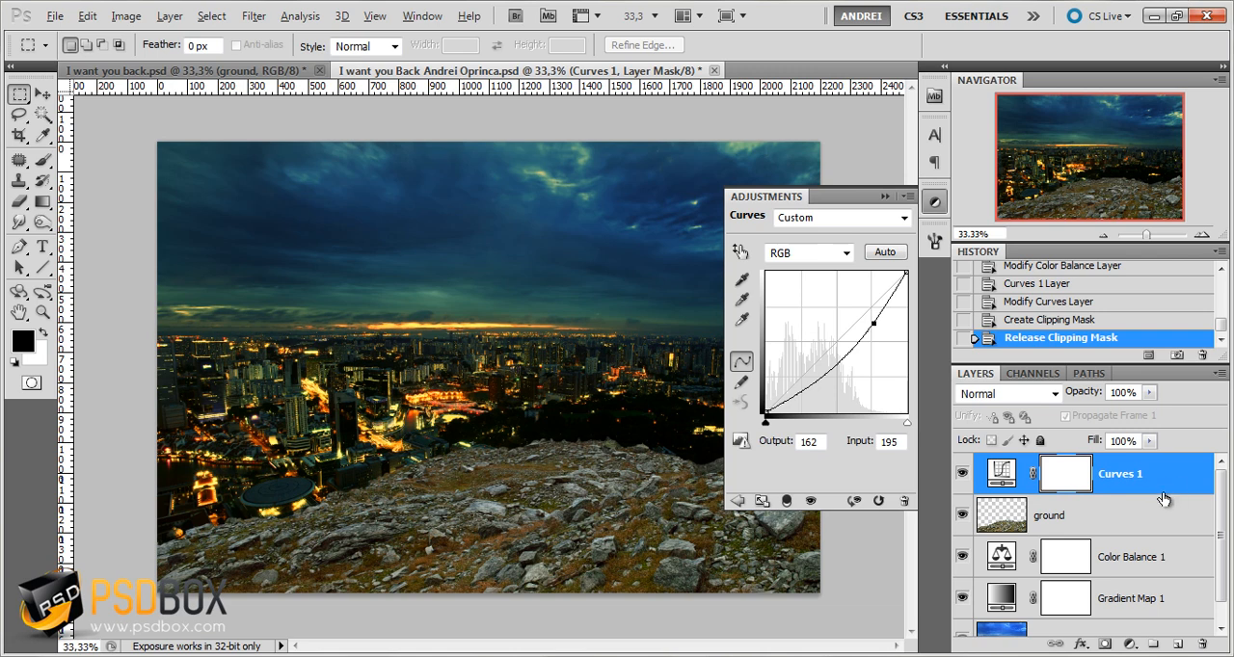
{"action": "left_click", "coordinate": [1170, 492], "text": "alt"}
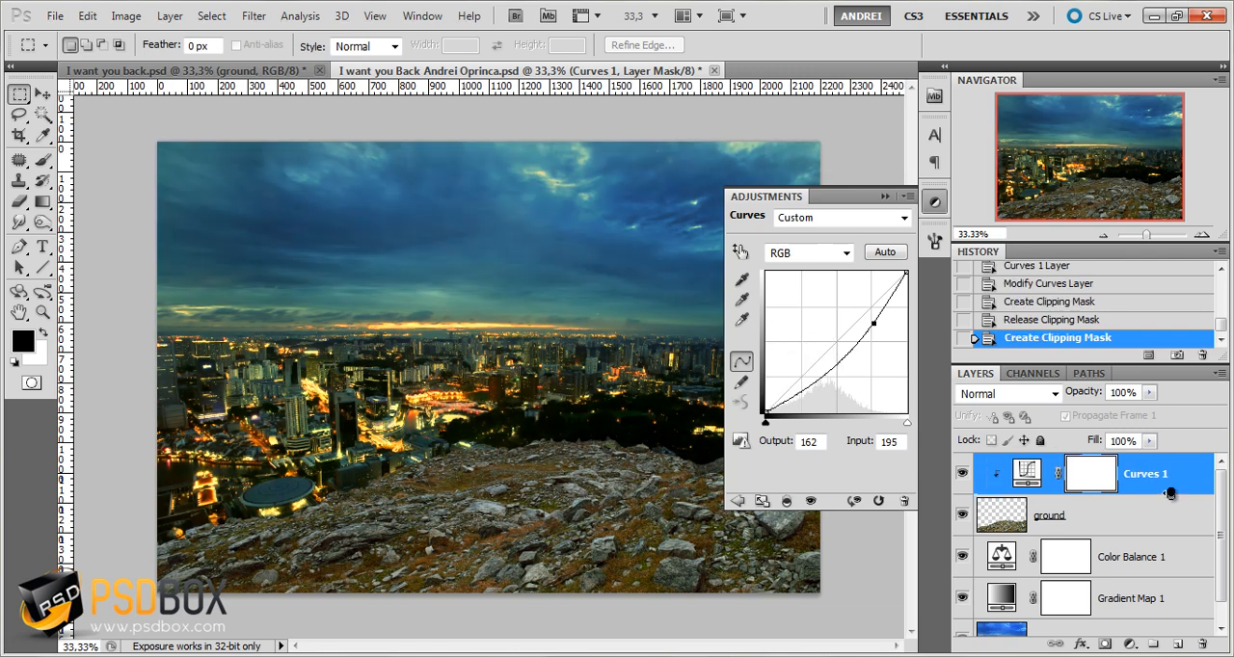
{"action": "left_click", "coordinate": [1169, 492], "text": "alt"}
{"action": "left_click", "coordinate": [1170, 493], "text": "alt"}
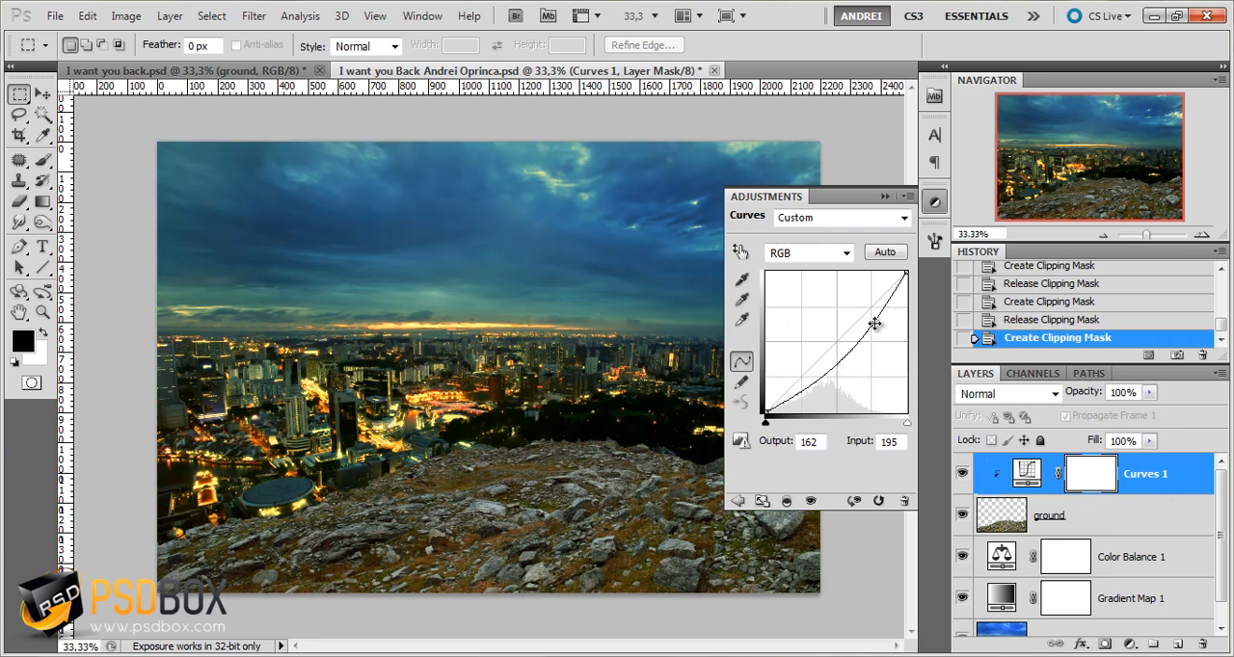
{"action": "left_click_drag", "start_coordinate": [874, 324], "coordinate": [874, 330]}
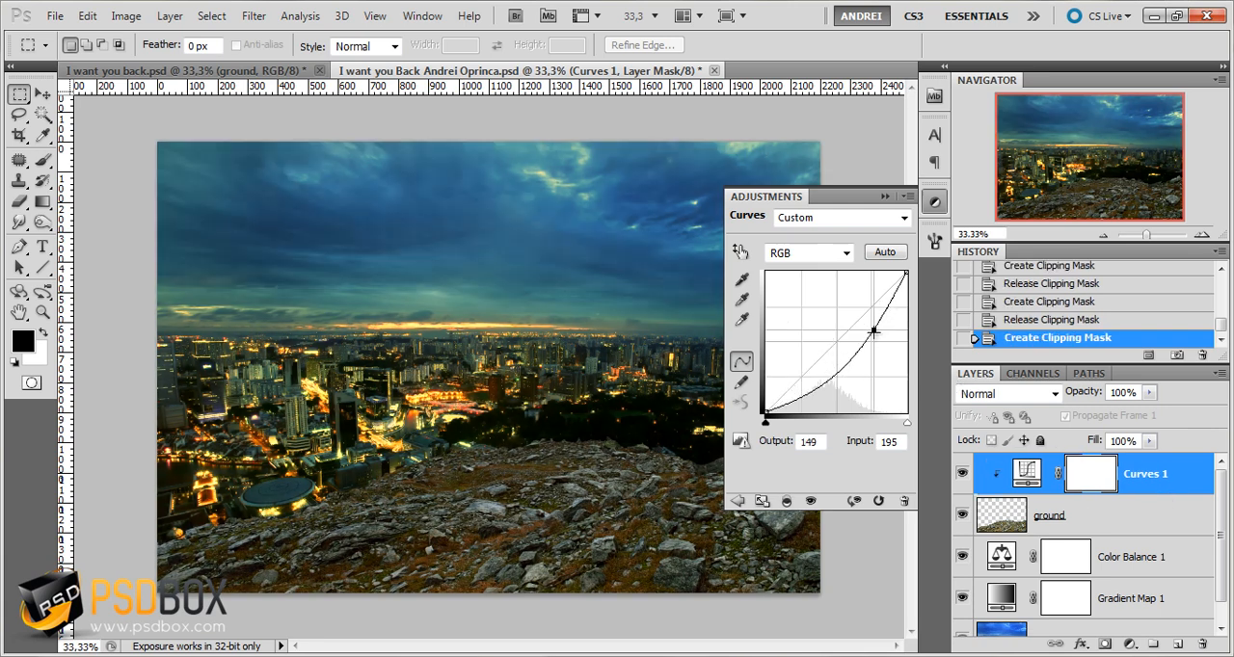
{"action": "left_click_drag", "start_coordinate": [876, 334], "coordinate": [876, 334]}
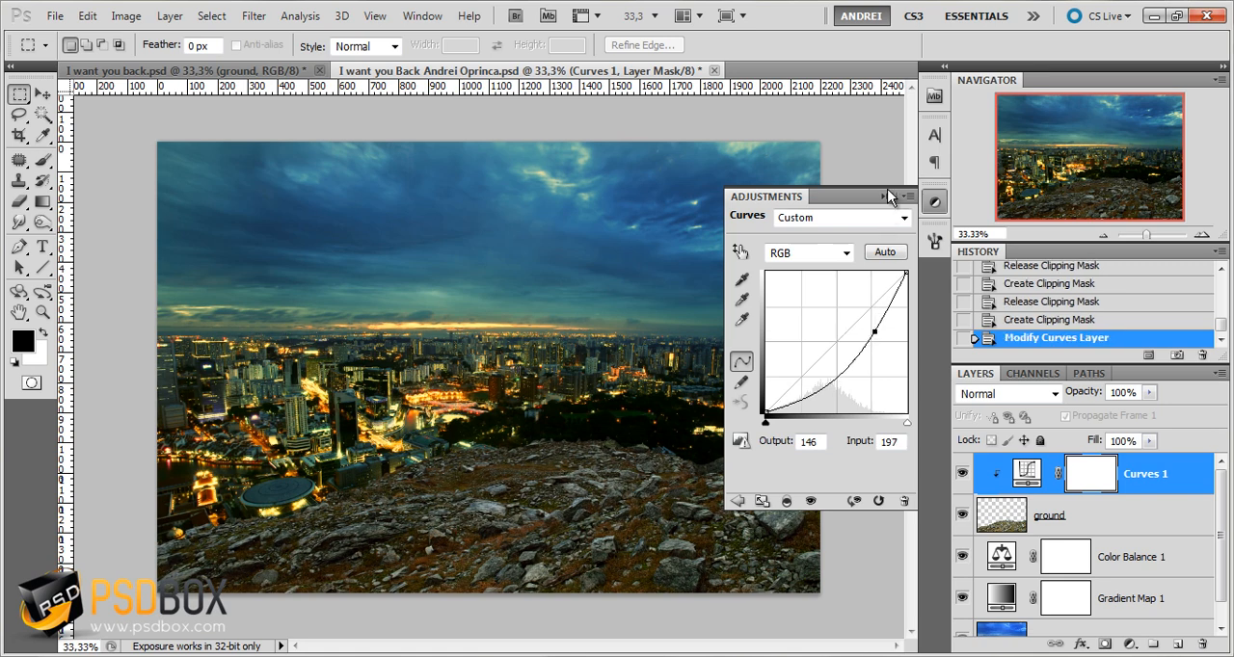
Add a Gradient Map adjustment layer above the Curves layer and clip it to the ground layer
{"action": "left_click", "coordinate": [1132, 646]}
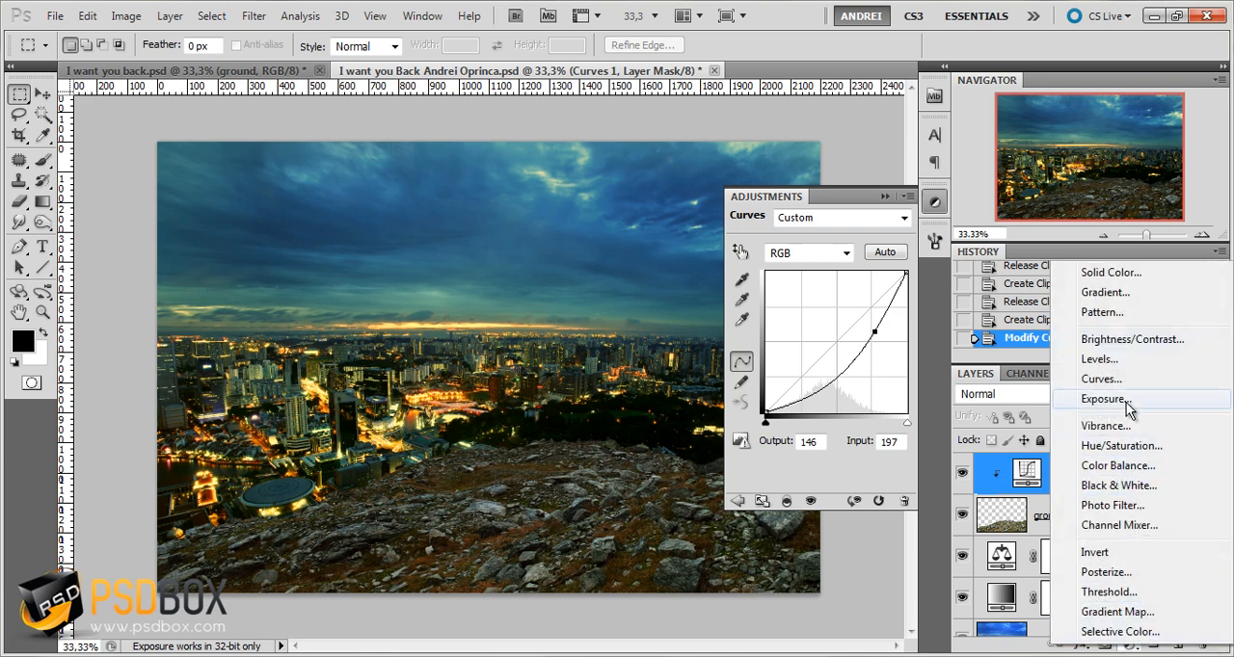
{"action": "left_click", "coordinate": [1118, 612]}
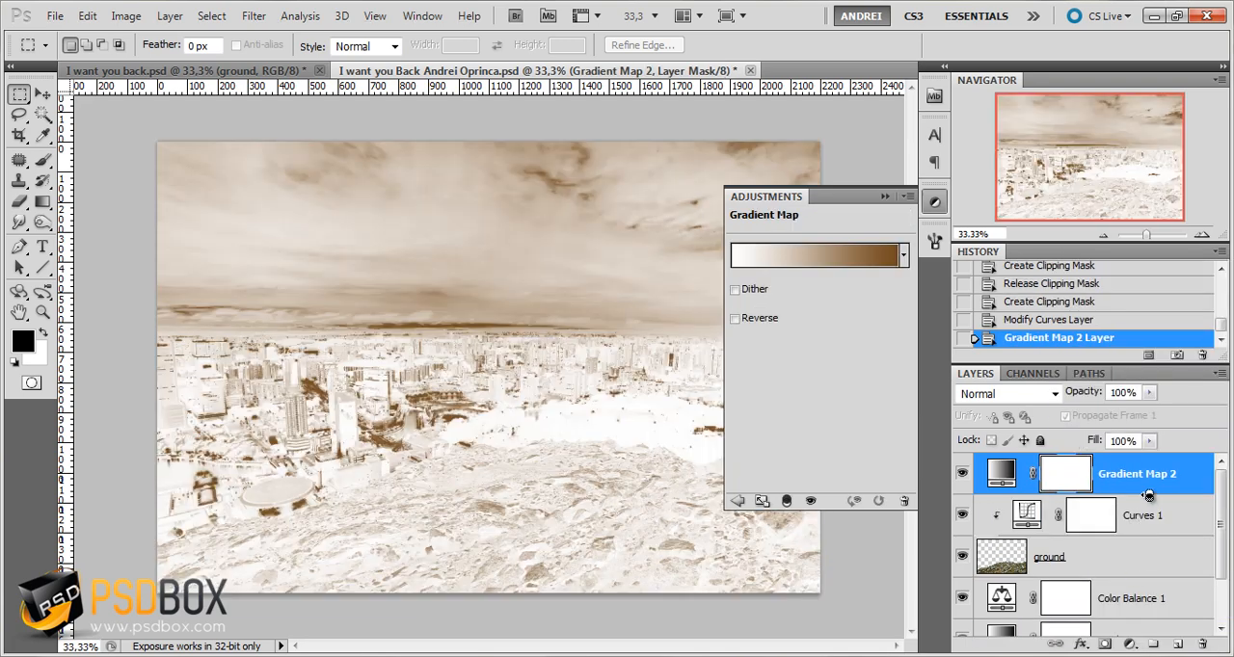
{"action": "left_click", "coordinate": [1142, 496], "text": "alt"}
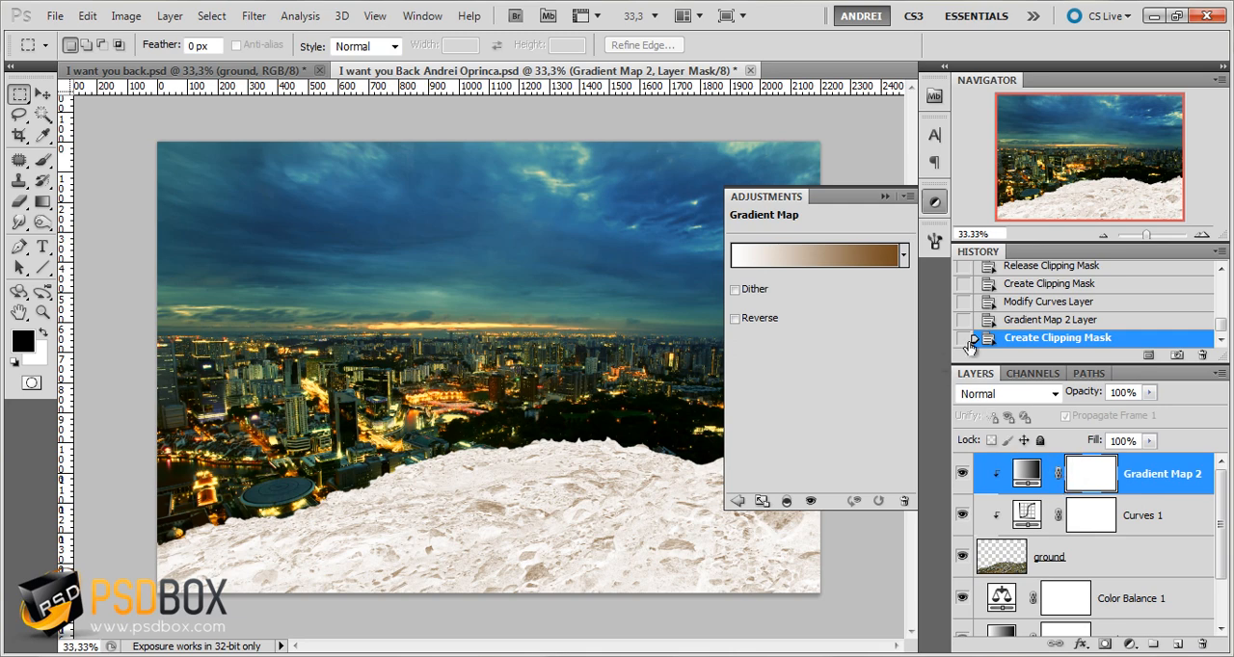
Open the new Gradient Map's gradient for editing and set its starting color stop to #2e2e2e
{"action": "left_click", "coordinate": [851, 259]}
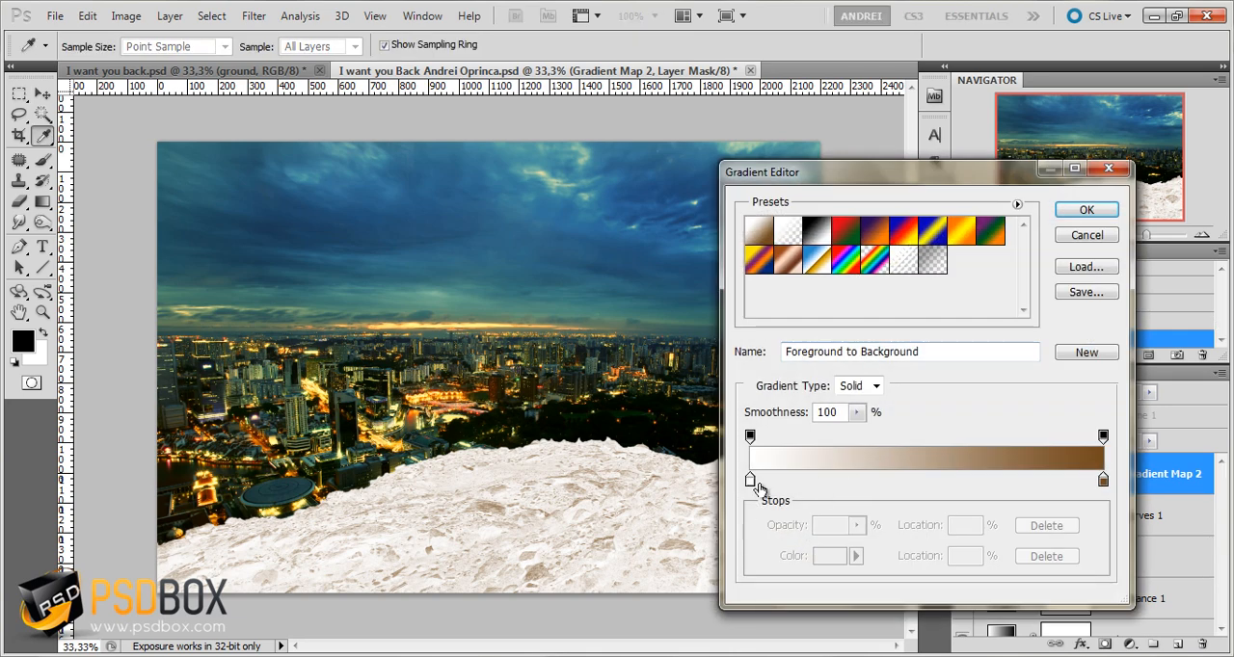
{"action": "left_click", "coordinate": [751, 482]}
{"action": "left_click", "coordinate": [830, 556]}
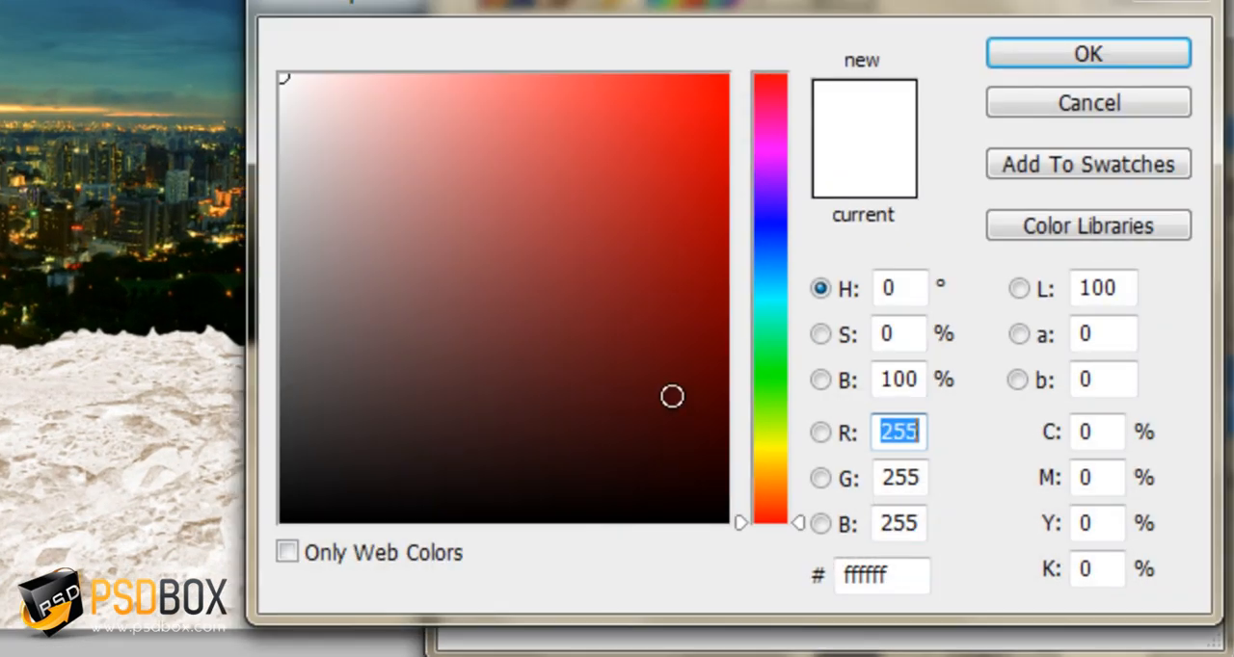
{"action": "left_click", "coordinate": [900, 583]}
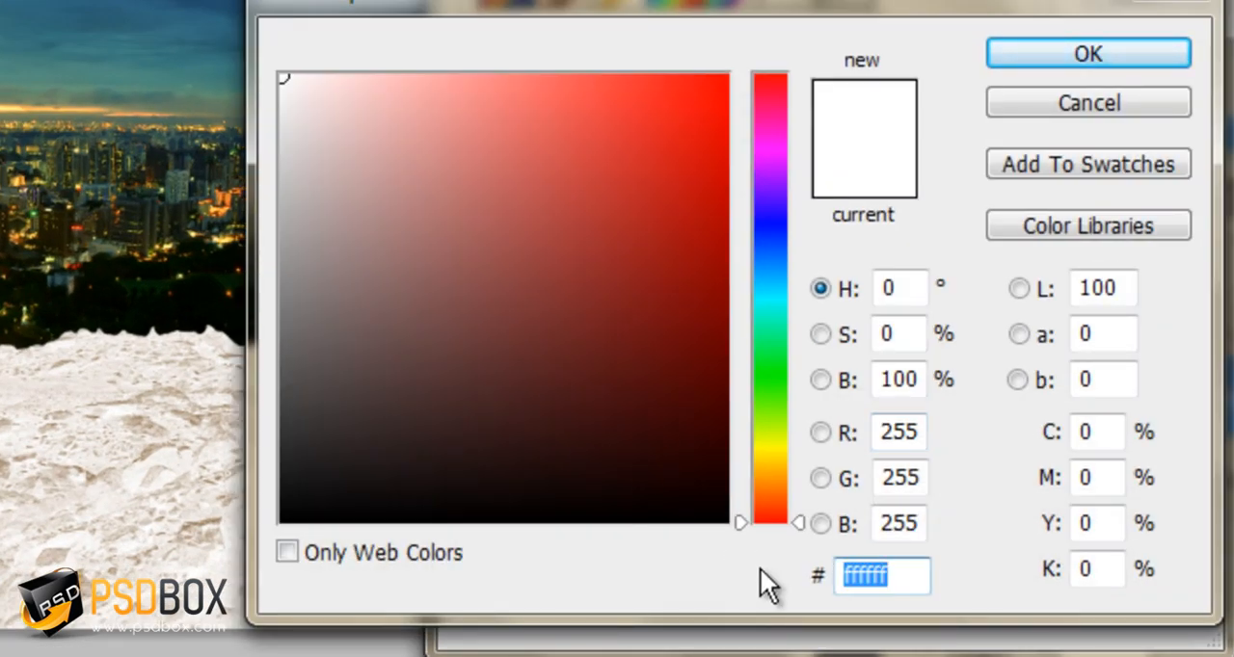
{"action": "type", "text": "2e2"}
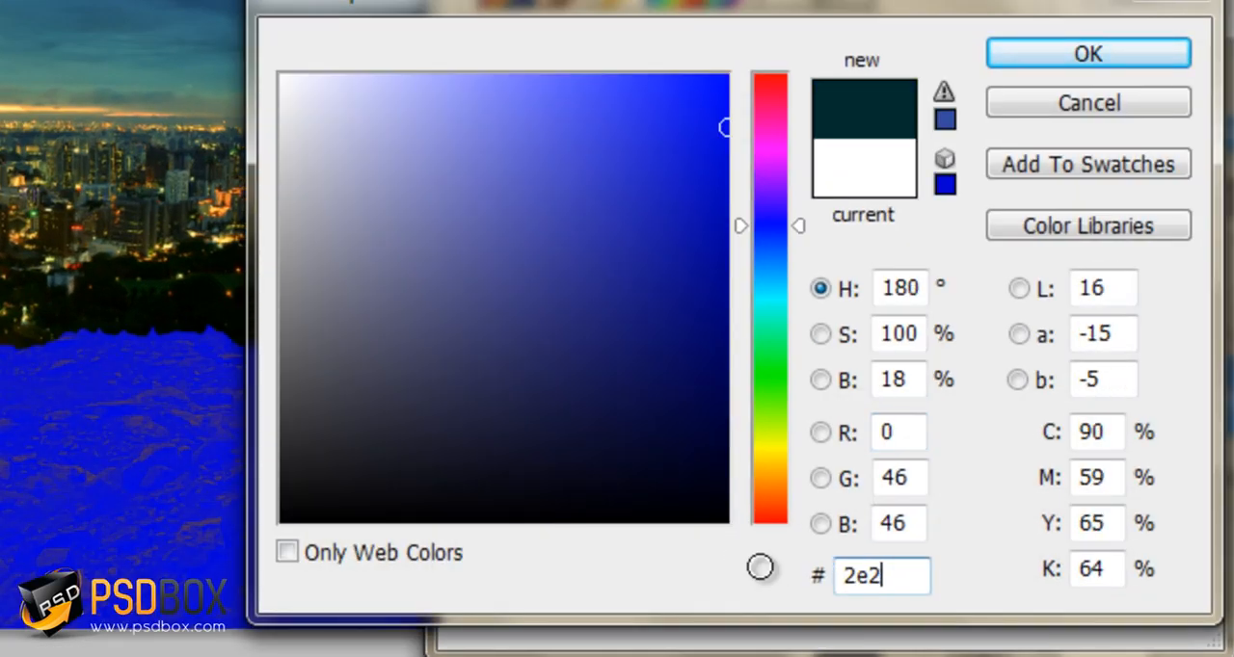
{"action": "type", "text": "e2e"}
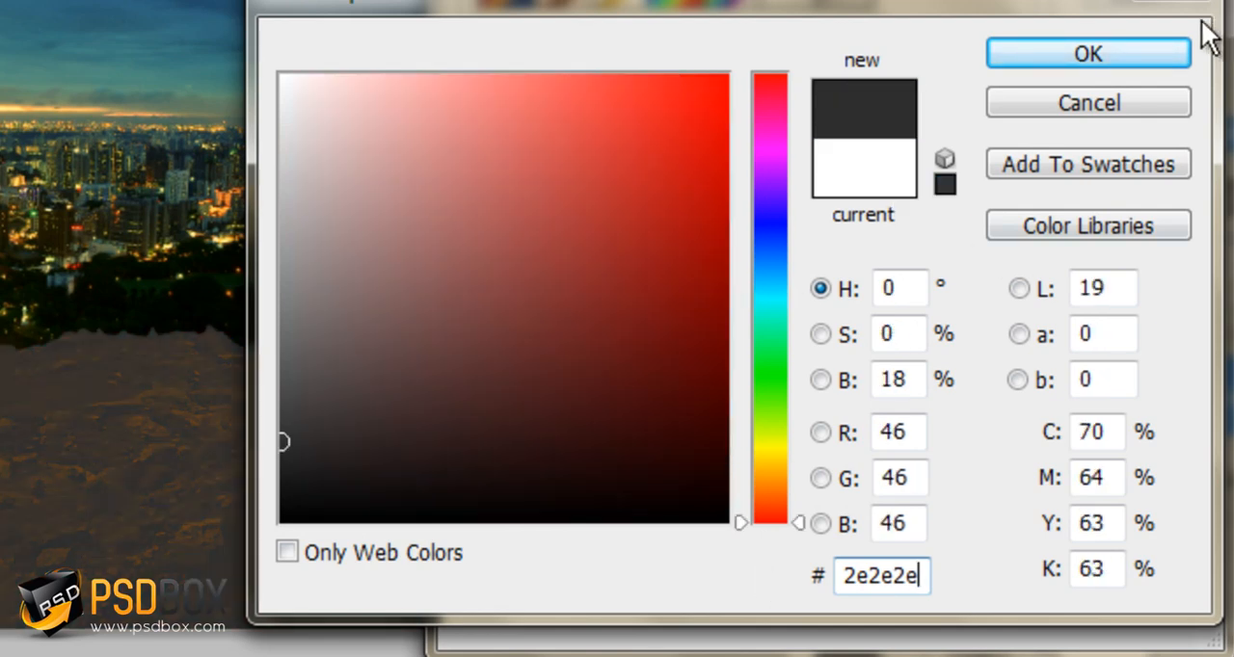
{"action": "left_click", "coordinate": [1173, 56]}
Set the gradient's end color stop to #0f3d2e and accept the edited gradient
{"action": "left_click", "coordinate": [1173, 409]}
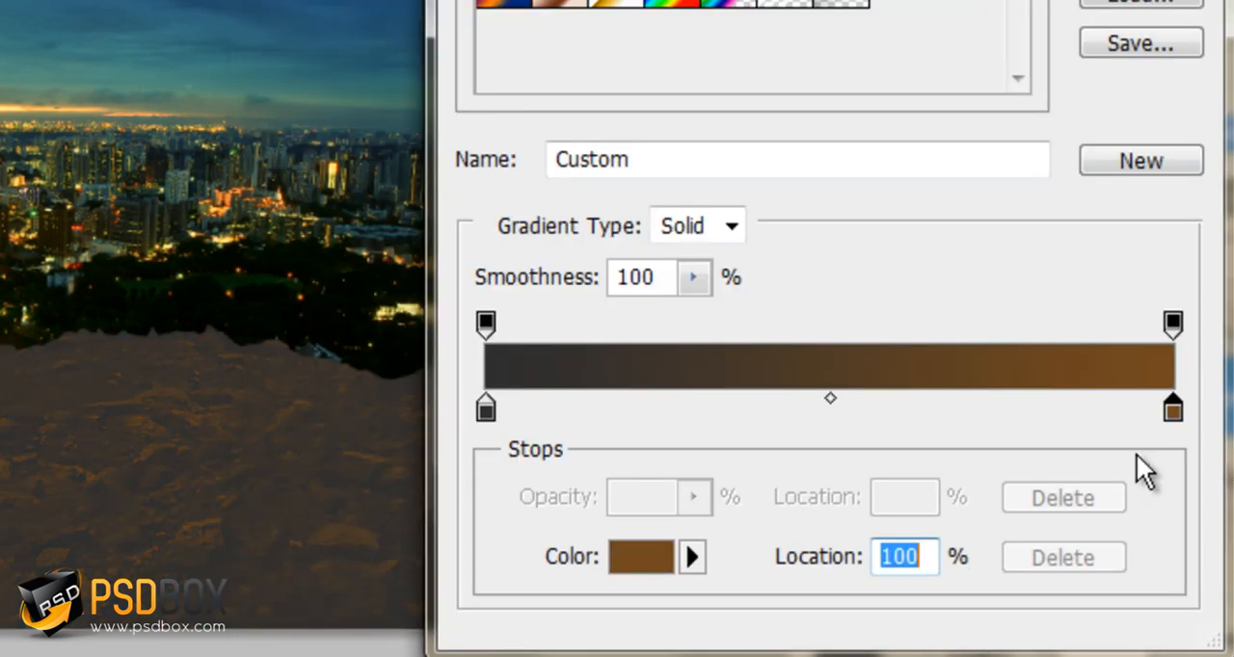
{"action": "left_click", "coordinate": [633, 560]}
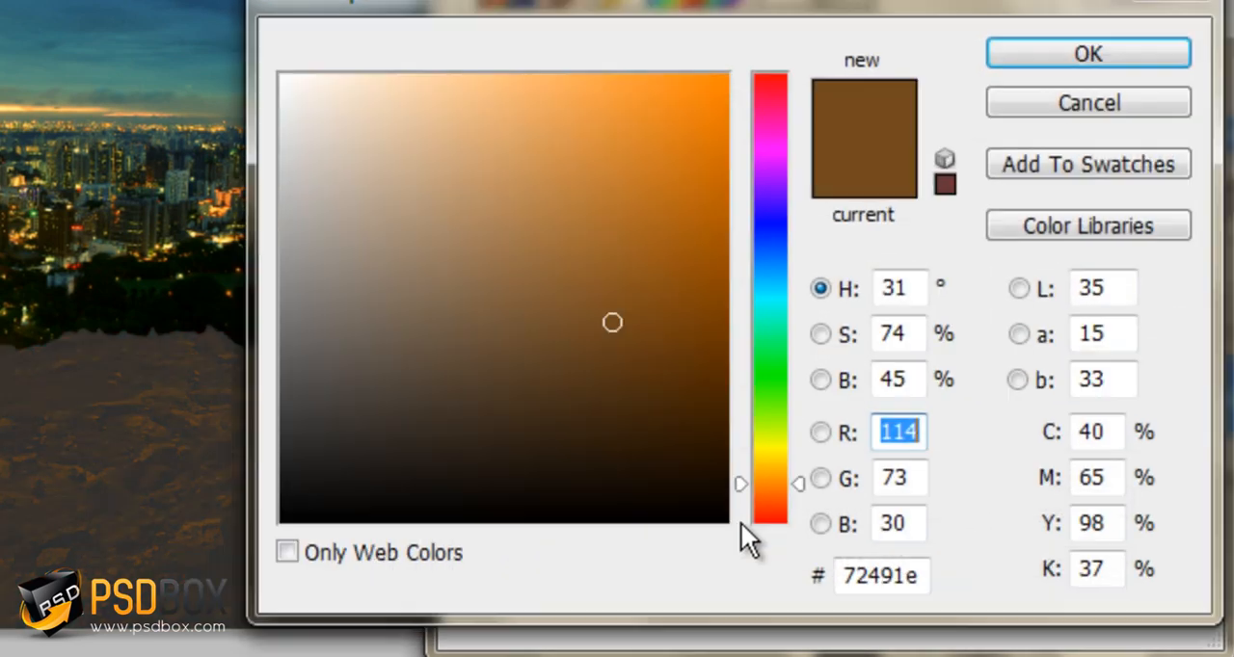
{"action": "double_click", "coordinate": [916, 574]}
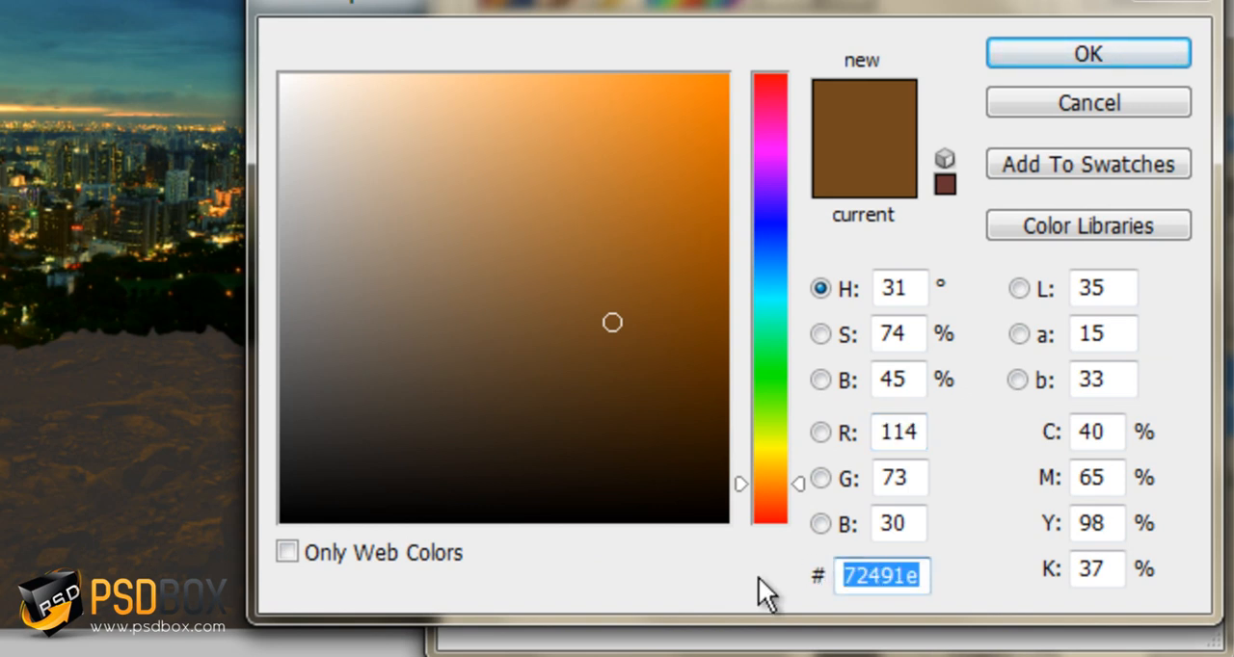
{"action": "type", "text": "0"}
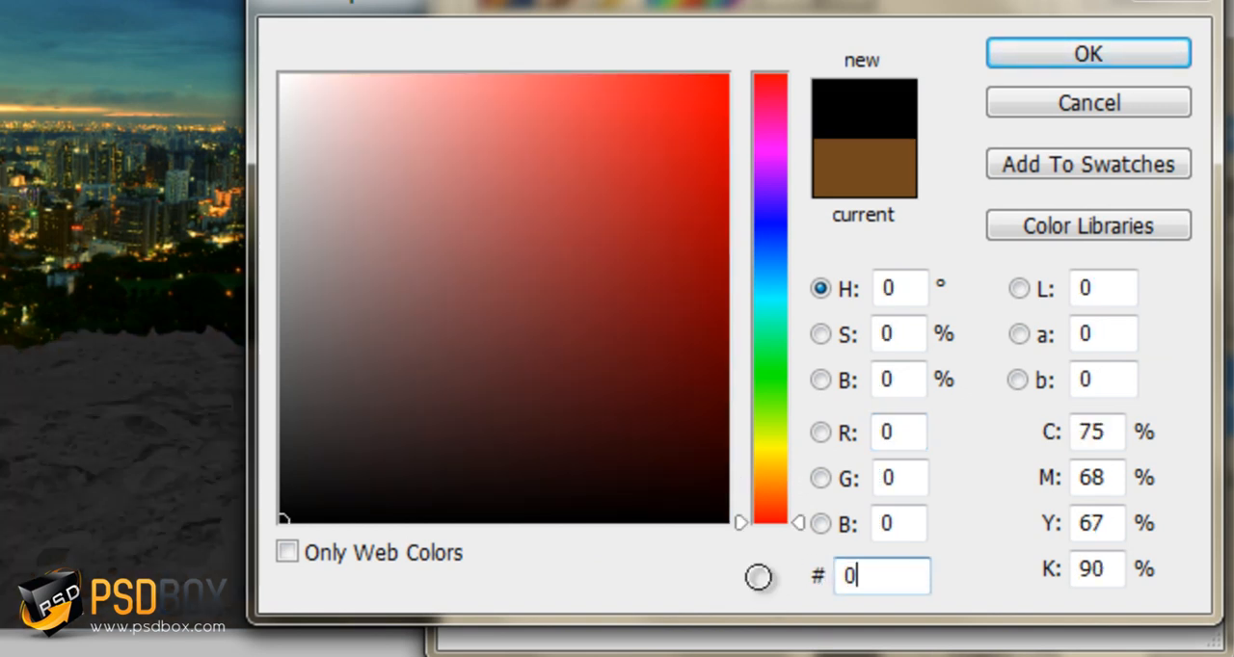
{"action": "type", "text": "f3d2e"}
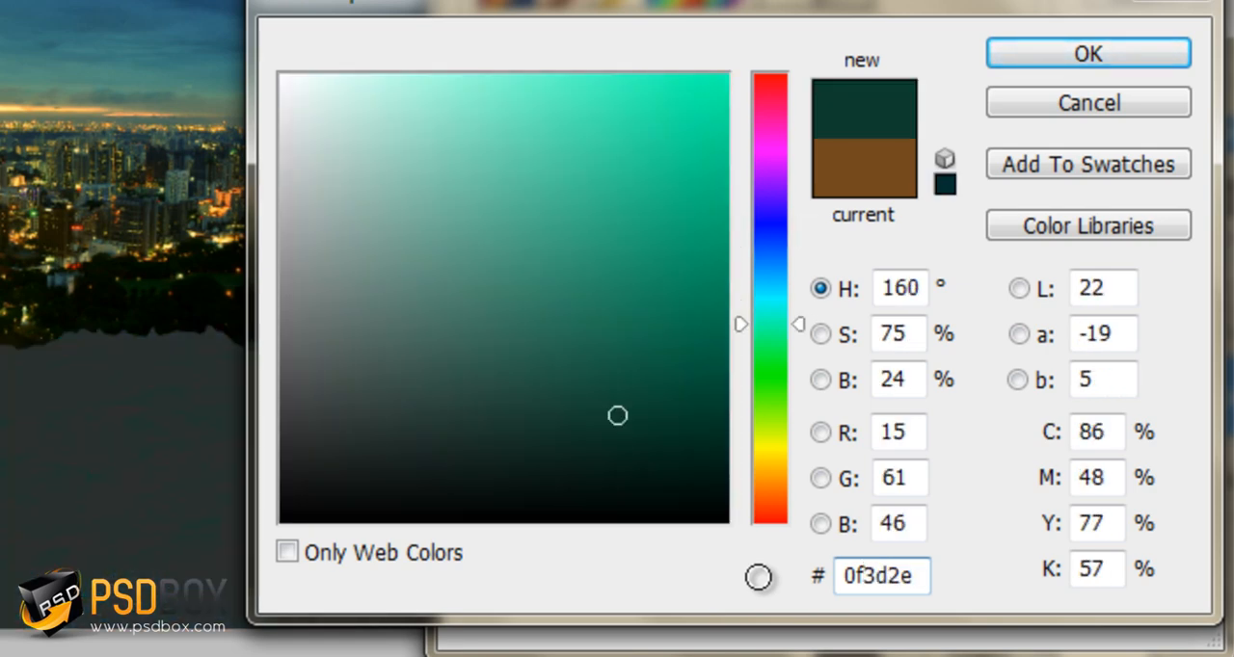
{"action": "left_click", "coordinate": [1162, 48]}
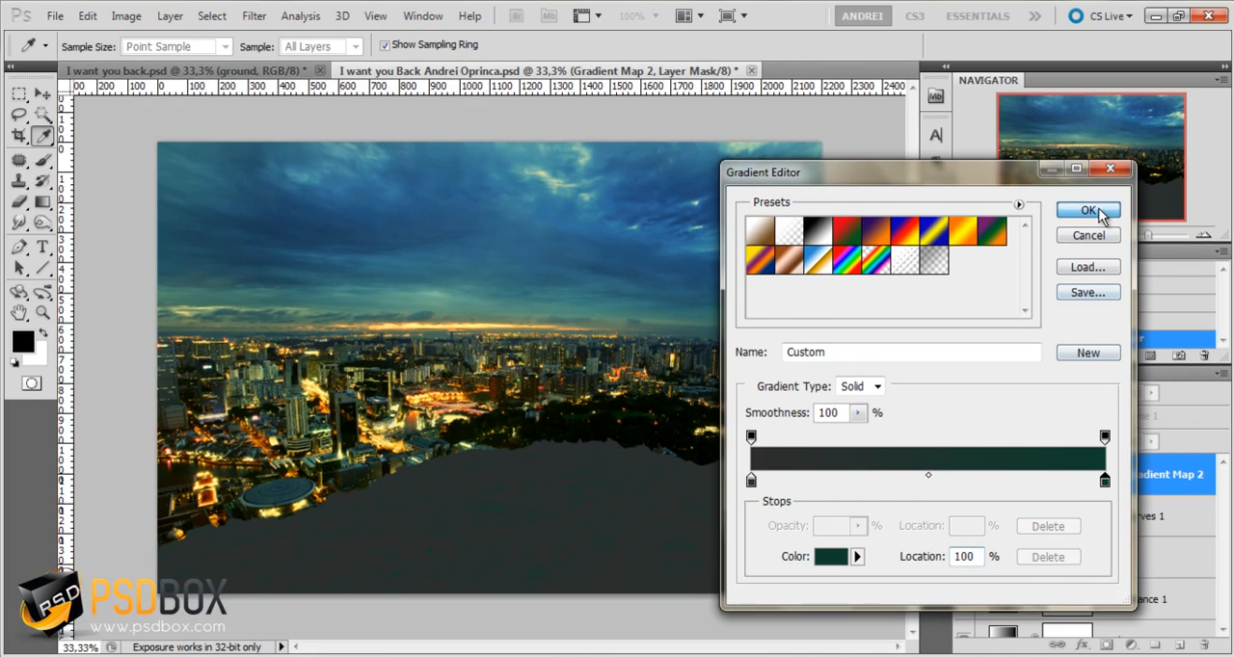
{"action": "left_click", "coordinate": [1099, 214]}
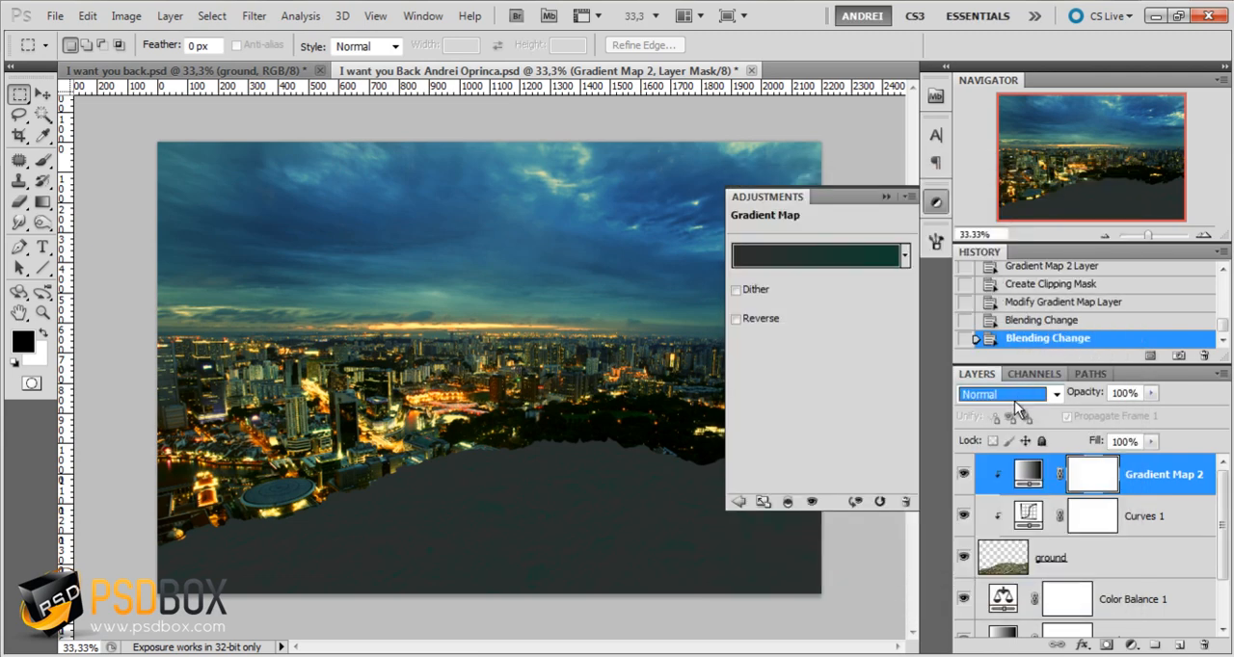
Set the blend mode of the ground's clipped Gradient Map layer to Multiply
{"action": "left_click", "coordinate": [1015, 394]}
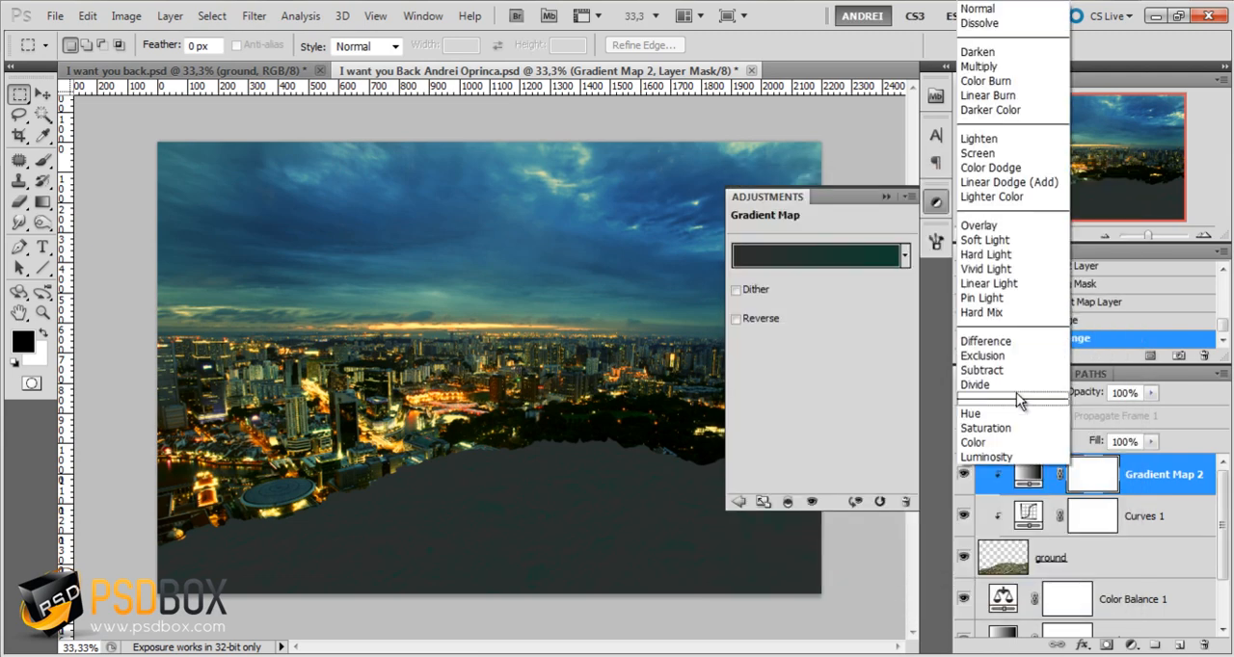
{"action": "left_click", "coordinate": [996, 67]}
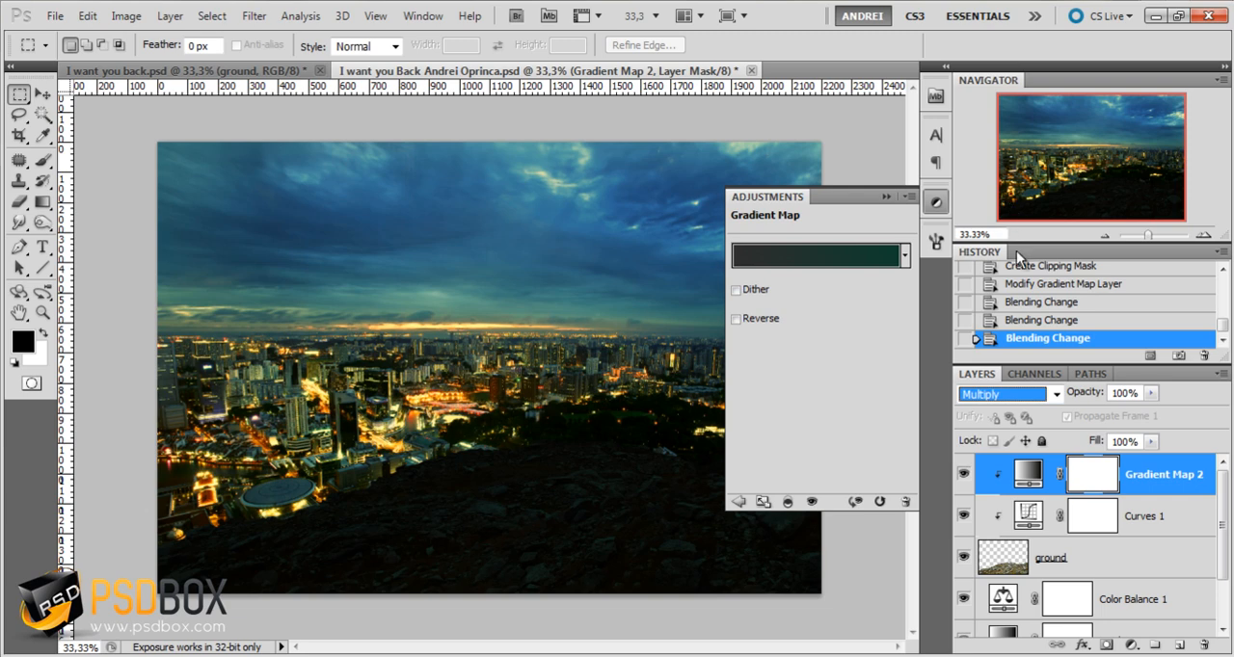
Reduce the opacity of the ground's clipped Gradient Map layer to 50% and collapse the adjustment settings
{"action": "left_click", "coordinate": [1136, 391]}
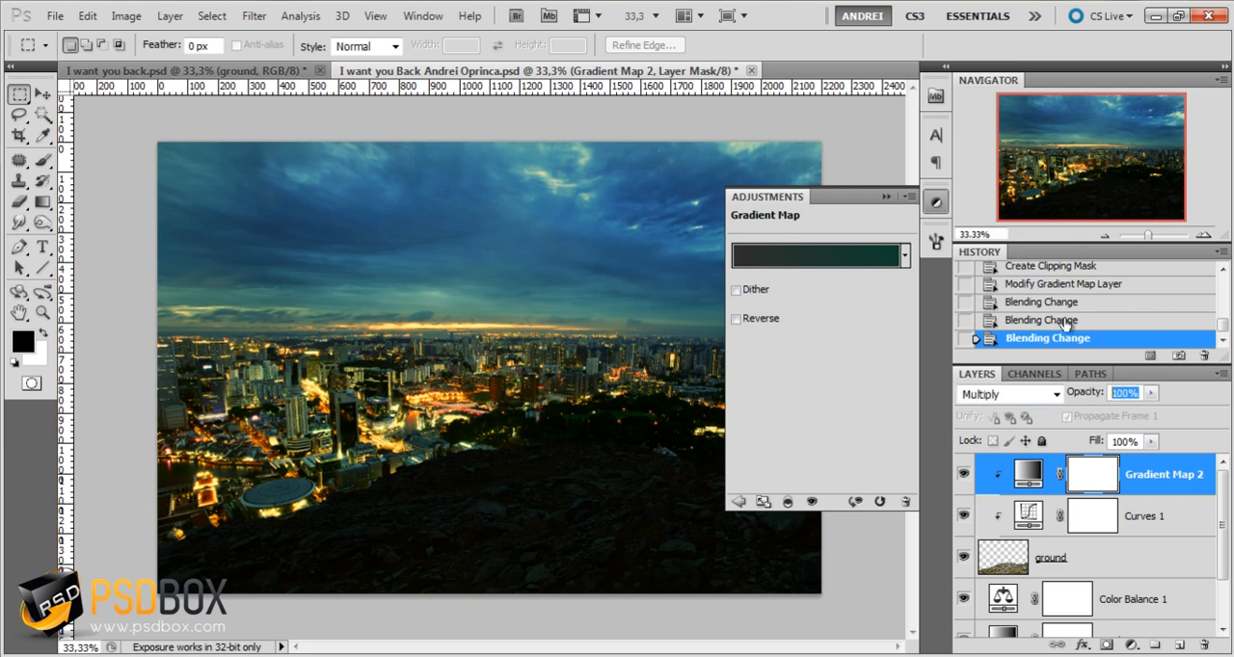
{"action": "type", "text": "50"}
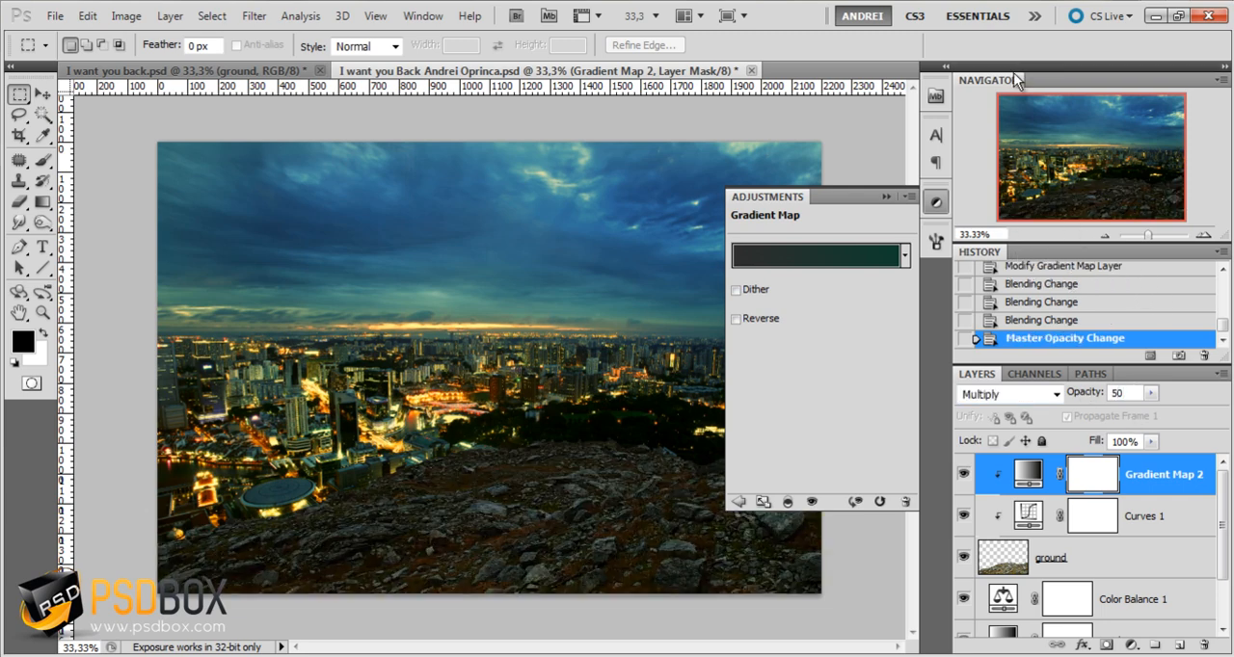
{"action": "left_click", "coordinate": [885, 197]}
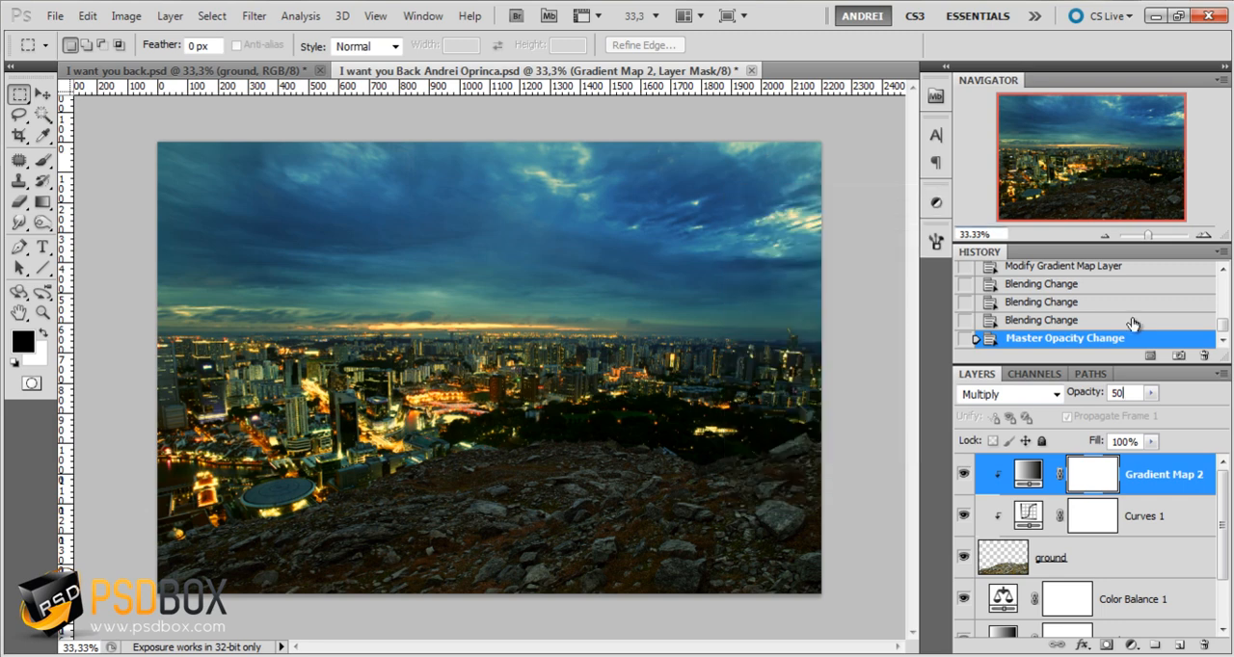
Add a Gradient Overlay layer style to the ground layer and set its angle to 113°
{"action": "left_click", "coordinate": [1158, 547]}
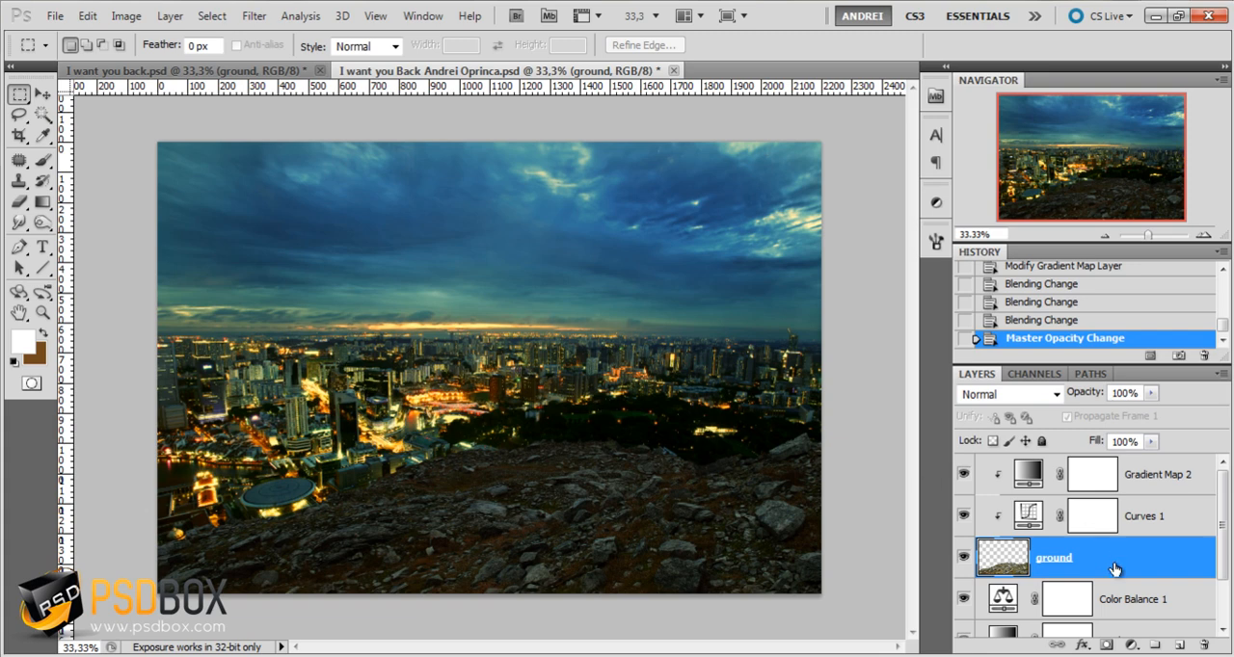
{"action": "double_click", "coordinate": [1170, 566]}
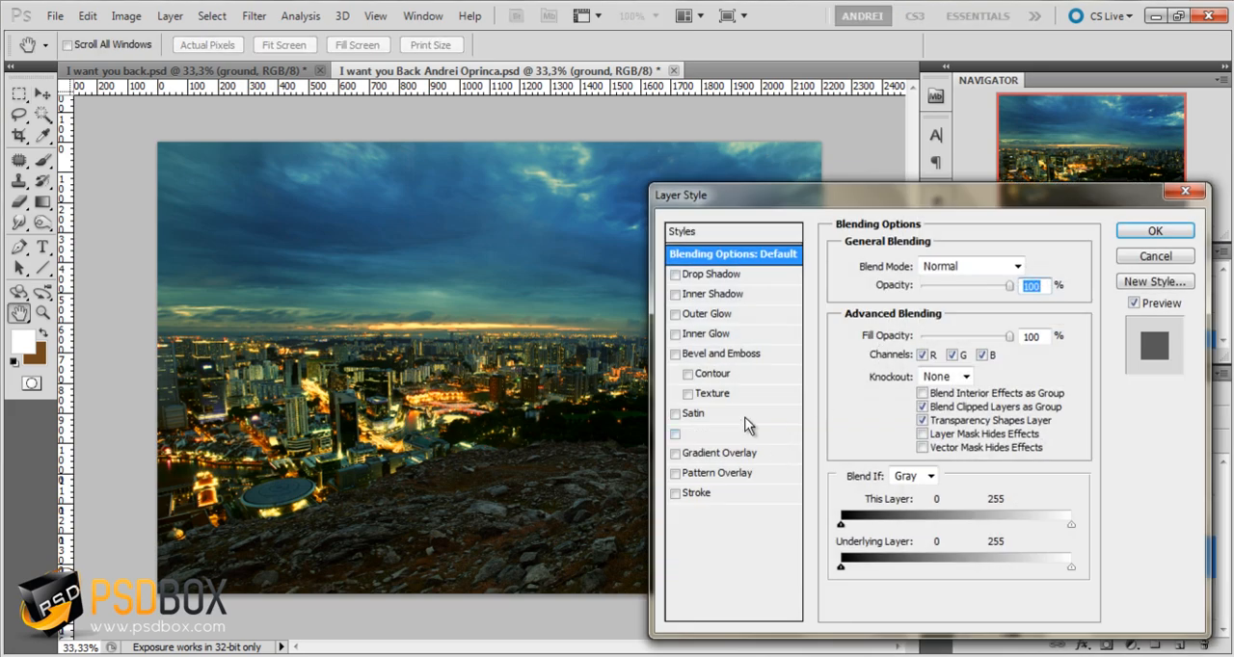
{"action": "left_click", "coordinate": [749, 455]}
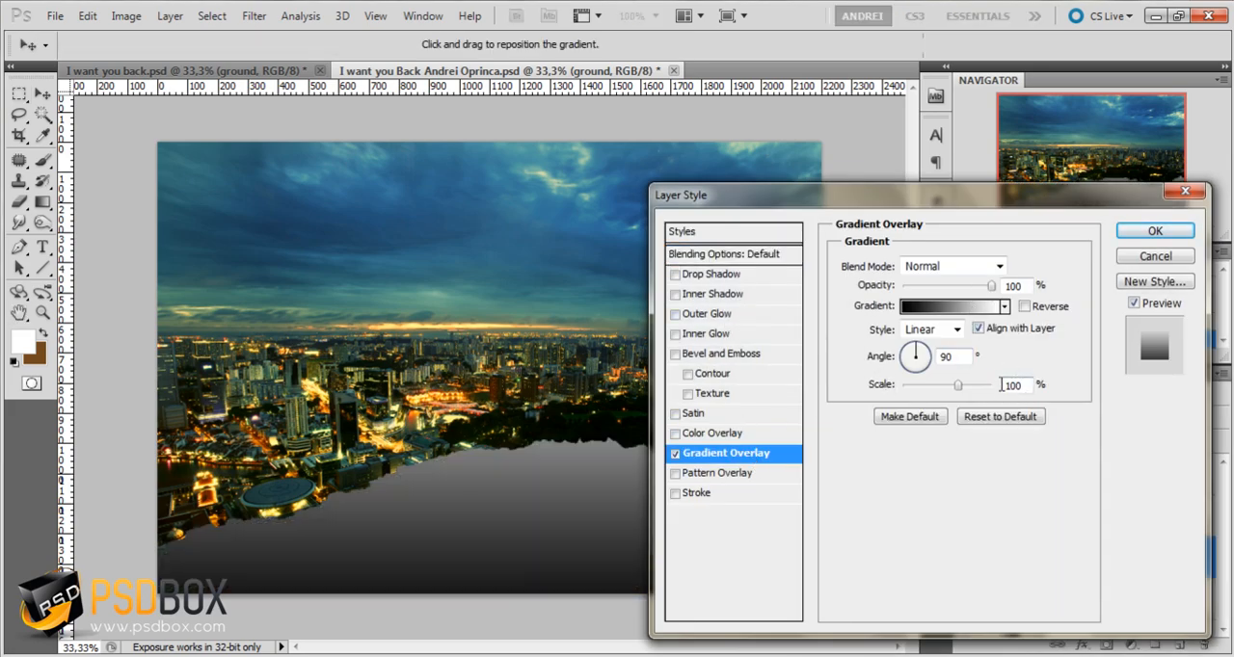
{"action": "left_click_drag", "start_coordinate": [953, 358], "coordinate": [898, 360]}
{"action": "key", "text": "Up"}
{"action": "key", "text": "Up"}
{"action": "key", "text": "Up"}
{"action": "key", "text": "Up"}
{"action": "key", "text": "Up"}
{"action": "key", "text": "Up"}
{"action": "key", "text": "Up"}
{"action": "key", "text": "Up"}
{"action": "key", "text": "Up"}
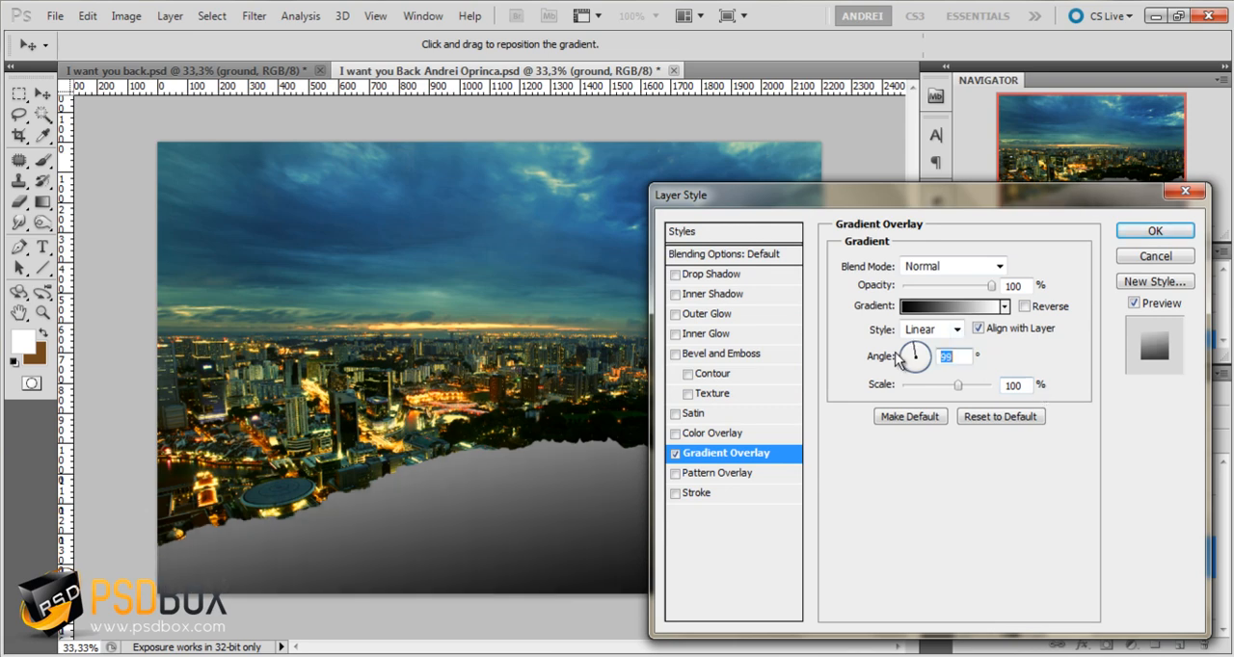
{"action": "key", "text": "Up"}
{"action": "key", "text": "Up"}
{"action": "key", "text": "Up"}
{"action": "key", "text": "Up"}
{"action": "key", "text": "Up"}
{"action": "key", "text": "Up"}
{"action": "key", "text": "Up"}
{"action": "key", "text": "Up"}
{"action": "key", "text": "Up"}
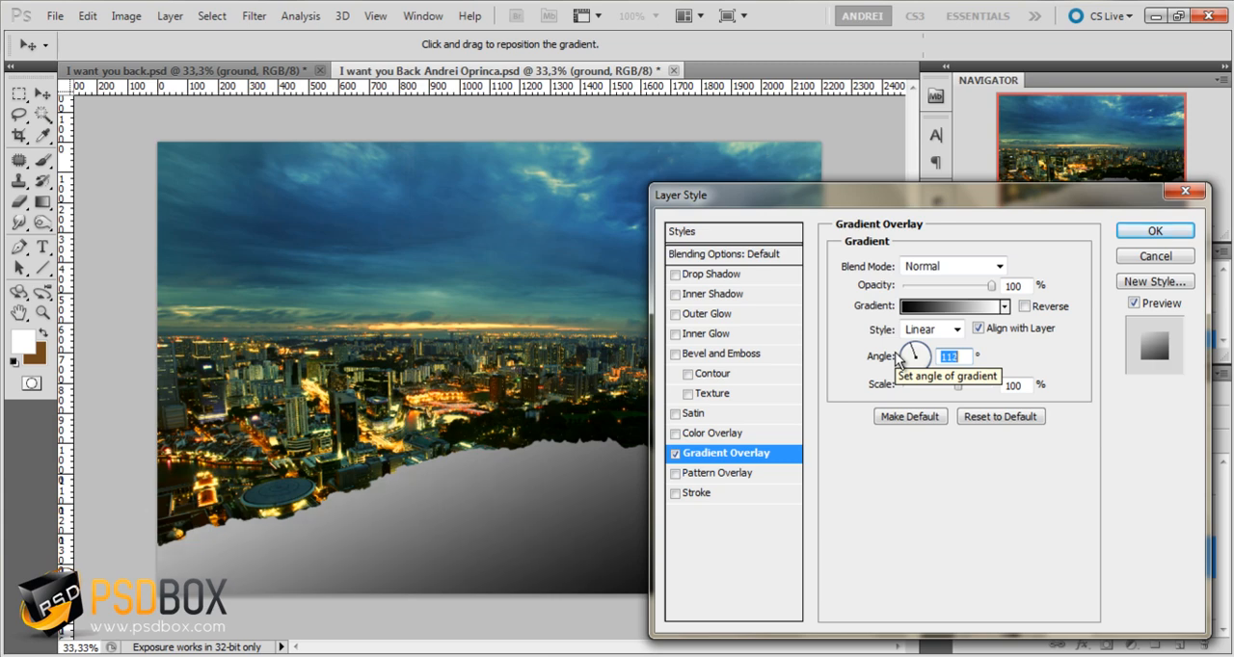
Set the ground's Gradient Overlay to Soft Light blend mode with 90% opacity
{"action": "left_click", "coordinate": [963, 267]}
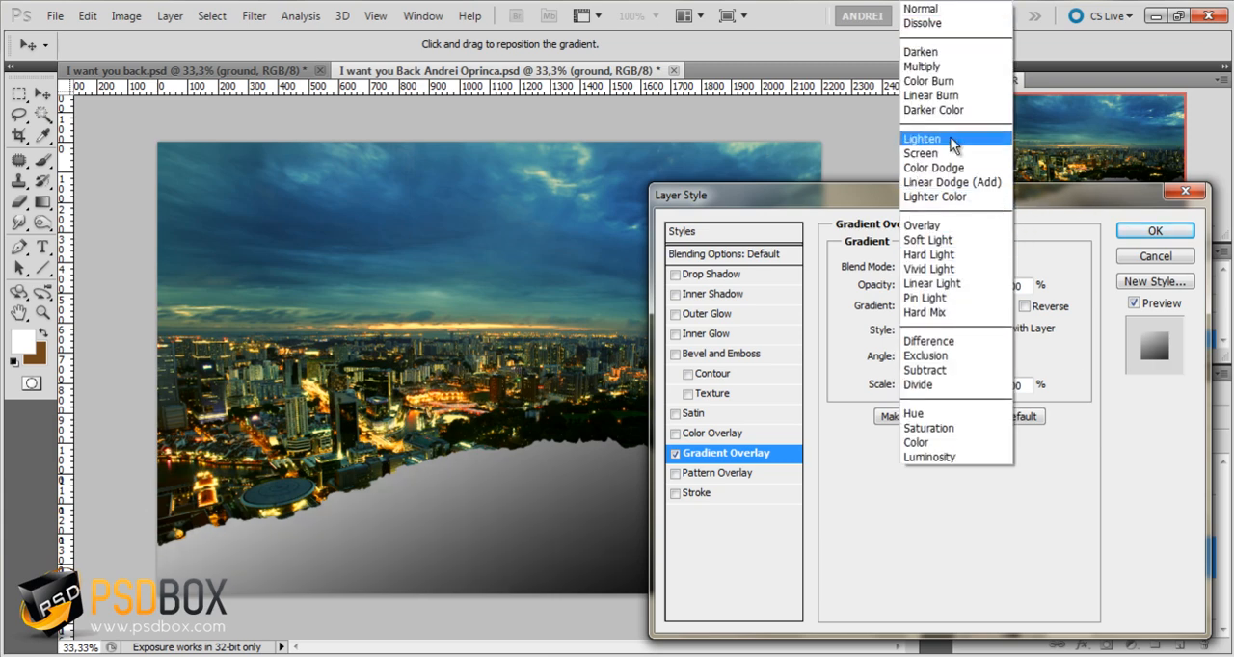
{"action": "left_click", "coordinate": [927, 240]}
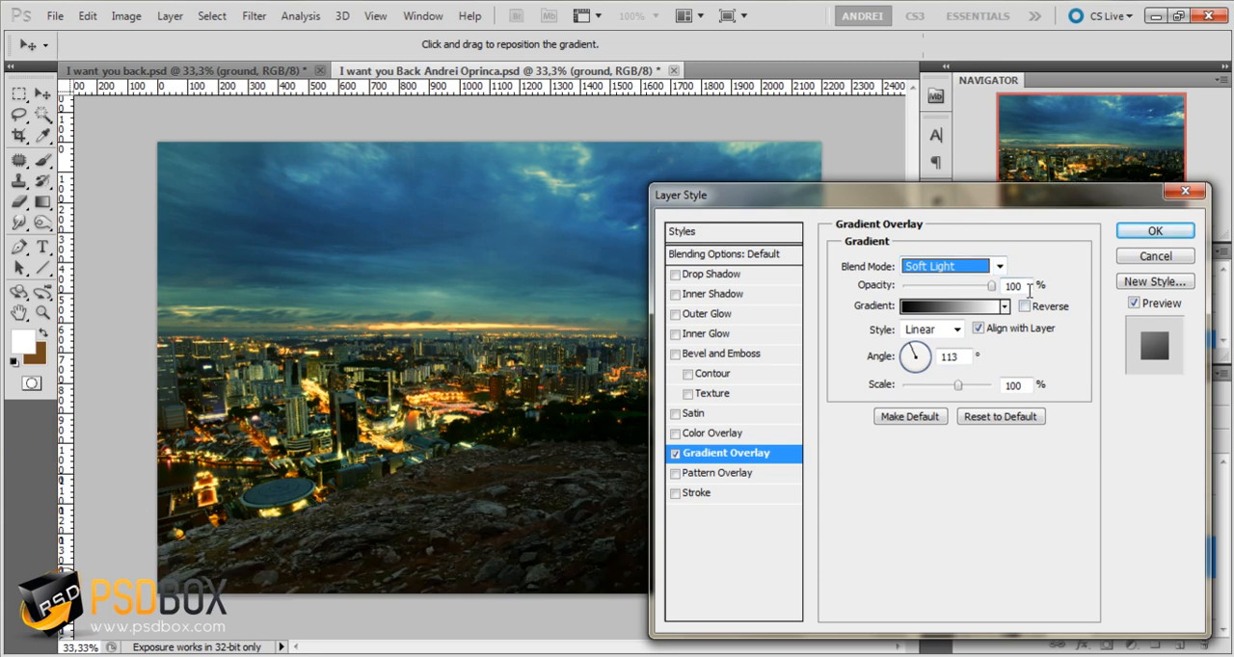
{"action": "left_click_drag", "start_coordinate": [1028, 284], "coordinate": [997, 285]}
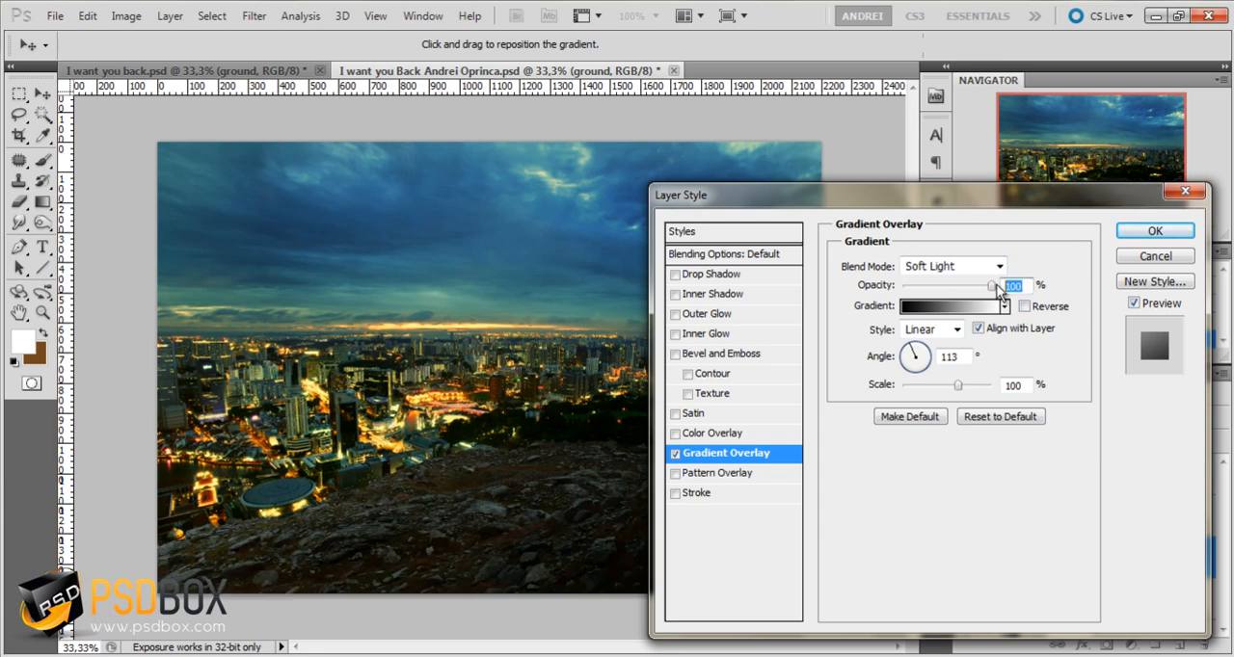
{"action": "type", "text": "90"}
{"action": "left_click_drag", "start_coordinate": [977, 201], "coordinate": [999, 253]}
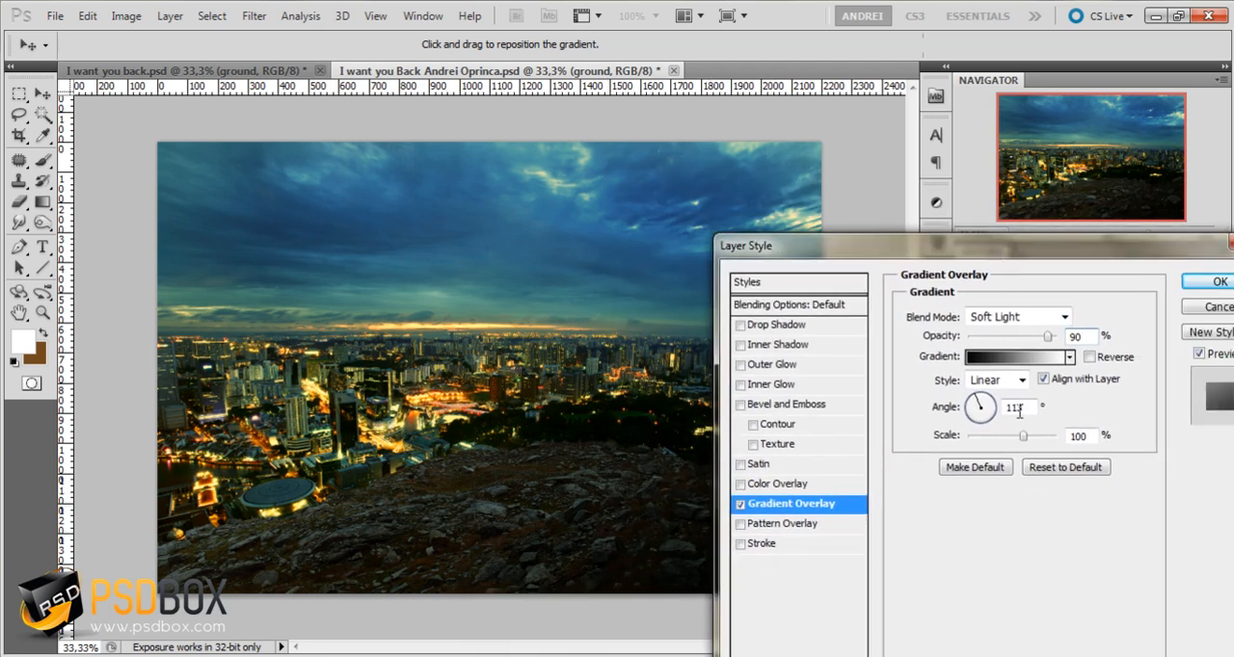
Set the Gradient Overlay's angle to 110°, accept the layer style and collapse the ground layer's effects list
{"action": "left_click_drag", "start_coordinate": [1030, 409], "coordinate": [963, 406]}
{"action": "key", "text": "Down"}
{"action": "key", "text": "Down"}
{"action": "key", "text": "Down"}
{"action": "key", "text": "Down"}
{"action": "key", "text": "Down"}
{"action": "key", "text": "Down"}
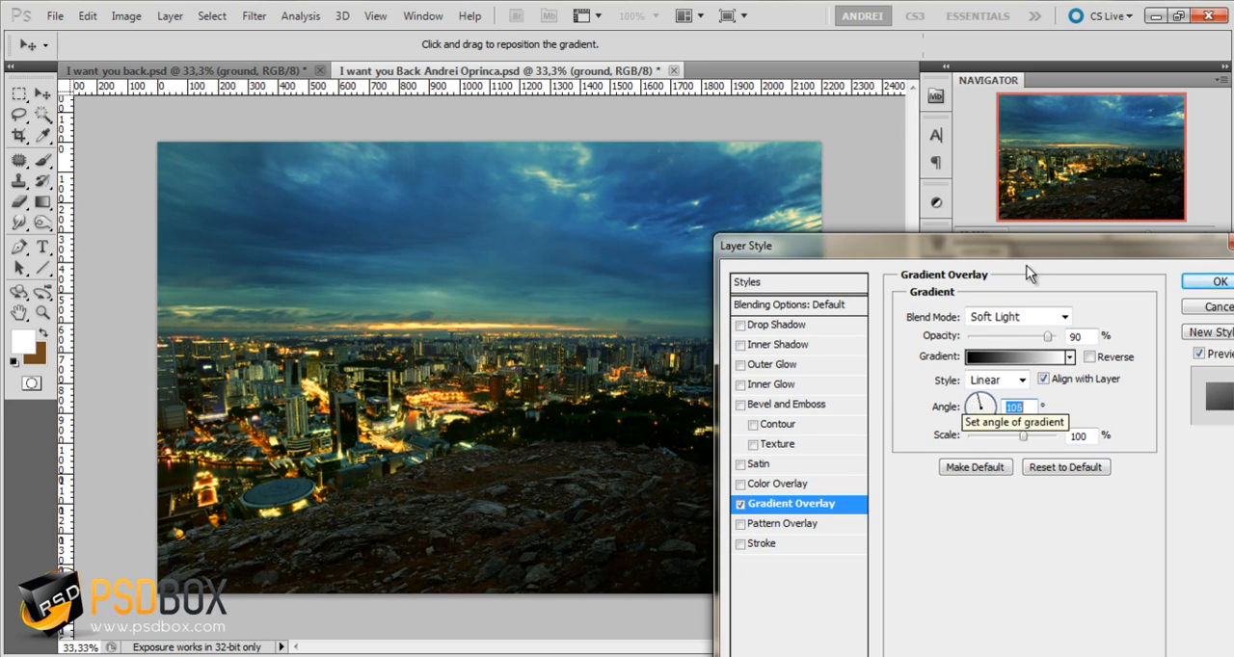
{"action": "left_click_drag", "start_coordinate": [1026, 250], "coordinate": [1014, 249]}
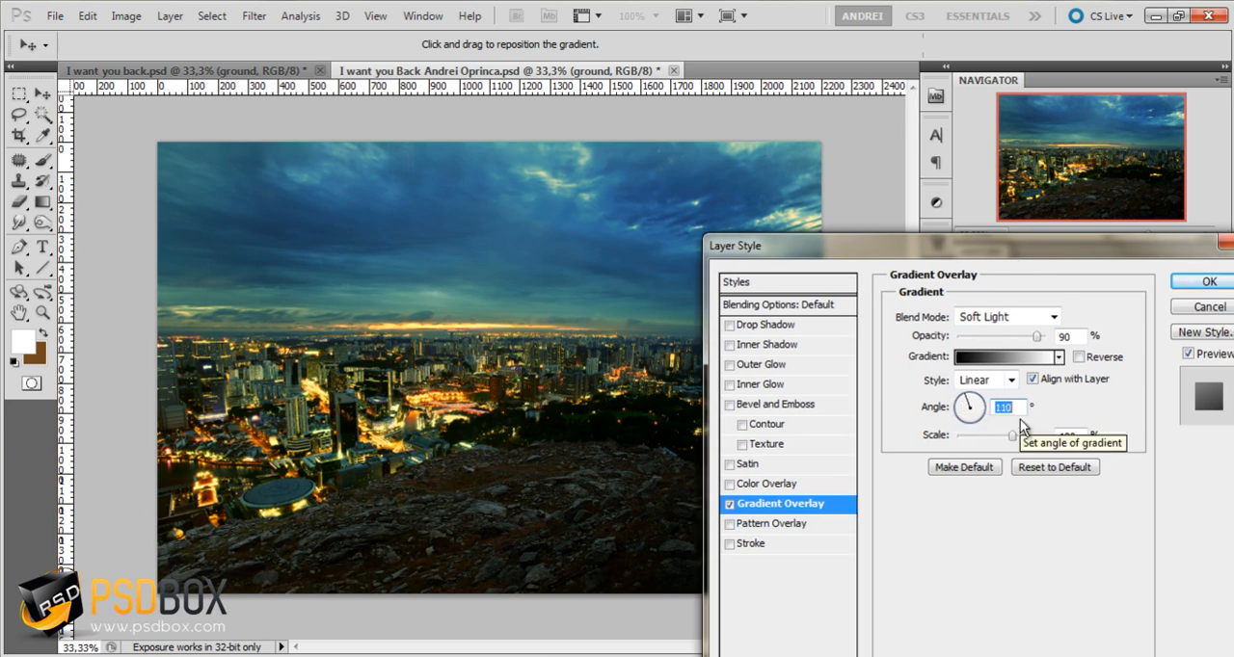
{"action": "left_click", "coordinate": [1209, 281]}
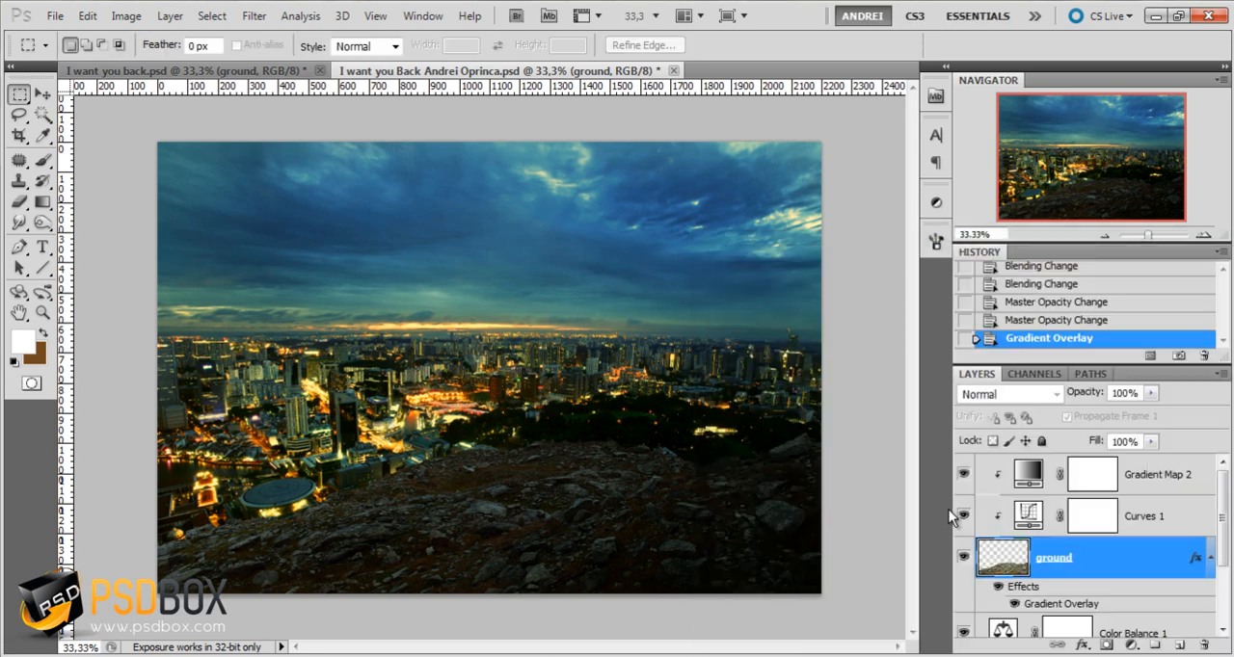
{"action": "left_click", "coordinate": [1205, 560]}
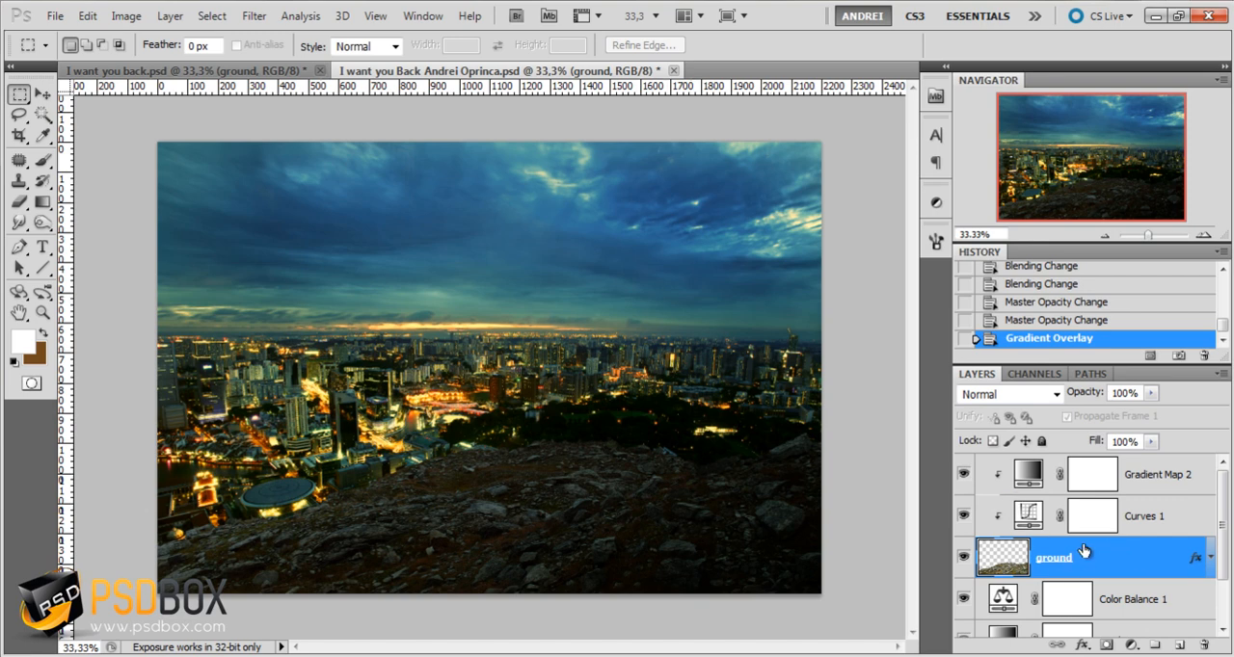
Add an unclipped Gradient Map adjustment layer at the top of the layer stack and load the Blue, Red, Yellow gradient preset
{"action": "left_click", "coordinate": [1178, 490]}
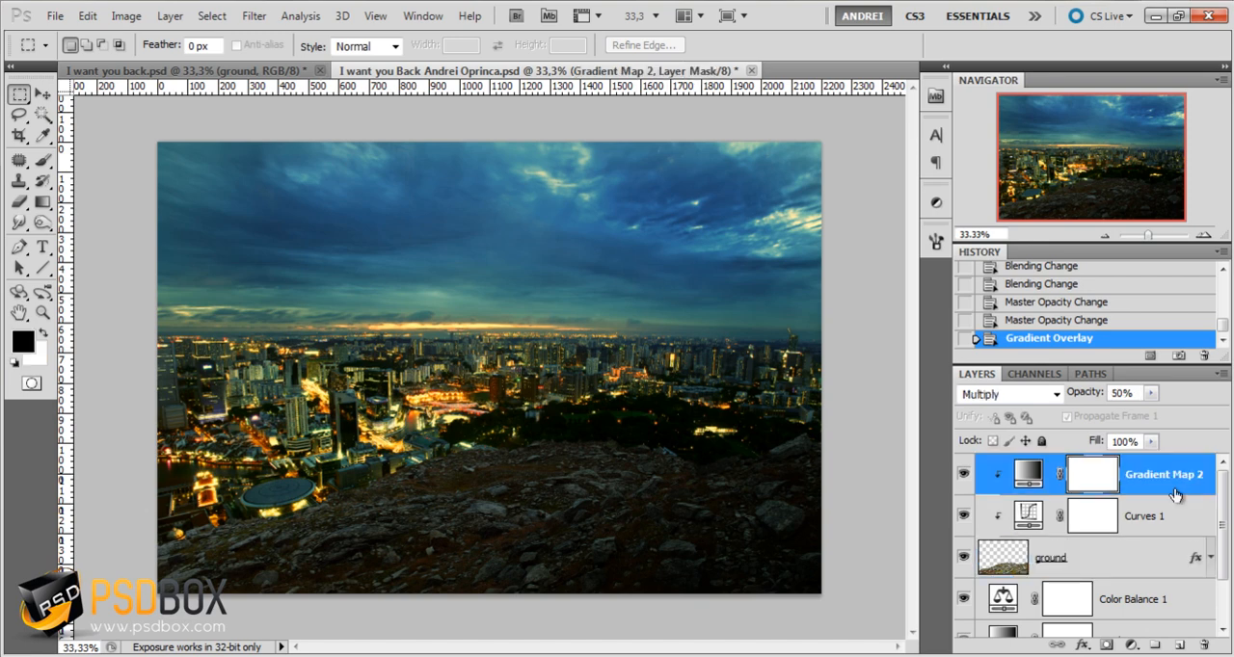
{"action": "left_click", "coordinate": [1133, 645]}
{"action": "left_click", "coordinate": [1118, 610]}
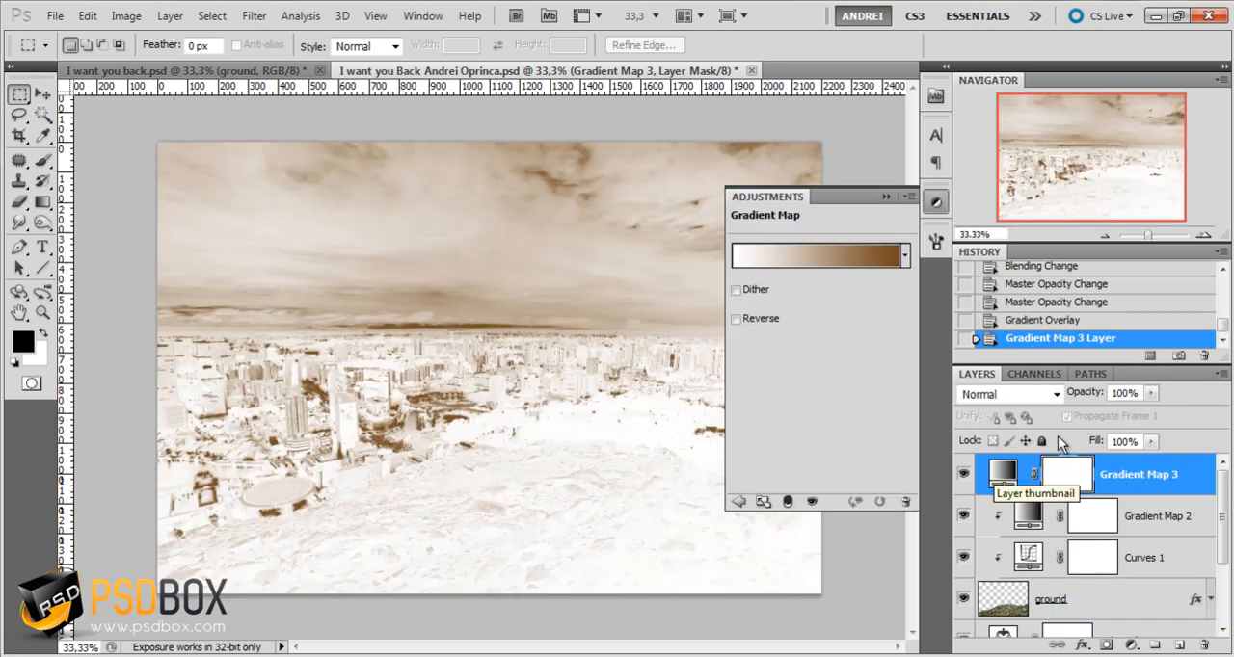
{"action": "left_click", "coordinate": [814, 257]}
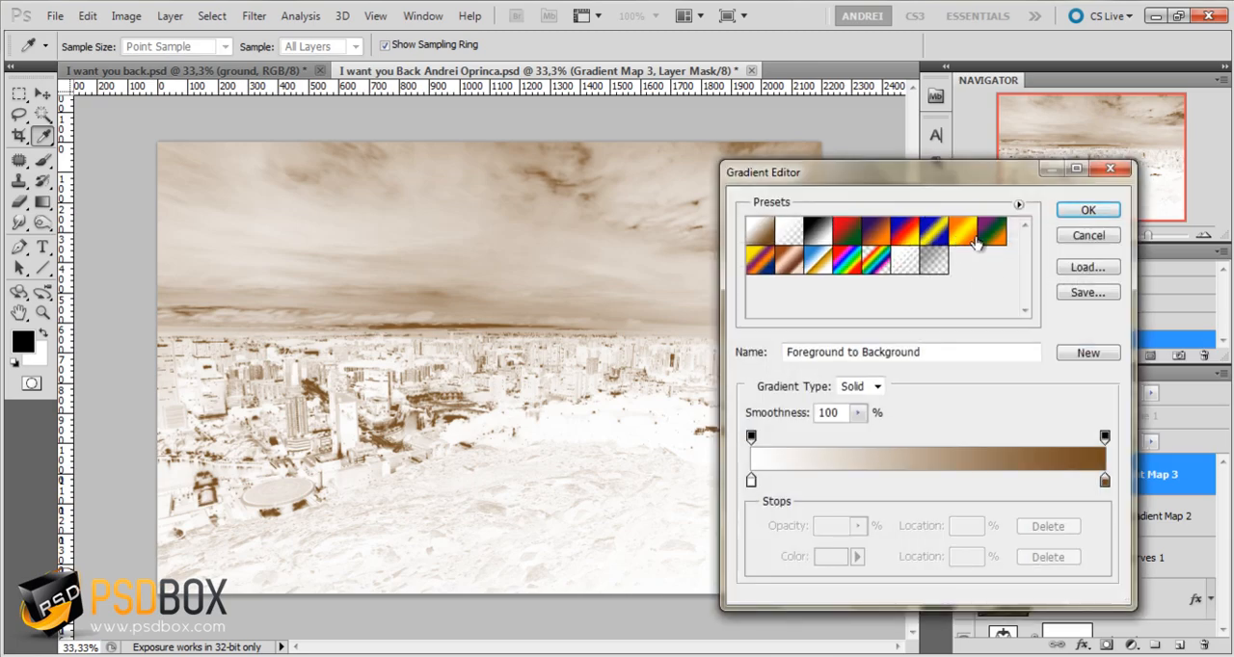
{"action": "left_click", "coordinate": [909, 237]}
Set the starting color stop of the new Gradient Map's gradient to #15596f
{"action": "left_click", "coordinate": [751, 480]}
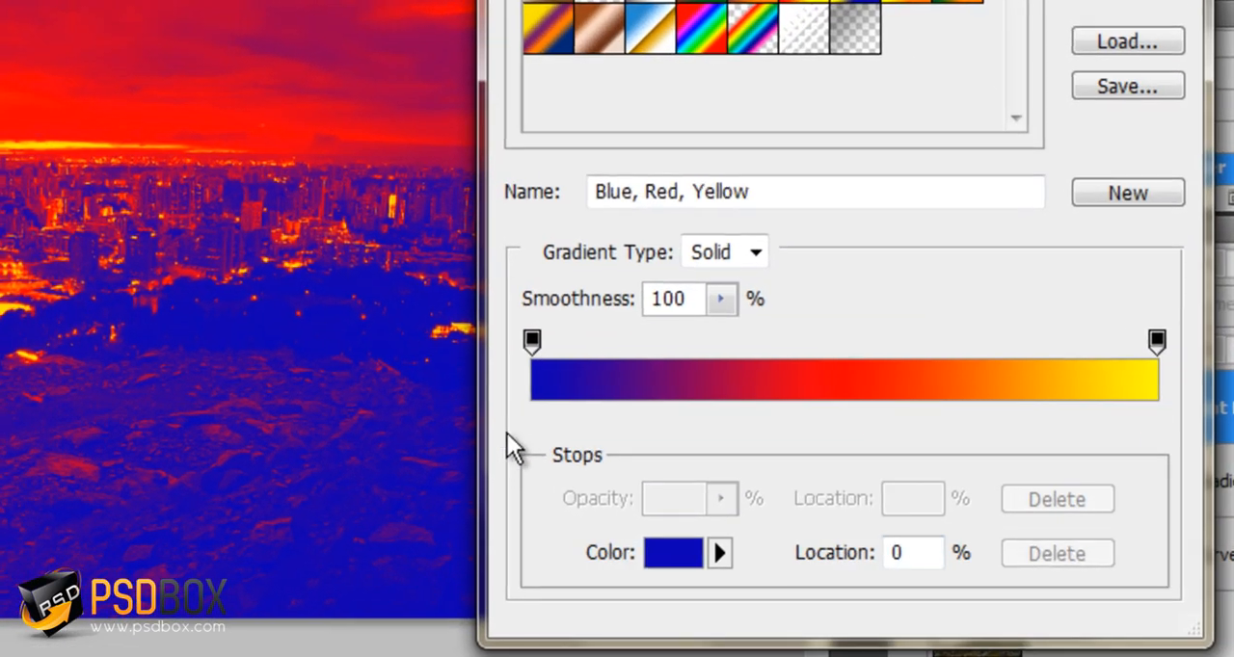
{"action": "left_click", "coordinate": [831, 557]}
{"action": "left_click_drag", "start_coordinate": [928, 572], "coordinate": [796, 562]}
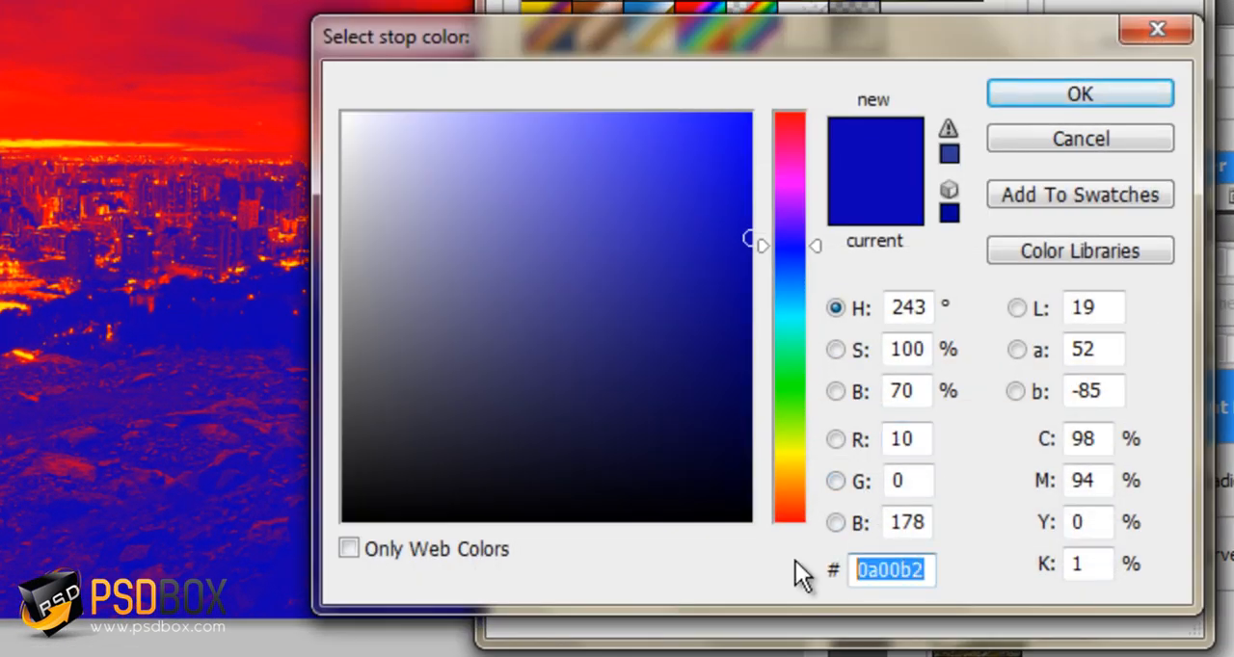
{"action": "type", "text": "15"}
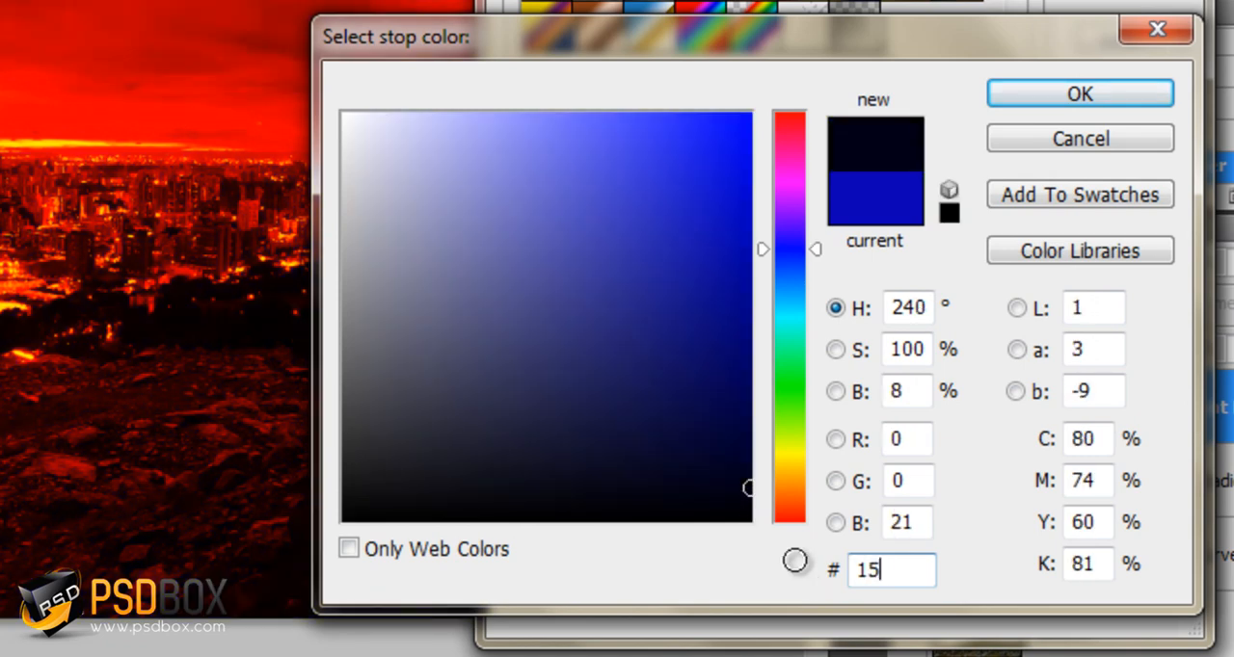
{"action": "type", "text": "596f"}
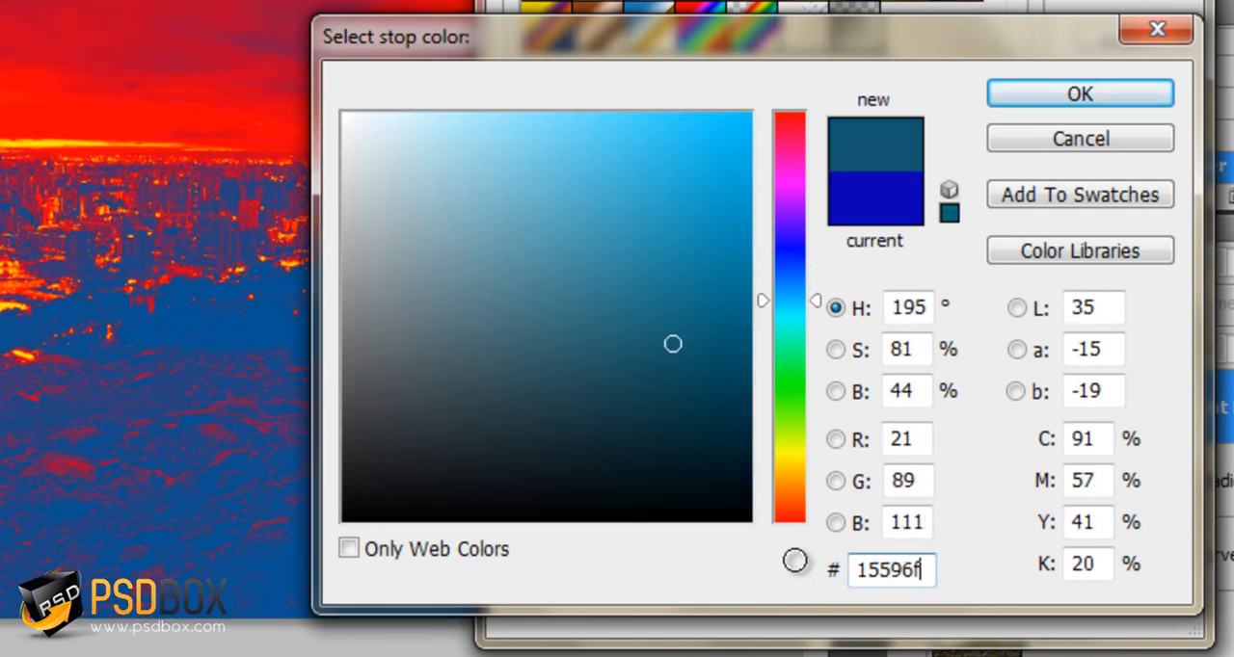
{"action": "left_click", "coordinate": [1078, 92]}
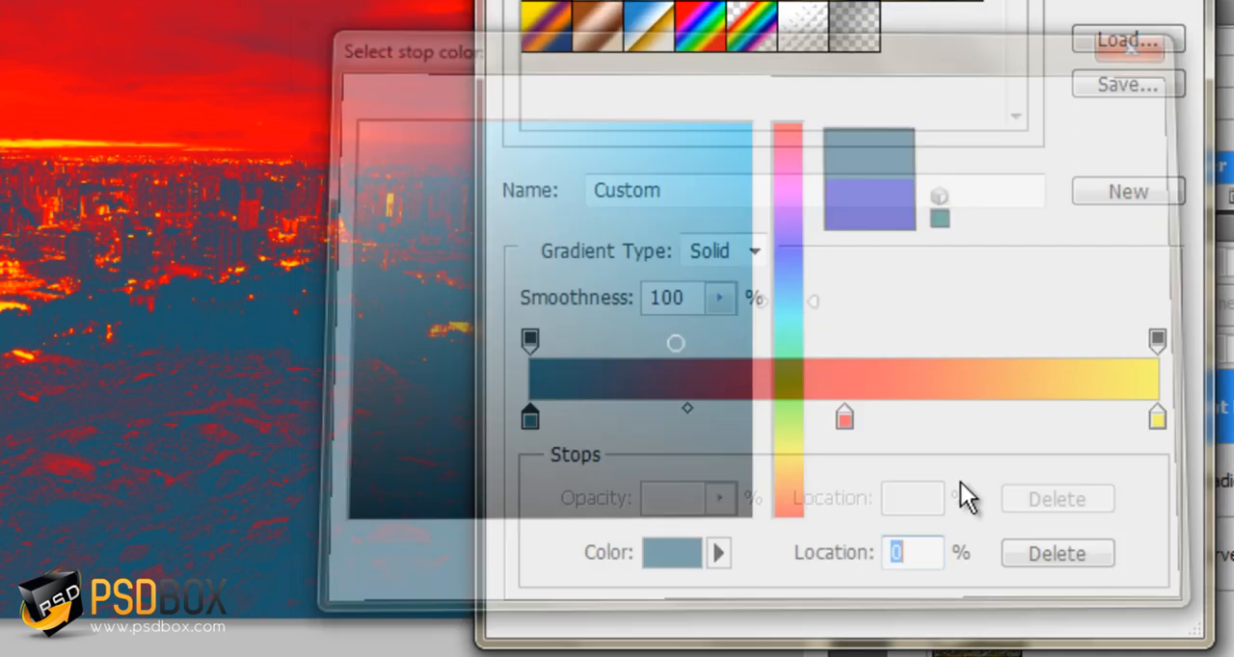
Set the gradient's middle color stop to #646b44
{"action": "left_click", "coordinate": [847, 421]}
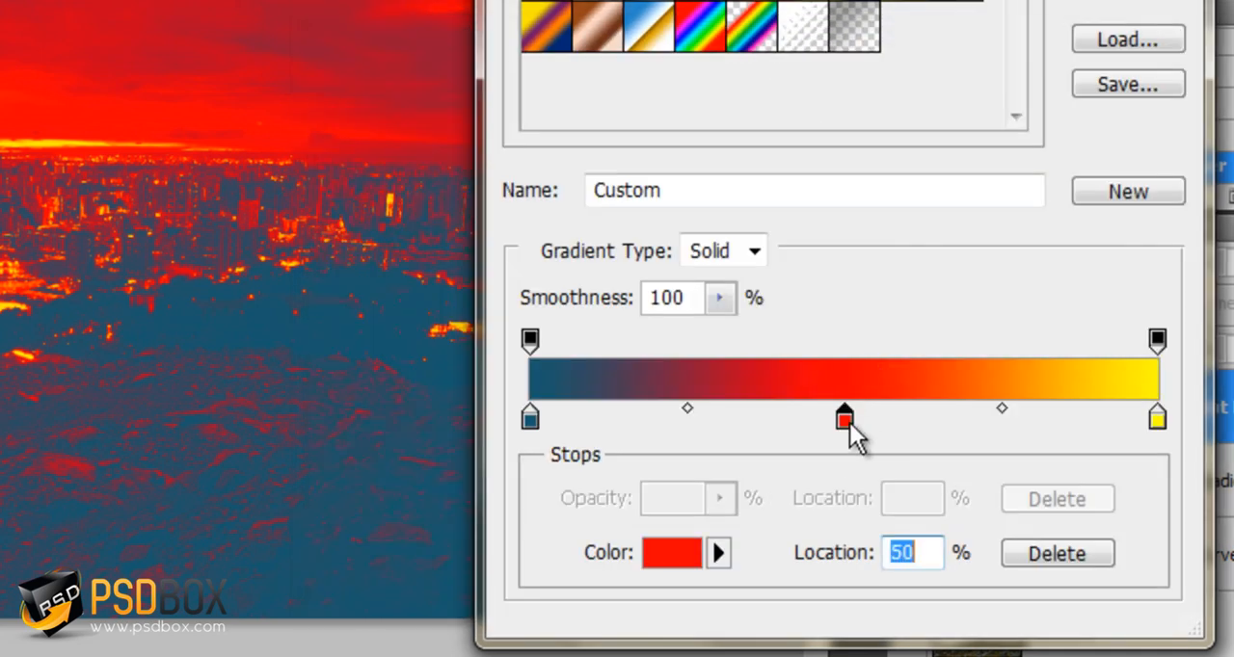
{"action": "left_click", "coordinate": [680, 559]}
{"action": "left_click_drag", "start_coordinate": [916, 573], "coordinate": [764, 570]}
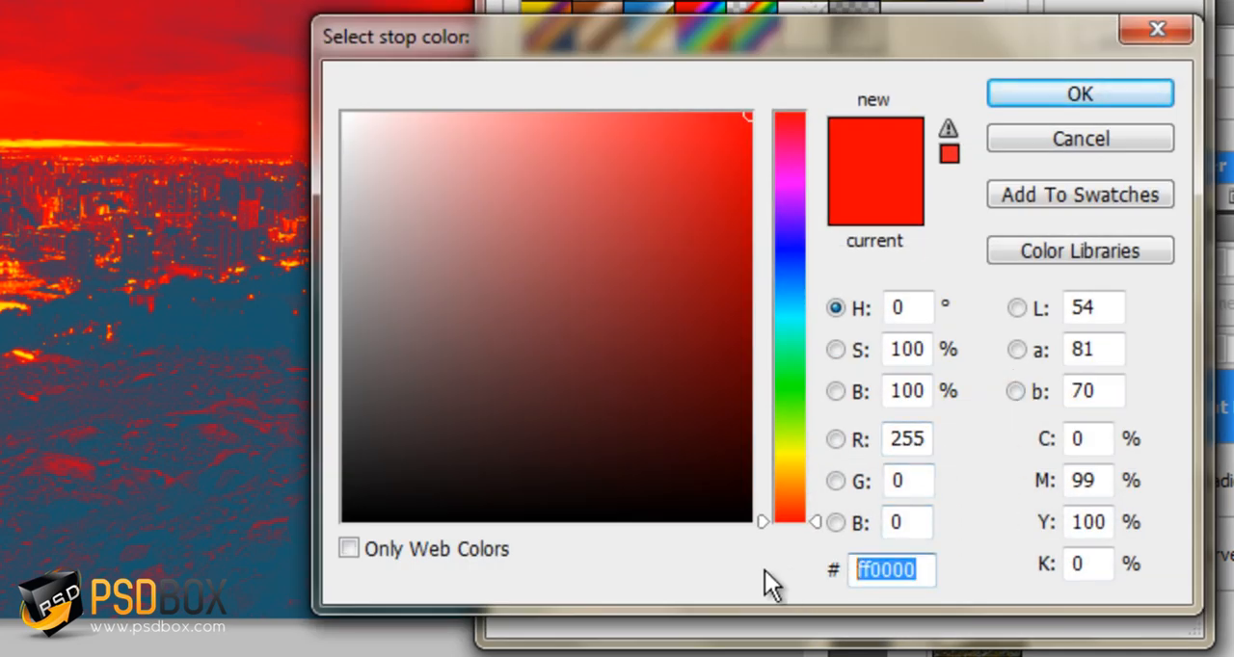
{"action": "type", "text": "64"}
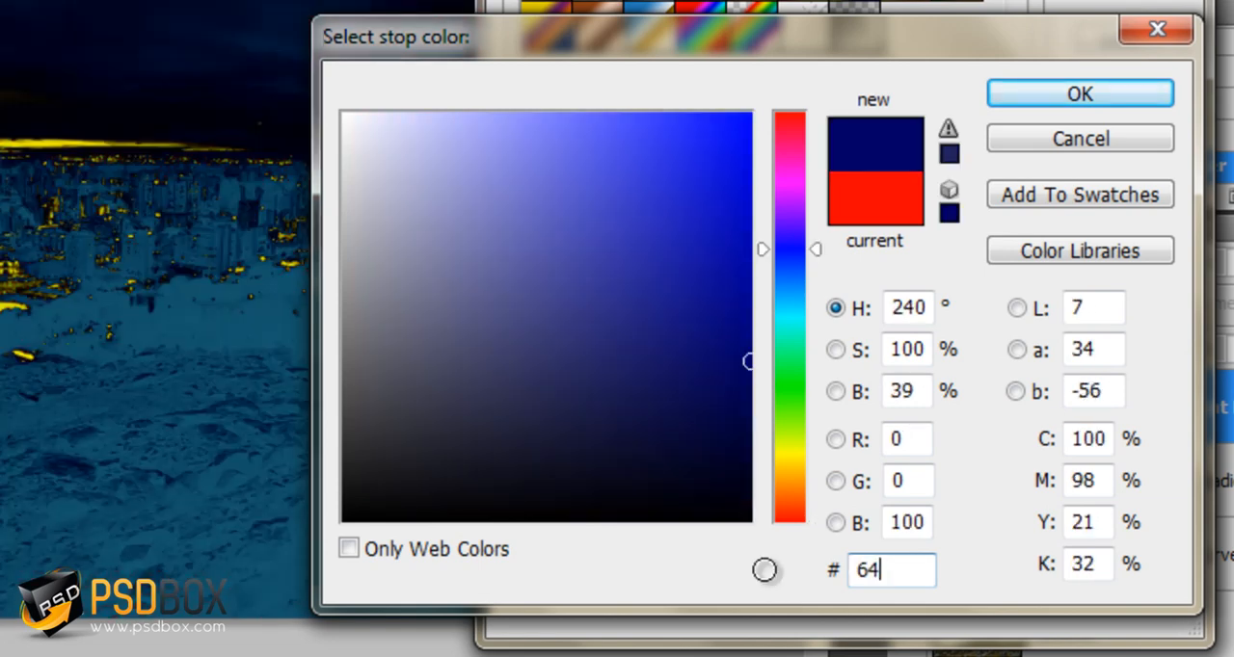
{"action": "type", "text": "6b44"}
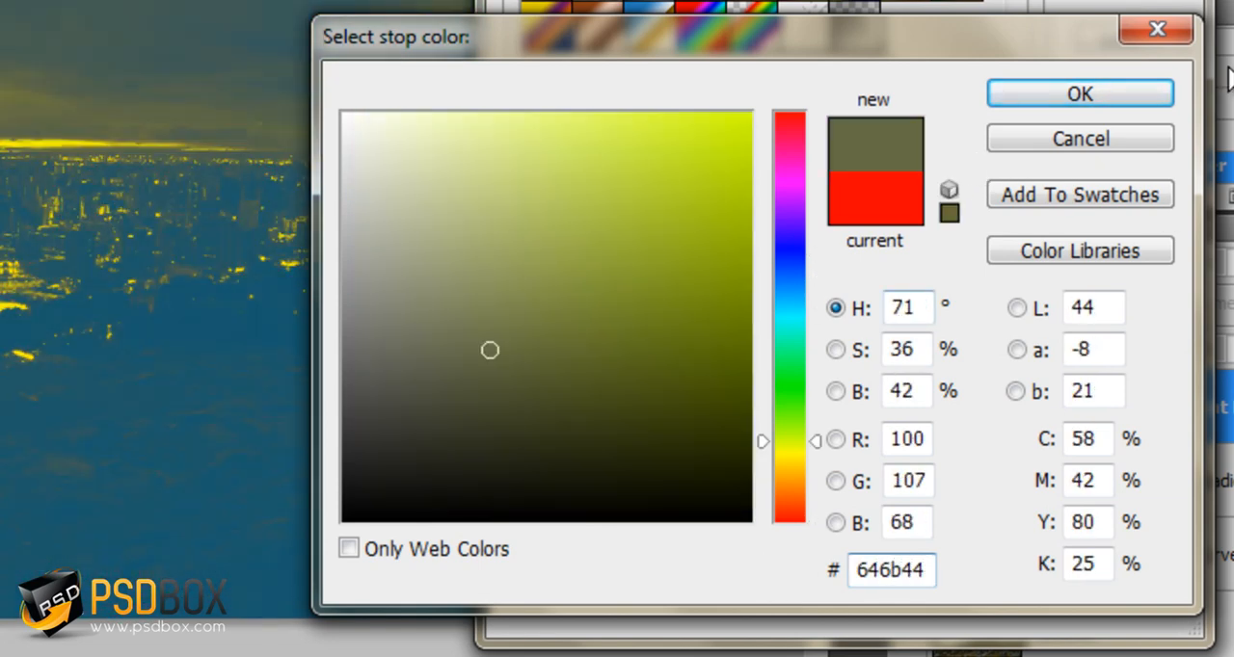
{"action": "key", "text": "Return"}
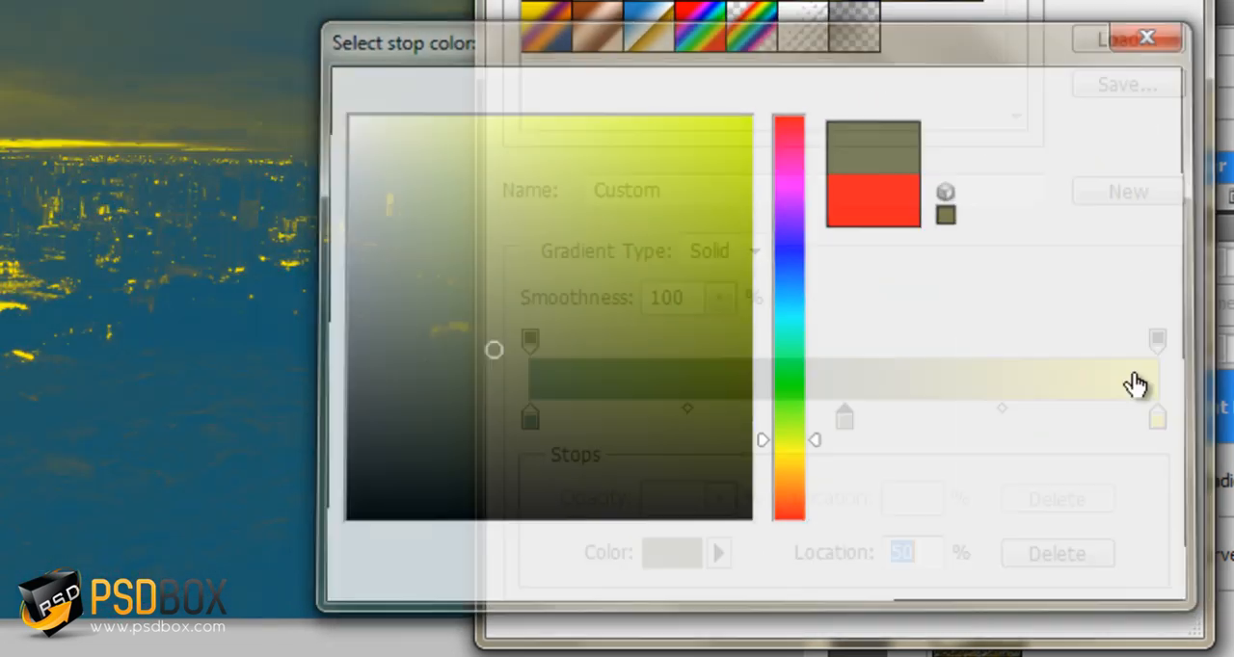
Set the gradient's end color stop to #ff9a37 and accept the edited gradient
{"action": "double_click", "coordinate": [1157, 418]}
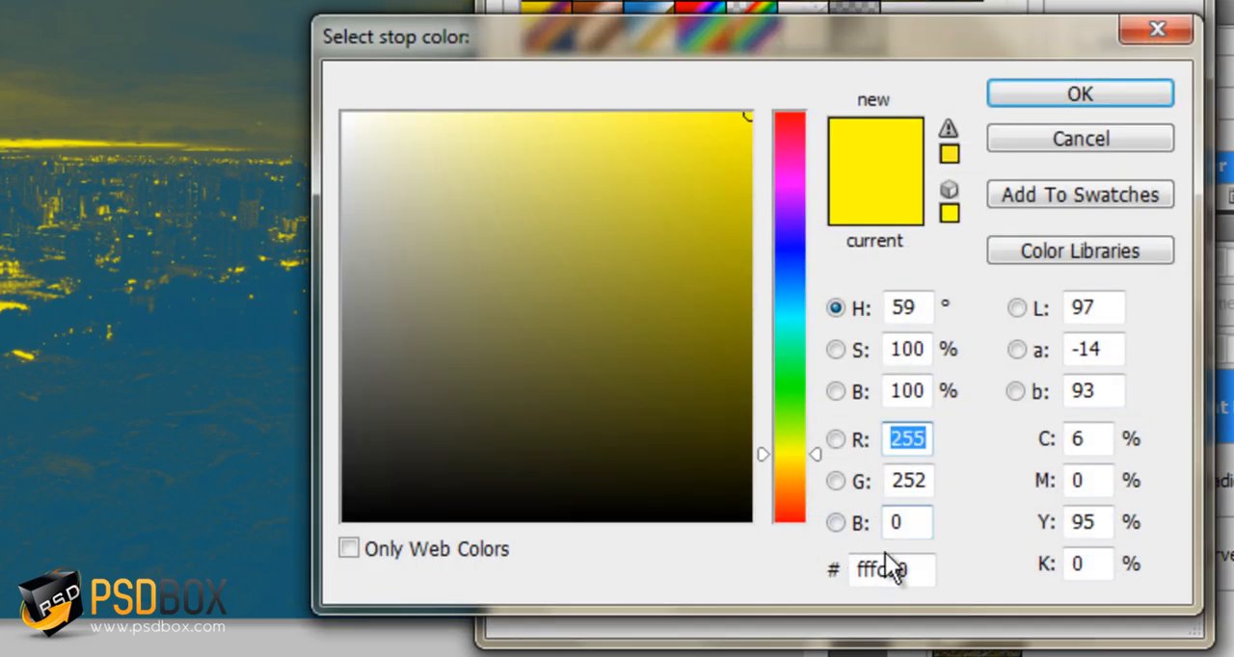
{"action": "left_click", "coordinate": [923, 568]}
{"action": "left_click_drag", "start_coordinate": [925, 569], "coordinate": [827, 575]}
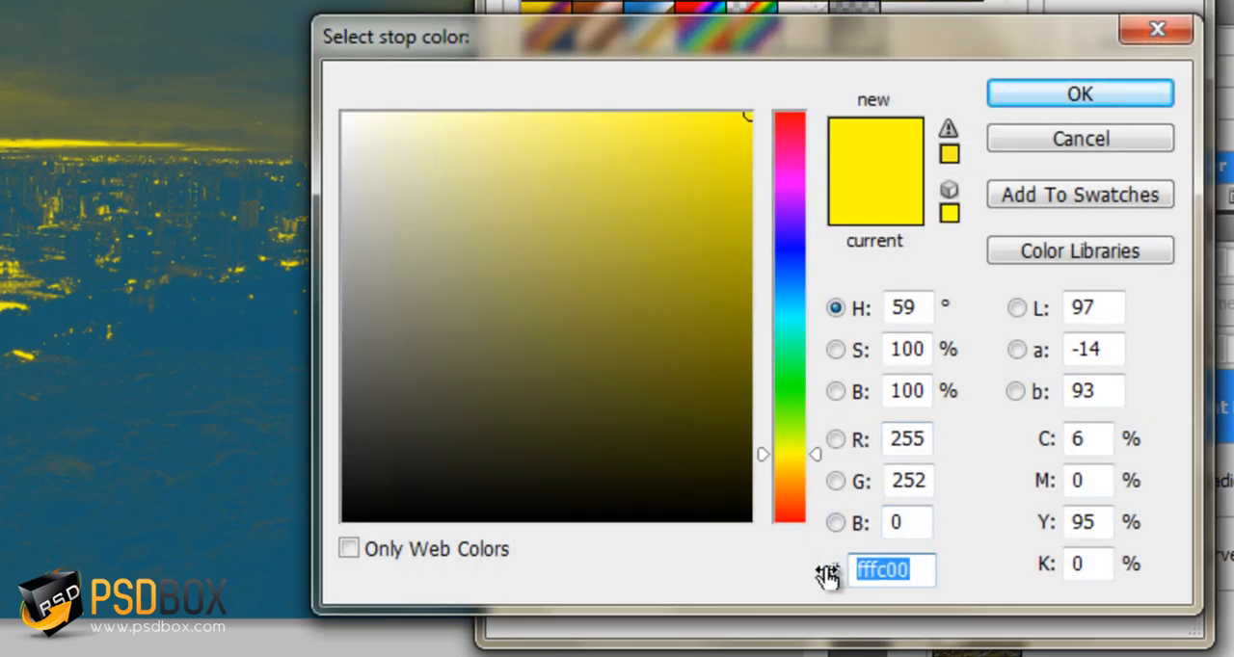
{"action": "type", "text": "ff"}
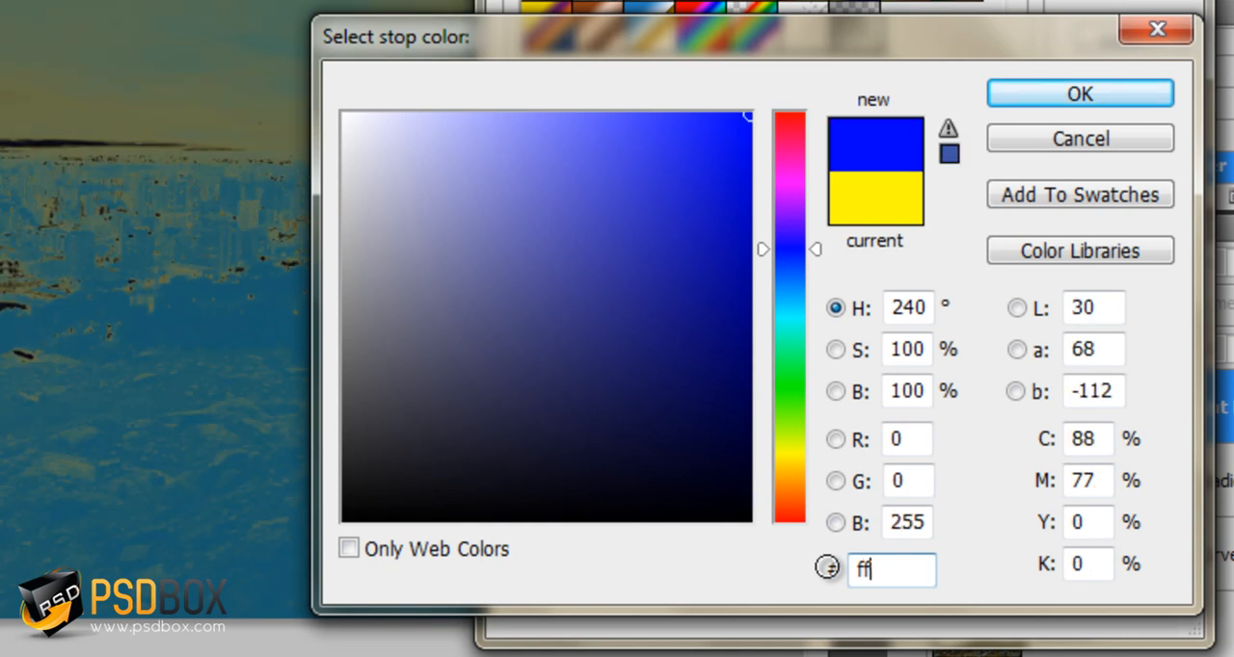
{"action": "type", "text": "9a38"}
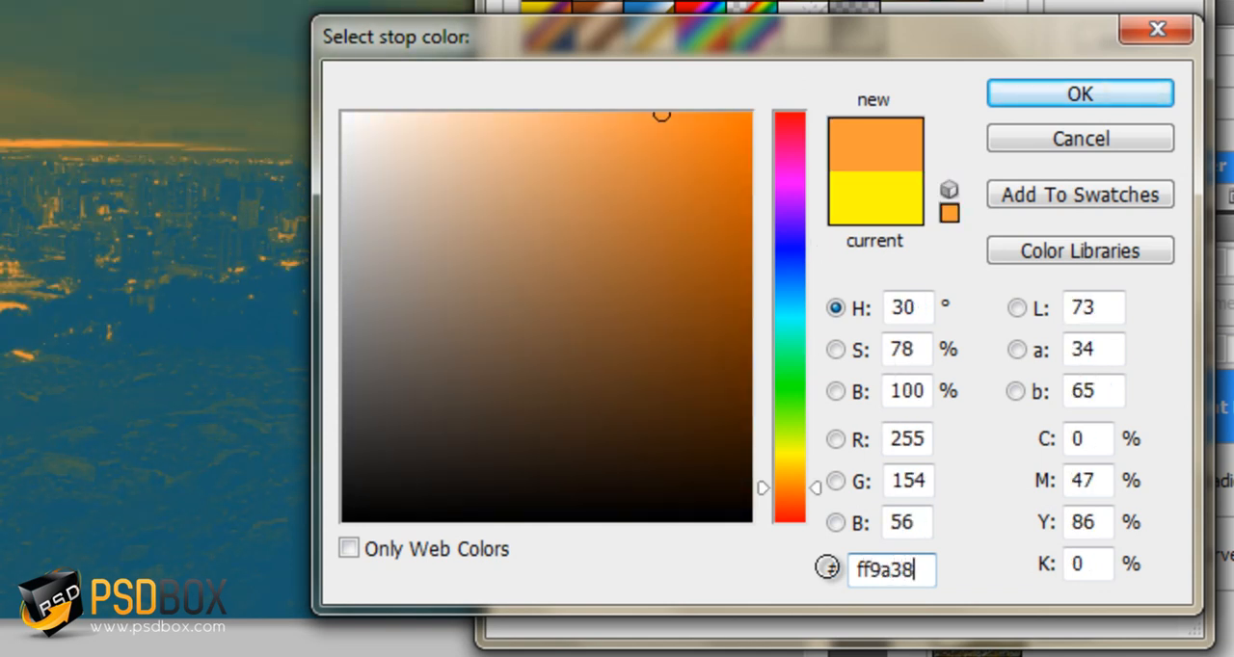
{"action": "key", "text": "BackSpace"}
{"action": "type", "text": "7"}
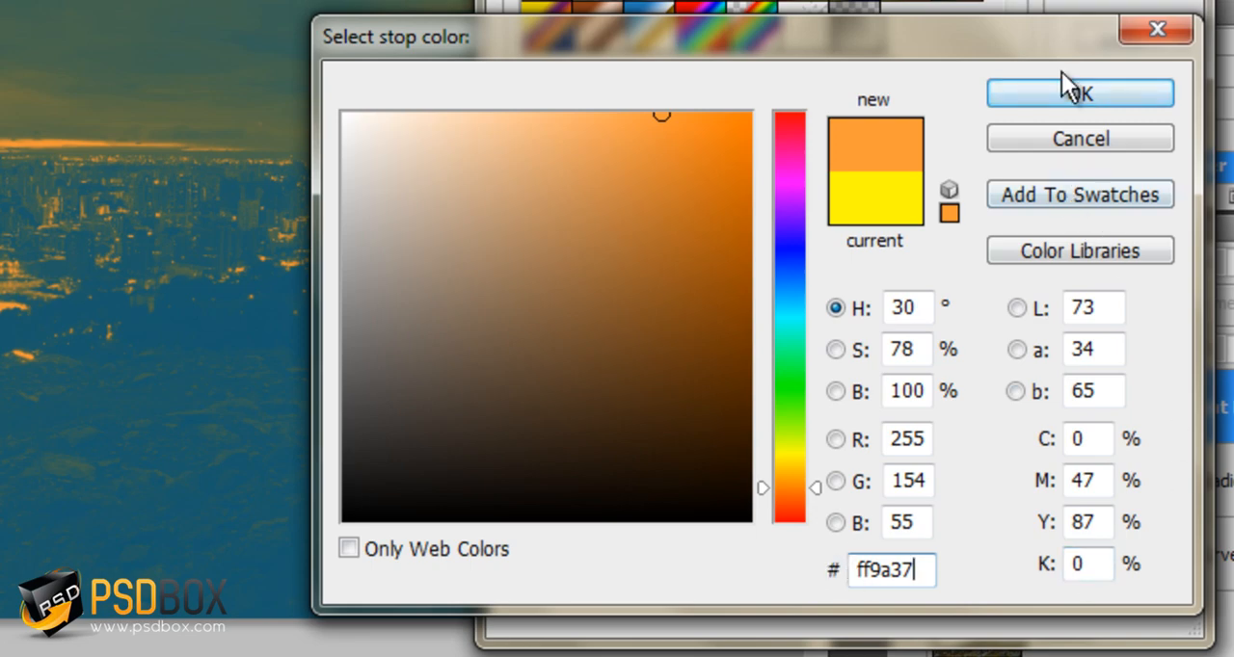
{"action": "left_click", "coordinate": [1072, 95]}
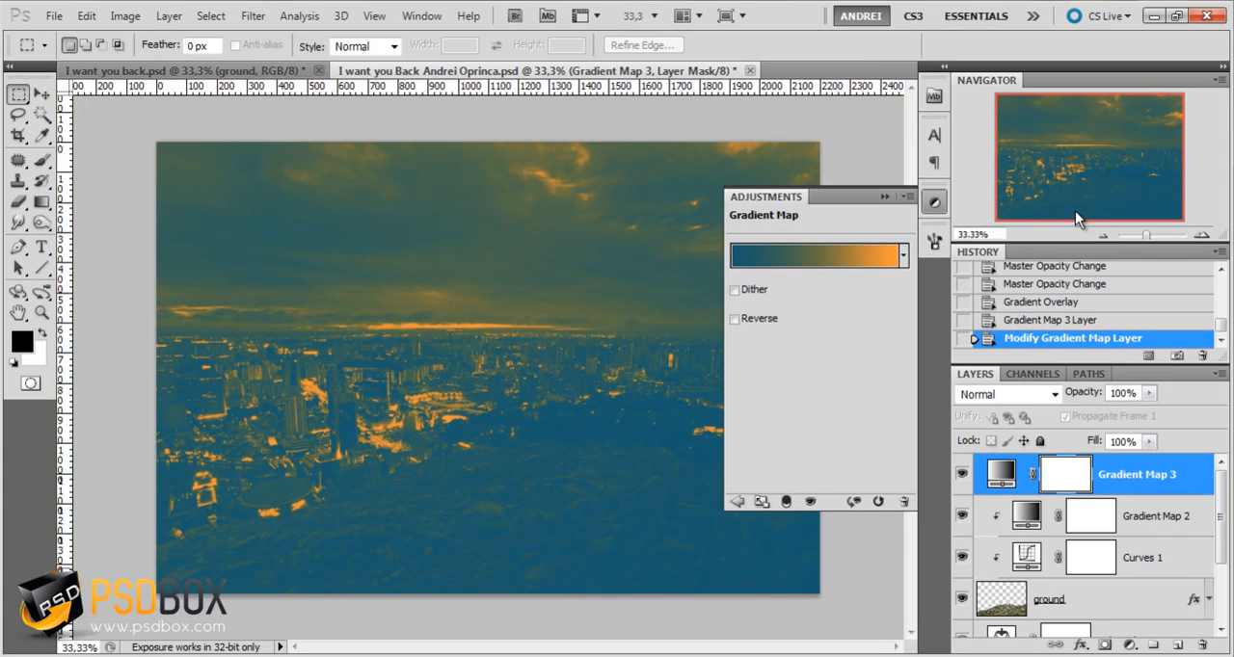
Set the topmost Gradient Map layer's blending mode to Soft Light and compare the image with and without it
{"action": "left_click", "coordinate": [1022, 394]}
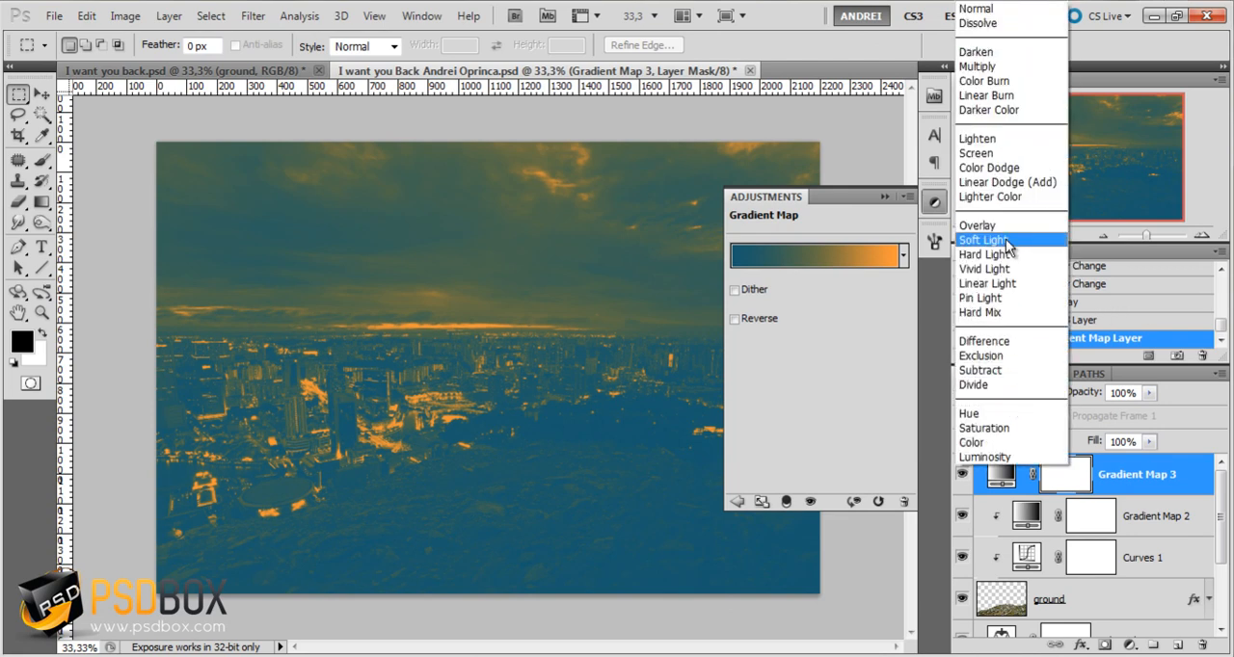
{"action": "left_click", "coordinate": [1005, 240]}
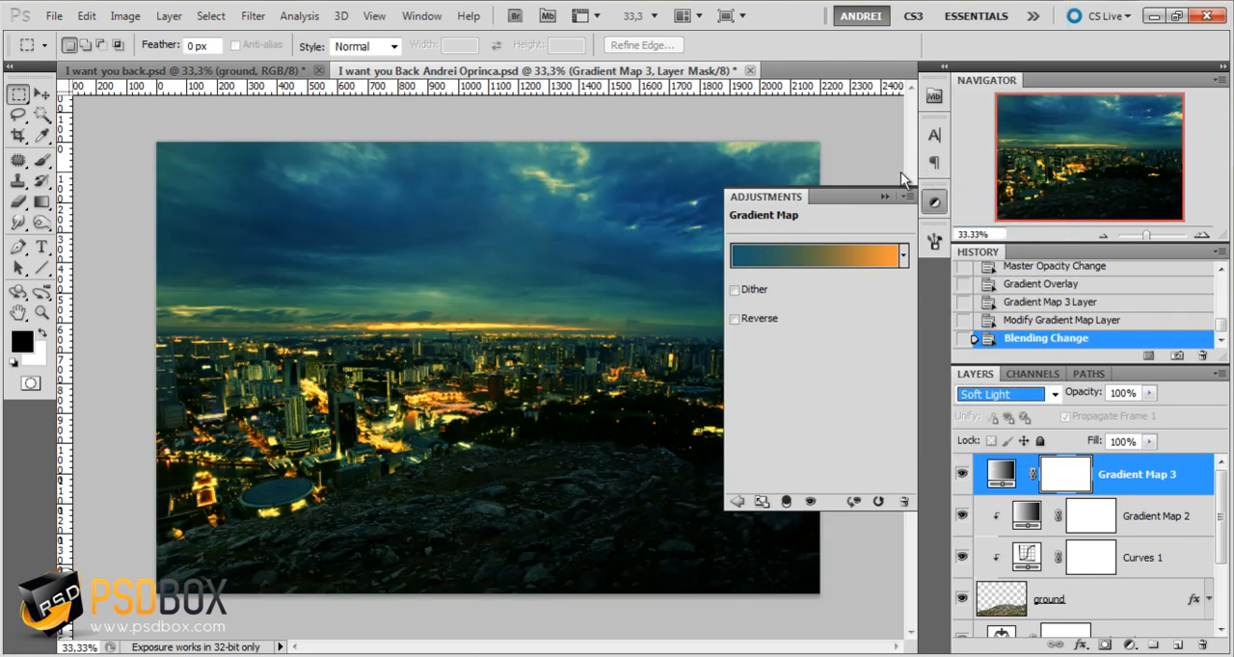
{"action": "left_click", "coordinate": [884, 196]}
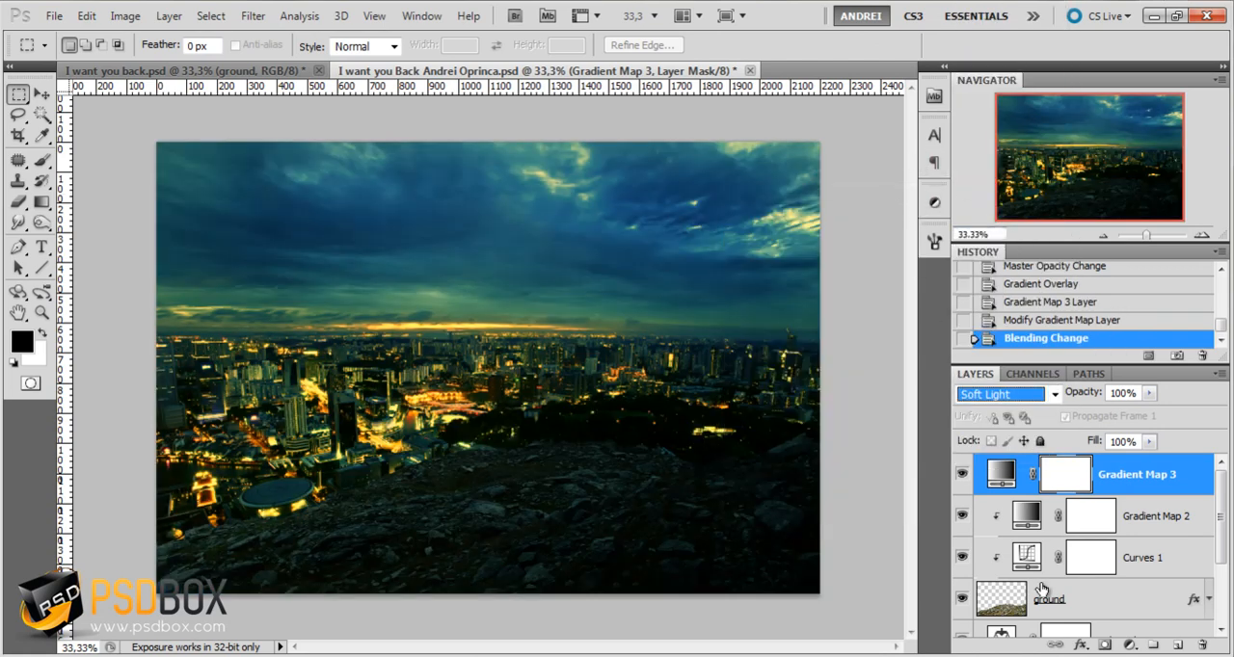
{"action": "left_click", "coordinate": [962, 476]}
{"action": "left_click", "coordinate": [963, 475]}
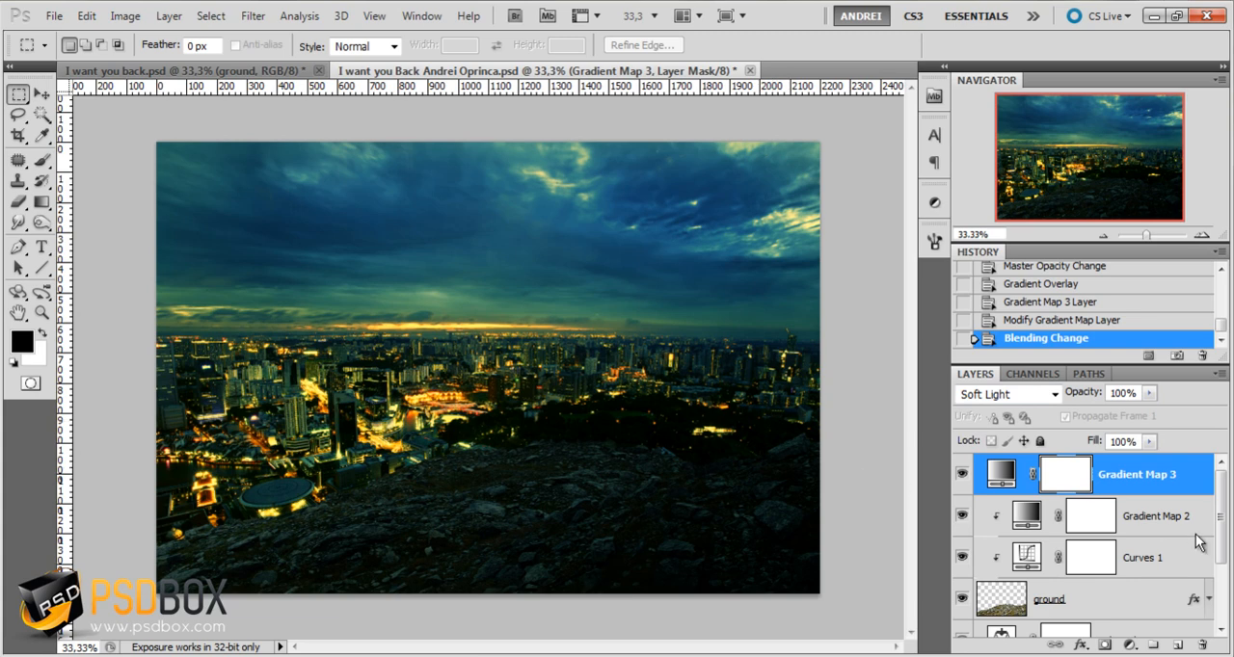
{"action": "mouse_move", "coordinate": [1224, 506]}
{"action": "left_mouse_down"}
{"action": "mouse_move", "coordinate": [1225, 550]}
{"action": "mouse_move", "coordinate": [1225, 517]}
{"action": "left_mouse_up"}
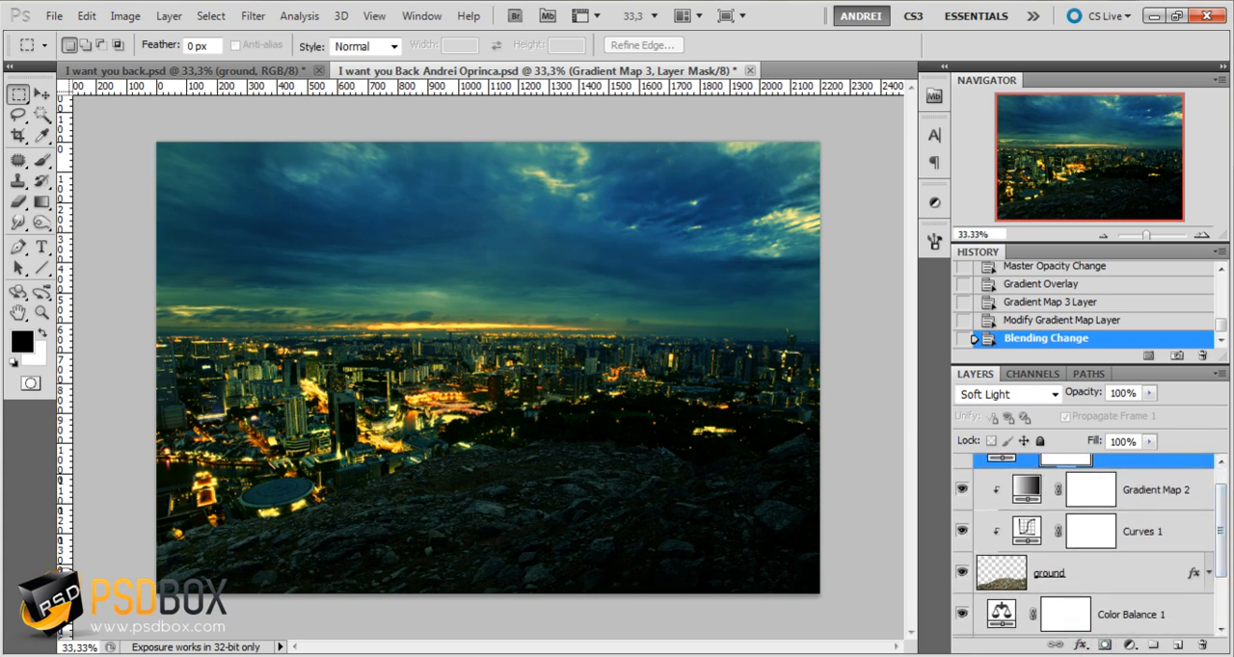
Open the stock image Optical-8-psdbox from the Lens Flare JPG Stock folder in Adobe Photoshop CS5
{"action": "left_click", "coordinate": [848, 579]}
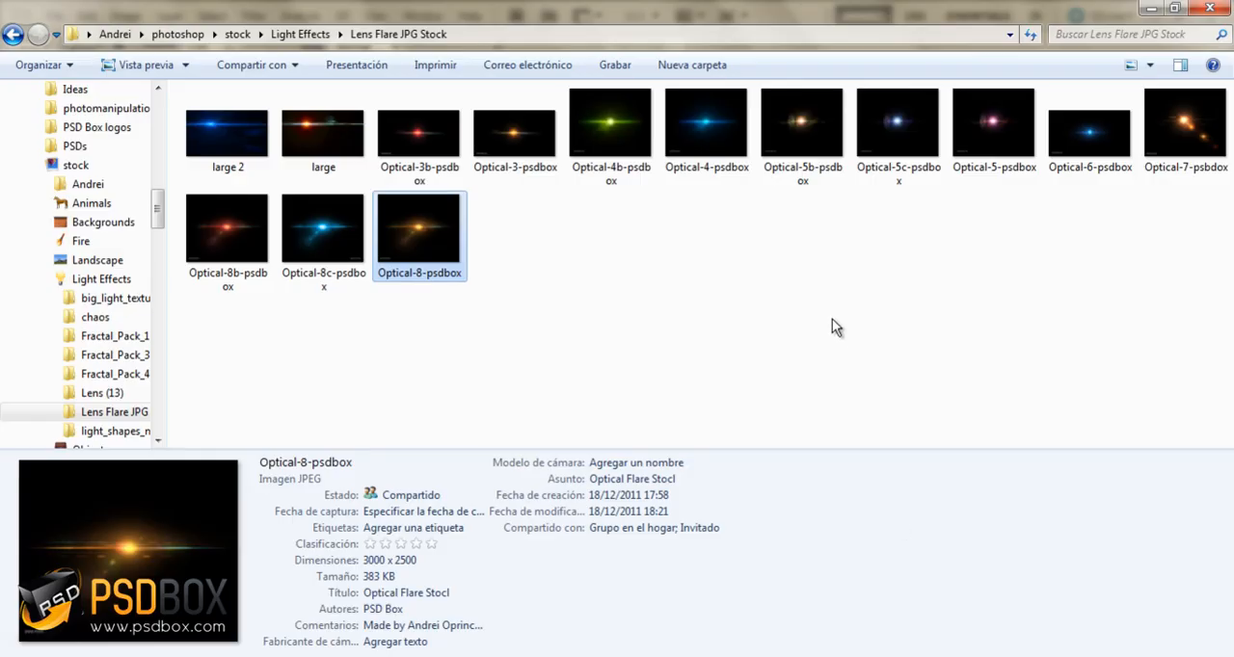
{"action": "left_click", "coordinate": [462, 241]}
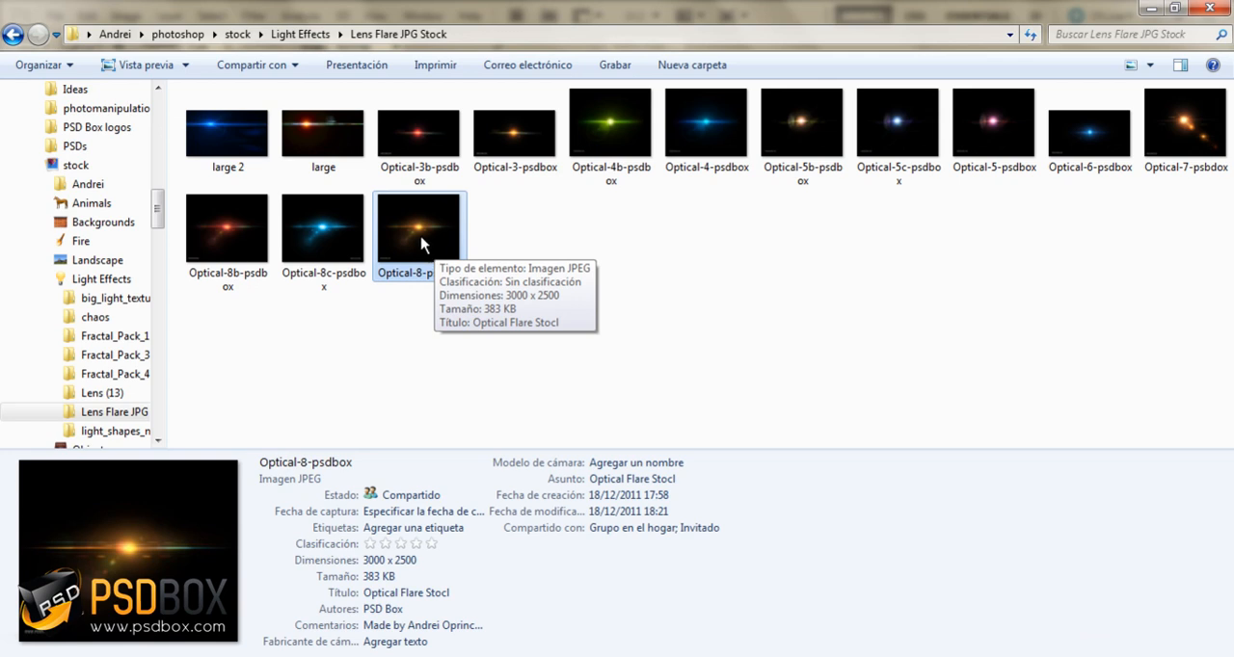
{"action": "right_click", "coordinate": [439, 241]}
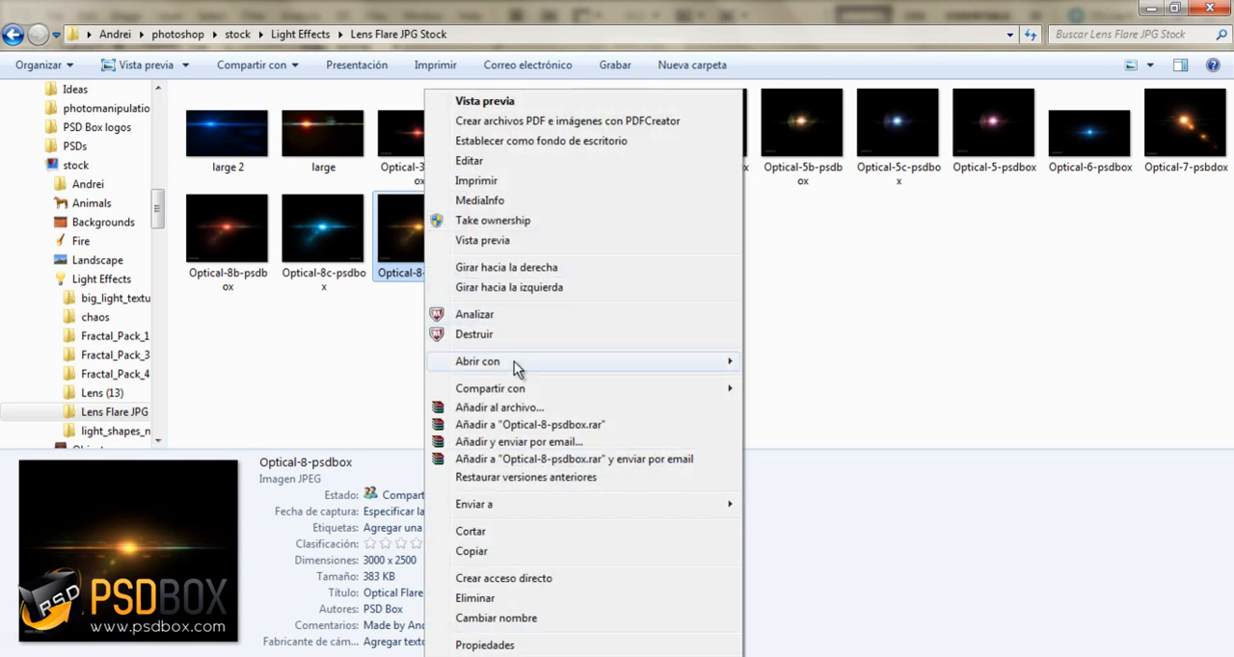
{"action": "mouse_move", "coordinate": [513, 361]}
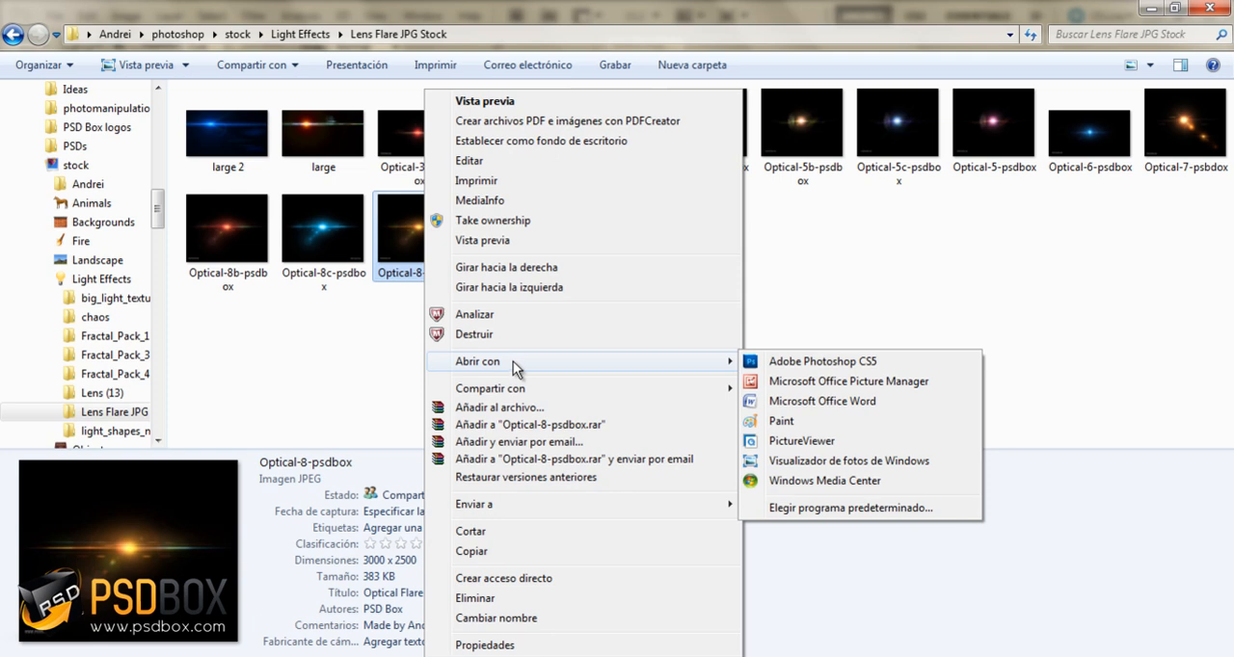
{"action": "left_click", "coordinate": [865, 370]}
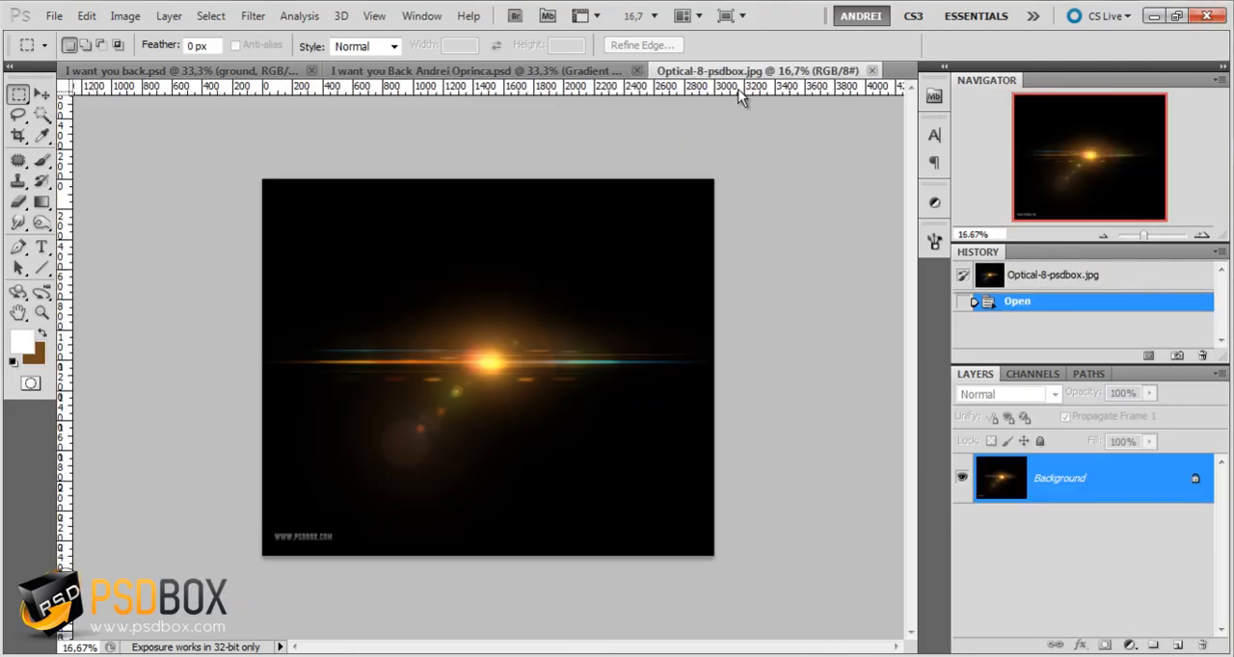
Copy the entire lens flare image, close its document and paste it as the top layer of the city composition
{"action": "key", "text": "ctrl+a"}
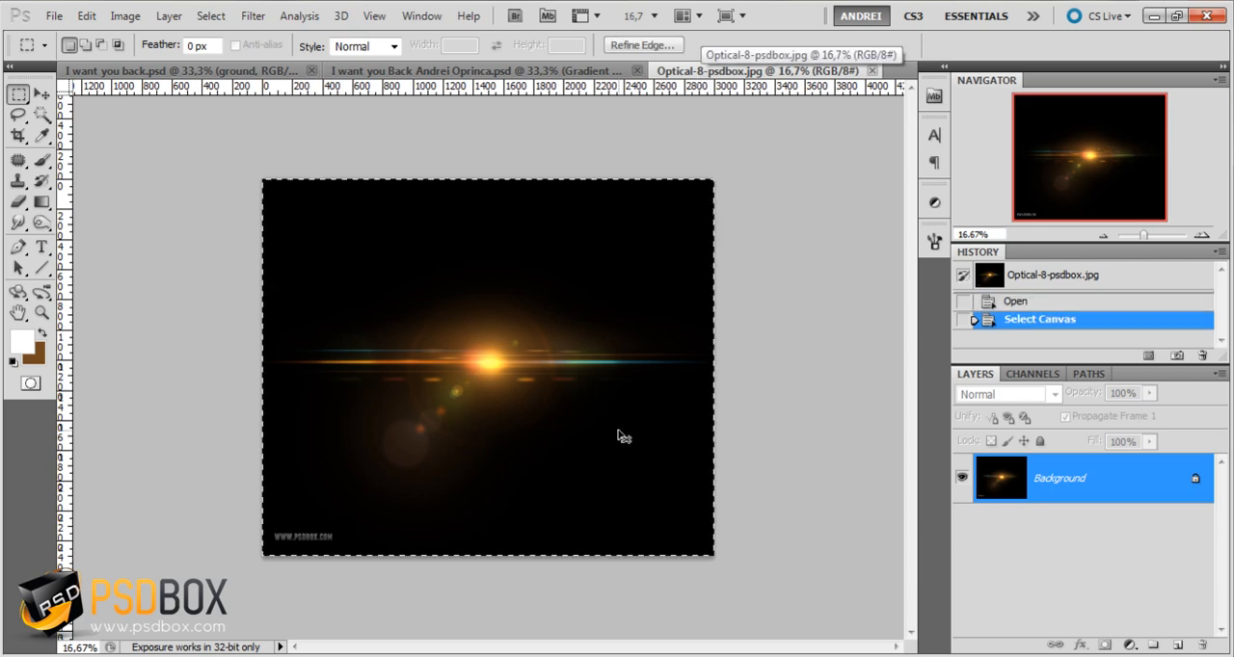
{"action": "key", "text": "ctrl+w"}
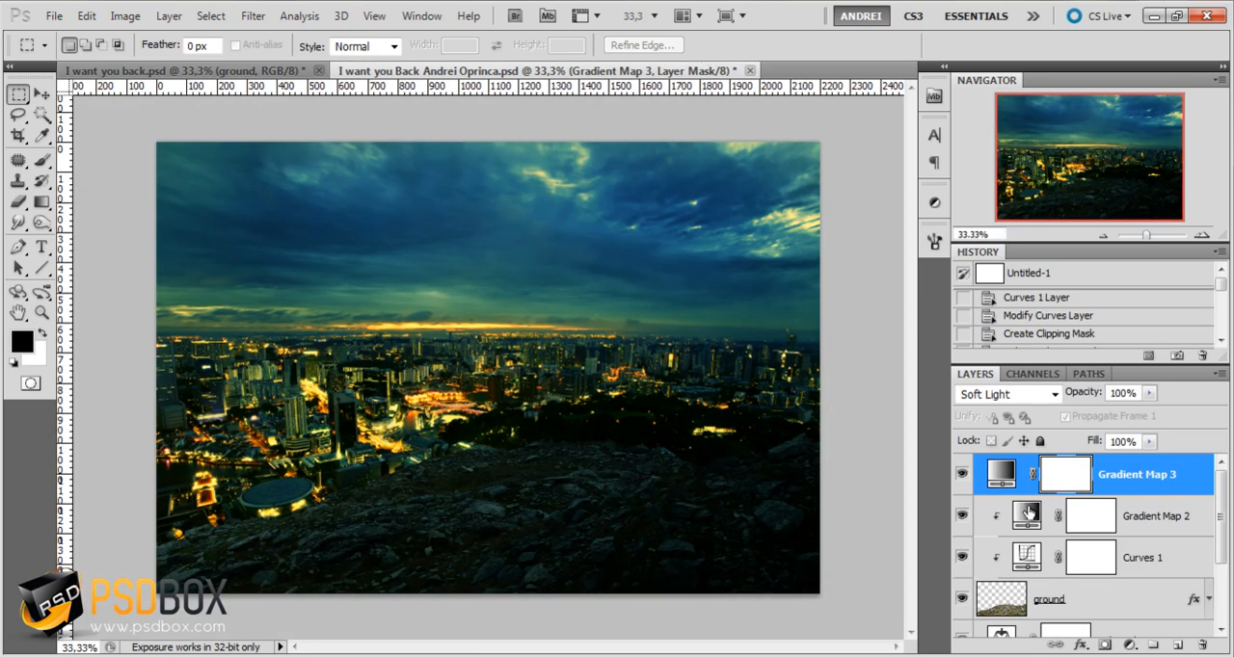
{"action": "key", "text": "ctrl+v"}
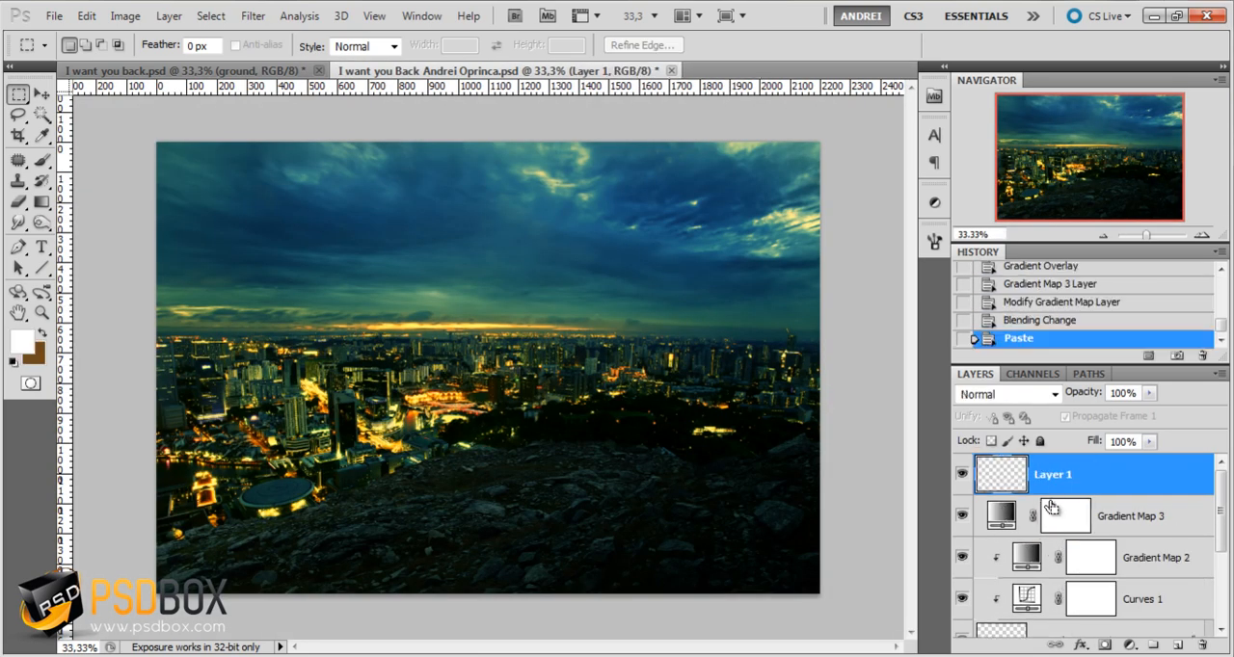
Set the flare layer's blending mode to Screen and place its bright center on the city horizon near the middle of the image
{"action": "left_click", "coordinate": [42, 94]}
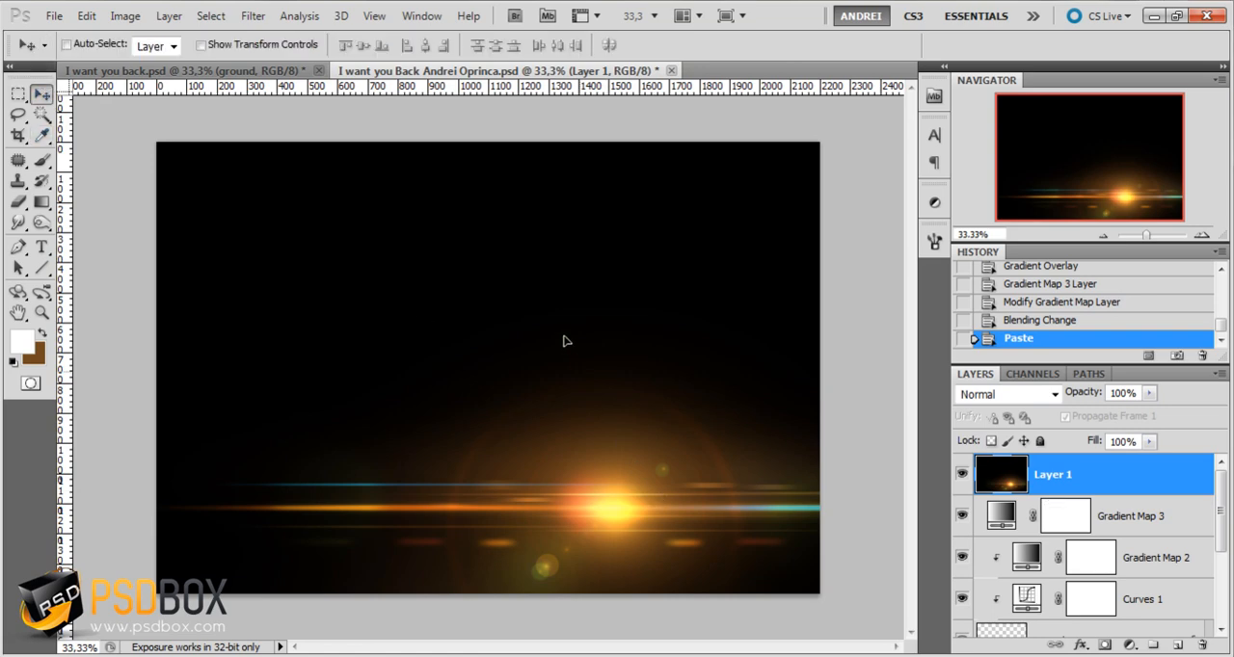
{"action": "left_click_drag", "start_coordinate": [565, 341], "coordinate": [468, 161]}
{"action": "left_click", "coordinate": [997, 396]}
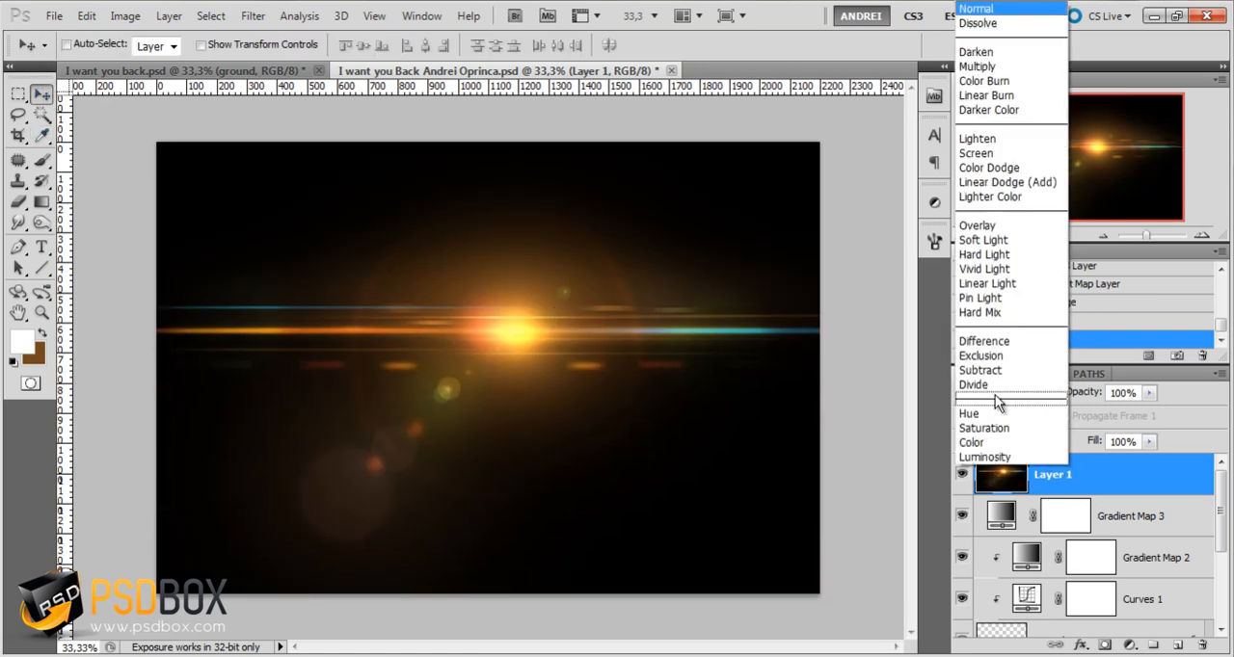
{"action": "left_click", "coordinate": [976, 153]}
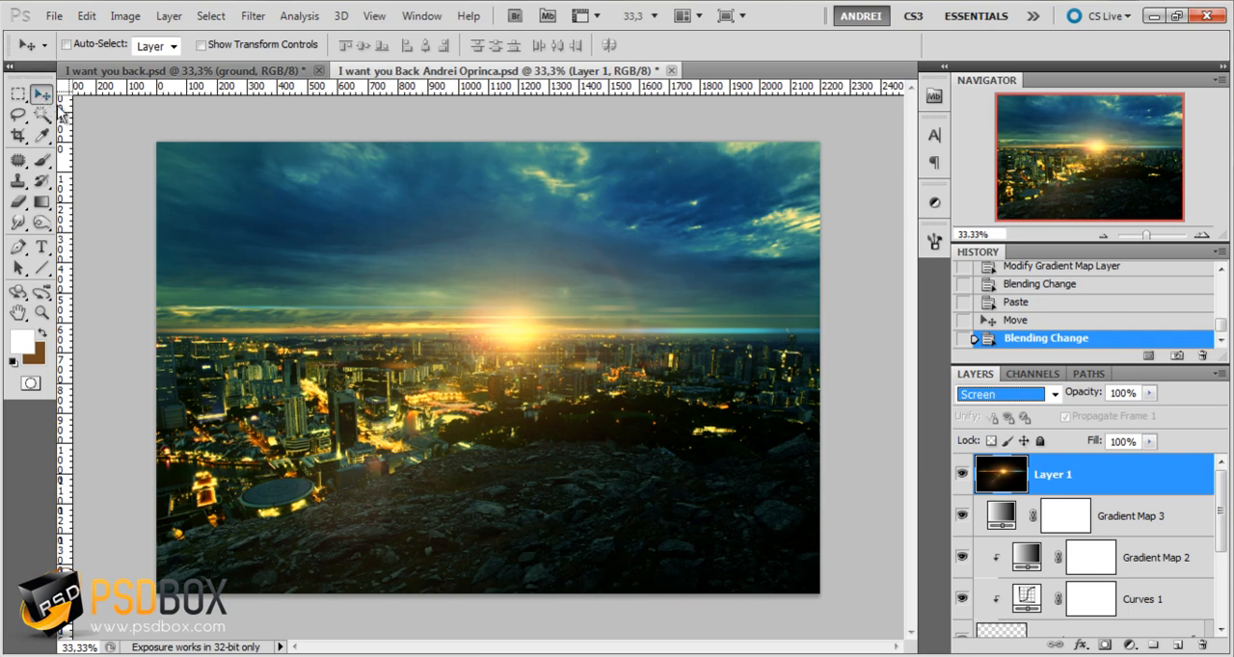
{"action": "mouse_move", "coordinate": [518, 351]}
{"action": "left_mouse_down"}
{"action": "mouse_move", "coordinate": [520, 314]}
{"action": "mouse_move", "coordinate": [550, 344]}
{"action": "mouse_move", "coordinate": [520, 351]}
{"action": "mouse_move", "coordinate": [541, 352]}
{"action": "left_mouse_up"}
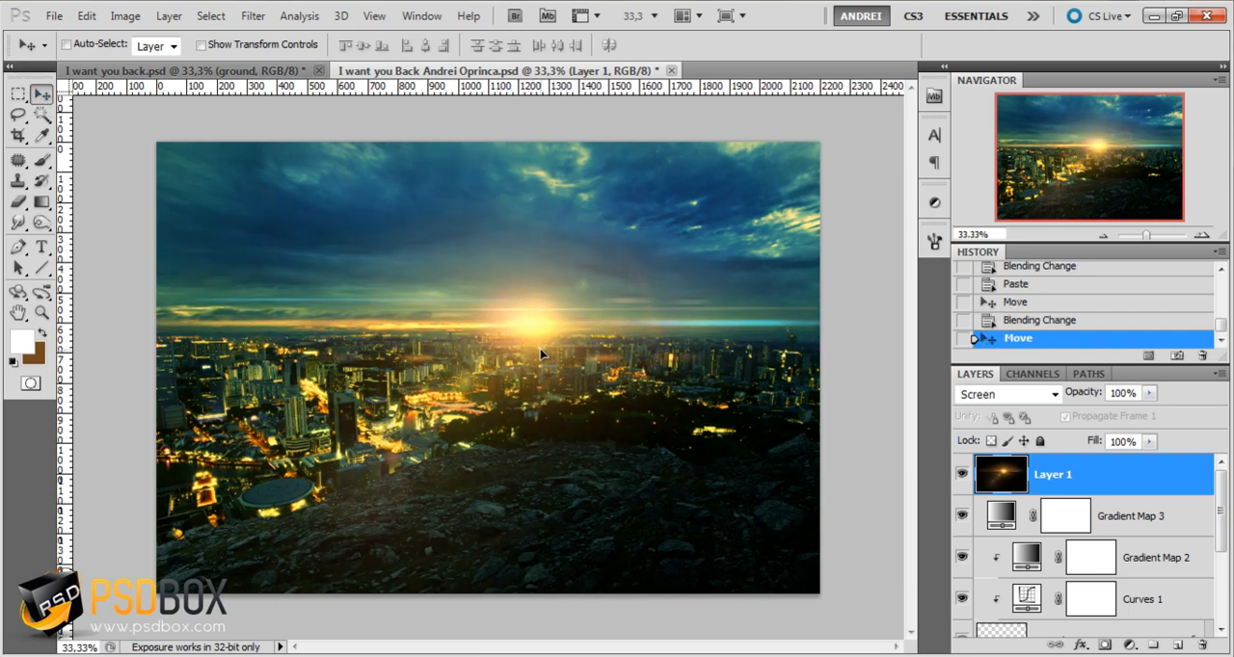
Convert the flare layer to a Smart Object with a 10-pixel Gaussian Blur and shift it slightly left along the horizon
{"action": "right_click", "coordinate": [1140, 477]}
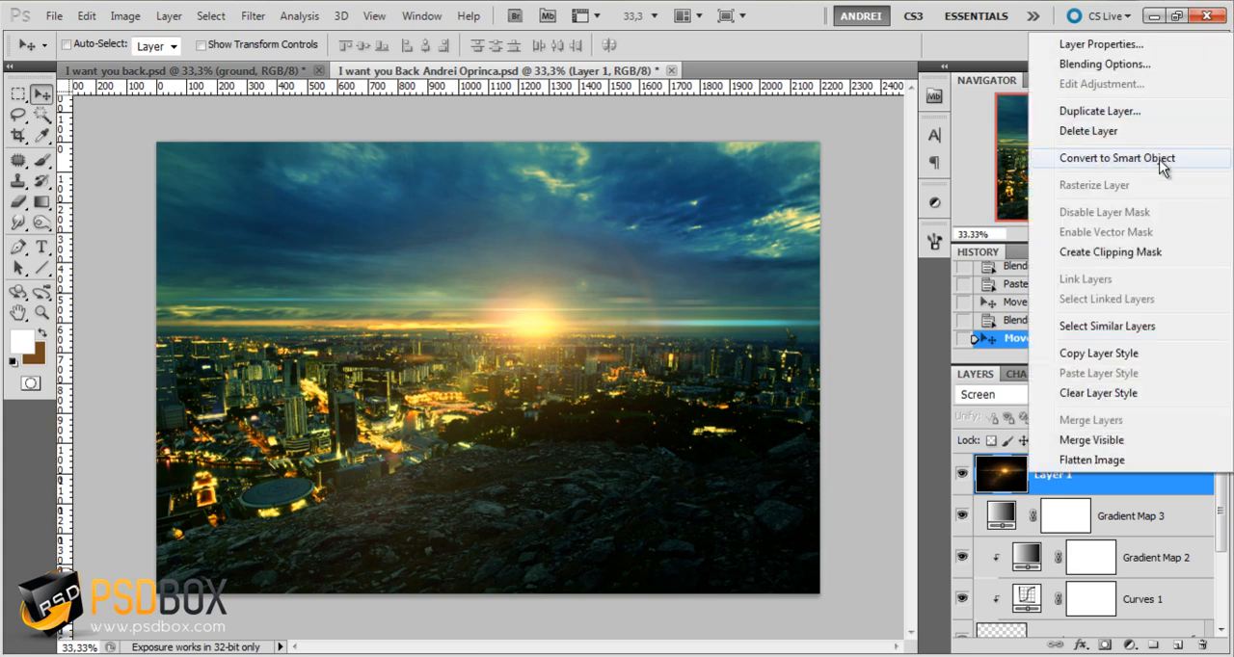
{"action": "left_click", "coordinate": [1171, 160]}
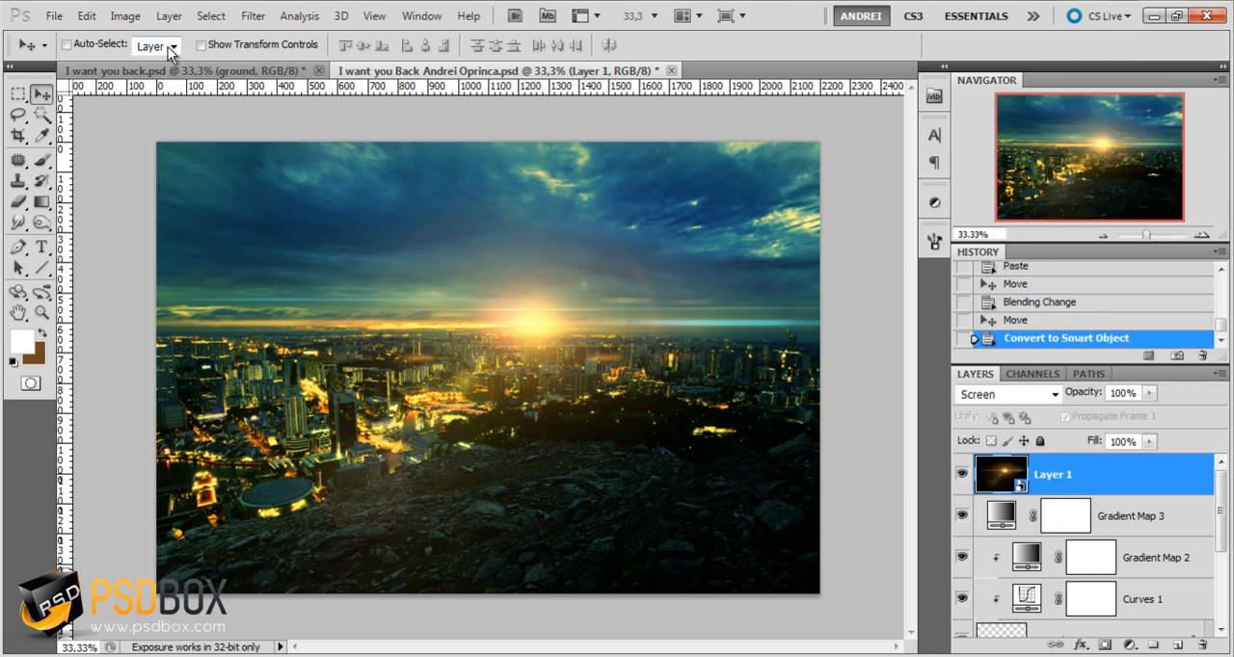
{"action": "left_click", "coordinate": [253, 16]}
{"action": "mouse_move", "coordinate": [301, 183]}
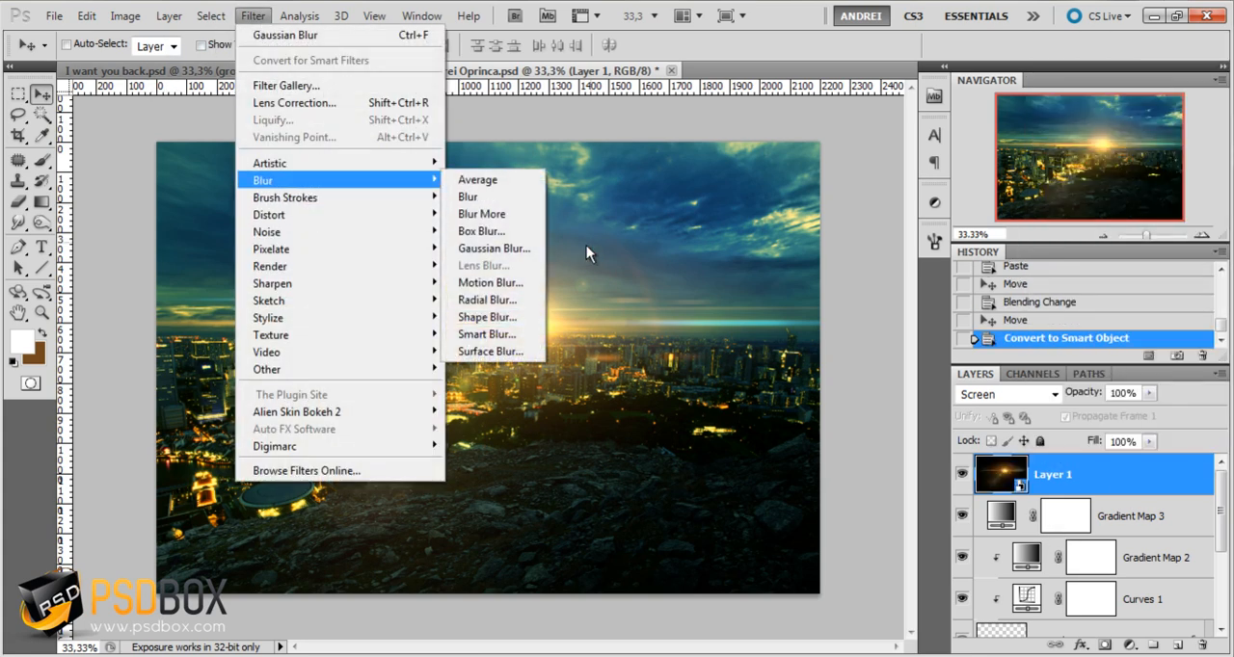
{"action": "left_click", "coordinate": [487, 248]}
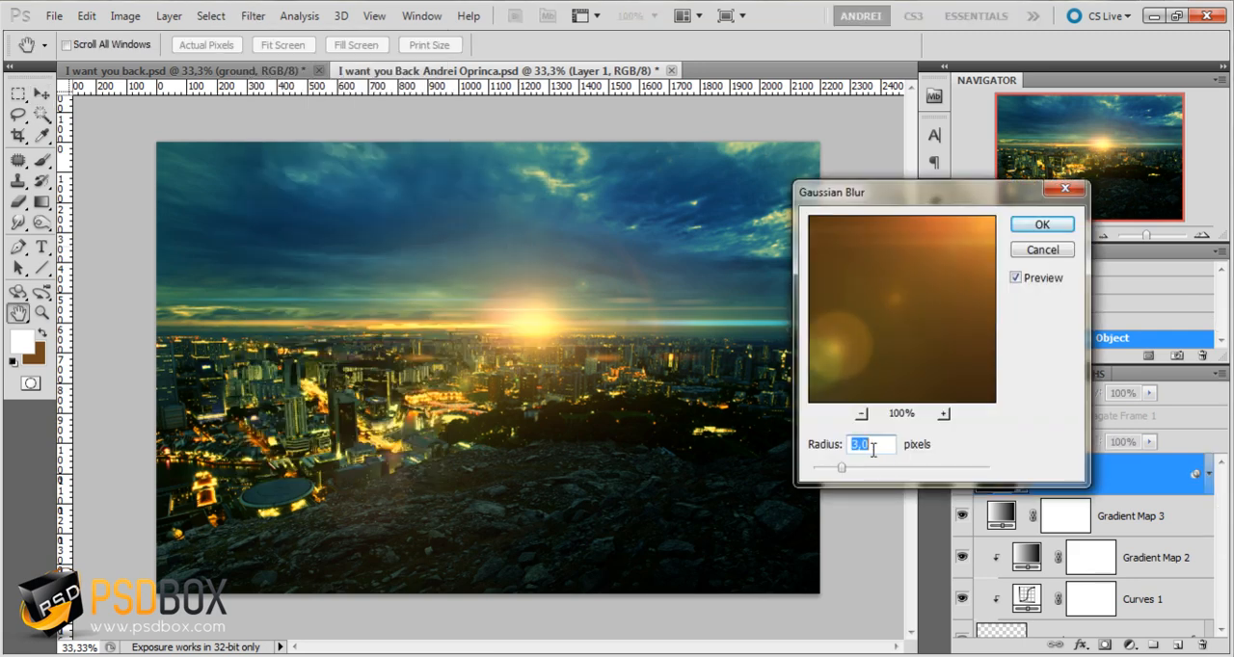
{"action": "key", "text": "Up"}
{"action": "key", "text": "Up"}
{"action": "key", "text": "Up"}
{"action": "key", "text": "Up"}
{"action": "type", "text": "10"}
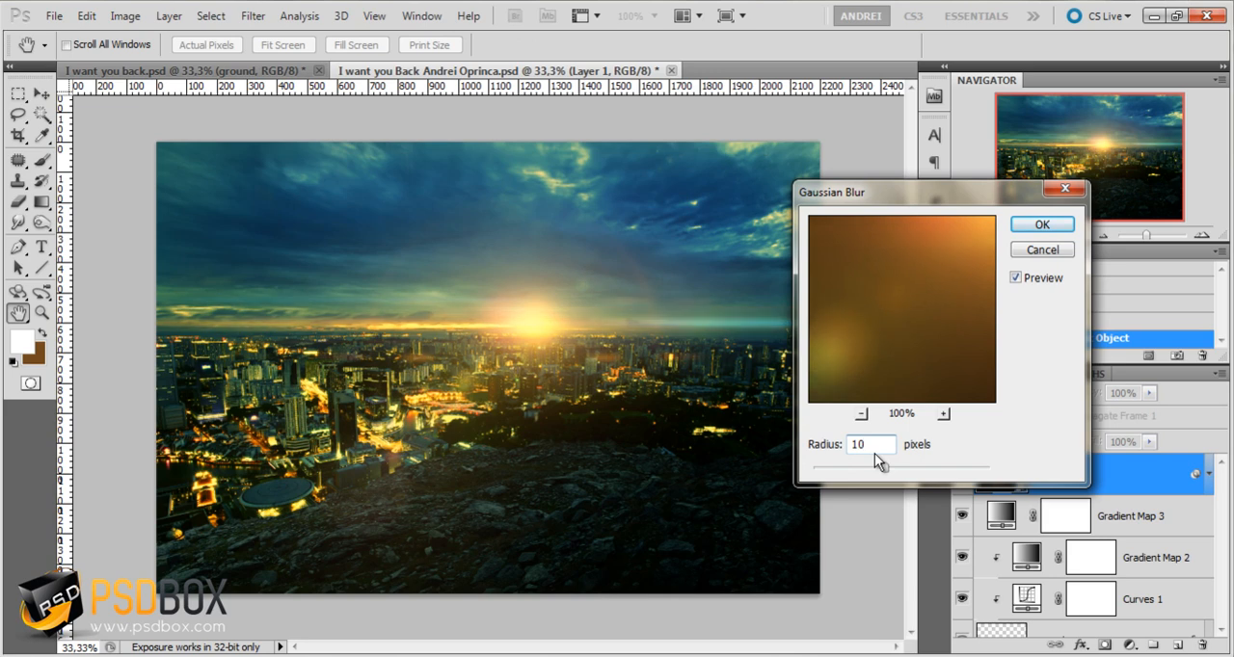
{"action": "left_click", "coordinate": [1047, 225]}
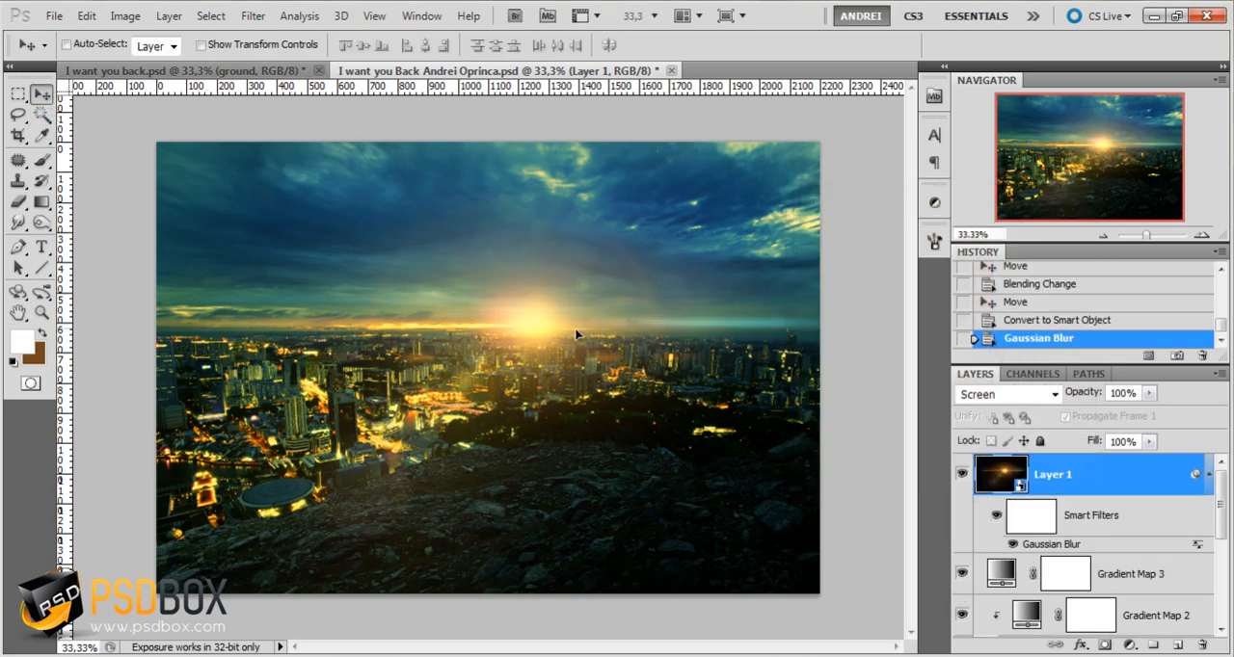
{"action": "mouse_move", "coordinate": [581, 343]}
{"action": "left_mouse_down"}
{"action": "mouse_move", "coordinate": [551, 334]}
{"action": "mouse_move", "coordinate": [569, 337]}
{"action": "left_mouse_up"}
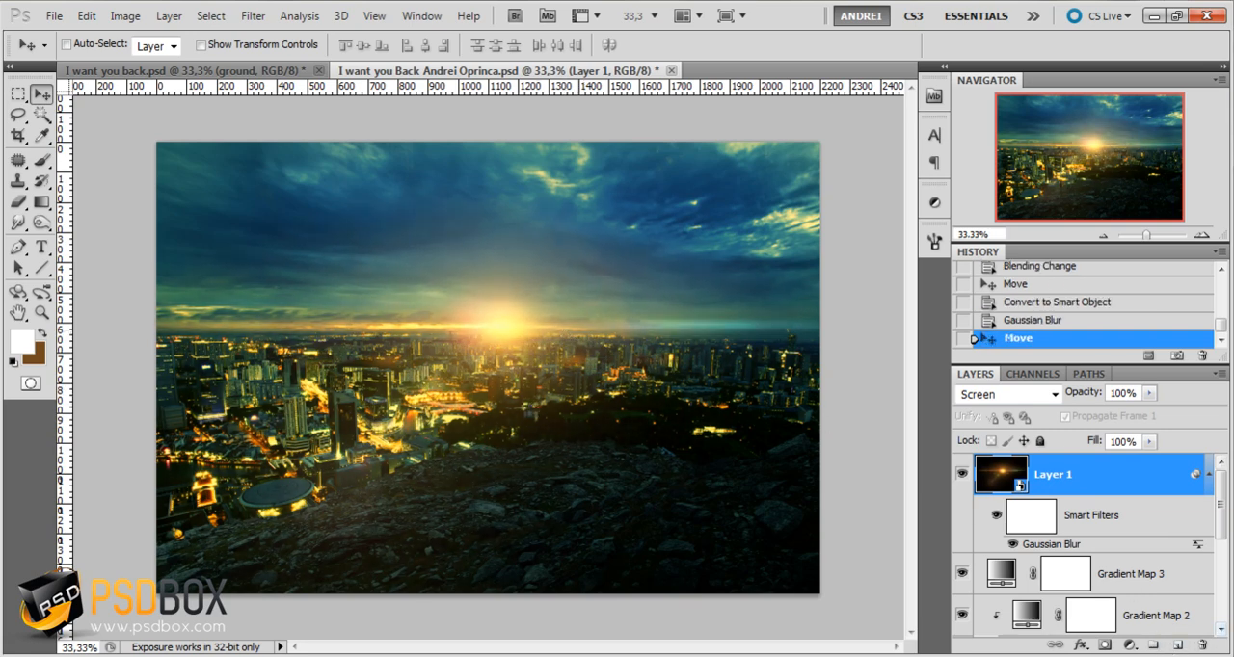
Add a Hue/Saturation adjustment clipped to the flare layer and set its Hue to -11
{"action": "left_click", "coordinate": [1134, 647]}
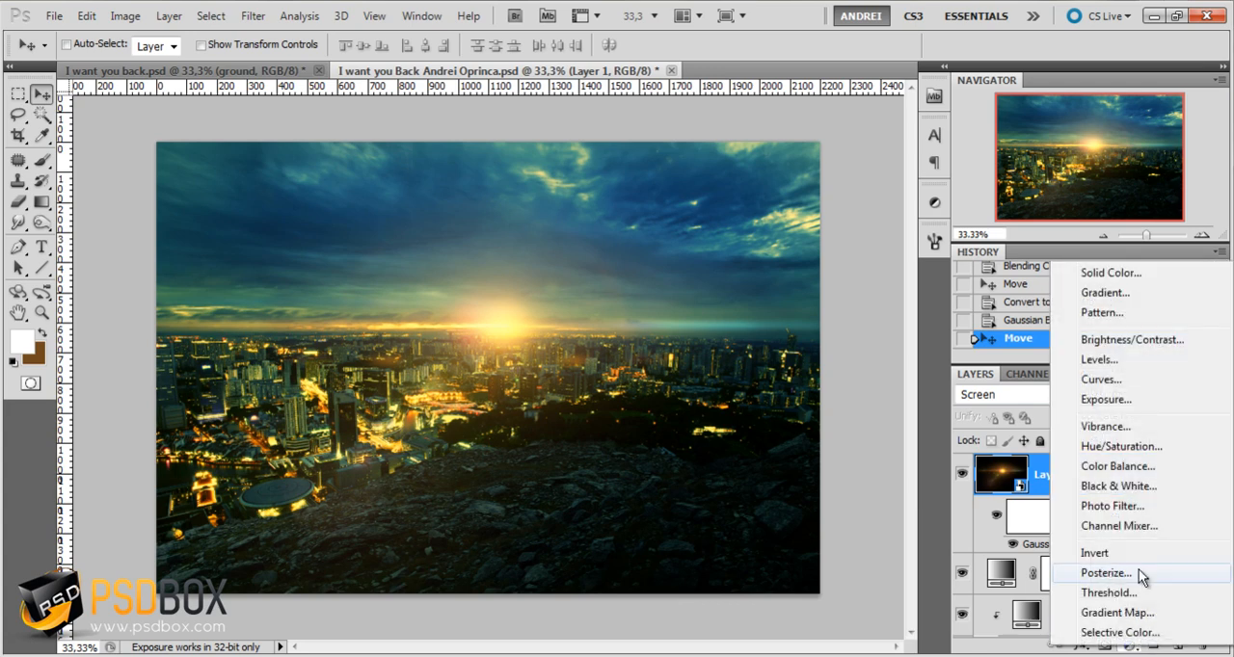
{"action": "left_click", "coordinate": [1128, 443]}
{"action": "left_click", "coordinate": [1135, 494], "text": "alt"}
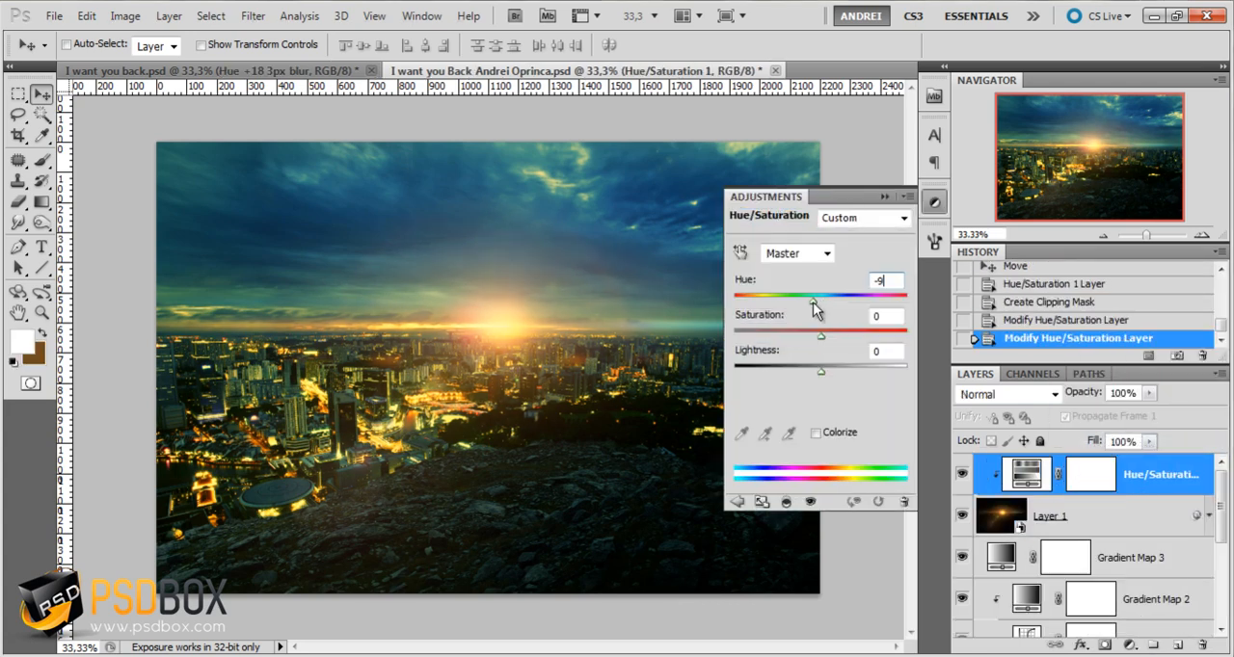
{"action": "left_click_drag", "start_coordinate": [814, 303], "coordinate": [813, 304]}
{"action": "left_click_drag", "start_coordinate": [888, 281], "coordinate": [861, 287]}
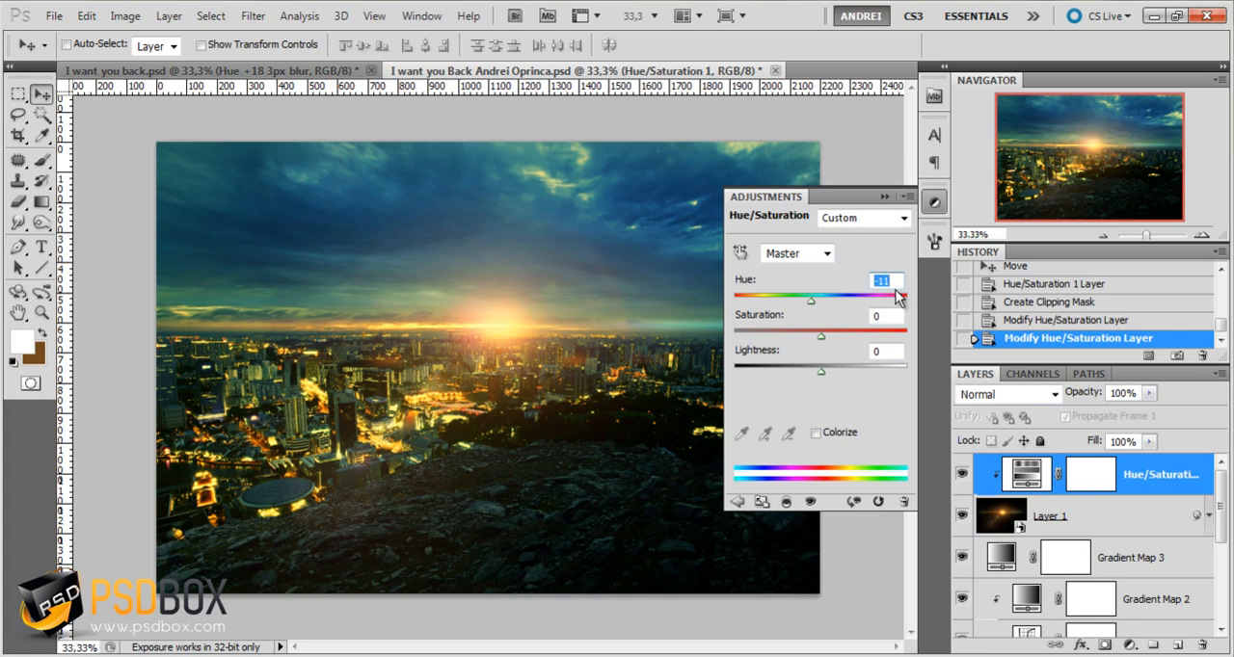
{"action": "left_click", "coordinate": [883, 197]}
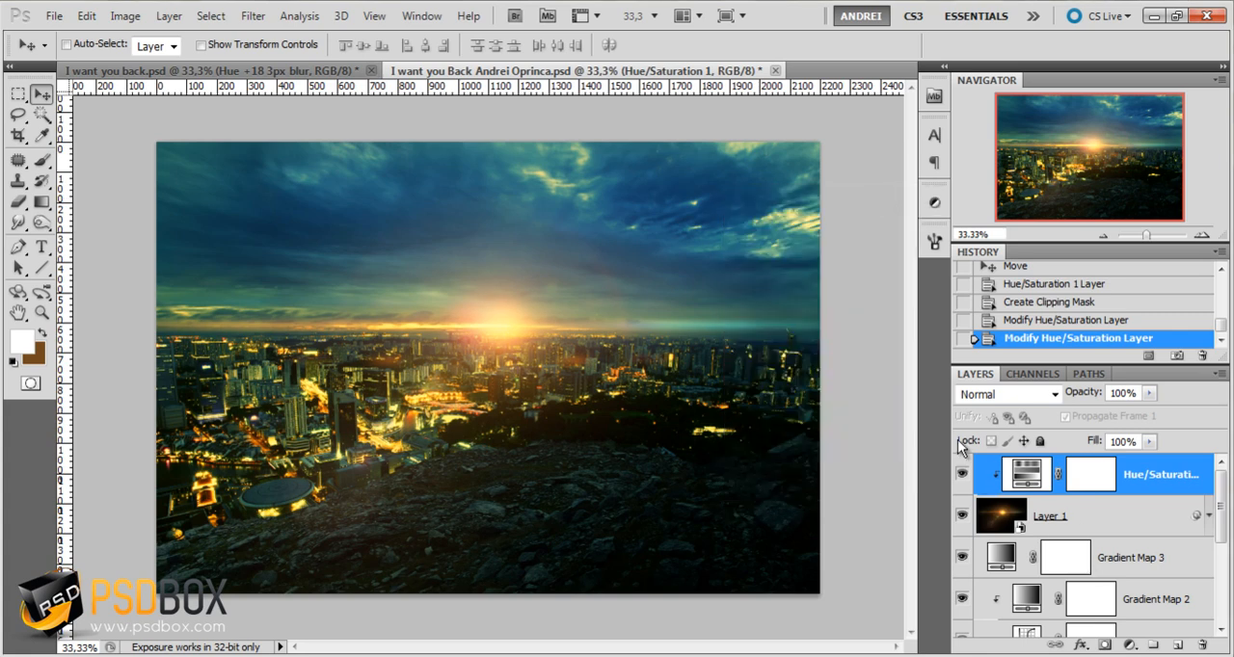
Compare the scene with and without the hue adjustment and the flare, and try out a different layer opacity
{"action": "left_click", "coordinate": [962, 474]}
{"action": "left_click", "coordinate": [961, 473]}
{"action": "left_click", "coordinate": [963, 517]}
{"action": "left_click", "coordinate": [965, 518]}
{"action": "left_click", "coordinate": [1150, 394]}
{"action": "mouse_move", "coordinate": [1157, 404]}
{"action": "left_mouse_down"}
{"action": "mouse_move", "coordinate": [1094, 413]}
{"action": "mouse_move", "coordinate": [1153, 412]}
{"action": "left_mouse_up"}
{"action": "left_click", "coordinate": [1137, 517]}
{"action": "left_click", "coordinate": [1149, 394]}
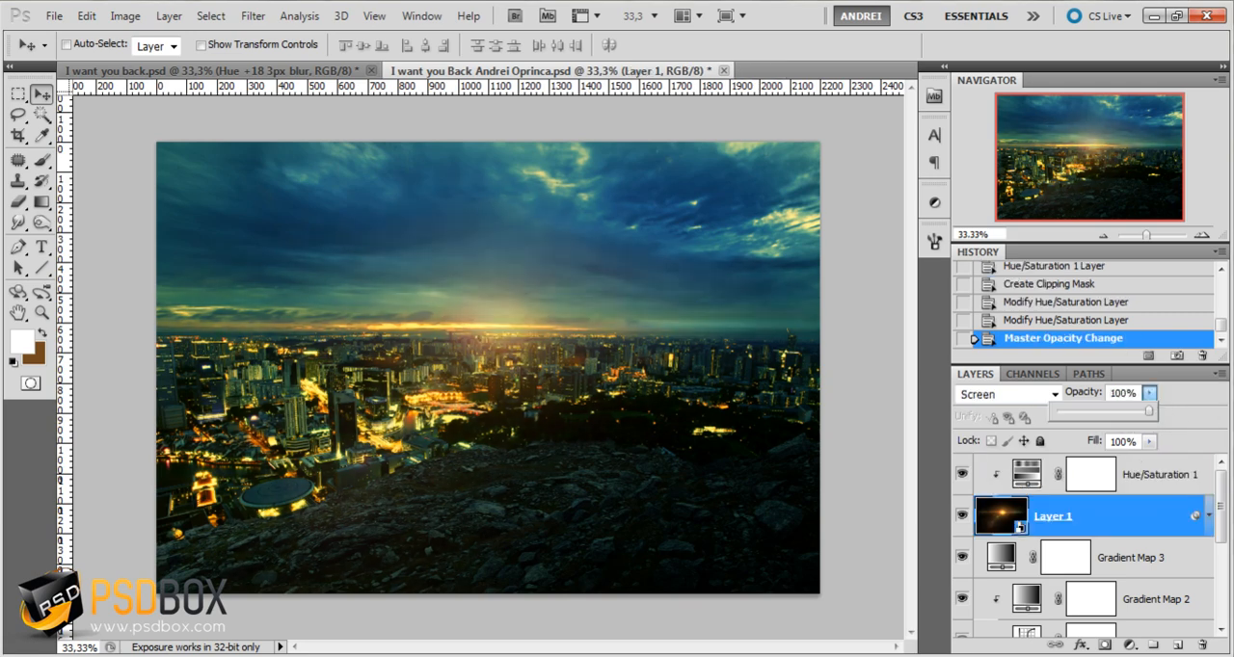
{"action": "left_click", "coordinate": [1132, 513]}
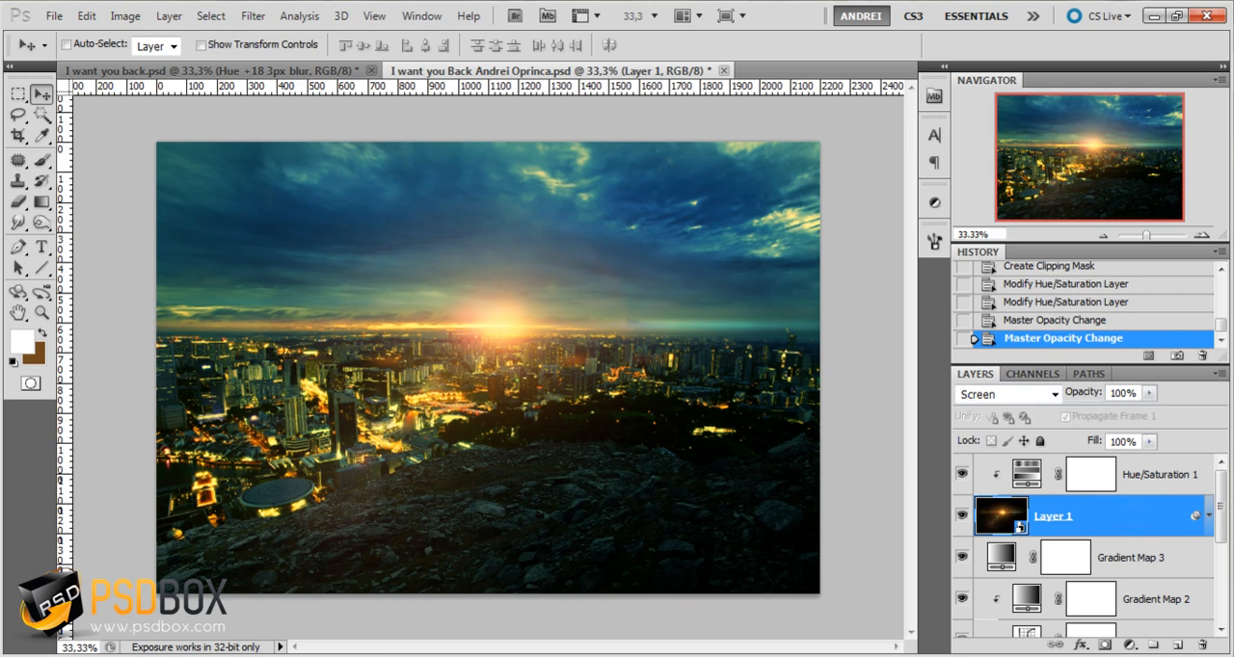
Open the woman image from the Stock folder in Photoshop and inspect her head and shoulders up close
{"action": "left_click", "coordinate": [1154, 16]}
{"action": "left_click", "coordinate": [1087, 157]}
{"action": "right_click", "coordinate": [1087, 154]}
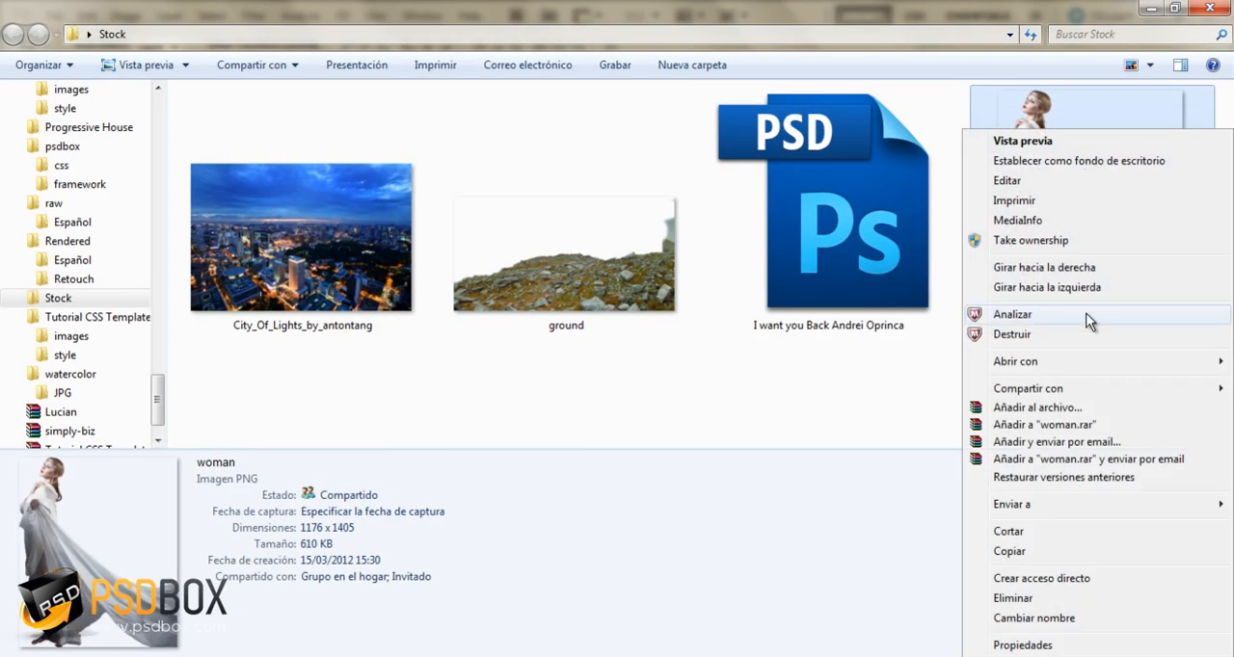
{"action": "mouse_move", "coordinate": [1058, 366]}
{"action": "left_click", "coordinate": [827, 364]}
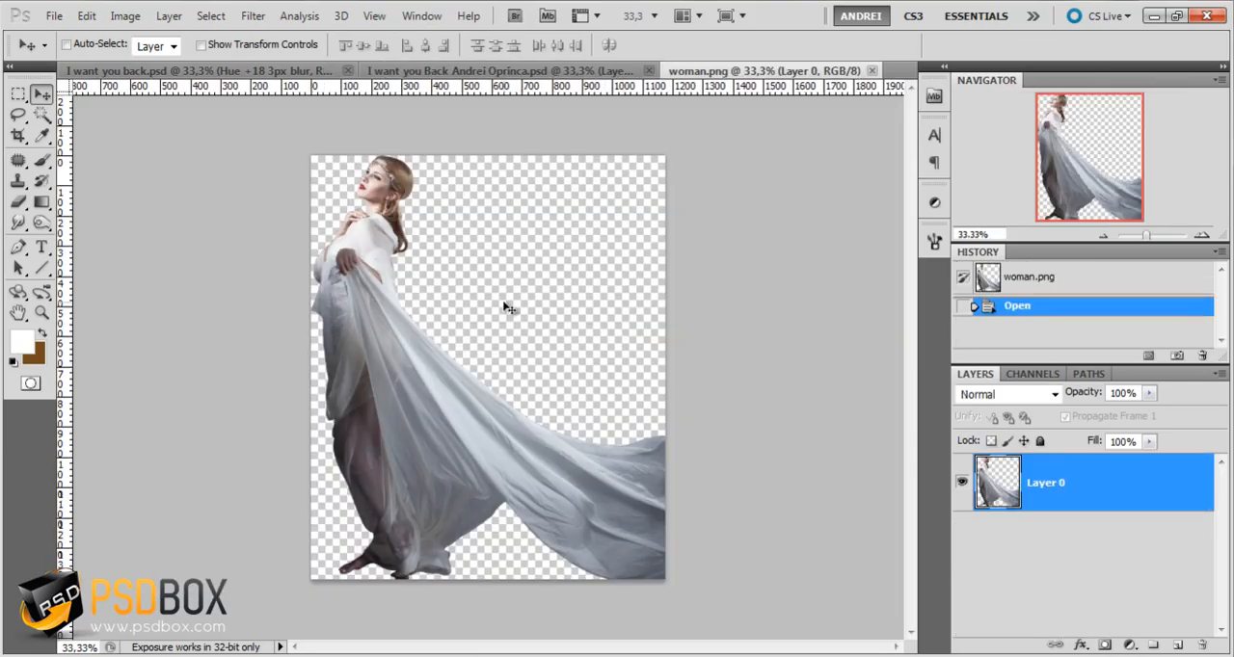
{"action": "scroll", "coordinate": [358, 158], "scroll_direction": "up", "scroll_amount": 4}
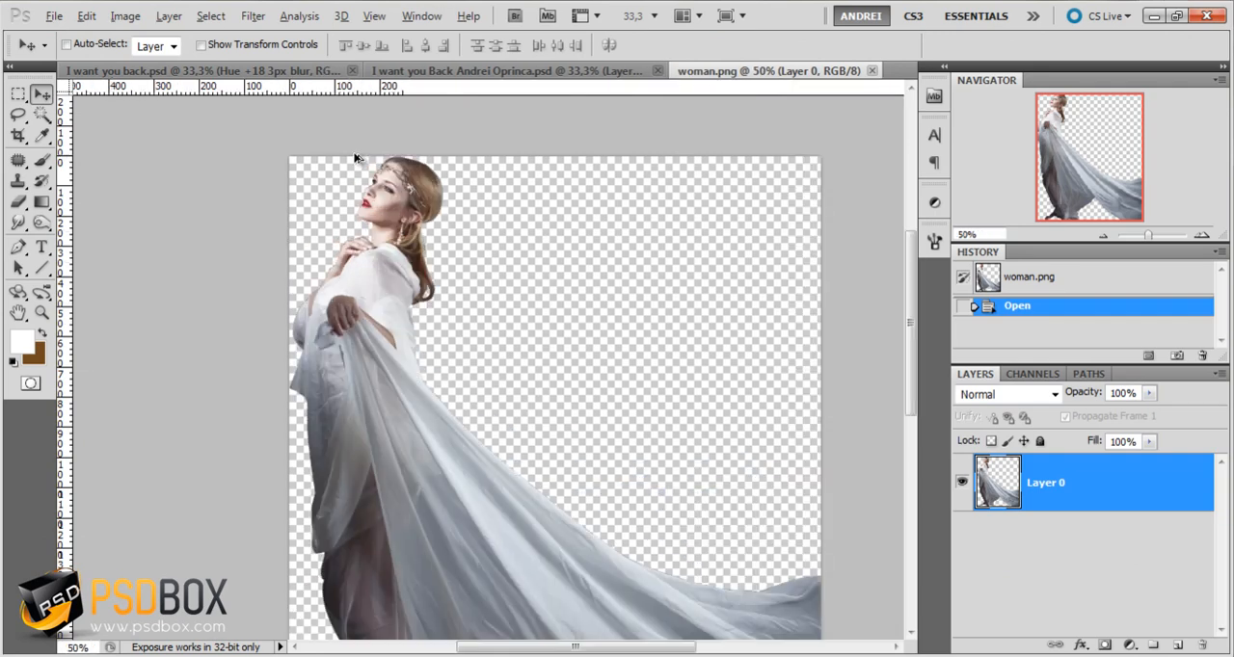
{"action": "scroll", "coordinate": [540, 415], "scroll_direction": "up", "scroll_amount": 5}
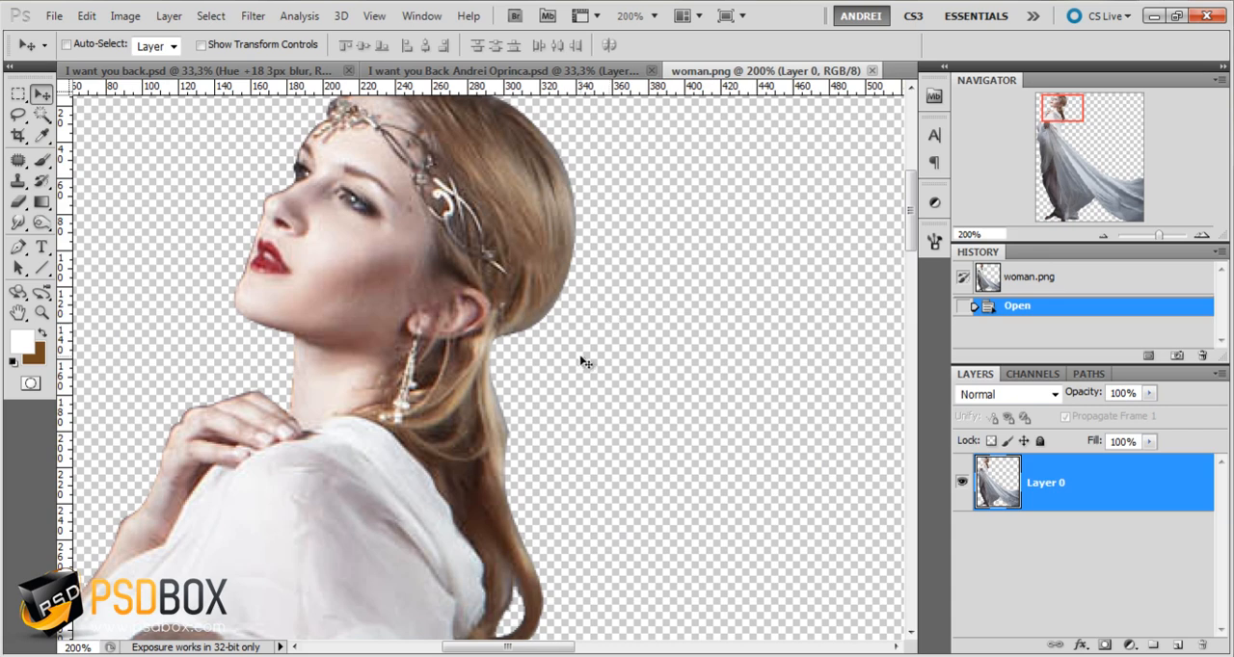
{"action": "scroll", "coordinate": [289, 308], "scroll_direction": "down", "scroll_amount": 5}
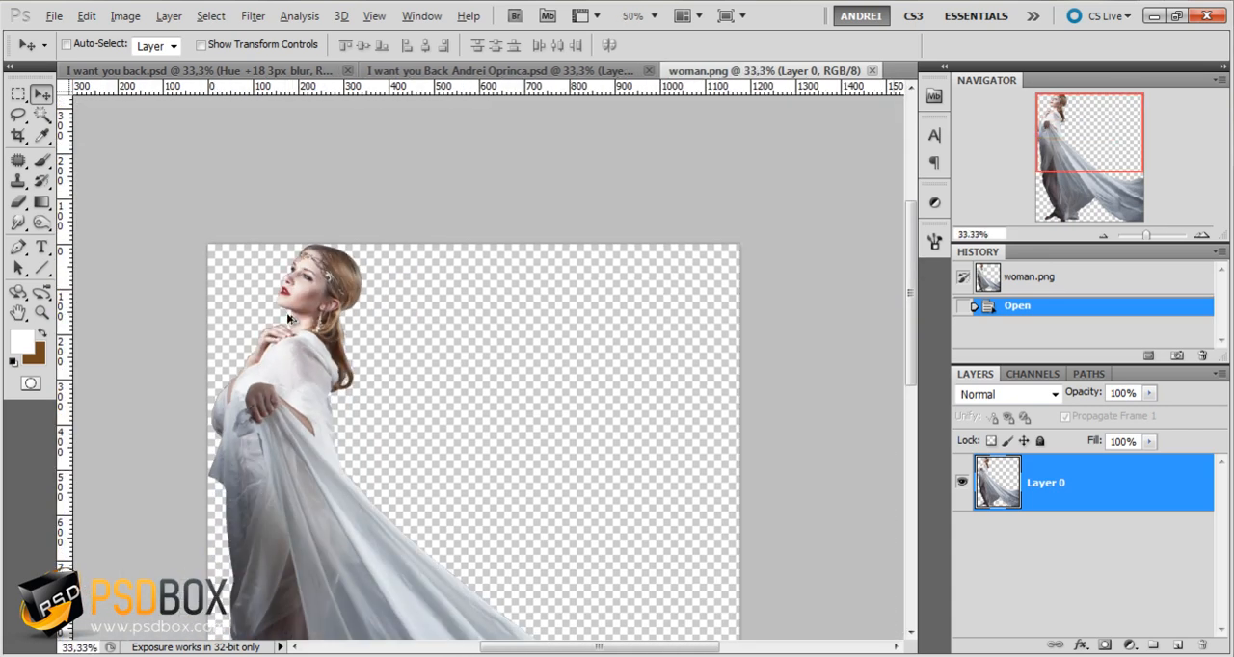
Copy the entire woman image and paste it as a new layer above Hue/Saturation 1 in the city composite
{"action": "scroll", "coordinate": [290, 325], "scroll_direction": "up", "scroll_amount": 1}
{"action": "key", "text": "ctrl+a"}
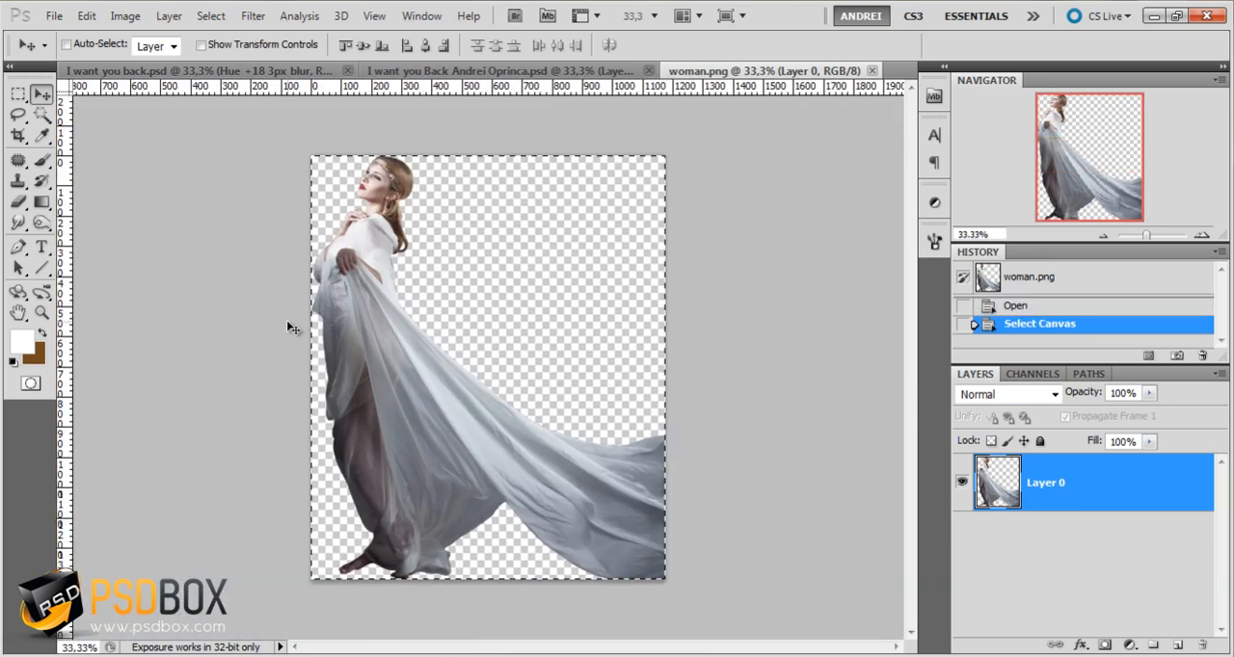
{"action": "left_click", "coordinate": [86, 15]}
{"action": "left_click", "coordinate": [151, 135]}
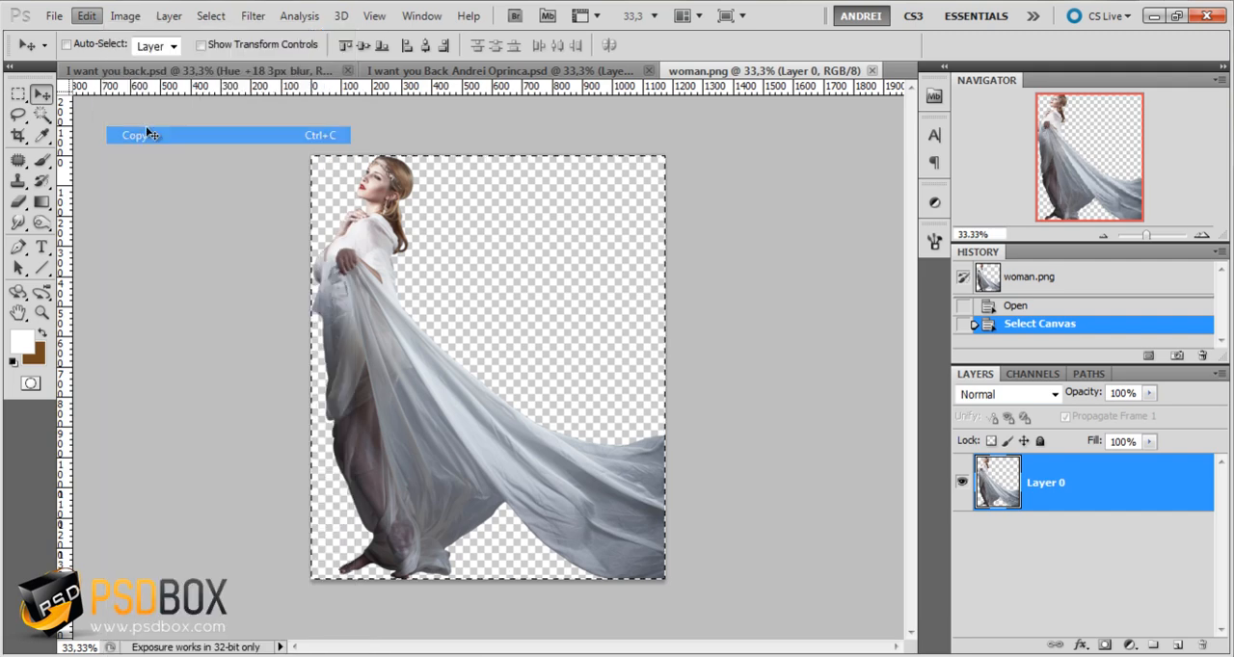
{"action": "left_click", "coordinate": [453, 71]}
{"action": "left_click", "coordinate": [1112, 481]}
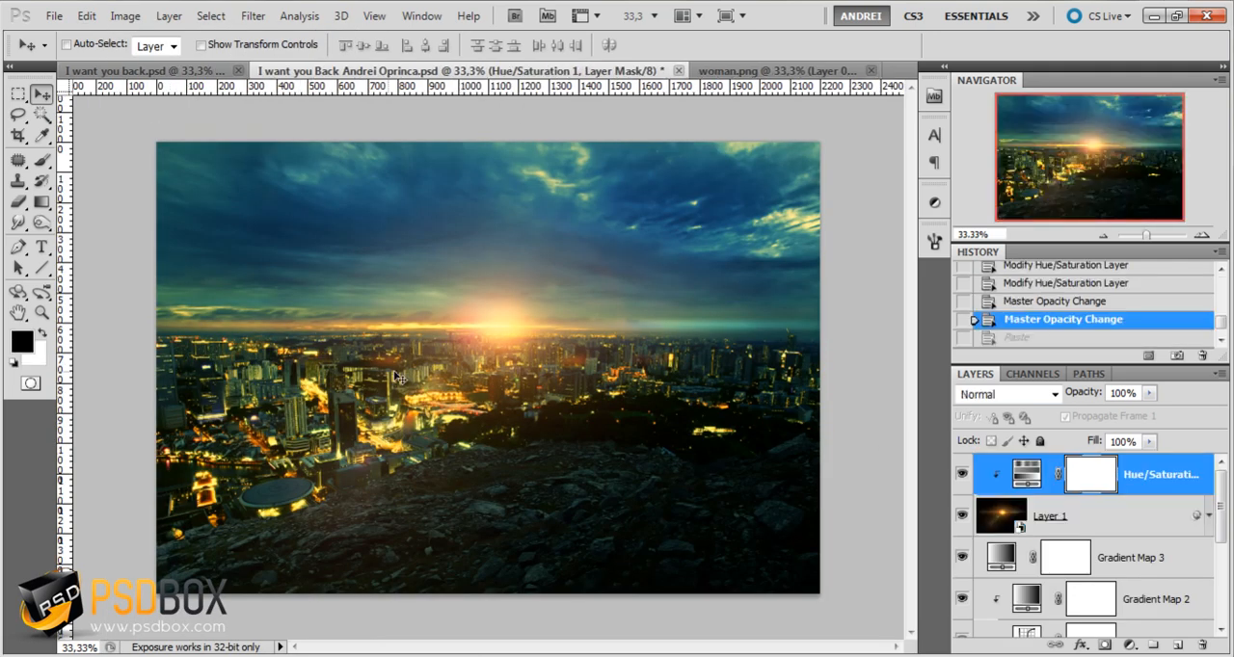
{"action": "key", "text": "ctrl+v"}
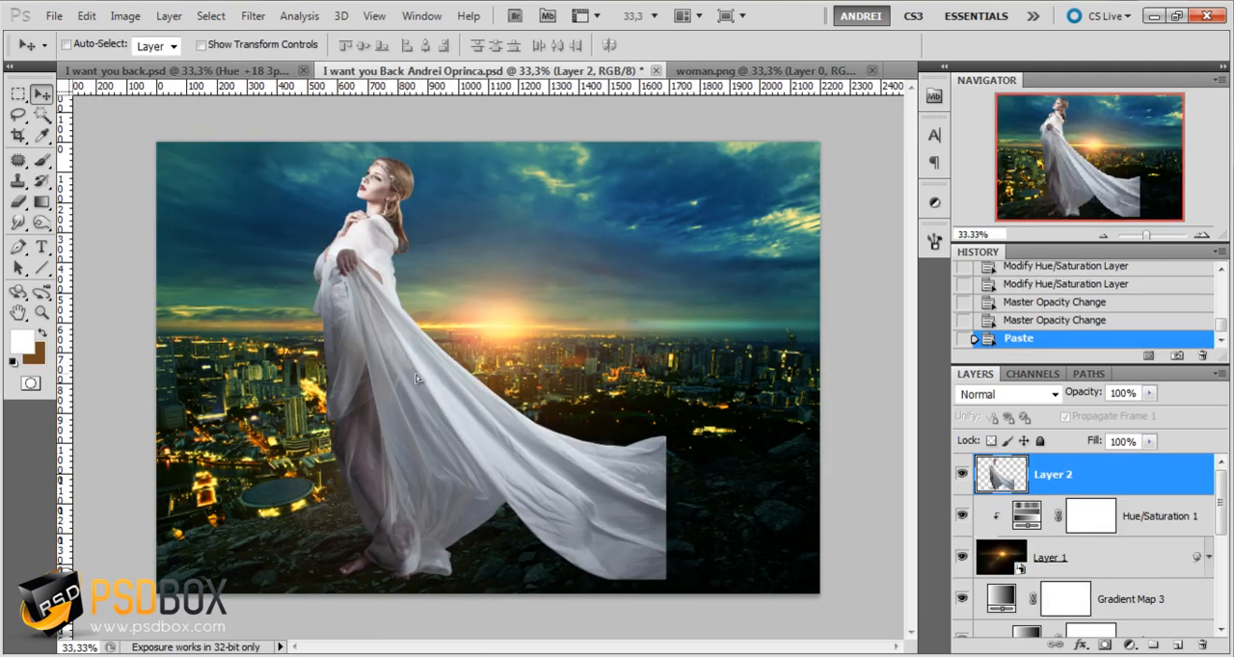
Scale the woman to about 88% and place her on the rocky ground just beside the sun, with her dress reaching the canvas edge
{"action": "left_click_drag", "start_coordinate": [420, 379], "coordinate": [590, 363]}
{"action": "key", "text": "ctrl+t"}
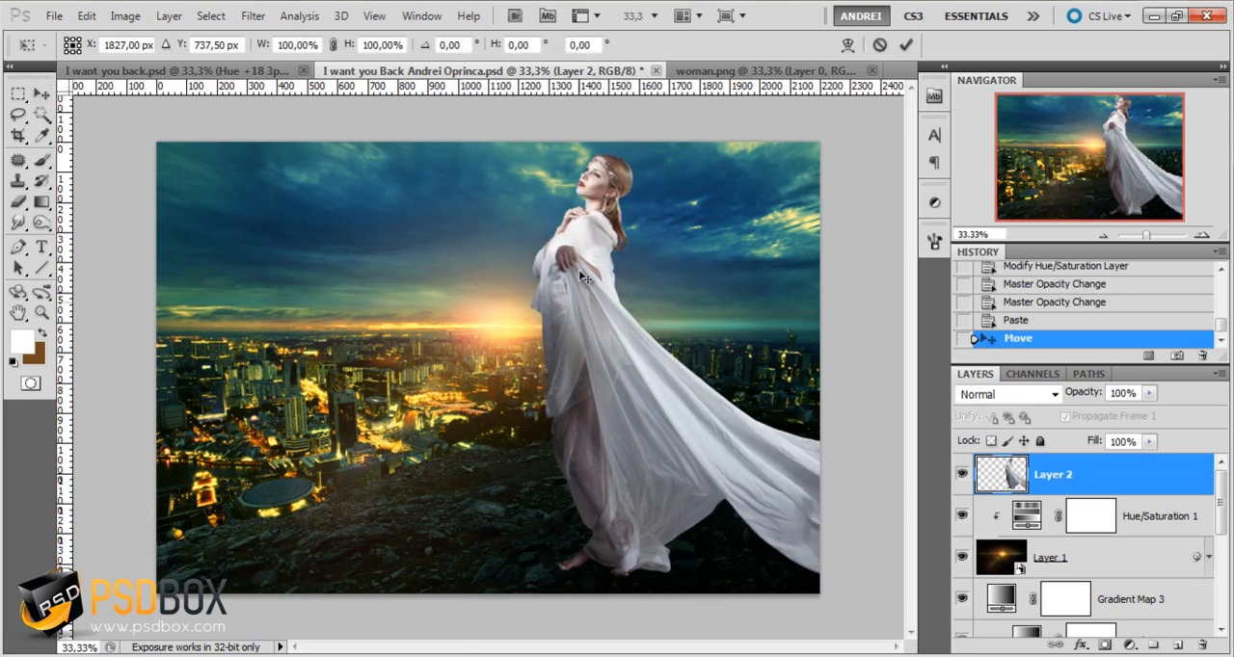
{"action": "left_click_drag", "start_coordinate": [883, 152], "coordinate": [842, 203]}
{"action": "left_click_drag", "start_coordinate": [688, 327], "coordinate": [678, 321]}
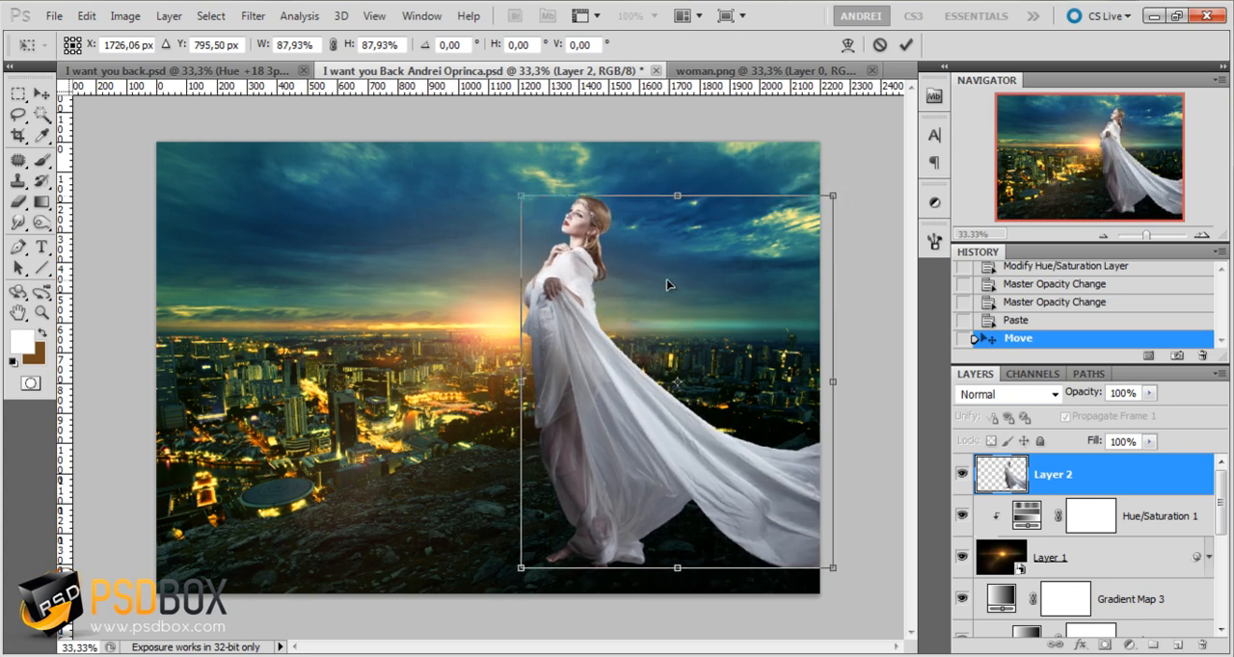
{"action": "key", "text": "Return"}
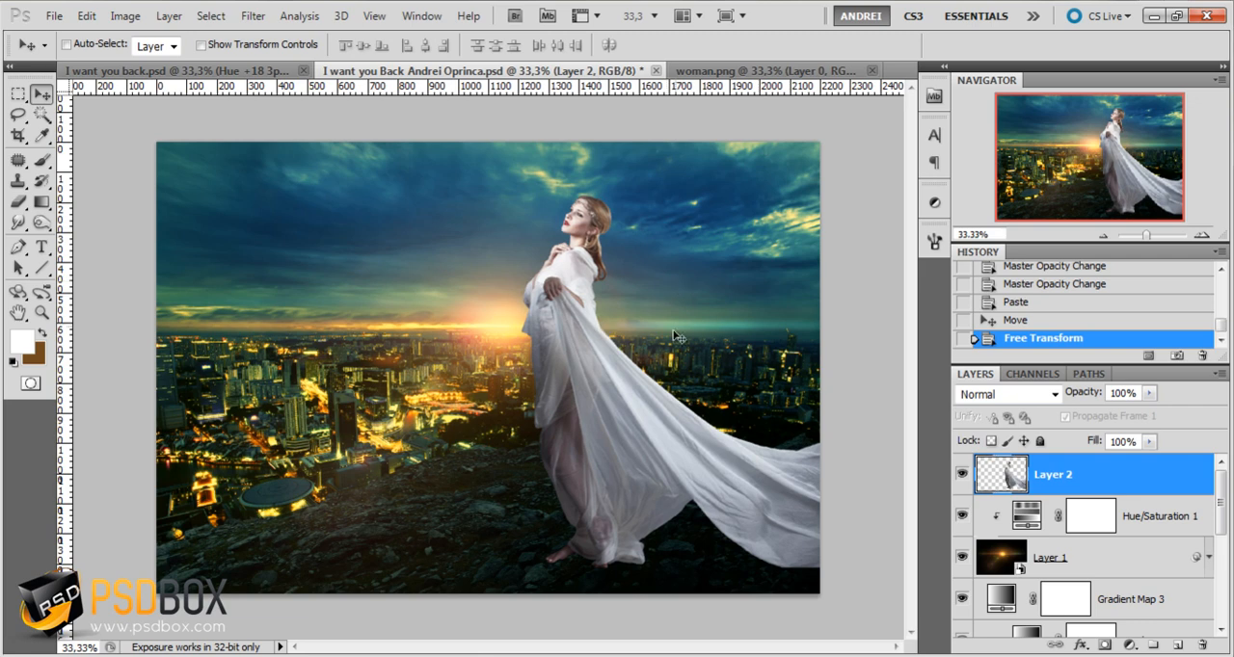
{"action": "mouse_move", "coordinate": [631, 367]}
{"action": "left_mouse_down"}
{"action": "mouse_move", "coordinate": [642, 367]}
{"action": "mouse_move", "coordinate": [626, 371]}
{"action": "left_mouse_up"}
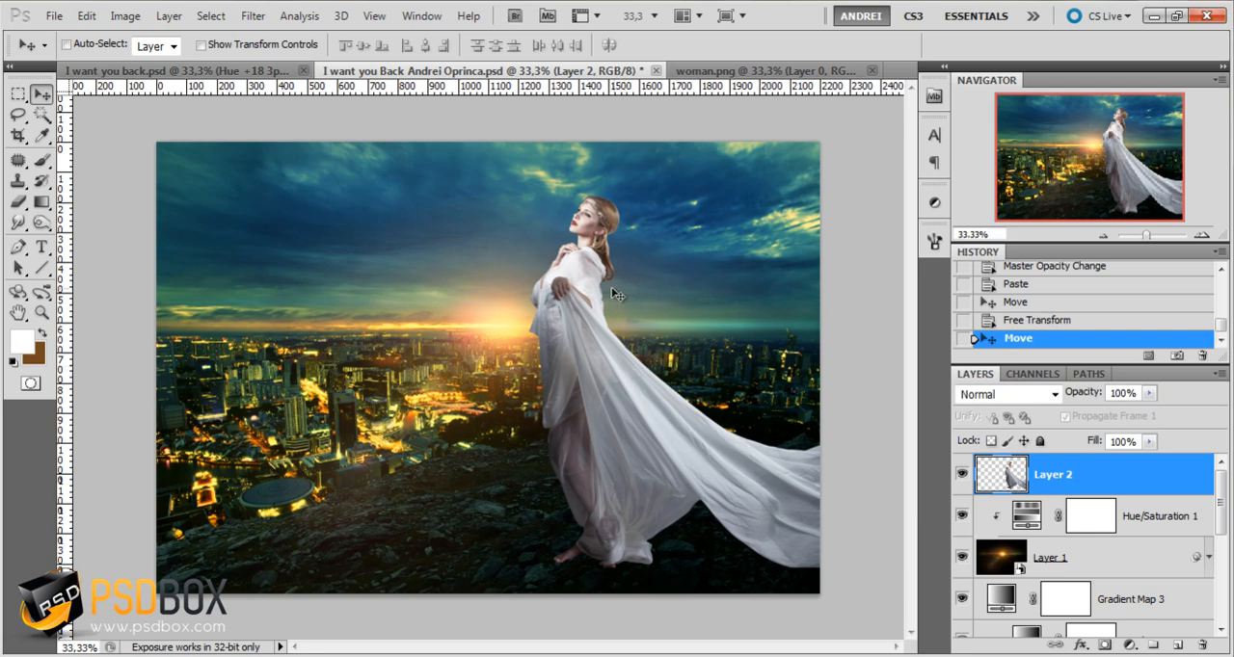
Rename the pasted layer as woman
{"action": "double_click", "coordinate": [1056, 476]}
{"action": "type", "text": "wom"}
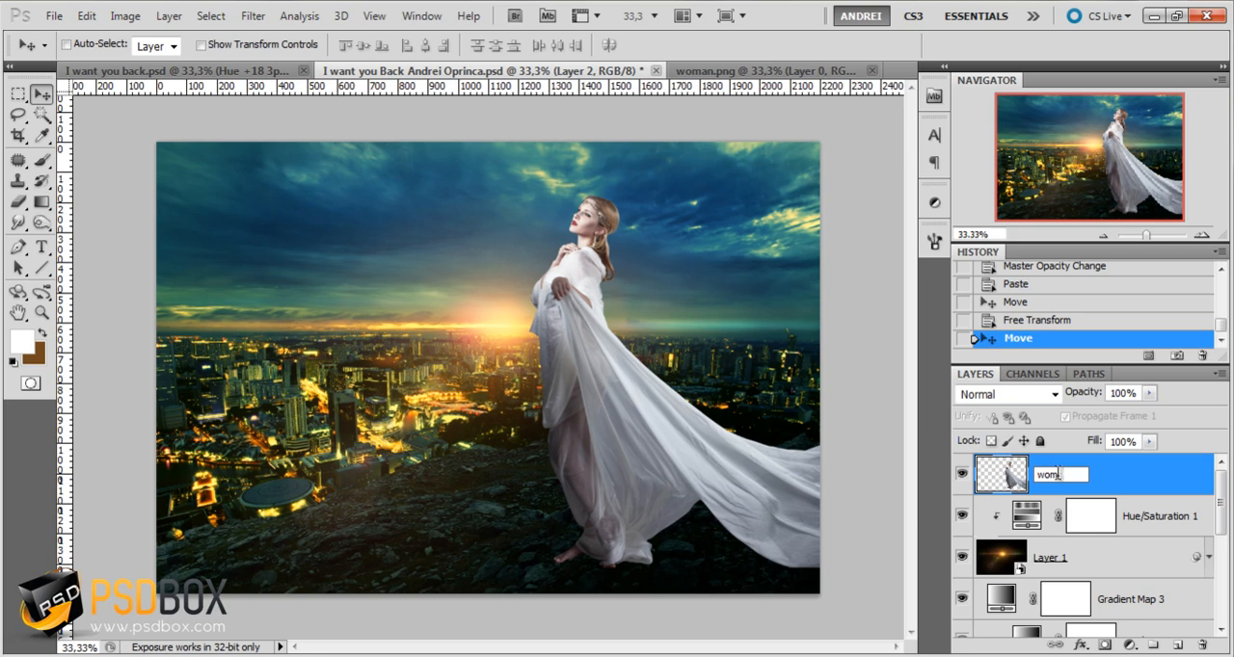
{"action": "type", "text": "an"}
{"action": "key", "text": "Return"}
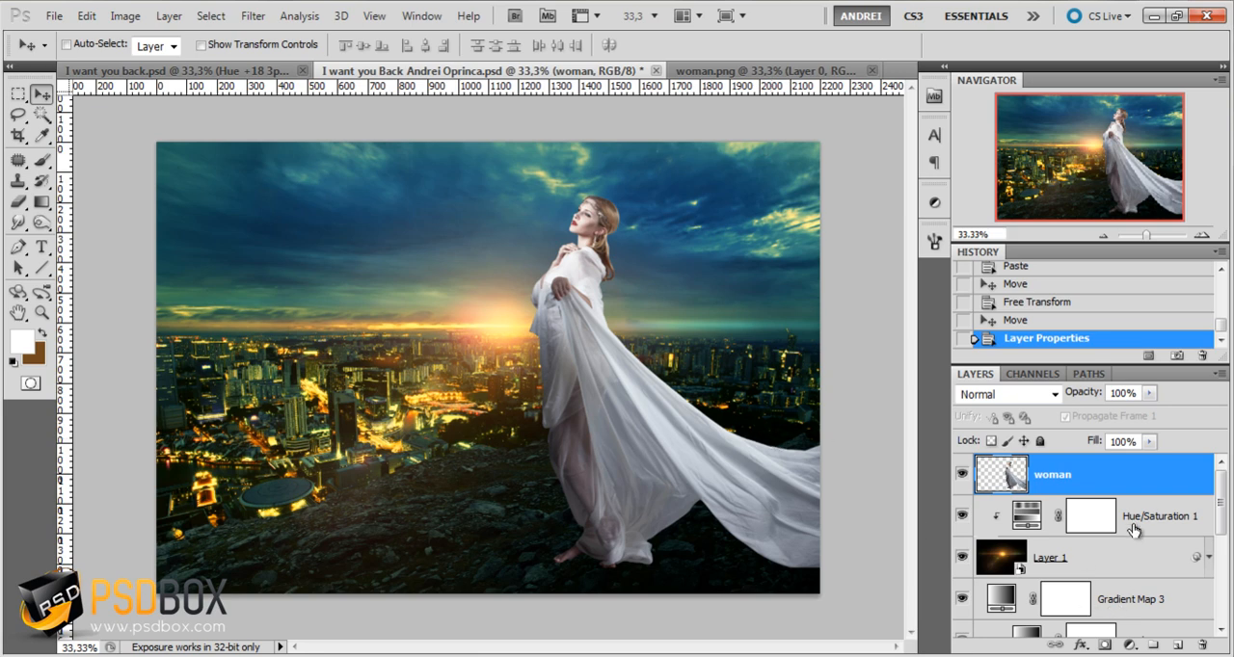
Add a Color Balance adjustment clipped to the woman layer and set its Shadows to 1, 8 and 13
{"action": "left_click", "coordinate": [1129, 645]}
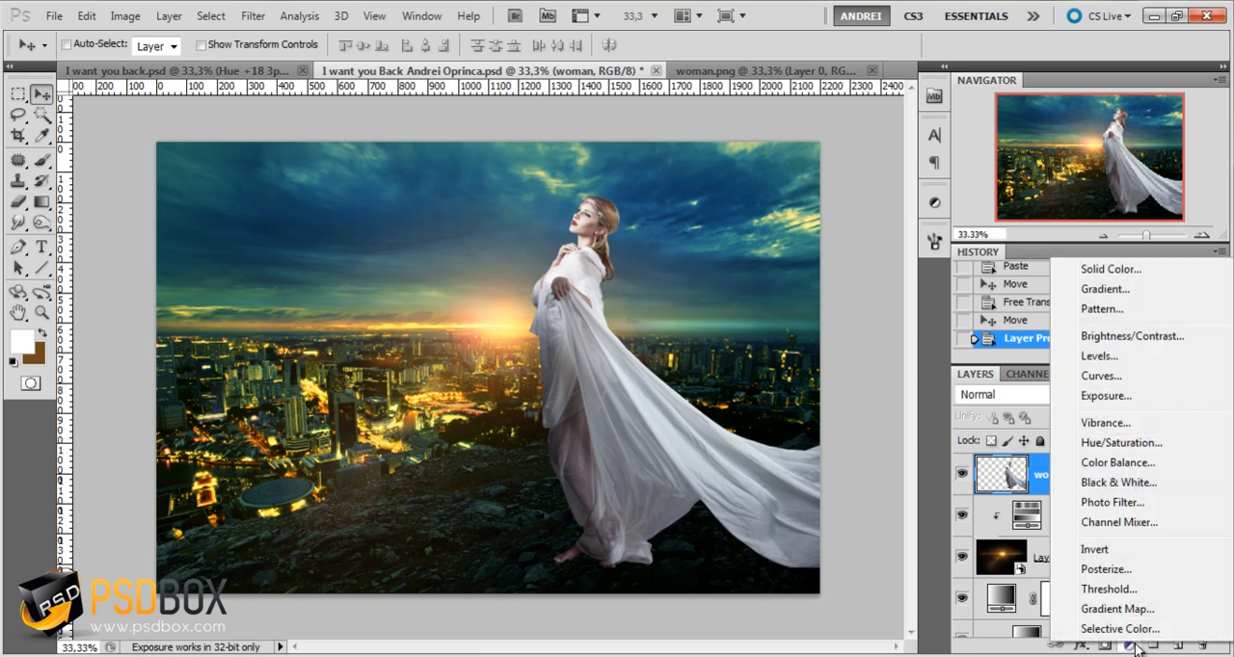
{"action": "left_click", "coordinate": [1133, 464]}
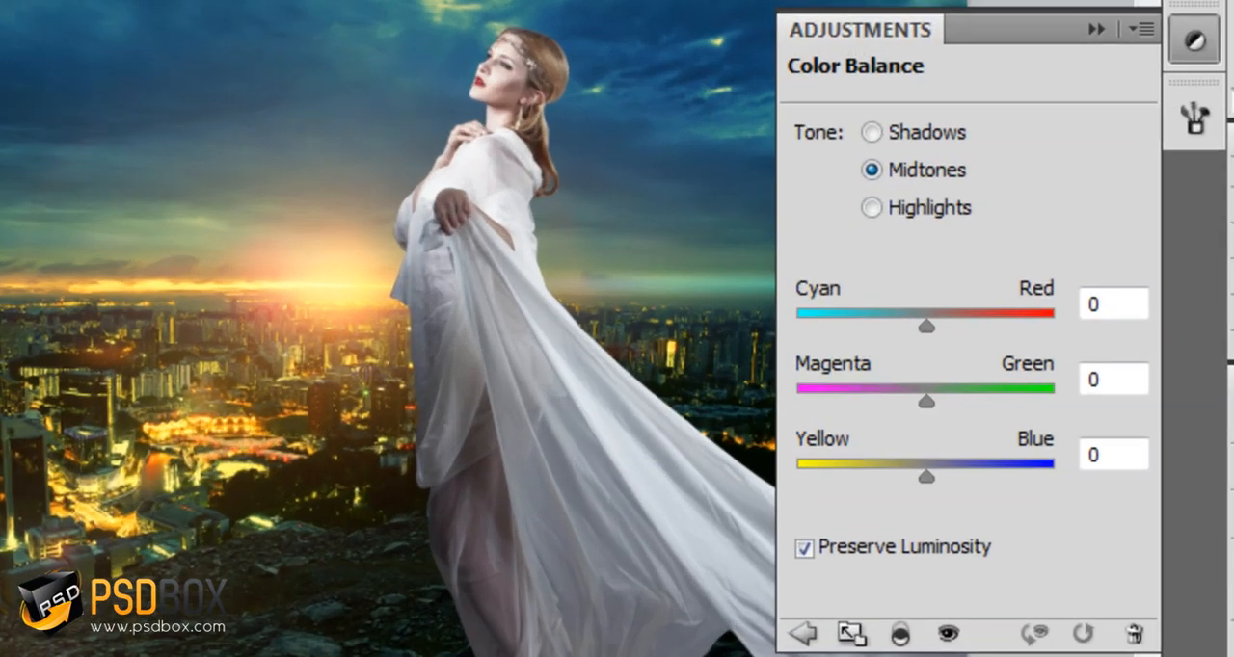
{"action": "left_click", "coordinate": [915, 128]}
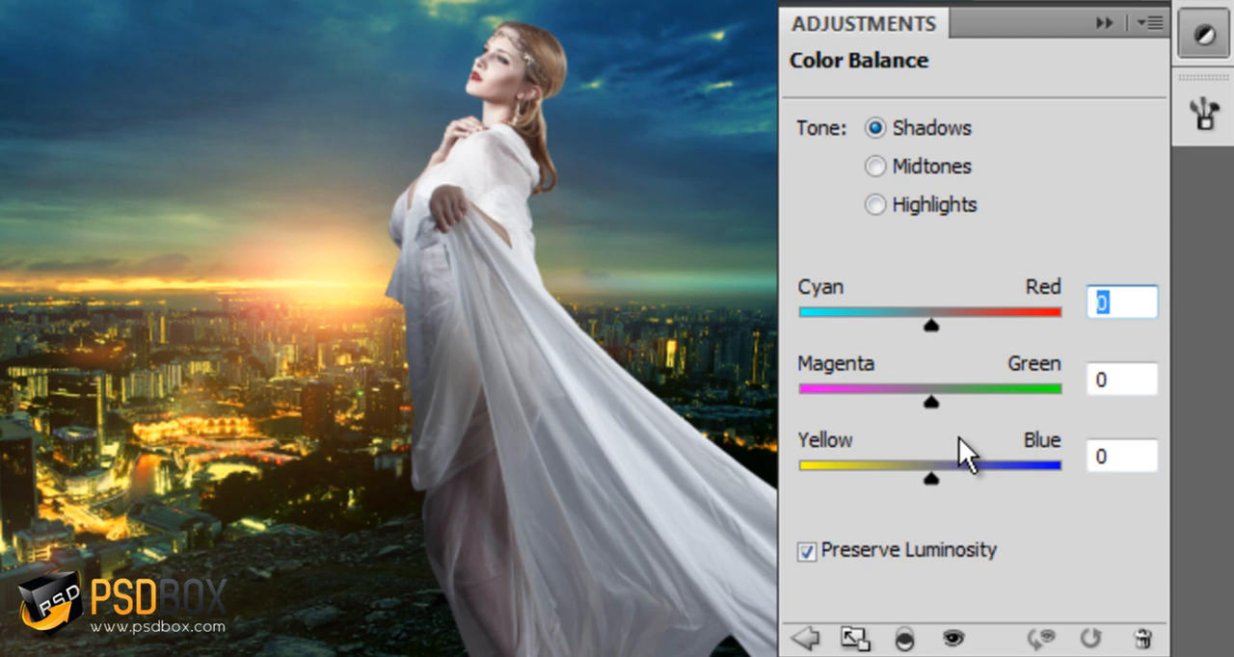
{"action": "type", "text": "1"}
{"action": "key", "text": "Tab"}
{"action": "type", "text": "8"}
{"action": "key", "text": "Tab"}
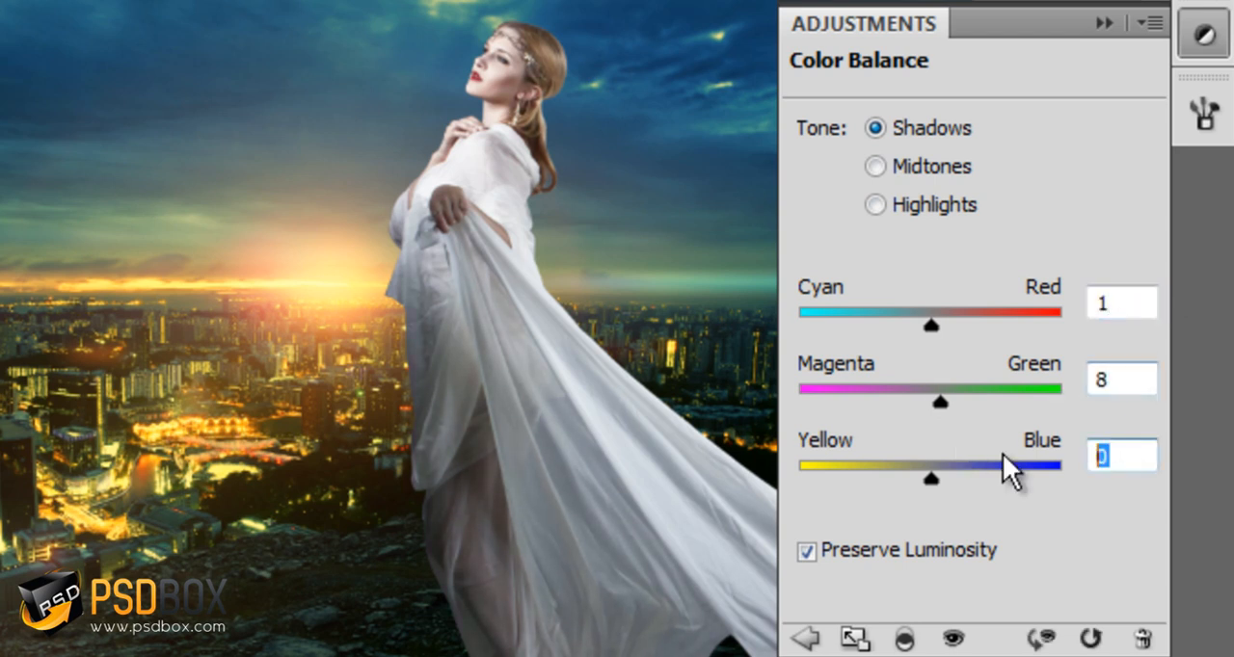
{"action": "type", "text": "13"}
Set the Color Balance Midtones to -12, 31 and 9
{"action": "left_click", "coordinate": [935, 166]}
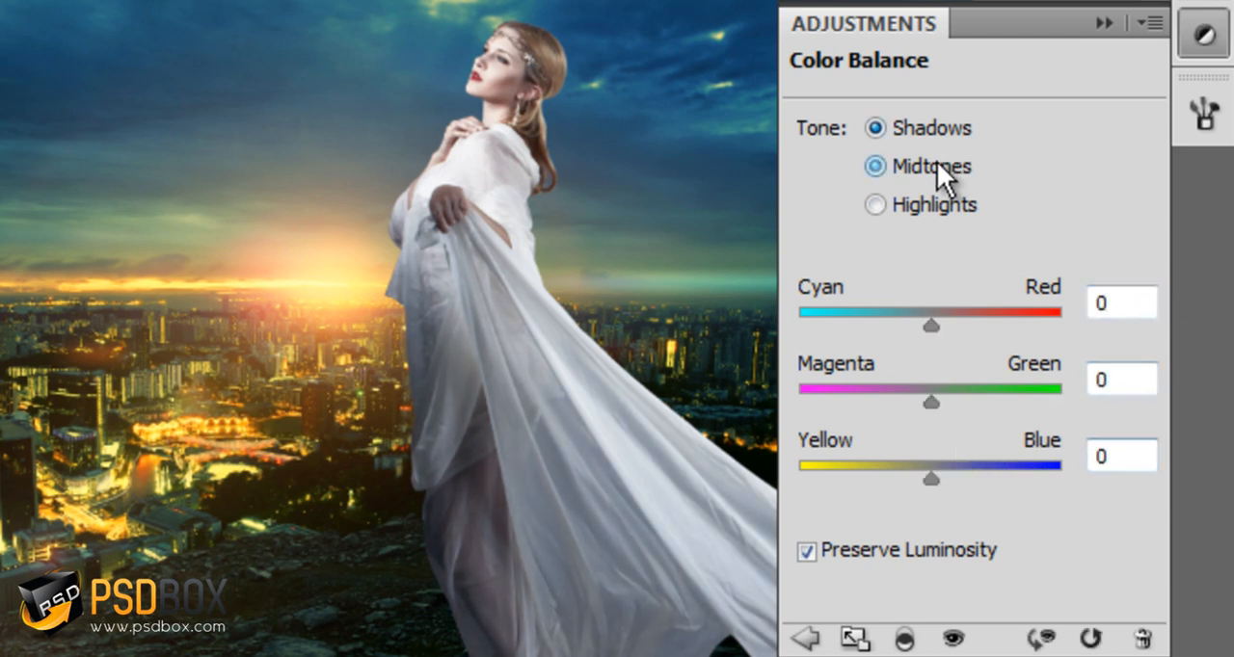
{"action": "left_click", "coordinate": [1114, 297]}
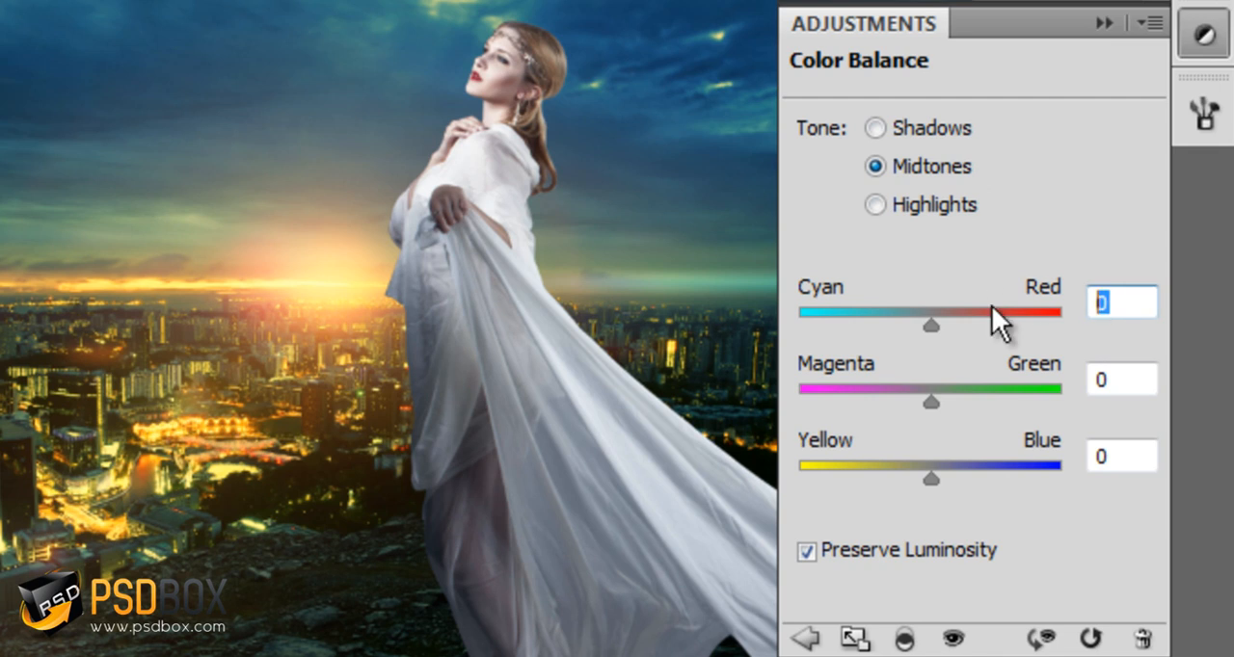
{"action": "type", "text": "-12"}
{"action": "key", "text": "Tab"}
{"action": "type", "text": "31"}
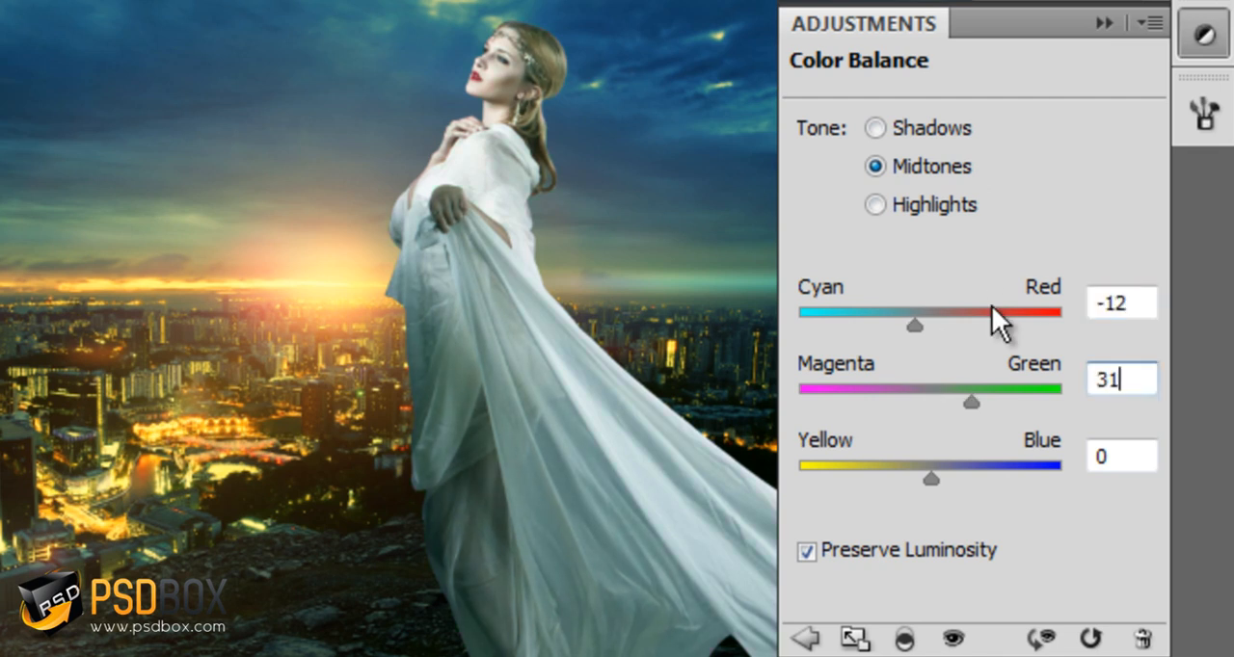
{"action": "key", "text": "Tab"}
{"action": "type", "text": "9"}
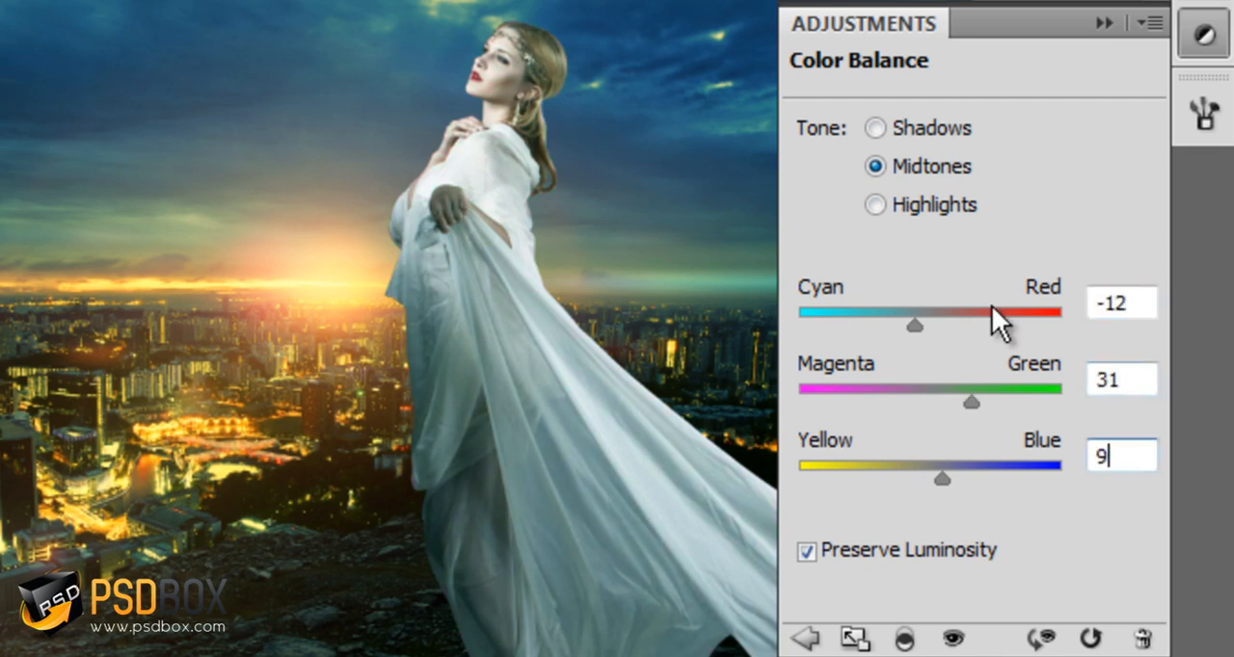
Set the Color Balance Highlights to -1, -2 and -5 and collapse the adjustment settings
{"action": "left_click", "coordinate": [935, 210]}
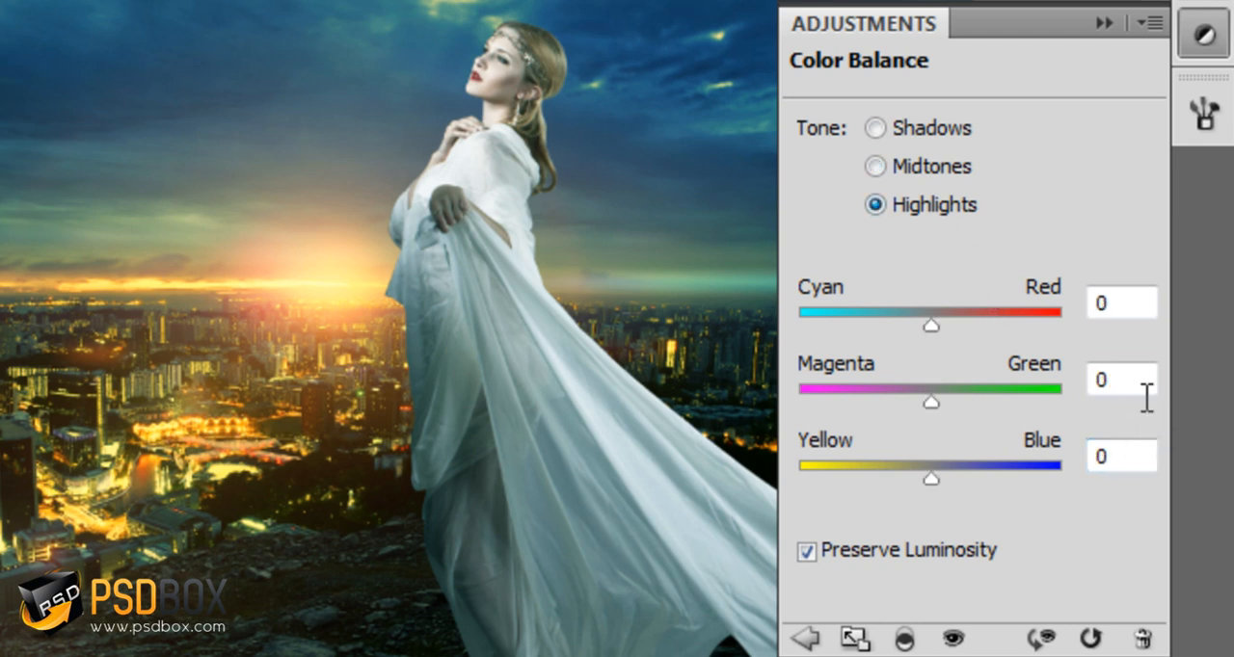
{"action": "left_click_drag", "start_coordinate": [1128, 306], "coordinate": [1021, 301]}
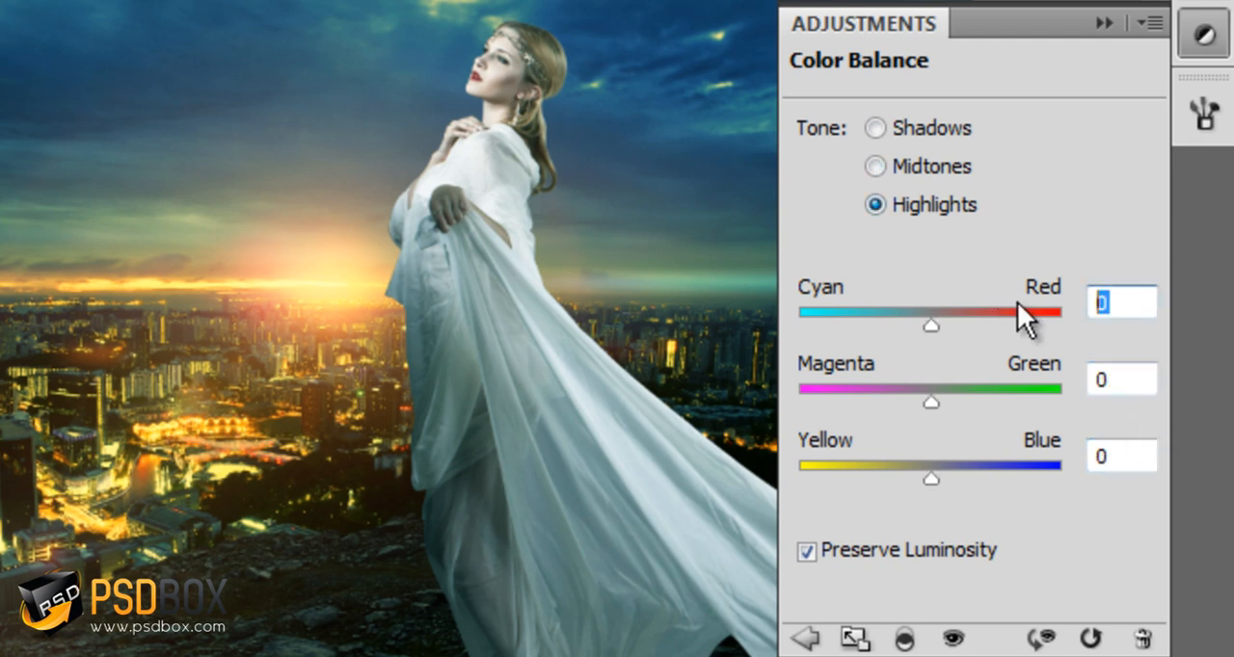
{"action": "type", "text": "-1"}
{"action": "key", "text": "Tab"}
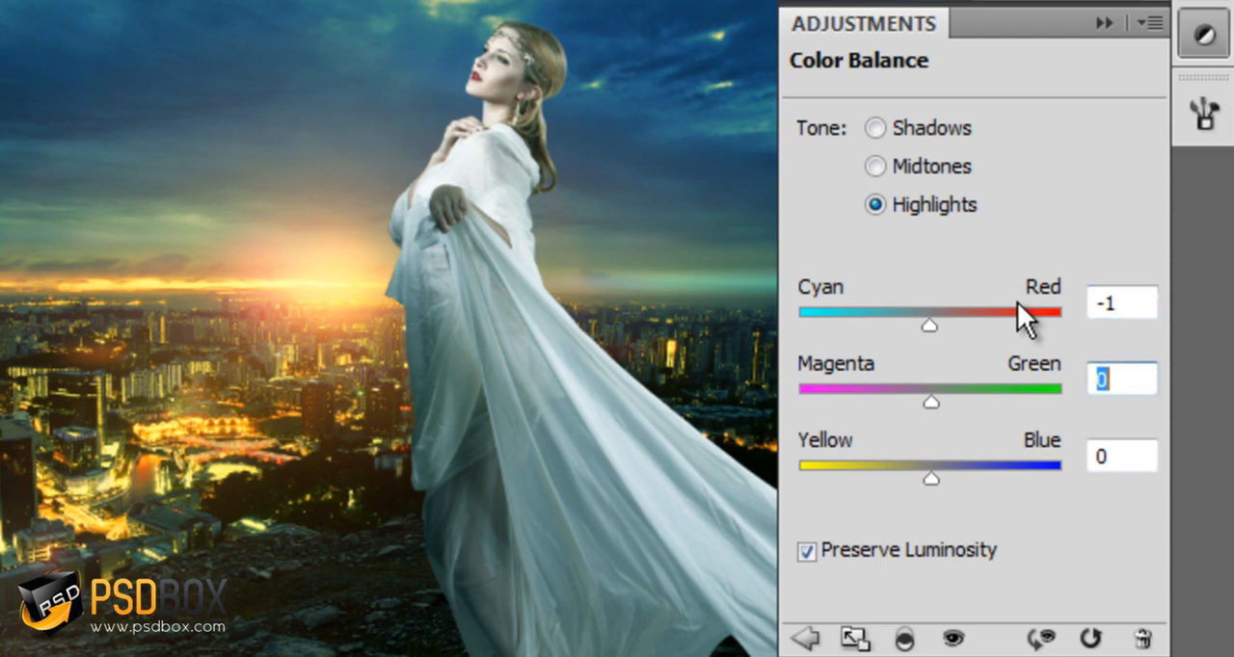
{"action": "type", "text": "-2"}
{"action": "key", "text": "Tab"}
{"action": "type", "text": "-5"}
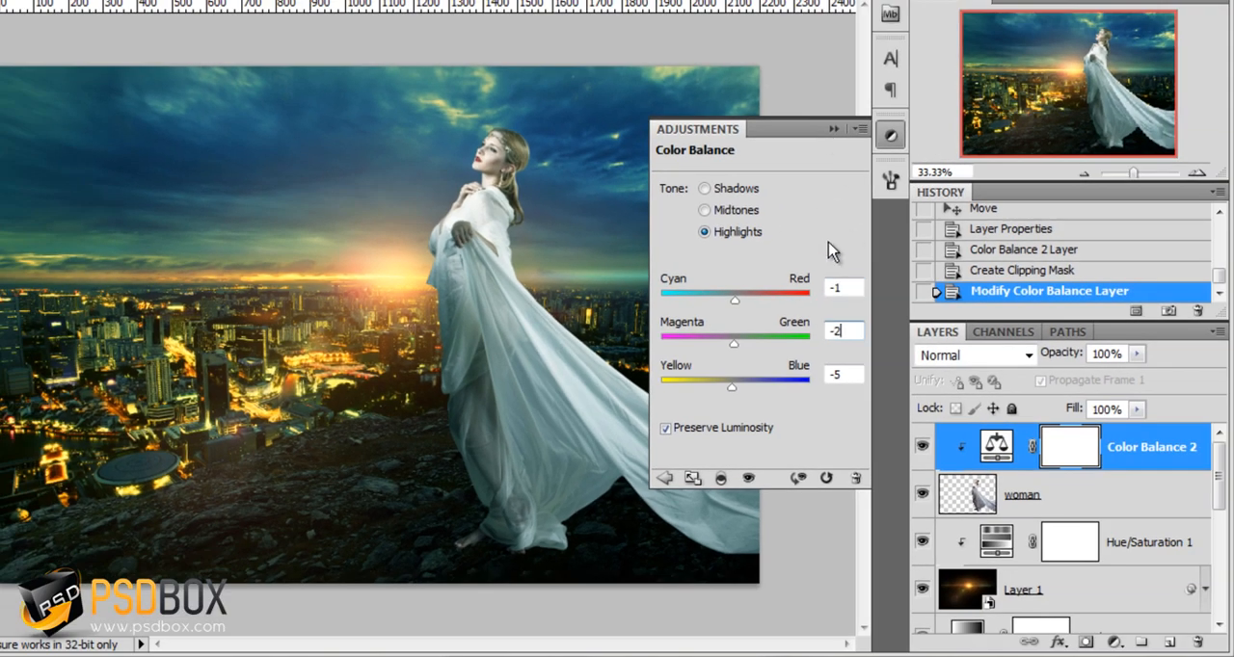
{"action": "left_click", "coordinate": [835, 130]}
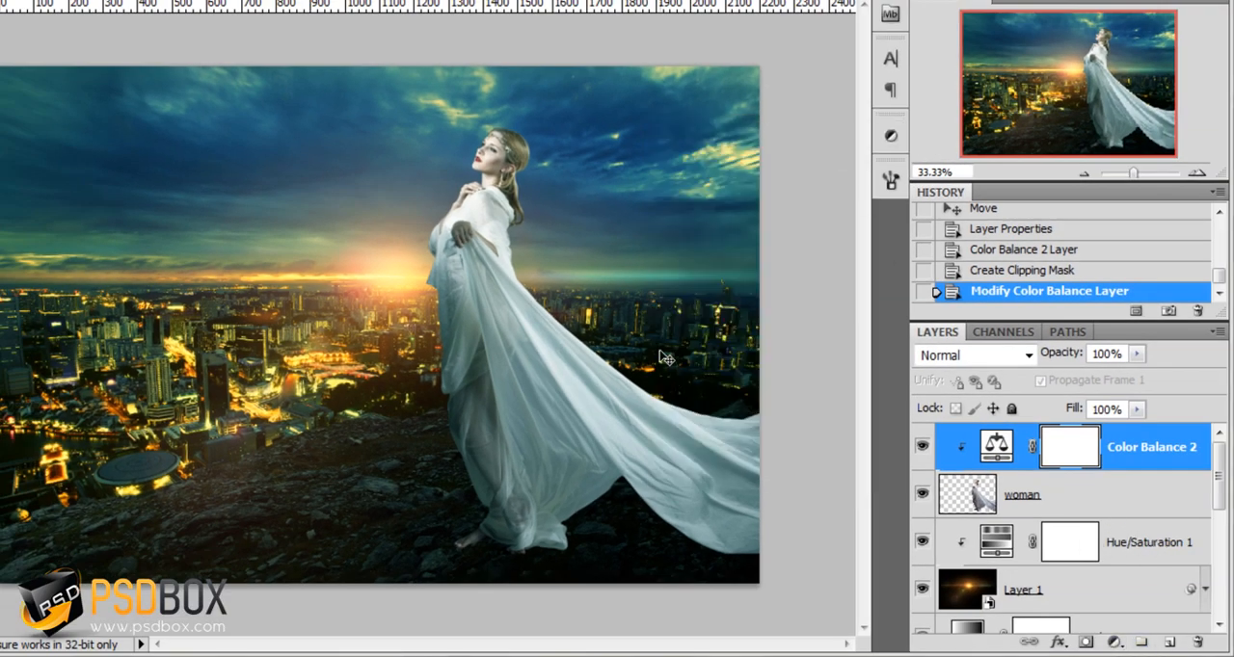
Add a Levels adjustment clipped to the woman layer and set its shadow input level to 8
{"action": "left_click", "coordinate": [1112, 644]}
{"action": "left_click", "coordinate": [1092, 321]}
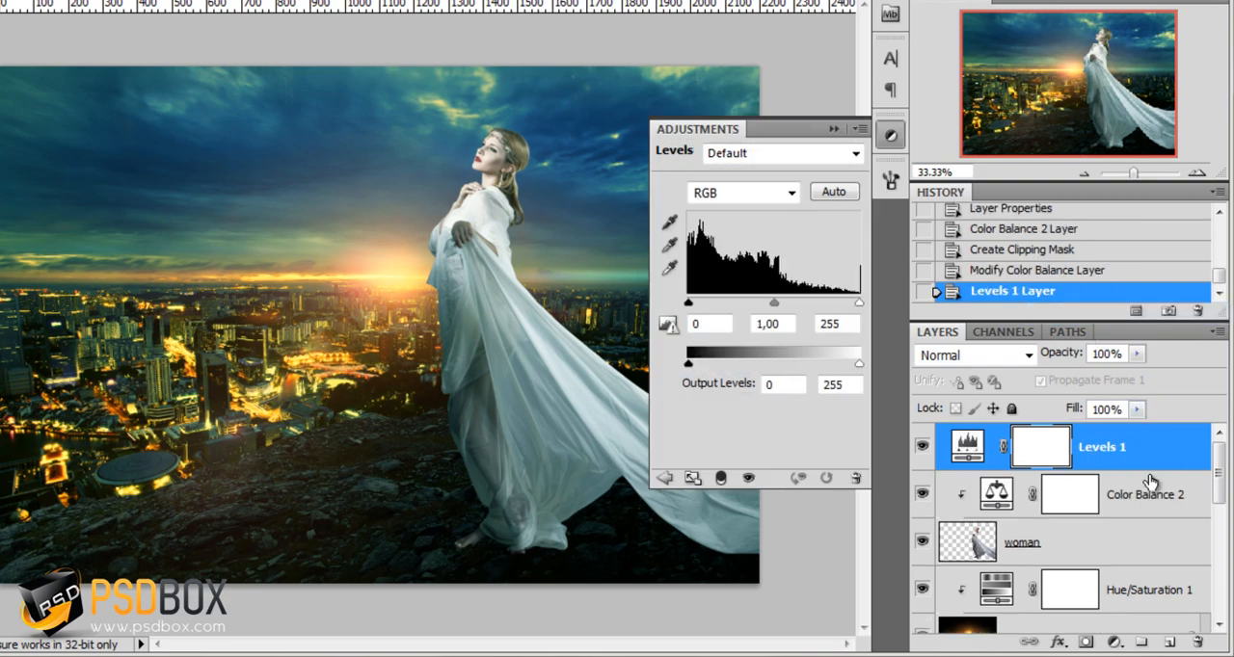
{"action": "left_click", "coordinate": [1160, 470], "text": "alt"}
{"action": "left_click", "coordinate": [715, 323]}
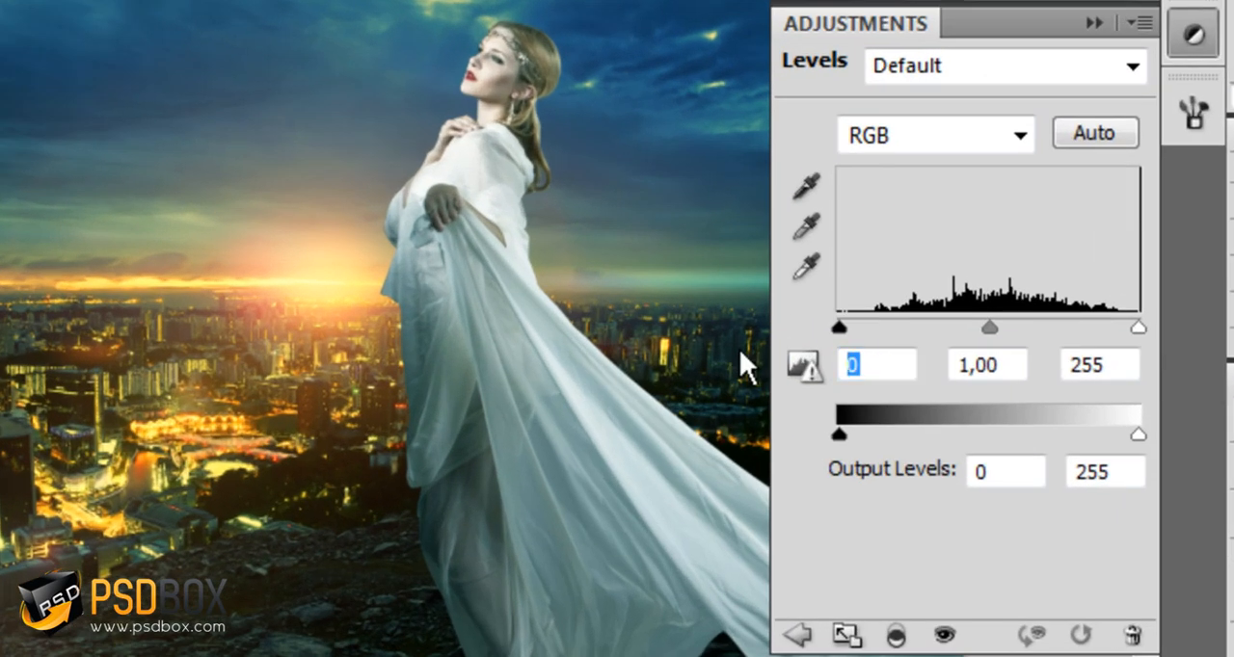
{"action": "type", "text": "8"}
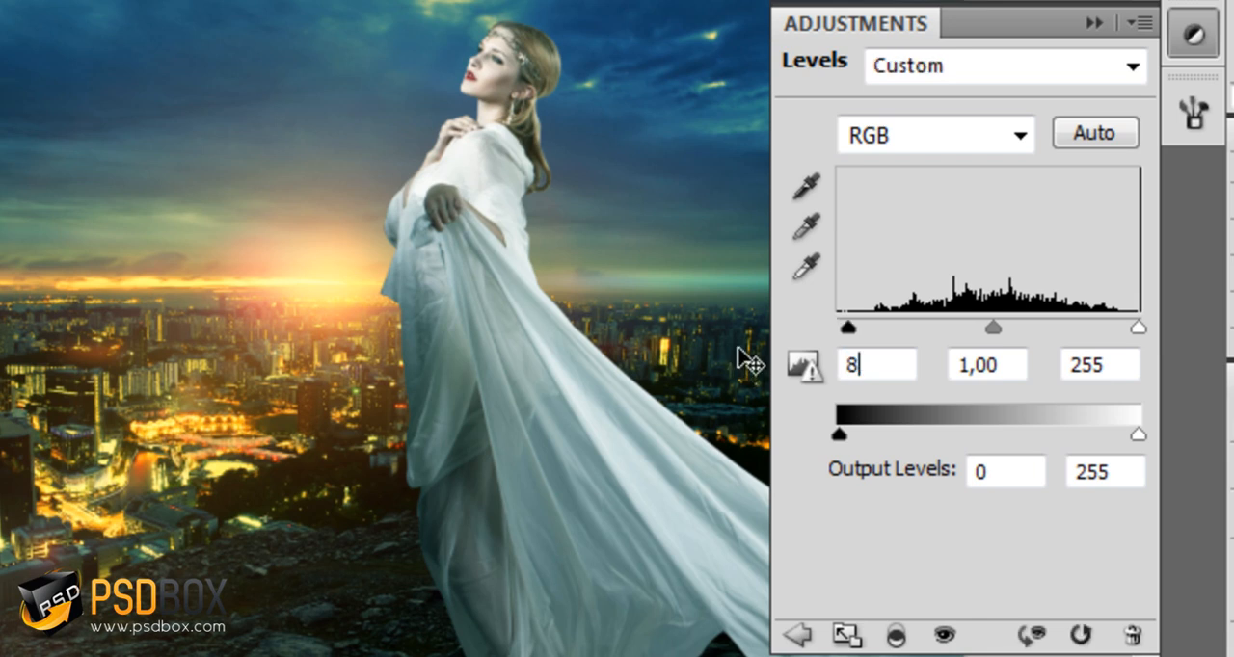
{"action": "key", "text": "Tab"}
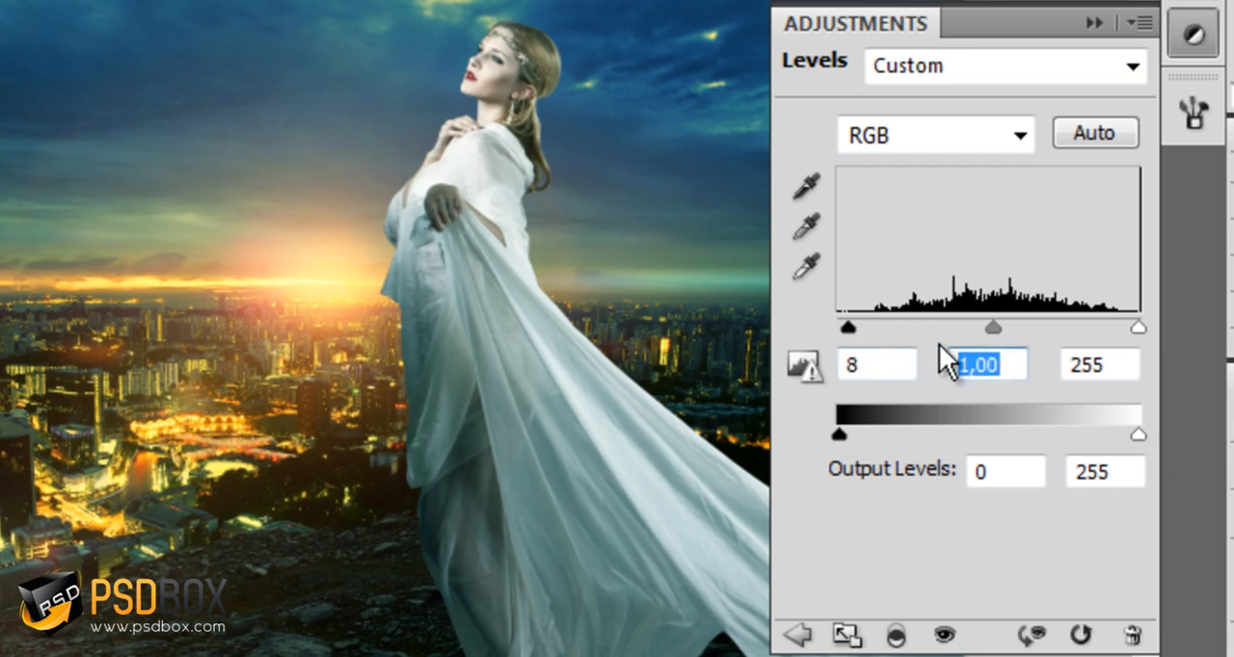
Lower the Levels midtone input to 0.7, keep the highlight input at 255, and collapse the adjustment settings
{"action": "key", "text": "Down"}
{"action": "key", "text": "Down"}
{"action": "key", "text": "Down"}
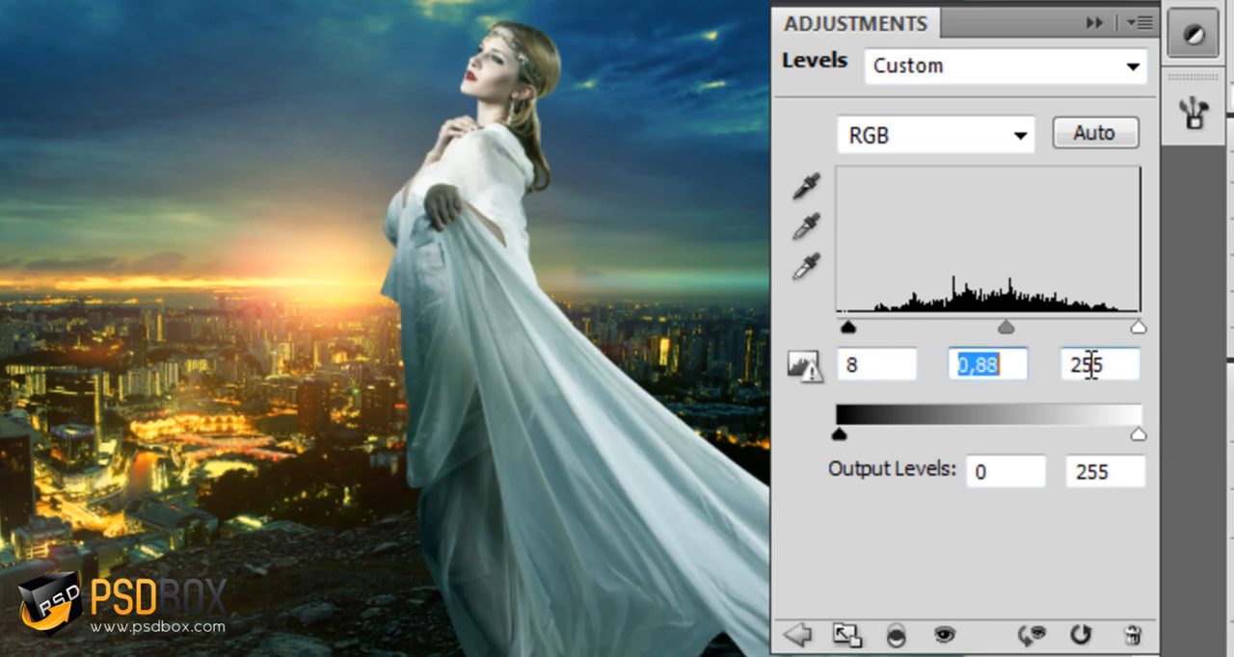
{"action": "key", "text": "Down"}
{"action": "key", "text": "Down"}
{"action": "key", "text": "Down"}
{"action": "key", "text": "Down"}
{"action": "key", "text": "Down"}
{"action": "key", "text": "Down"}
{"action": "key", "text": "Down"}
{"action": "key", "text": "Down"}
{"action": "key", "text": "Down"}
{"action": "key", "text": "Down"}
{"action": "key", "text": "Down"}
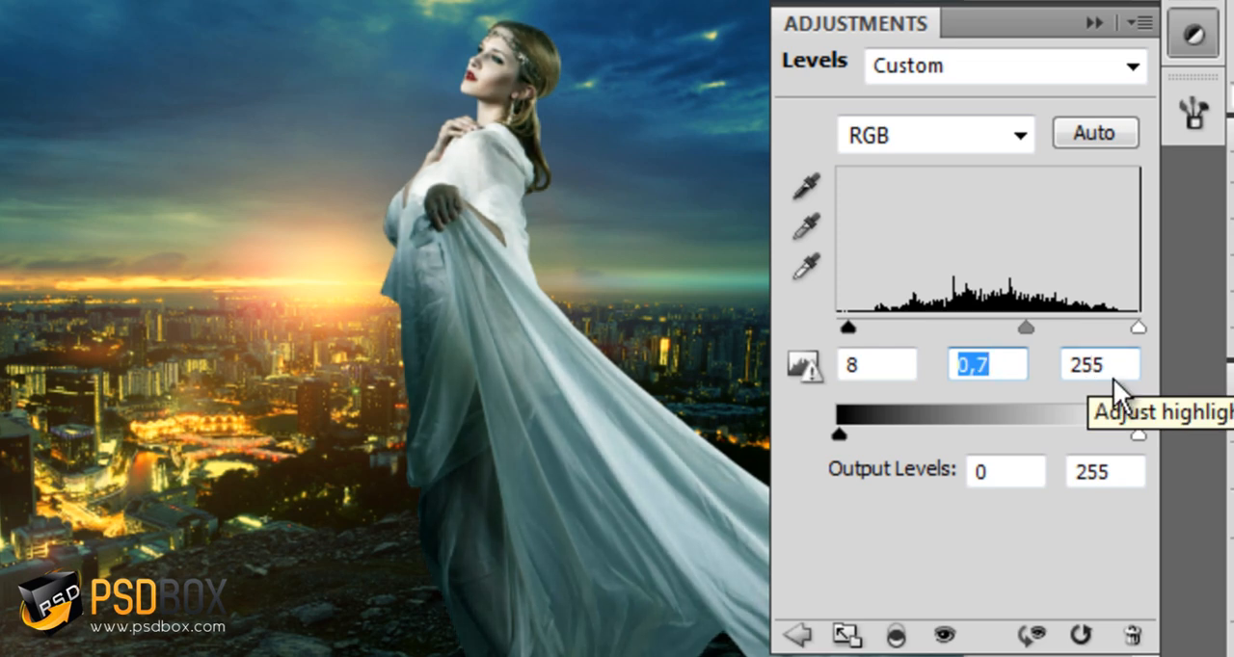
{"action": "left_click", "coordinate": [1081, 356]}
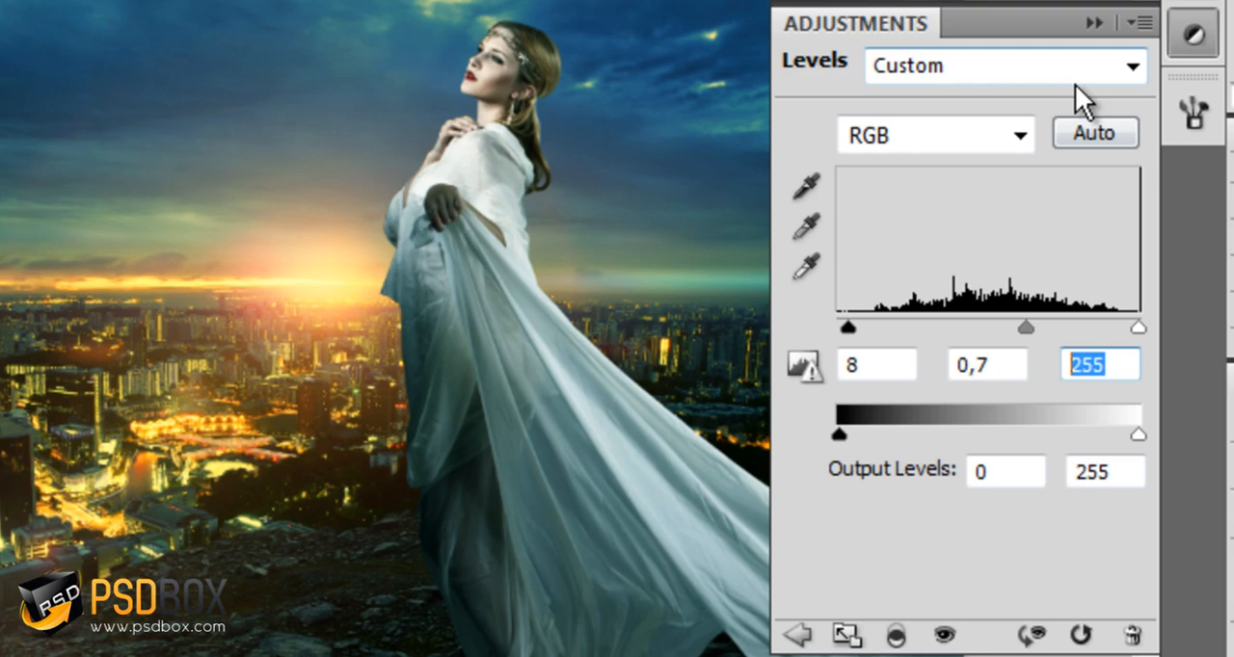
{"action": "left_click", "coordinate": [1097, 23]}
Add a Gradient Overlay layer style to the woman layer and set its angle to 175°
{"action": "left_click", "coordinate": [748, 425], "text": "ctrl"}
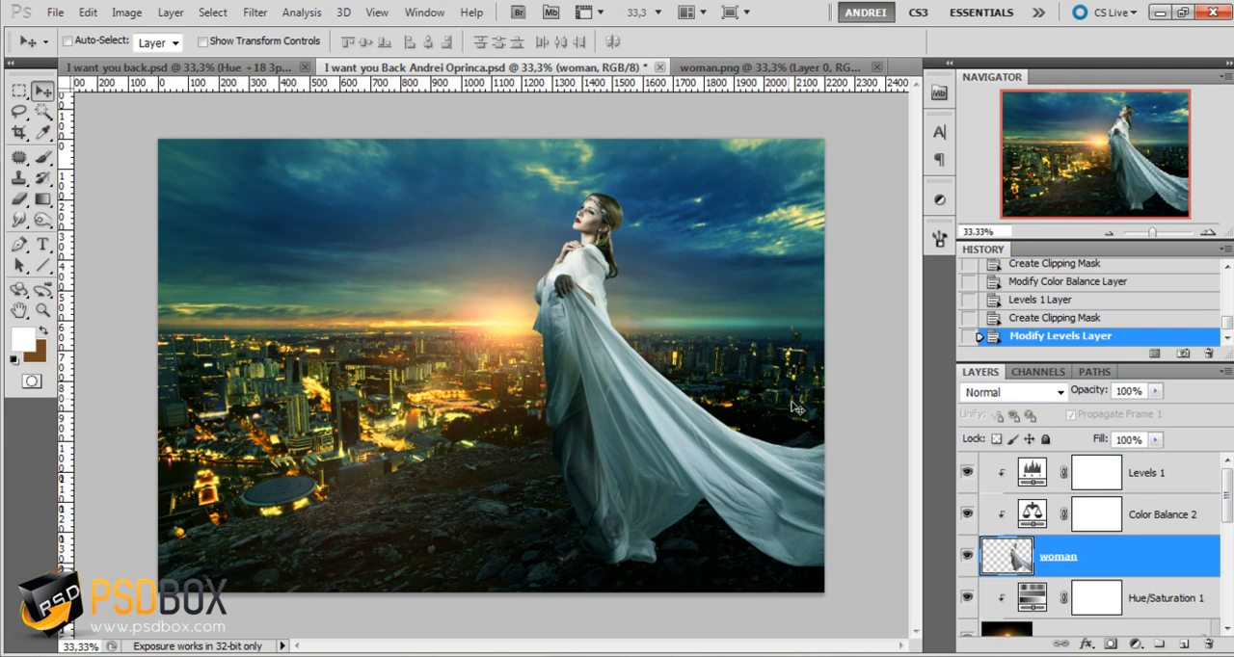
{"action": "double_click", "coordinate": [1171, 563]}
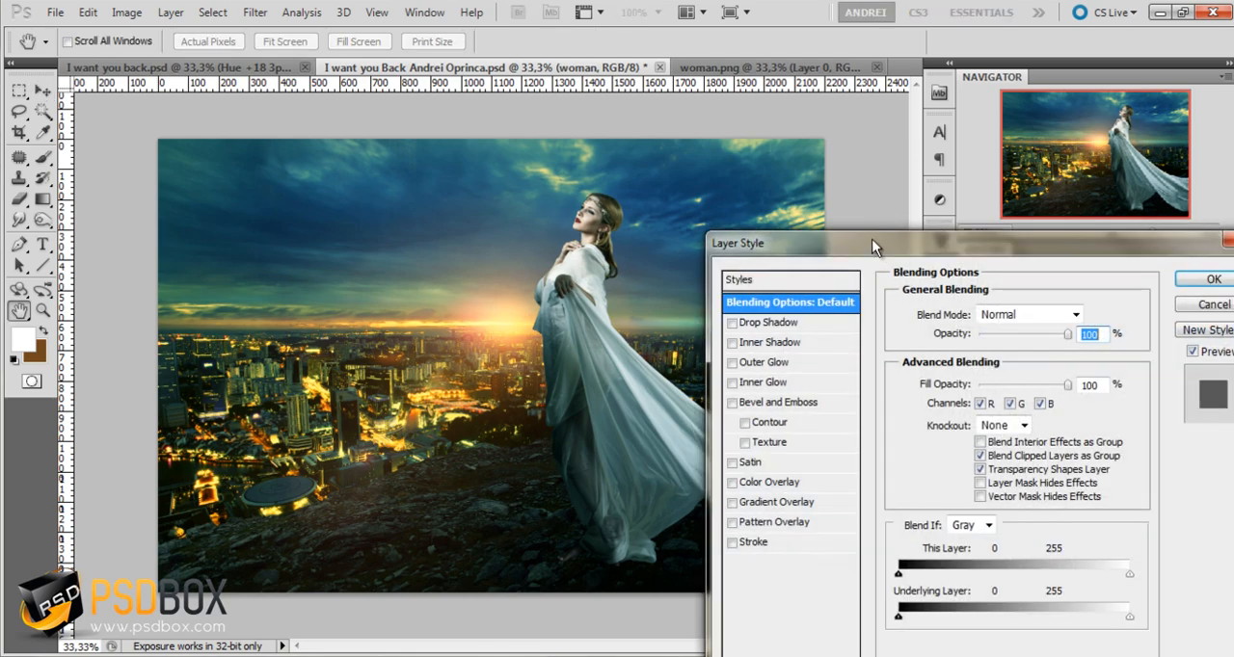
{"action": "left_click_drag", "start_coordinate": [872, 246], "coordinate": [897, 143]}
{"action": "left_click", "coordinate": [808, 403]}
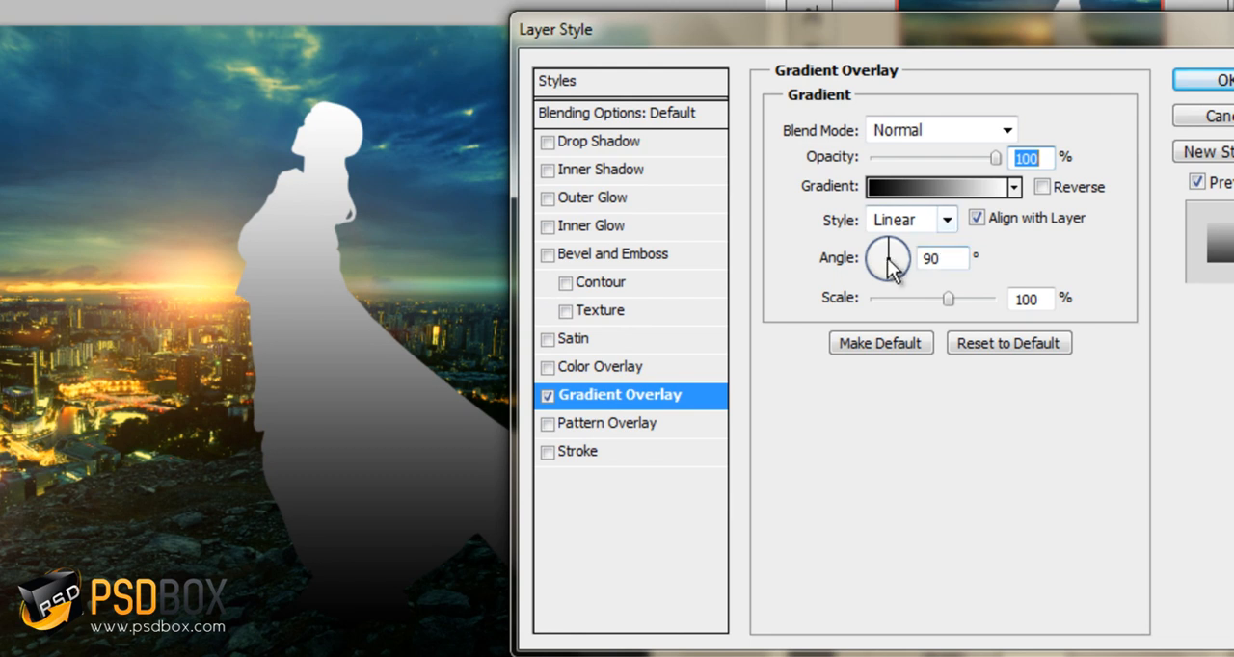
{"action": "left_click_drag", "start_coordinate": [884, 257], "coordinate": [866, 257]}
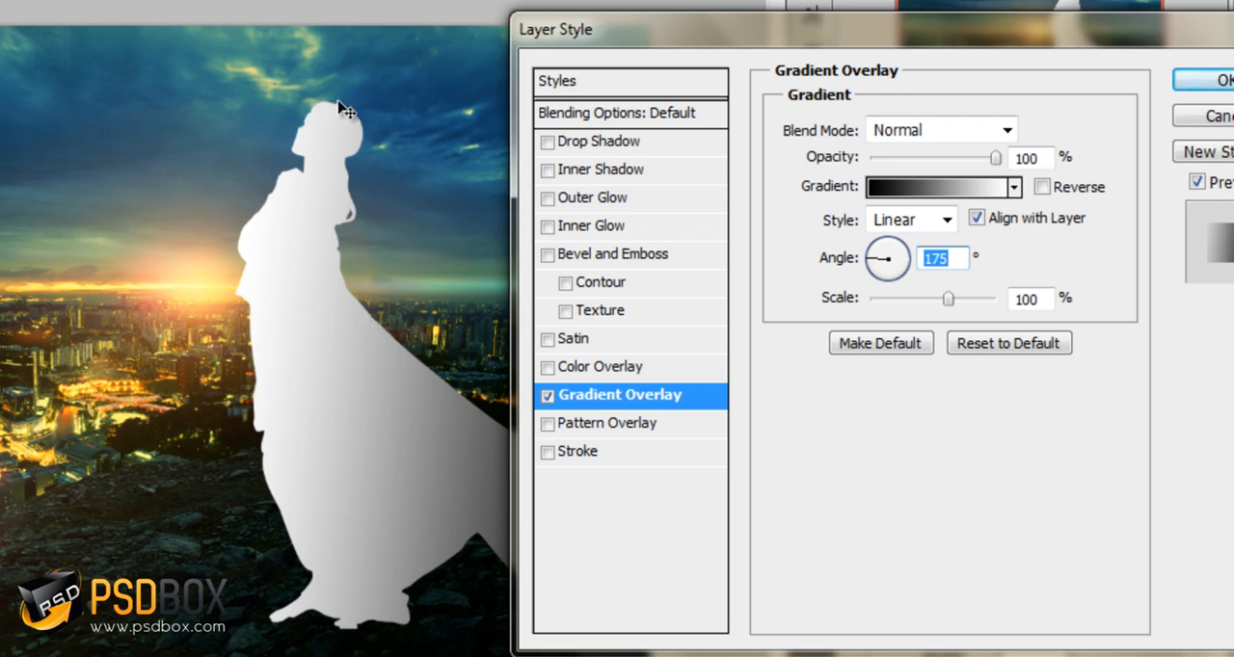
Edit the overlay gradient's stops, moving the white stop to about 70% and the dark stop to 27%
{"action": "left_click", "coordinate": [961, 189]}
{"action": "left_click_drag", "start_coordinate": [871, 114], "coordinate": [902, 44]}
{"action": "left_click_drag", "start_coordinate": [1065, 482], "coordinate": [917, 482]}
{"action": "left_click_drag", "start_coordinate": [568, 484], "coordinate": [700, 482]}
{"action": "left_click", "coordinate": [422, 390]}
{"action": "left_click", "coordinate": [429, 384]}
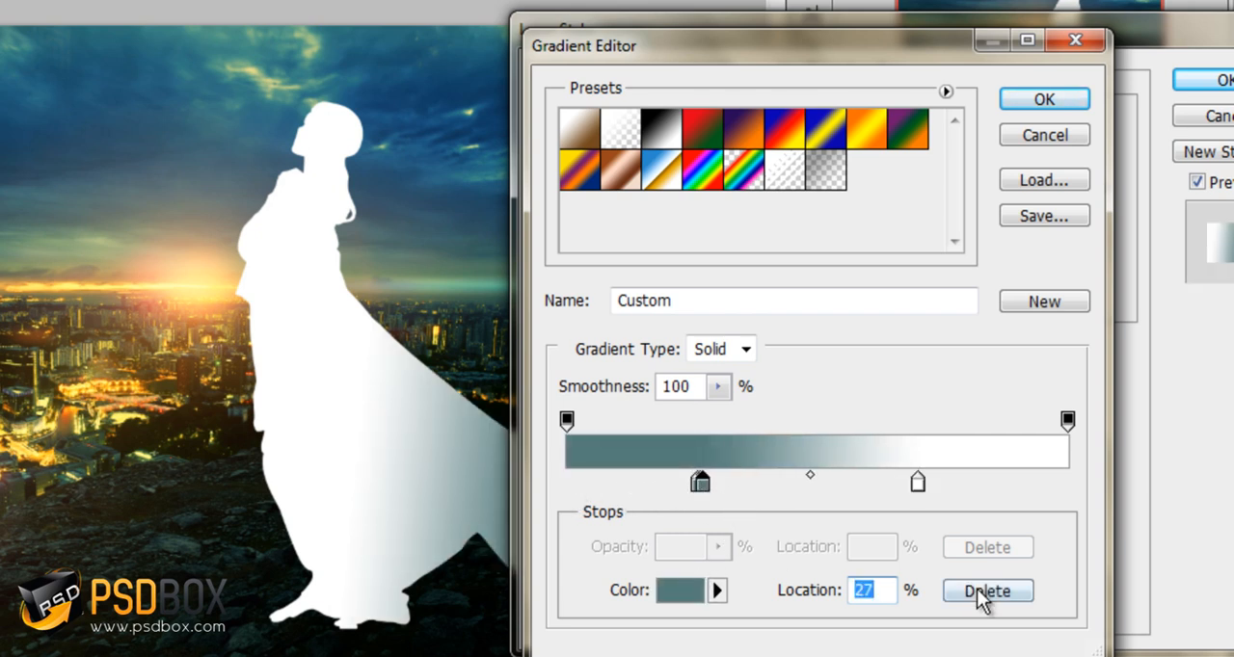
Delete the extra dark gradient stop, set the remaining stop at 26% to black, and accept the gradient
{"action": "left_click", "coordinate": [982, 592]}
{"action": "left_click", "coordinate": [697, 485]}
{"action": "left_click", "coordinate": [690, 586]}
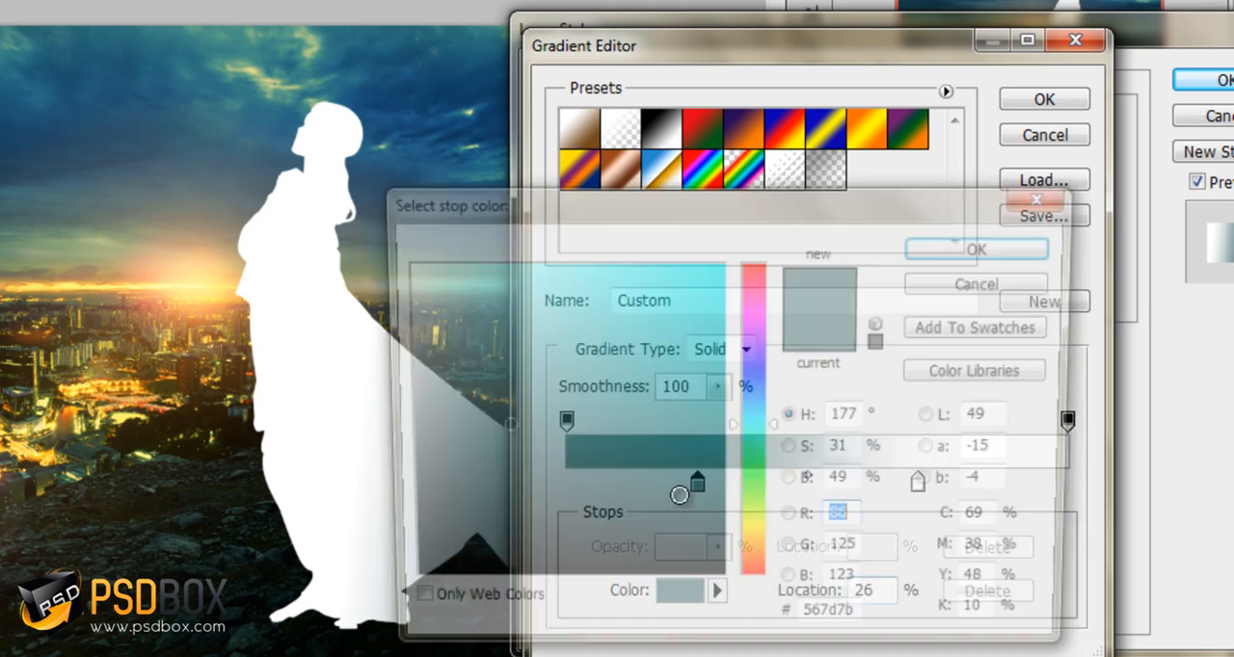
{"action": "left_click_drag", "start_coordinate": [540, 540], "coordinate": [303, 644]}
{"action": "left_click", "coordinate": [980, 253]}
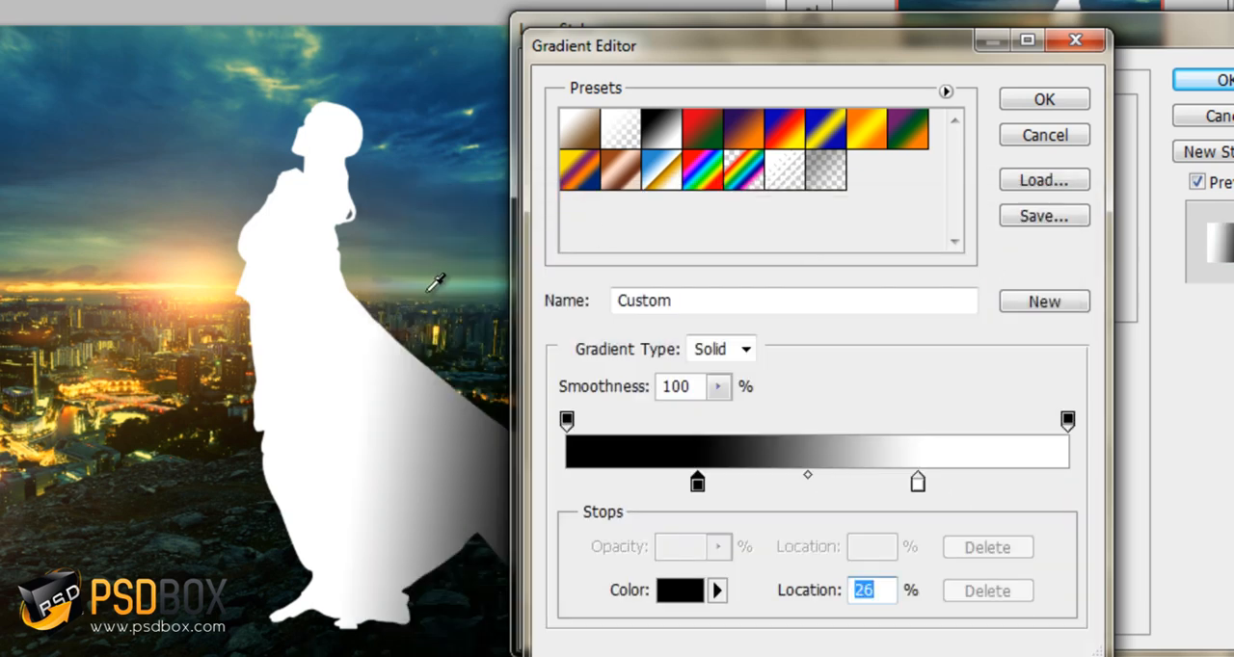
{"action": "left_click", "coordinate": [1051, 98]}
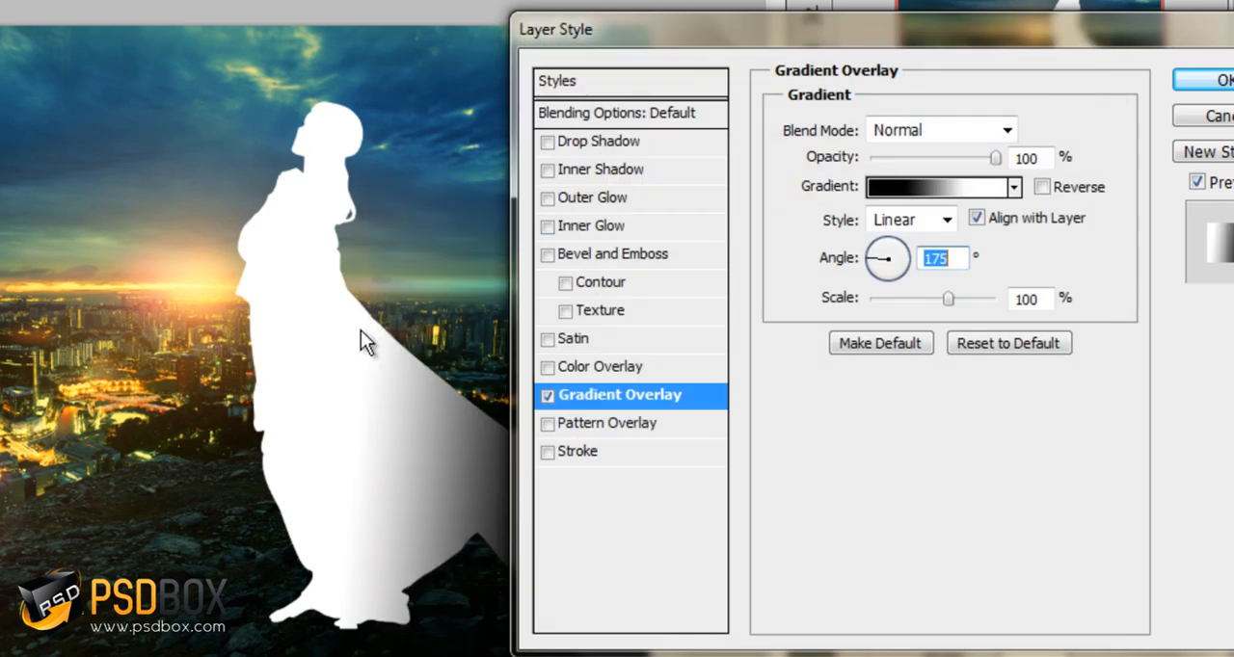
Shift the gradient toward the woman's sunlit side and adjust its angle to -179°
{"action": "left_click_drag", "start_coordinate": [386, 345], "coordinate": [290, 347]}
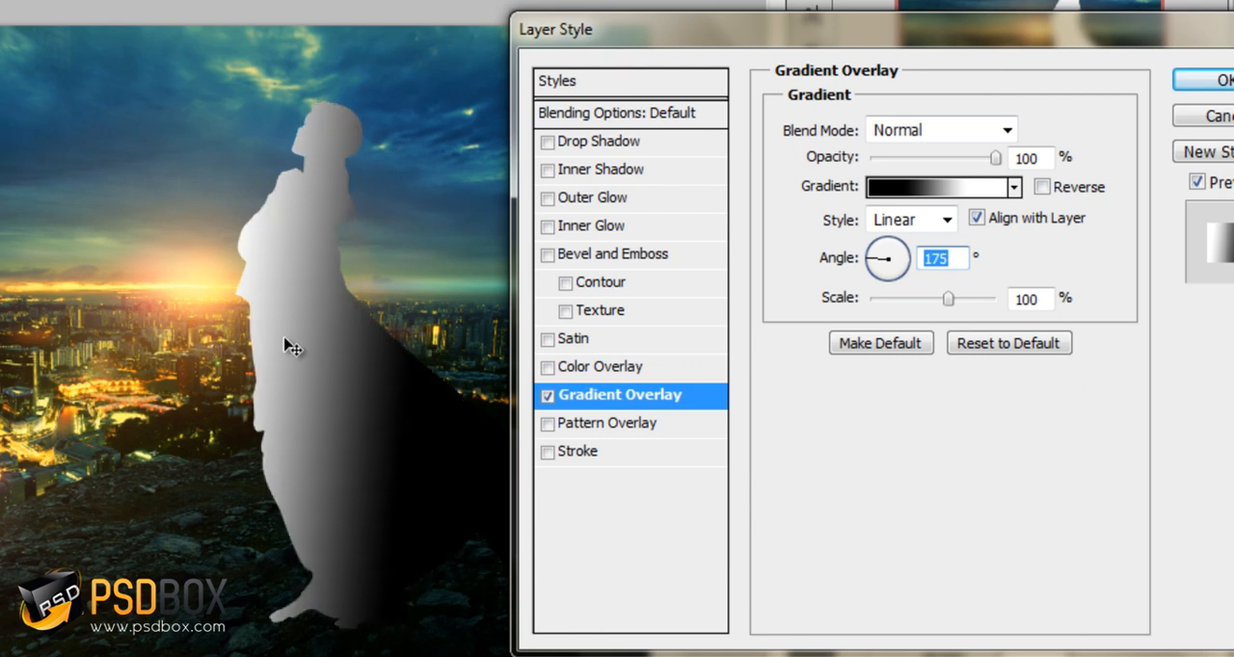
{"action": "key", "text": "Down"}
{"action": "key", "text": "Down"}
{"action": "key", "text": "Down"}
{"action": "key", "text": "Down"}
{"action": "key", "text": "Down"}
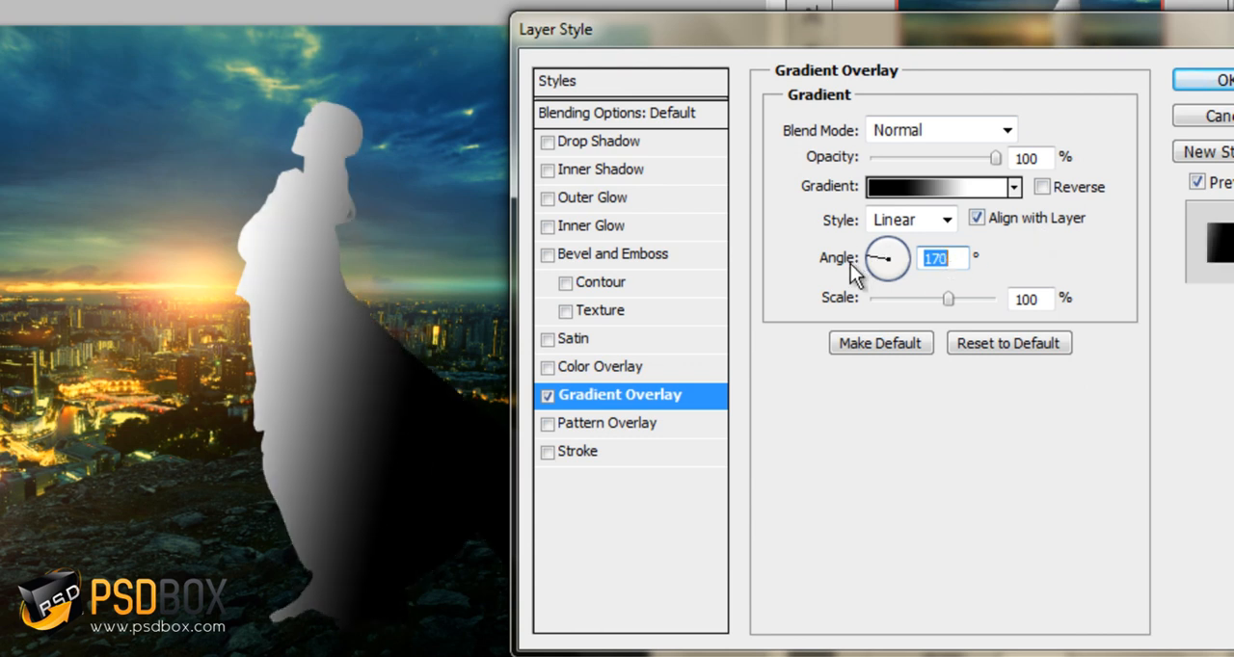
{"action": "key", "text": "Up"}
{"action": "key", "text": "Up"}
{"action": "key", "text": "Up"}
{"action": "key", "text": "Up"}
{"action": "key", "text": "Up"}
{"action": "key", "text": "Up"}
{"action": "key", "text": "Up"}
{"action": "key", "text": "Up"}
{"action": "key", "text": "Up"}
{"action": "key", "text": "Up"}
{"action": "key", "text": "Up"}
{"action": "key", "text": "Up"}
{"action": "key", "text": "Up"}
{"action": "key", "text": "Up"}
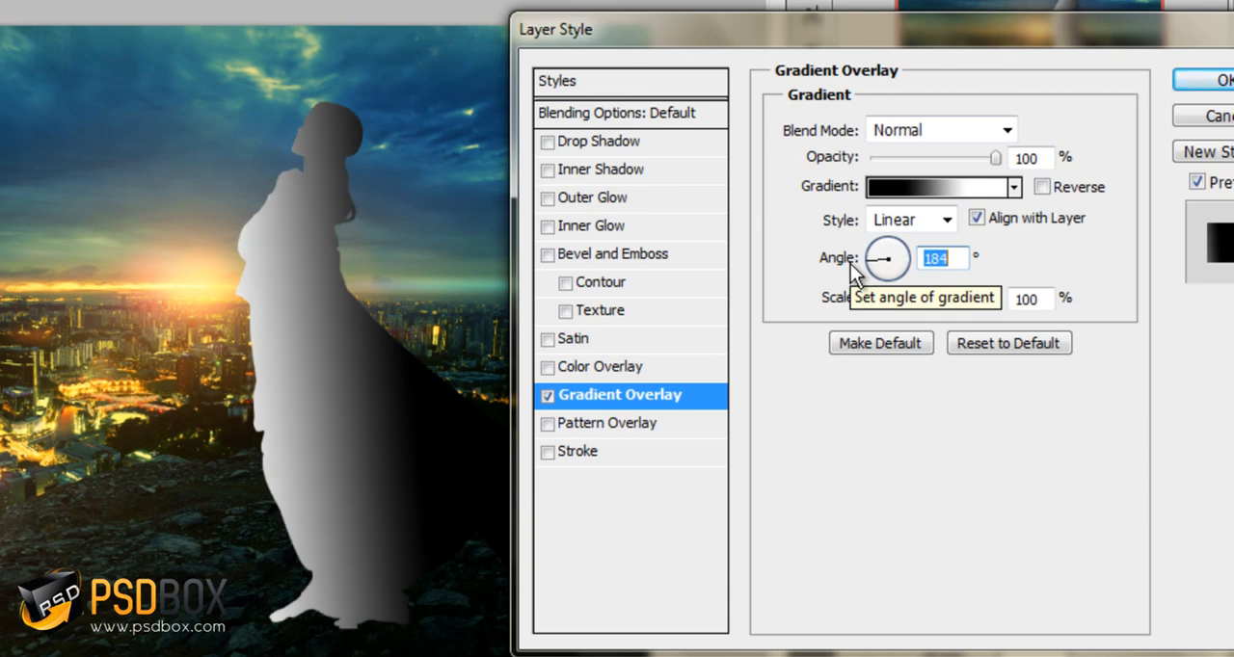
{"action": "key", "text": "Up"}
Set the Gradient Overlay's blend mode to Multiply and its opacity to 47%
{"action": "left_click", "coordinate": [946, 130]}
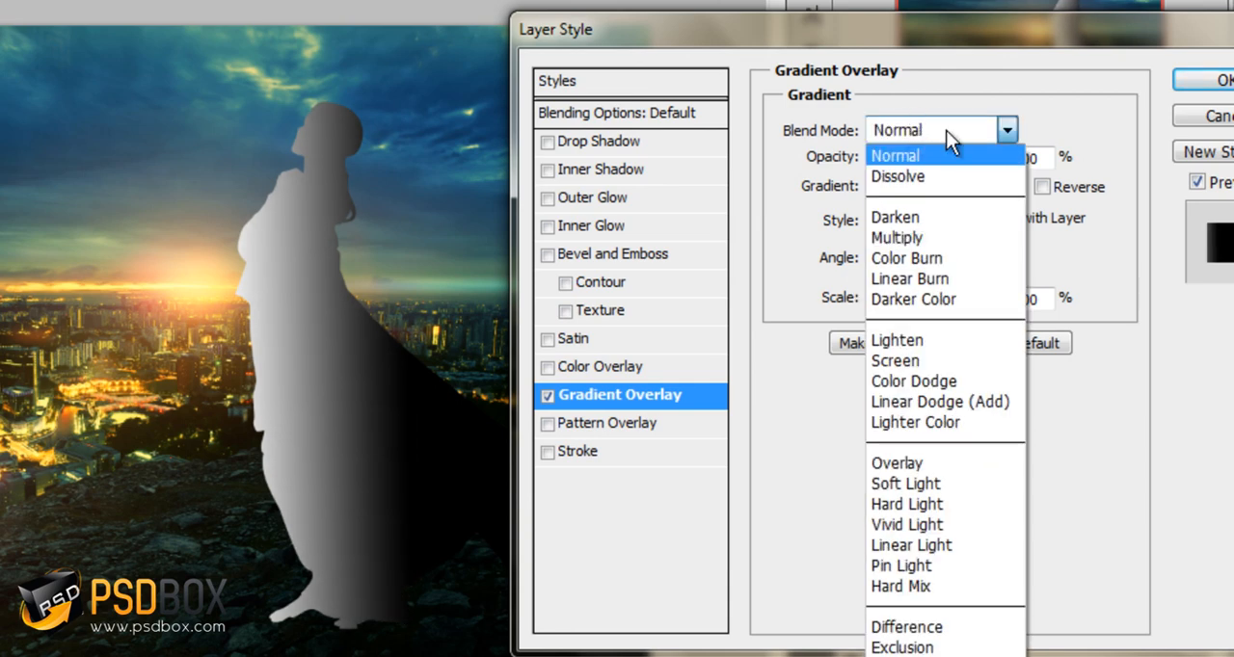
{"action": "left_click", "coordinate": [931, 237]}
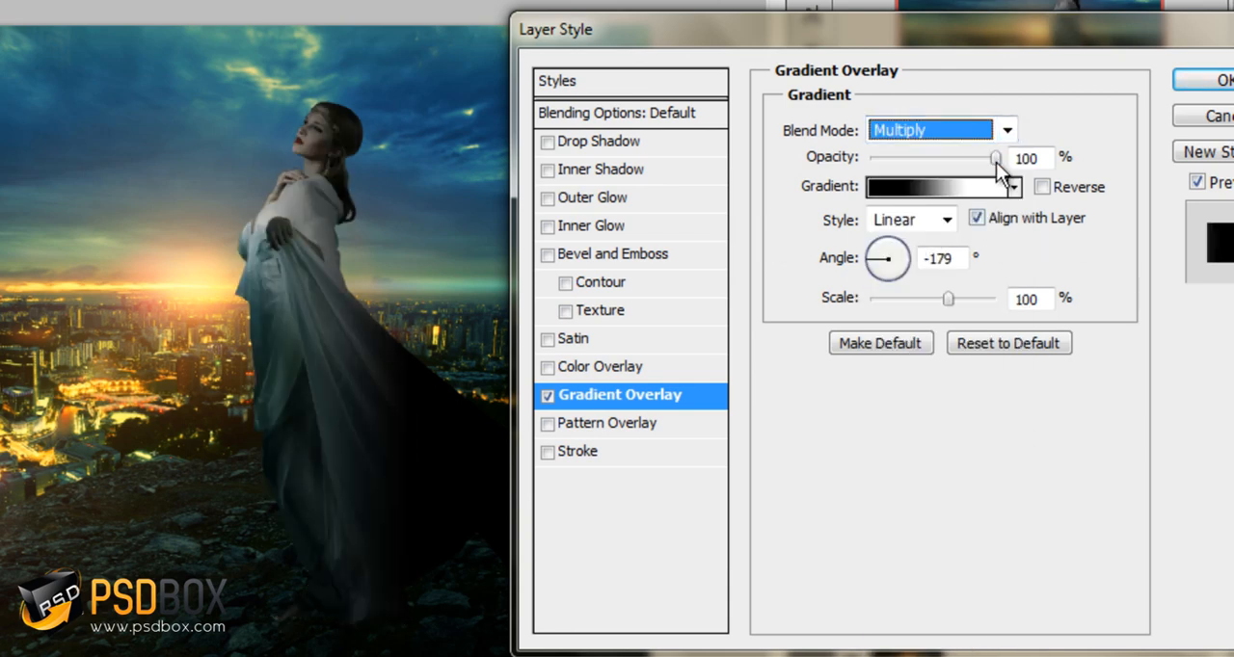
{"action": "left_click_drag", "start_coordinate": [995, 162], "coordinate": [923, 168]}
Move the overlay gradient's black stop to 31% and its light stop to 65%, and accept the gradient
{"action": "left_click", "coordinate": [953, 186]}
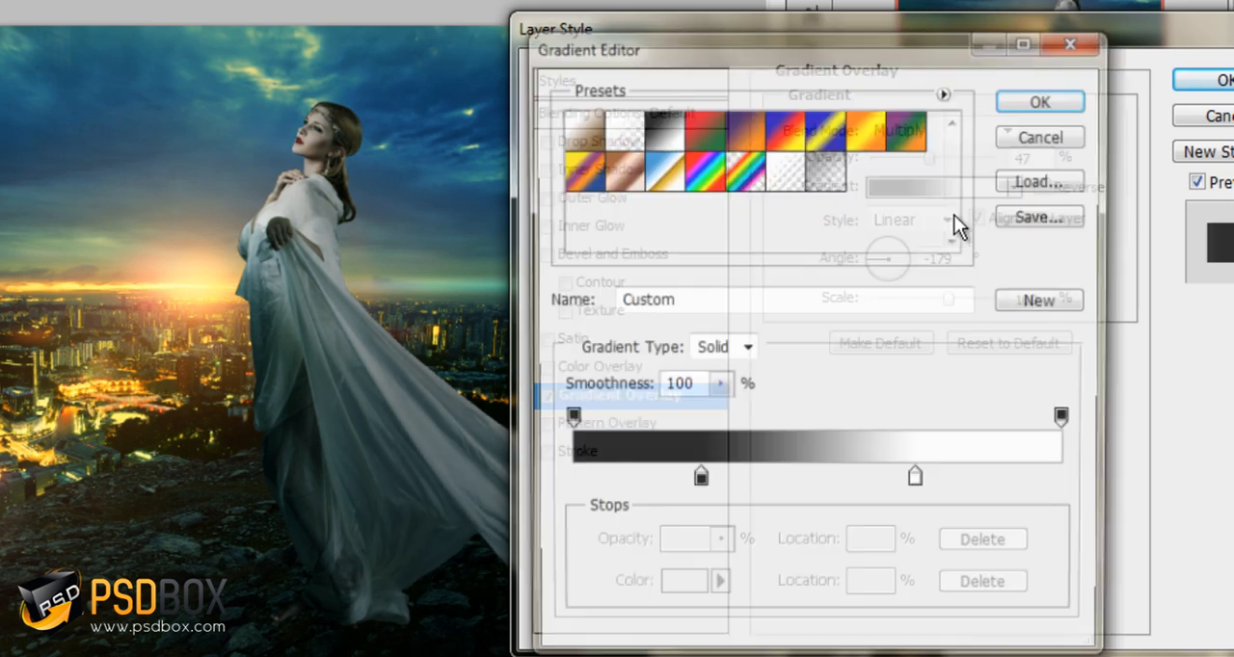
{"action": "left_click_drag", "start_coordinate": [696, 484], "coordinate": [722, 483]}
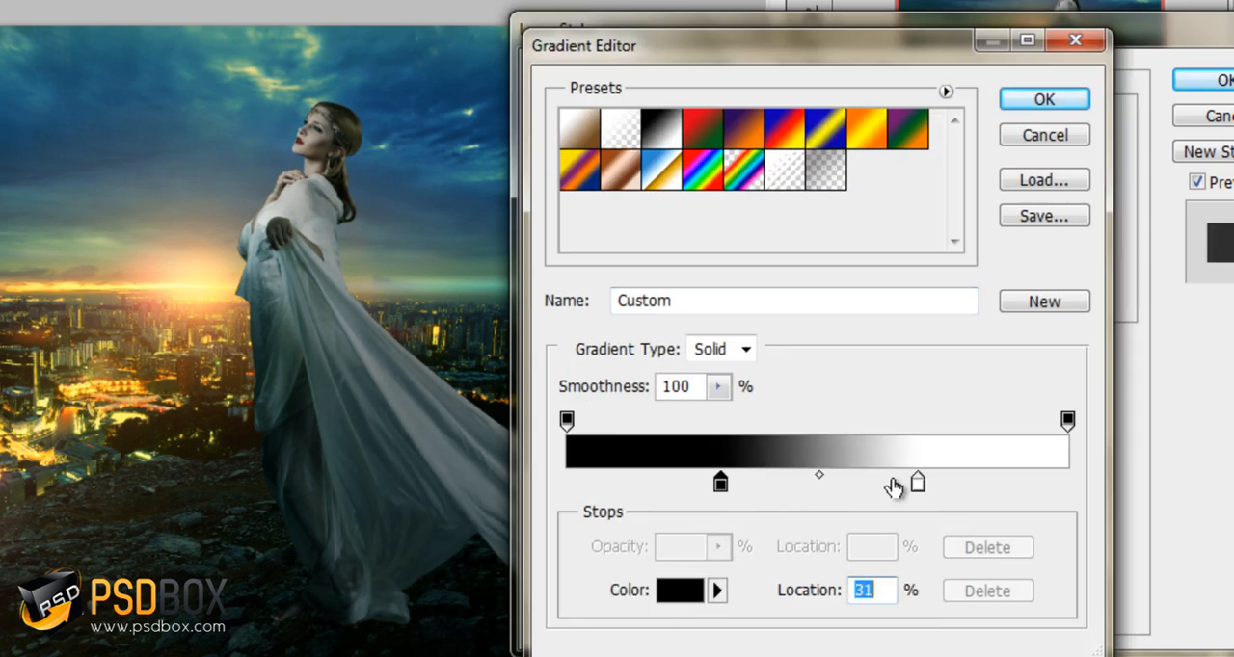
{"action": "left_click_drag", "start_coordinate": [917, 482], "coordinate": [893, 482]}
{"action": "left_click_drag", "start_coordinate": [297, 305], "coordinate": [868, 516]}
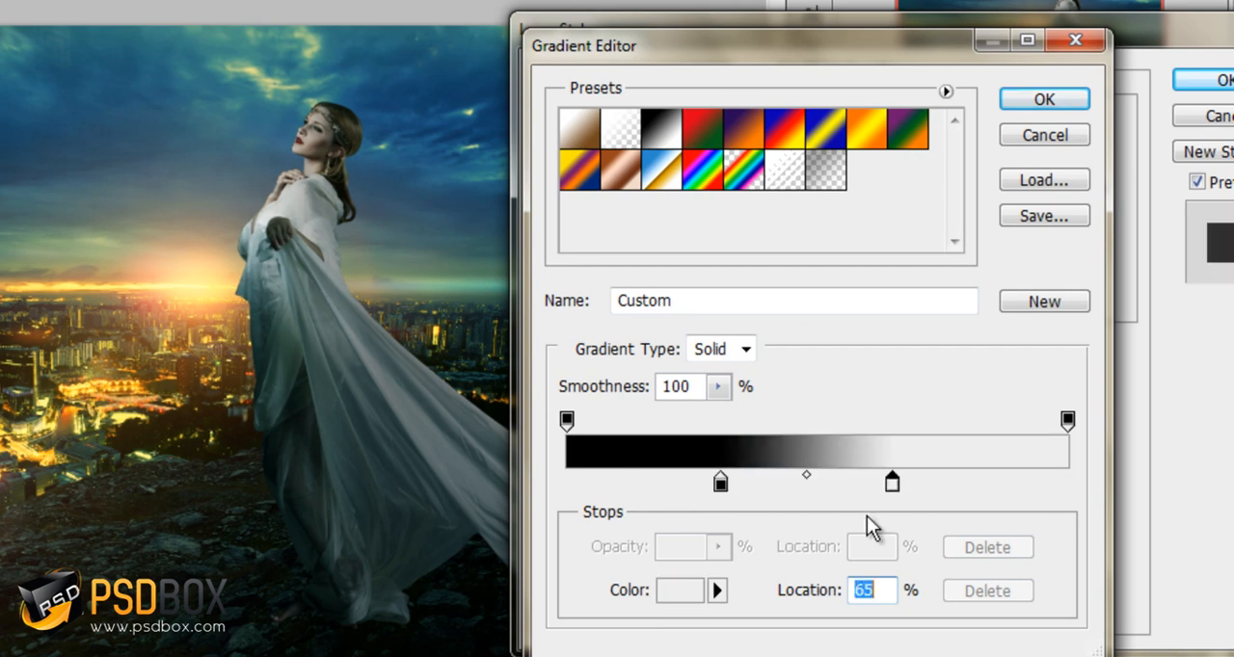
{"action": "left_click", "coordinate": [1078, 96]}
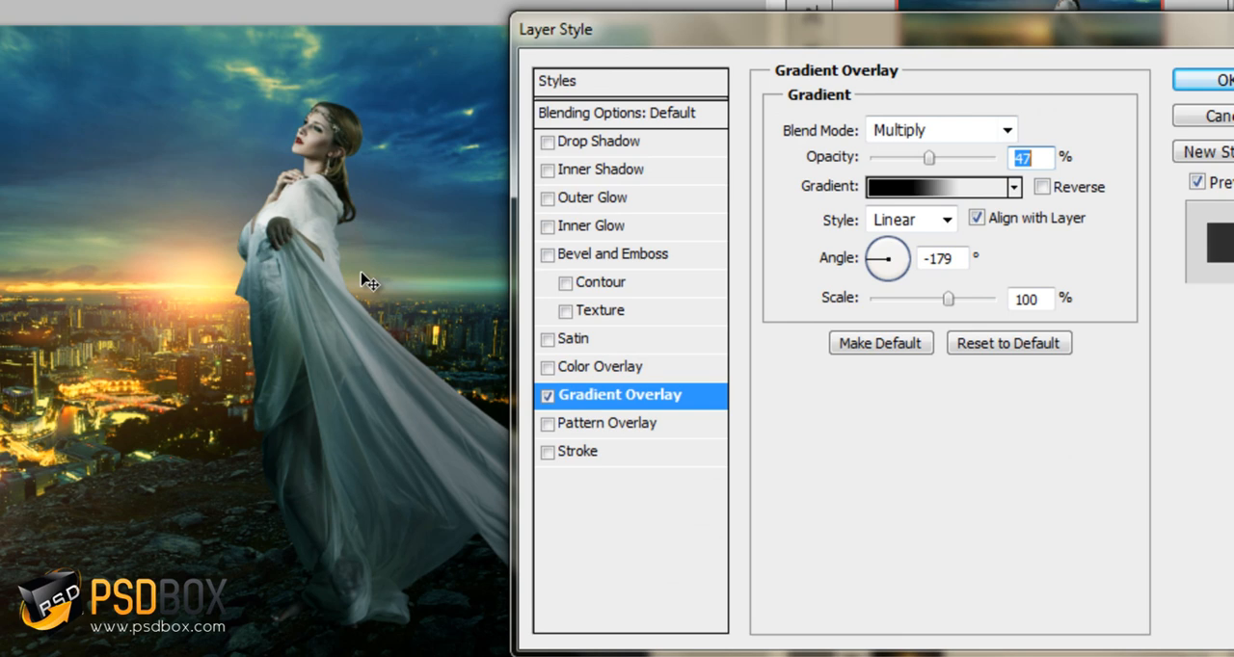
Compare the woman with the Gradient Overlay turned off and back on
{"action": "left_click_drag", "start_coordinate": [718, 34], "coordinate": [1051, 91]}
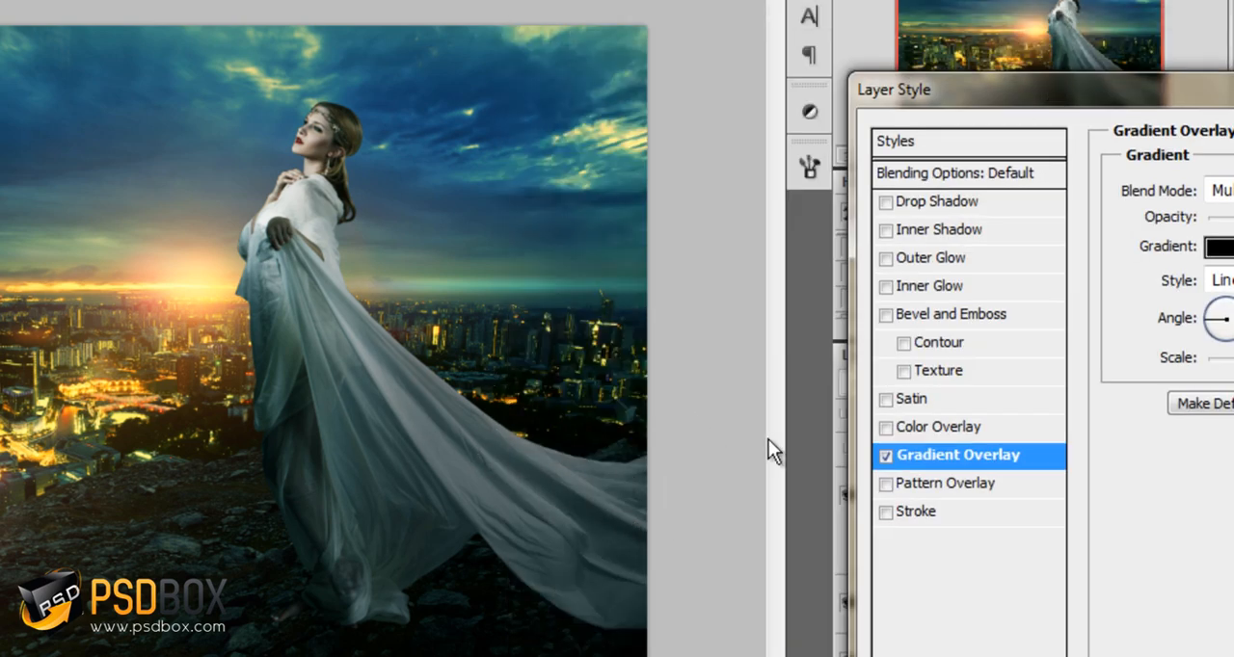
{"action": "left_click", "coordinate": [885, 455]}
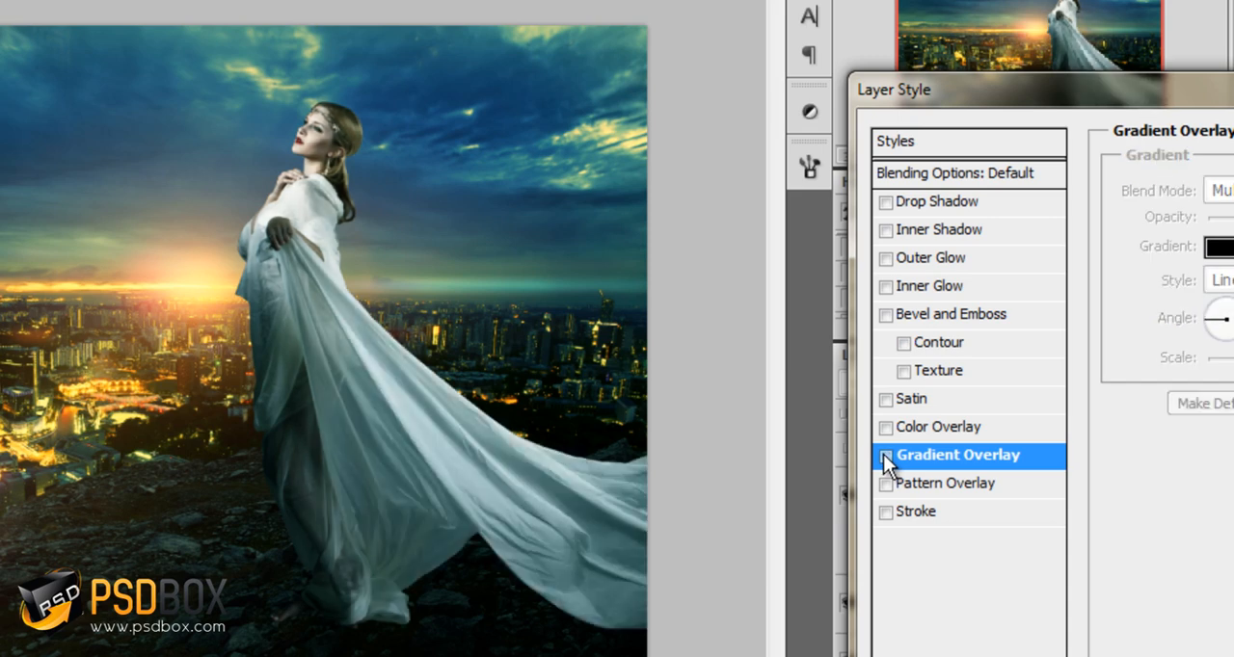
{"action": "left_click", "coordinate": [885, 455]}
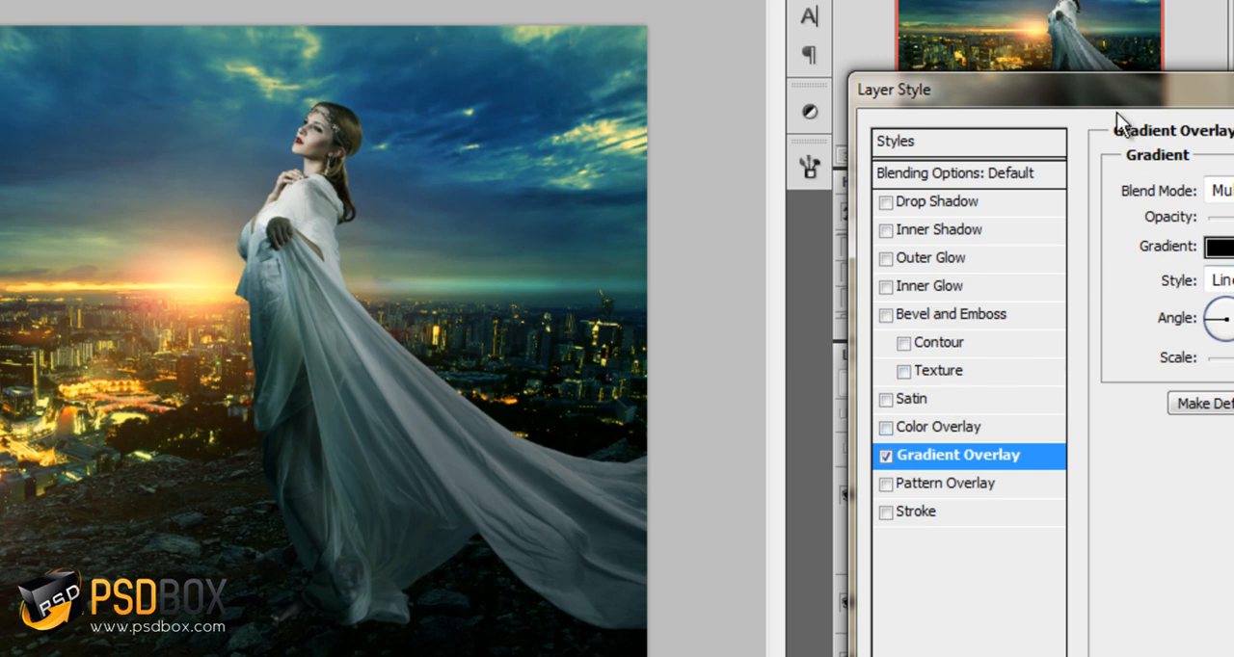
Set the overlay gradient's light stop to 60% and apply the layer style to the woman layer
{"action": "left_click_drag", "start_coordinate": [1117, 112], "coordinate": [954, 101]}
{"action": "left_click", "coordinate": [1126, 241]}
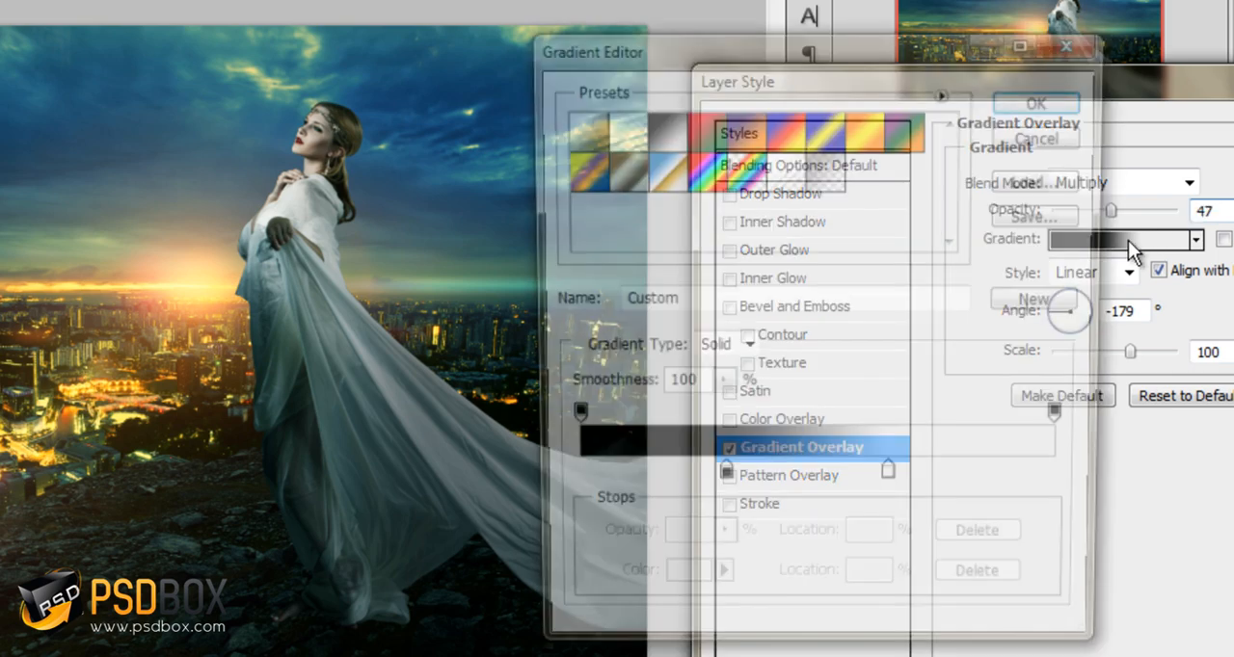
{"action": "left_click", "coordinate": [1072, 106]}
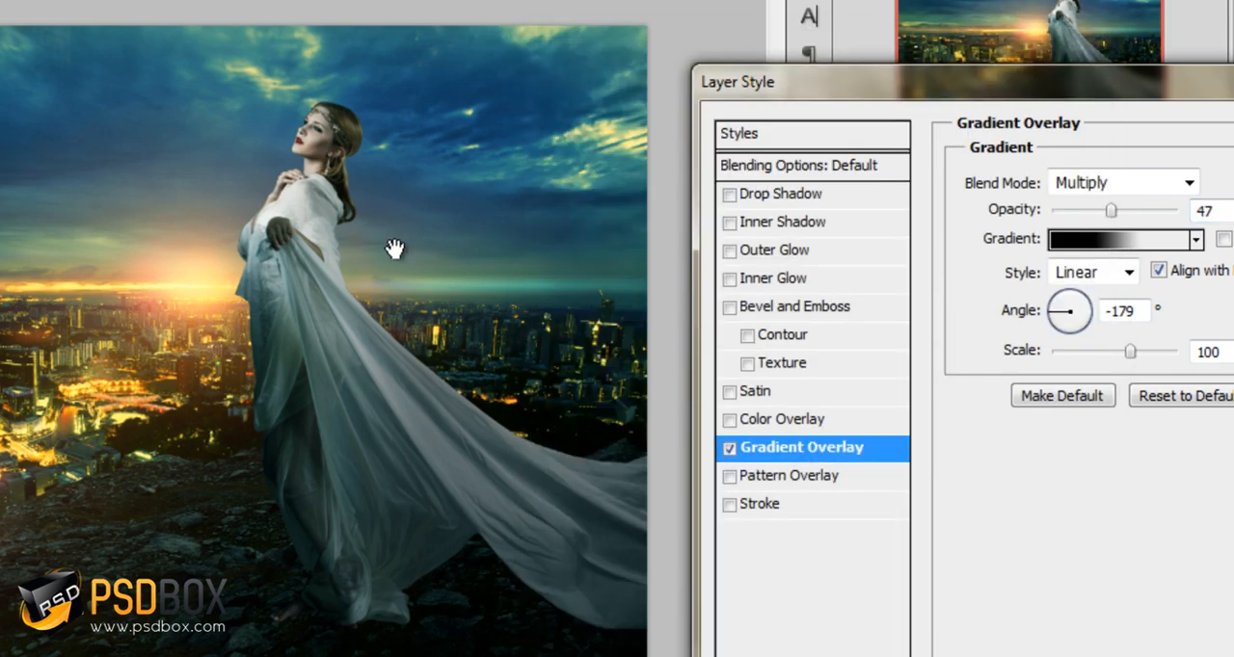
{"action": "left_click", "coordinate": [1096, 242]}
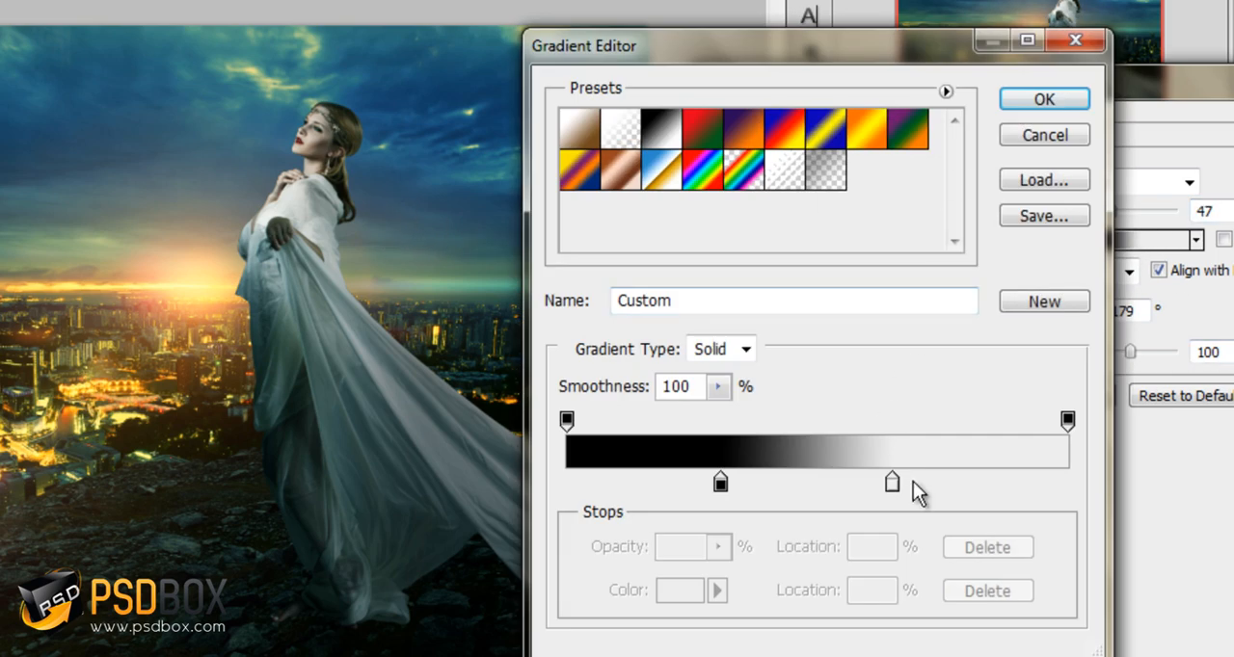
{"action": "left_click_drag", "start_coordinate": [890, 482], "coordinate": [981, 490]}
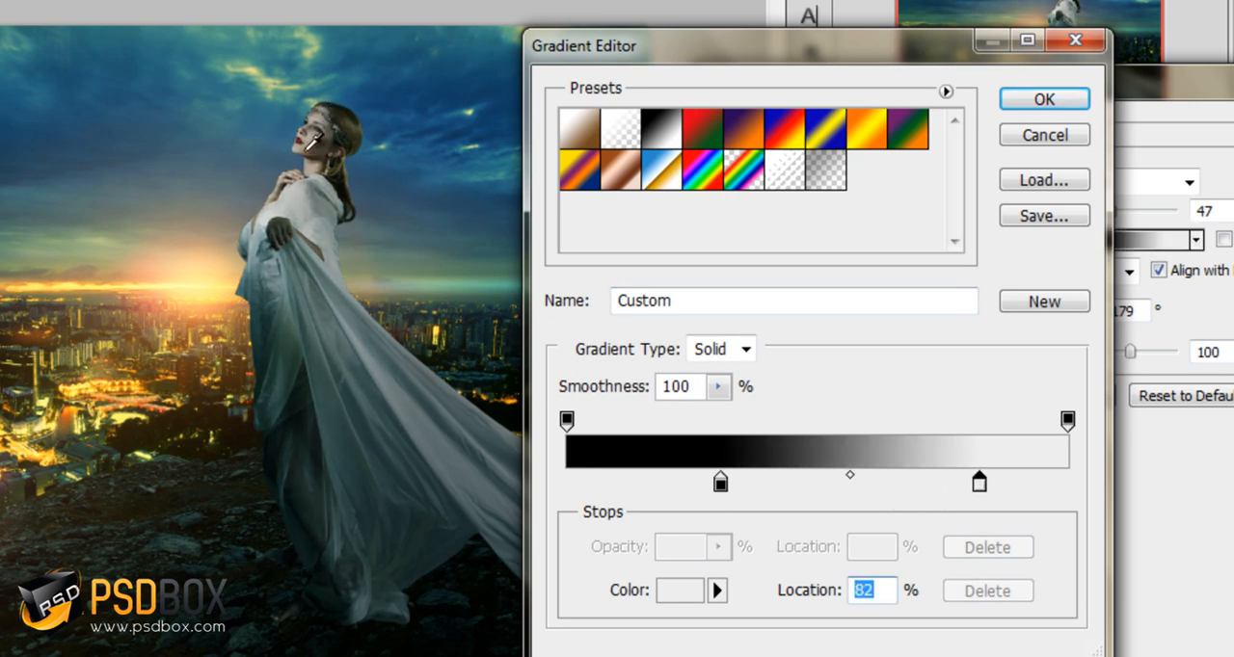
{"action": "left_click_drag", "start_coordinate": [986, 481], "coordinate": [871, 481]}
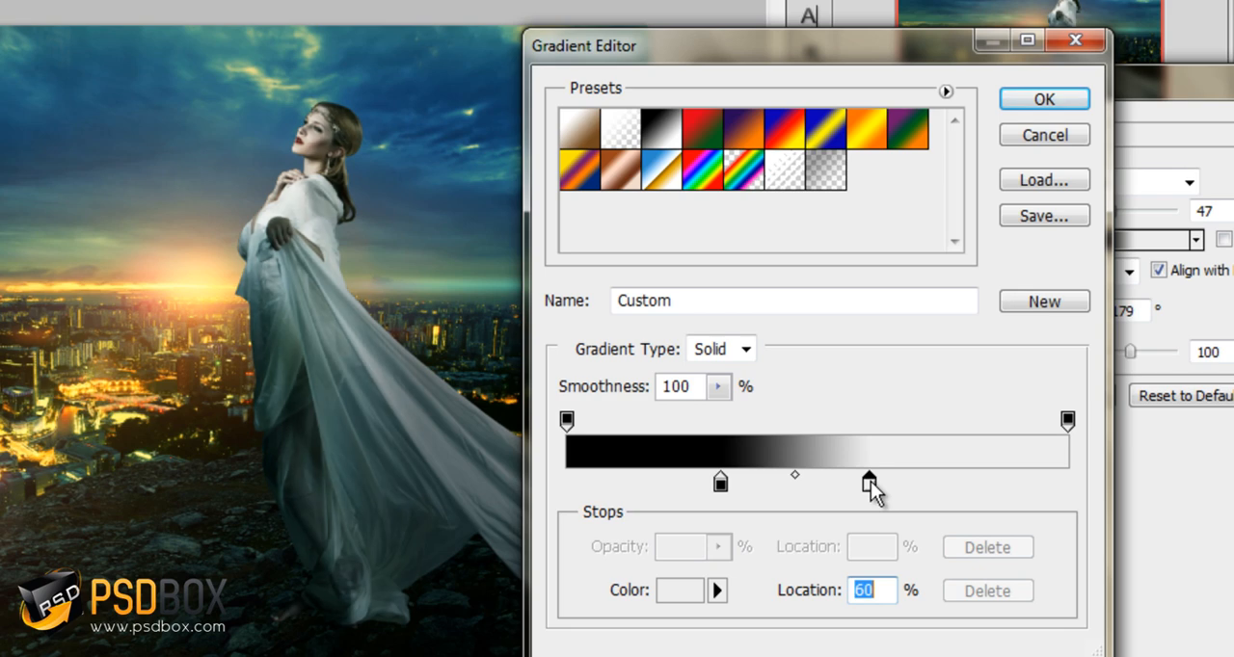
{"action": "left_click", "coordinate": [1035, 104]}
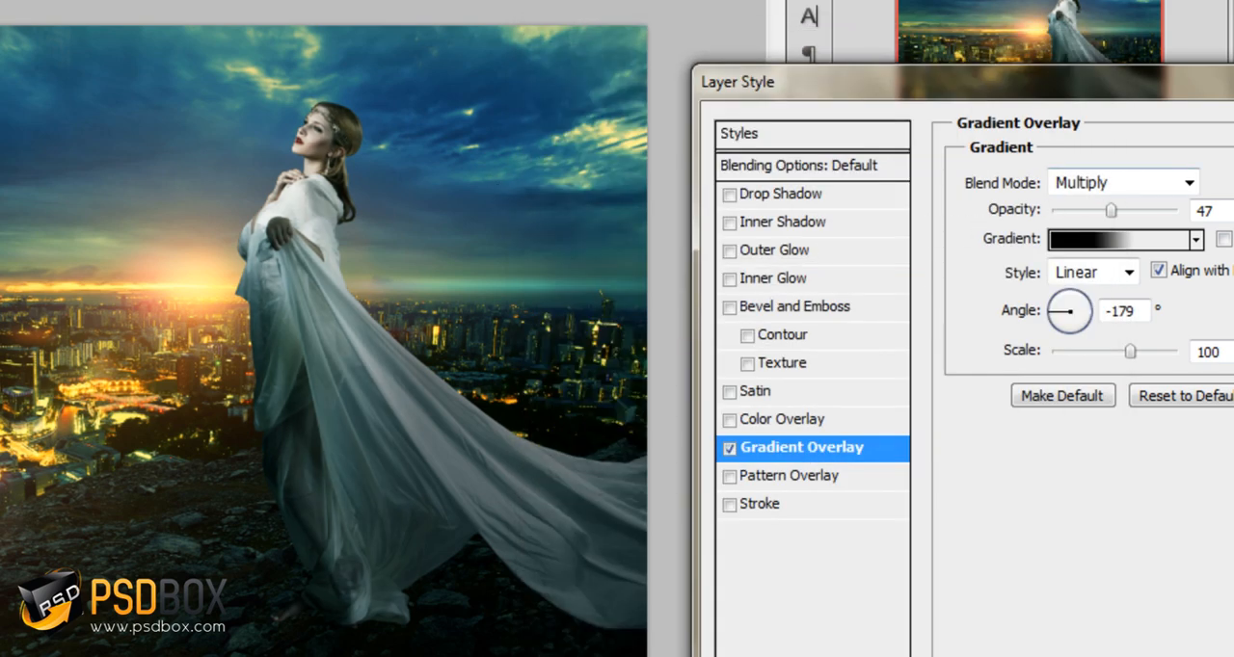
{"action": "left_click_drag", "start_coordinate": [1138, 77], "coordinate": [988, 56]}
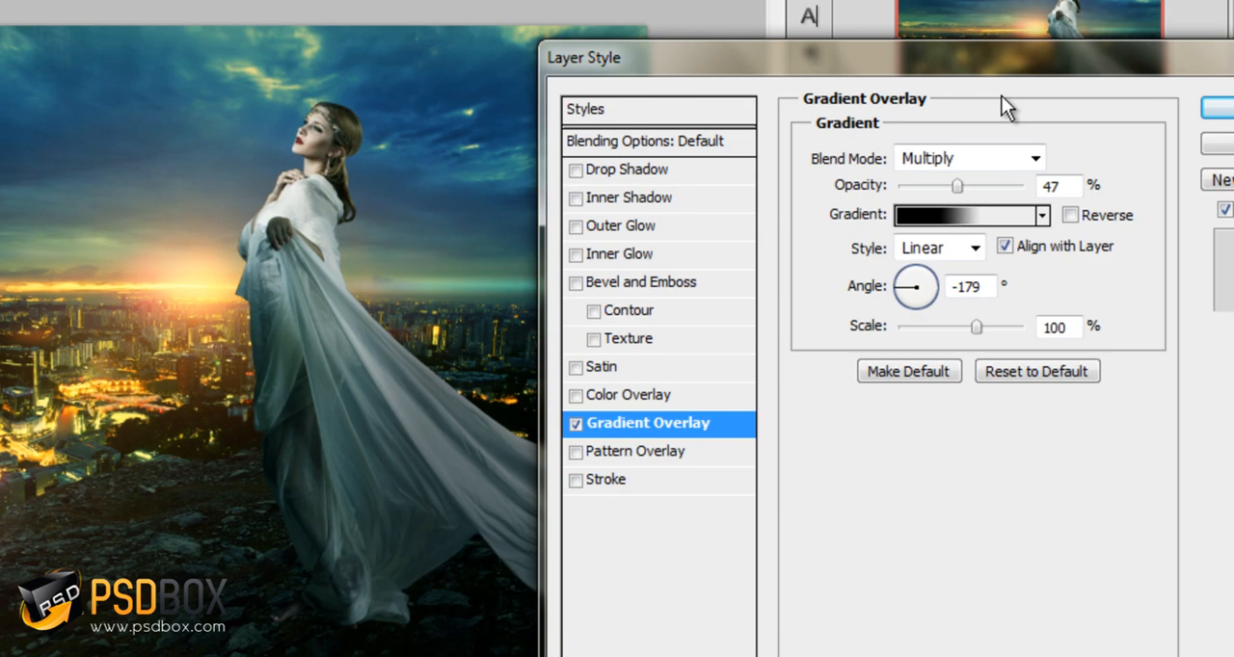
{"action": "left_click", "coordinate": [1225, 113]}
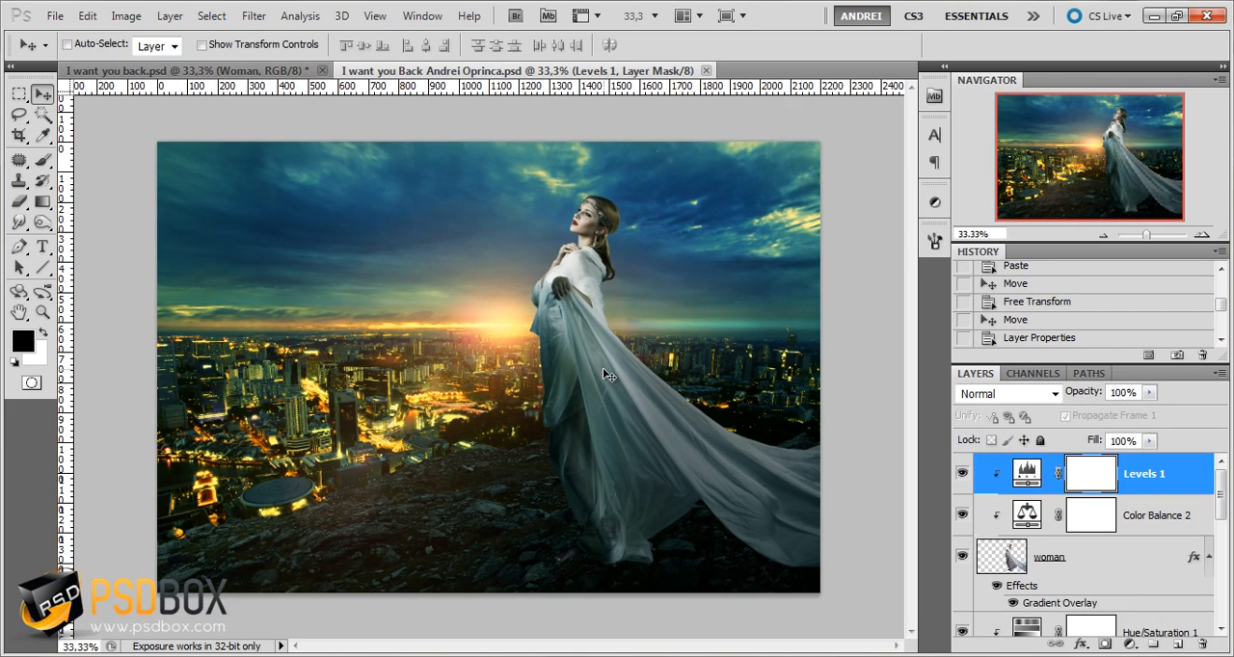
Choose the Brush tool with a size of 85 px and compare the dress with Levels 1 hidden and shown
{"action": "scroll", "coordinate": [604, 375], "scroll_direction": "up", "scroll_amount": 2}
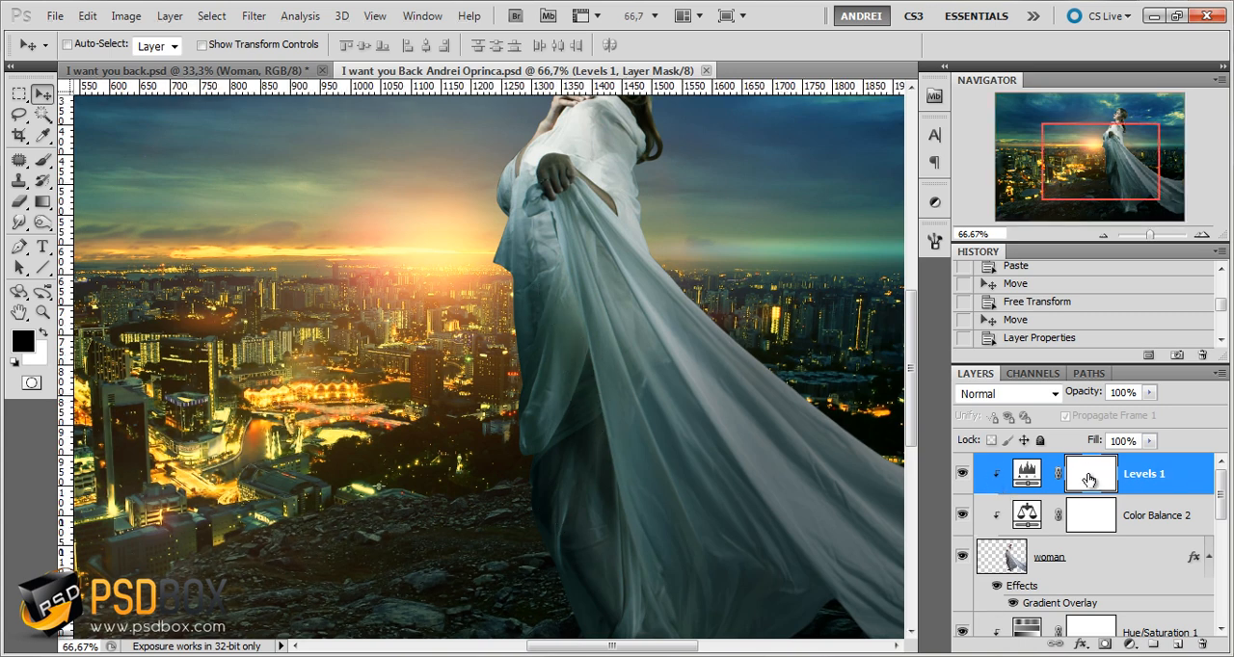
{"action": "left_click", "coordinate": [42, 162]}
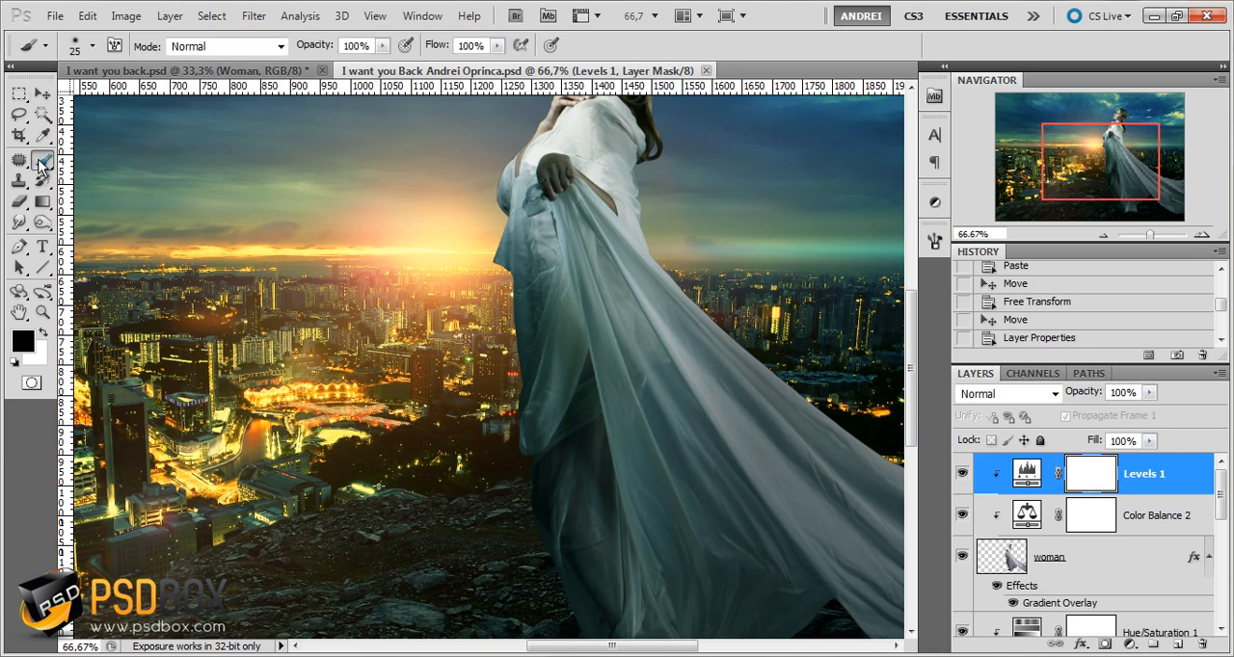
{"action": "right_click", "coordinate": [577, 263]}
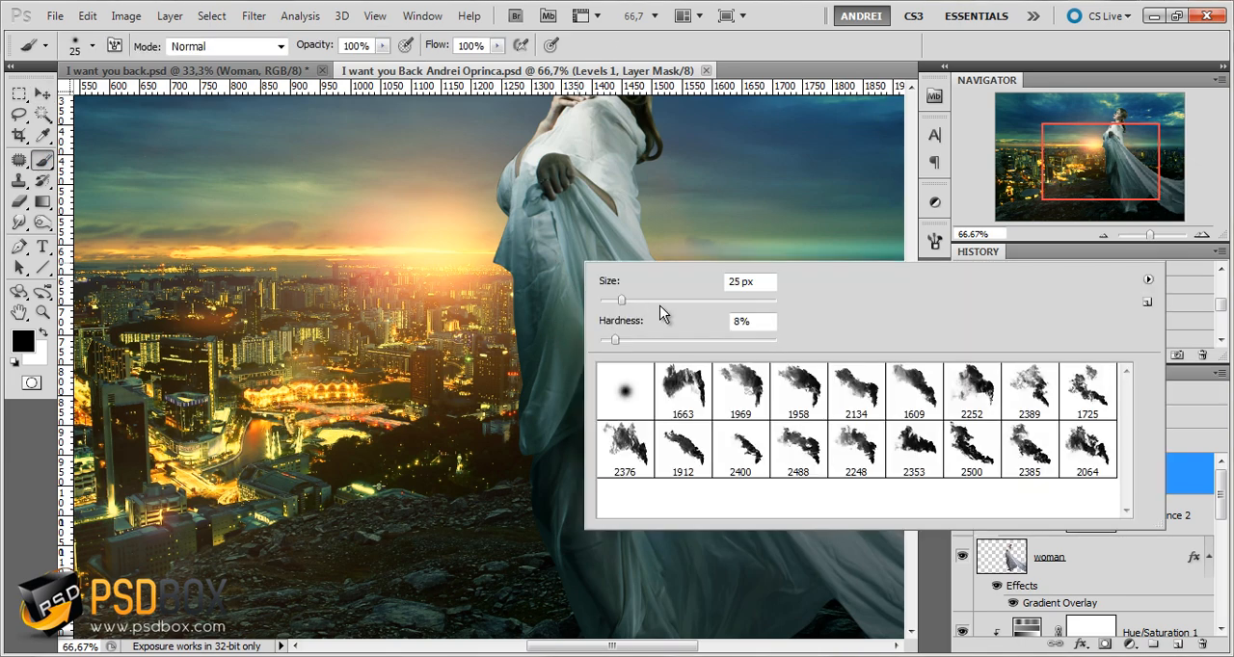
{"action": "left_click_drag", "start_coordinate": [660, 304], "coordinate": [673, 300]}
{"action": "left_click", "coordinate": [1090, 202]}
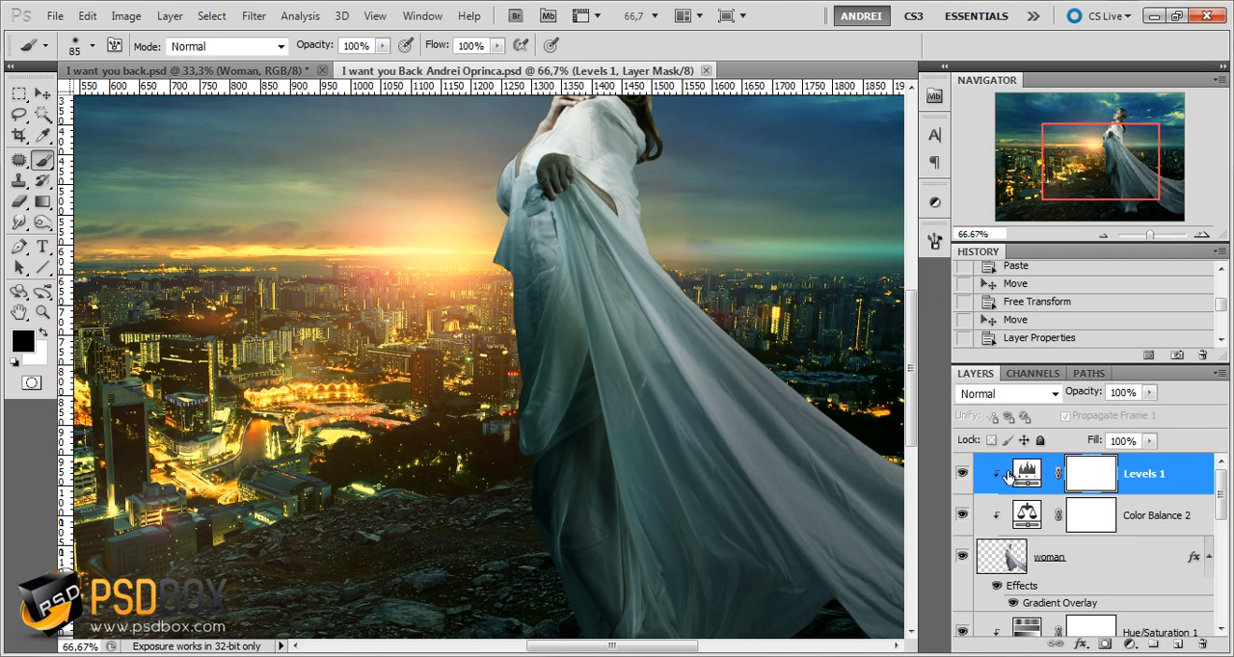
{"action": "left_click", "coordinate": [962, 475]}
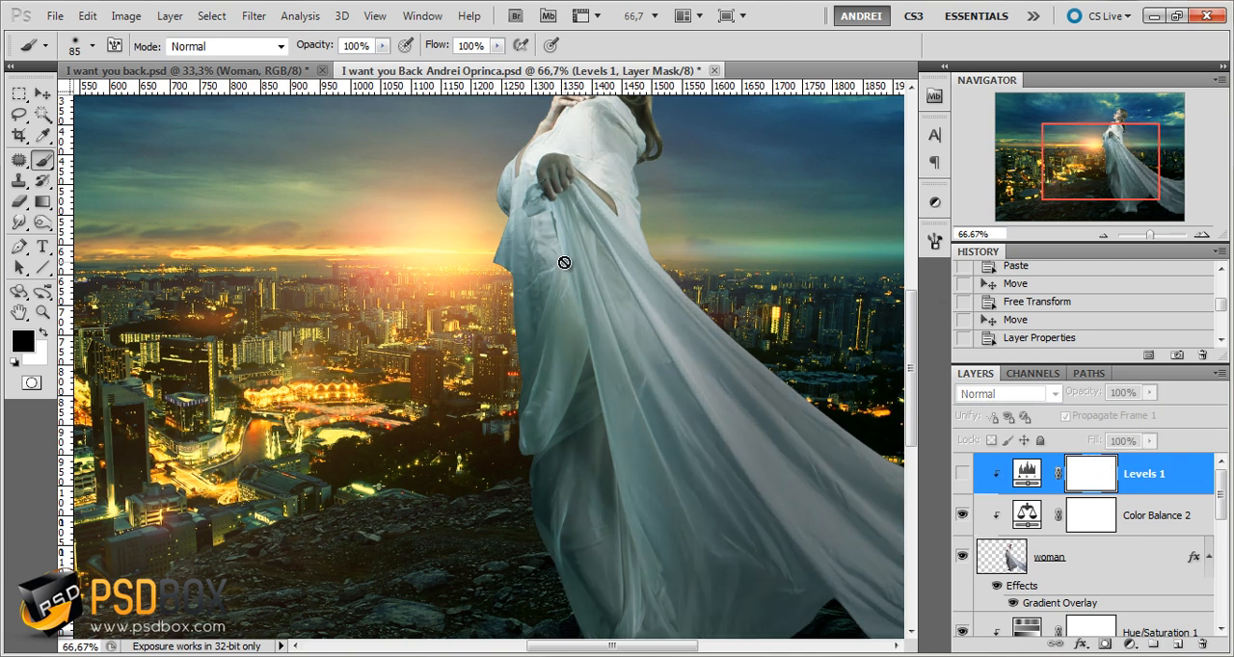
{"action": "left_click", "coordinate": [961, 474]}
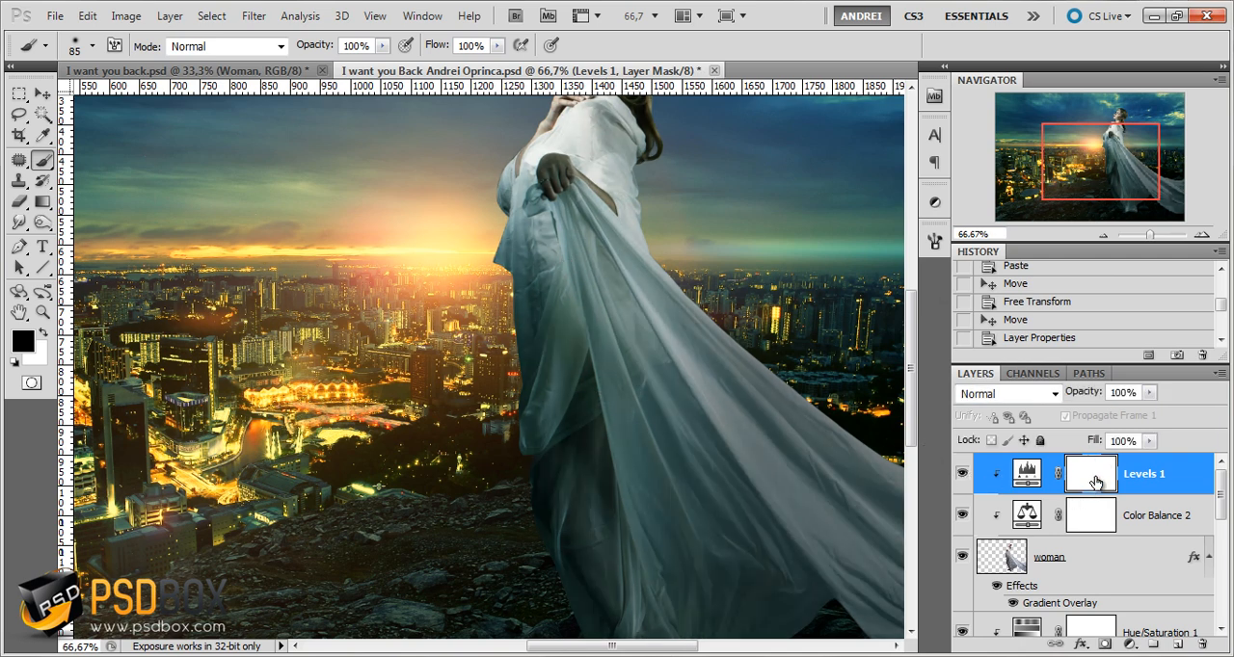
Set the brush to 30% opacity, 32% flow and 0% hardness
{"action": "left_click", "coordinate": [382, 48]}
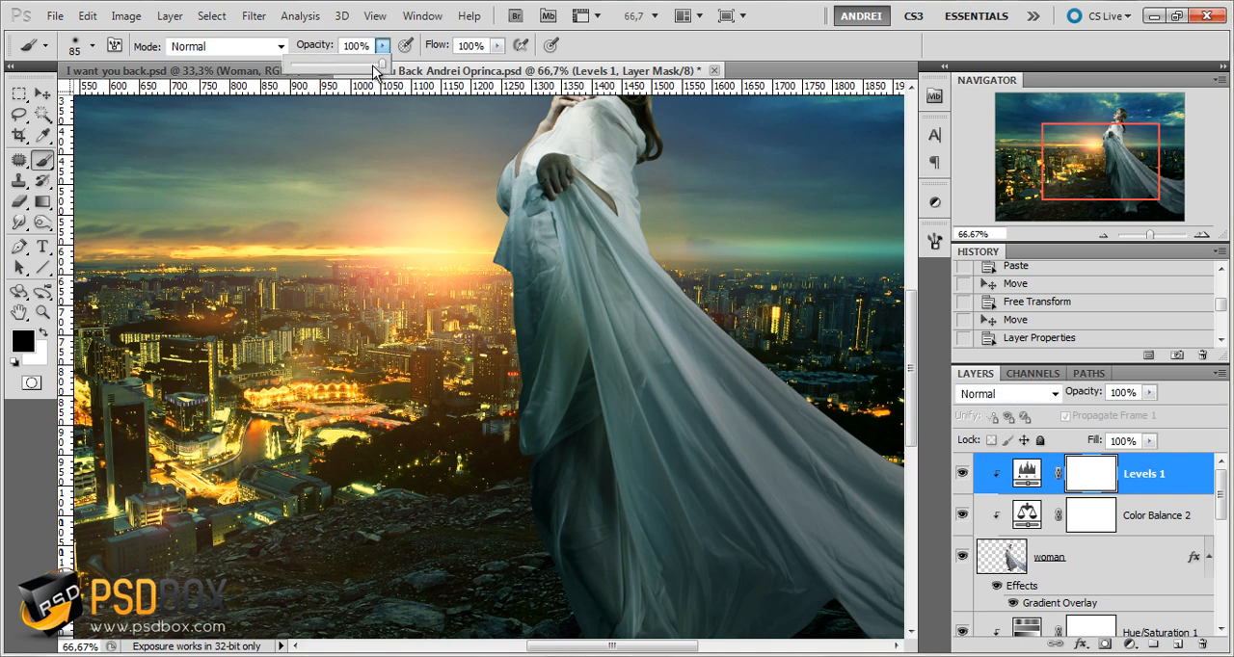
{"action": "left_click", "coordinate": [496, 46]}
{"action": "left_click_drag", "start_coordinate": [497, 63], "coordinate": [463, 68]}
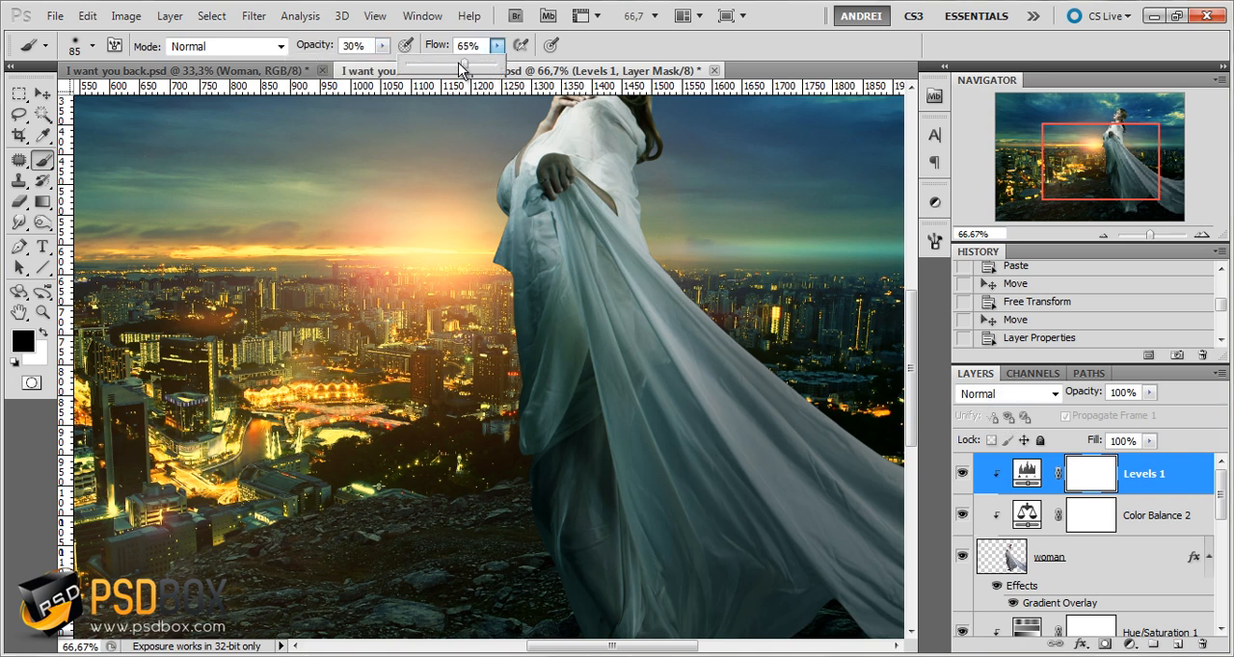
{"action": "right_click", "coordinate": [559, 296]}
{"action": "left_click", "coordinate": [583, 372]}
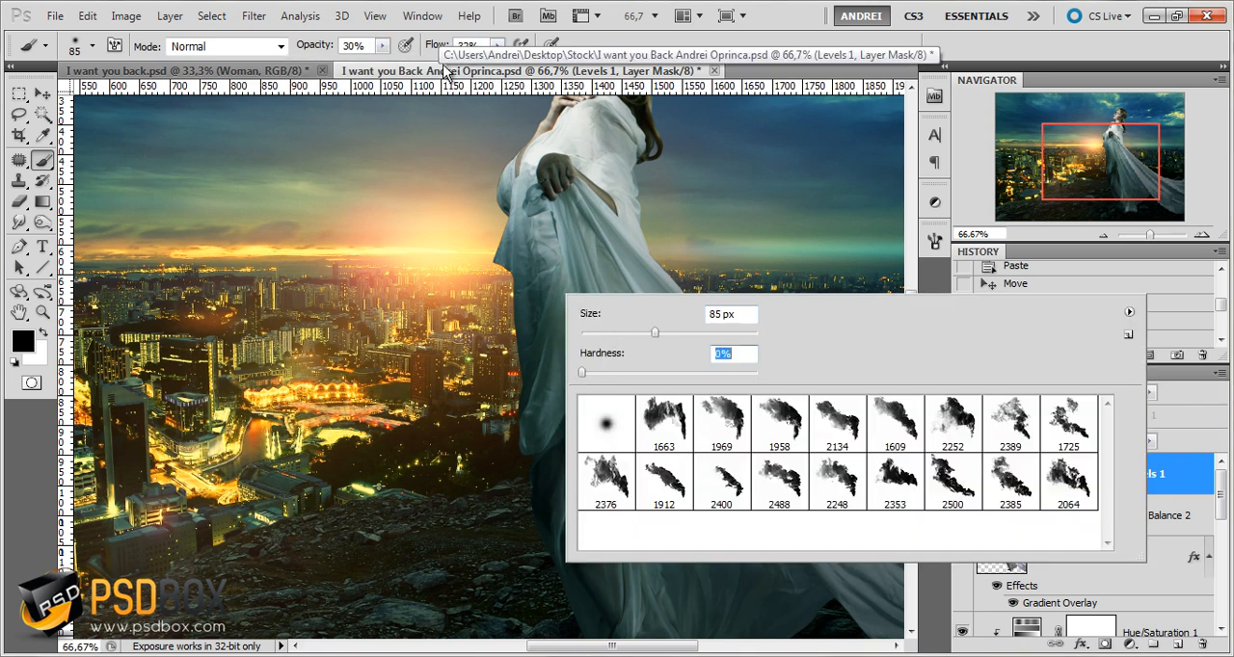
{"action": "left_click", "coordinate": [626, 50]}
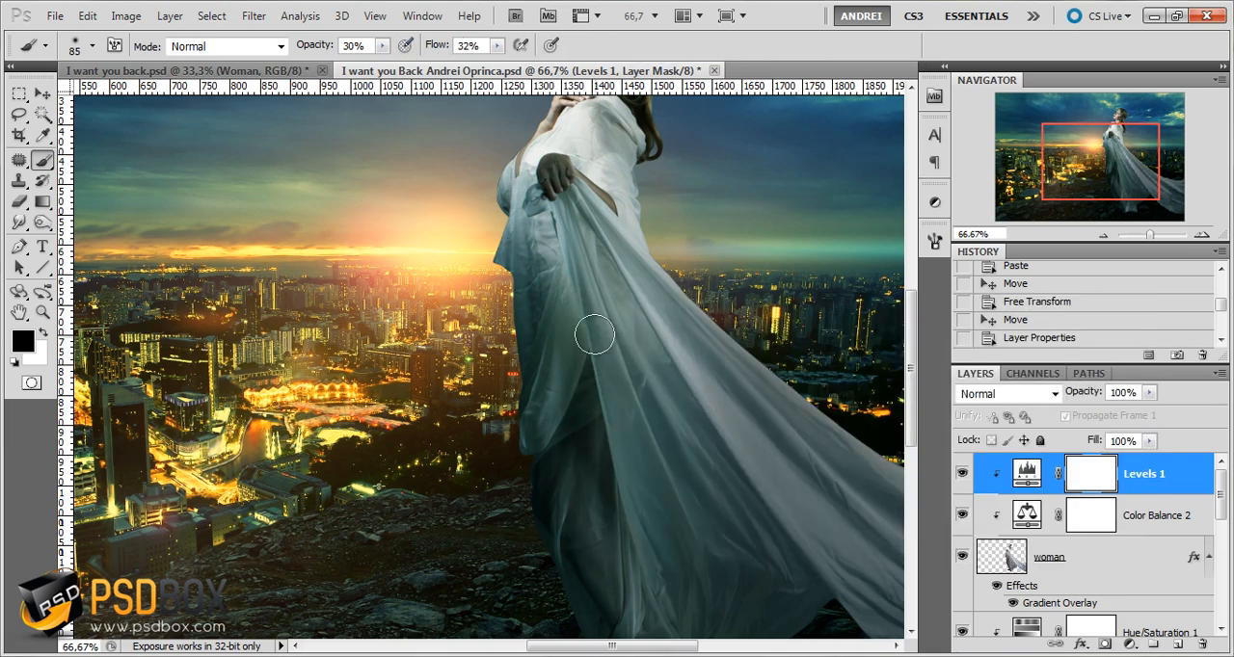
Paint with black on the Levels 1 mask over the front folds of the dress, from the waist down to the legs
{"action": "mouse_move", "coordinate": [544, 417]}
{"action": "left_mouse_down"}
{"action": "mouse_move", "coordinate": [562, 289]}
{"action": "mouse_move", "coordinate": [579, 467]}
{"action": "left_mouse_up"}
{"action": "mouse_move", "coordinate": [580, 479]}
{"action": "left_mouse_down"}
{"action": "mouse_move", "coordinate": [576, 390]}
{"action": "mouse_move", "coordinate": [559, 471]}
{"action": "left_mouse_up"}
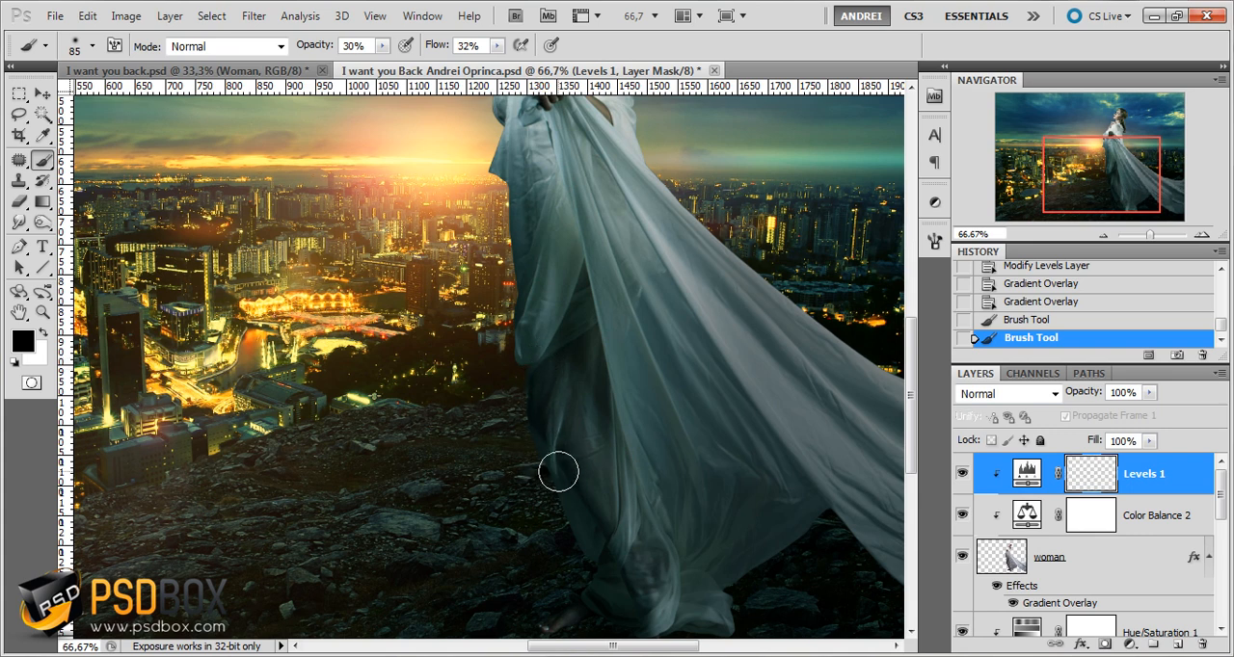
{"action": "mouse_move", "coordinate": [579, 319]}
{"action": "left_mouse_down"}
{"action": "mouse_move", "coordinate": [539, 299]}
{"action": "mouse_move", "coordinate": [537, 415]}
{"action": "mouse_move", "coordinate": [516, 306]}
{"action": "left_mouse_up"}
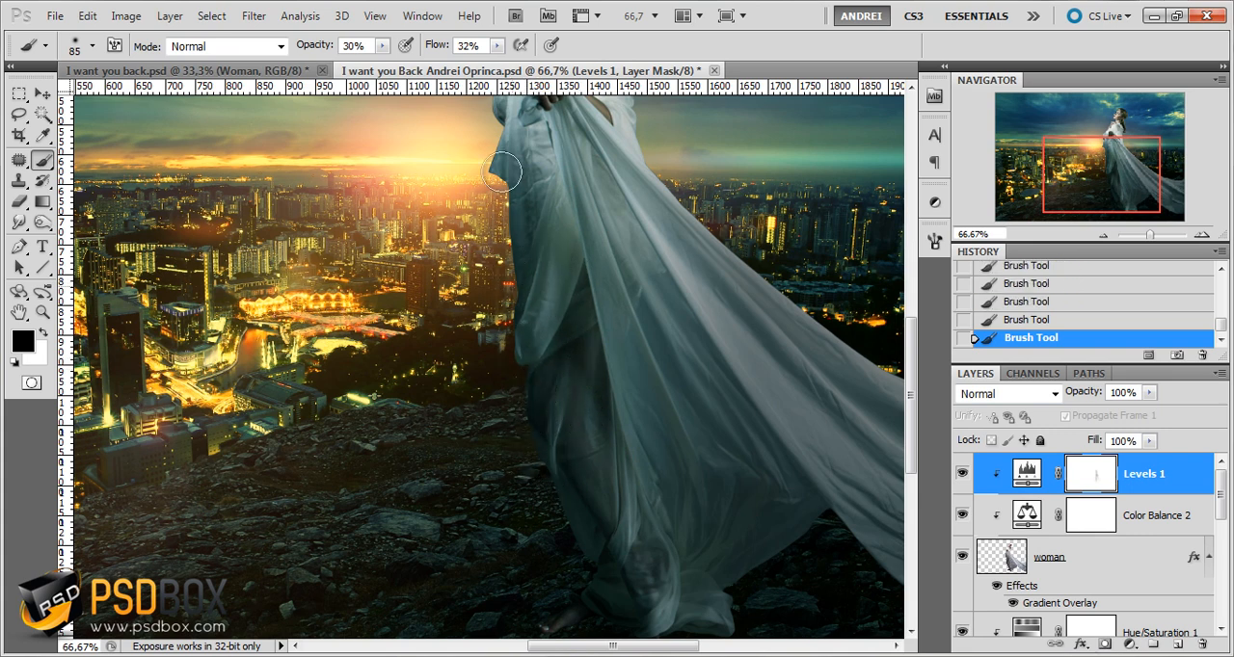
{"action": "mouse_move", "coordinate": [503, 173]}
{"action": "left_mouse_down"}
{"action": "mouse_move", "coordinate": [529, 239]}
{"action": "mouse_move", "coordinate": [528, 269]}
{"action": "mouse_move", "coordinate": [512, 174]}
{"action": "mouse_move", "coordinate": [513, 285]}
{"action": "mouse_move", "coordinate": [529, 180]}
{"action": "mouse_move", "coordinate": [531, 214]}
{"action": "left_mouse_up"}
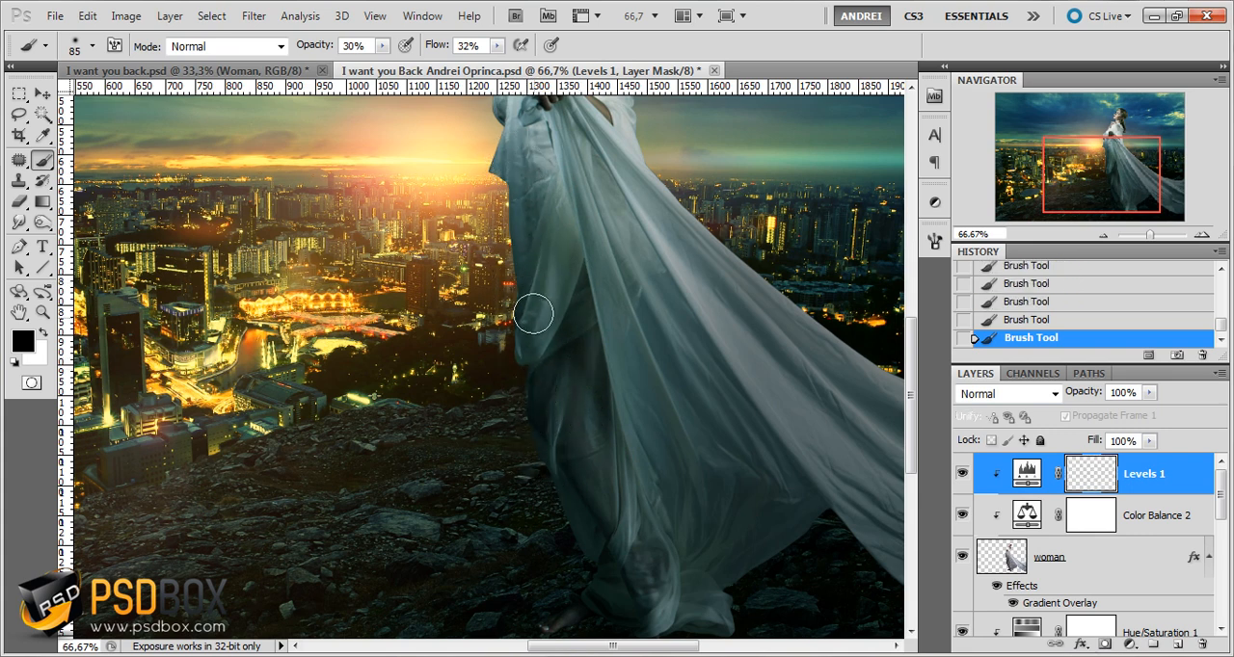
{"action": "mouse_move", "coordinate": [579, 328]}
{"action": "left_mouse_down"}
{"action": "mouse_move", "coordinate": [569, 372]}
{"action": "mouse_move", "coordinate": [582, 482]}
{"action": "left_mouse_up"}
{"action": "mouse_move", "coordinate": [595, 421]}
{"action": "left_mouse_down"}
{"action": "mouse_move", "coordinate": [563, 326]}
{"action": "mouse_move", "coordinate": [569, 439]}
{"action": "mouse_move", "coordinate": [532, 288]}
{"action": "mouse_move", "coordinate": [534, 422]}
{"action": "mouse_move", "coordinate": [512, 279]}
{"action": "left_mouse_up"}
{"action": "left_click_drag", "start_coordinate": [541, 476], "coordinate": [528, 371]}
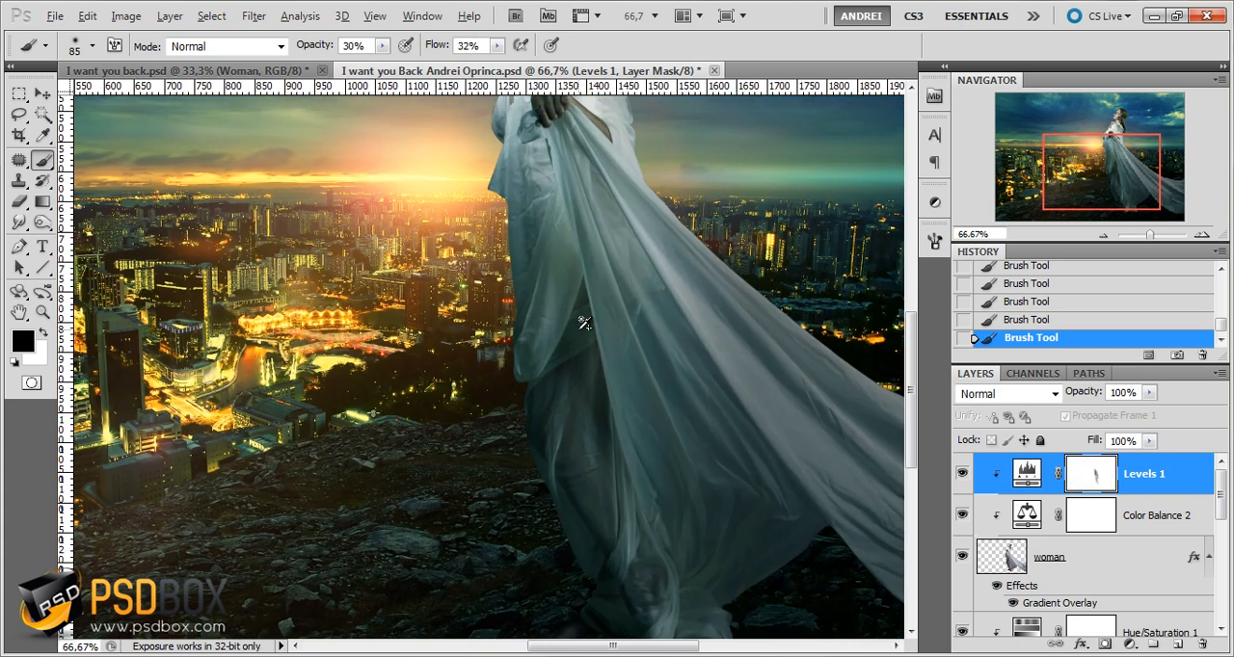
{"action": "scroll", "coordinate": [584, 323], "scroll_direction": "down", "scroll_amount": 1}
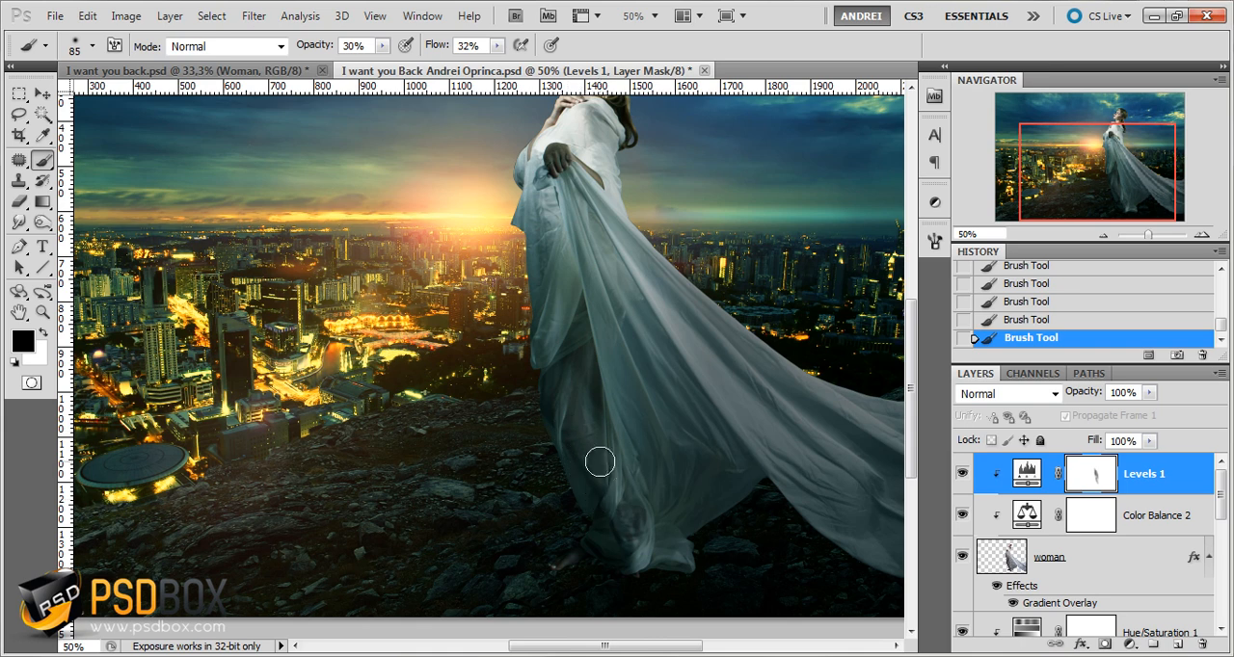
{"action": "key", "text": "x"}
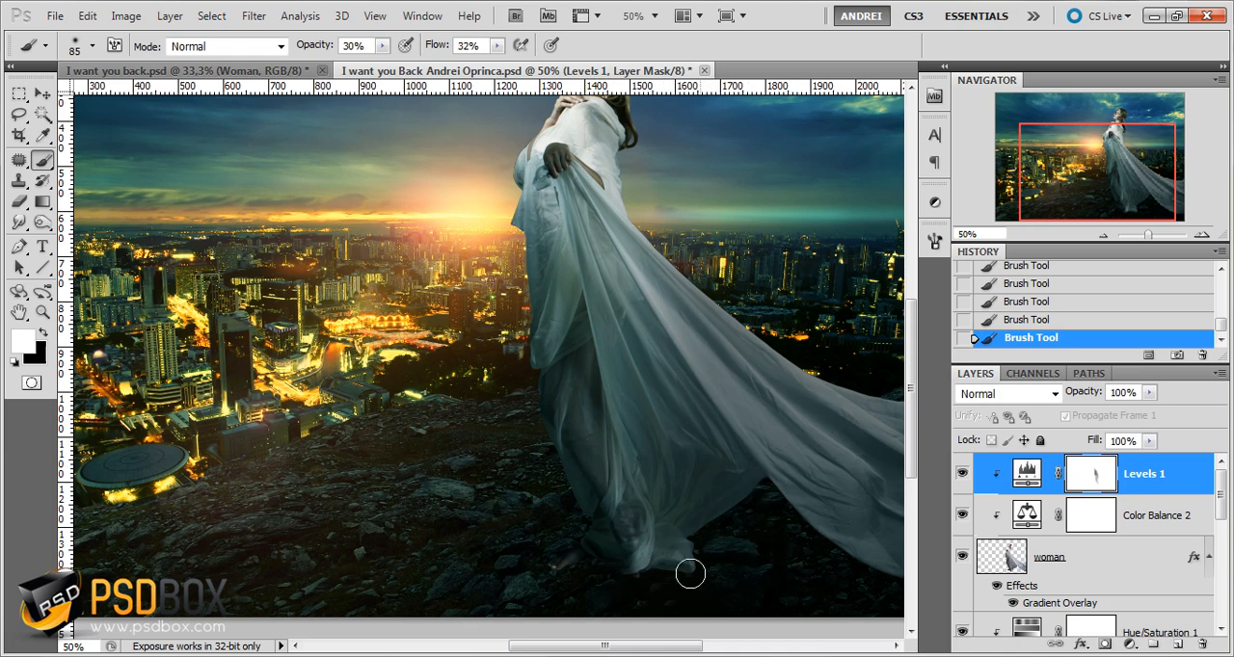
{"action": "left_click_drag", "start_coordinate": [625, 362], "coordinate": [653, 476]}
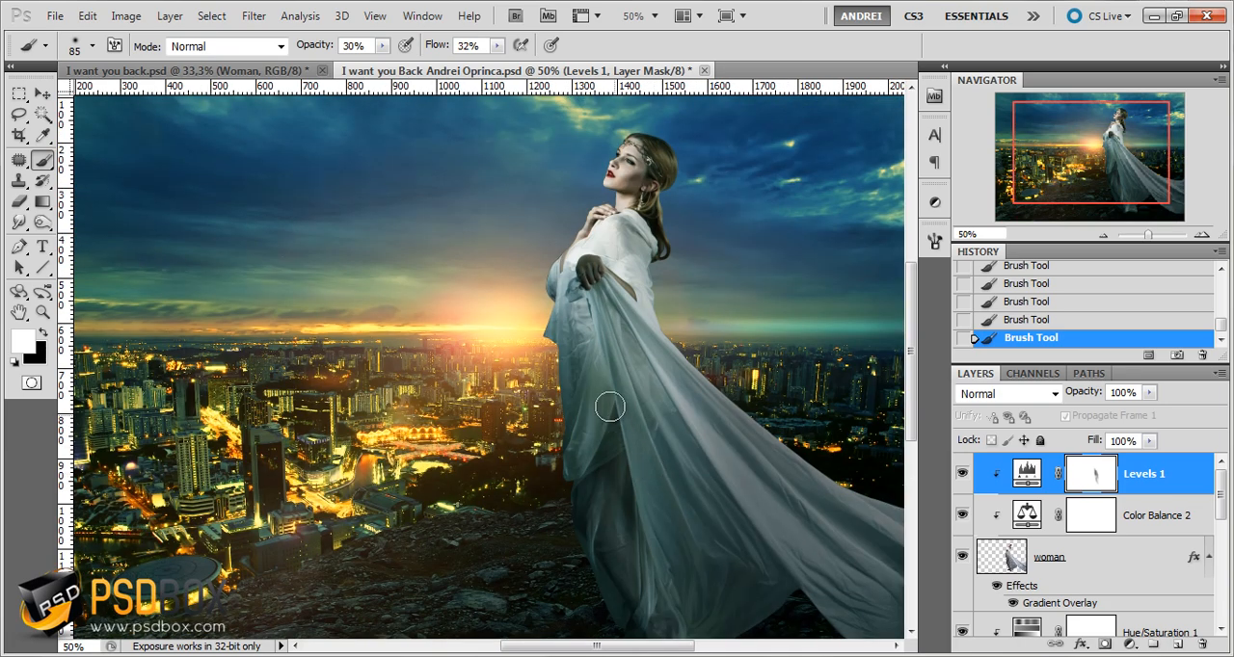
{"action": "key", "text": "x"}
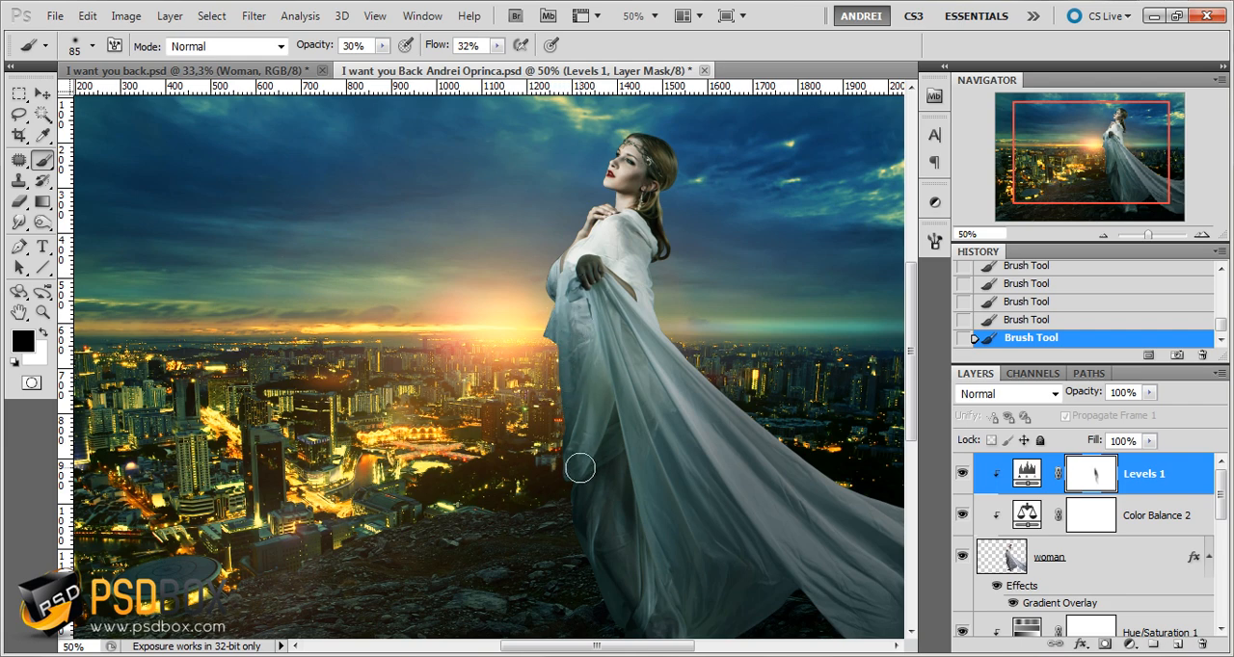
Reduce the brush size to 35 px and paint black on the Levels 1 mask over the hand holding the dress
{"action": "scroll", "coordinate": [614, 396], "scroll_direction": "up", "scroll_amount": 4}
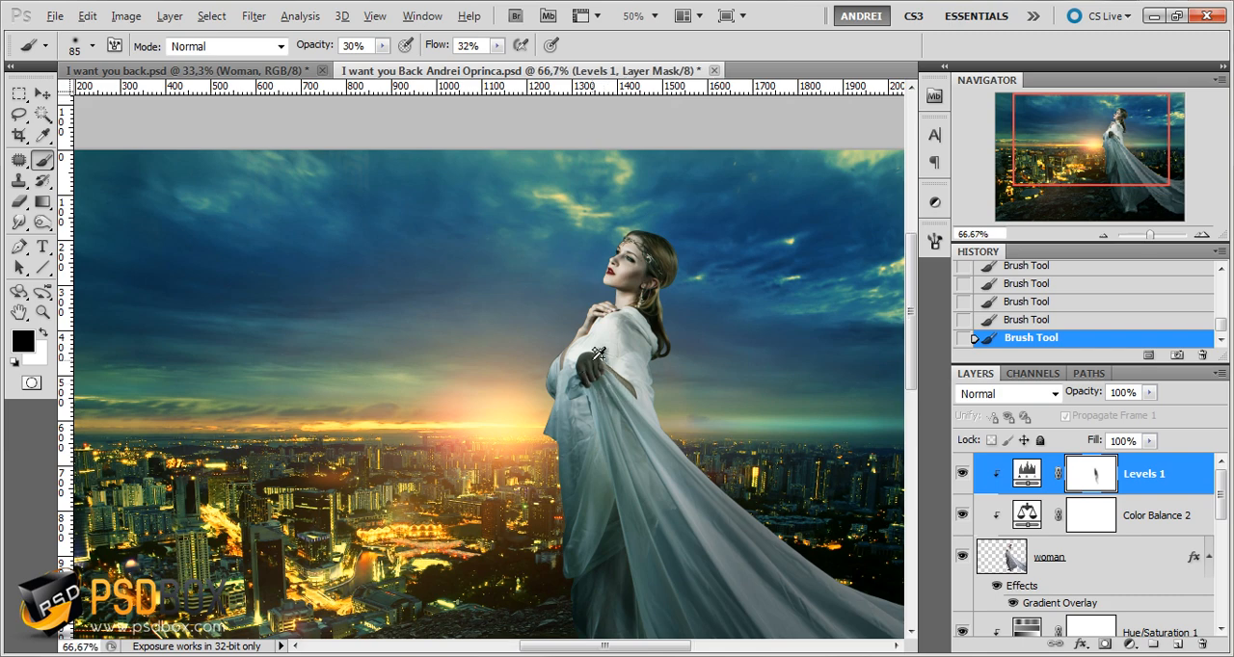
{"action": "right_click", "coordinate": [725, 384]}
{"action": "mouse_move", "coordinate": [590, 359]}
{"action": "left_mouse_down"}
{"action": "mouse_move", "coordinate": [558, 432]}
{"action": "mouse_move", "coordinate": [574, 345]}
{"action": "mouse_move", "coordinate": [562, 466]}
{"action": "mouse_move", "coordinate": [574, 369]}
{"action": "left_mouse_up"}
{"action": "mouse_move", "coordinate": [627, 337]}
{"action": "left_mouse_down"}
{"action": "mouse_move", "coordinate": [542, 472]}
{"action": "mouse_move", "coordinate": [540, 375]}
{"action": "mouse_move", "coordinate": [560, 312]}
{"action": "mouse_move", "coordinate": [620, 318]}
{"action": "mouse_move", "coordinate": [550, 399]}
{"action": "mouse_move", "coordinate": [623, 344]}
{"action": "mouse_move", "coordinate": [592, 434]}
{"action": "mouse_move", "coordinate": [628, 437]}
{"action": "mouse_move", "coordinate": [542, 454]}
{"action": "mouse_move", "coordinate": [542, 380]}
{"action": "mouse_move", "coordinate": [628, 399]}
{"action": "mouse_move", "coordinate": [539, 326]}
{"action": "mouse_move", "coordinate": [551, 419]}
{"action": "left_mouse_up"}
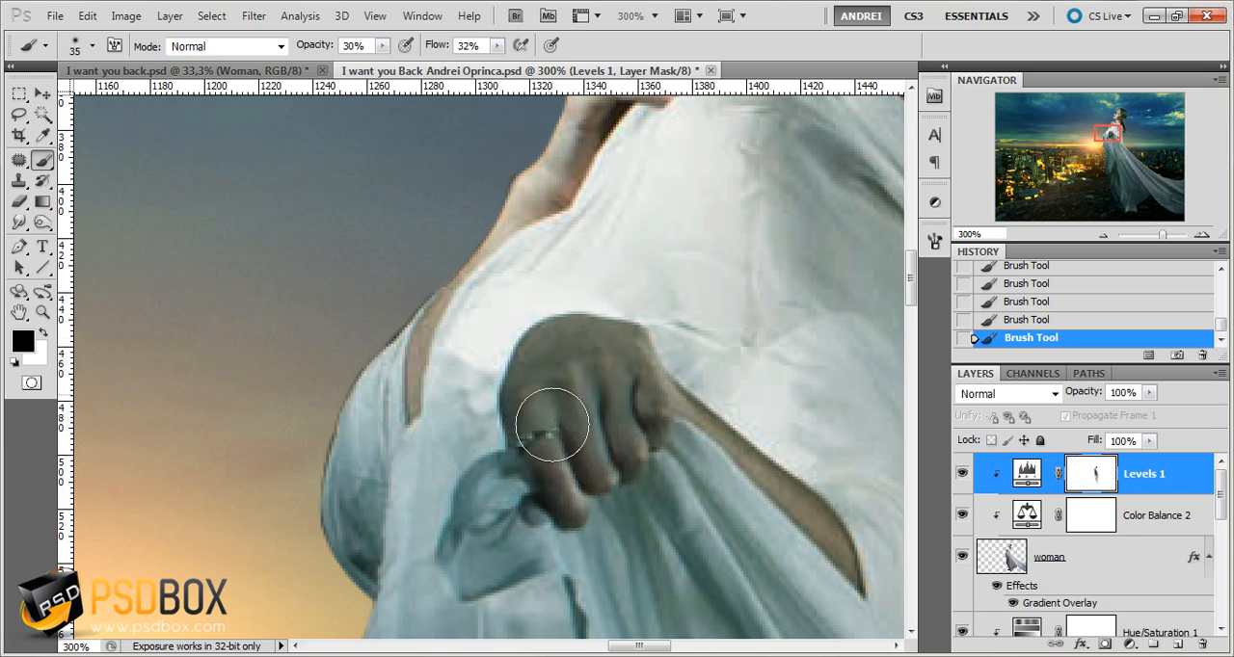
Examine the woman's hands, face and dress against the sunset scene, both close up and in the wider composition
{"action": "key", "text": "ctrl+1"}
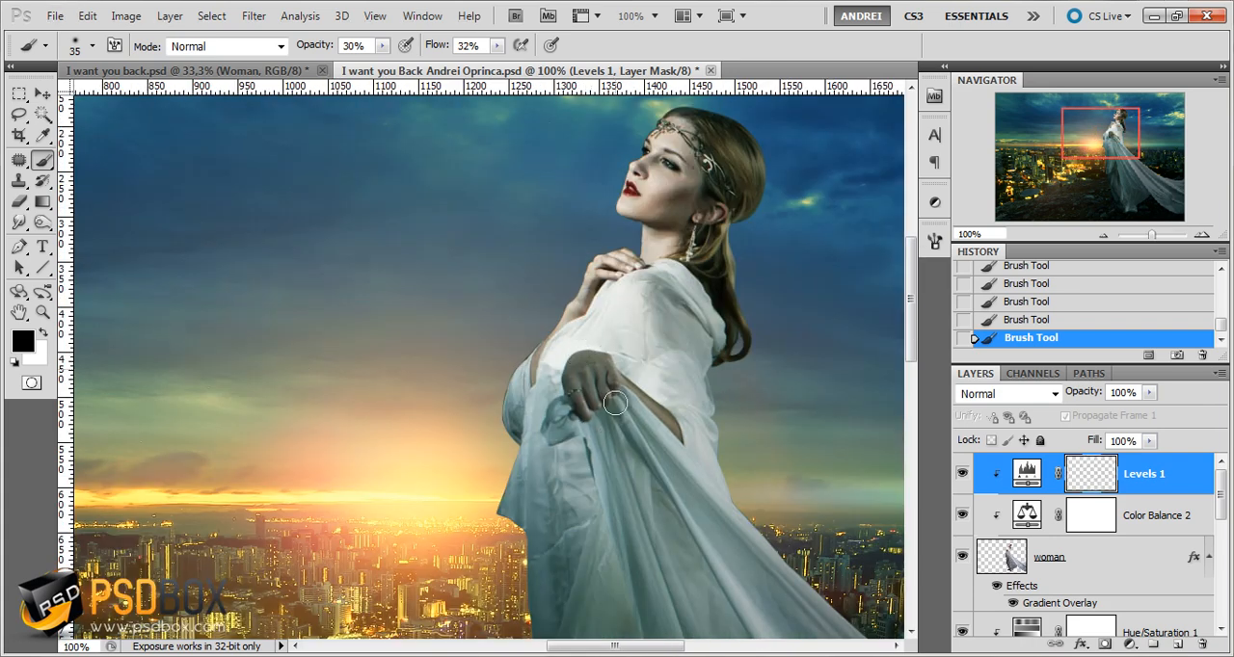
{"action": "key", "text": "ctrl+minus"}
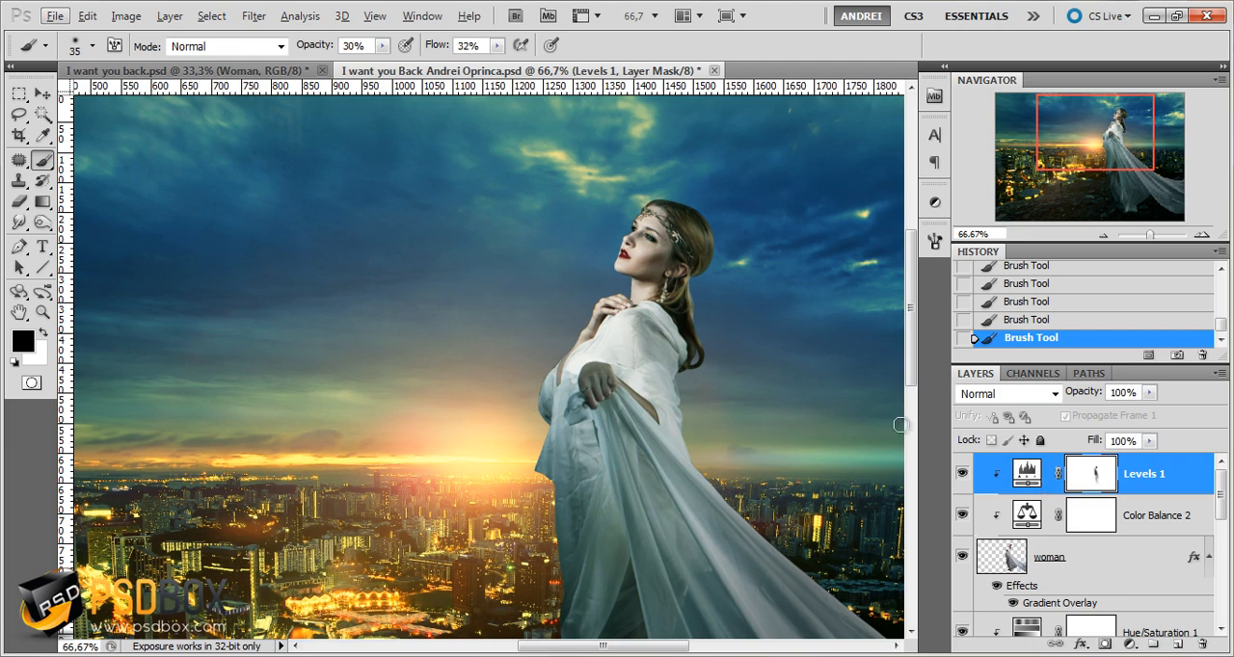
{"action": "scroll", "coordinate": [747, 399], "scroll_direction": "down", "scroll_amount": 1}
{"action": "left_click_drag", "start_coordinate": [774, 483], "coordinate": [693, 432]}
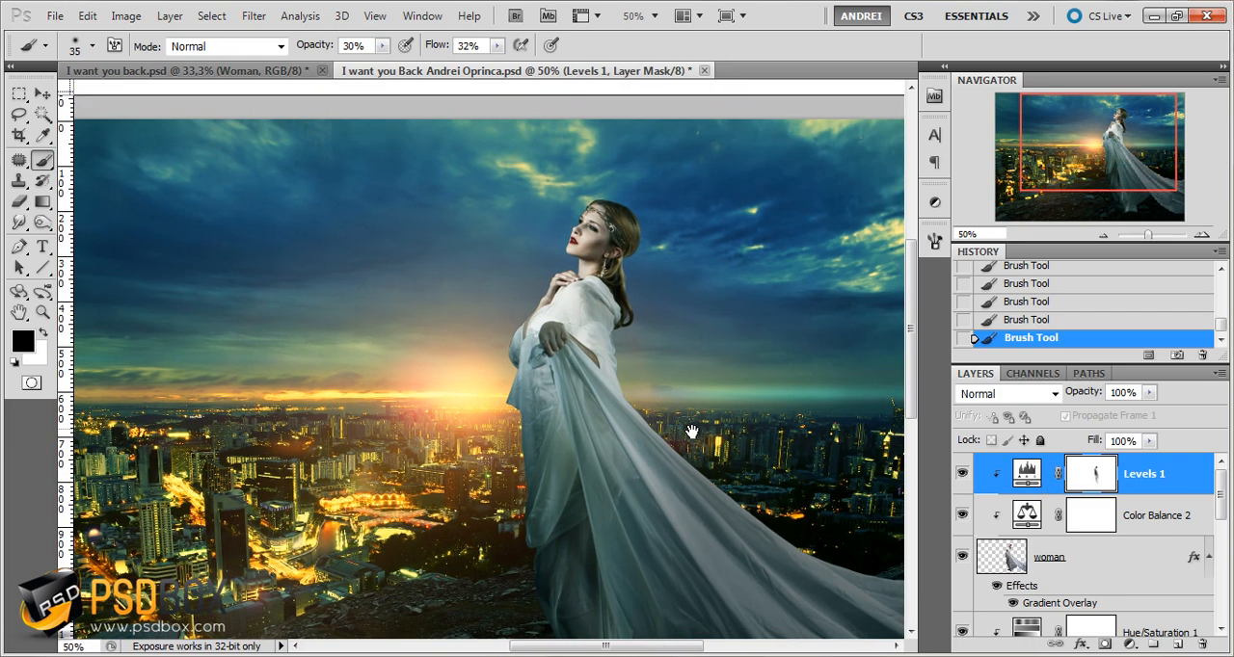
{"action": "scroll", "coordinate": [674, 432], "scroll_direction": "down", "scroll_amount": 2}
{"action": "scroll", "coordinate": [583, 308], "scroll_direction": "up", "scroll_amount": 2}
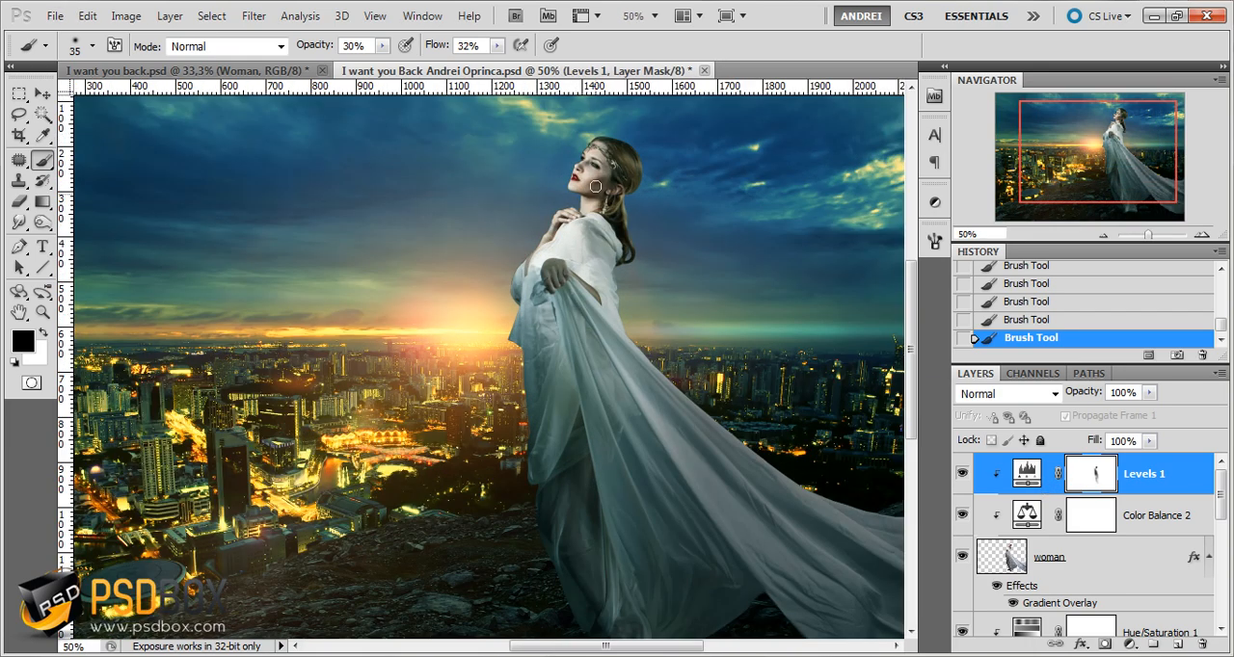
{"action": "scroll", "coordinate": [598, 151], "scroll_direction": "up", "scroll_amount": 4}
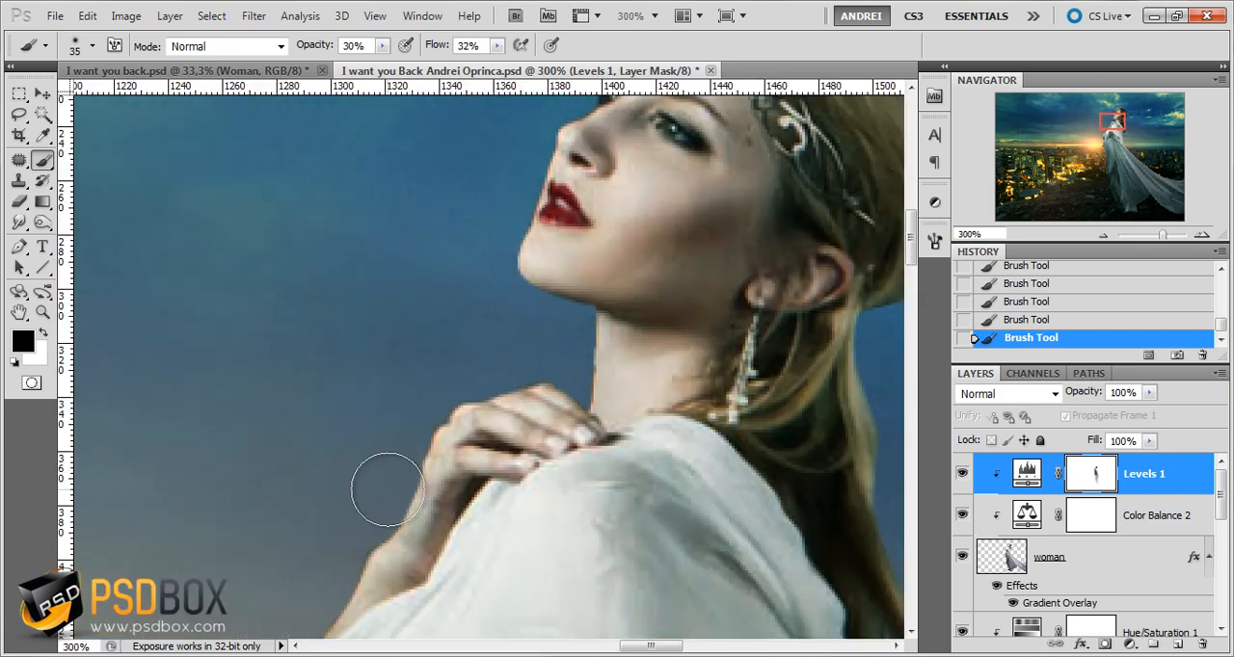
{"action": "scroll", "coordinate": [647, 220], "scroll_direction": "down", "scroll_amount": 1}
{"action": "scroll", "coordinate": [655, 317], "scroll_direction": "down", "scroll_amount": 1}
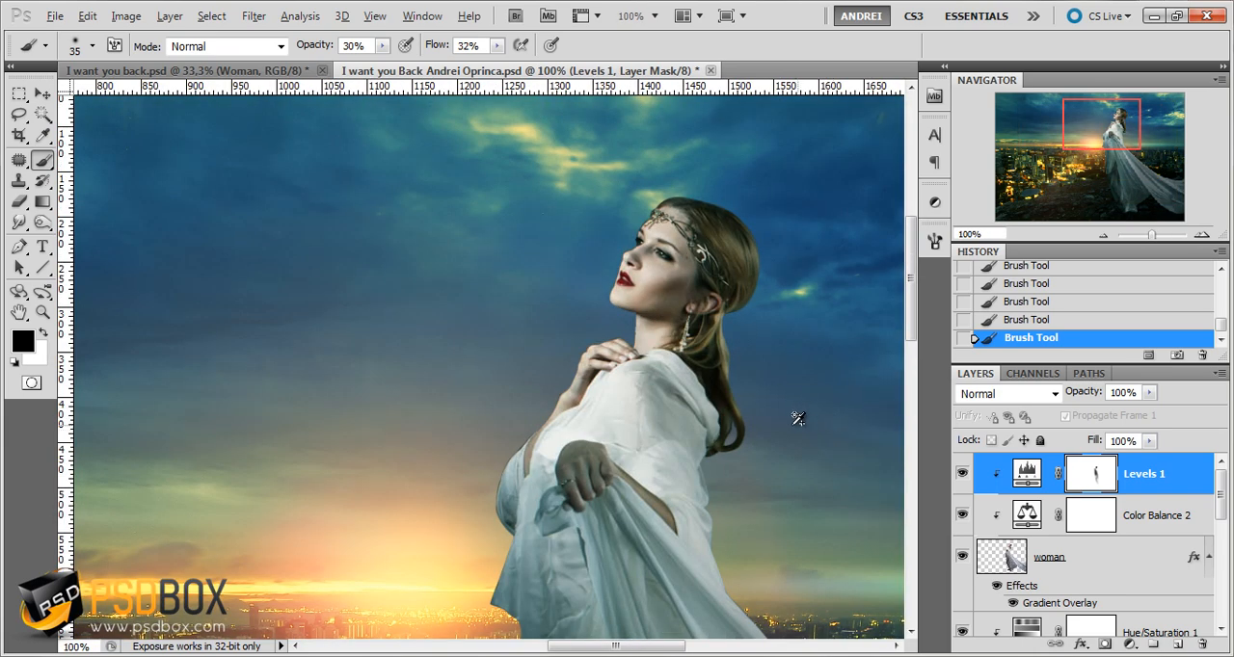
Add an Inner Shadow to the woman layer with Use Global Light turned off and the angle at 142°
{"action": "left_click", "coordinate": [1110, 560]}
{"action": "double_click", "coordinate": [1113, 555]}
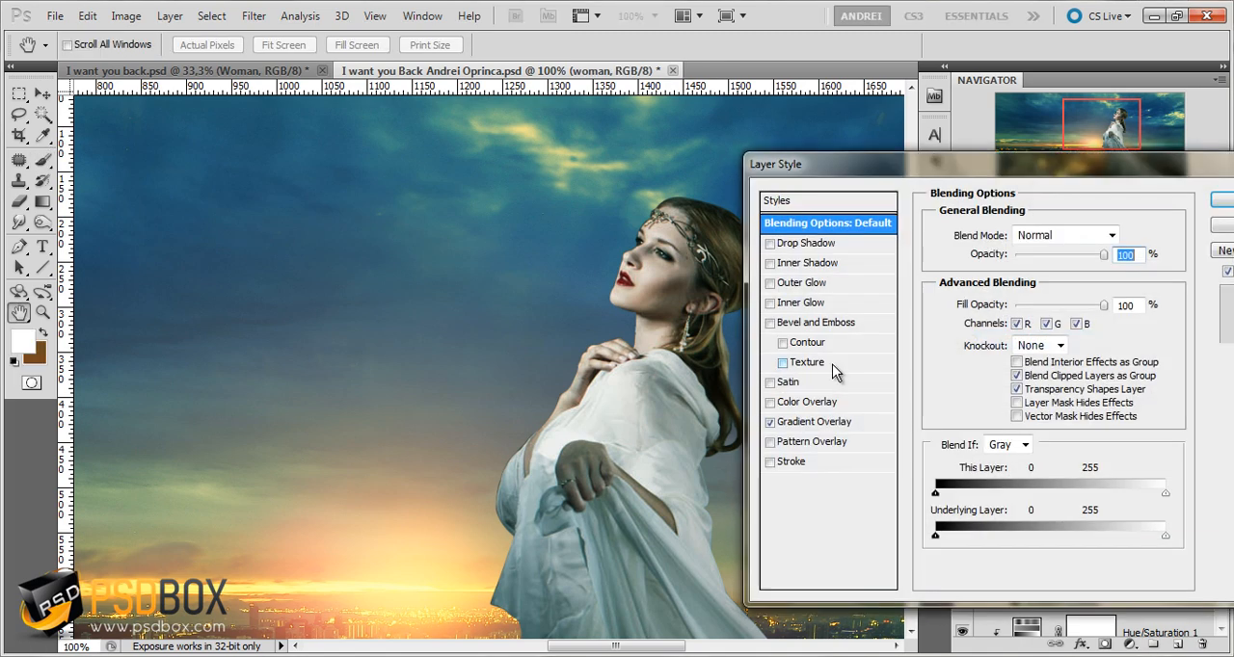
{"action": "left_click", "coordinate": [823, 262]}
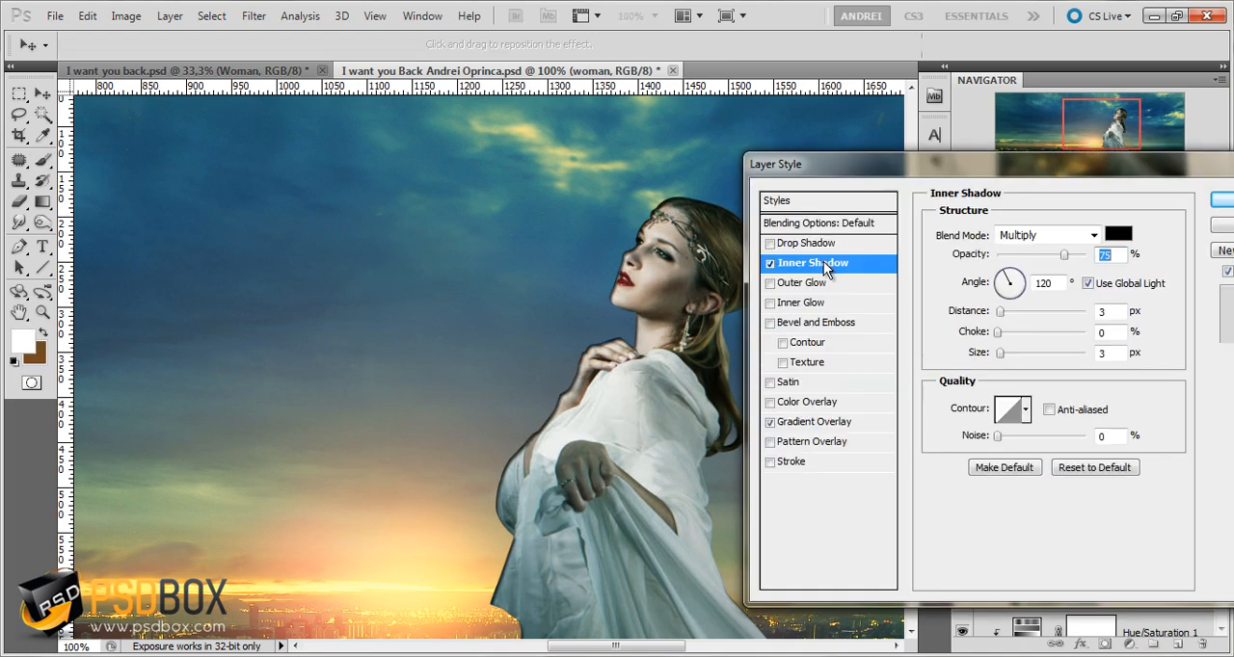
{"action": "left_click", "coordinate": [1088, 284]}
{"action": "left_click_drag", "start_coordinate": [999, 289], "coordinate": [998, 275]}
Set the Inner Shadow color to the muted orange-brown 977f5e
{"action": "left_click", "coordinate": [1118, 234]}
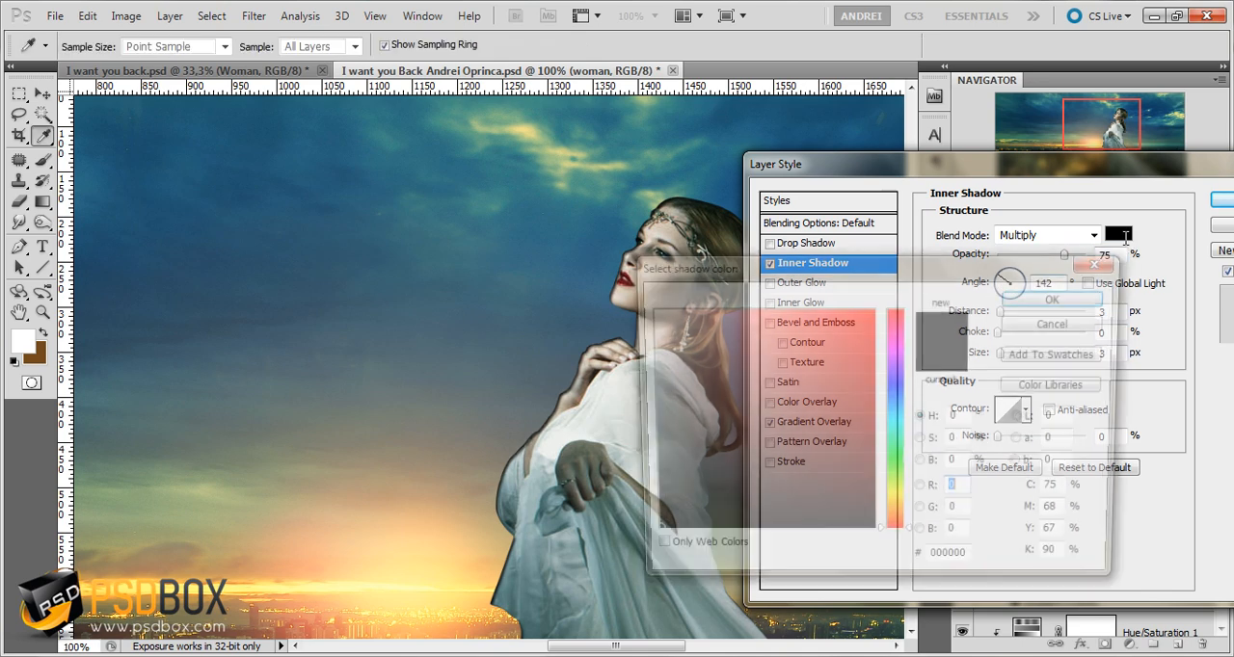
{"action": "left_click", "coordinate": [906, 521]}
{"action": "left_click", "coordinate": [770, 398]}
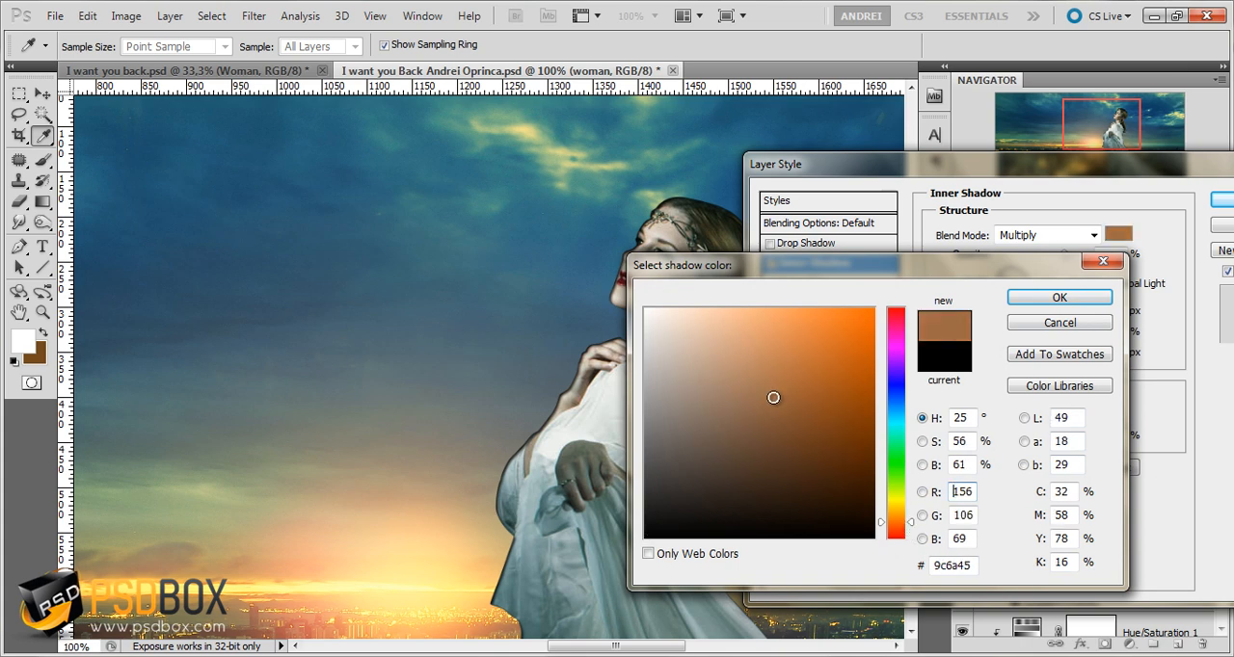
{"action": "left_click", "coordinate": [896, 504]}
{"action": "left_click_drag", "start_coordinate": [765, 416], "coordinate": [732, 402]}
{"action": "left_click", "coordinate": [895, 515]}
{"action": "left_click", "coordinate": [895, 522]}
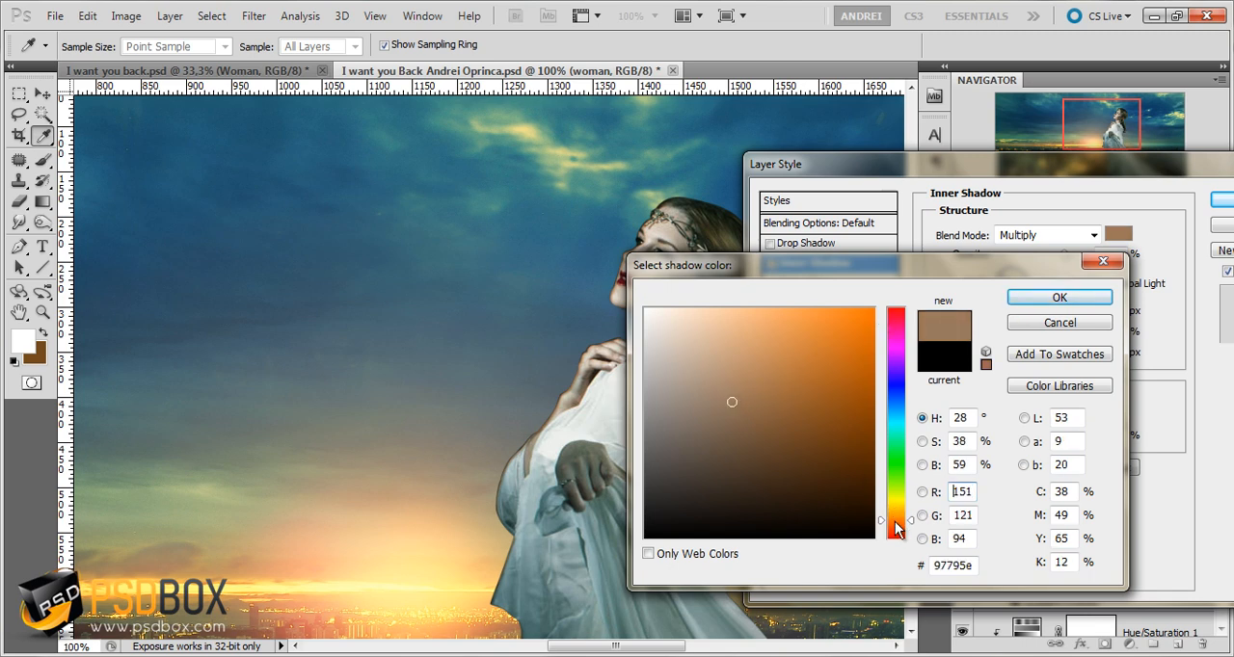
{"action": "left_click", "coordinate": [897, 521]}
{"action": "left_click", "coordinate": [902, 517]}
{"action": "left_click", "coordinate": [1041, 302]}
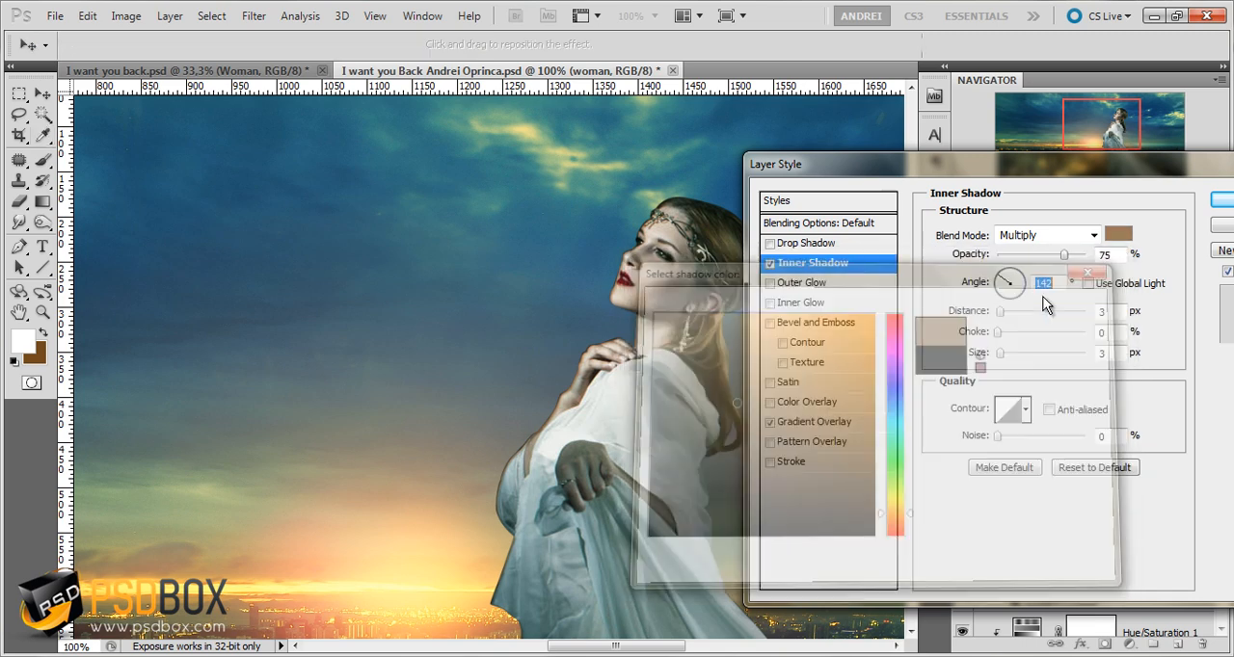
Set the Inner Shadow's blend mode to Color Dodge and lower its opacity to 30%
{"action": "left_click", "coordinate": [1027, 239]}
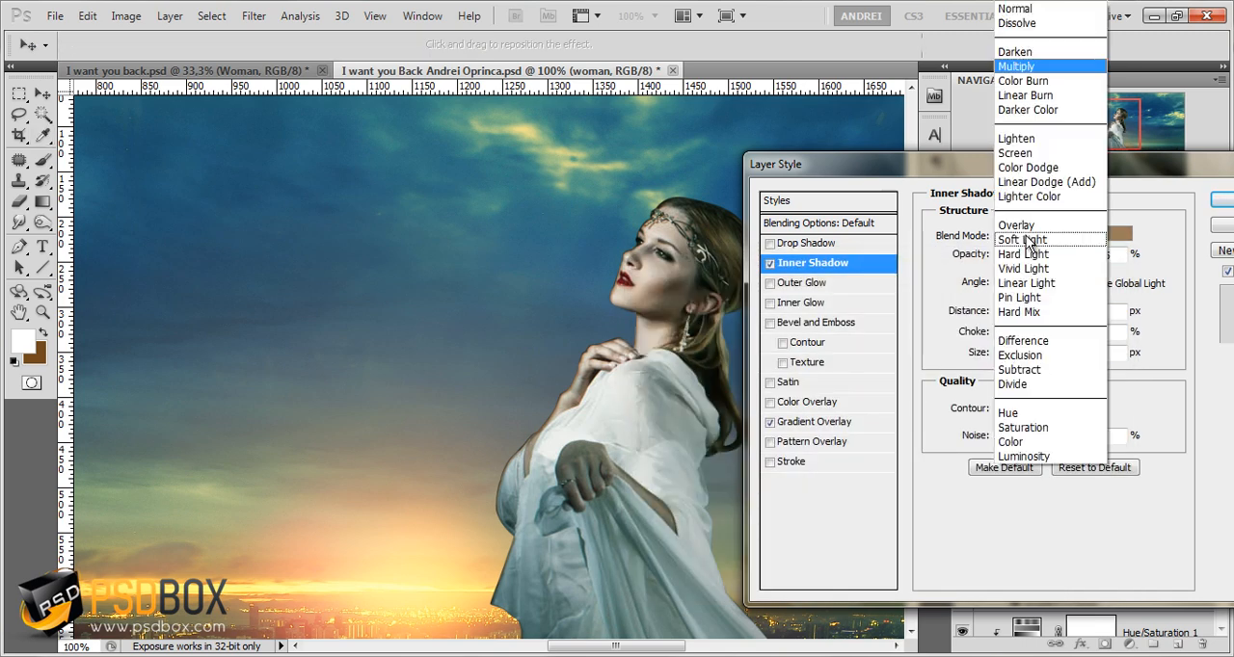
{"action": "left_click", "coordinate": [1032, 170]}
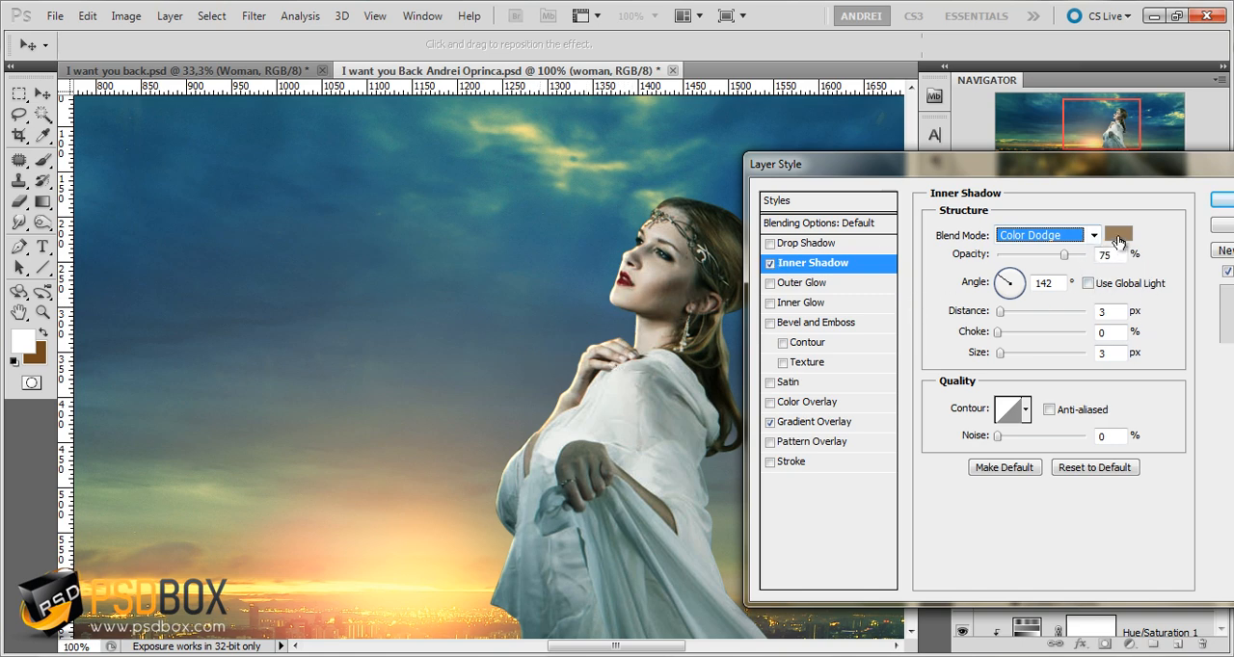
{"action": "left_click_drag", "start_coordinate": [1064, 254], "coordinate": [1023, 262]}
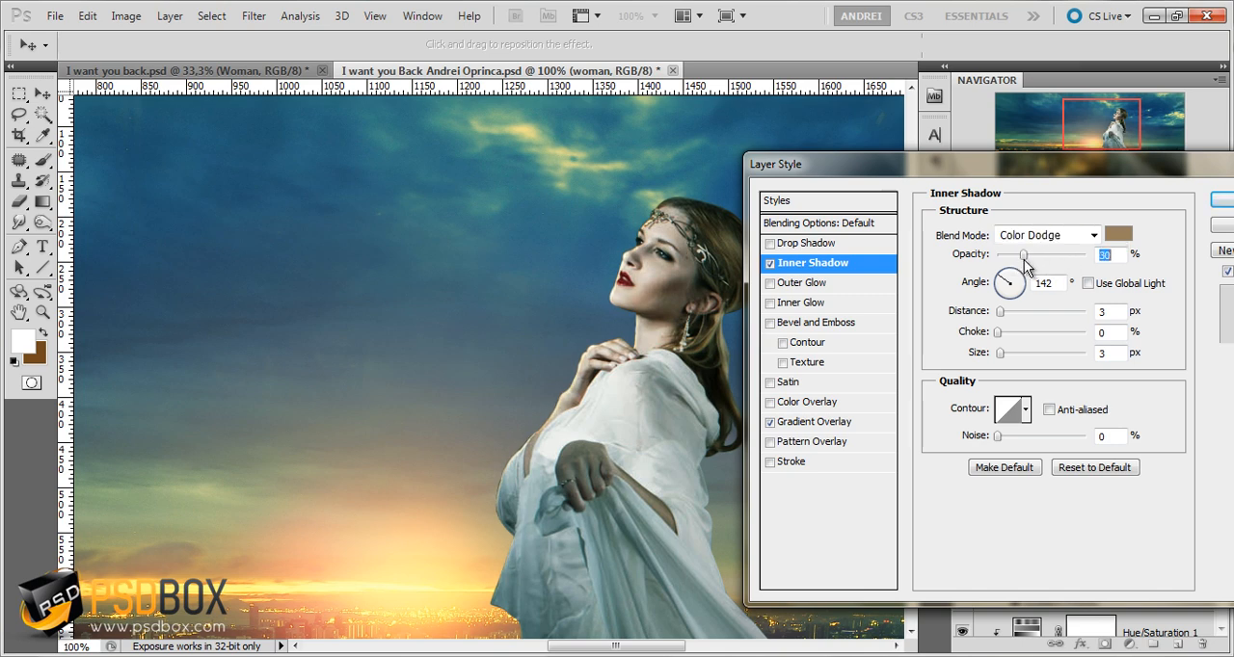
Darken the Inner Shadow color to 6a5a43, set opacity 51% and size 10 px, and apply the layer style
{"action": "left_click", "coordinate": [1118, 234]}
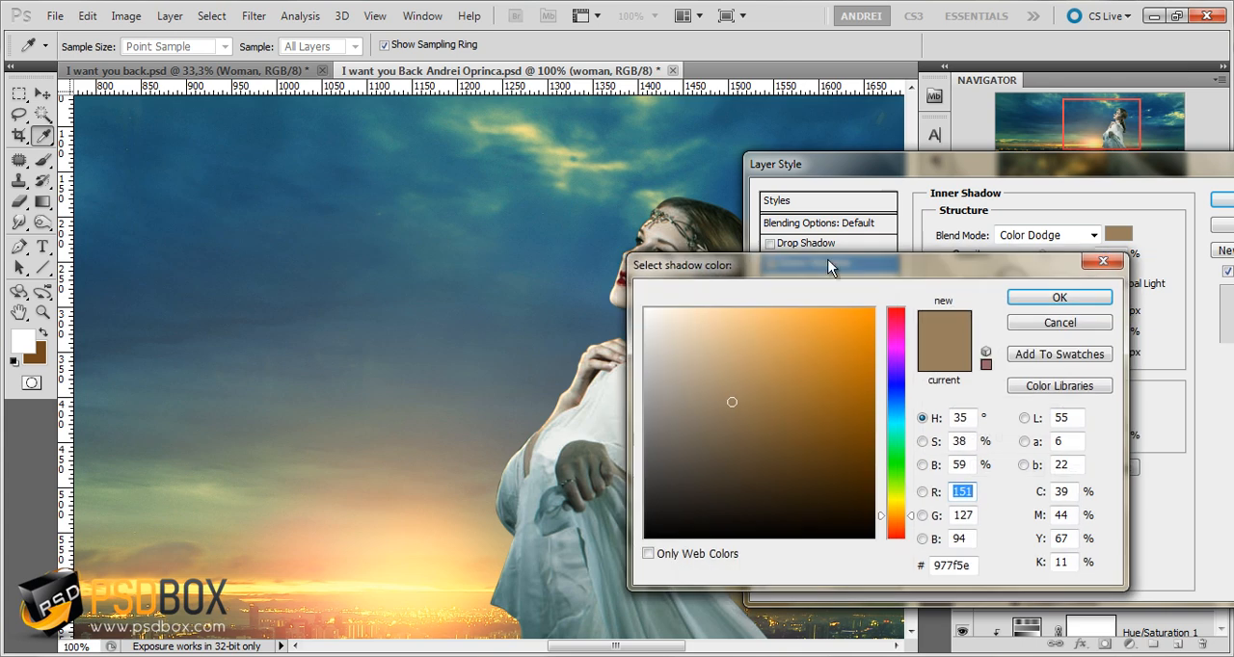
{"action": "left_click_drag", "start_coordinate": [845, 264], "coordinate": [947, 259]}
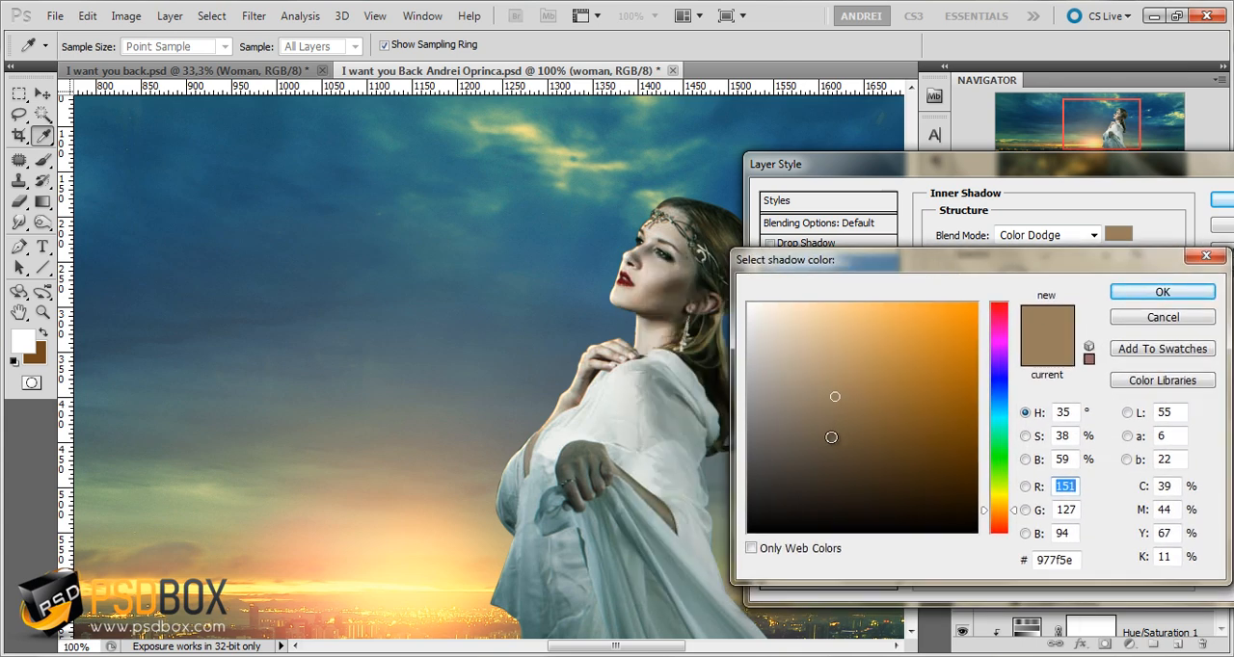
{"action": "left_click", "coordinate": [831, 436]}
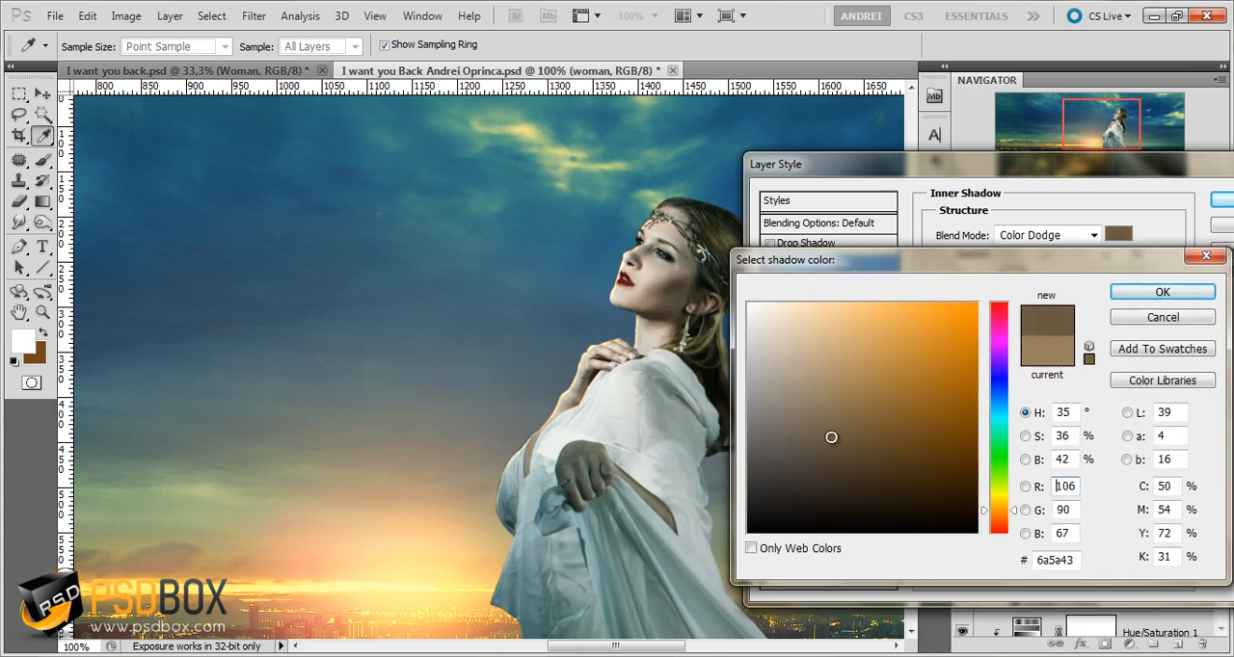
{"action": "left_click", "coordinate": [1205, 293]}
{"action": "left_click", "coordinate": [1133, 352]}
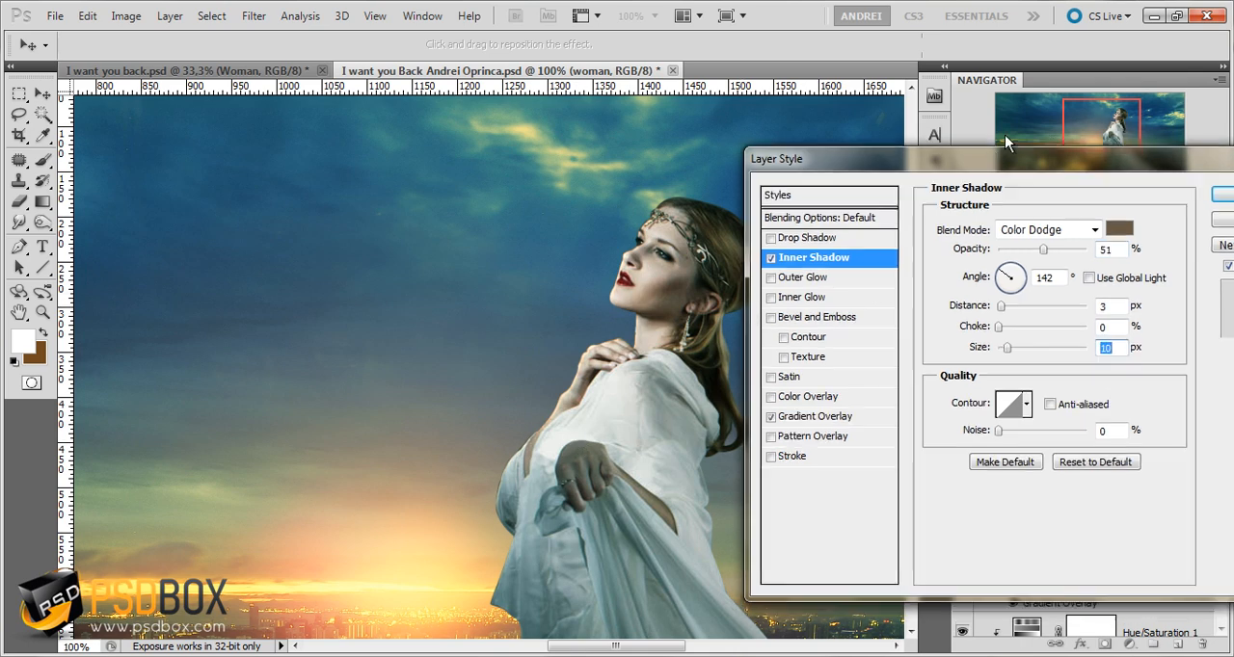
{"action": "key", "text": "Return"}
Reopen the woman layer's Inner Shadow settings and change the shadow color to a lighter tan brown
{"action": "left_click_drag", "start_coordinate": [1104, 115], "coordinate": [1102, 139]}
{"action": "scroll", "coordinate": [717, 378], "scroll_direction": "down", "scroll_amount": 1}
{"action": "left_click_drag", "start_coordinate": [722, 371], "coordinate": [642, 441]}
{"action": "double_click", "coordinate": [1132, 562]}
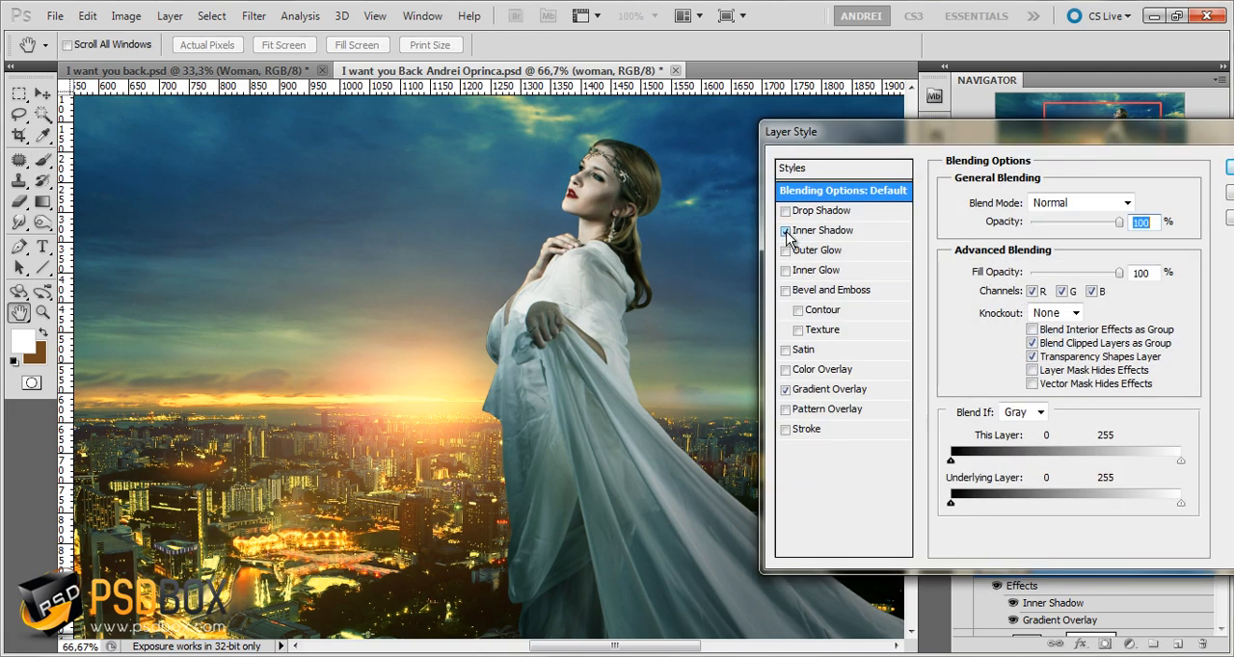
{"action": "left_click", "coordinate": [850, 229]}
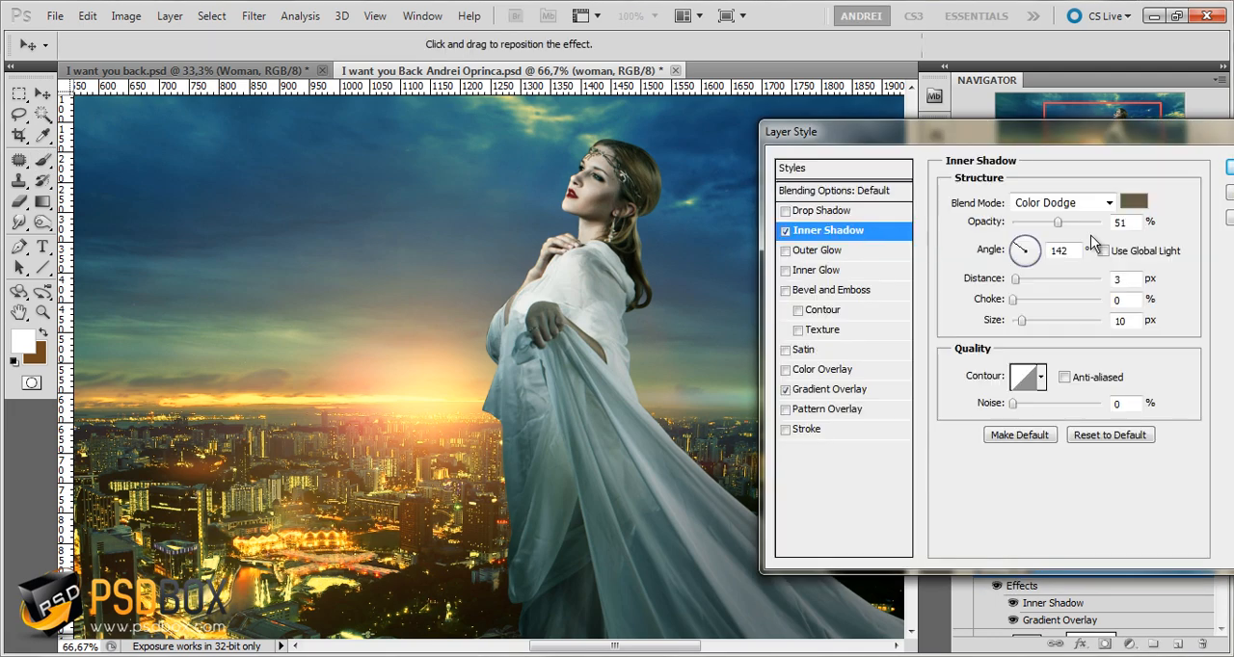
{"action": "left_click", "coordinate": [1133, 202]}
{"action": "left_click_drag", "start_coordinate": [838, 411], "coordinate": [831, 393]}
{"action": "left_click", "coordinate": [1176, 301]}
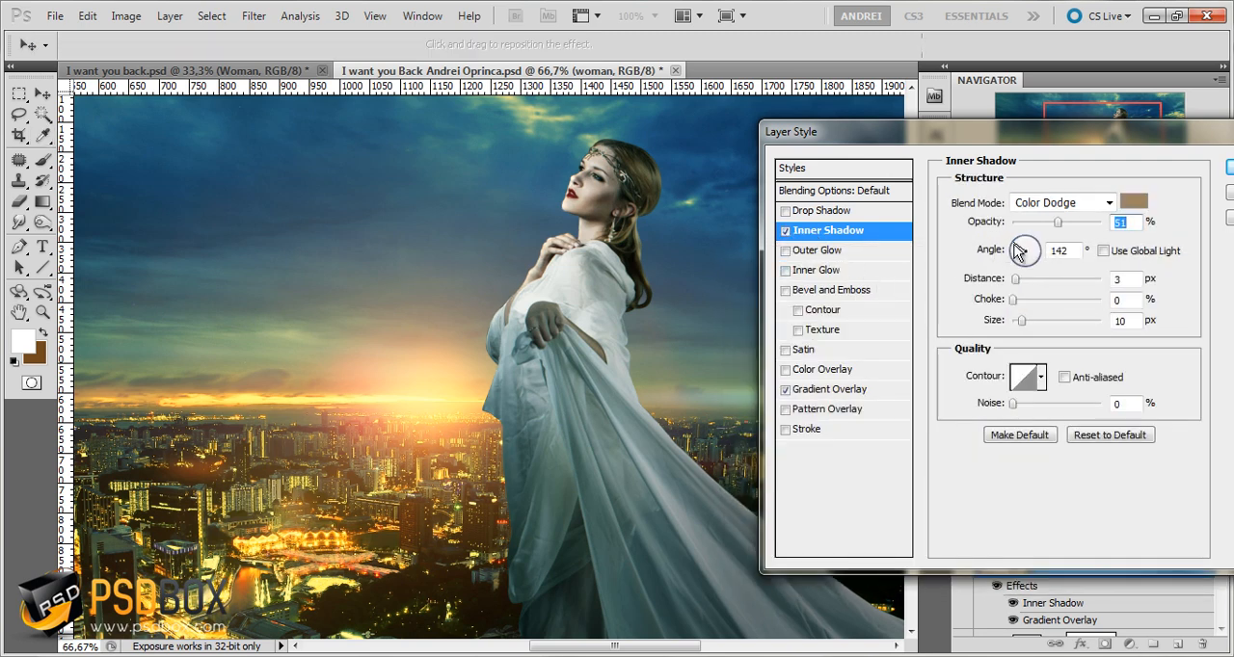
Set the Inner Shadow's angle to 163° and opacity to 70%, and compare the woman with the effect off and on
{"action": "left_click_drag", "start_coordinate": [1020, 250], "coordinate": [1073, 225]}
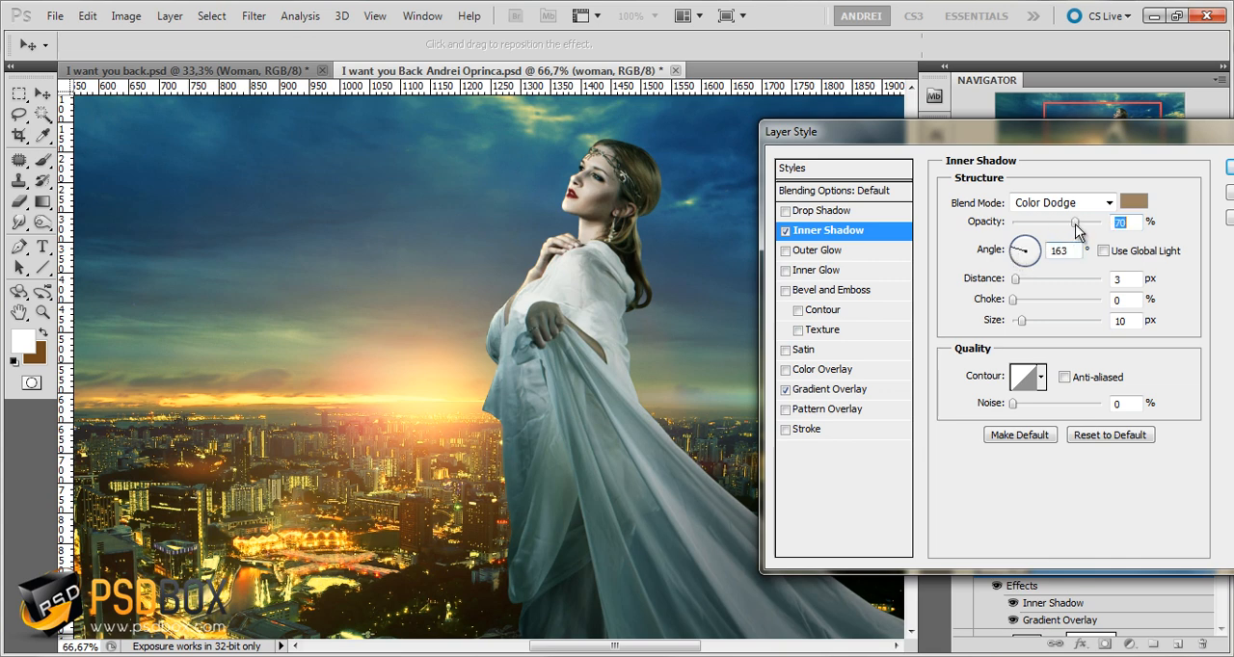
{"action": "left_click", "coordinate": [785, 231]}
{"action": "left_click", "coordinate": [785, 232]}
Increase the Inner Shadow size to 13 px and turn its angle to 170°
{"action": "left_click", "coordinate": [1130, 322]}
{"action": "key", "text": "Up"}
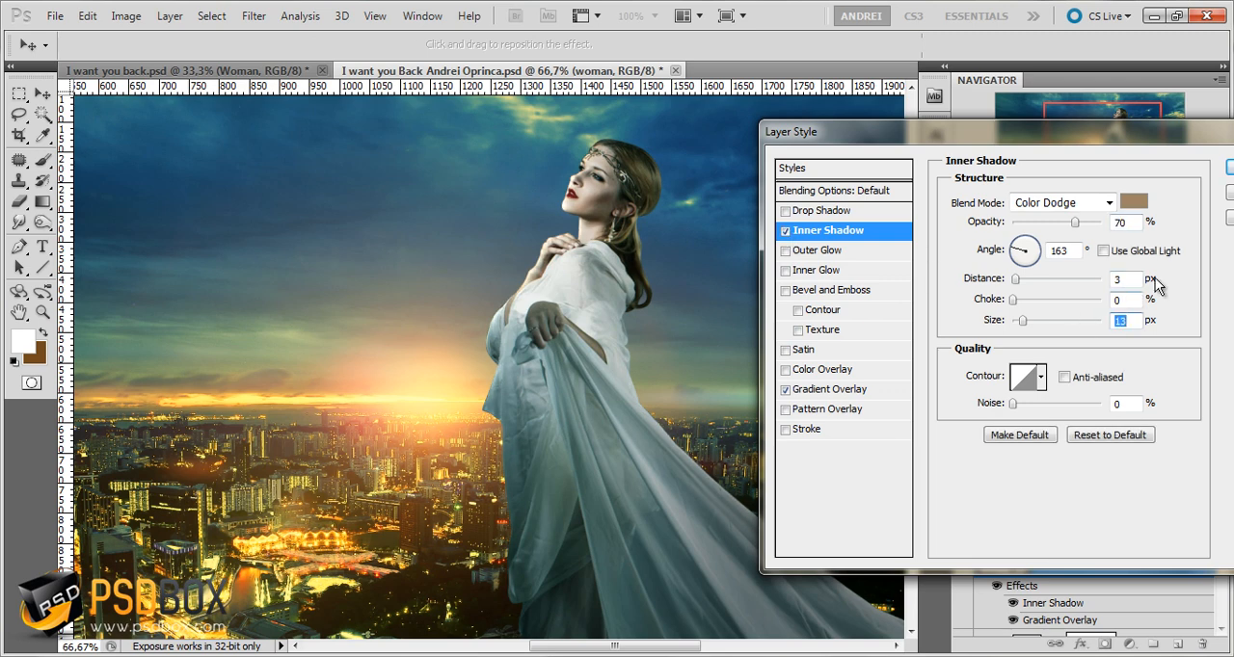
{"action": "mouse_move", "coordinate": [1020, 247]}
{"action": "left_mouse_down"}
{"action": "mouse_move", "coordinate": [1012, 268]}
{"action": "mouse_move", "coordinate": [1005, 250]}
{"action": "left_mouse_up"}
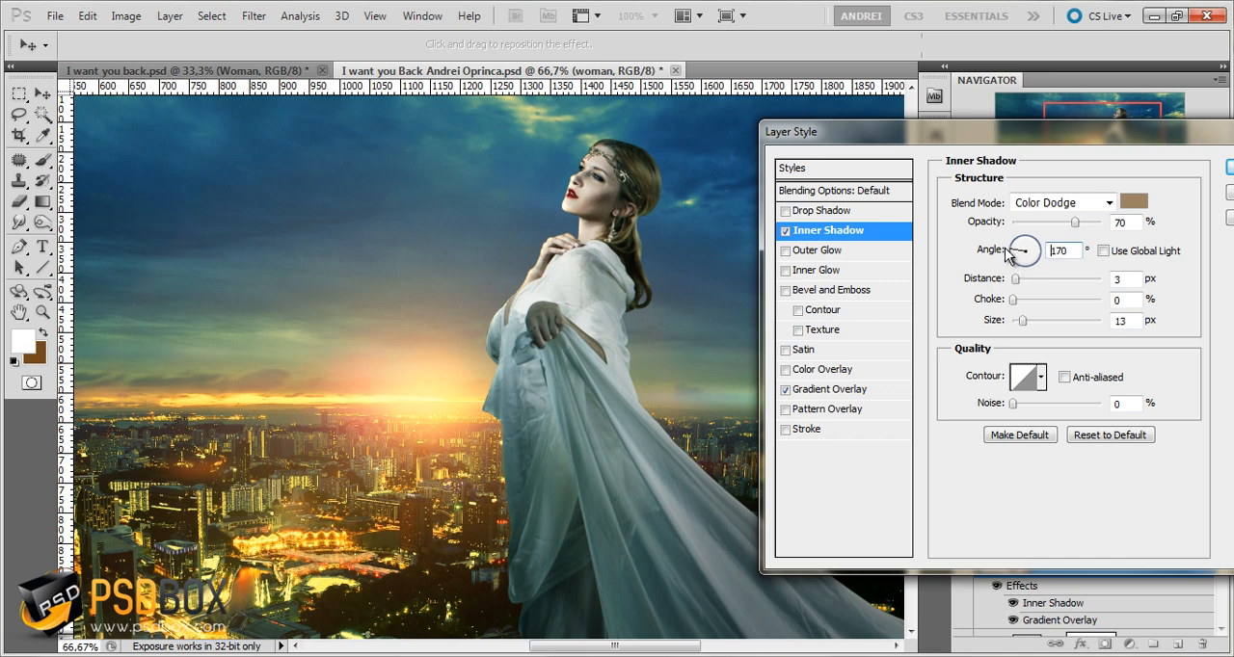
Set the Inner Shadow angle to 175°, change its color to a slightly darker brown, and apply the layer style
{"action": "left_click", "coordinate": [1133, 201]}
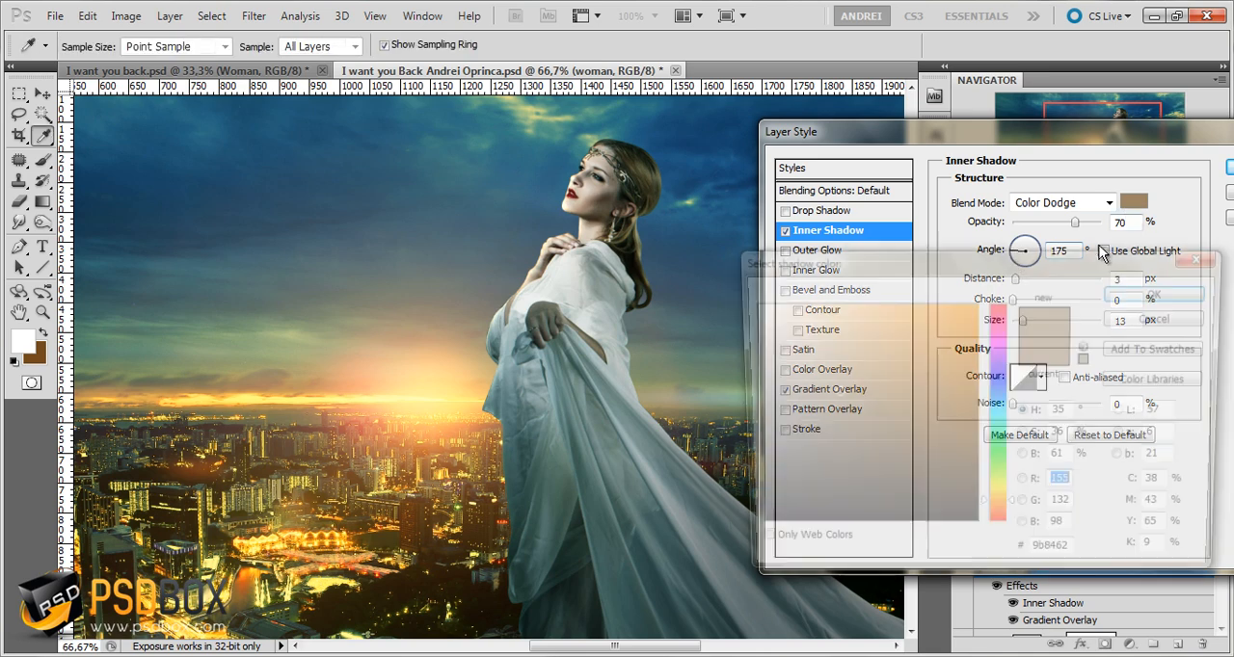
{"action": "left_click", "coordinate": [1163, 291]}
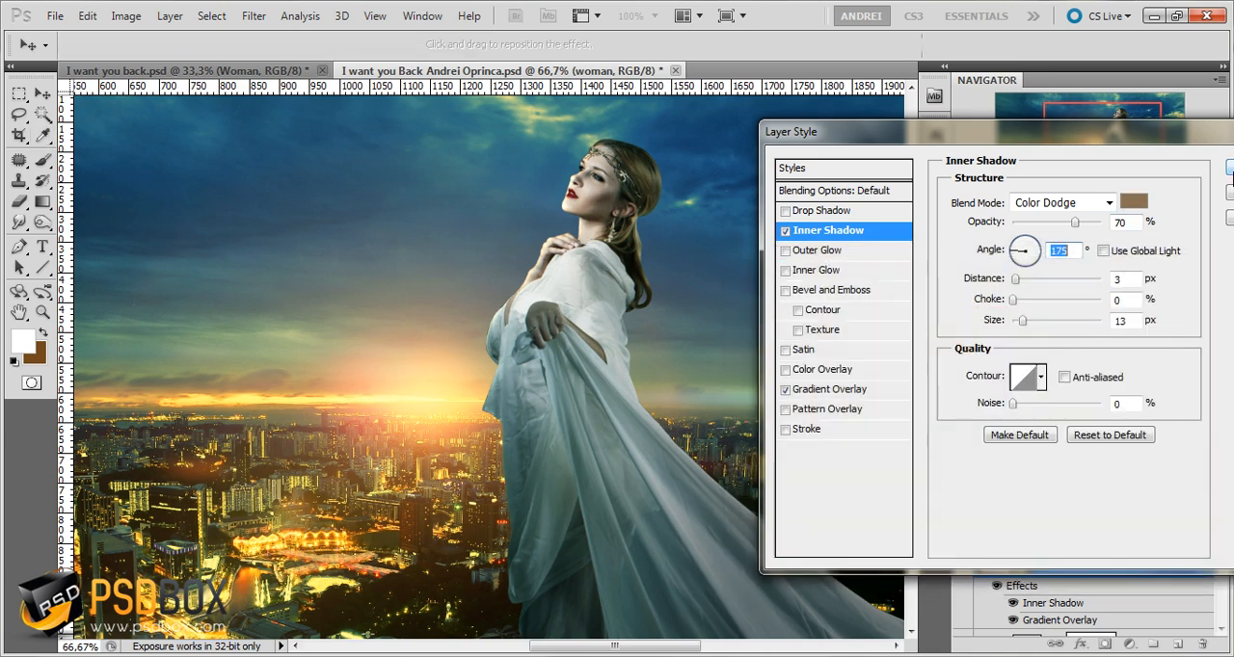
{"action": "key", "text": "Return"}
Compare the whole composition with the woman layer's effects off and on, leaving them enabled
{"action": "left_click_drag", "start_coordinate": [745, 403], "coordinate": [744, 365]}
{"action": "left_click", "coordinate": [997, 585]}
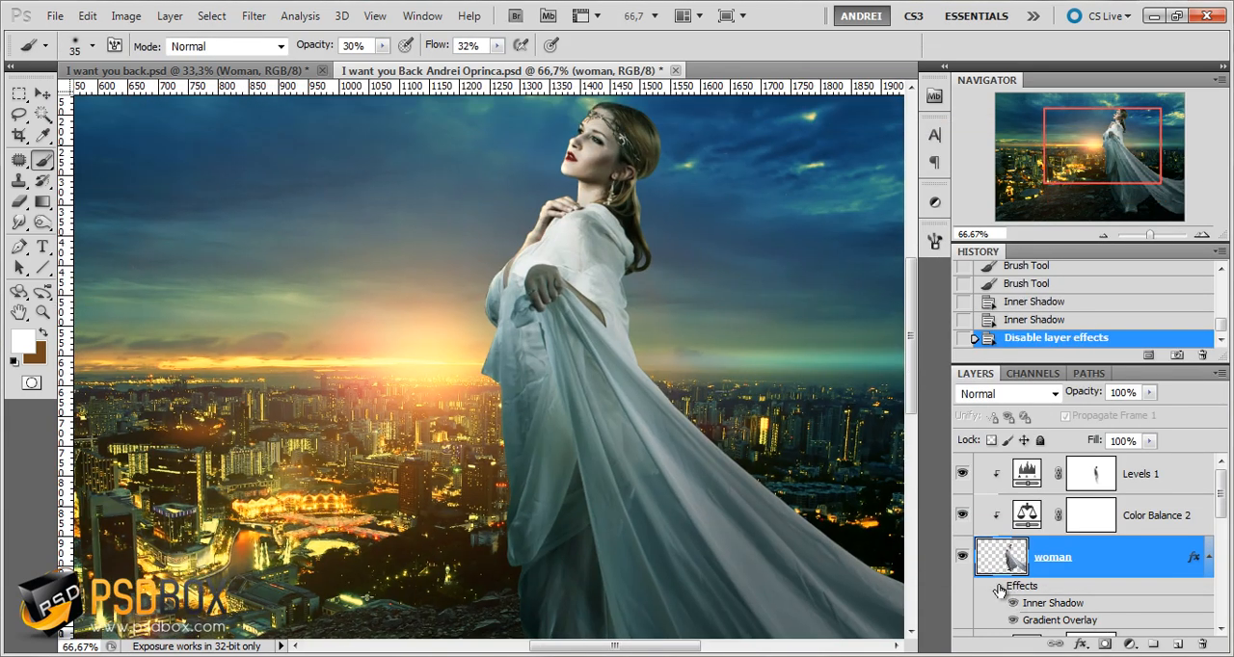
{"action": "scroll", "coordinate": [722, 449], "scroll_direction": "down", "scroll_amount": 1}
{"action": "scroll", "coordinate": [721, 448], "scroll_direction": "down", "scroll_amount": 1}
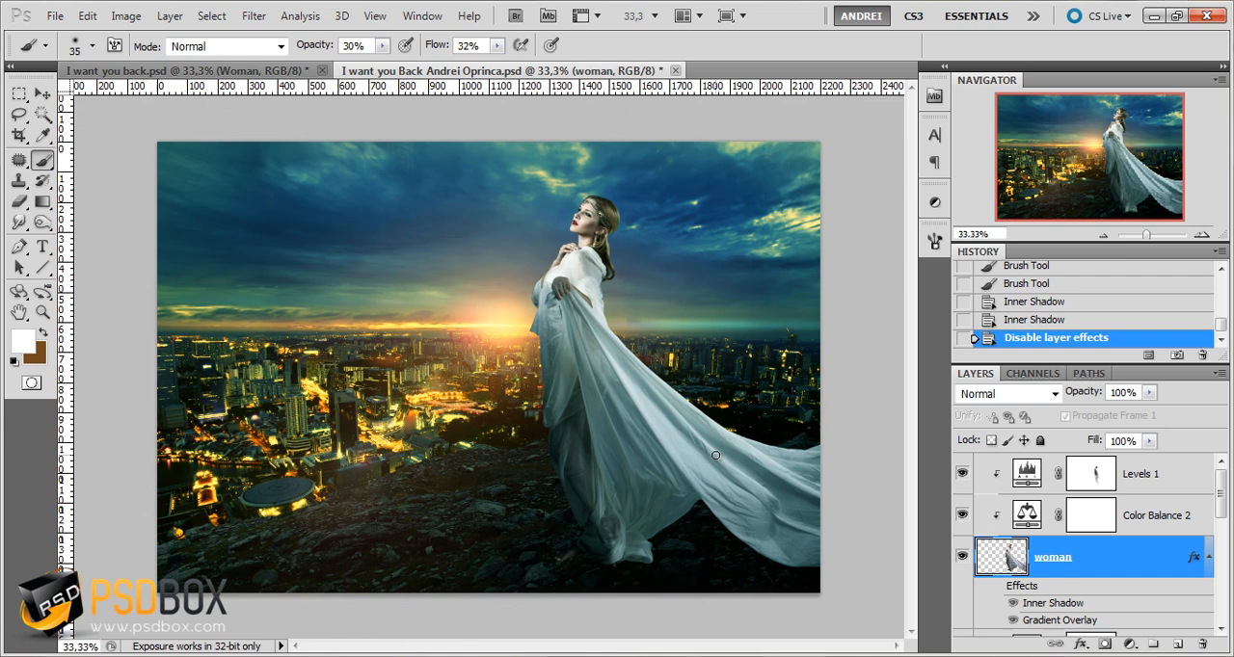
{"action": "left_click", "coordinate": [997, 586]}
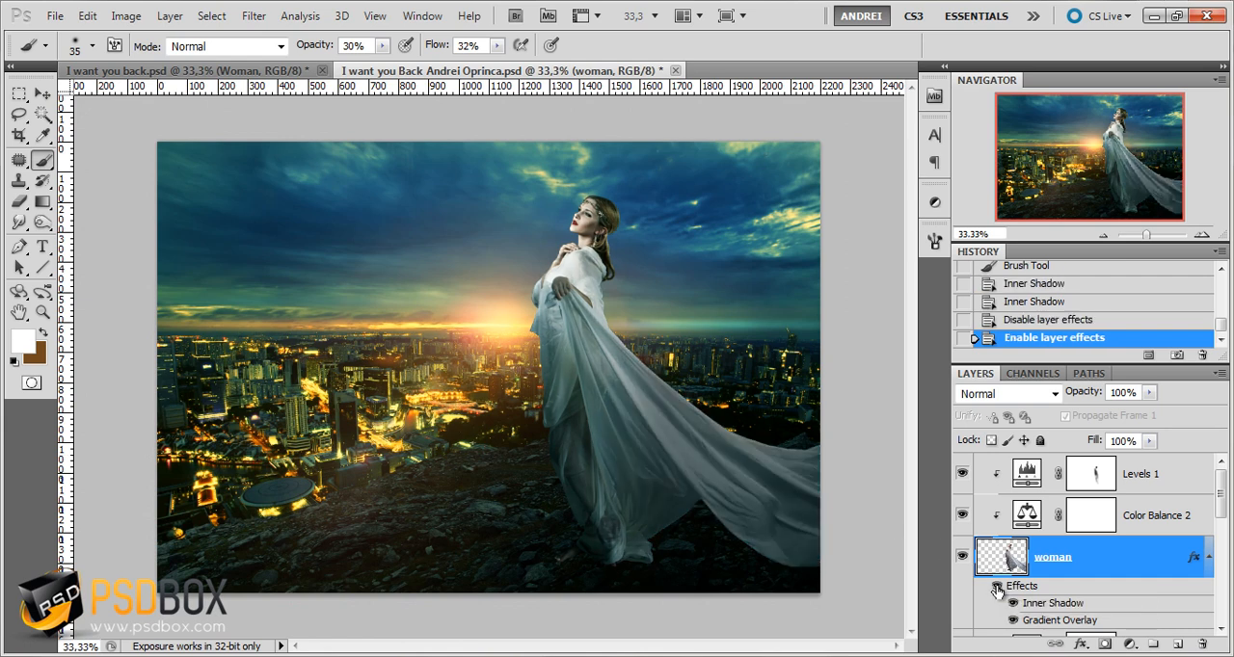
{"action": "left_click", "coordinate": [997, 587]}
{"action": "left_click", "coordinate": [997, 587]}
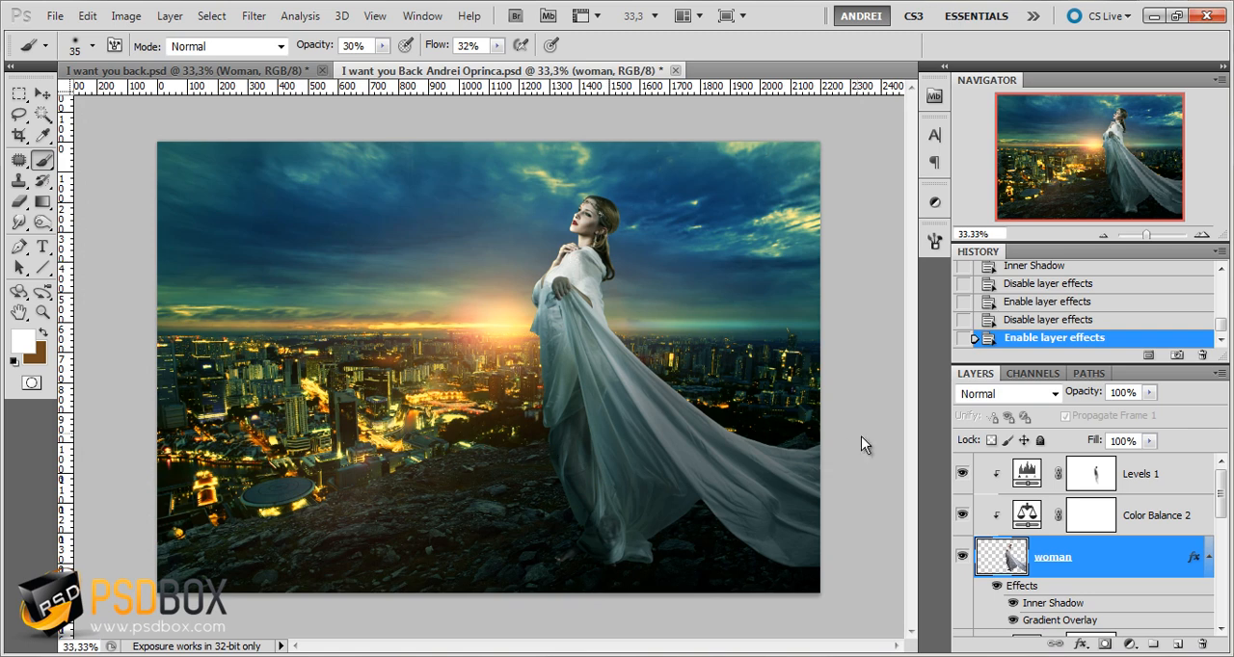
Compare the woman with the Inner Shadow off and on, lower the effect's opacity slightly, and apply the layer style
{"action": "double_click", "coordinate": [1051, 604]}
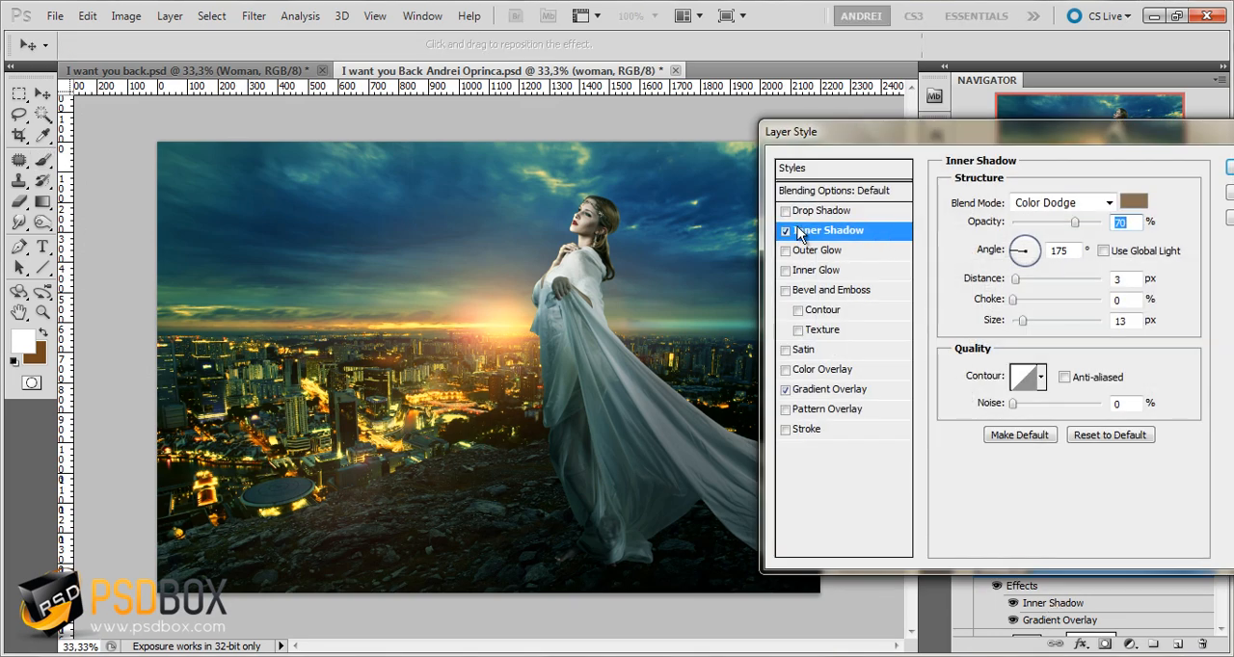
{"action": "left_click", "coordinate": [787, 231]}
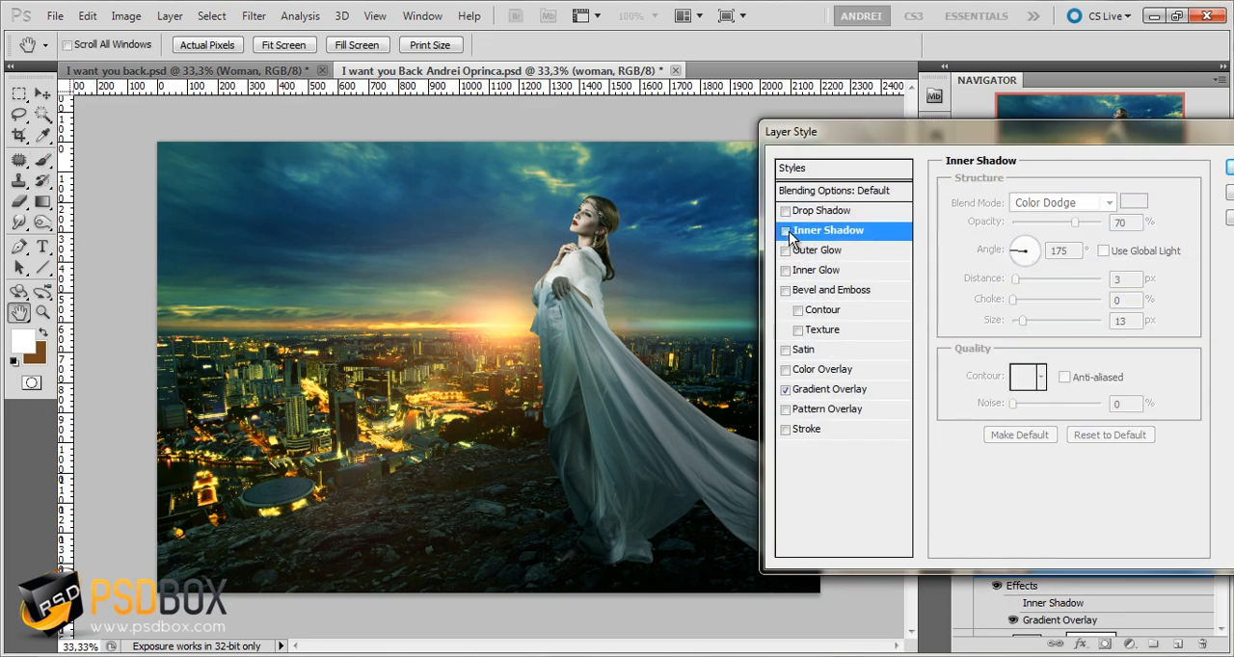
{"action": "left_click", "coordinate": [786, 231]}
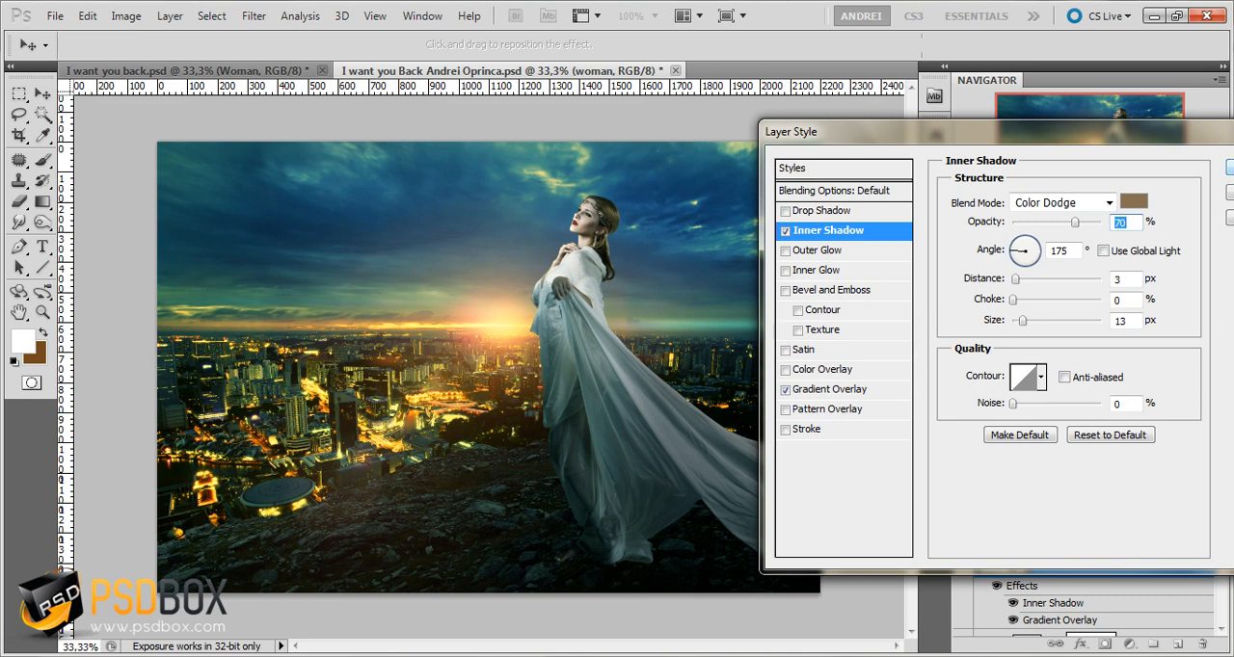
{"action": "left_click_drag", "start_coordinate": [1074, 223], "coordinate": [1061, 228]}
{"action": "left_click", "coordinate": [1230, 168]}
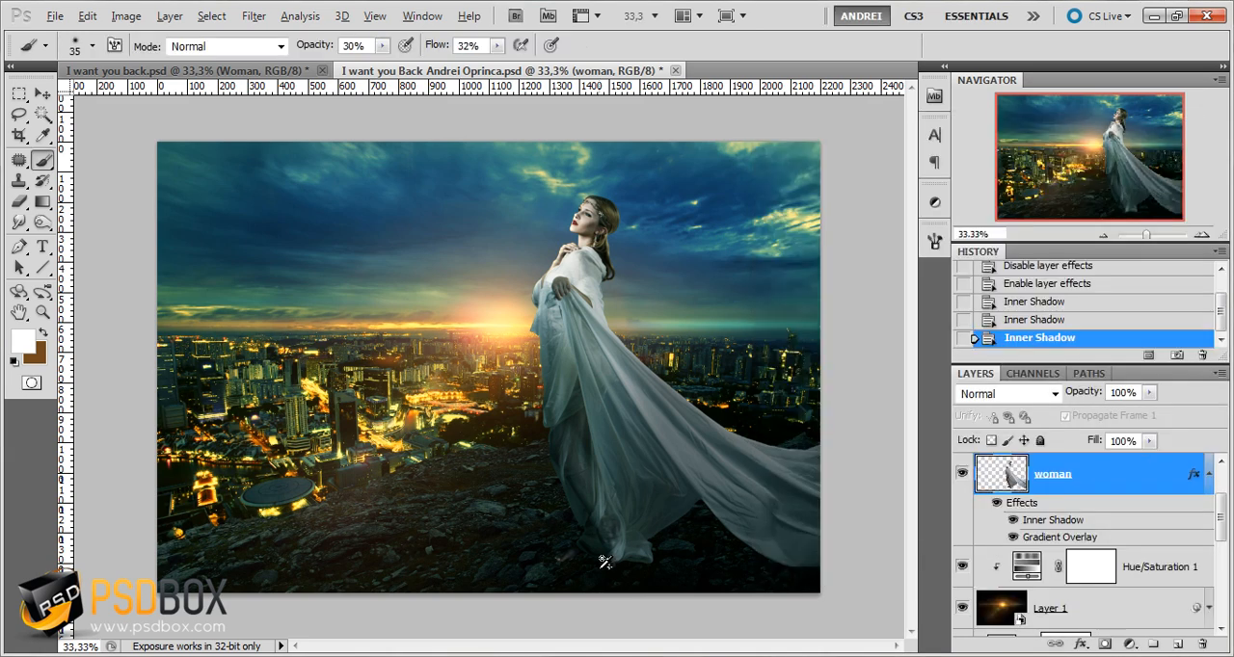
Collapse the woman layer's effects list and add a new layer named "shadows" directly below the woman layer
{"action": "scroll", "coordinate": [605, 562], "scroll_direction": "up", "scroll_amount": 1}
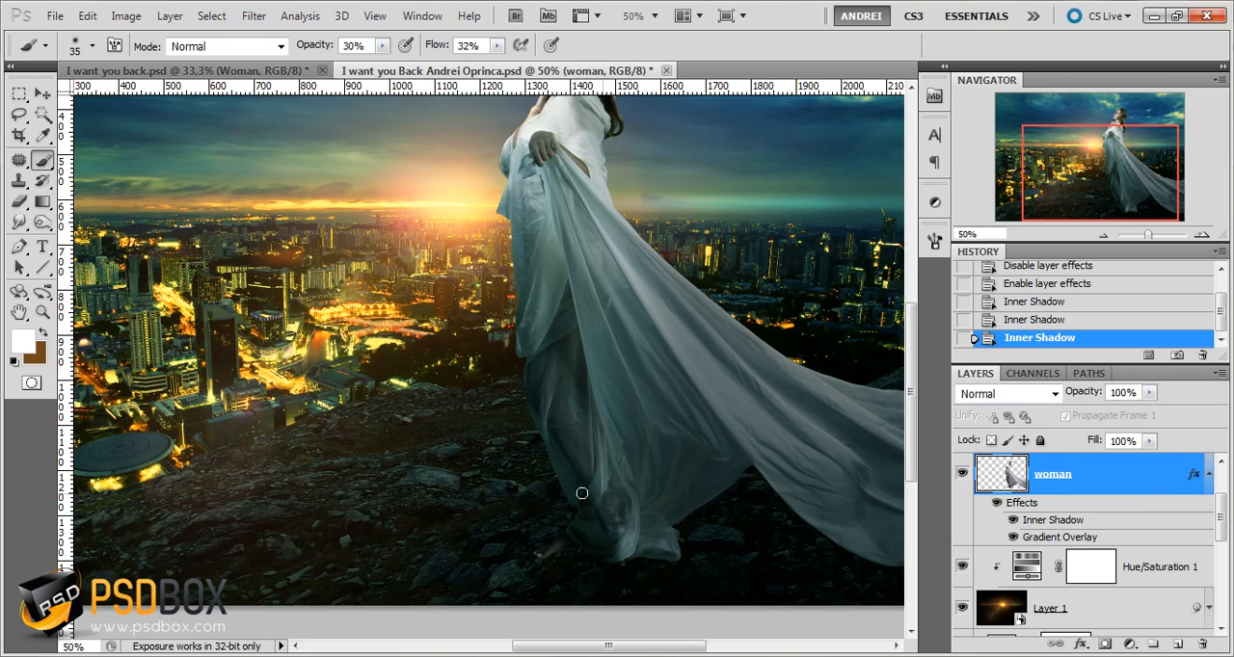
{"action": "left_click", "coordinate": [1209, 477]}
{"action": "left_click", "coordinate": [1177, 645]}
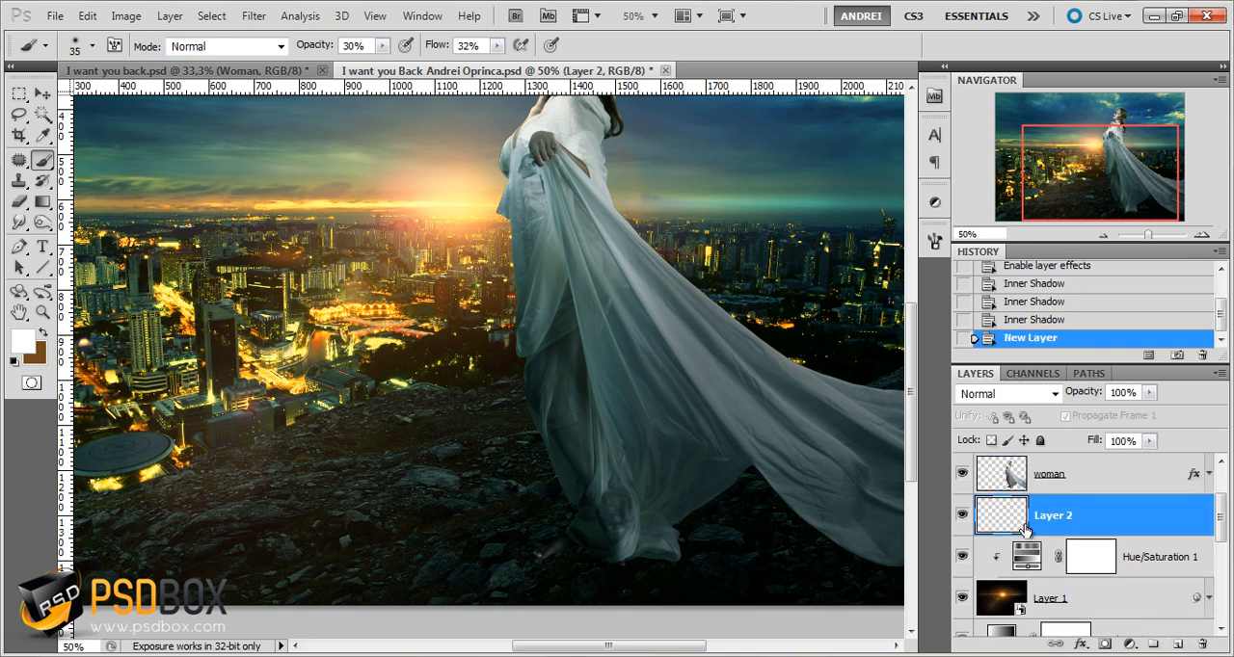
{"action": "double_click", "coordinate": [1055, 516]}
{"action": "type", "text": "shadows"}
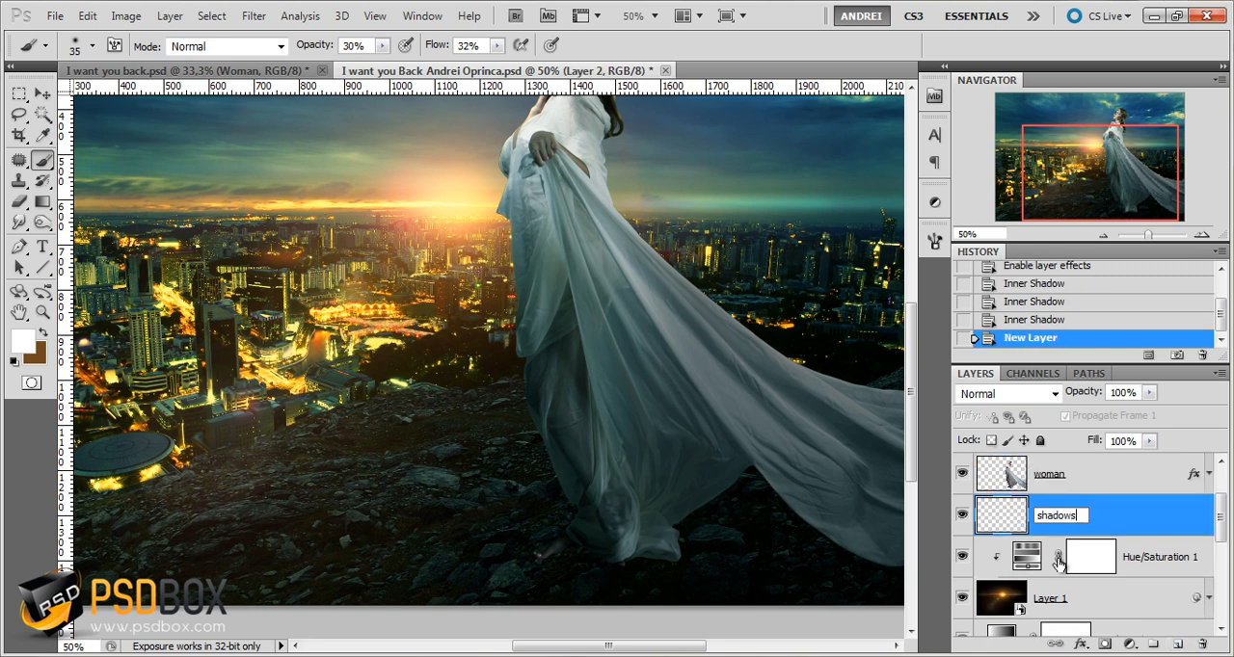
{"action": "key", "text": "Return"}
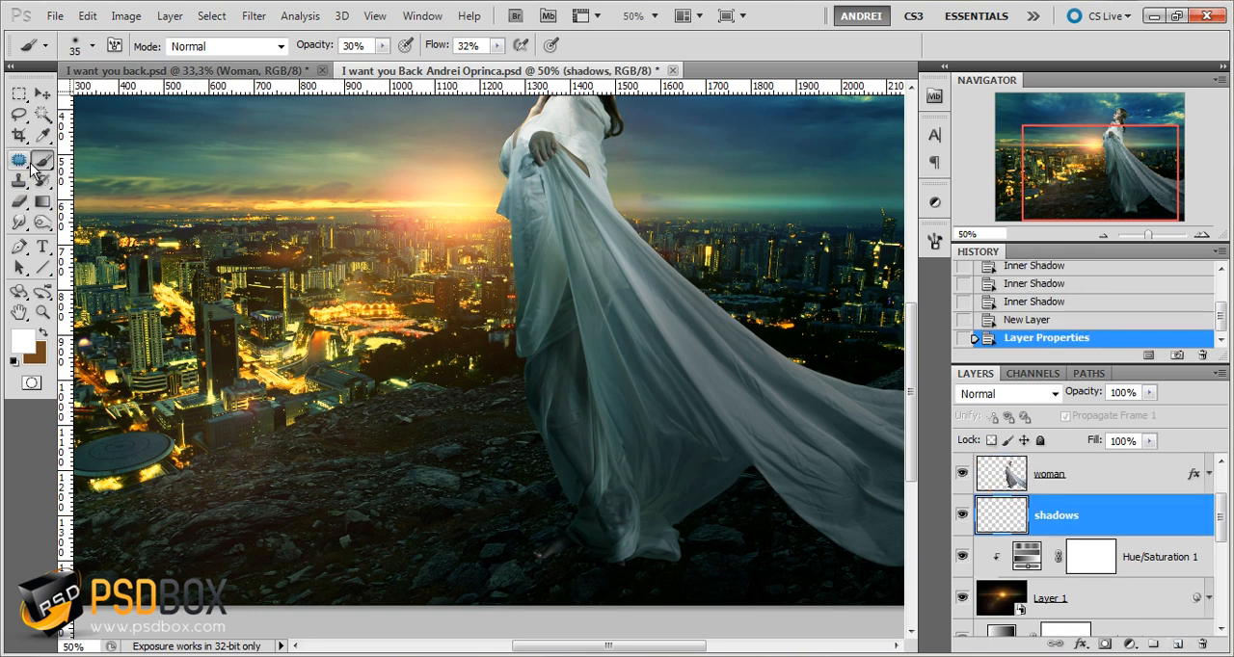
Set the foreground color to black and enlarge the brush to 82 px for painting around the woman's feet
{"action": "left_click", "coordinate": [25, 343]}
{"action": "type", "text": "15"}
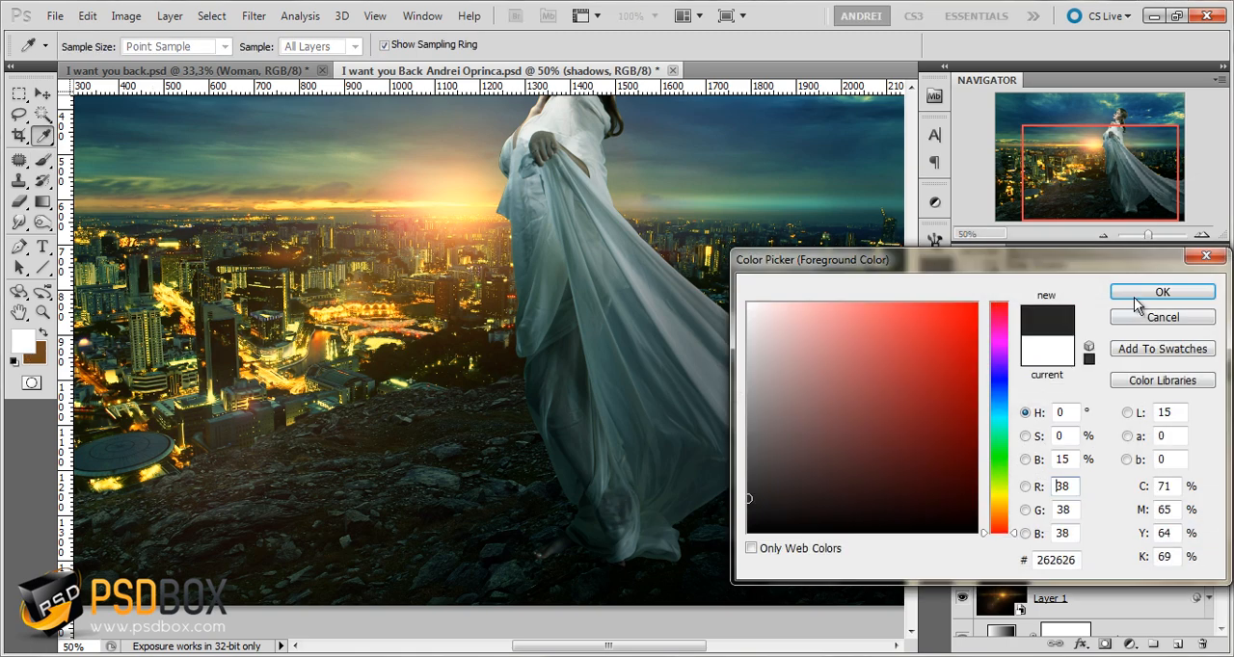
{"action": "left_click", "coordinate": [1157, 292]}
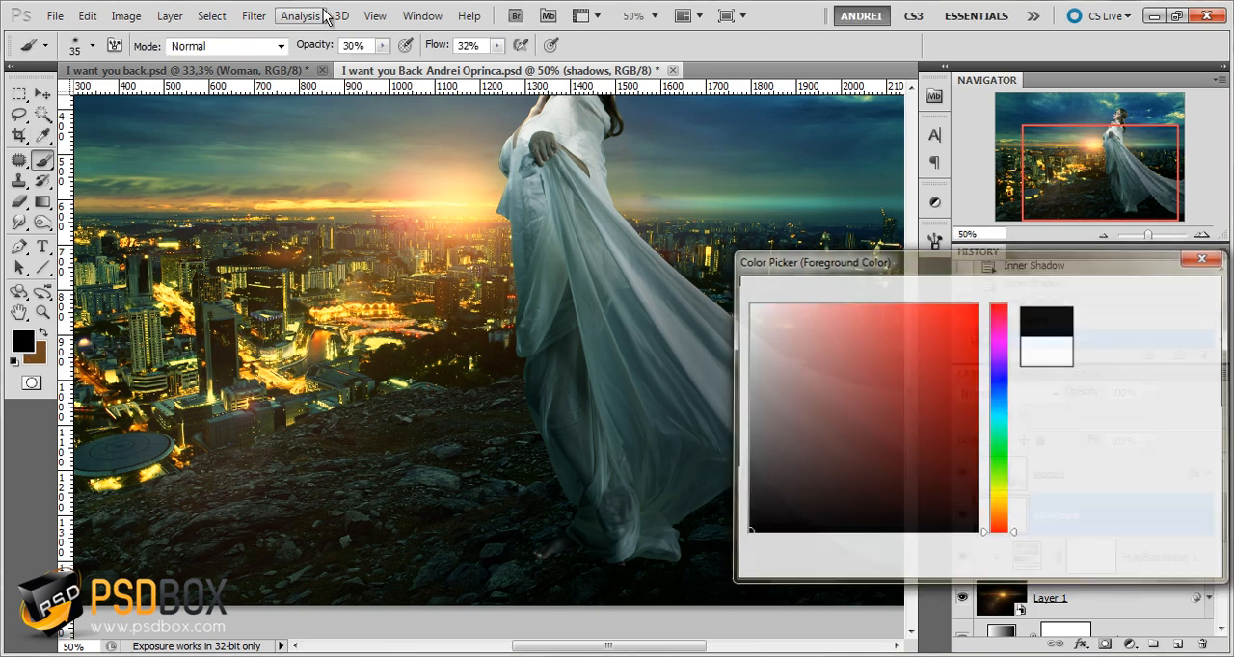
{"action": "scroll", "coordinate": [628, 463], "scroll_direction": "up", "scroll_amount": 2}
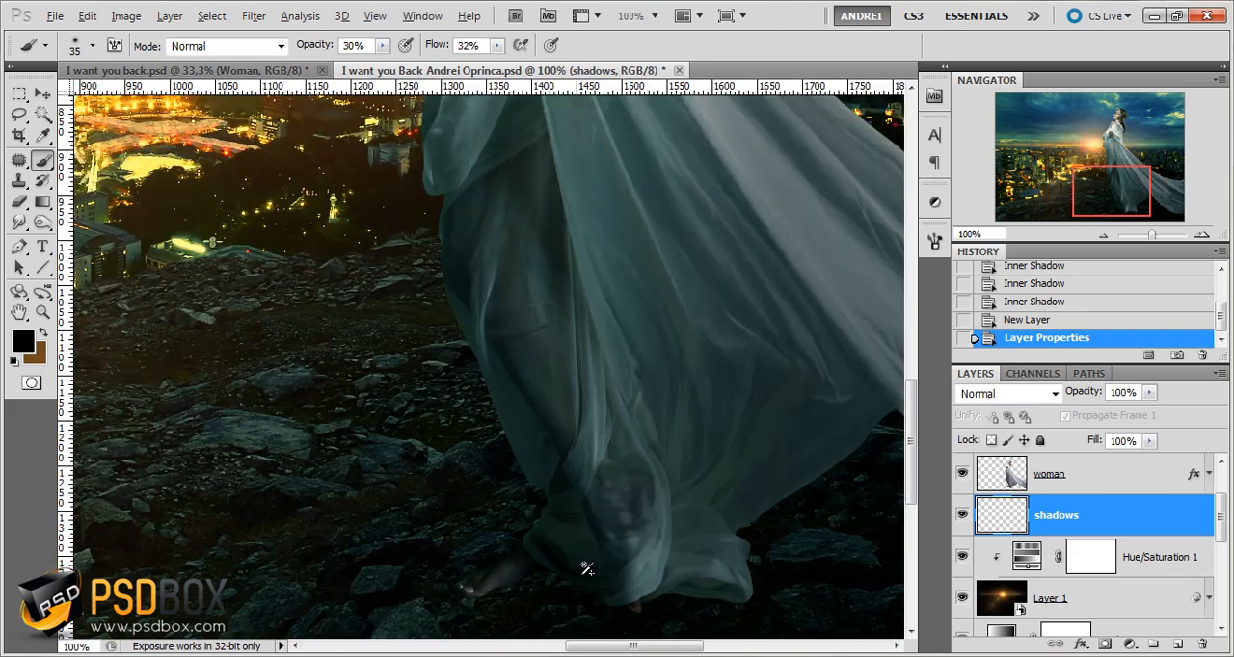
{"action": "scroll", "coordinate": [586, 569], "scroll_direction": "up", "scroll_amount": 2}
{"action": "right_click", "coordinate": [570, 432]}
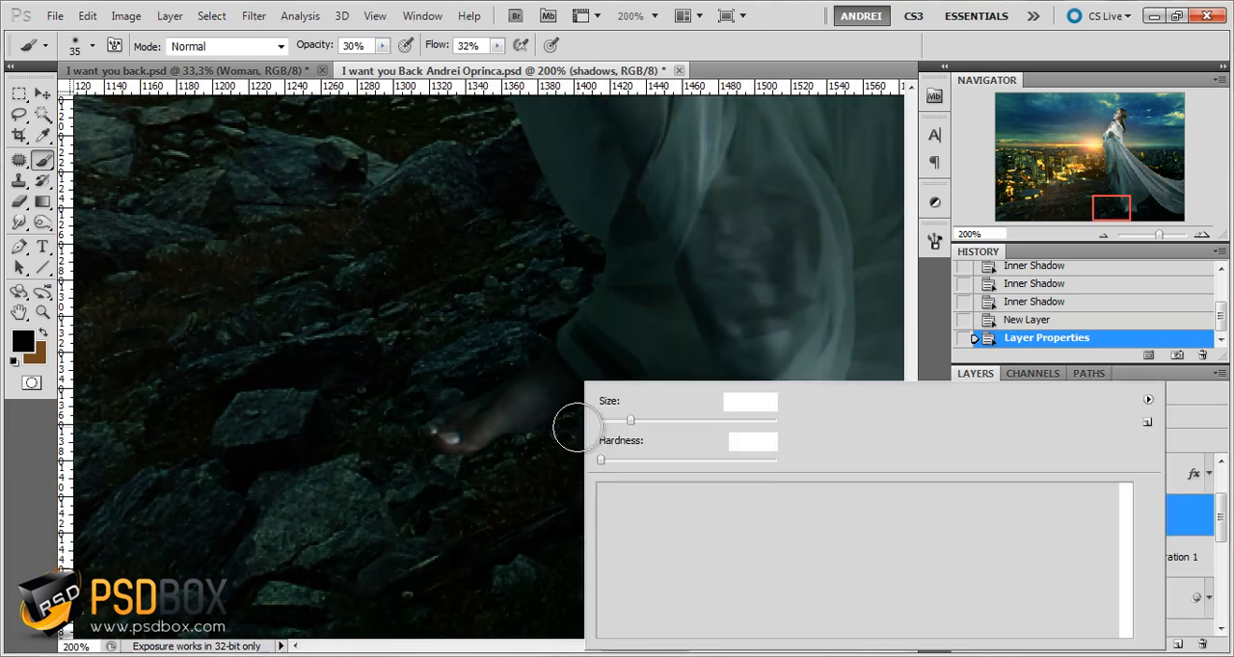
{"action": "left_click_drag", "start_coordinate": [645, 419], "coordinate": [672, 422]}
Paint soft black shadows on the rocks beneath and around the woman's feet on the shadows layer
{"action": "left_click_drag", "start_coordinate": [427, 418], "coordinate": [416, 479]}
{"action": "left_click_drag", "start_coordinate": [709, 439], "coordinate": [444, 475]}
{"action": "mouse_move", "coordinate": [443, 474]}
{"action": "left_mouse_down"}
{"action": "mouse_move", "coordinate": [477, 457]}
{"action": "mouse_move", "coordinate": [652, 432]}
{"action": "left_mouse_up"}
{"action": "left_click_drag", "start_coordinate": [717, 398], "coordinate": [414, 465]}
{"action": "key", "text": "space"}
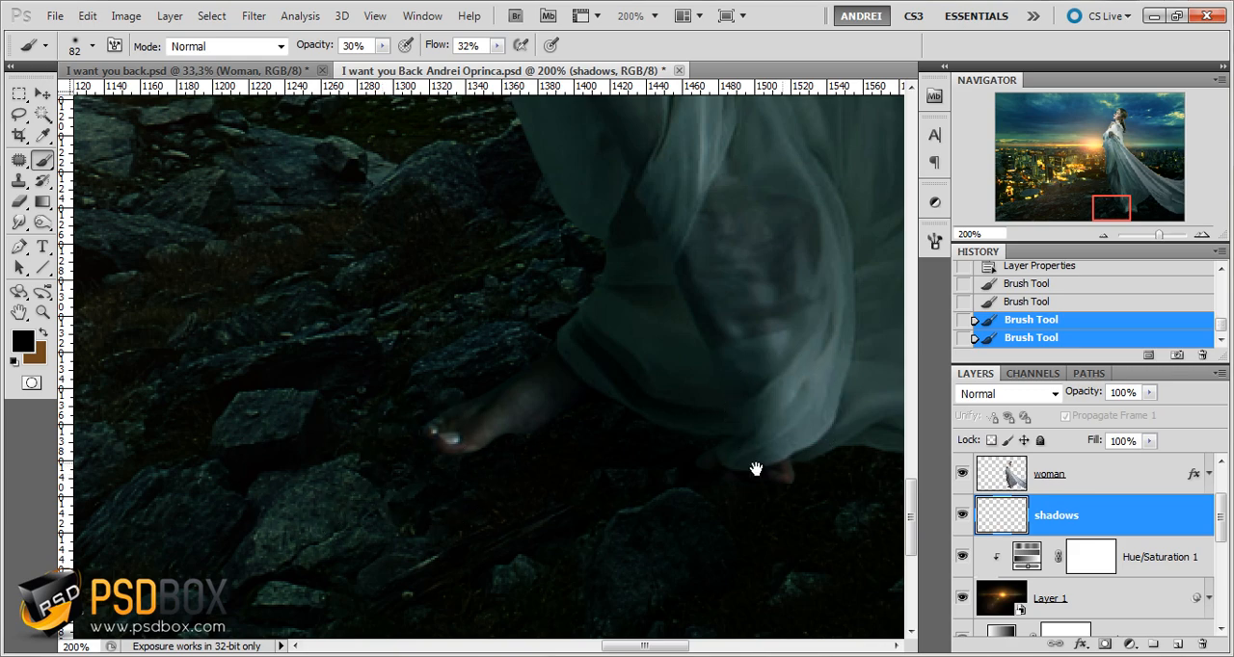
Paint soft black shadows on the ground under the dress hem and along its trailing fabric
{"action": "left_click_drag", "start_coordinate": [756, 468], "coordinate": [244, 454]}
{"action": "scroll", "coordinate": [484, 400], "scroll_direction": "down", "scroll_amount": 2}
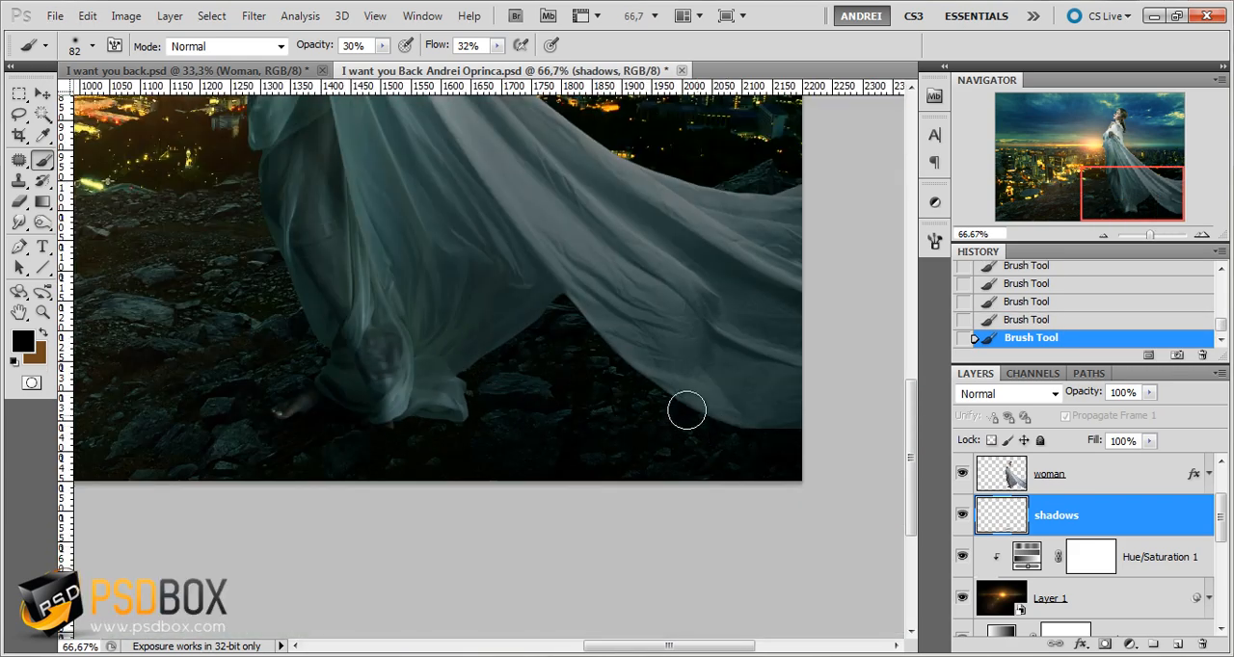
{"action": "left_click_drag", "start_coordinate": [688, 403], "coordinate": [492, 348]}
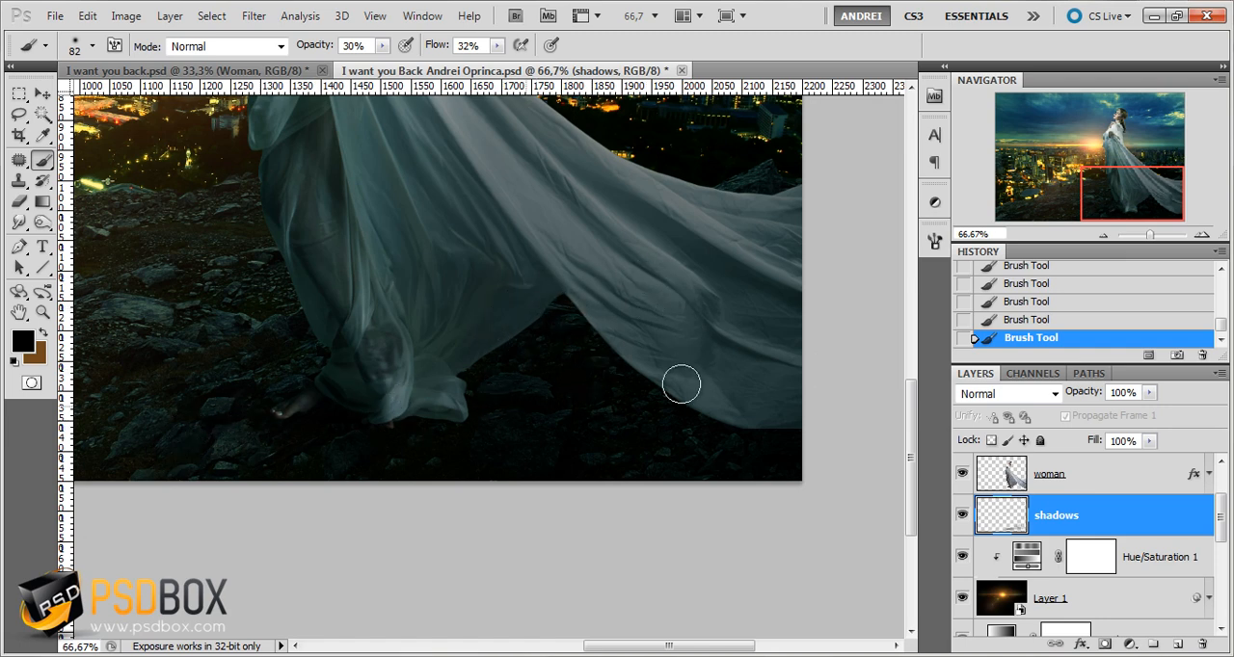
{"action": "left_click_drag", "start_coordinate": [681, 386], "coordinate": [837, 382]}
{"action": "mouse_move", "coordinate": [490, 435]}
{"action": "left_mouse_down"}
{"action": "mouse_move", "coordinate": [405, 427]}
{"action": "mouse_move", "coordinate": [845, 422]}
{"action": "left_mouse_up"}
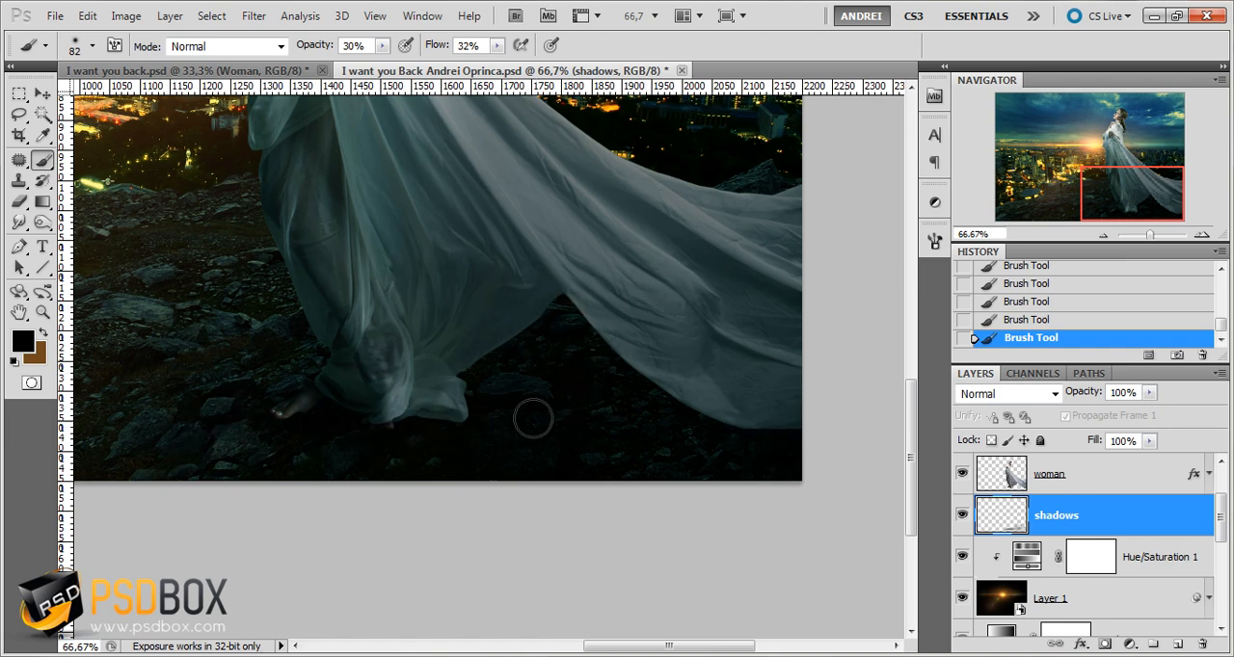
Compare the ground with the shadows layer hidden and shown, then view the whole composition
{"action": "scroll", "coordinate": [554, 410], "scroll_direction": "down", "scroll_amount": 1}
{"action": "left_click", "coordinate": [962, 515]}
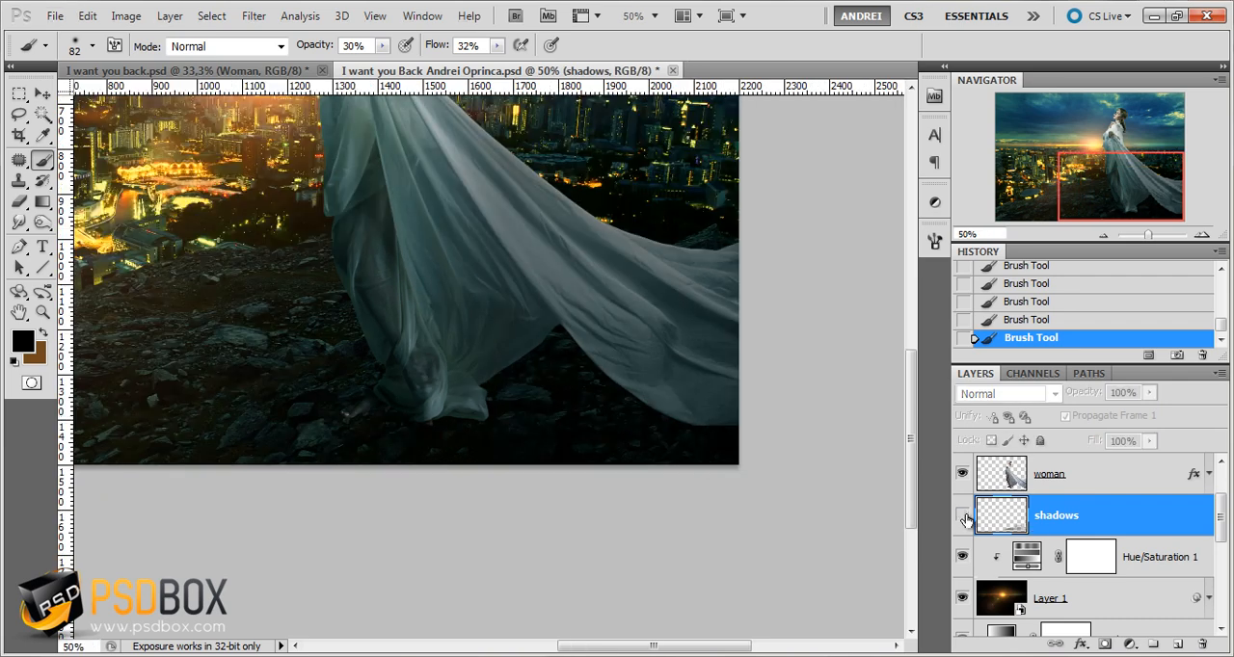
{"action": "left_click", "coordinate": [962, 516]}
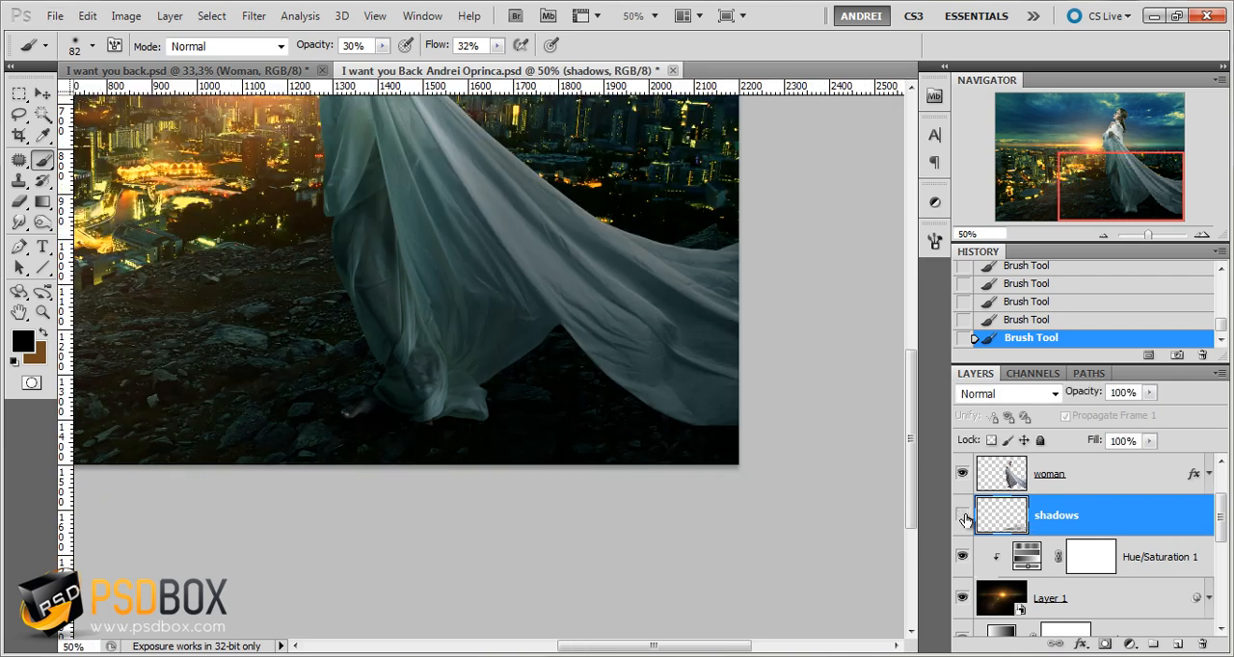
{"action": "left_click", "coordinate": [963, 517]}
{"action": "left_click_drag", "start_coordinate": [326, 285], "coordinate": [523, 503]}
{"action": "scroll", "coordinate": [523, 468], "scroll_direction": "down", "scroll_amount": 1}
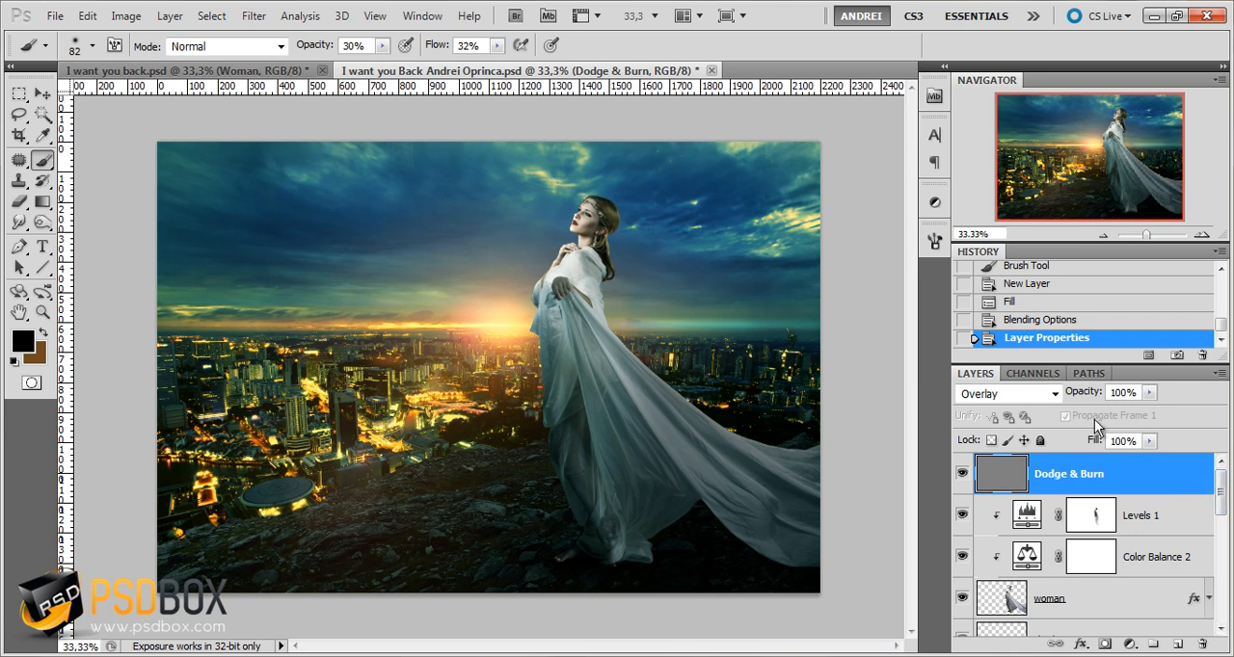
Review the Fill command's content choices for the Dodge & Burn layer, and close it without filling
{"action": "left_click", "coordinate": [87, 16]}
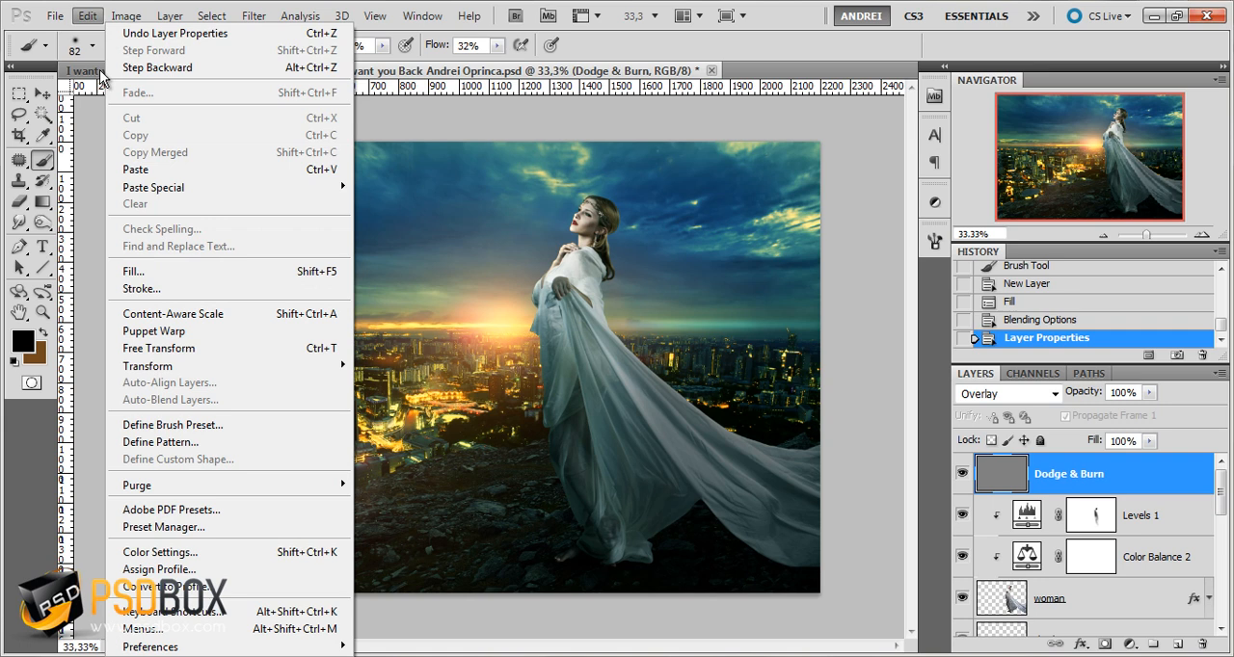
{"action": "left_click", "coordinate": [145, 271]}
{"action": "left_click", "coordinate": [564, 278]}
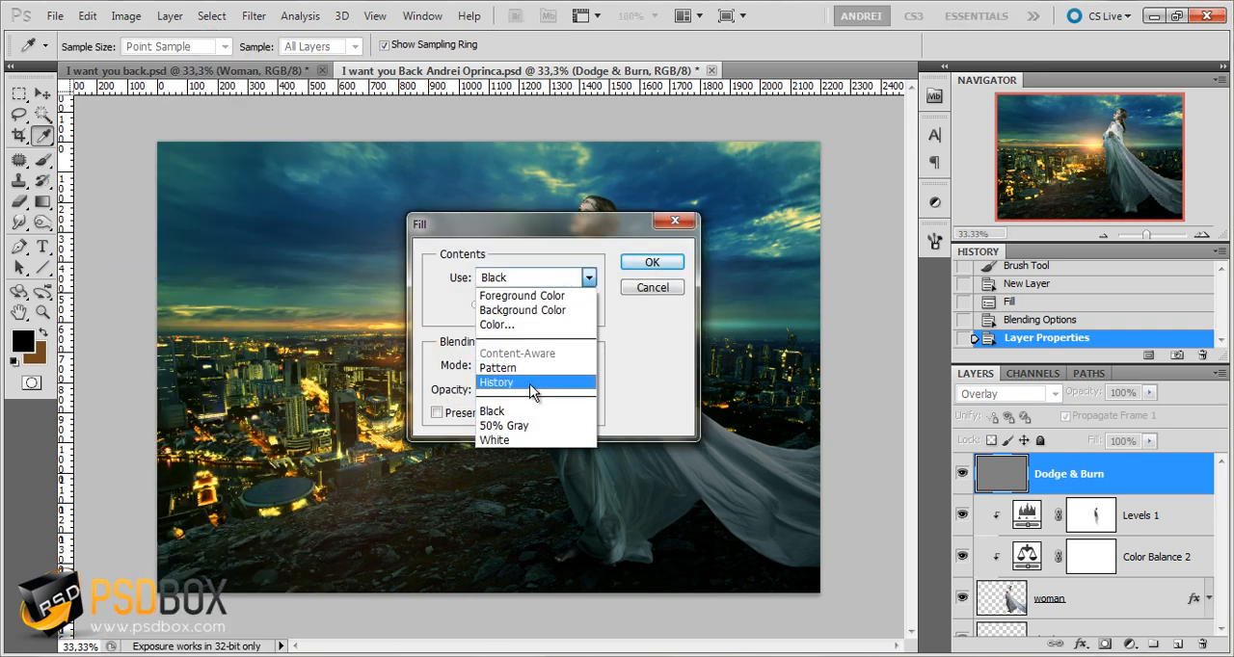
{"action": "left_click", "coordinate": [670, 291]}
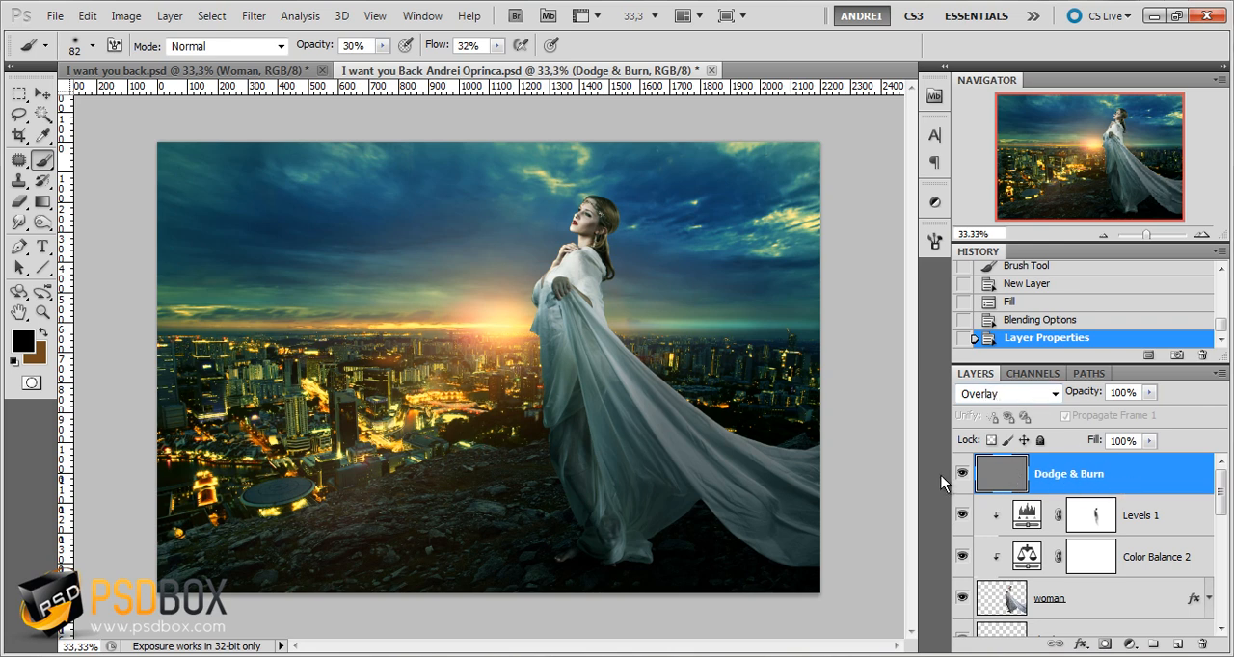
Switch the Dodge & Burn layer's blend mode to Normal to view its gray fill, and return it to Overlay
{"action": "left_click", "coordinate": [1003, 393]}
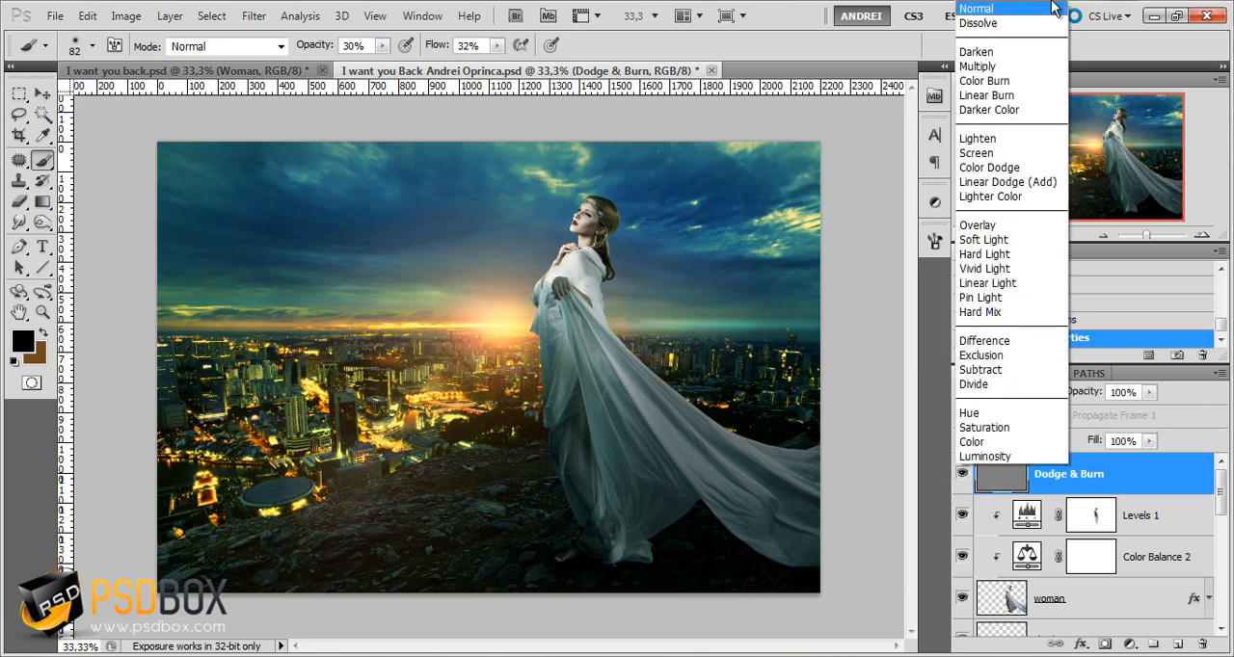
{"action": "left_click", "coordinate": [1039, 11]}
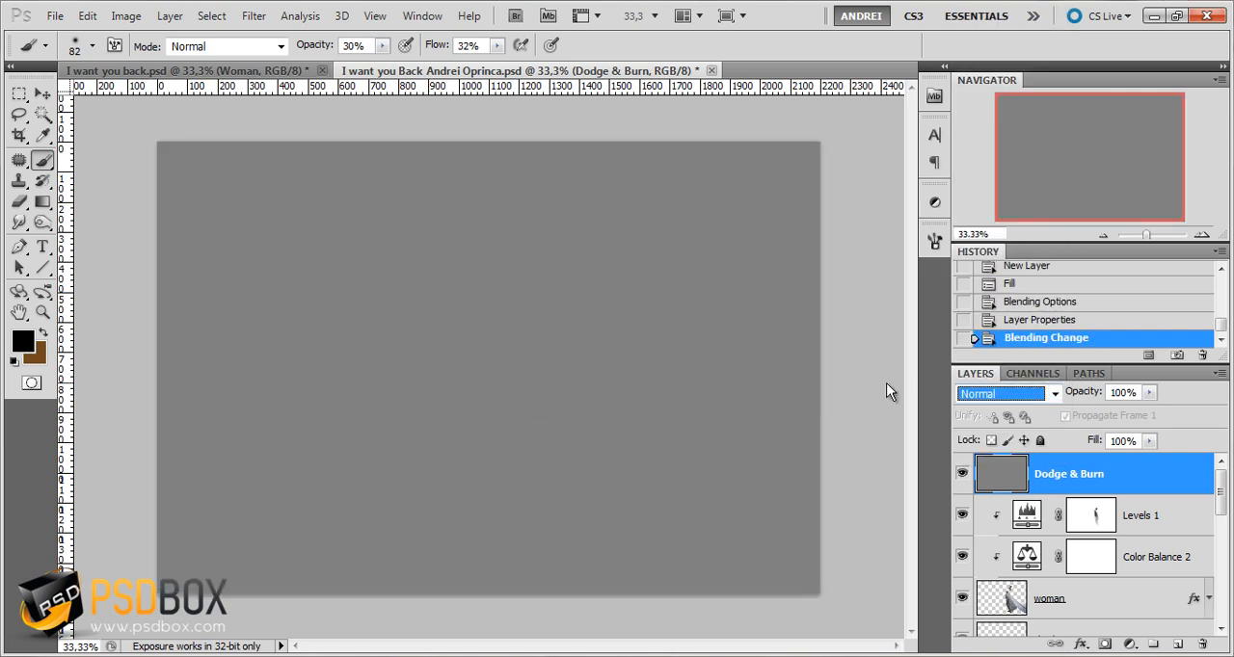
{"action": "left_click", "coordinate": [993, 395]}
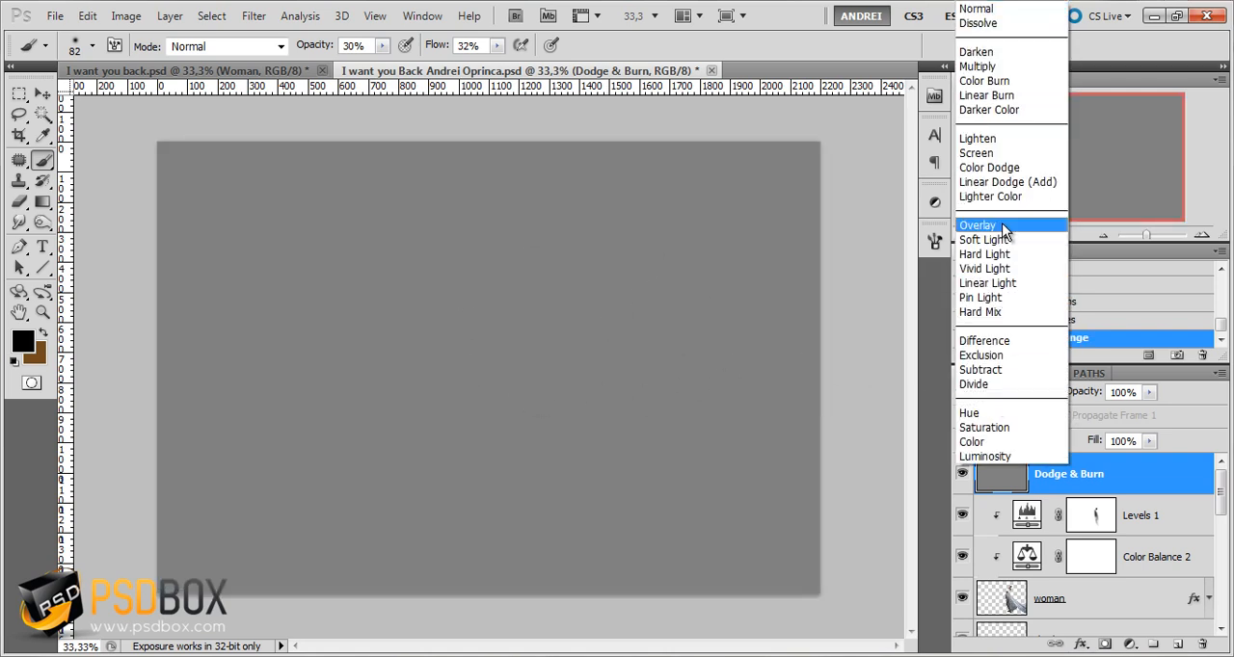
{"action": "left_click", "coordinate": [1002, 225]}
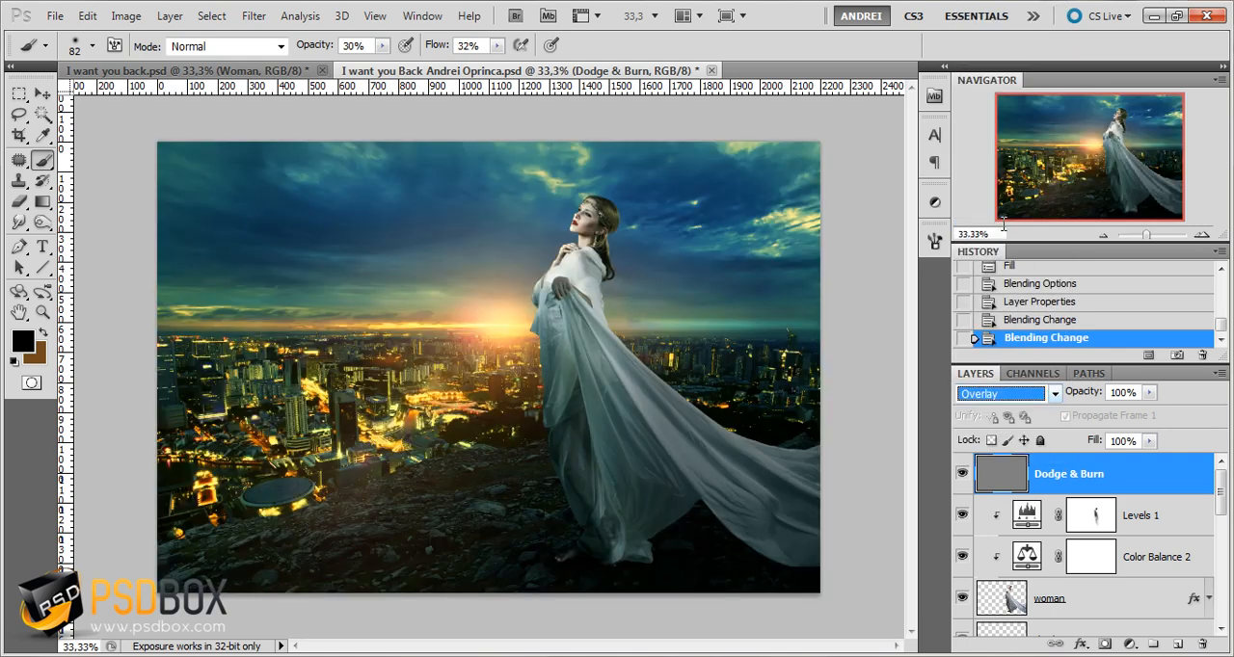
{"action": "left_click", "coordinate": [1153, 521]}
{"action": "left_click", "coordinate": [1147, 479]}
{"action": "left_click", "coordinate": [43, 93]}
{"action": "left_click", "coordinate": [18, 94]}
{"action": "left_click", "coordinate": [321, 230]}
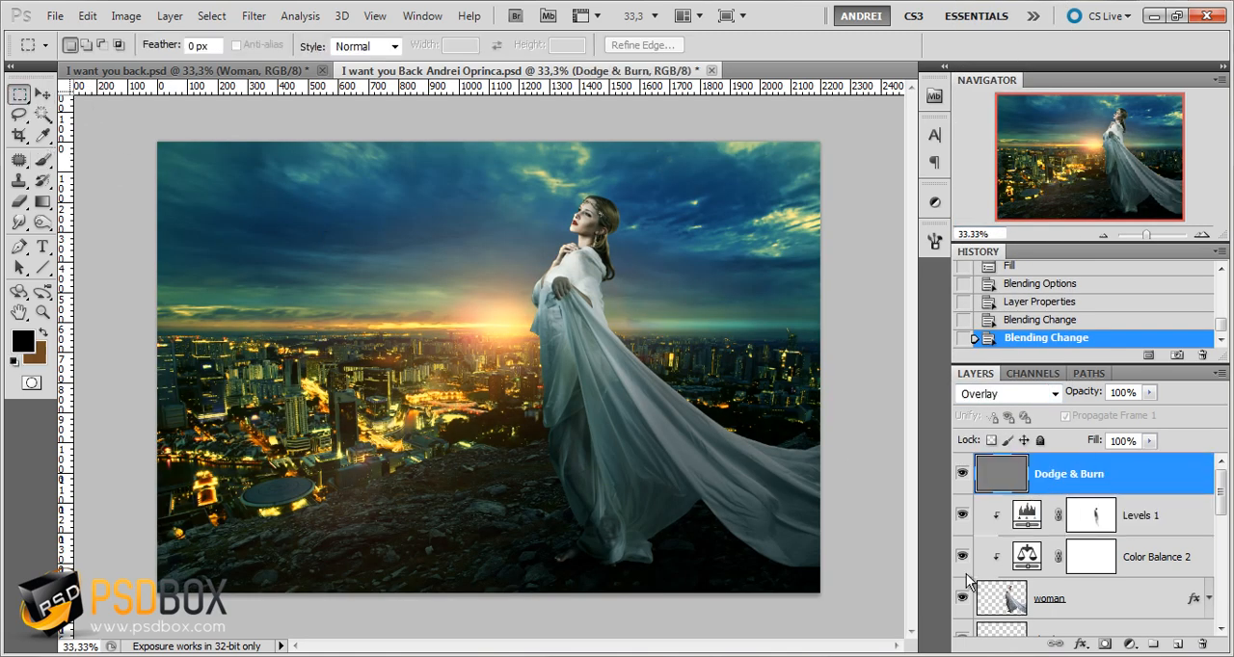
Activate the Dodge tool with range Midtones, exposure 15% and a 50 px brush for the Dodge & Burn layer
{"action": "scroll", "coordinate": [697, 477], "scroll_direction": "up", "scroll_amount": 2}
{"action": "left_click", "coordinate": [42, 222]}
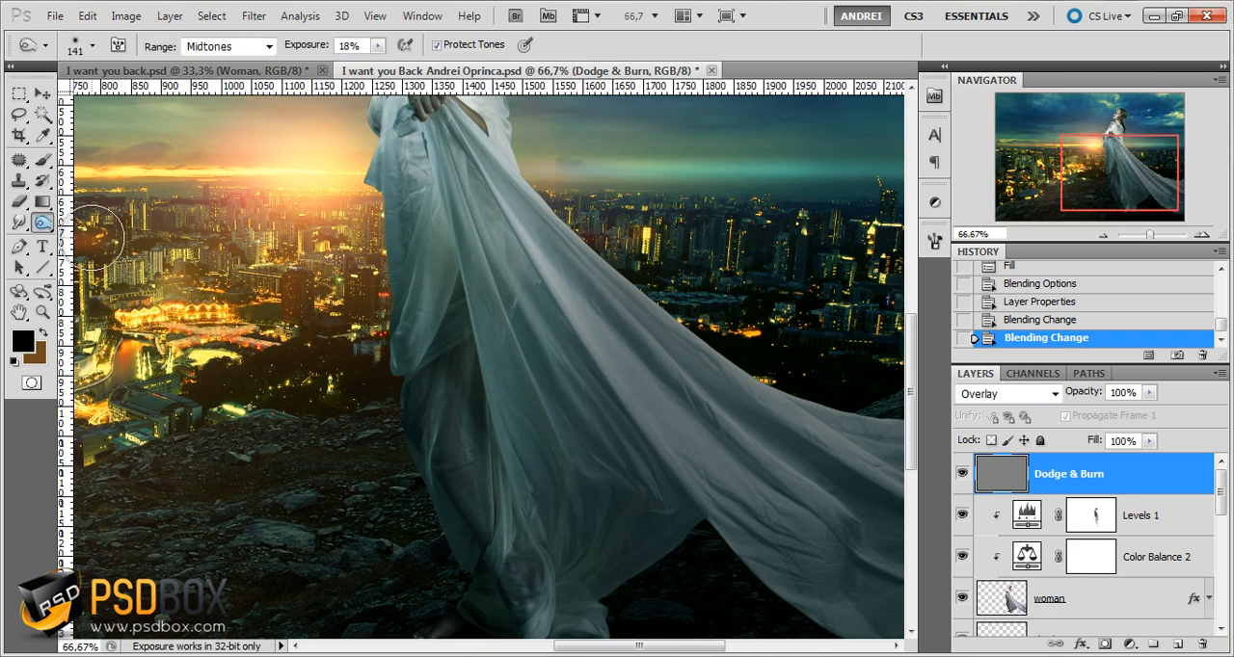
{"action": "right_click", "coordinate": [699, 388]}
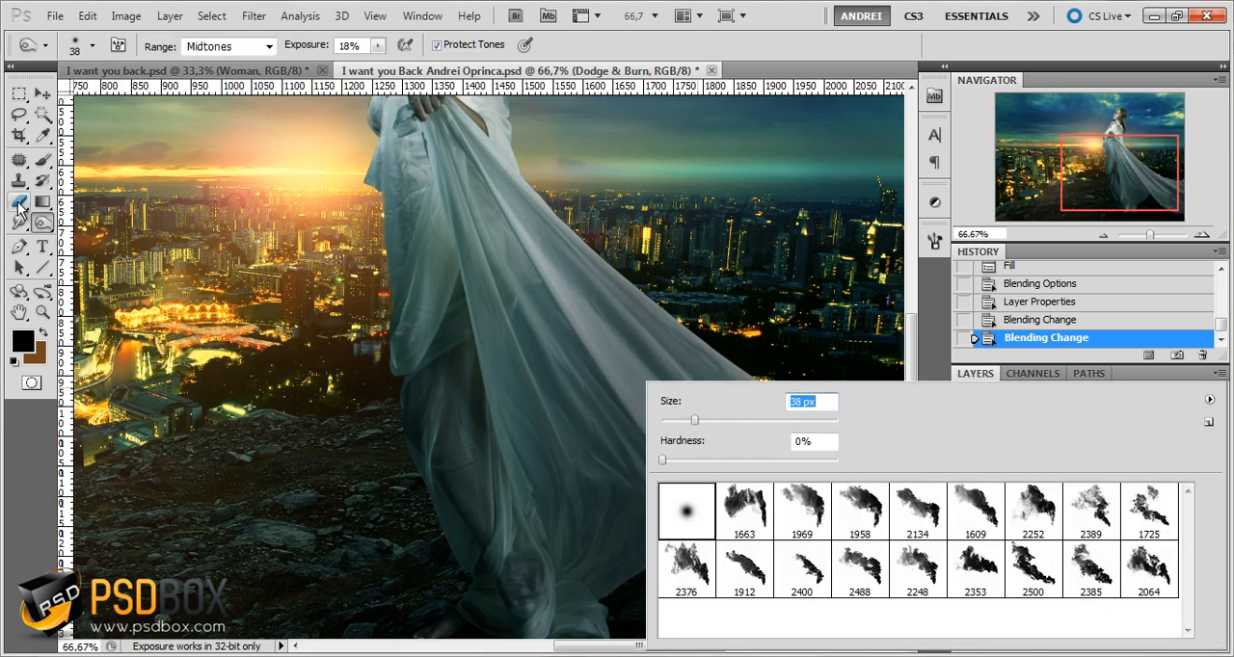
{"action": "right_click", "coordinate": [42, 222]}
{"action": "left_click", "coordinate": [101, 218]}
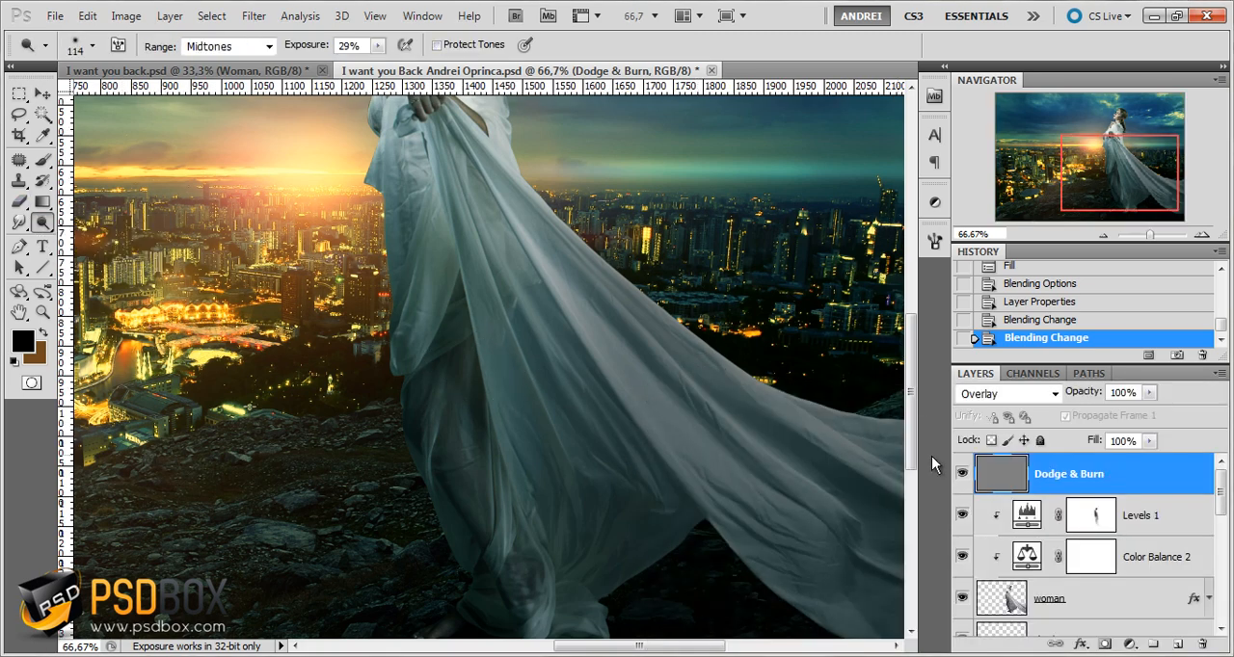
{"action": "key", "text": "bracketleft"}
{"action": "key", "text": "bracketleft"}
{"action": "key", "text": "bracketleft"}
{"action": "key", "text": "bracketleft"}
{"action": "key", "text": "bracketleft"}
{"action": "key", "text": "bracketleft"}
{"action": "left_click_drag", "start_coordinate": [459, 184], "coordinate": [479, 304]}
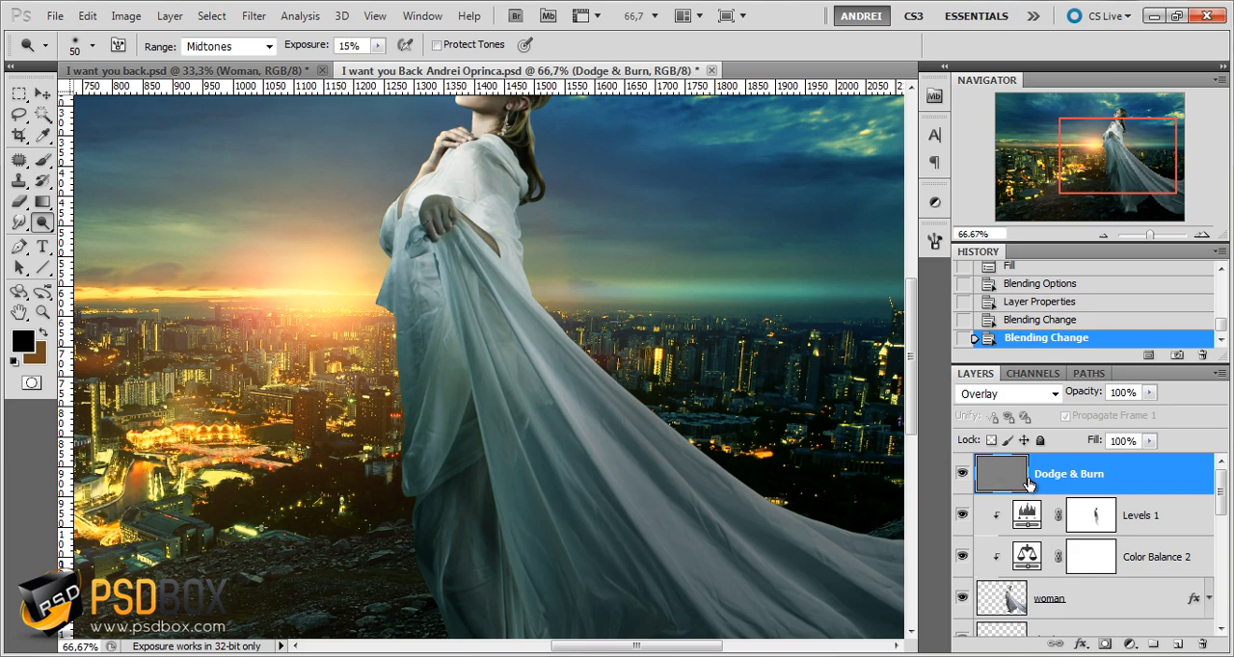
Reduce the Dodge brush size to 15 px to fit the narrow folds of the dress
{"action": "scroll", "coordinate": [522, 385], "scroll_direction": "up", "scroll_amount": 1}
{"action": "scroll", "coordinate": [522, 385], "scroll_direction": "up", "scroll_amount": 1}
{"action": "right_click", "coordinate": [627, 380]}
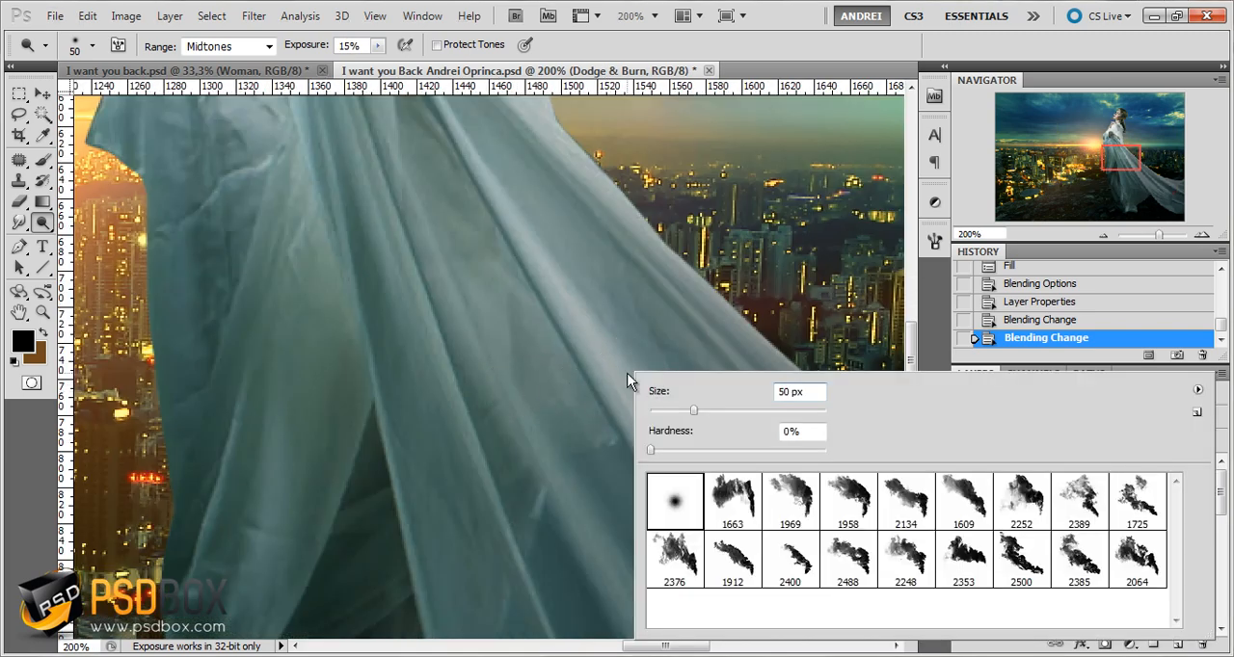
{"action": "key", "text": "Escape"}
{"action": "left_click_drag", "start_coordinate": [634, 451], "coordinate": [665, 451]}
{"action": "key", "text": "ctrl+z"}
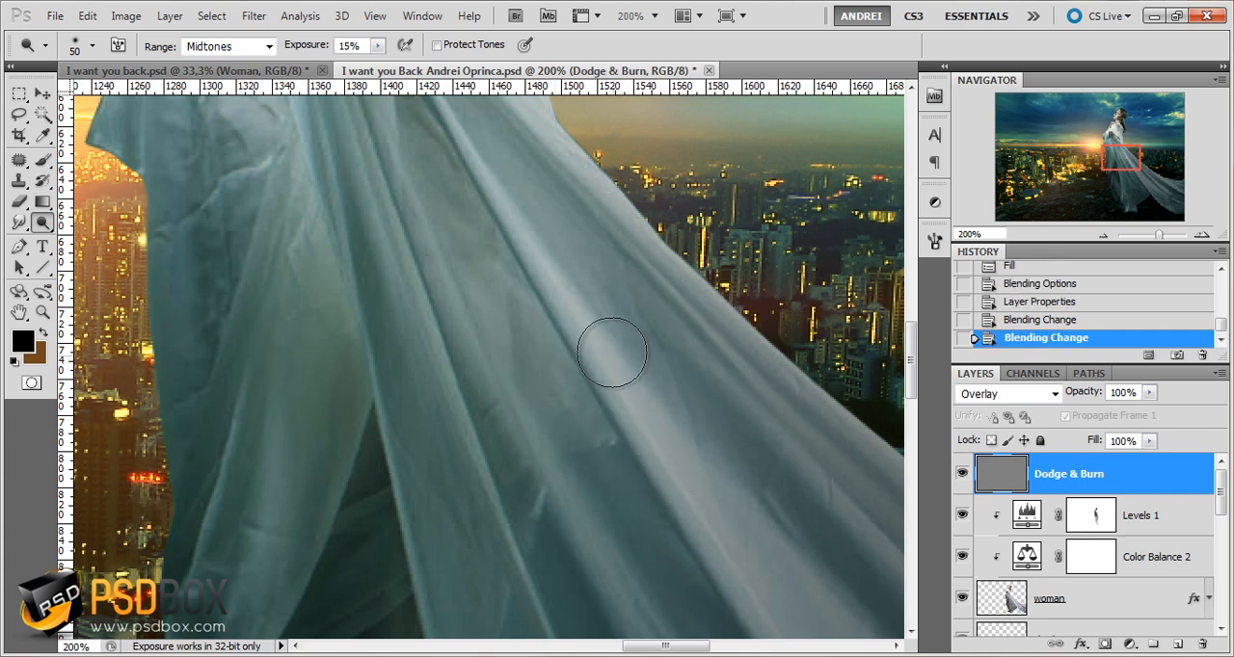
{"action": "key", "text": "bracketleft"}
{"action": "key", "text": "bracketleft"}
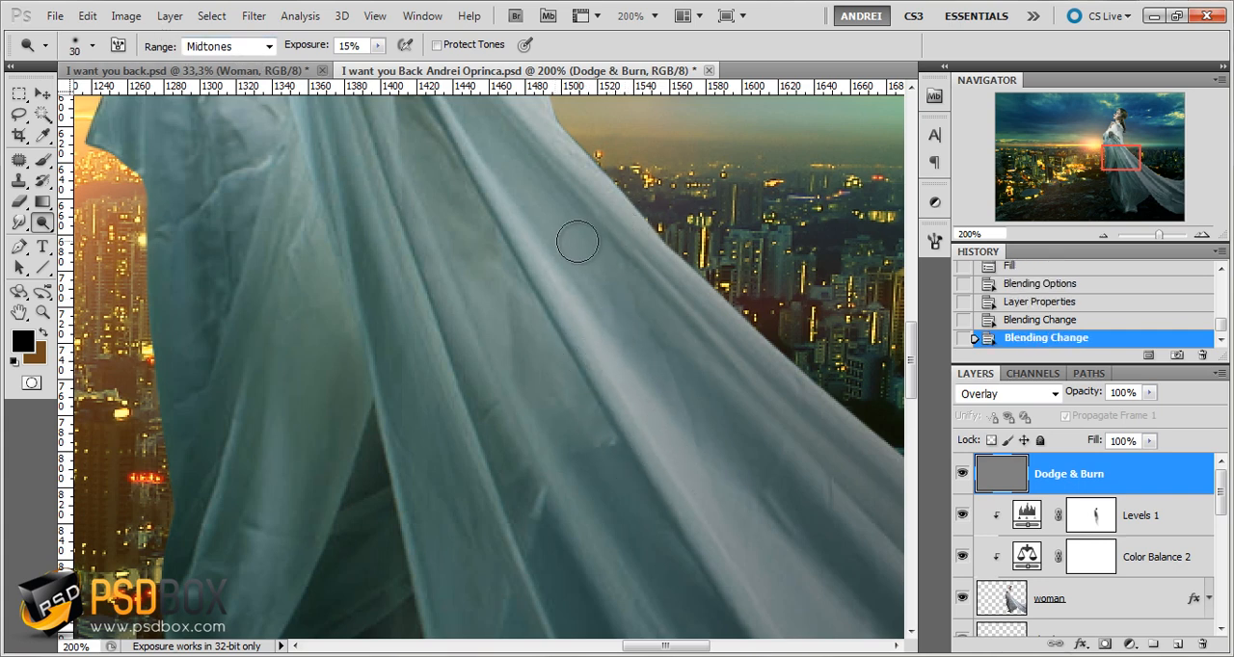
{"action": "key", "text": "bracketleft"}
{"action": "key", "text": "bracketleft"}
{"action": "key", "text": "bracketleft"}
Dodge the highlights along the long diagonal folds of the dress on the Dodge & Burn layer
{"action": "left_click_drag", "start_coordinate": [509, 216], "coordinate": [619, 430]}
{"action": "left_click_drag", "start_coordinate": [563, 247], "coordinate": [731, 531]}
{"action": "mouse_move", "coordinate": [517, 195]}
{"action": "left_mouse_down"}
{"action": "mouse_move", "coordinate": [548, 377]}
{"action": "mouse_move", "coordinate": [520, 540]}
{"action": "left_mouse_up"}
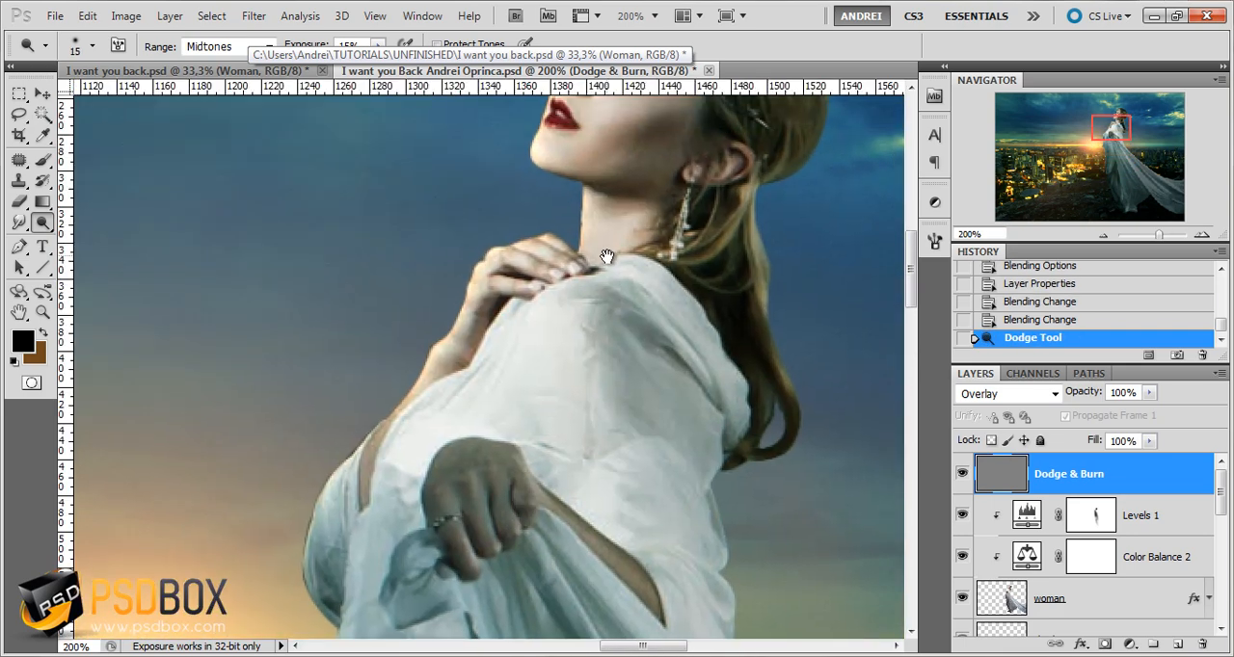
Examine the composition's lighting across the woman, her dress, the rocky foreground, the city and the sky
{"action": "left_click_drag", "start_coordinate": [608, 257], "coordinate": [568, 457]}
{"action": "left_click_drag", "start_coordinate": [517, 262], "coordinate": [494, 137]}
{"action": "left_click_drag", "start_coordinate": [529, 454], "coordinate": [509, 350]}
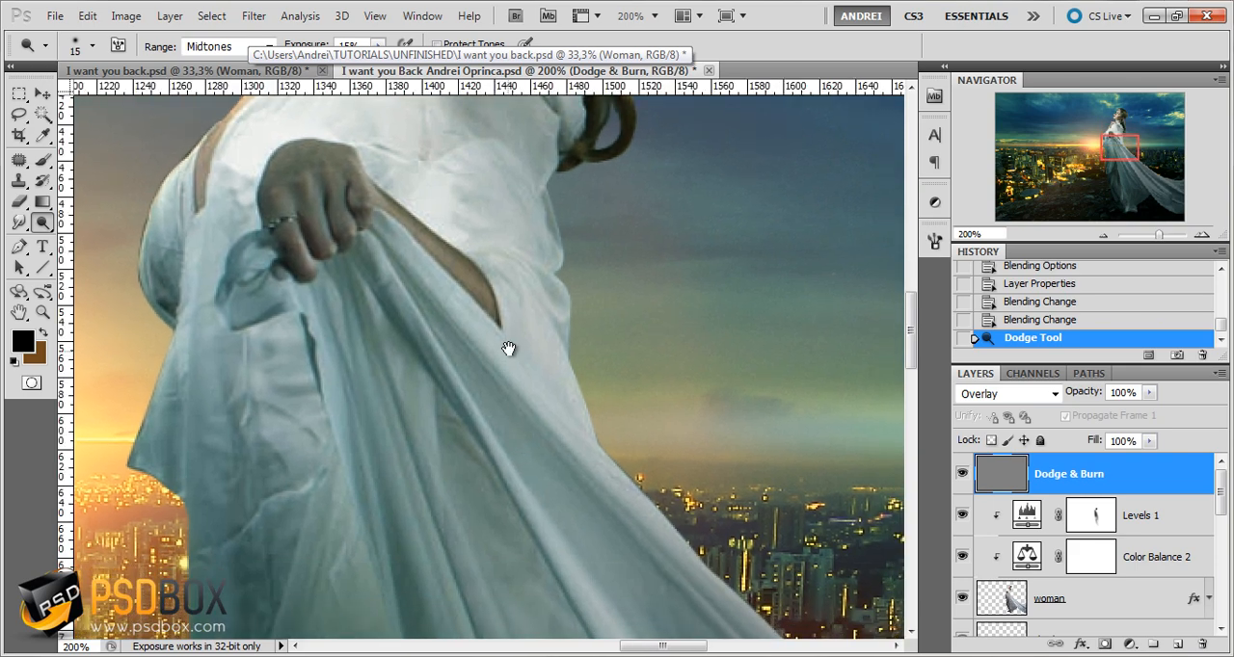
{"action": "scroll", "coordinate": [511, 350], "scroll_direction": "down", "scroll_amount": 2}
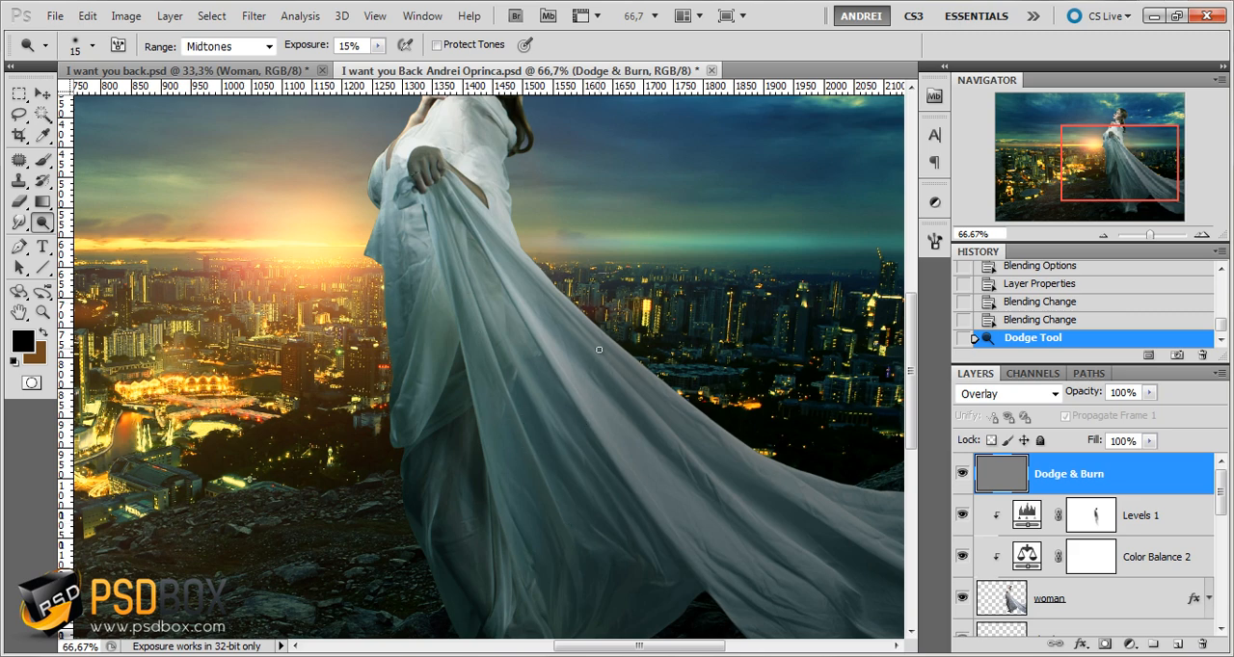
{"action": "left_click_drag", "start_coordinate": [765, 529], "coordinate": [693, 464]}
{"action": "left_click_drag", "start_coordinate": [485, 340], "coordinate": [646, 489]}
{"action": "left_click_drag", "start_coordinate": [617, 385], "coordinate": [577, 345]}
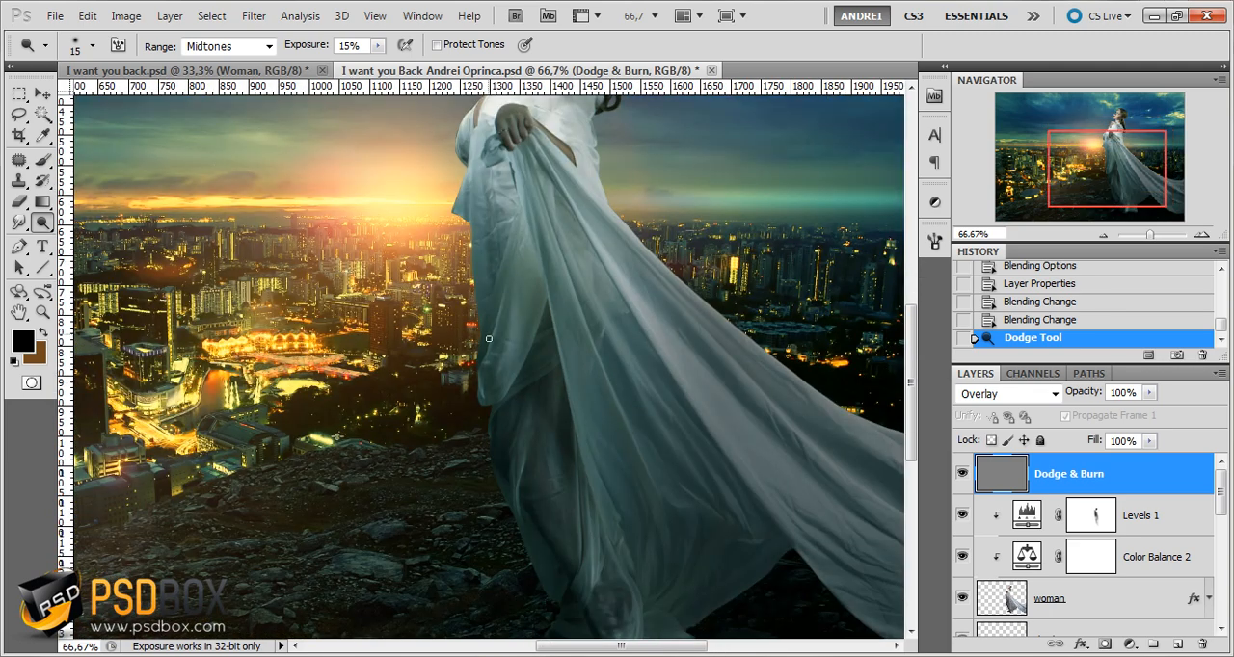
{"action": "left_click_drag", "start_coordinate": [478, 597], "coordinate": [742, 443]}
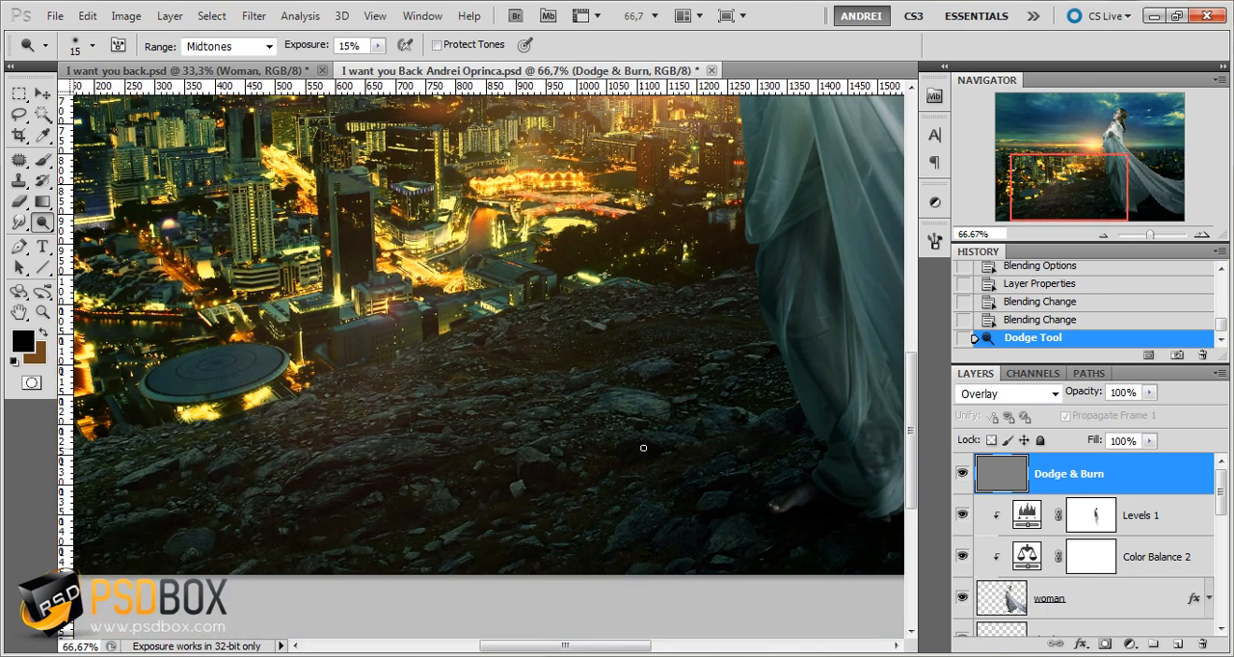
{"action": "left_click_drag", "start_coordinate": [409, 444], "coordinate": [582, 467]}
{"action": "left_click_drag", "start_coordinate": [487, 531], "coordinate": [528, 644]}
{"action": "left_click_drag", "start_coordinate": [599, 258], "coordinate": [539, 464]}
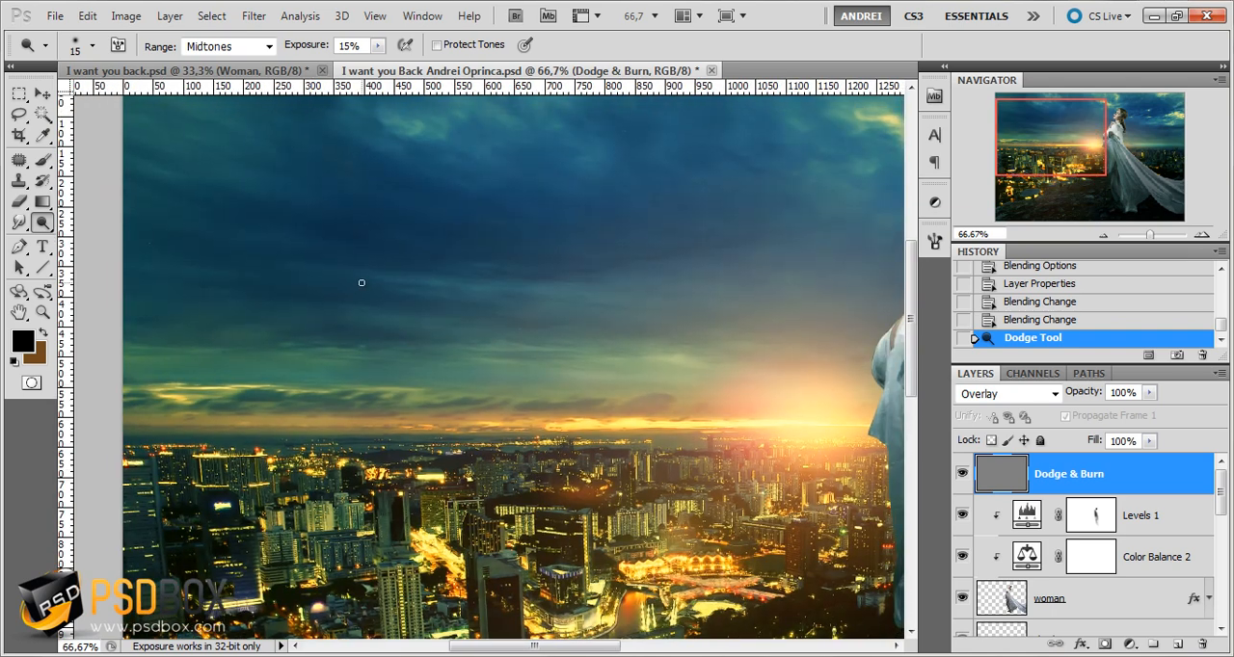
{"action": "left_click_drag", "start_coordinate": [578, 386], "coordinate": [523, 393]}
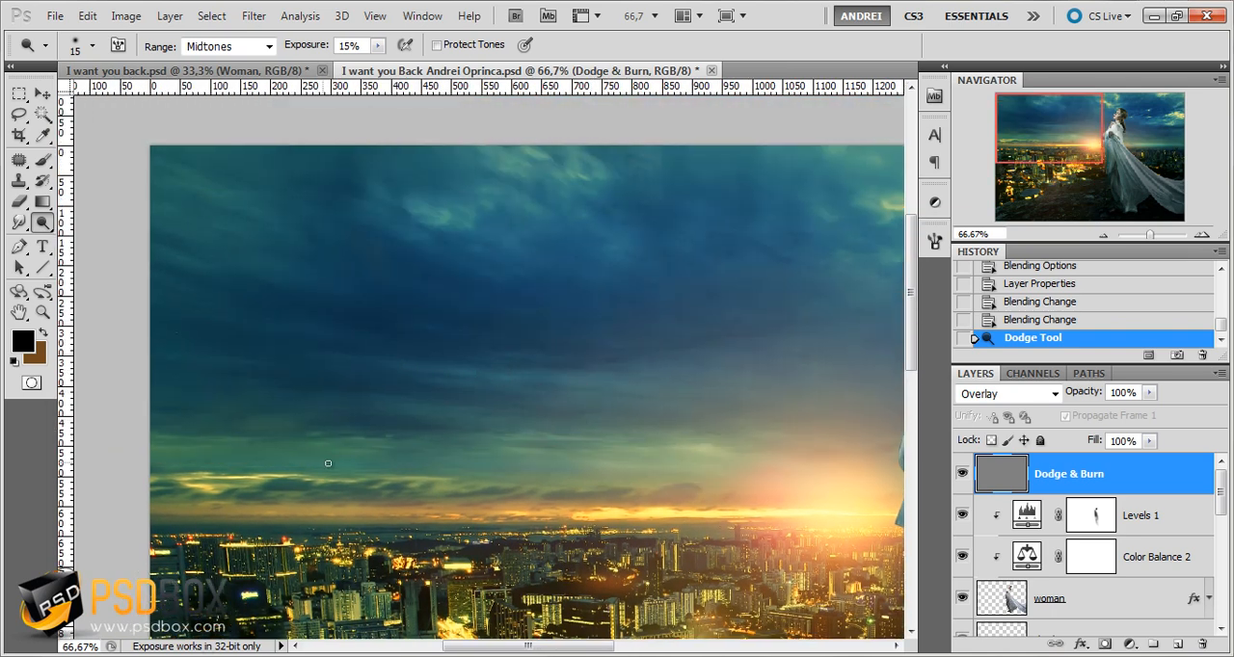
{"action": "left_click_drag", "start_coordinate": [663, 247], "coordinate": [187, 386]}
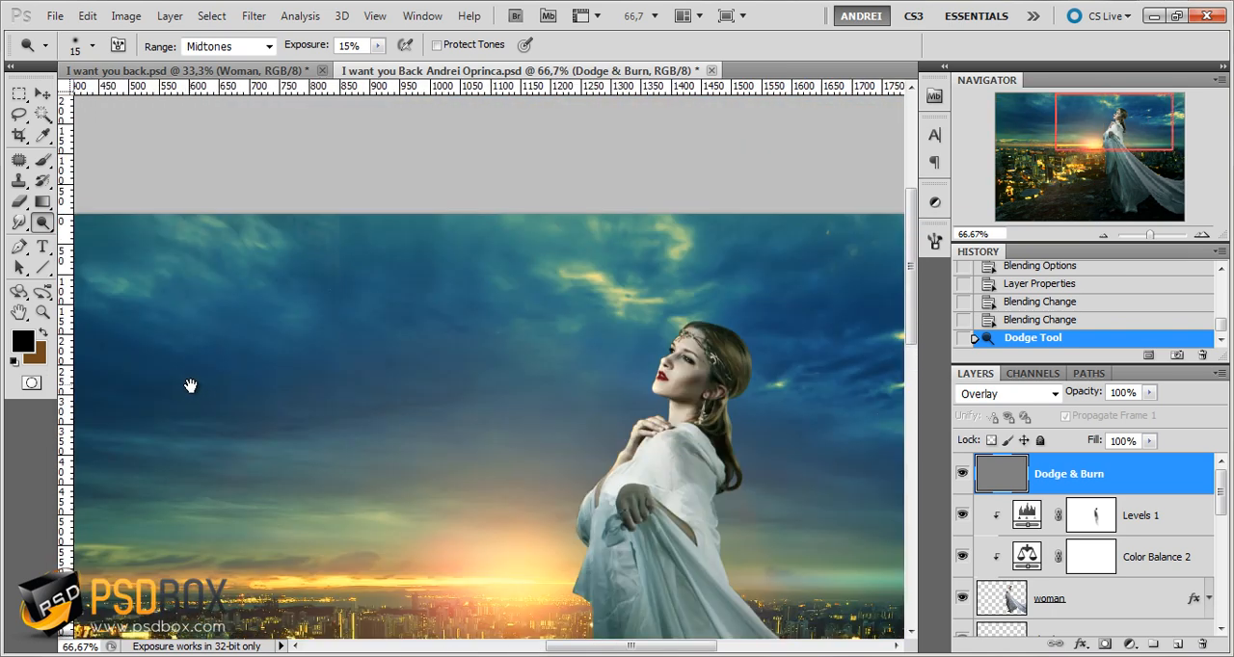
{"action": "left_click_drag", "start_coordinate": [574, 501], "coordinate": [585, 400]}
{"action": "left_click_drag", "start_coordinate": [599, 499], "coordinate": [655, 504]}
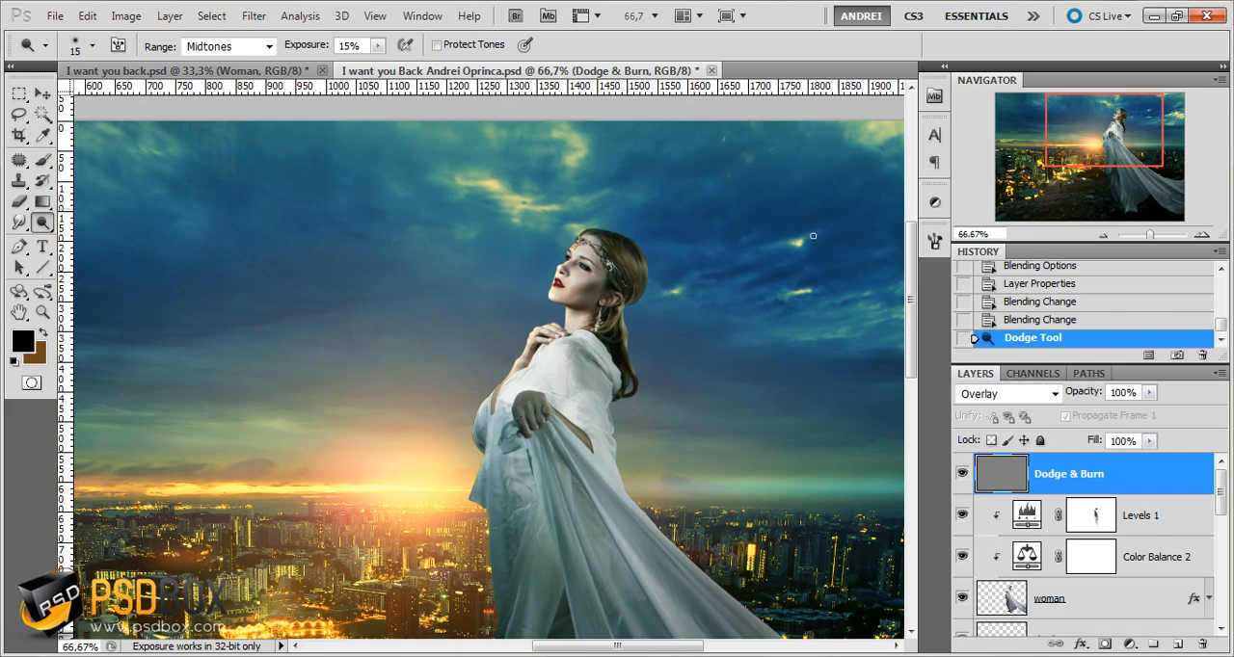
{"action": "scroll", "coordinate": [692, 366], "scroll_direction": "down", "scroll_amount": 3}
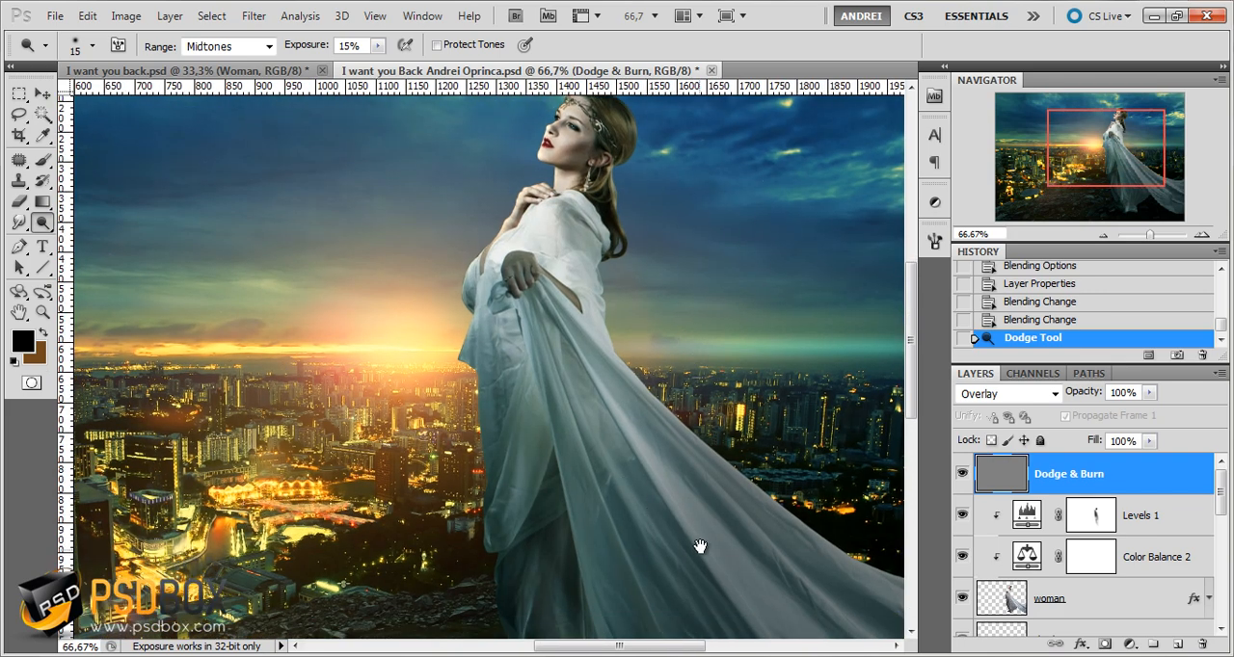
{"action": "left_click_drag", "start_coordinate": [700, 547], "coordinate": [647, 407]}
{"action": "scroll", "coordinate": [573, 513], "scroll_direction": "up", "scroll_amount": 4}
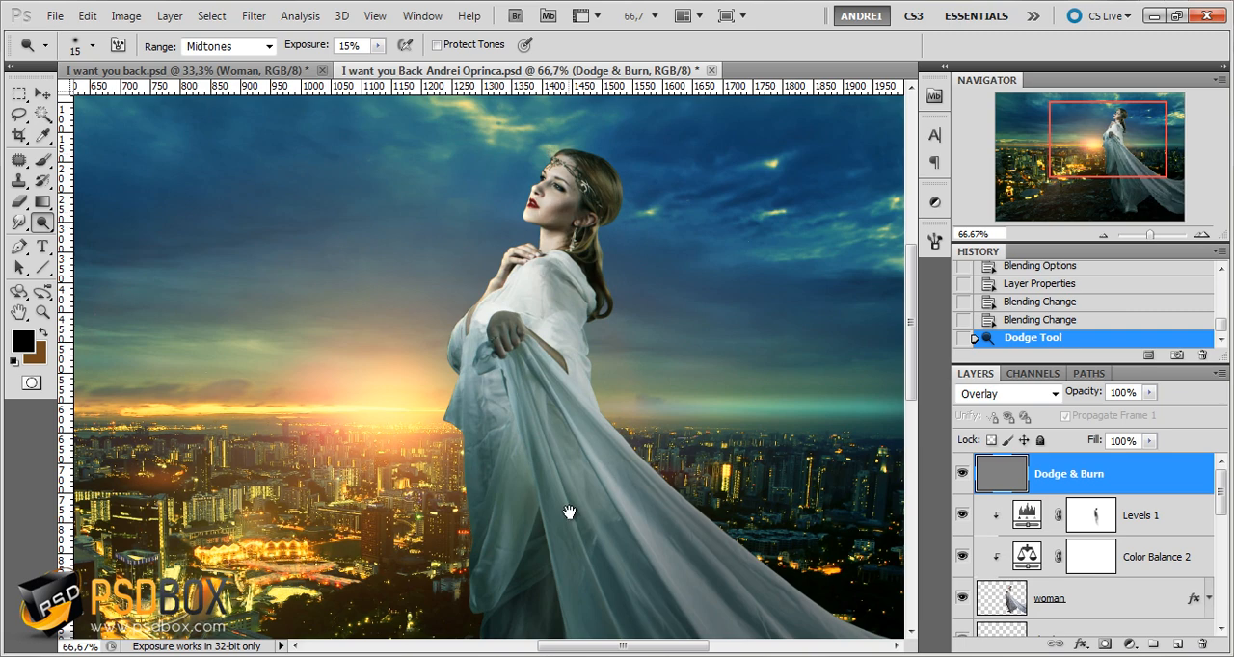
{"action": "left_click_drag", "start_coordinate": [570, 513], "coordinate": [556, 397]}
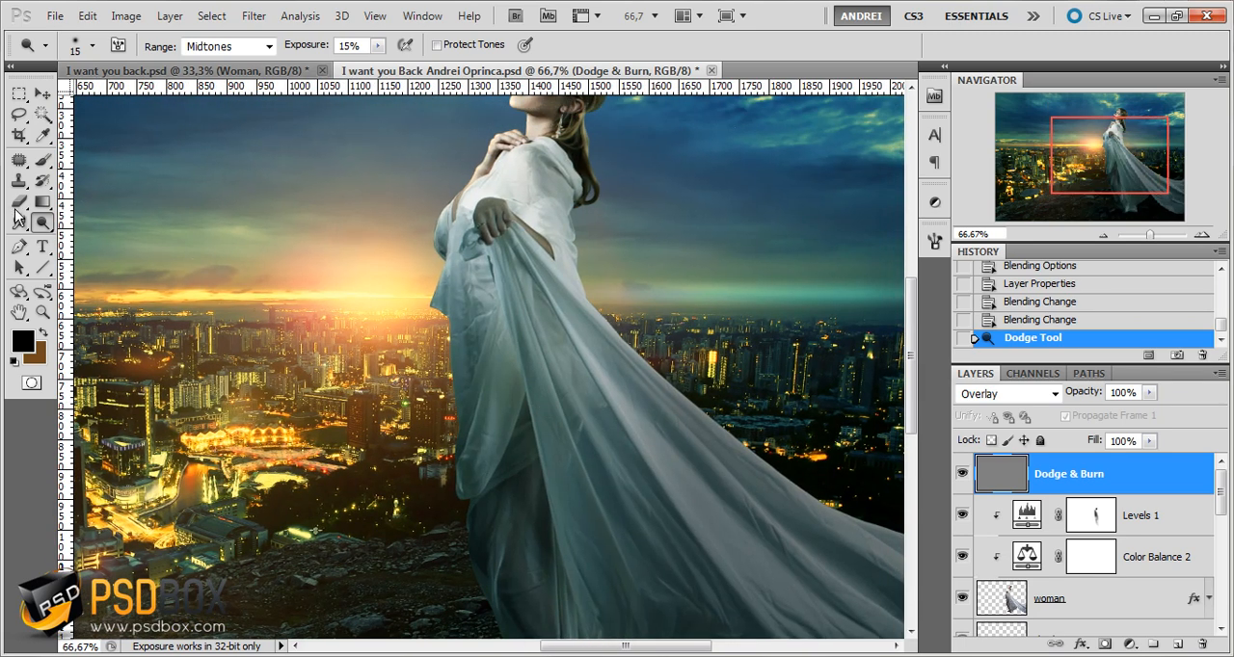
Dodge the long folds in the middle of the dress on the Dodge & Burn layer with the 15 px brush
{"action": "scroll", "coordinate": [568, 361], "scroll_direction": "up", "scroll_amount": 2}
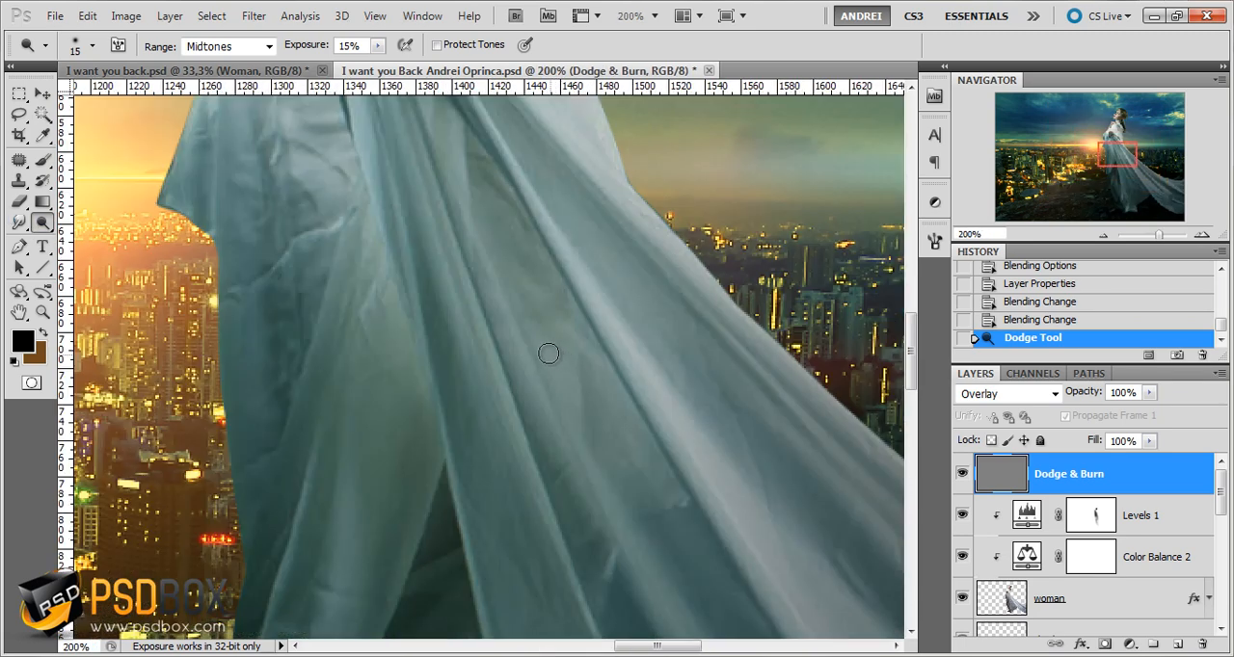
{"action": "left_click_drag", "start_coordinate": [505, 284], "coordinate": [546, 404]}
{"action": "mouse_move", "coordinate": [506, 329]}
{"action": "left_mouse_down"}
{"action": "mouse_move", "coordinate": [617, 570]}
{"action": "mouse_move", "coordinate": [502, 257]}
{"action": "mouse_move", "coordinate": [577, 432]}
{"action": "left_mouse_up"}
{"action": "left_click_drag", "start_coordinate": [491, 267], "coordinate": [617, 493]}
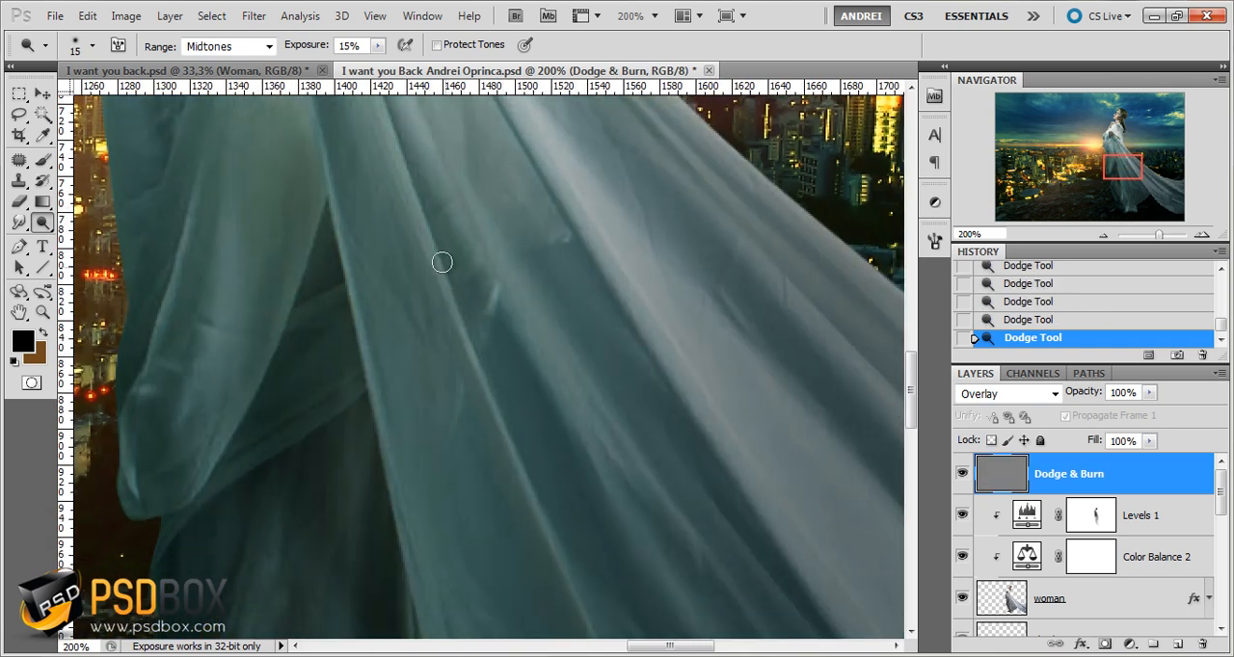
{"action": "left_click_drag", "start_coordinate": [436, 256], "coordinate": [519, 463]}
{"action": "left_click_drag", "start_coordinate": [544, 414], "coordinate": [495, 269]}
Reduce the Dodge brush size to 9 px and dodge the thin fold lines running down to the dress's hem
{"action": "key", "text": "bracketleft"}
{"action": "key", "text": "bracketleft"}
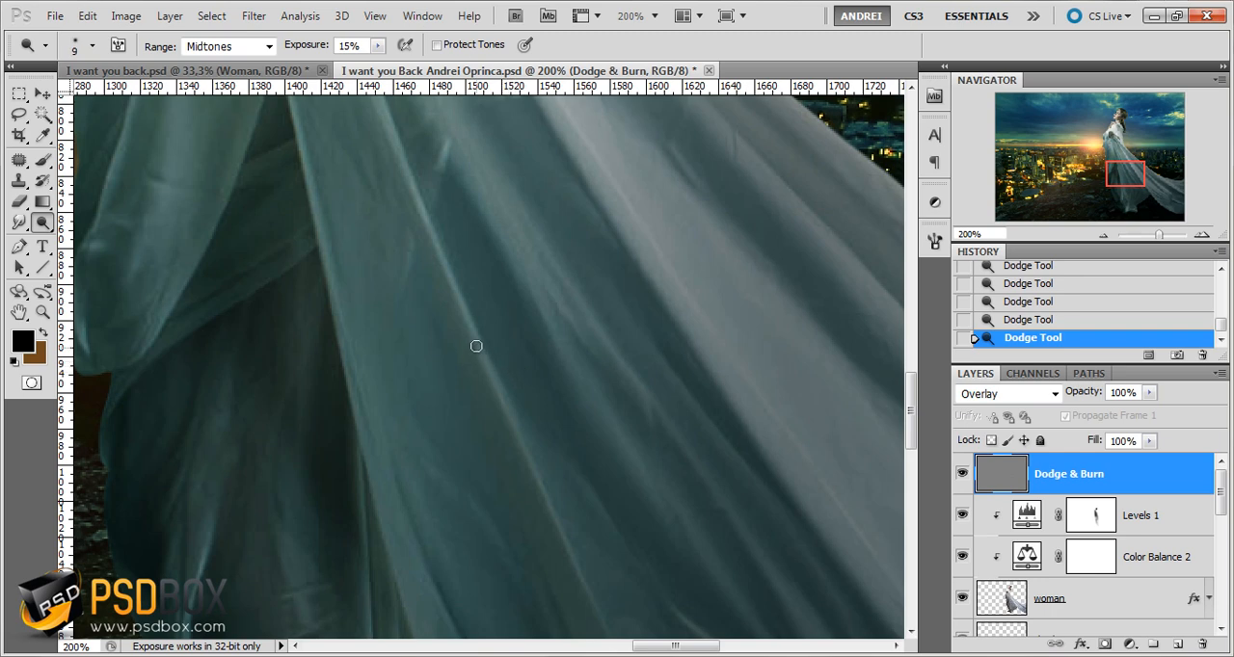
{"action": "left_click_drag", "start_coordinate": [563, 540], "coordinate": [419, 179]}
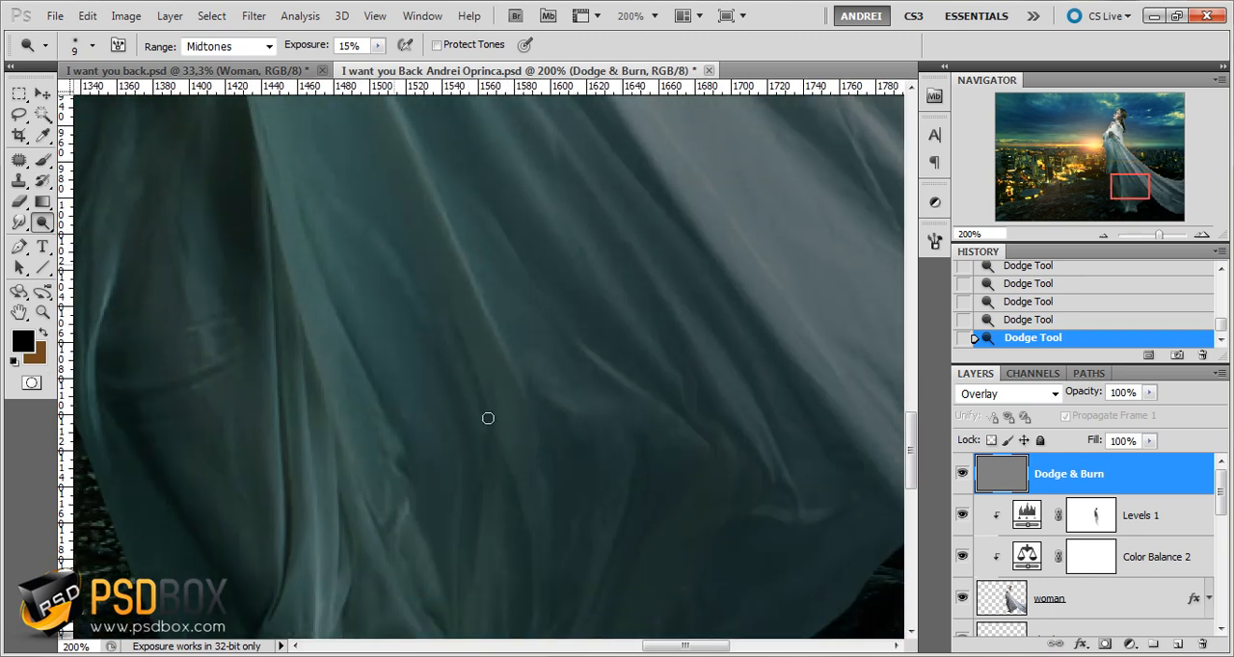
{"action": "left_click_drag", "start_coordinate": [488, 419], "coordinate": [475, 323]}
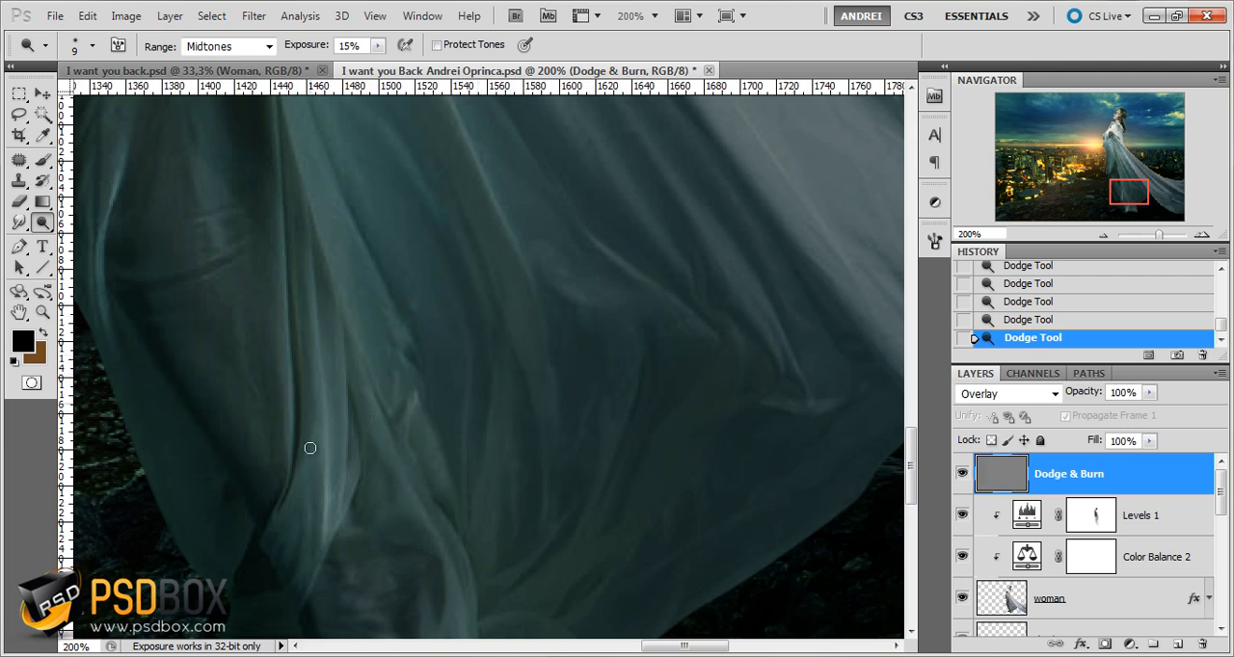
Dodge the fold highlights along the dress's flowing train out to the image's right edge
{"action": "left_click_drag", "start_coordinate": [711, 411], "coordinate": [683, 546]}
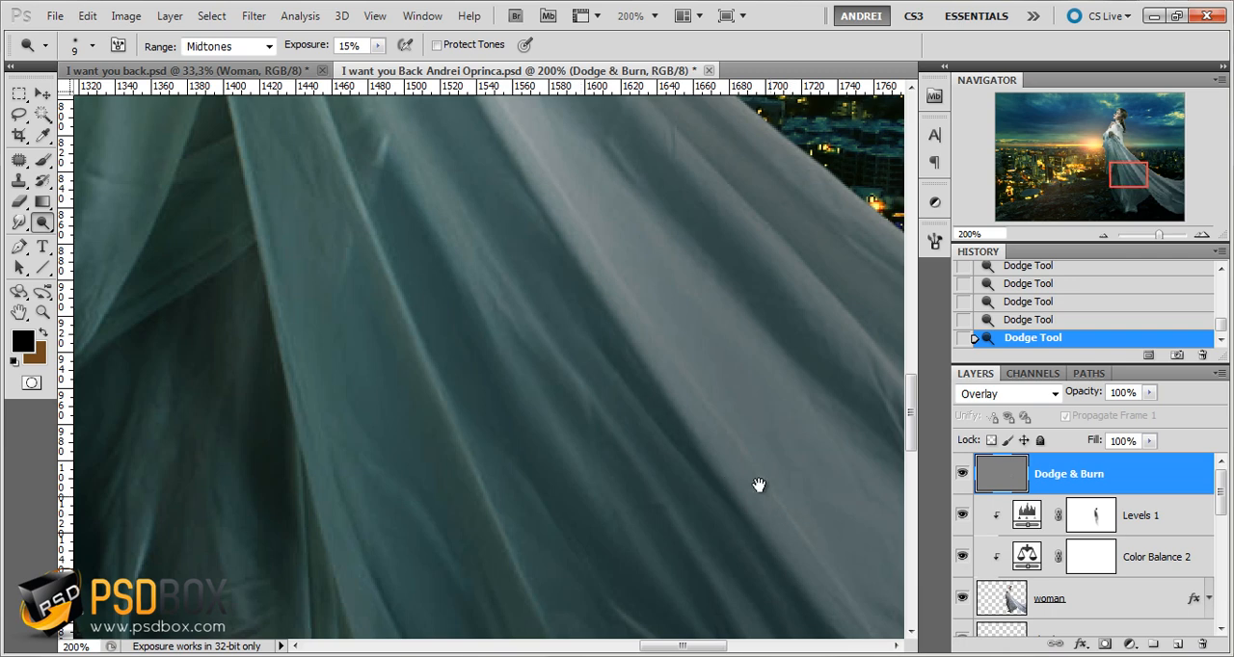
{"action": "left_click_drag", "start_coordinate": [758, 488], "coordinate": [614, 363]}
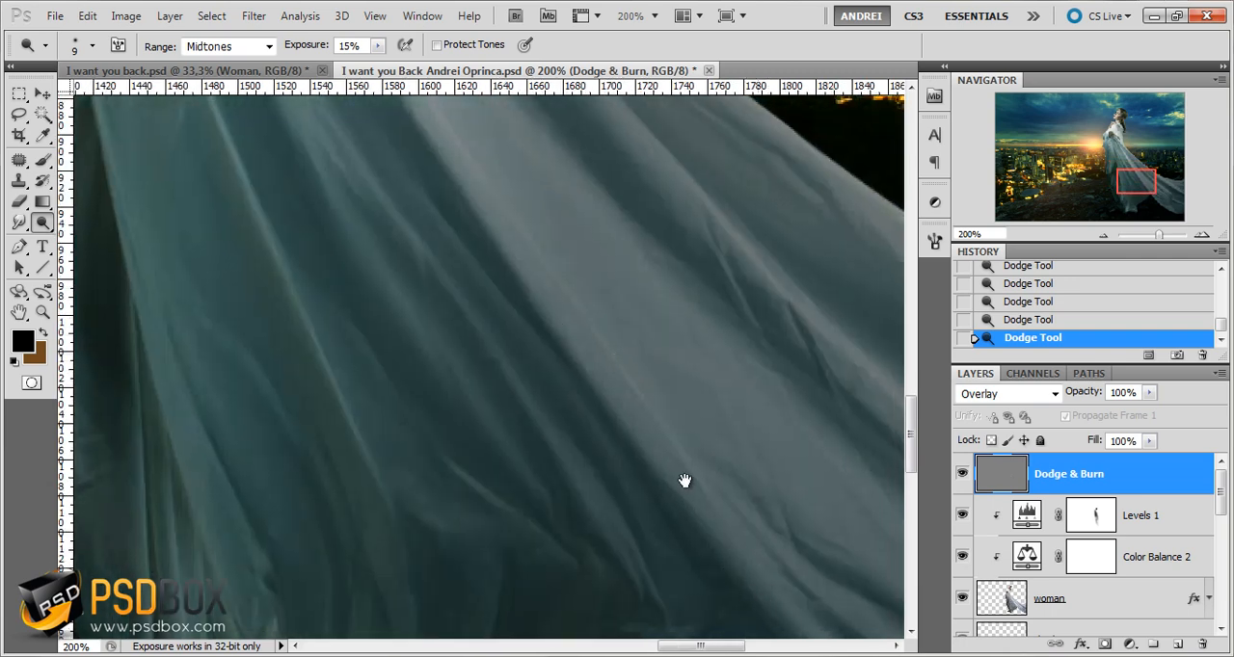
{"action": "left_click_drag", "start_coordinate": [683, 482], "coordinate": [612, 405]}
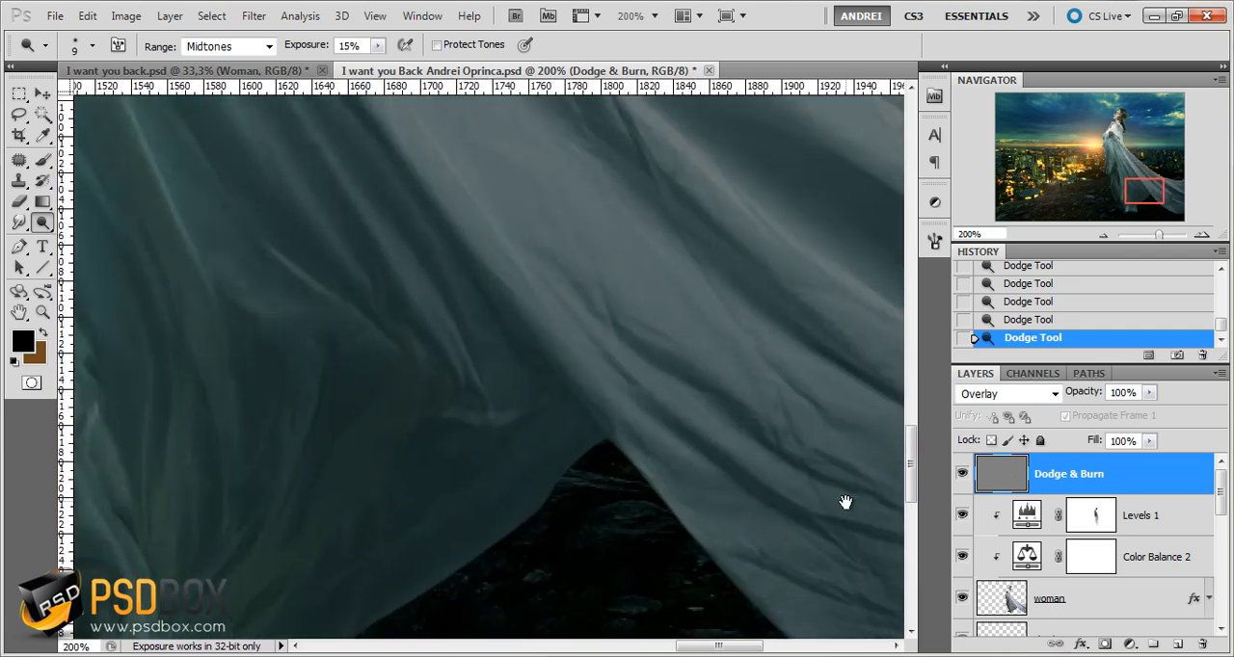
{"action": "left_click_drag", "start_coordinate": [845, 502], "coordinate": [576, 580]}
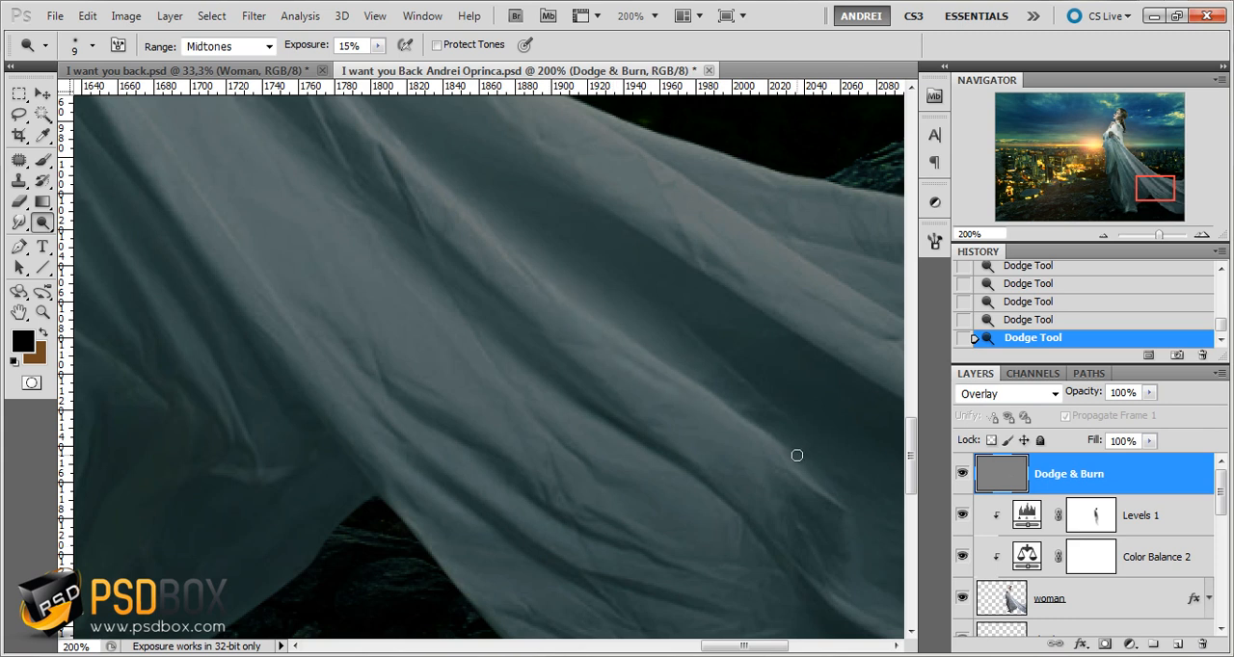
{"action": "left_click_drag", "start_coordinate": [723, 415], "coordinate": [666, 485]}
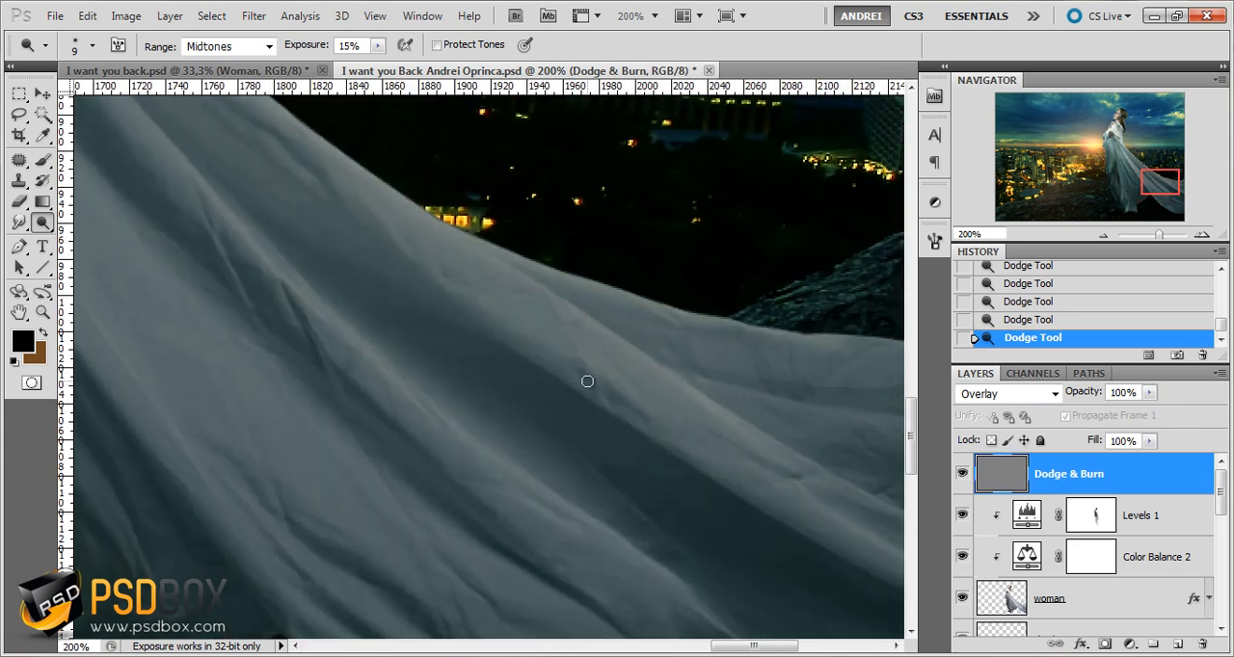
{"action": "left_click_drag", "start_coordinate": [848, 551], "coordinate": [557, 348]}
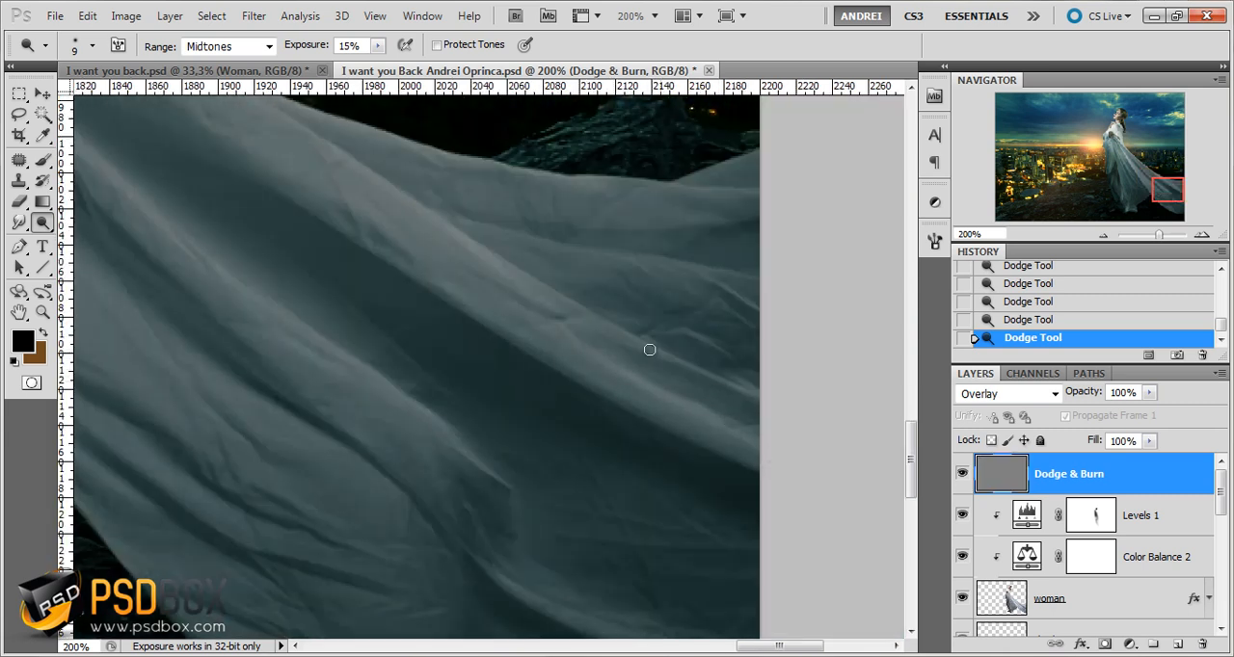
Dodge the creases at the lower end of the train and along its bottom edge
{"action": "left_click_drag", "start_coordinate": [537, 499], "coordinate": [526, 358]}
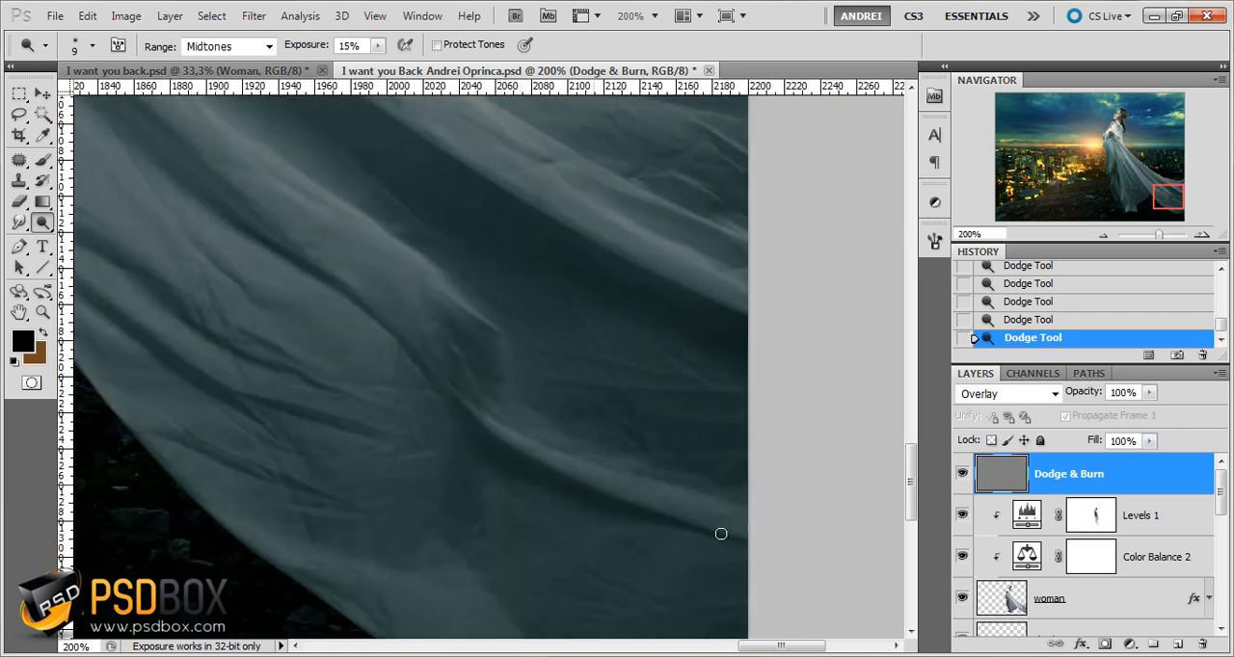
{"action": "left_click_drag", "start_coordinate": [613, 528], "coordinate": [681, 377]}
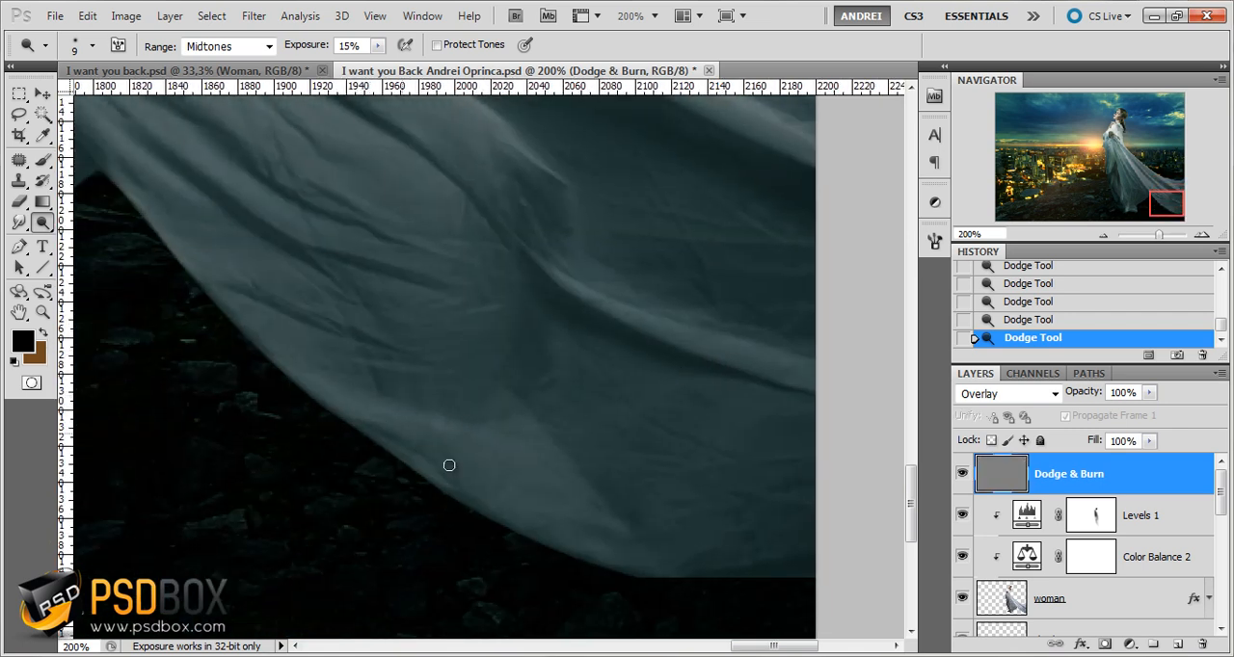
{"action": "left_click_drag", "start_coordinate": [164, 297], "coordinate": [495, 490]}
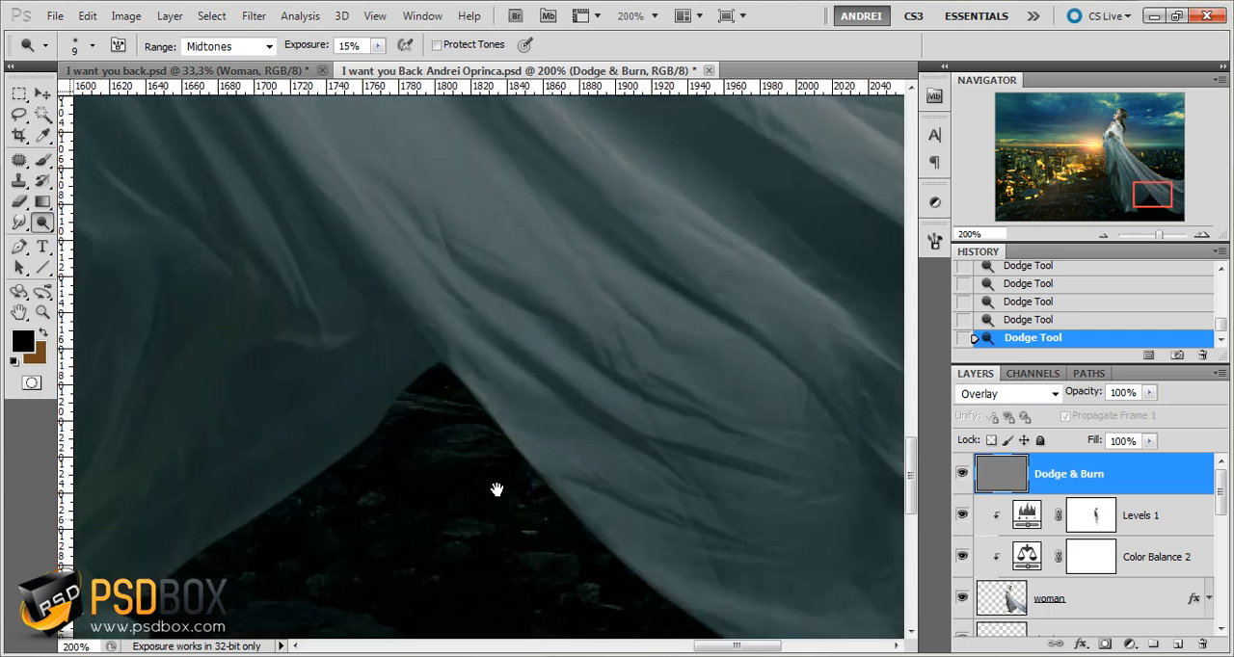
{"action": "left_click_drag", "start_coordinate": [405, 287], "coordinate": [501, 399]}
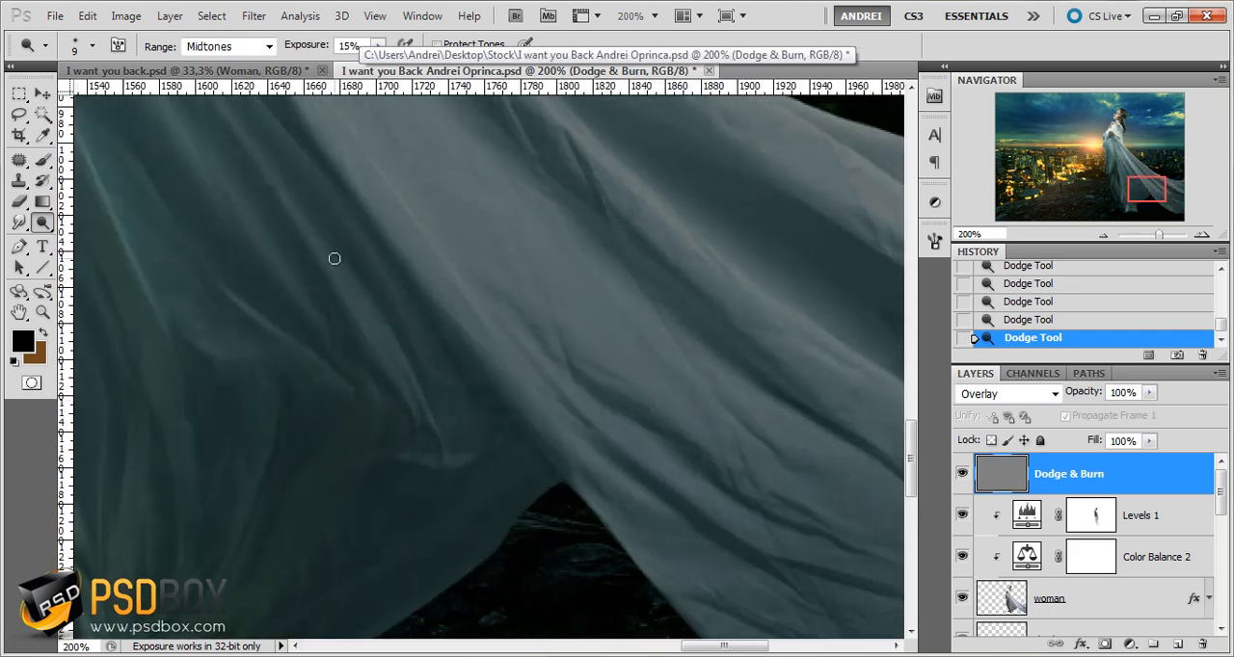
Dodge the remaining fold highlights from the inner train back up toward the woman's waist
{"action": "left_click_drag", "start_coordinate": [358, 292], "coordinate": [511, 482]}
{"action": "left_click_drag", "start_coordinate": [275, 217], "coordinate": [496, 468]}
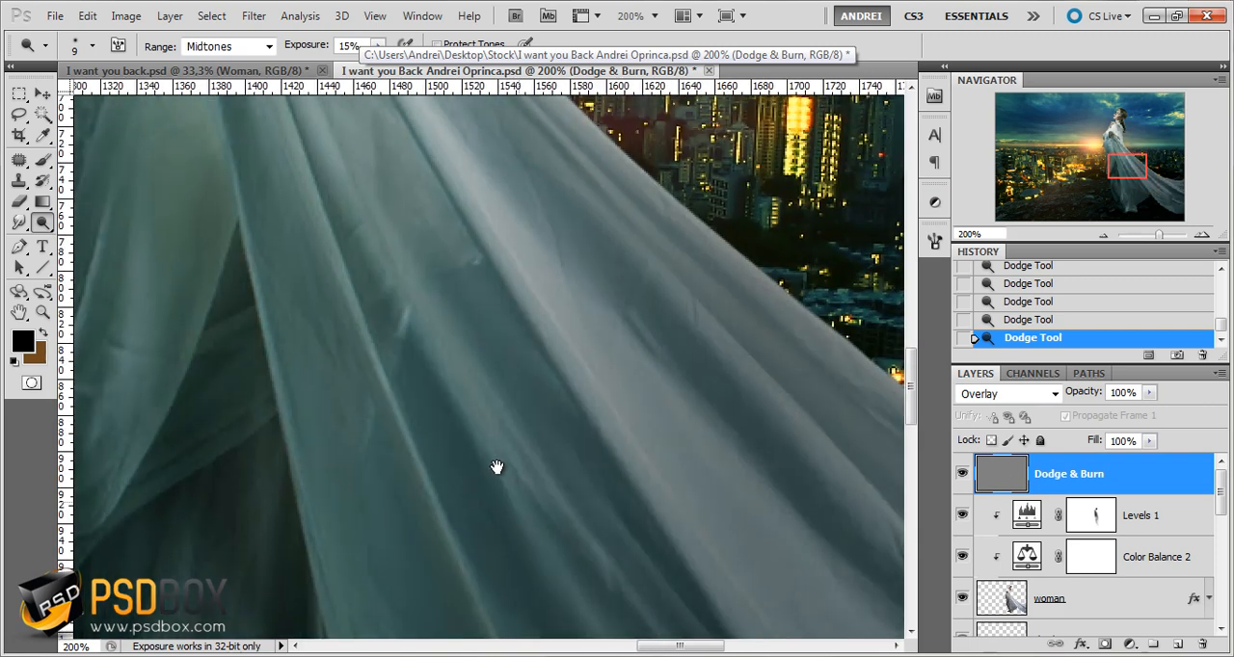
{"action": "left_click_drag", "start_coordinate": [358, 209], "coordinate": [446, 375]}
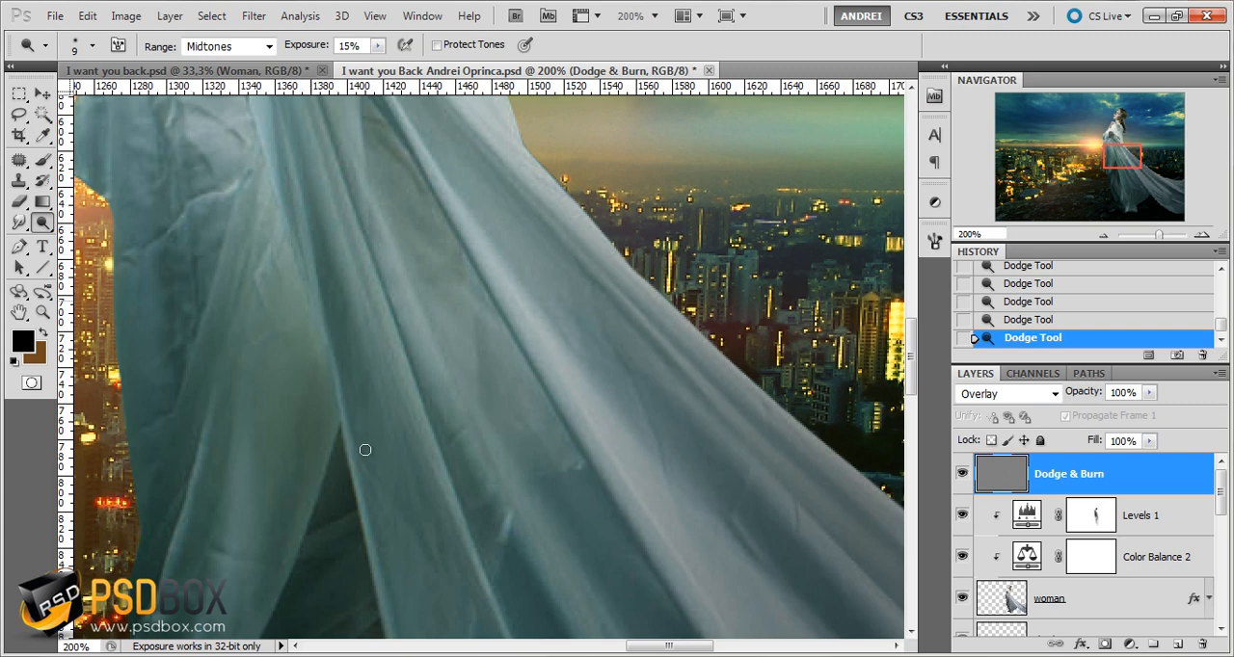
{"action": "left_click_drag", "start_coordinate": [257, 226], "coordinate": [360, 366]}
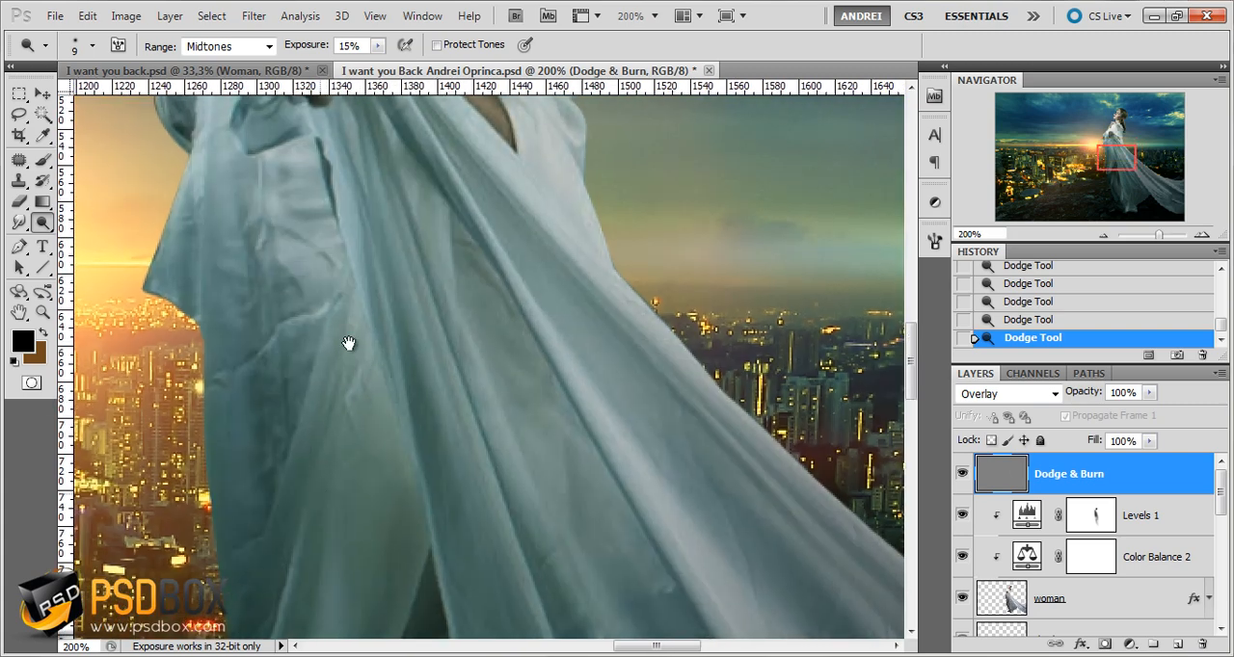
Dodge the edges and creases of the hanging drape on the sunset side of the dress
{"action": "left_click_drag", "start_coordinate": [311, 584], "coordinate": [352, 346]}
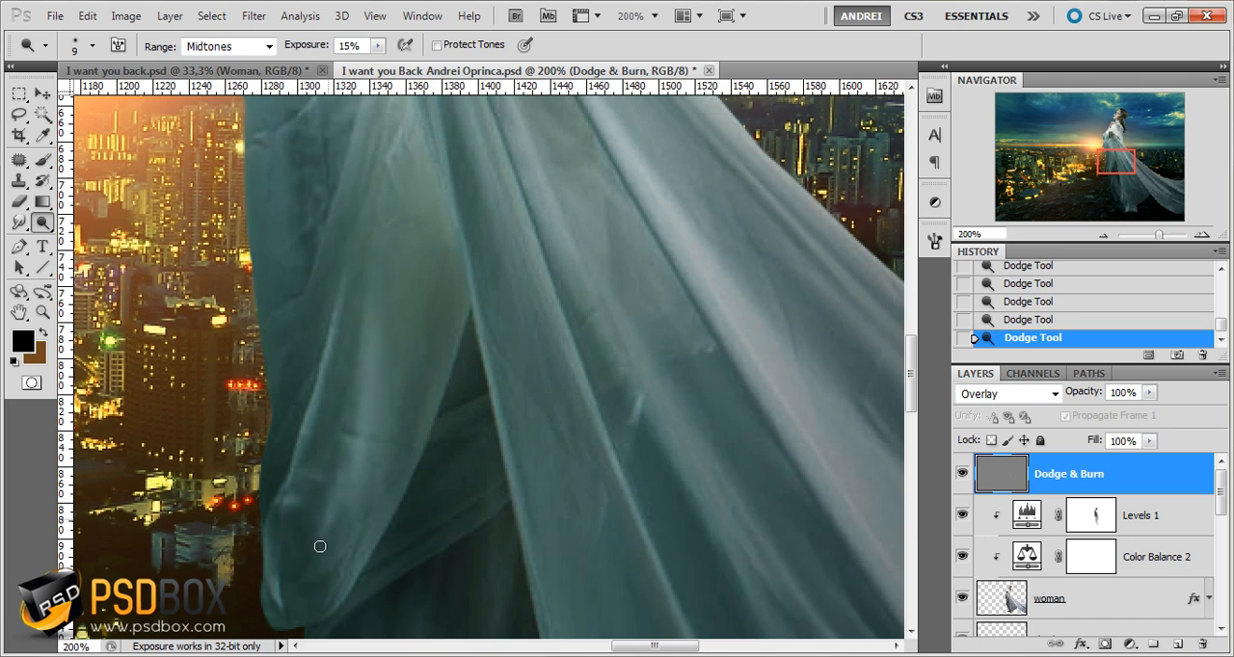
{"action": "left_click_drag", "start_coordinate": [342, 565], "coordinate": [375, 463]}
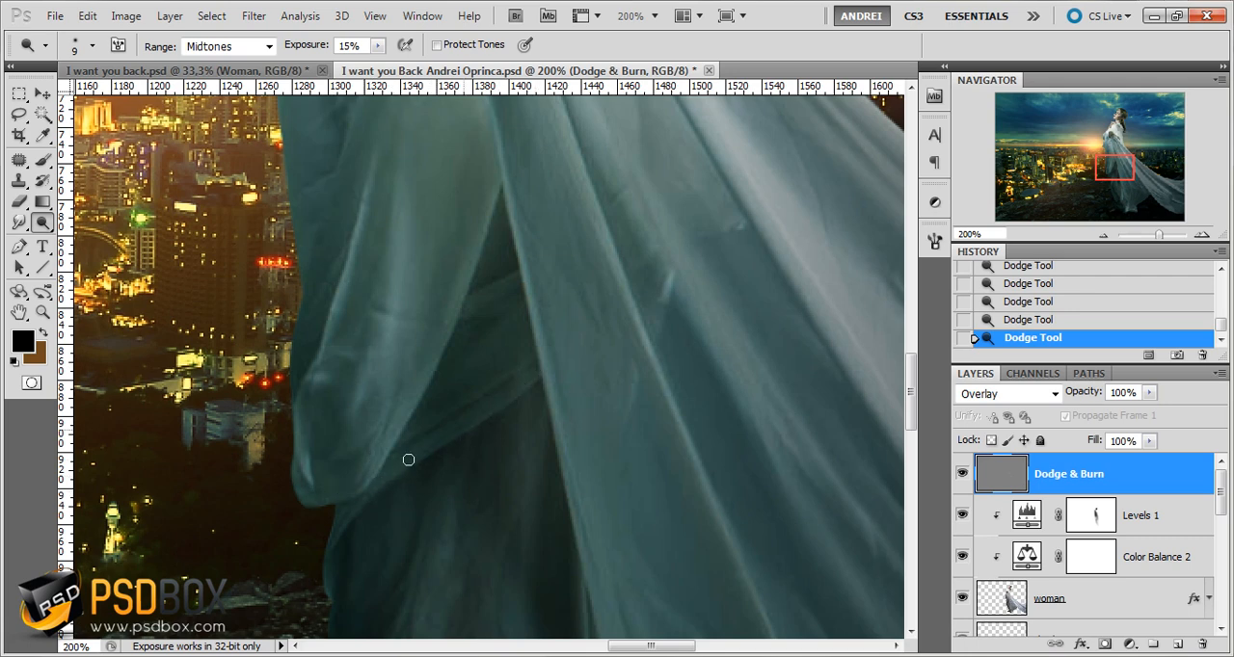
{"action": "mouse_move", "coordinate": [477, 502]}
{"action": "left_mouse_down"}
{"action": "mouse_move", "coordinate": [473, 357]}
{"action": "mouse_move", "coordinate": [440, 280]}
{"action": "left_mouse_up"}
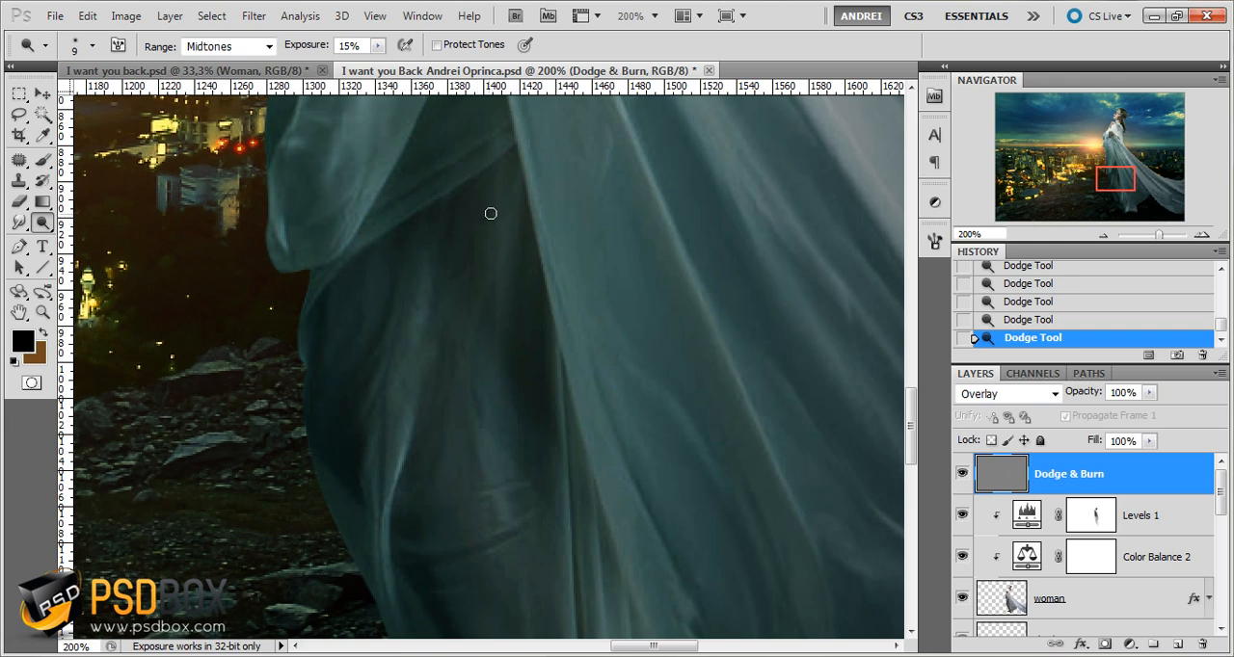
Dodge the fabric folds over the woman's lower leg and around the hem near her feet
{"action": "left_click_drag", "start_coordinate": [529, 408], "coordinate": [518, 275]}
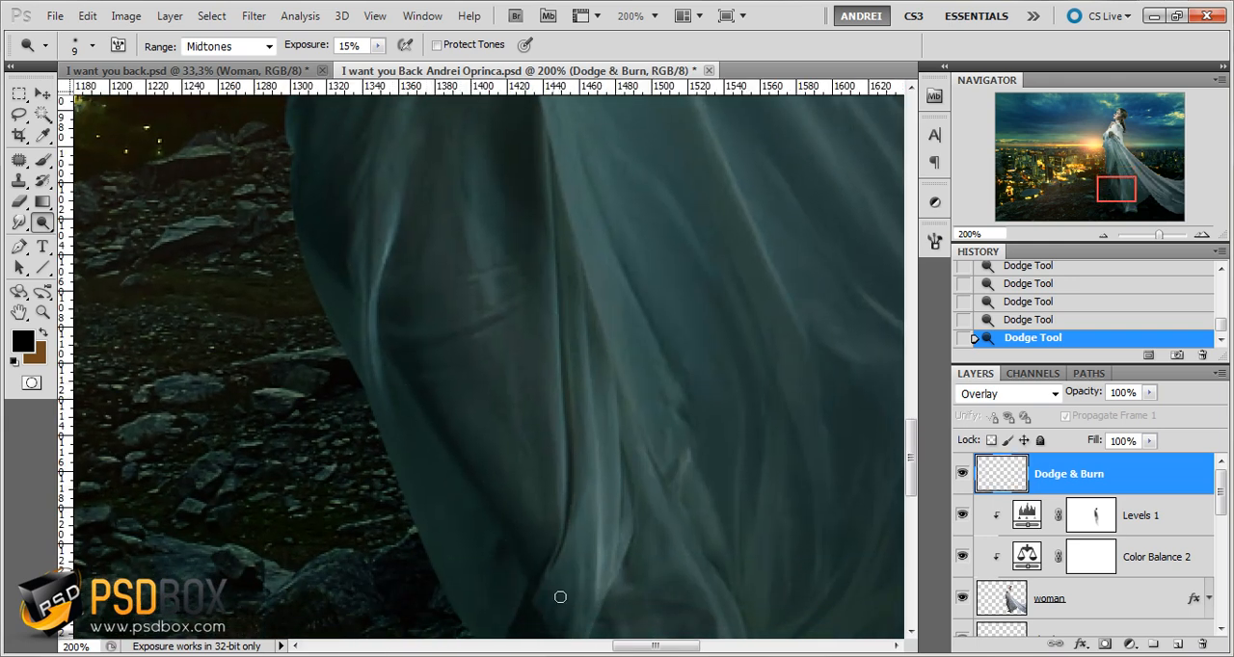
{"action": "left_click_drag", "start_coordinate": [559, 594], "coordinate": [531, 485]}
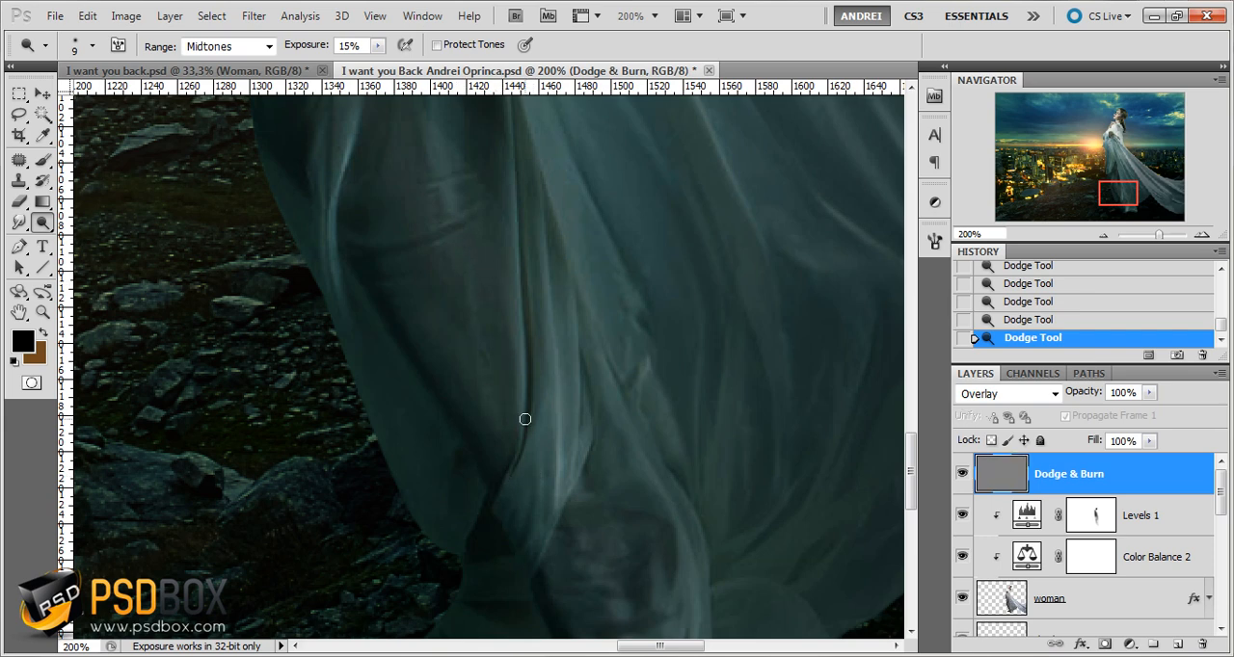
{"action": "left_click_drag", "start_coordinate": [586, 527], "coordinate": [514, 432]}
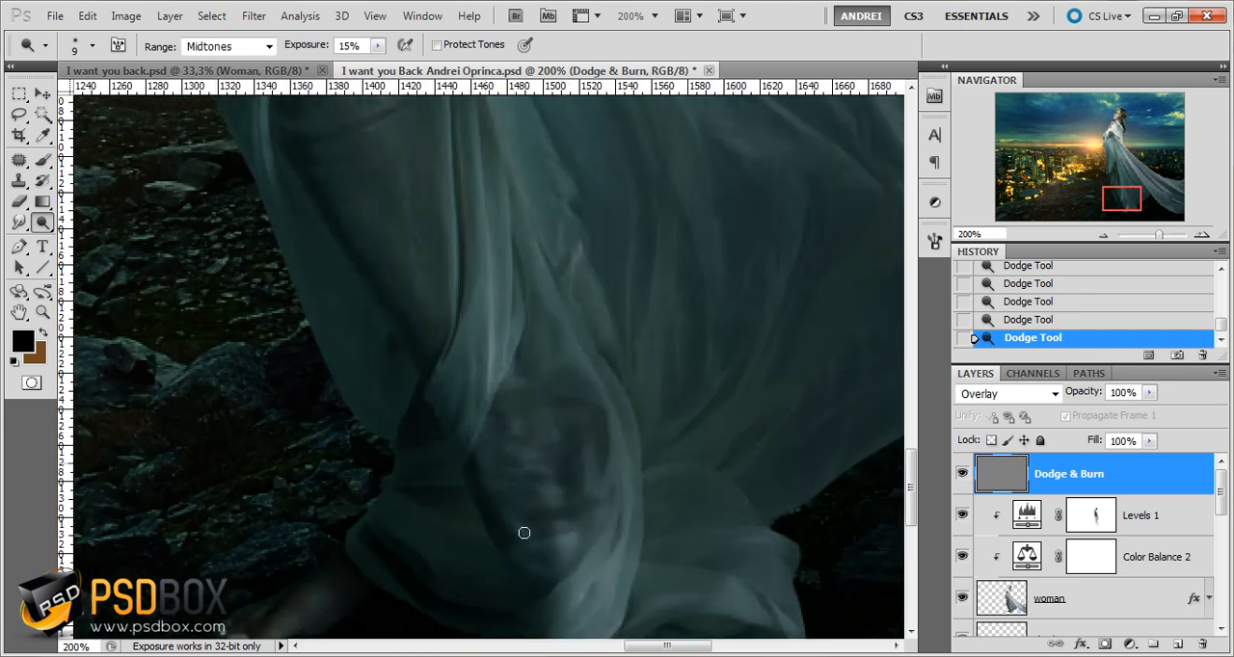
Dodge the fabric folds from the hem around the feet up through the skirt and drape toward the woman's waist
{"action": "left_click_drag", "start_coordinate": [508, 575], "coordinate": [481, 519]}
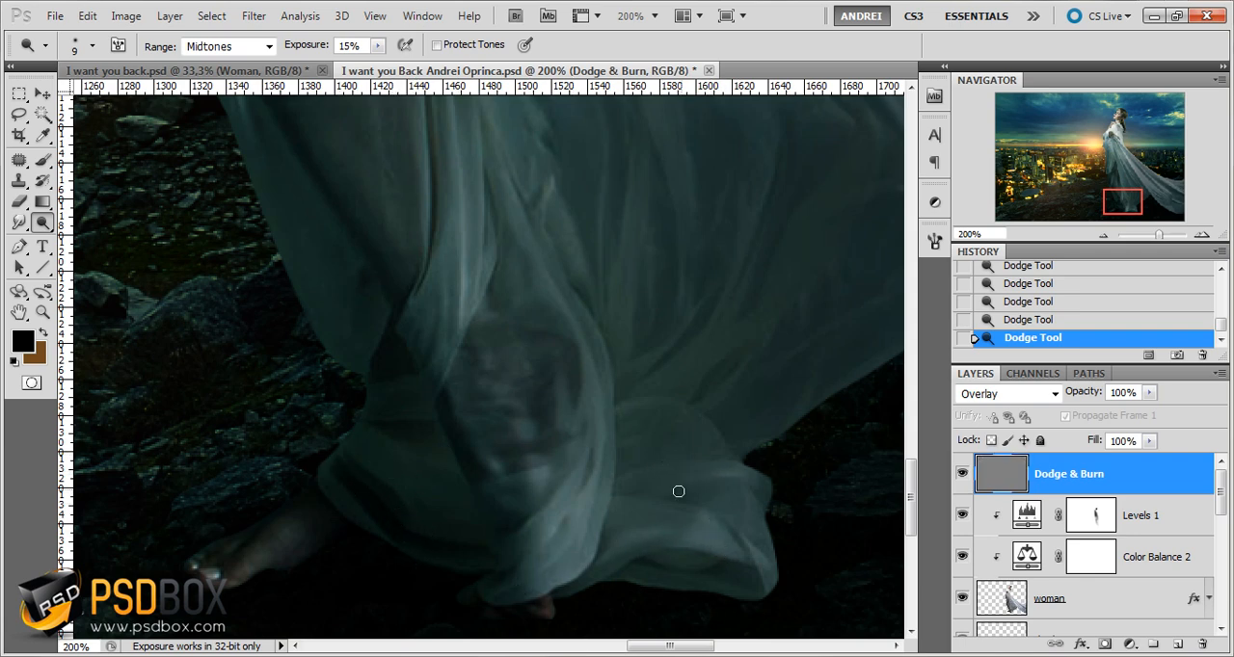
{"action": "left_click_drag", "start_coordinate": [801, 320], "coordinate": [647, 485]}
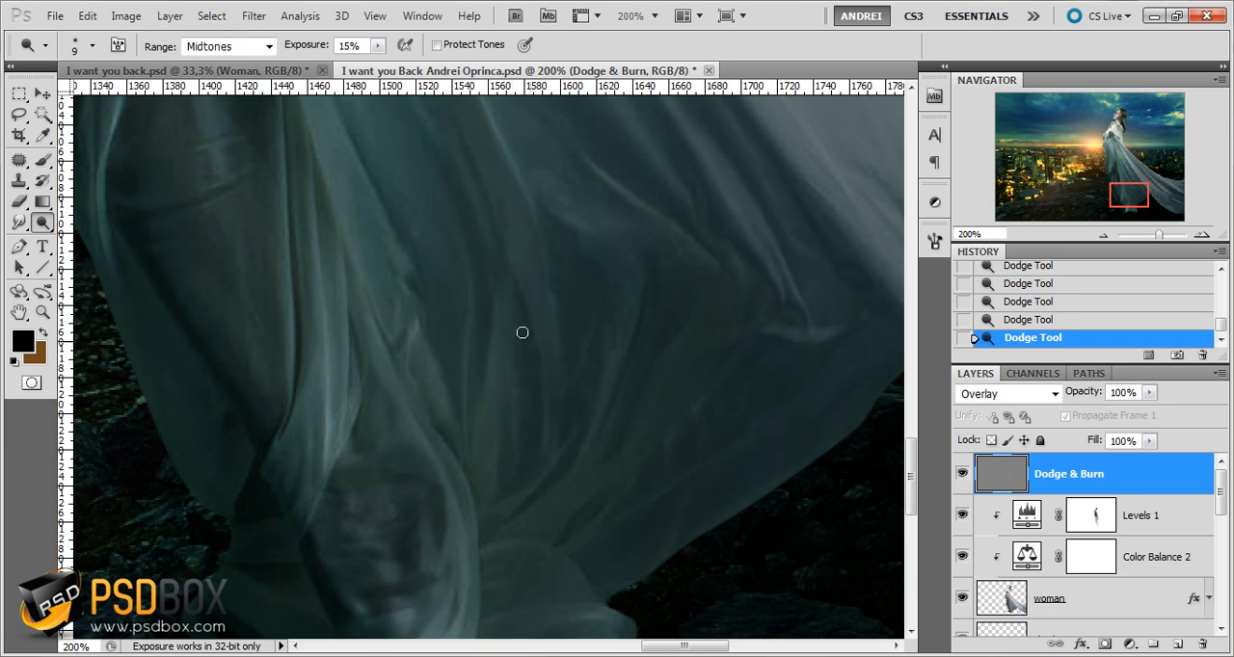
{"action": "left_click_drag", "start_coordinate": [606, 319], "coordinate": [643, 449]}
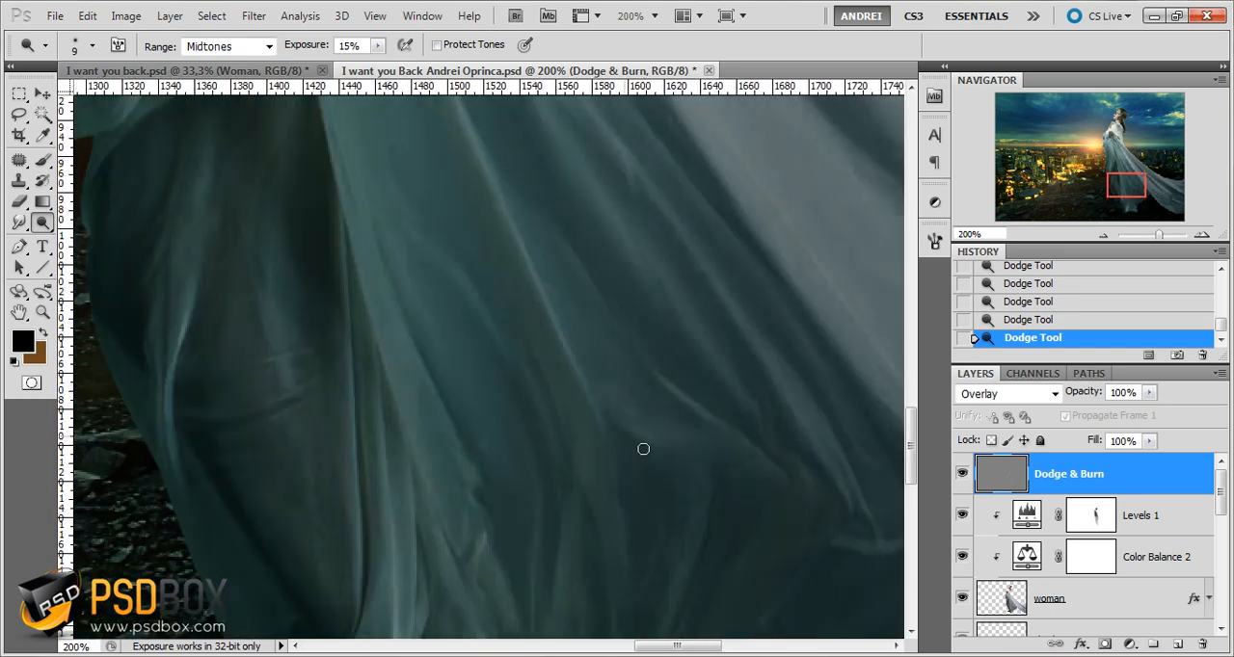
{"action": "left_click_drag", "start_coordinate": [559, 334], "coordinate": [628, 458]}
{"action": "left_click_drag", "start_coordinate": [469, 287], "coordinate": [561, 512]}
{"action": "left_click_drag", "start_coordinate": [479, 298], "coordinate": [489, 557]}
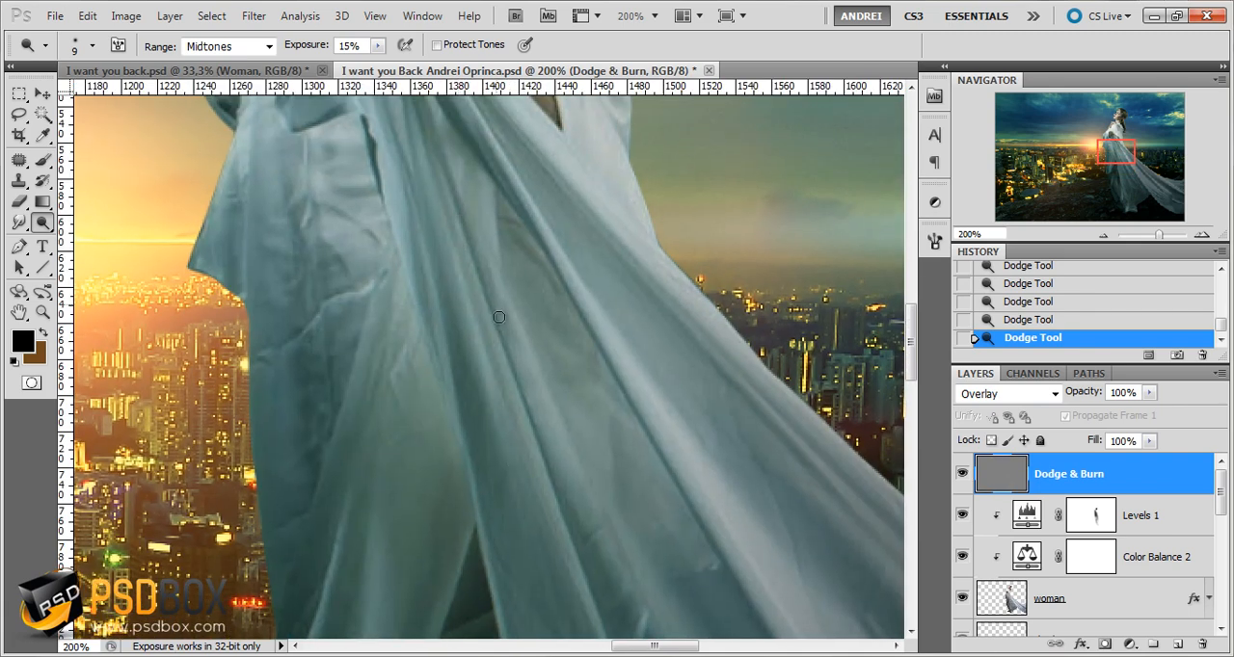
{"action": "left_click_drag", "start_coordinate": [517, 299], "coordinate": [546, 429]}
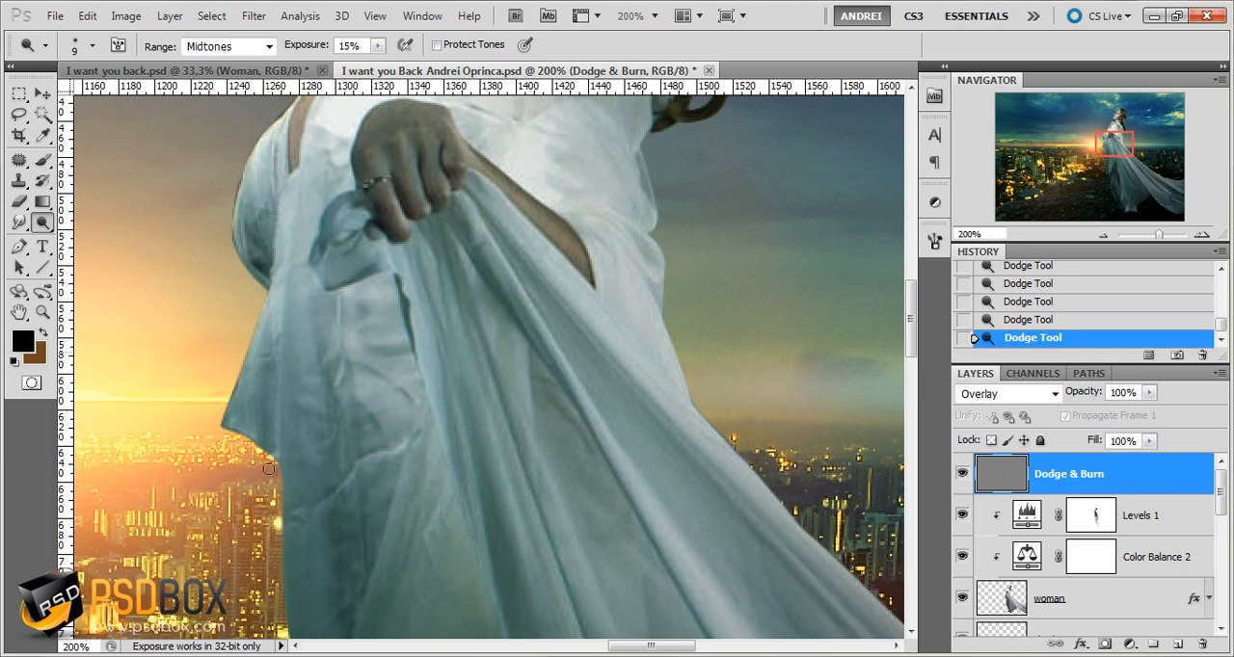
Set the dodge brush size to 19 px and dodge the highlights of the rocks on the ground beside the dress
{"action": "left_click_drag", "start_coordinate": [324, 516], "coordinate": [495, 171]}
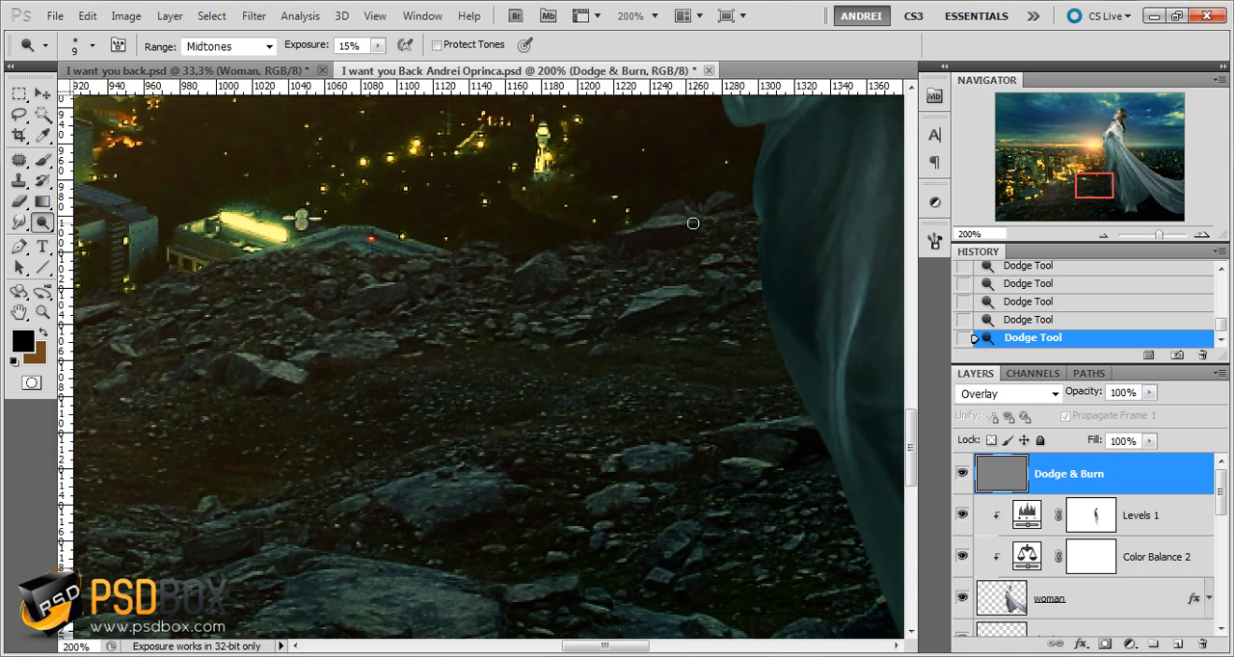
{"action": "right_click", "coordinate": [426, 333]}
{"action": "left_click_drag", "start_coordinate": [437, 380], "coordinate": [439, 381]}
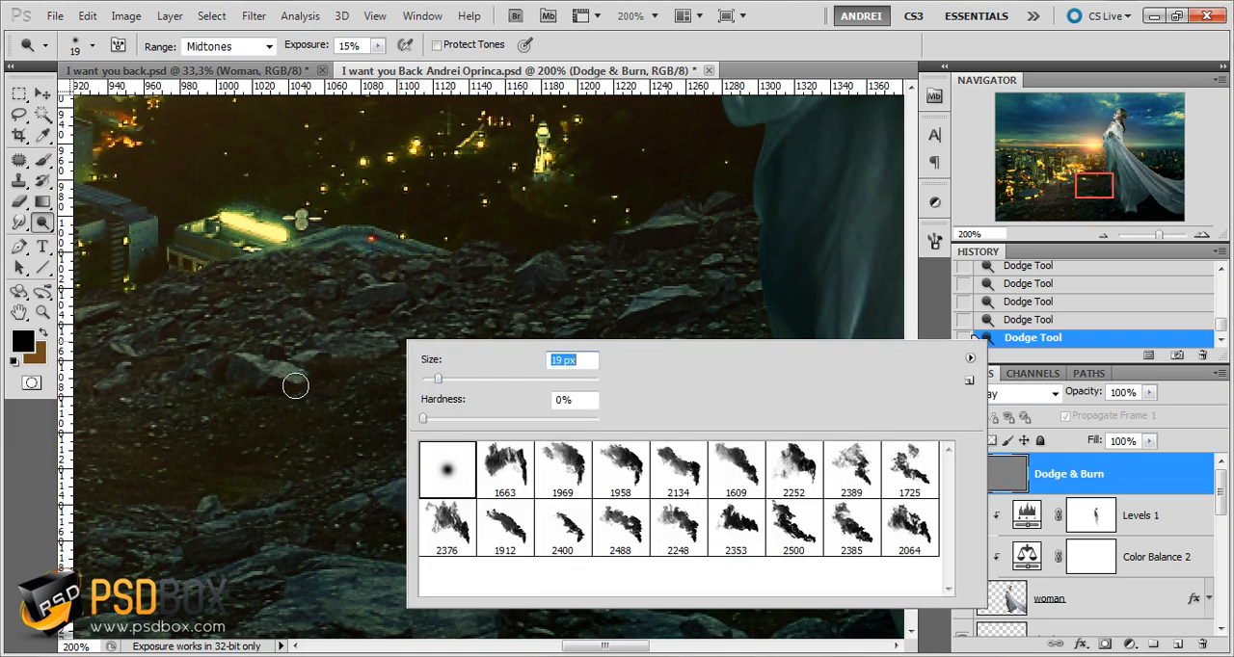
{"action": "left_click_drag", "start_coordinate": [285, 374], "coordinate": [301, 375]}
{"action": "left_click_drag", "start_coordinate": [452, 463], "coordinate": [488, 388]}
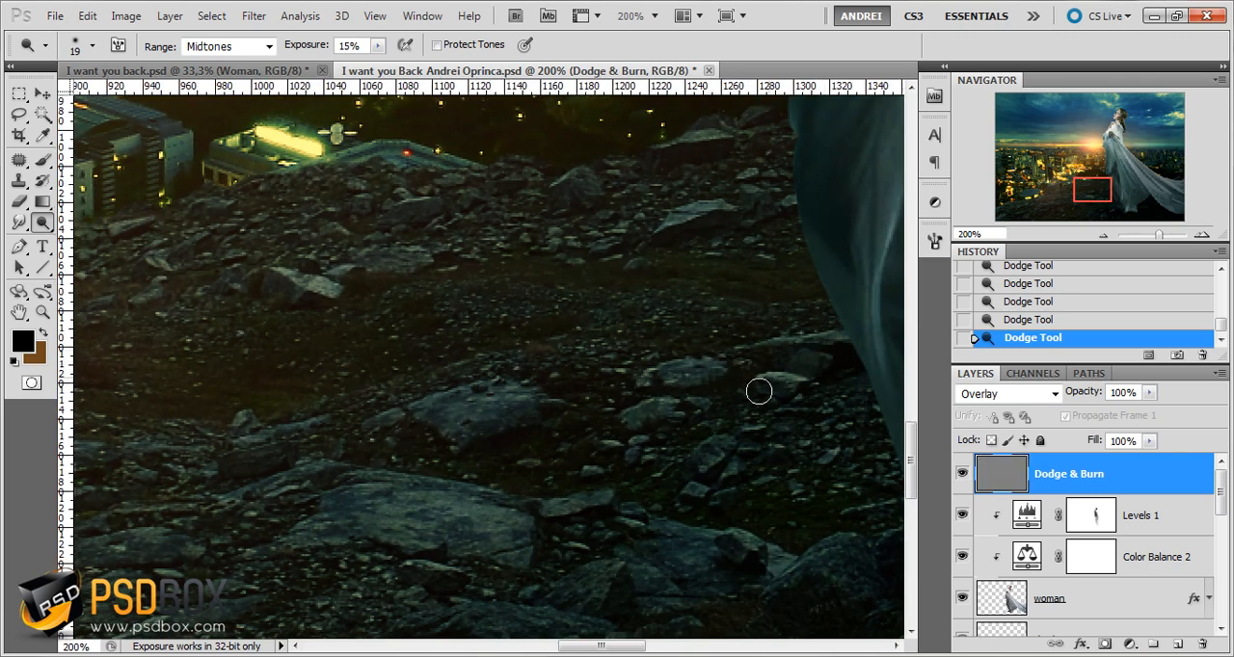
{"action": "left_click_drag", "start_coordinate": [607, 504], "coordinate": [727, 414]}
Increase the dodge brush to 35 px and the exposure to 22%, and dodge the large rocks across the foreground
{"action": "key", "text": "]"}
{"action": "key", "text": "]"}
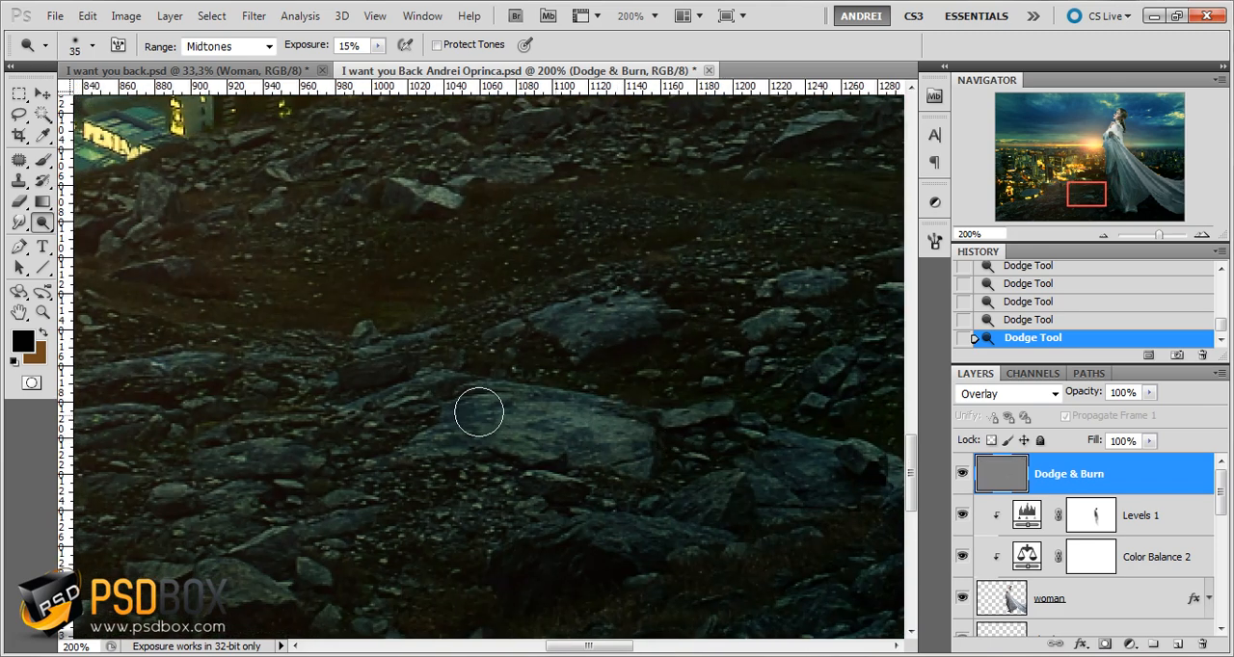
{"action": "key", "text": "]"}
{"action": "left_click_drag", "start_coordinate": [357, 46], "coordinate": [330, 52]}
{"action": "type", "text": "22"}
{"action": "key", "text": "Return"}
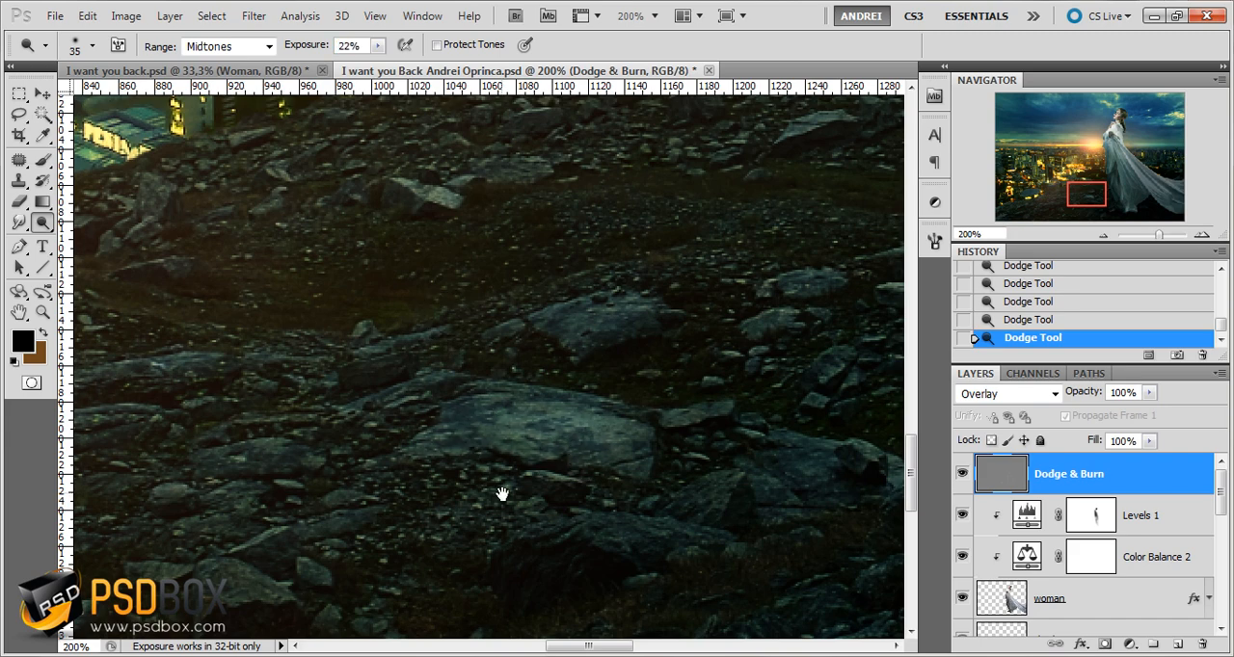
{"action": "left_click_drag", "start_coordinate": [501, 494], "coordinate": [711, 375]}
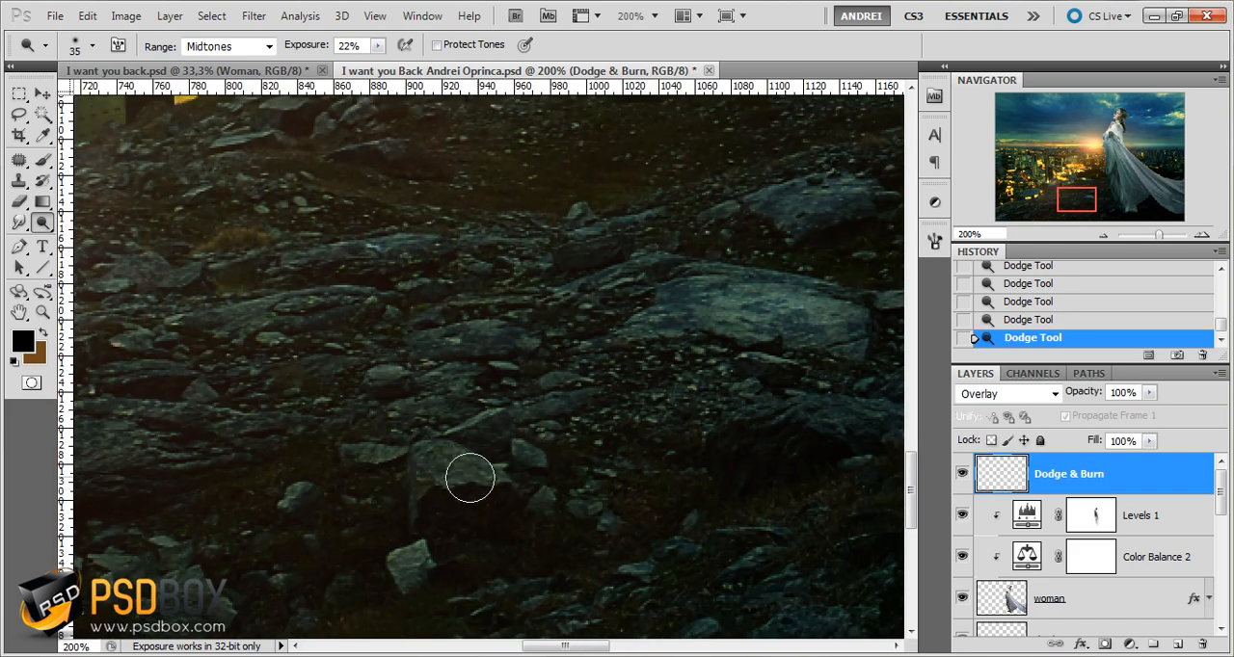
{"action": "left_click_drag", "start_coordinate": [254, 432], "coordinate": [556, 446]}
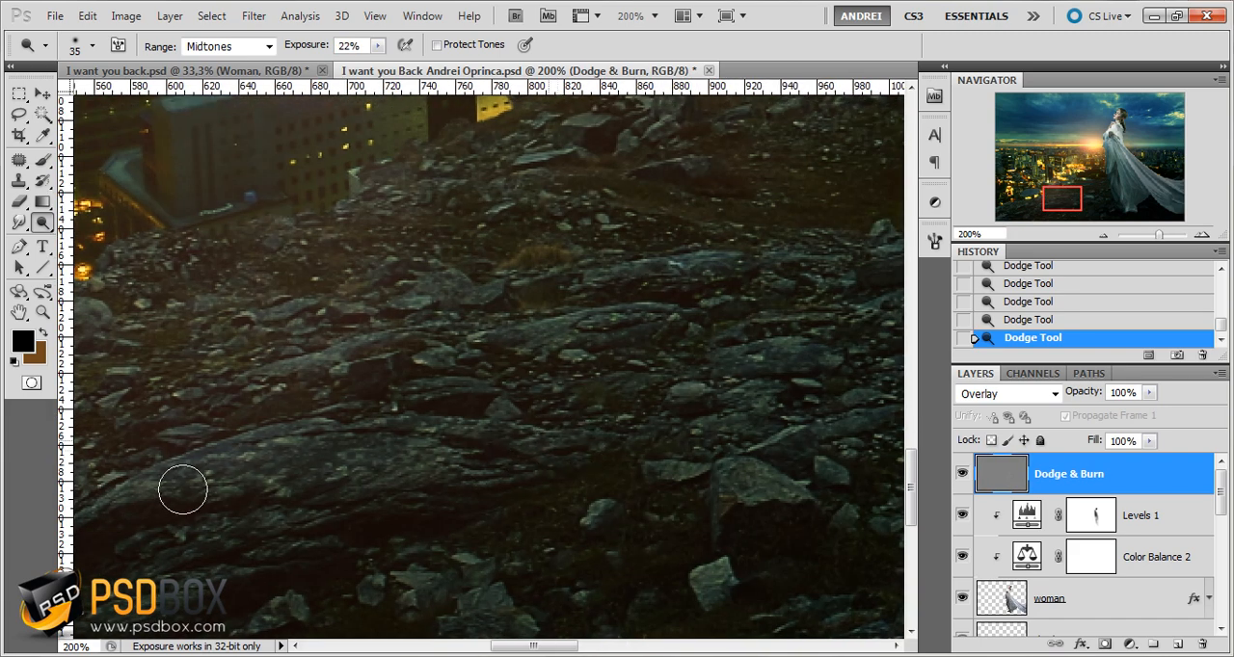
{"action": "left_click_drag", "start_coordinate": [453, 471], "coordinate": [603, 328]}
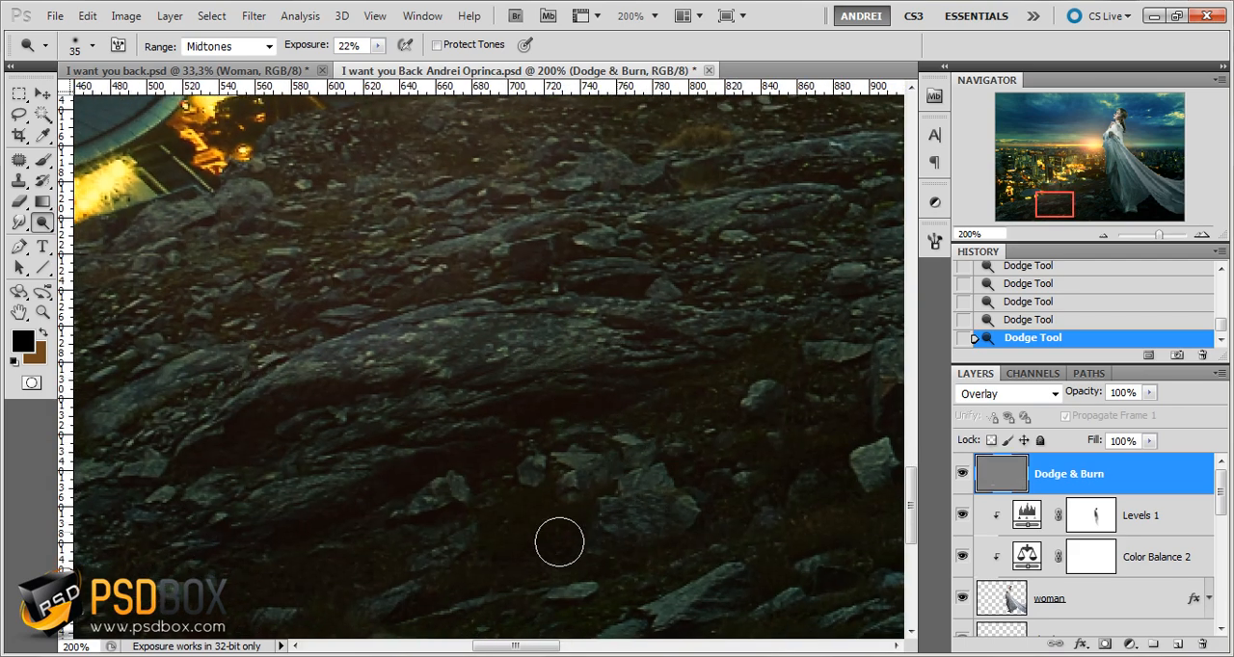
Dodge the rocky slope below the round-roofed building and toward the corner of the ground
{"action": "key", "text": "ctrl+minus"}
{"action": "key", "text": "ctrl+minus"}
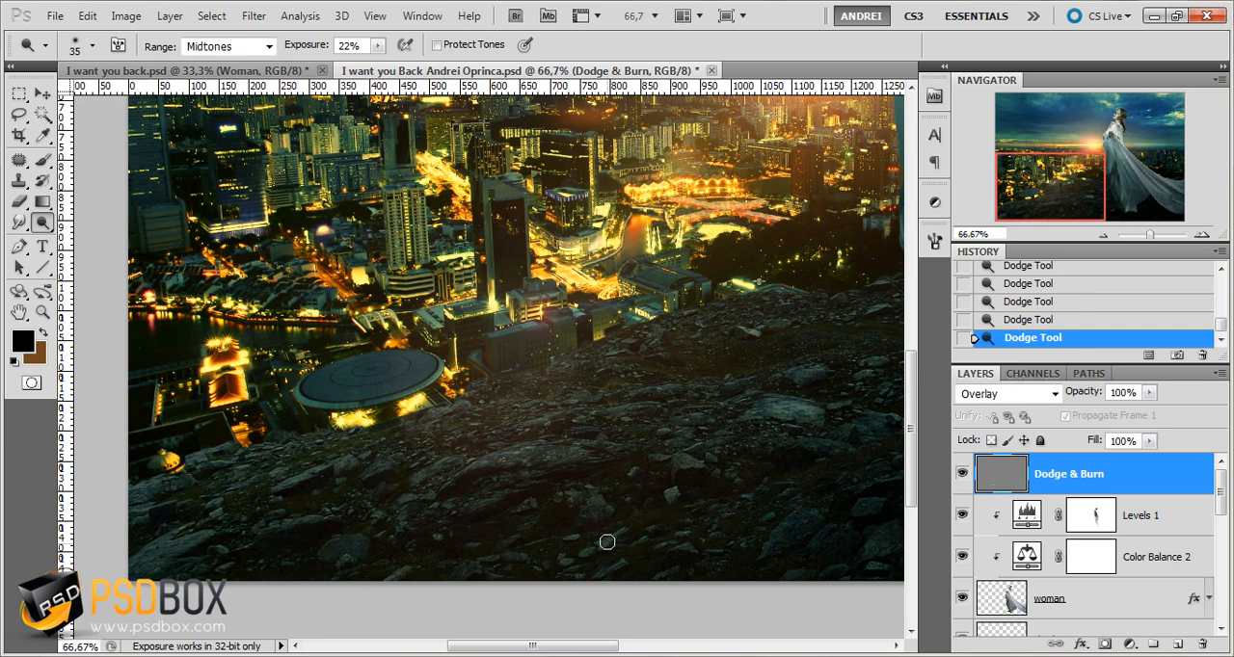
{"action": "scroll", "coordinate": [612, 536], "scroll_direction": "right", "scroll_amount": 4}
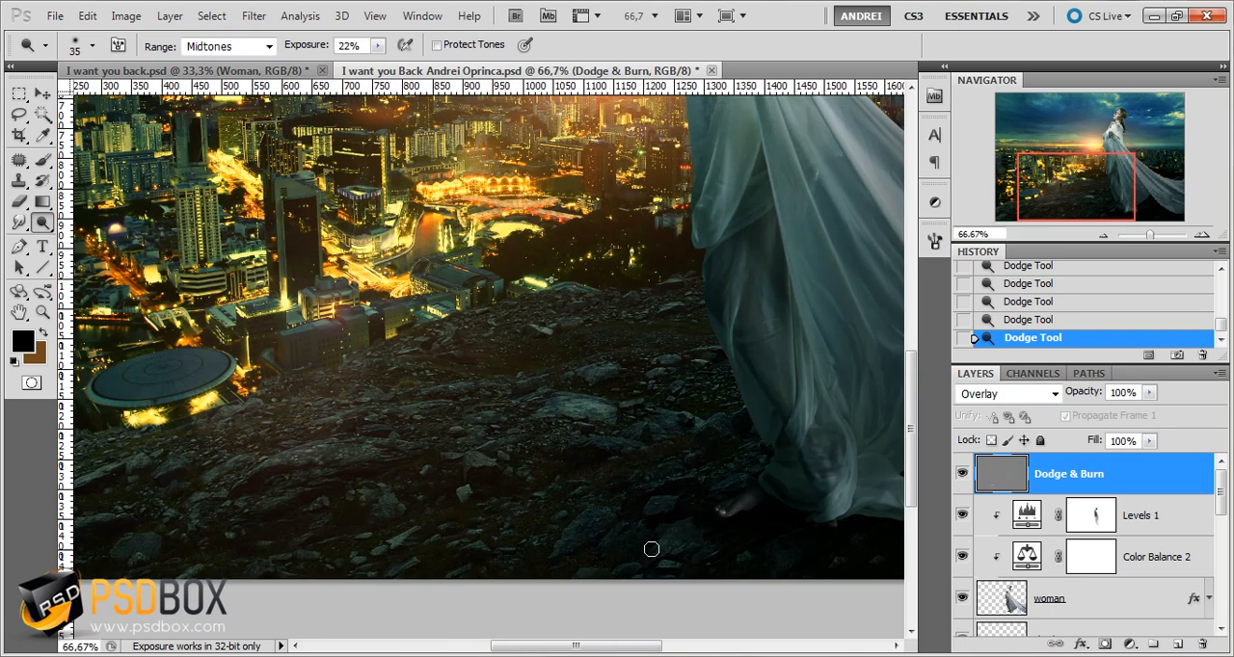
{"action": "scroll", "coordinate": [590, 524], "scroll_direction": "left", "scroll_amount": 5}
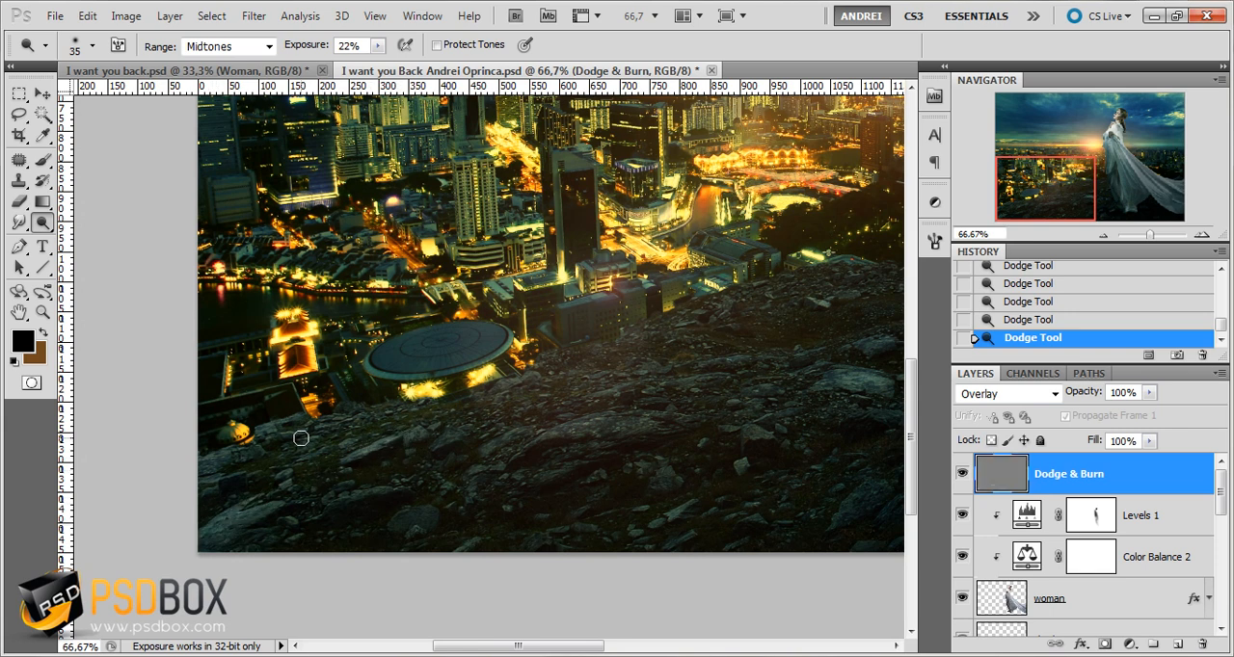
{"action": "left_click_drag", "start_coordinate": [274, 431], "coordinate": [269, 426]}
{"action": "left_click_drag", "start_coordinate": [517, 448], "coordinate": [476, 450]}
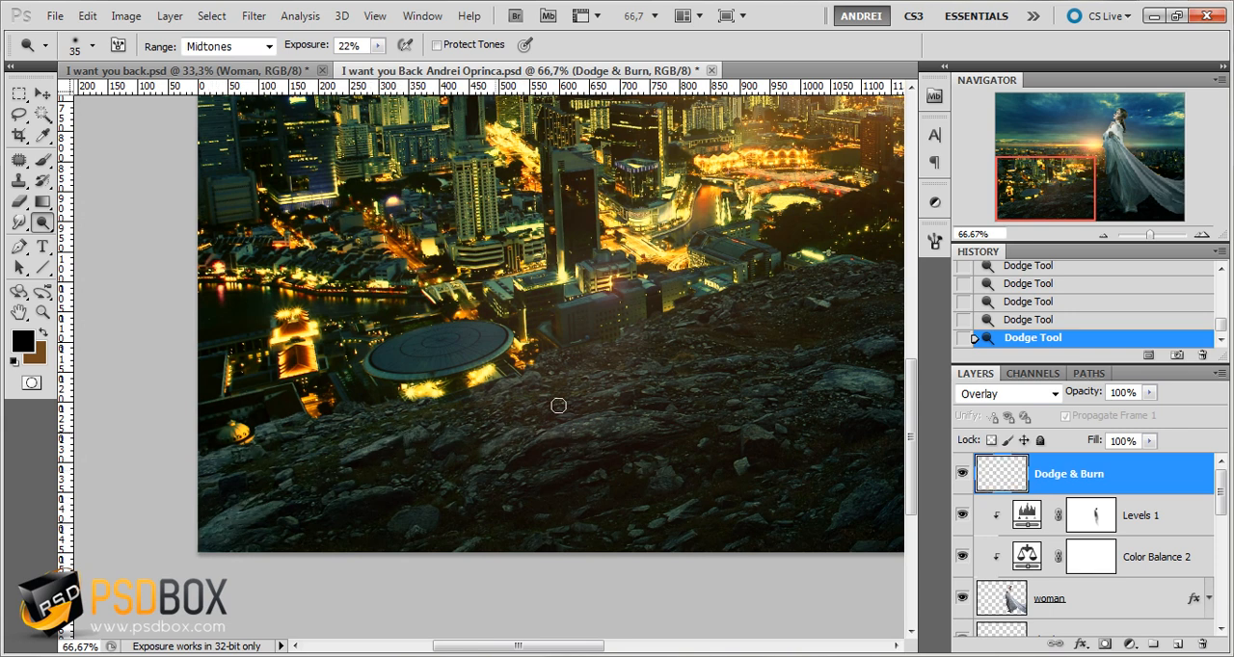
{"action": "left_click_drag", "start_coordinate": [557, 392], "coordinate": [499, 395]}
{"action": "mouse_move", "coordinate": [415, 494]}
{"action": "left_mouse_down"}
{"action": "mouse_move", "coordinate": [397, 519]}
{"action": "mouse_move", "coordinate": [406, 526]}
{"action": "left_mouse_up"}
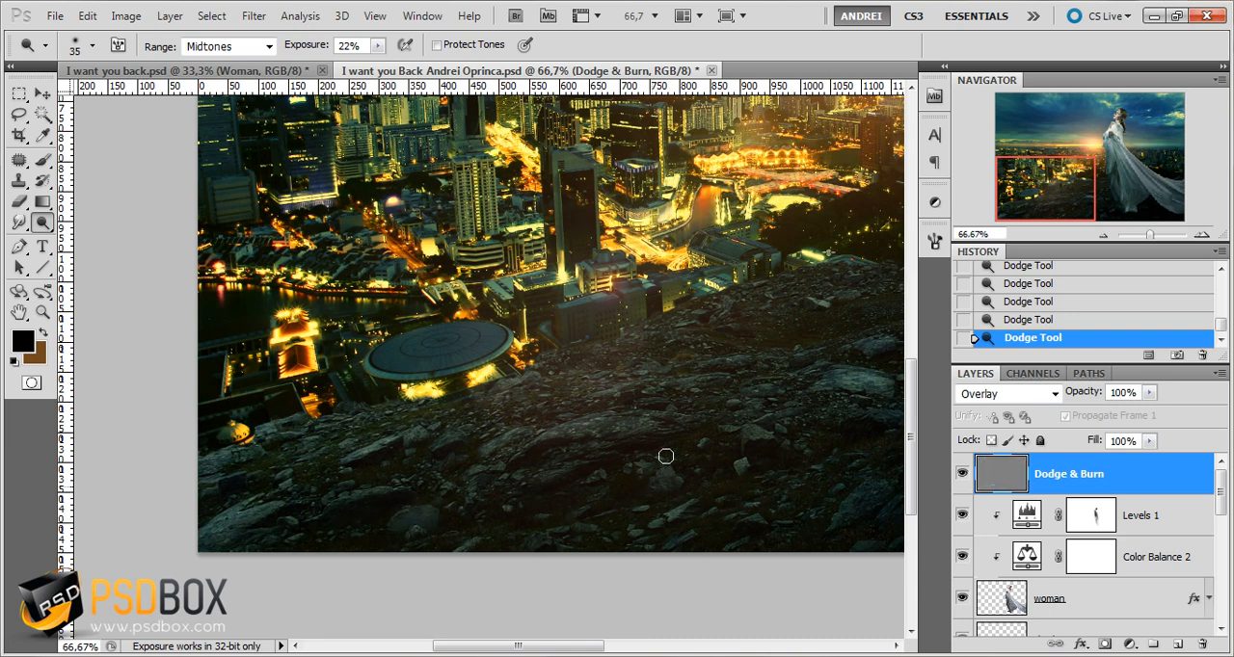
Dodge the rocks along the ridge between the city and the woman and across the middle of the slope
{"action": "left_click_drag", "start_coordinate": [659, 378], "coordinate": [548, 415]}
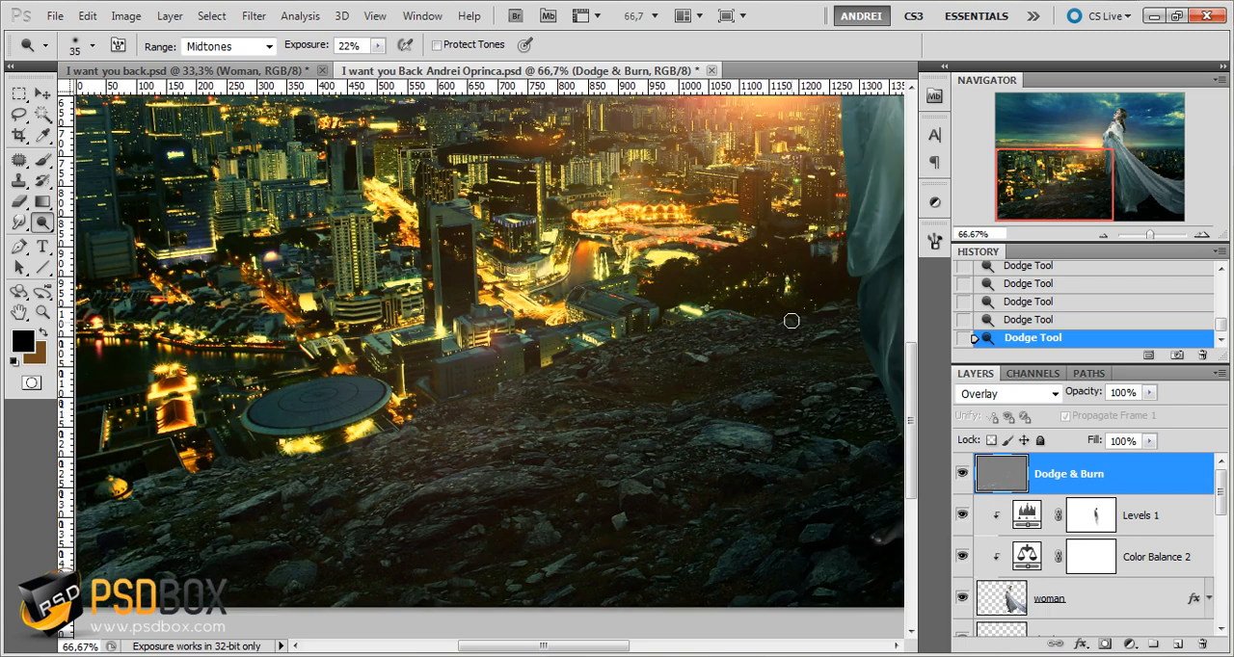
{"action": "left_click_drag", "start_coordinate": [730, 314], "coordinate": [722, 344]}
{"action": "left_click_drag", "start_coordinate": [793, 383], "coordinate": [642, 421]}
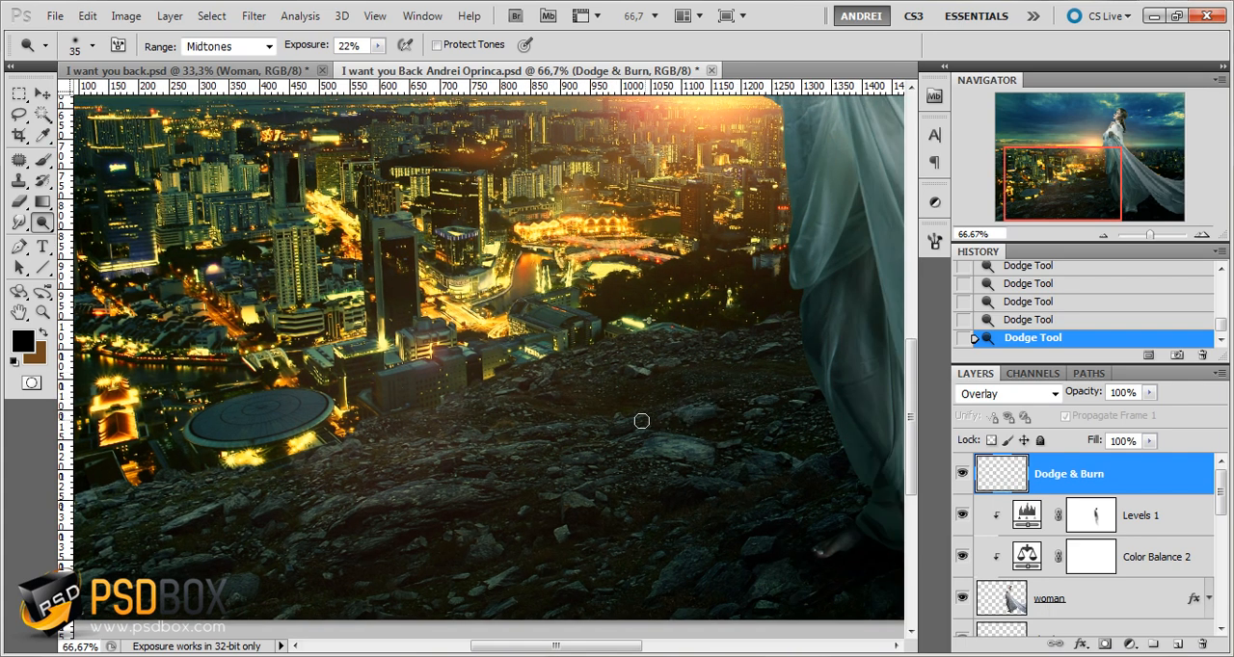
{"action": "left_click_drag", "start_coordinate": [785, 397], "coordinate": [739, 411]}
{"action": "left_click_drag", "start_coordinate": [504, 448], "coordinate": [488, 459]}
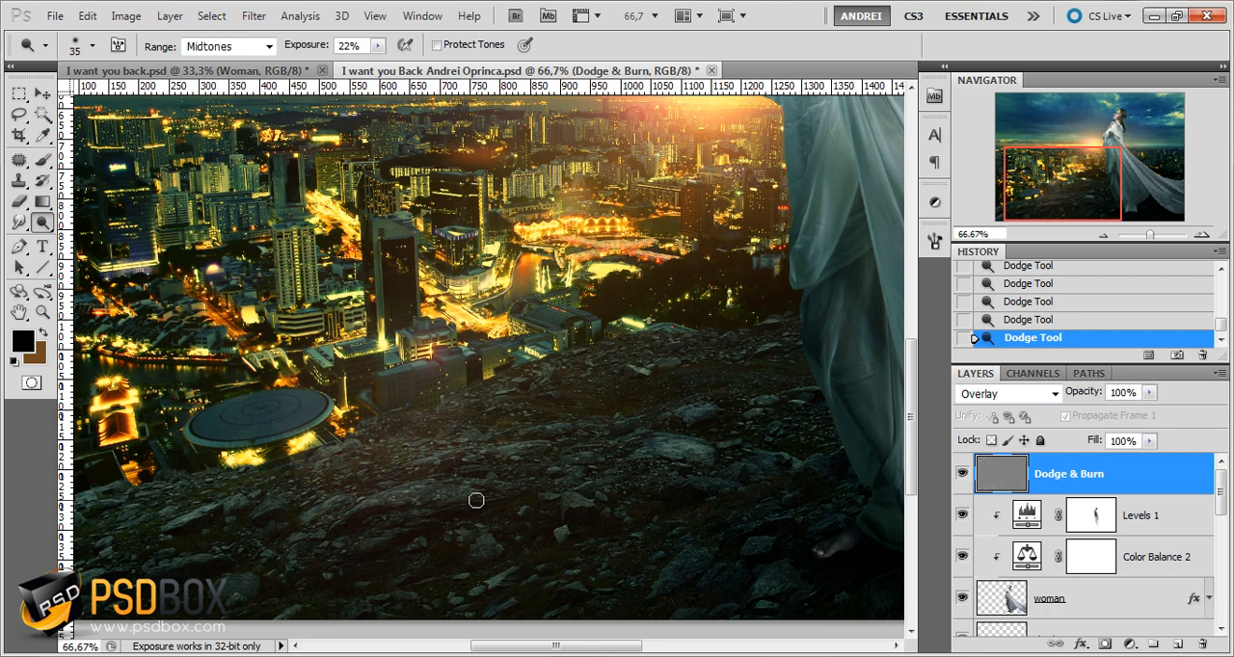
{"action": "left_click_drag", "start_coordinate": [271, 503], "coordinate": [259, 498]}
Dodge the rocks along the bottom edge of the ground and beside the woman's feet
{"action": "mouse_move", "coordinate": [218, 458]}
{"action": "left_mouse_down"}
{"action": "mouse_move", "coordinate": [484, 562]}
{"action": "mouse_move", "coordinate": [366, 360]}
{"action": "mouse_move", "coordinate": [311, 308]}
{"action": "left_mouse_up"}
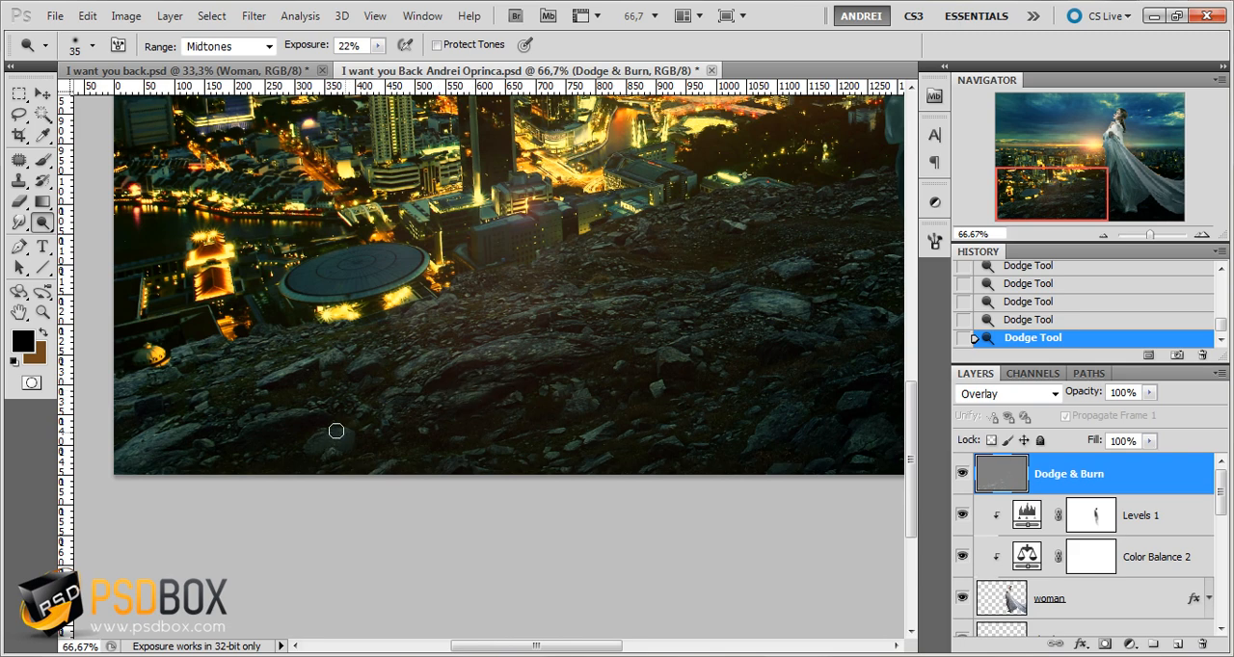
{"action": "left_click_drag", "start_coordinate": [339, 440], "coordinate": [319, 442]}
{"action": "left_click_drag", "start_coordinate": [695, 436], "coordinate": [578, 479]}
{"action": "left_click_drag", "start_coordinate": [649, 466], "coordinate": [706, 463]}
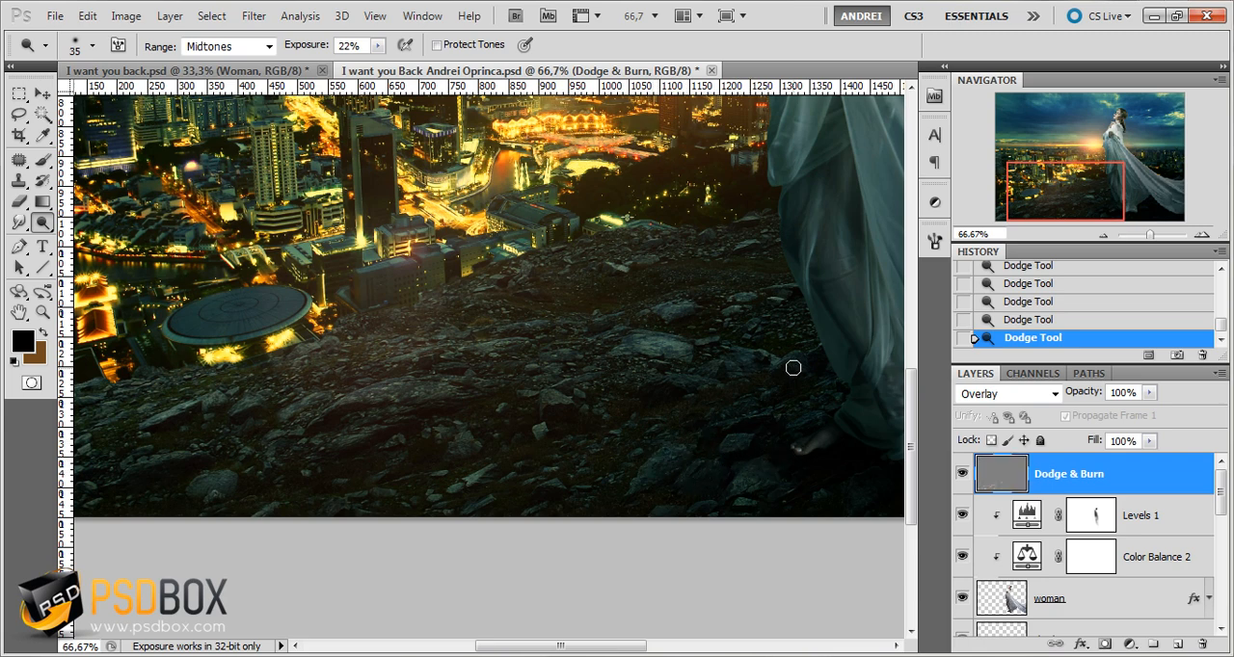
{"action": "left_click_drag", "start_coordinate": [792, 368], "coordinate": [762, 372]}
Set the dodge brush size to 77 px and brighten the sunset side of the woman's dress with broad strokes
{"action": "left_click_drag", "start_coordinate": [738, 281], "coordinate": [531, 448]}
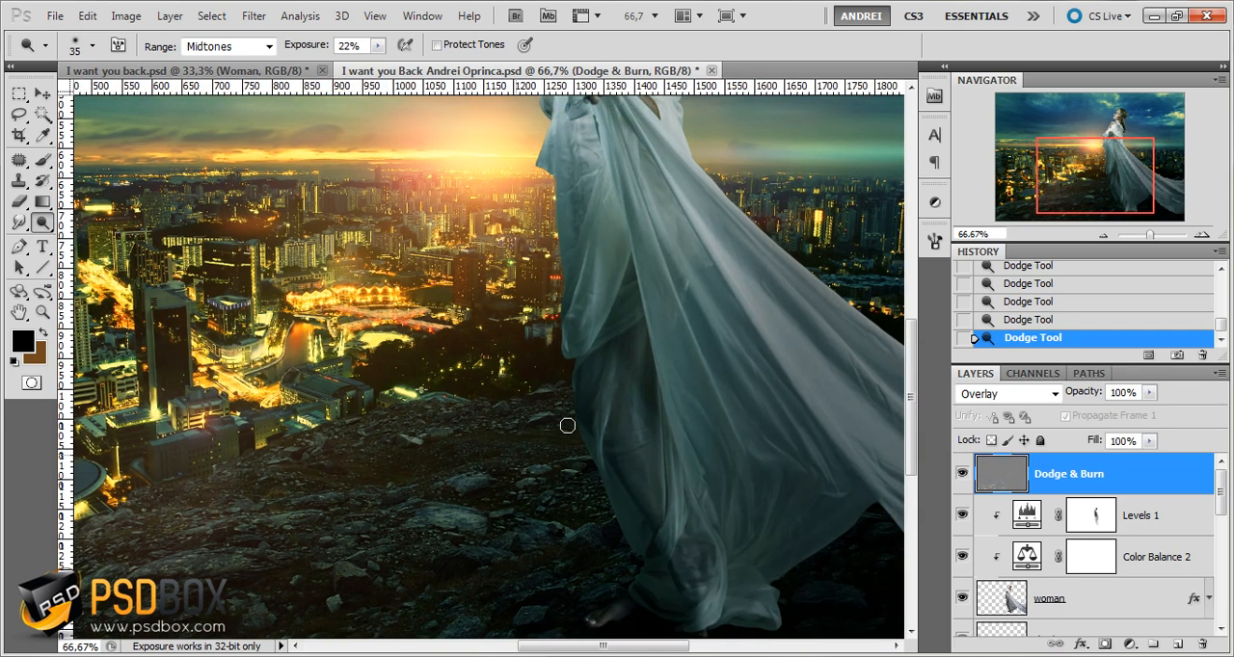
{"action": "right_click", "coordinate": [621, 382]}
{"action": "left_click_drag", "start_coordinate": [665, 421], "coordinate": [704, 422]}
{"action": "mouse_move", "coordinate": [597, 239]}
{"action": "left_mouse_down"}
{"action": "mouse_move", "coordinate": [584, 337]}
{"action": "mouse_move", "coordinate": [596, 258]}
{"action": "mouse_move", "coordinate": [604, 389]}
{"action": "mouse_move", "coordinate": [617, 243]}
{"action": "left_mouse_up"}
{"action": "left_click_drag", "start_coordinate": [619, 316], "coordinate": [612, 388]}
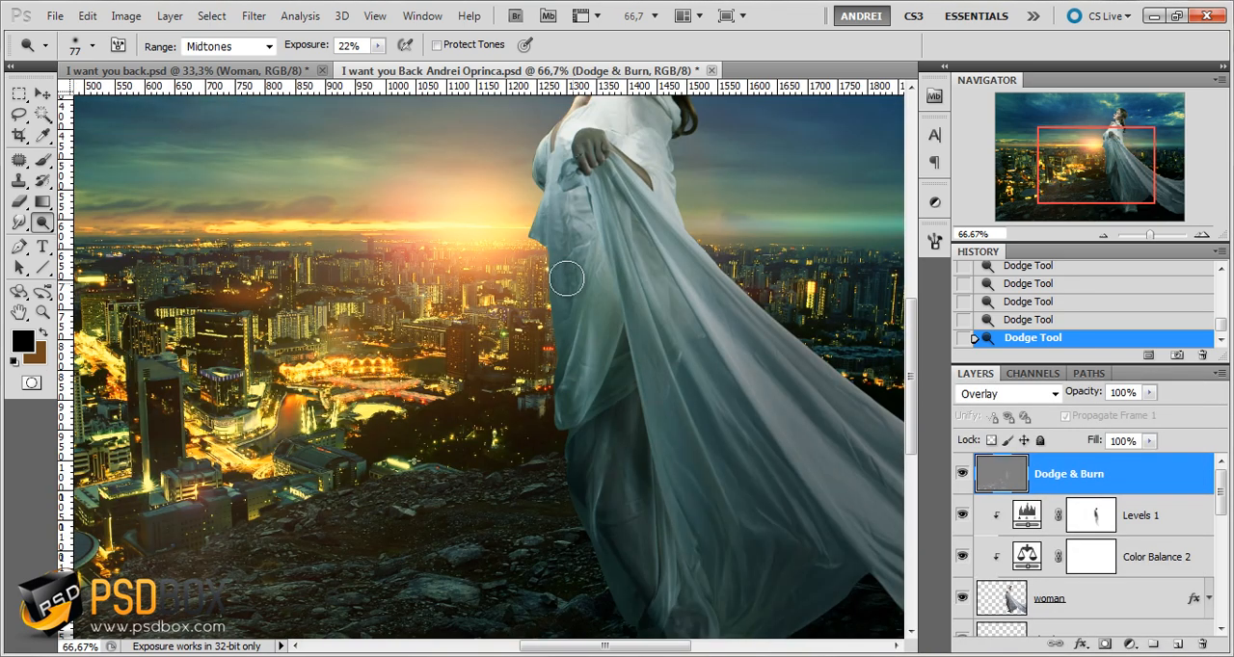
{"action": "left_click_drag", "start_coordinate": [554, 232], "coordinate": [563, 227]}
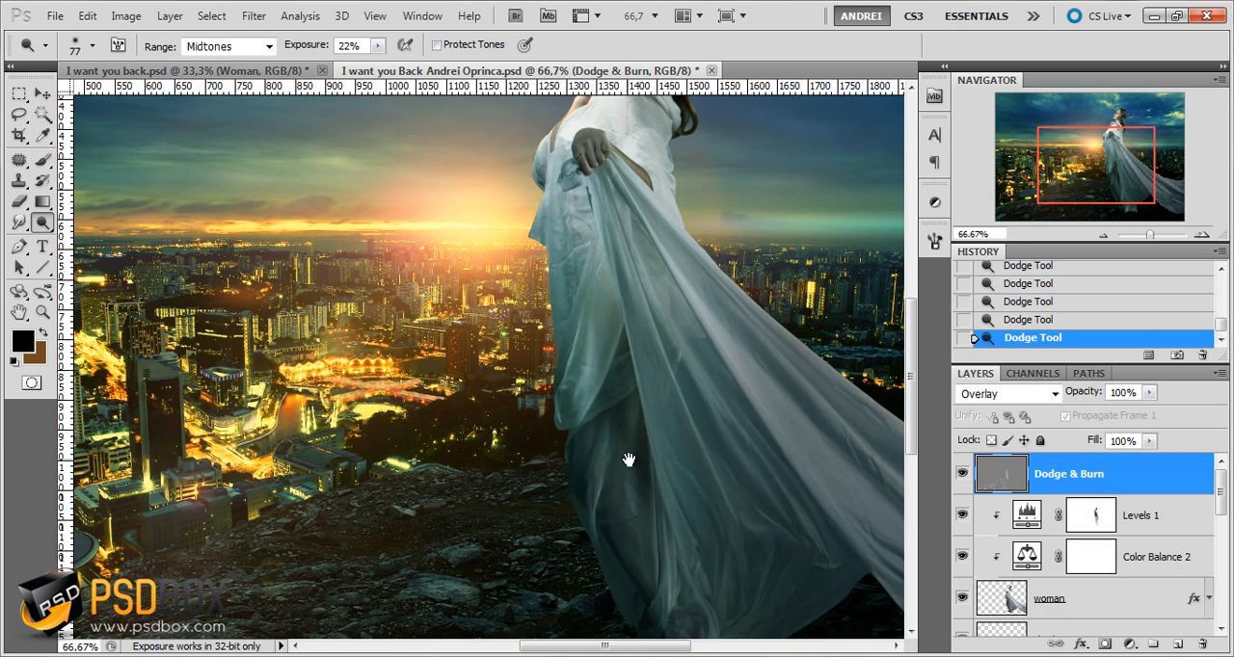
{"action": "scroll", "coordinate": [644, 452], "scroll_direction": "up", "scroll_amount": 3}
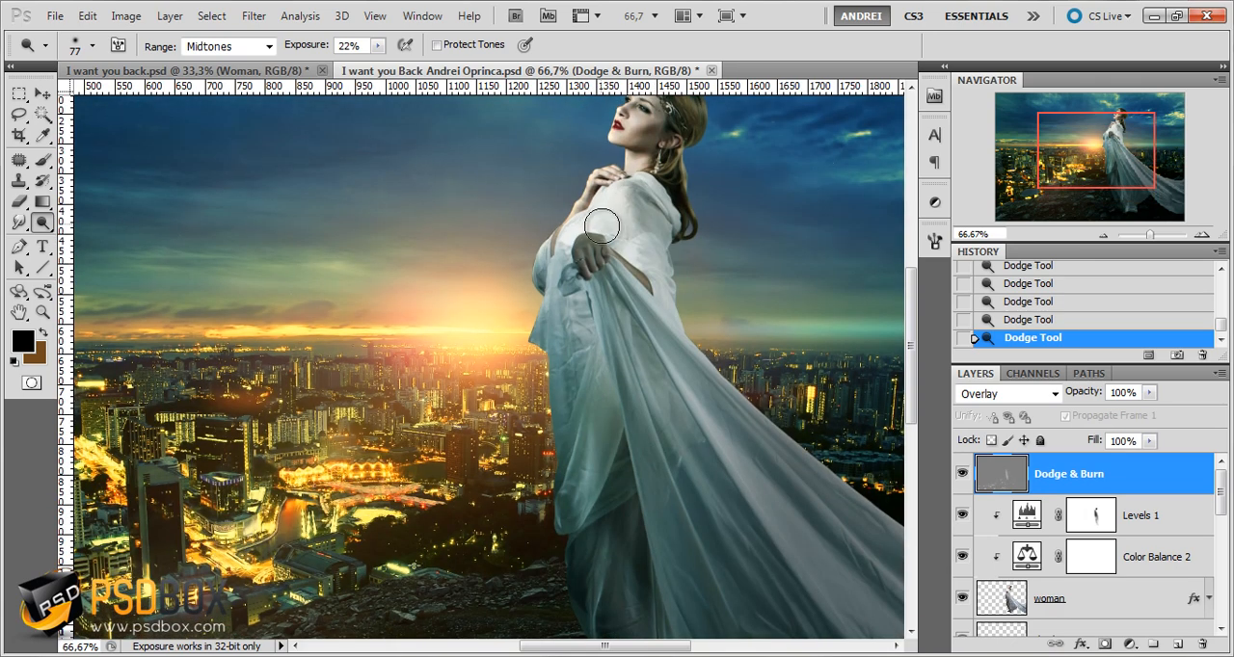
{"action": "scroll", "coordinate": [601, 271], "scroll_direction": "down", "scroll_amount": 3}
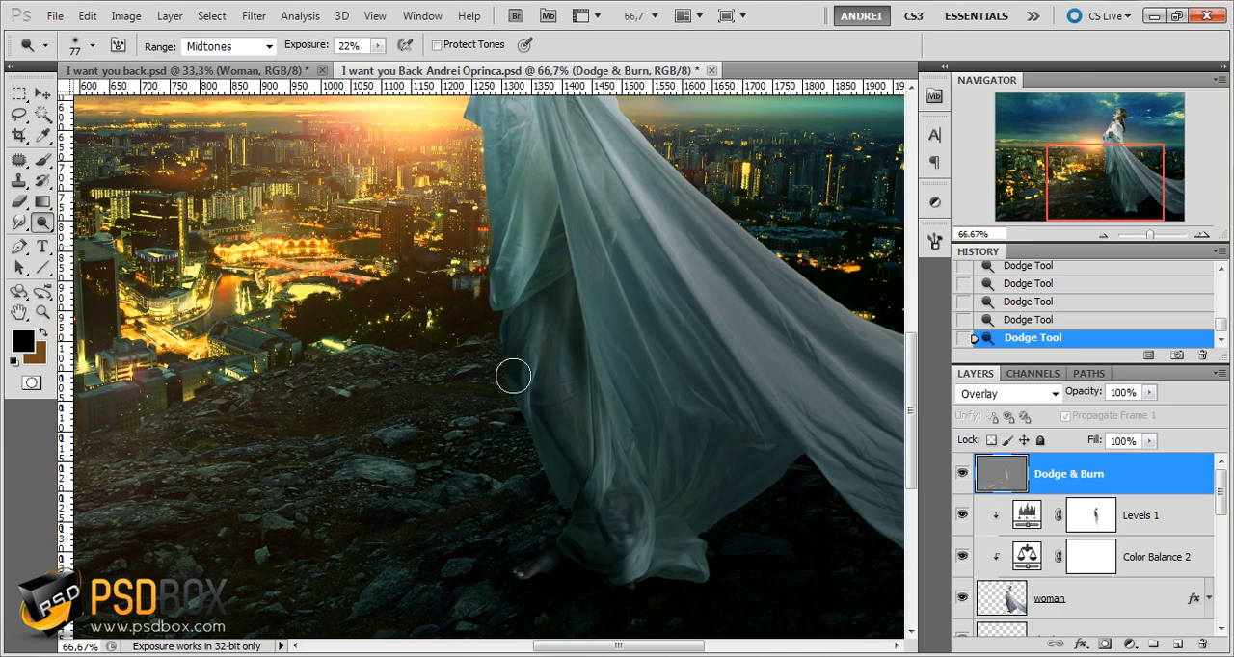
{"action": "left_click_drag", "start_coordinate": [702, 289], "coordinate": [592, 446]}
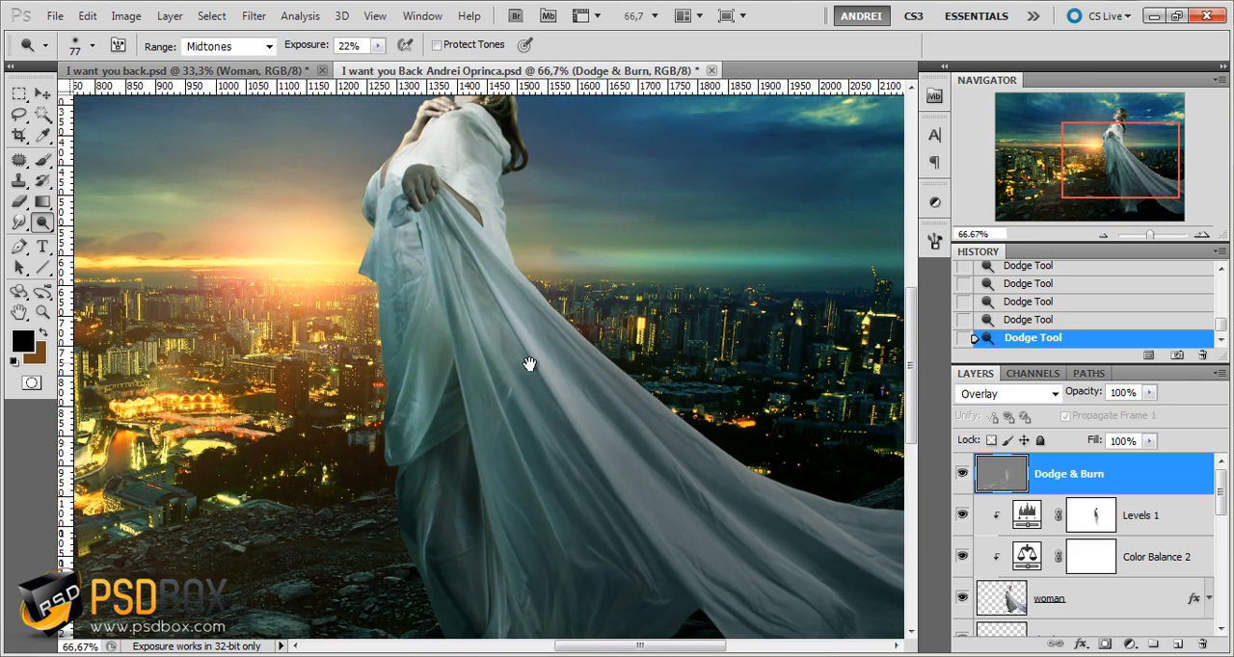
Set the dodge exposure to 14% and brighten the cloud streaks in the sky on the sunset side of the woman
{"action": "left_click_drag", "start_coordinate": [529, 363], "coordinate": [655, 540]}
{"action": "left_click_drag", "start_coordinate": [569, 353], "coordinate": [829, 521]}
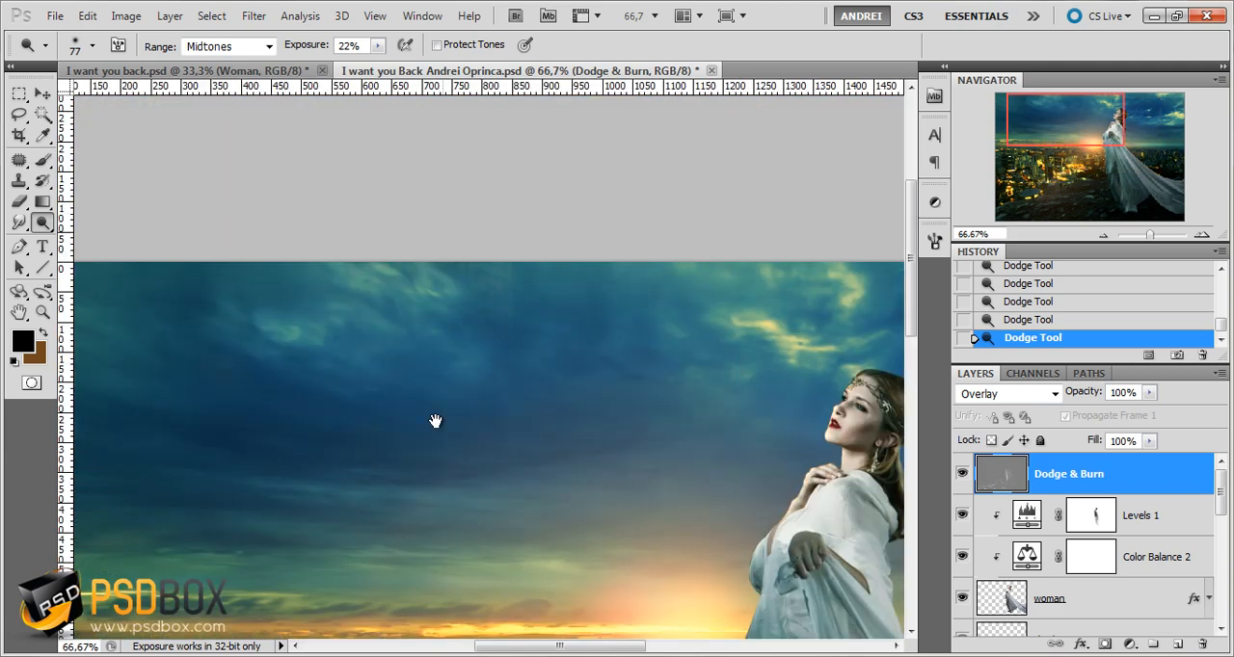
{"action": "left_click_drag", "start_coordinate": [435, 421], "coordinate": [600, 379]}
{"action": "left_click_drag", "start_coordinate": [364, 46], "coordinate": [328, 71]}
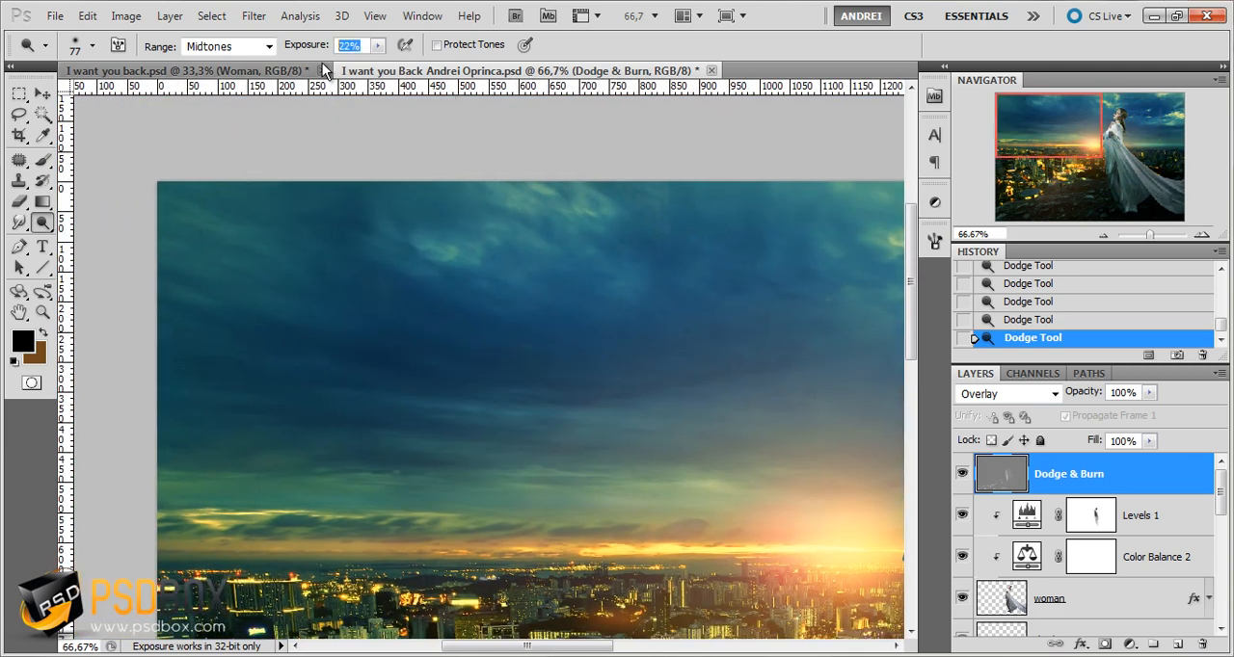
{"action": "scroll", "coordinate": [444, 237], "scroll_direction": "down", "scroll_amount": 4}
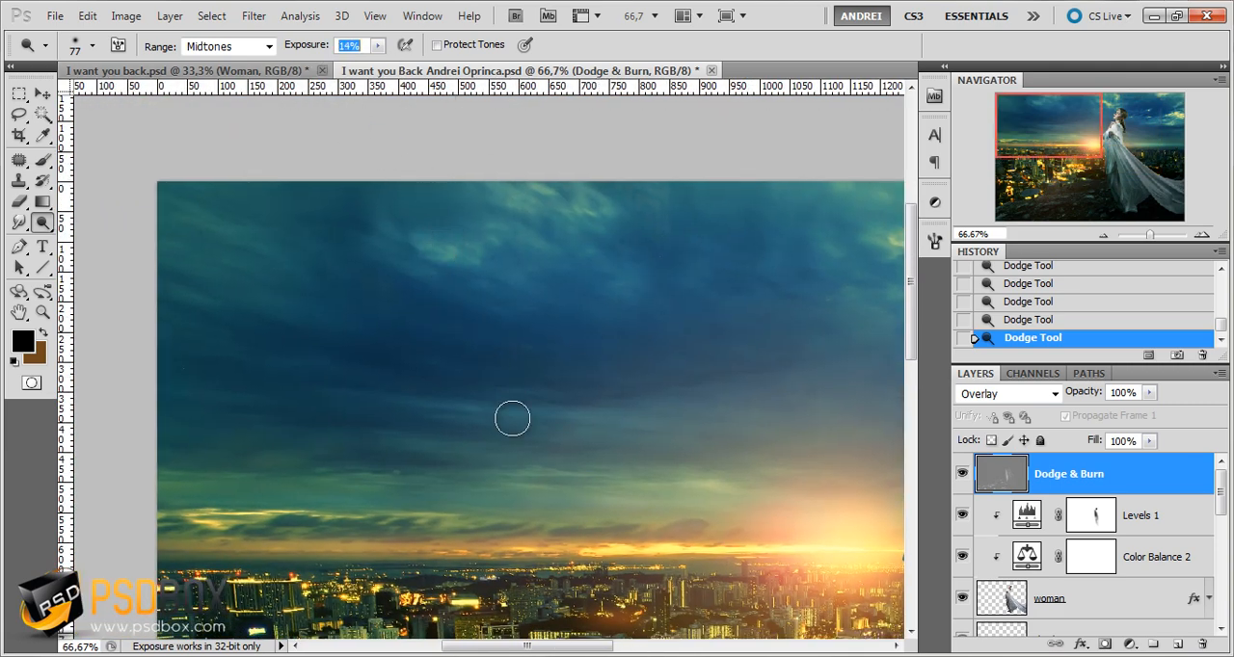
{"action": "scroll", "coordinate": [512, 420], "scroll_direction": "down", "scroll_amount": 4}
{"action": "key", "text": "Return"}
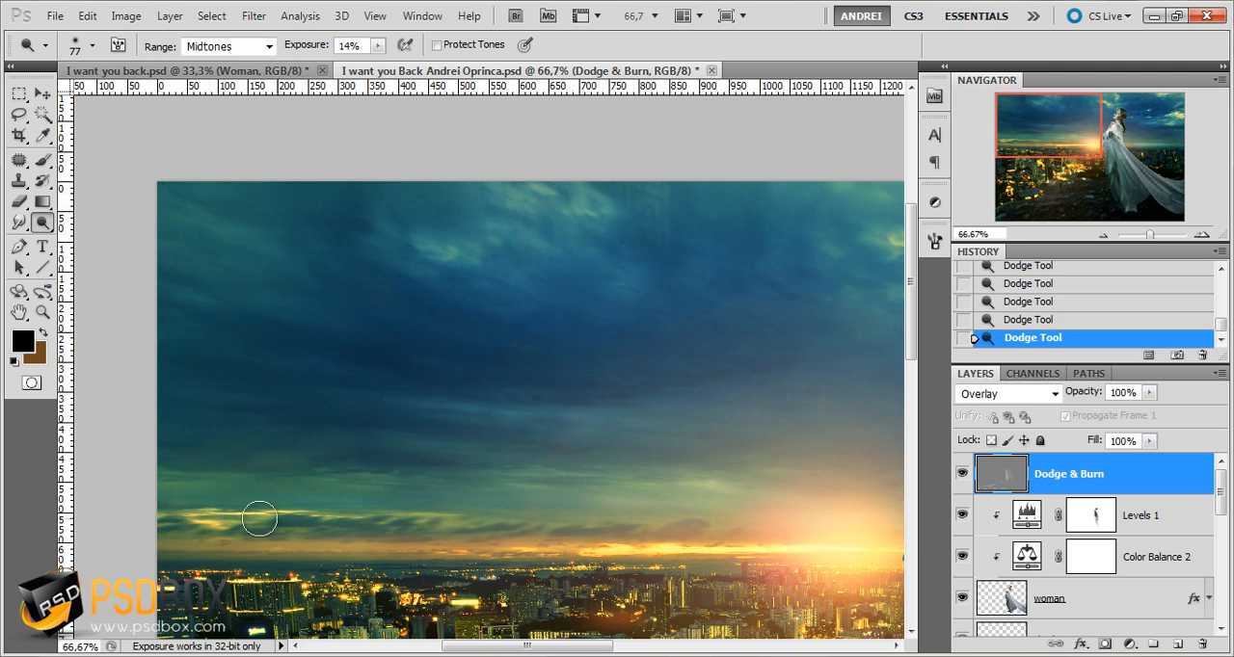
{"action": "left_click_drag", "start_coordinate": [261, 521], "coordinate": [288, 518]}
{"action": "left_click_drag", "start_coordinate": [438, 494], "coordinate": [361, 482]}
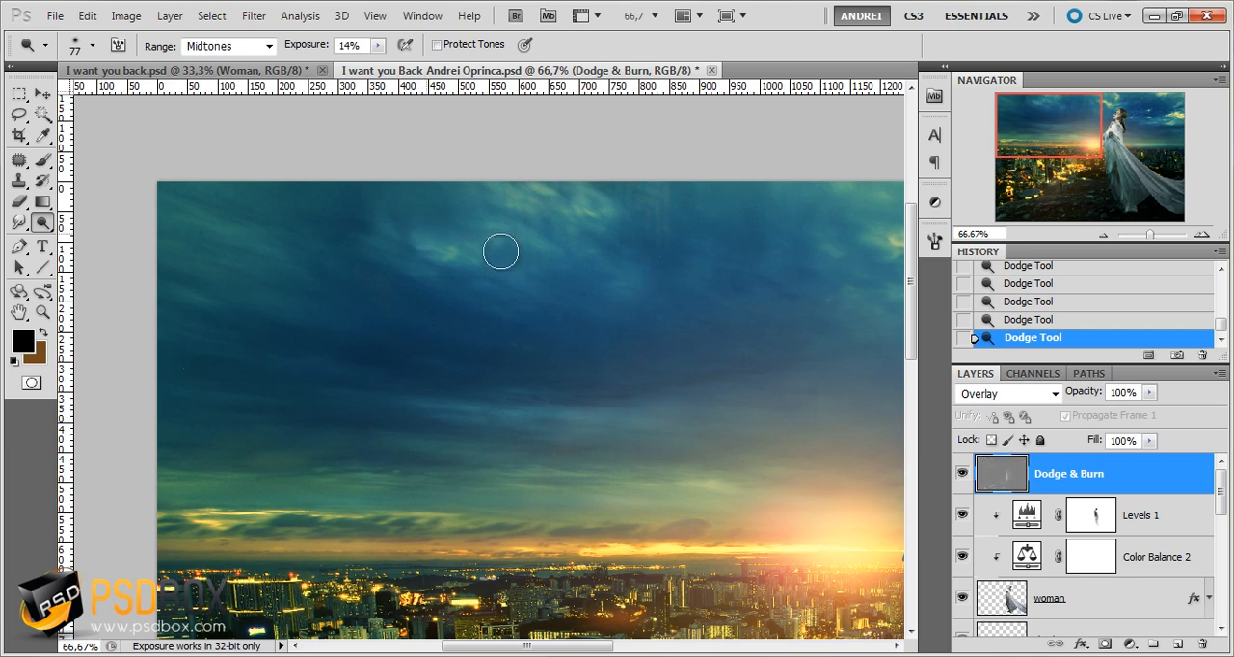
{"action": "left_click_drag", "start_coordinate": [665, 318], "coordinate": [452, 313]}
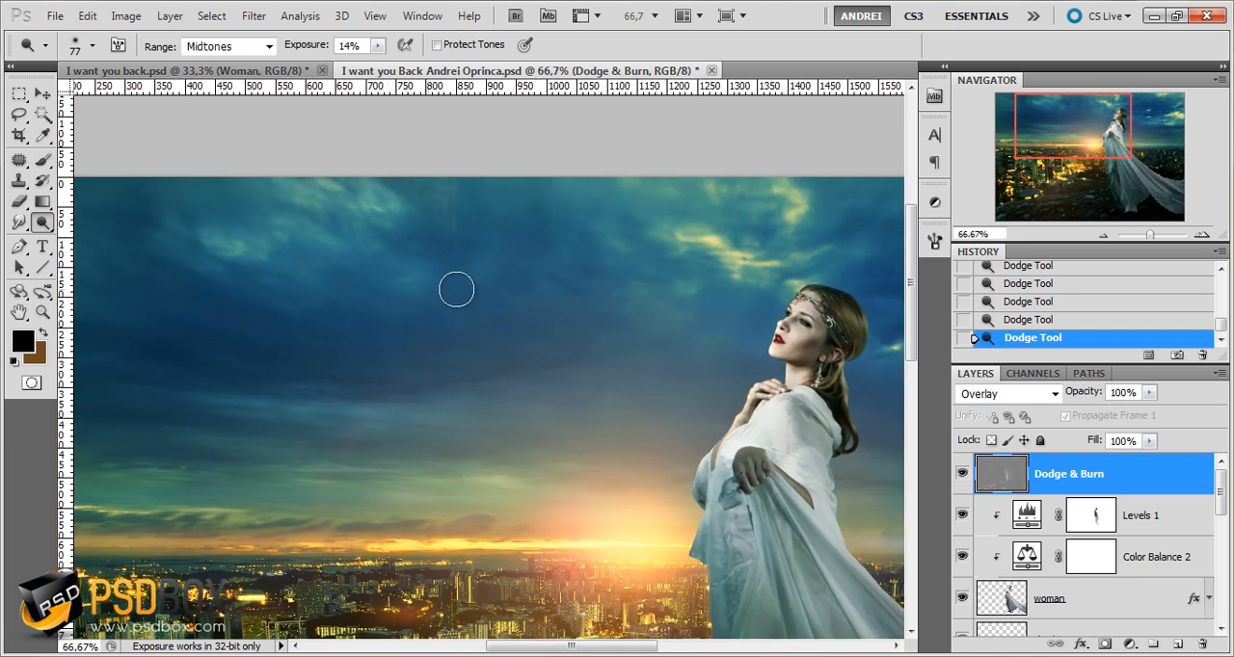
Dodge the bright clouds in the sky behind the woman toward the image edge
{"action": "left_click_drag", "start_coordinate": [827, 313], "coordinate": [544, 228]}
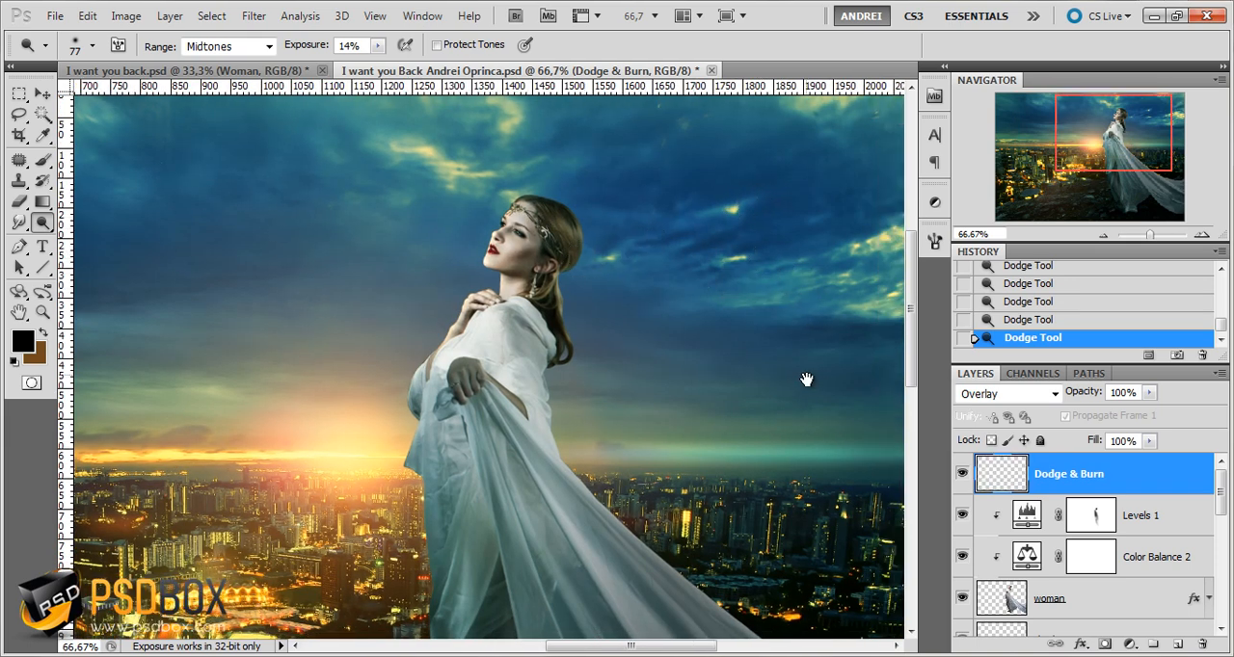
{"action": "left_click_drag", "start_coordinate": [804, 380], "coordinate": [536, 316]}
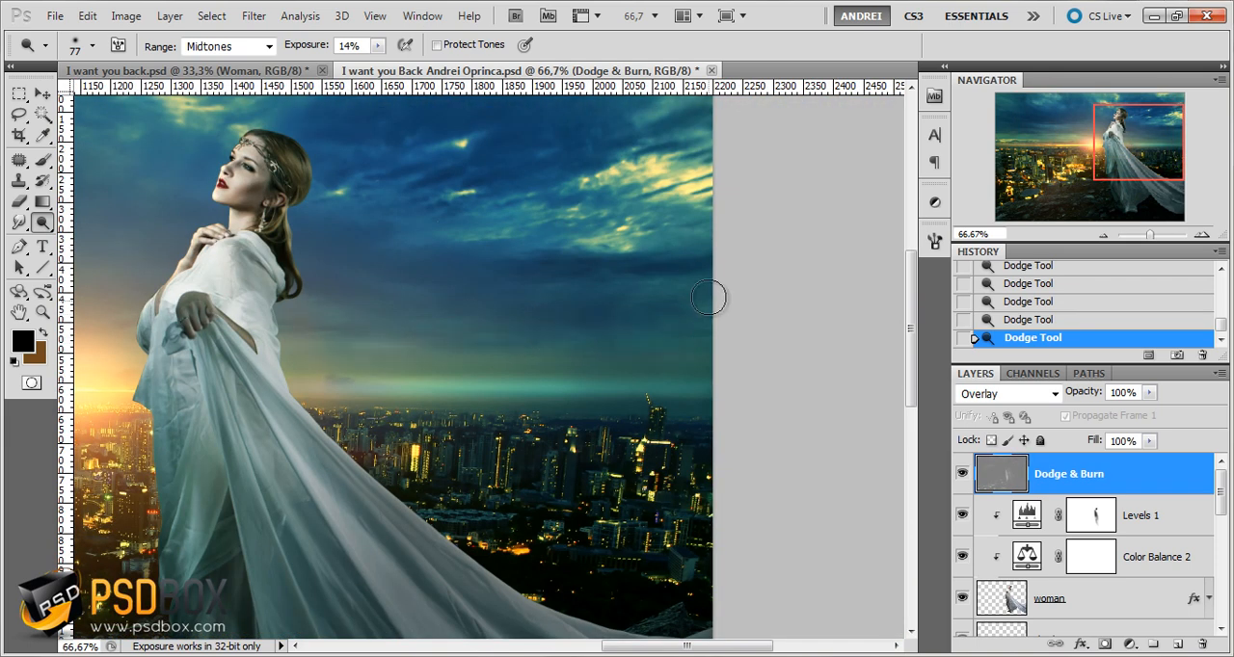
{"action": "mouse_move", "coordinate": [654, 190]}
{"action": "left_mouse_down"}
{"action": "mouse_move", "coordinate": [652, 281]}
{"action": "mouse_move", "coordinate": [686, 293]}
{"action": "left_mouse_up"}
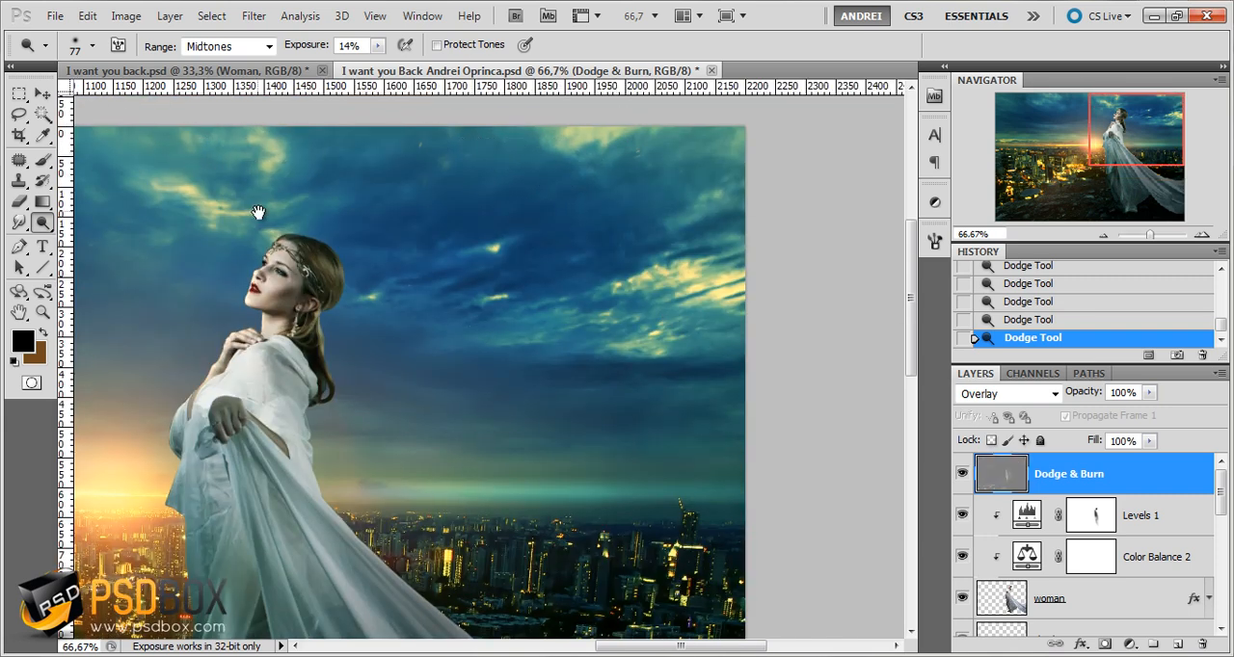
Reduce the dodge brush to 15 px and brighten the hair on the crown and back of the woman's head
{"action": "scroll", "coordinate": [297, 256], "scroll_direction": "up", "scroll_amount": 2}
{"action": "right_click", "coordinate": [464, 283]}
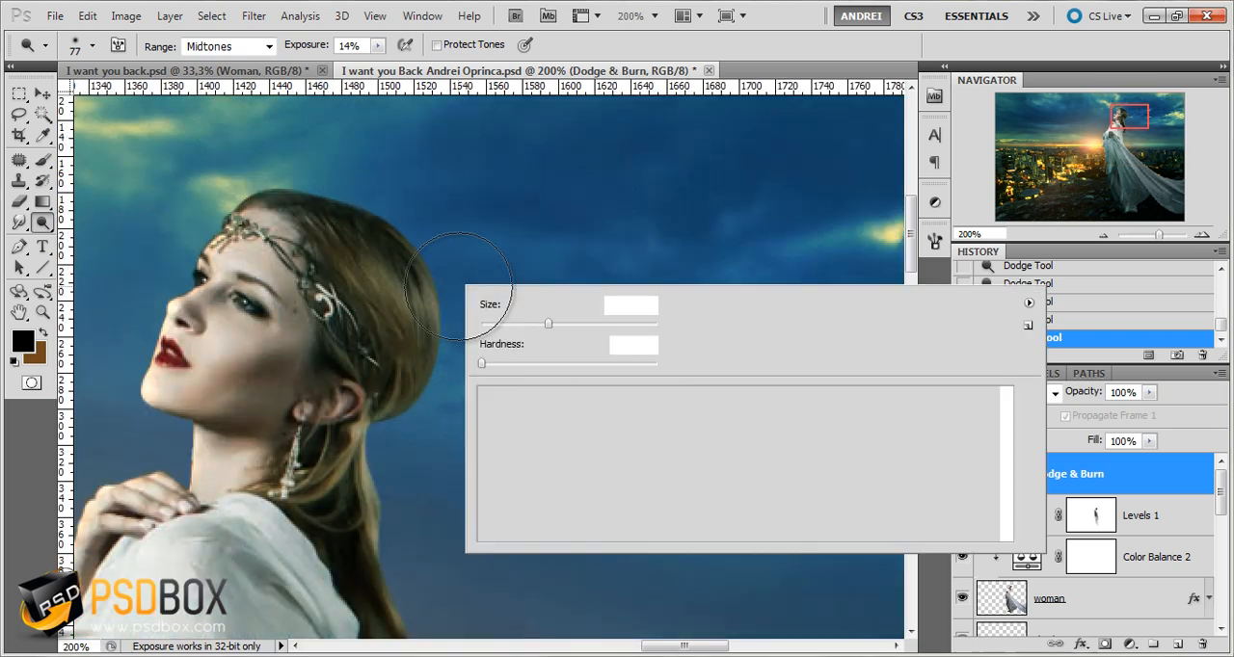
{"action": "left_click", "coordinate": [516, 324]}
{"action": "key", "text": "Return"}
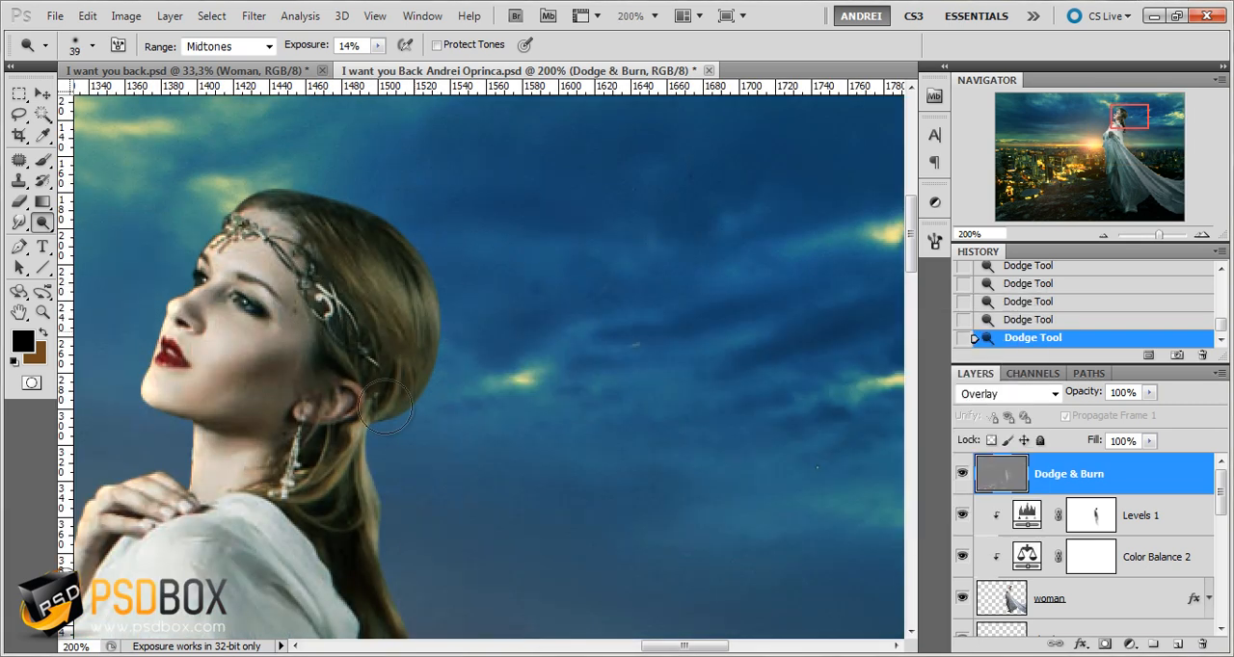
{"action": "key", "text": "bracketleft"}
{"action": "key", "text": "bracketleft"}
{"action": "key", "text": "bracketleft"}
{"action": "key", "text": "bracketleft"}
{"action": "key", "text": "bracketleft"}
{"action": "left_click_drag", "start_coordinate": [353, 223], "coordinate": [412, 270]}
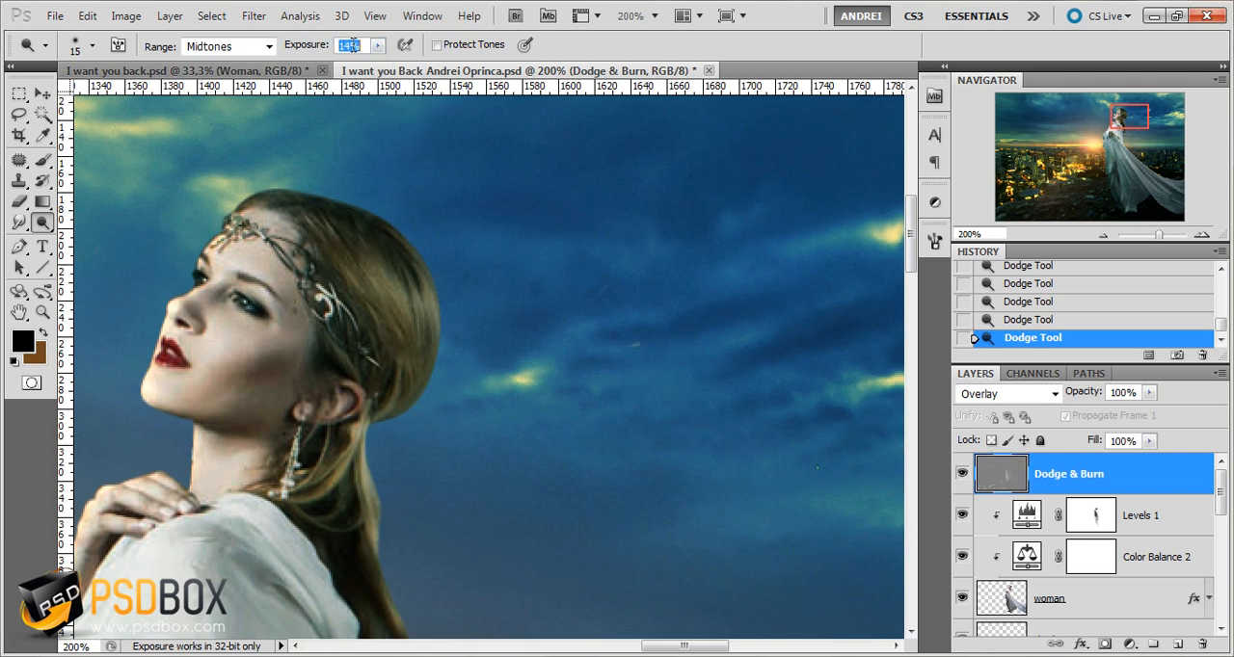
Set the dodge exposure to 10% and brighten the woman's long hair hanging behind her shoulder
{"action": "type", "text": "10"}
{"action": "key", "text": "Return"}
{"action": "left_click_drag", "start_coordinate": [375, 389], "coordinate": [386, 119]}
{"action": "key", "text": "ctrl+minus"}
{"action": "key", "text": "ctrl+minus"}
{"action": "key", "text": "ctrl+minus"}
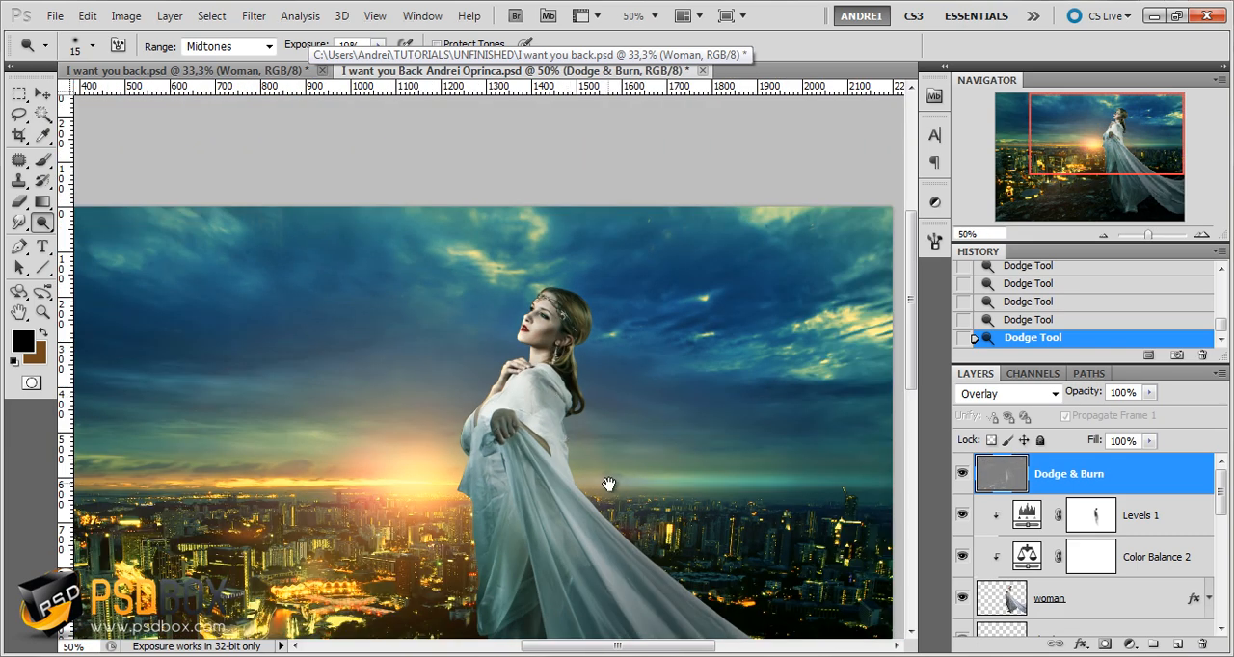
{"action": "left_click_drag", "start_coordinate": [608, 484], "coordinate": [595, 322]}
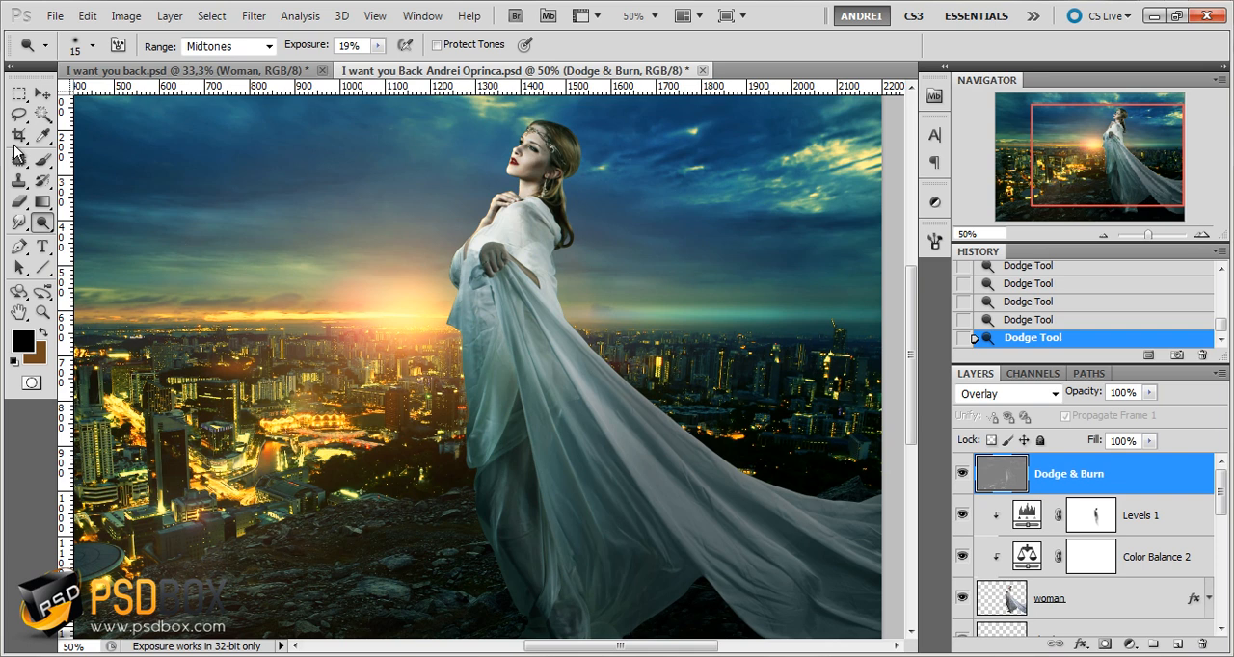
Switch to the Burn tool at 14% exposure, darken the middle of the dress, and reduce the brush to 30 px
{"action": "left_click", "coordinate": [43, 222]}
{"action": "left_click", "coordinate": [108, 237]}
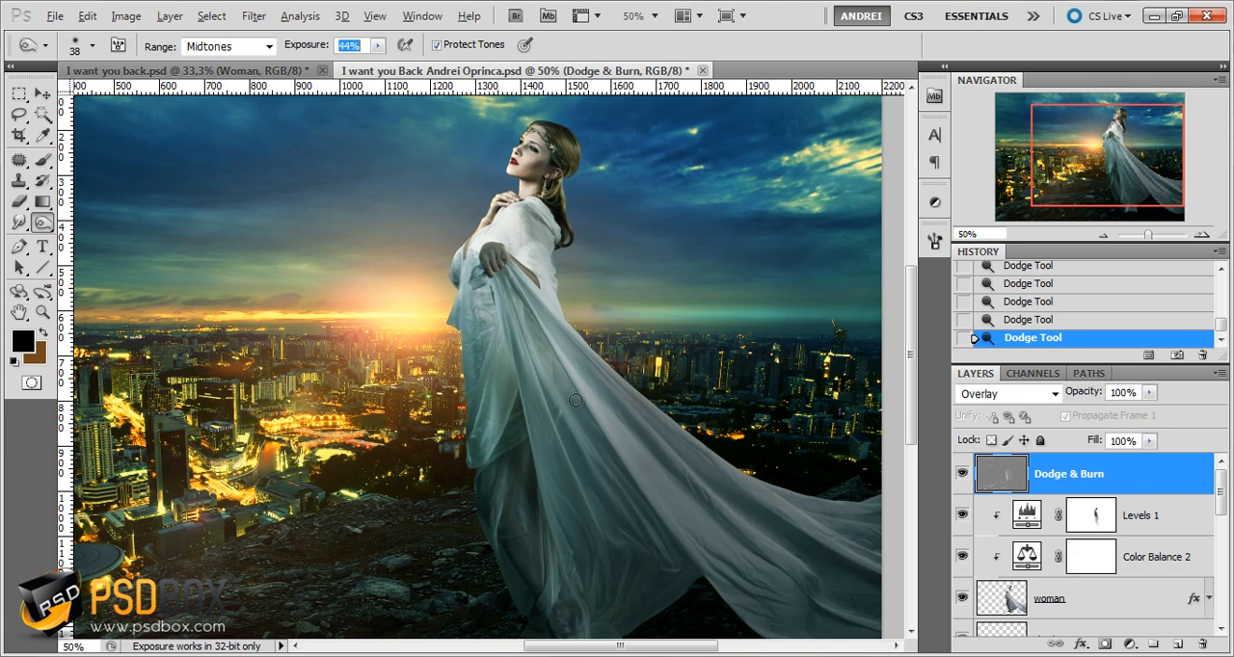
{"action": "left_click_drag", "start_coordinate": [576, 399], "coordinate": [571, 391]}
{"action": "left_click", "coordinate": [371, 48]}
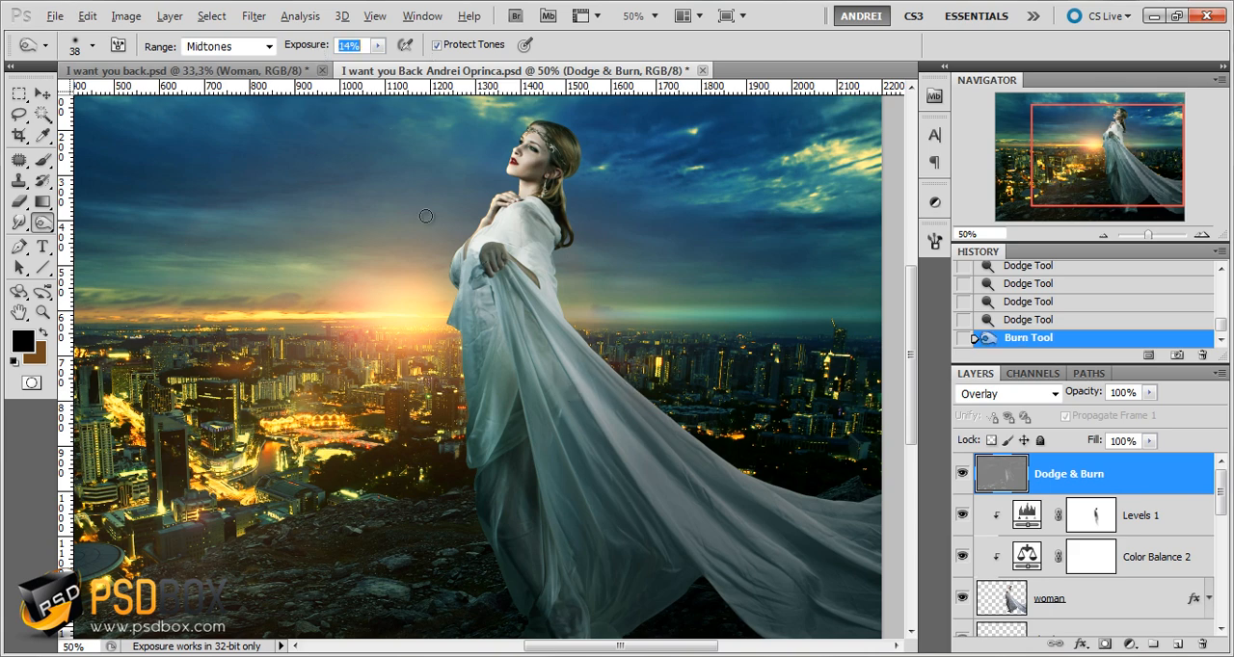
{"action": "left_click_drag", "start_coordinate": [567, 415], "coordinate": [559, 395]}
{"action": "scroll", "coordinate": [559, 395], "scroll_direction": "up", "scroll_amount": 3}
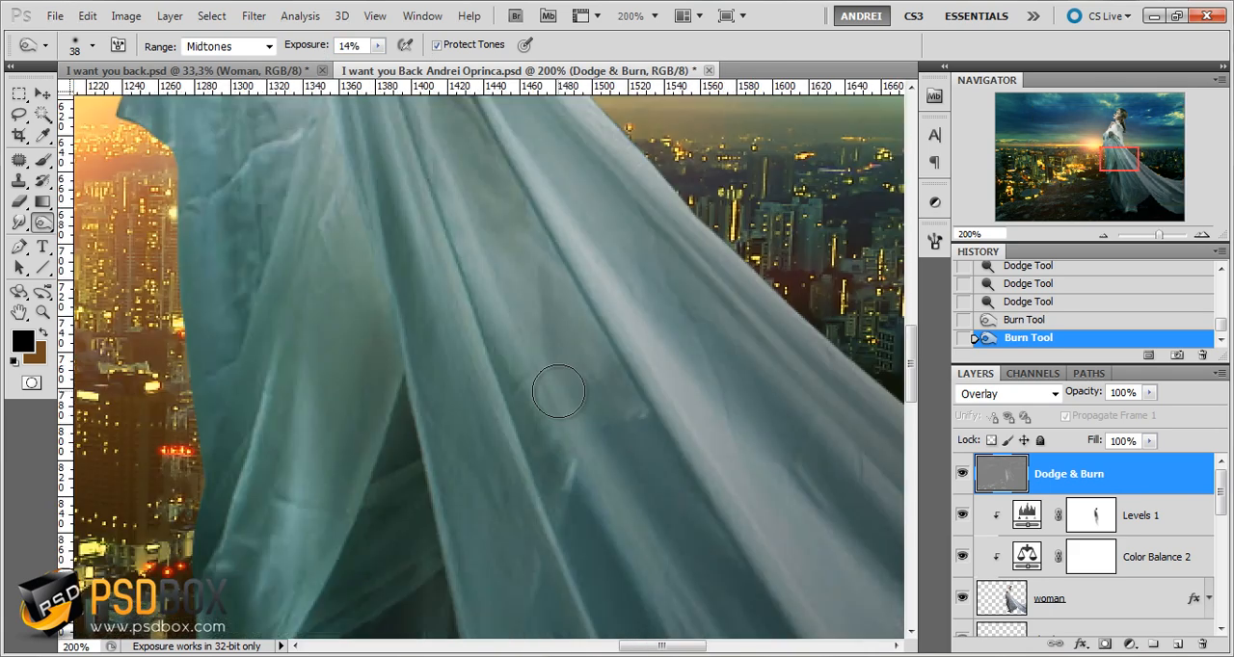
{"action": "key", "text": "["}
Try burning the folds in the middle of the dress, and undo those two strokes
{"action": "left_click_drag", "start_coordinate": [542, 314], "coordinate": [582, 421]}
{"action": "left_click_drag", "start_coordinate": [533, 338], "coordinate": [617, 482]}
{"action": "scroll", "coordinate": [611, 432], "scroll_direction": "down", "scroll_amount": 1}
{"action": "scroll", "coordinate": [612, 432], "scroll_direction": "down", "scroll_amount": 1}
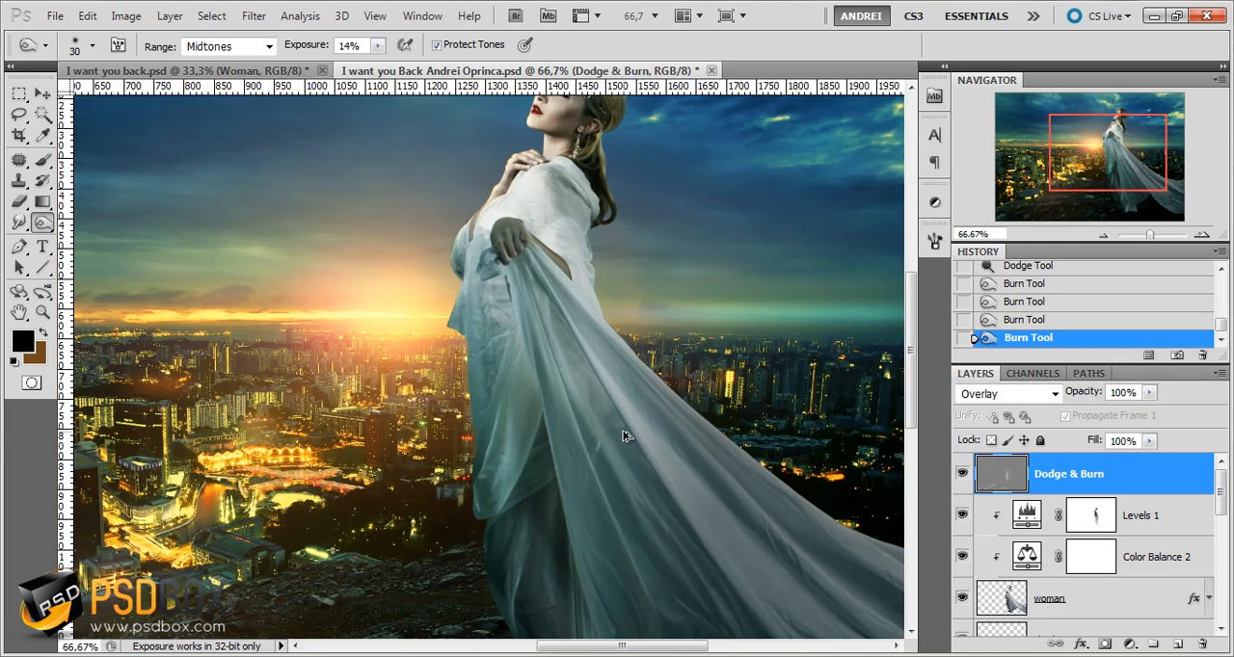
{"action": "key", "text": "ctrl+alt+z"}
{"action": "key", "text": "ctrl+alt+z"}
Set the burn exposure to 10% and darken the long dress folds running down from the woman's hand
{"action": "left_click", "coordinate": [364, 49]}
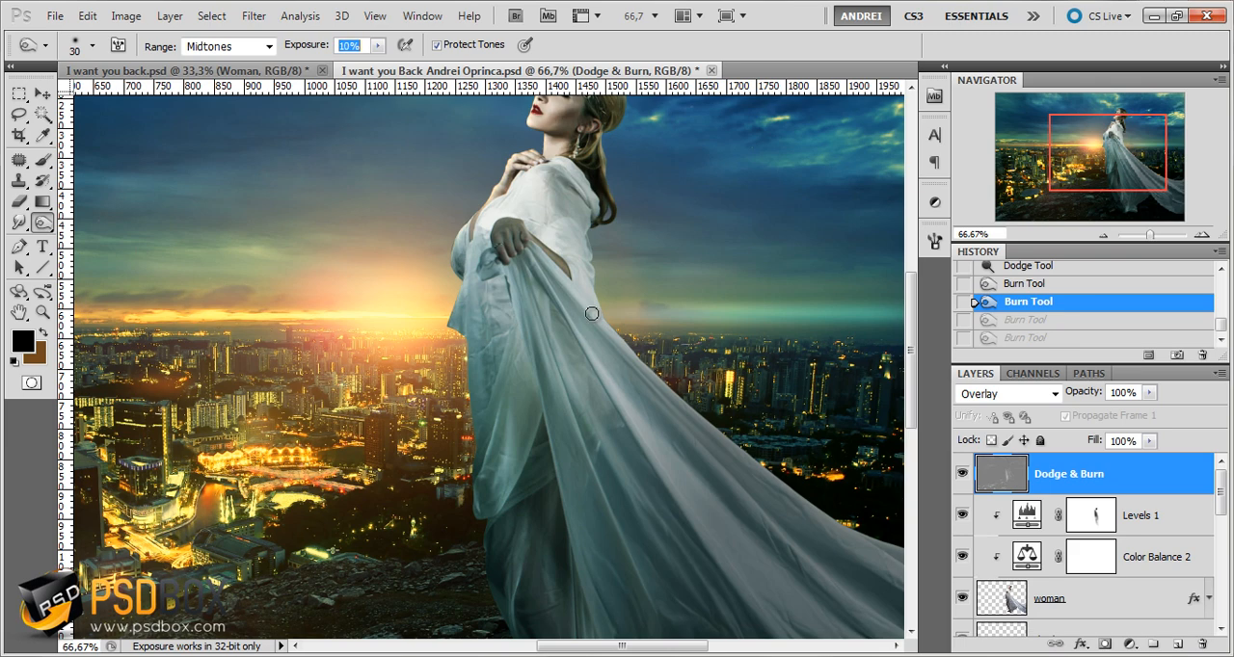
{"action": "left_click_drag", "start_coordinate": [545, 315], "coordinate": [569, 439]}
{"action": "key", "text": "space"}
{"action": "mouse_move", "coordinate": [548, 357]}
{"action": "left_mouse_down"}
{"action": "mouse_move", "coordinate": [583, 488]}
{"action": "mouse_move", "coordinate": [528, 362]}
{"action": "mouse_move", "coordinate": [547, 393]}
{"action": "left_mouse_up"}
{"action": "key", "text": "ctrl+plus"}
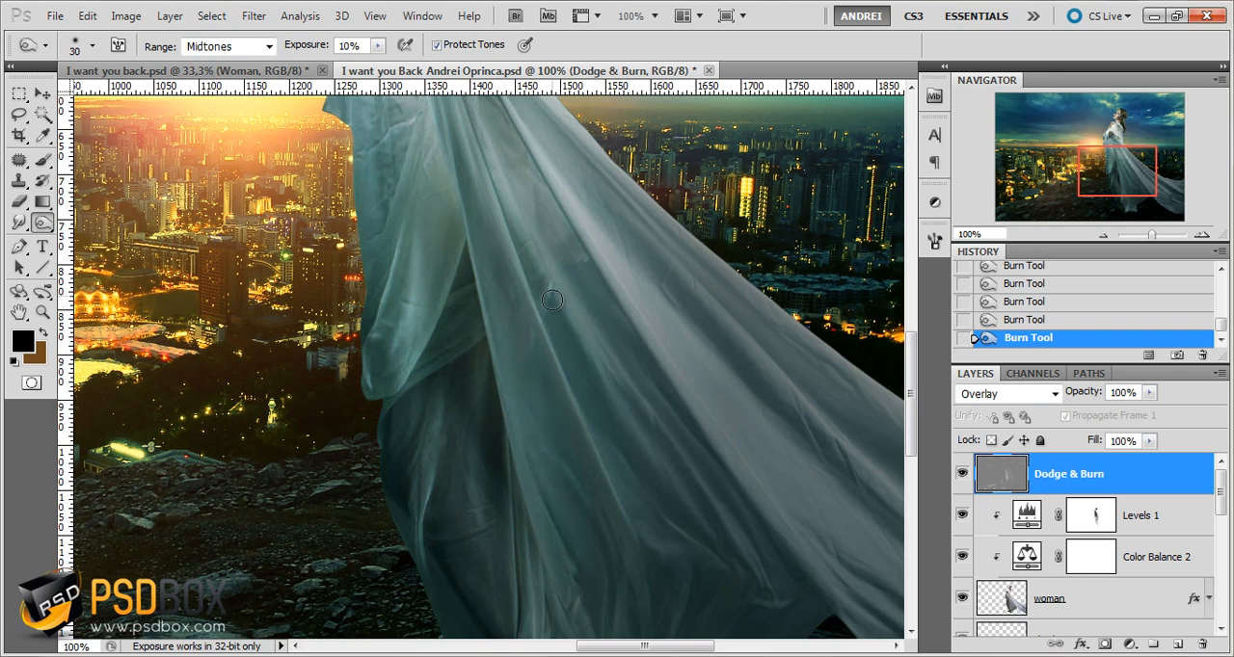
{"action": "left_click_drag", "start_coordinate": [553, 301], "coordinate": [587, 433]}
{"action": "left_click_drag", "start_coordinate": [697, 528], "coordinate": [677, 465]}
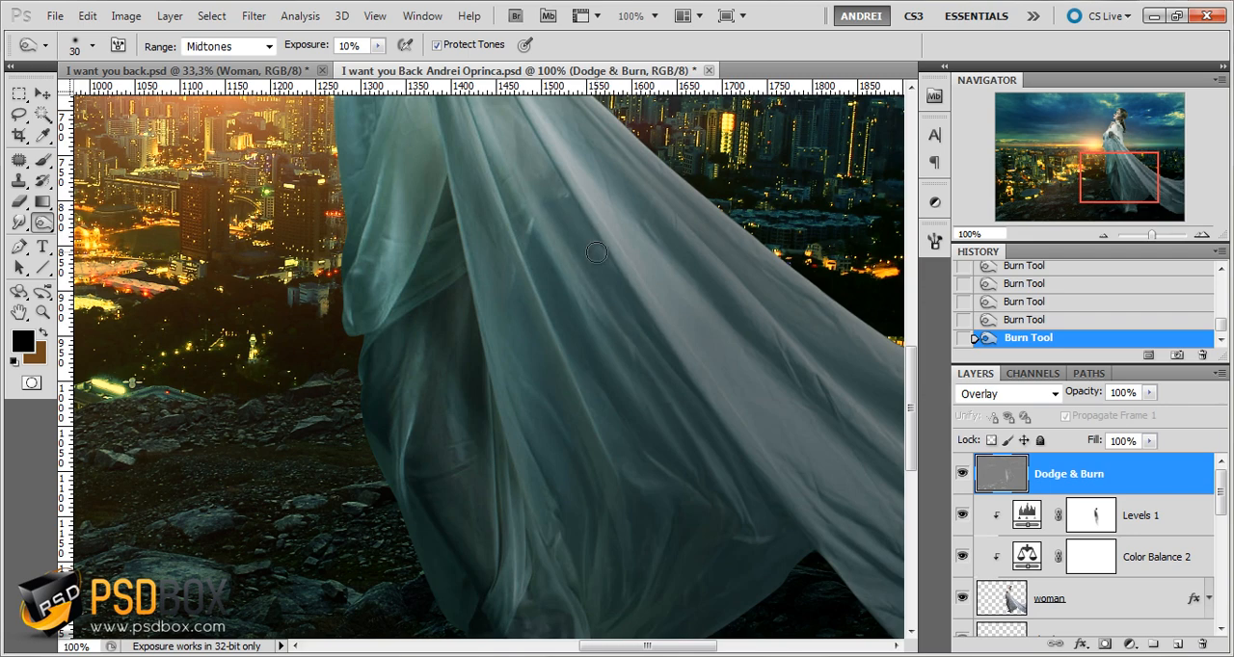
Burn the lower dress folds and the gathered hem around the woman's feet, reducing the brush to 20 px
{"action": "left_click_drag", "start_coordinate": [661, 411], "coordinate": [607, 356]}
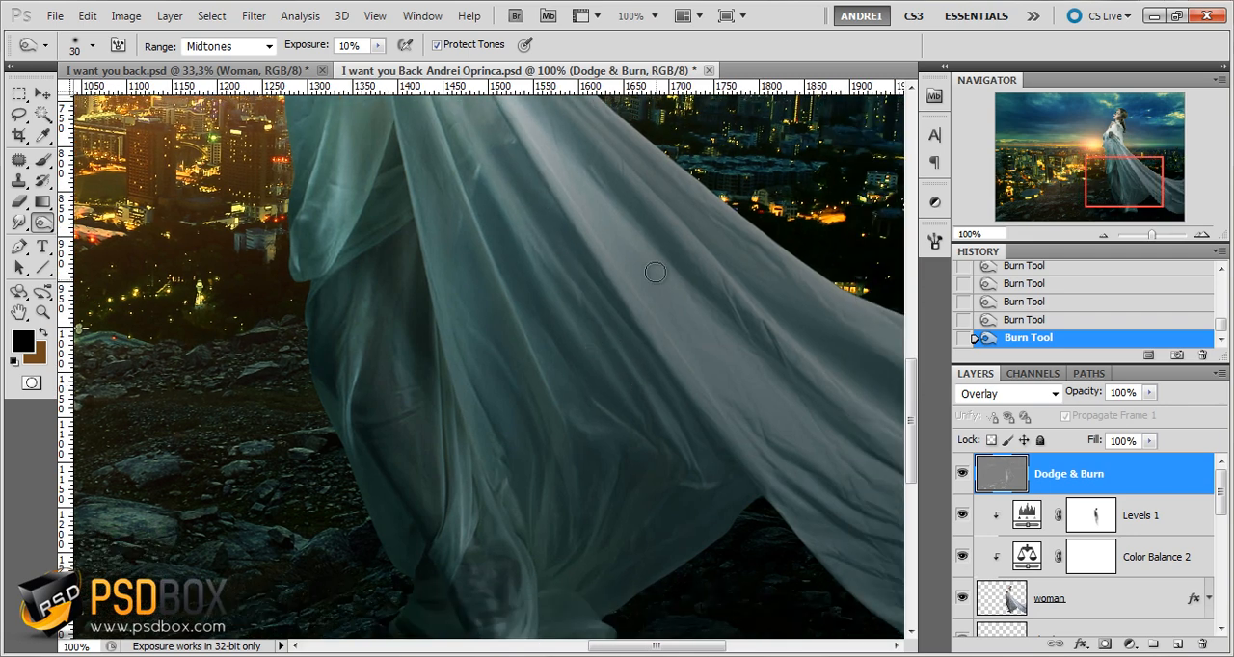
{"action": "left_click_drag", "start_coordinate": [802, 454], "coordinate": [699, 333]}
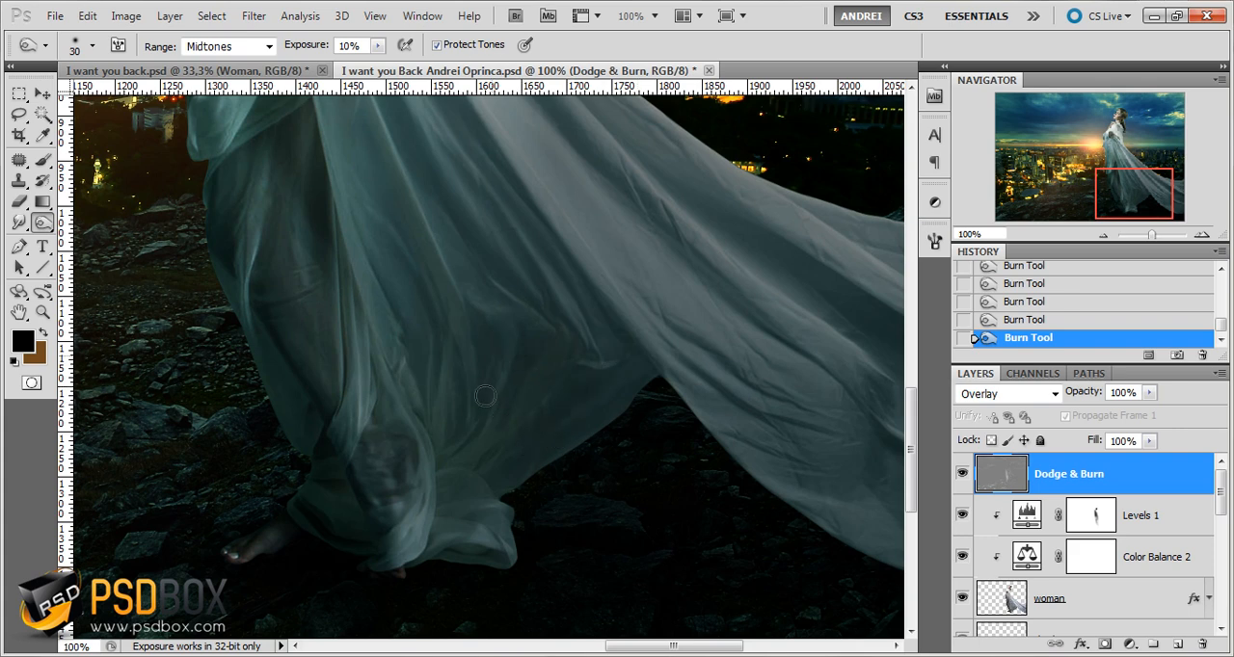
{"action": "left_click_drag", "start_coordinate": [454, 419], "coordinate": [450, 431]}
{"action": "left_click_drag", "start_coordinate": [364, 458], "coordinate": [451, 455]}
{"action": "left_click_drag", "start_coordinate": [474, 519], "coordinate": [416, 547]}
{"action": "right_click", "coordinate": [638, 371]}
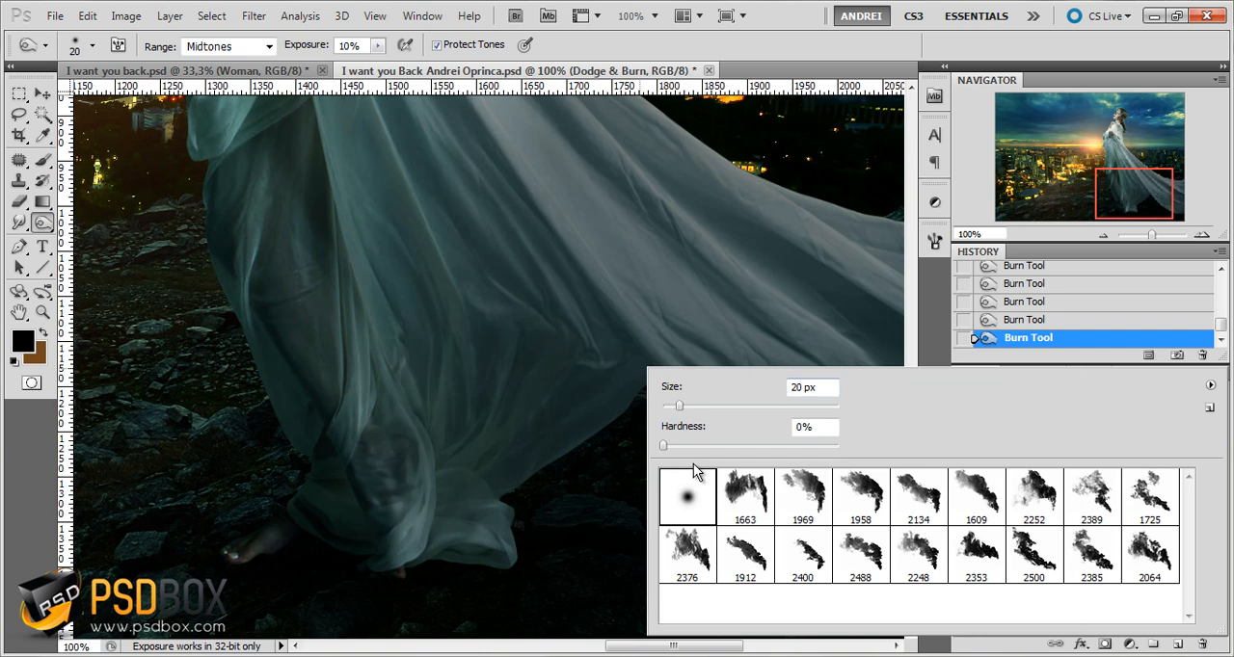
{"action": "left_click", "coordinate": [577, 392]}
Enlarge the burn brush to 50 px and darken the folds in the trailing end of the dress
{"action": "left_click_drag", "start_coordinate": [688, 408], "coordinate": [551, 432]}
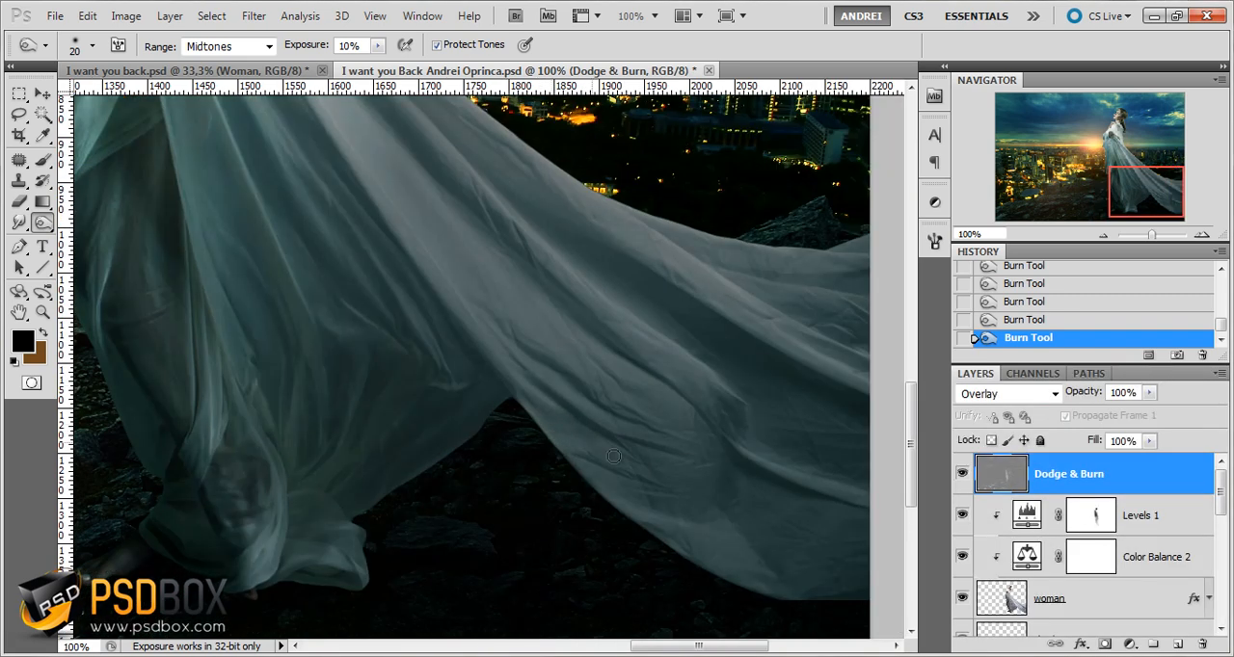
{"action": "key", "text": "]"}
{"action": "left_click_drag", "start_coordinate": [726, 463], "coordinate": [704, 540]}
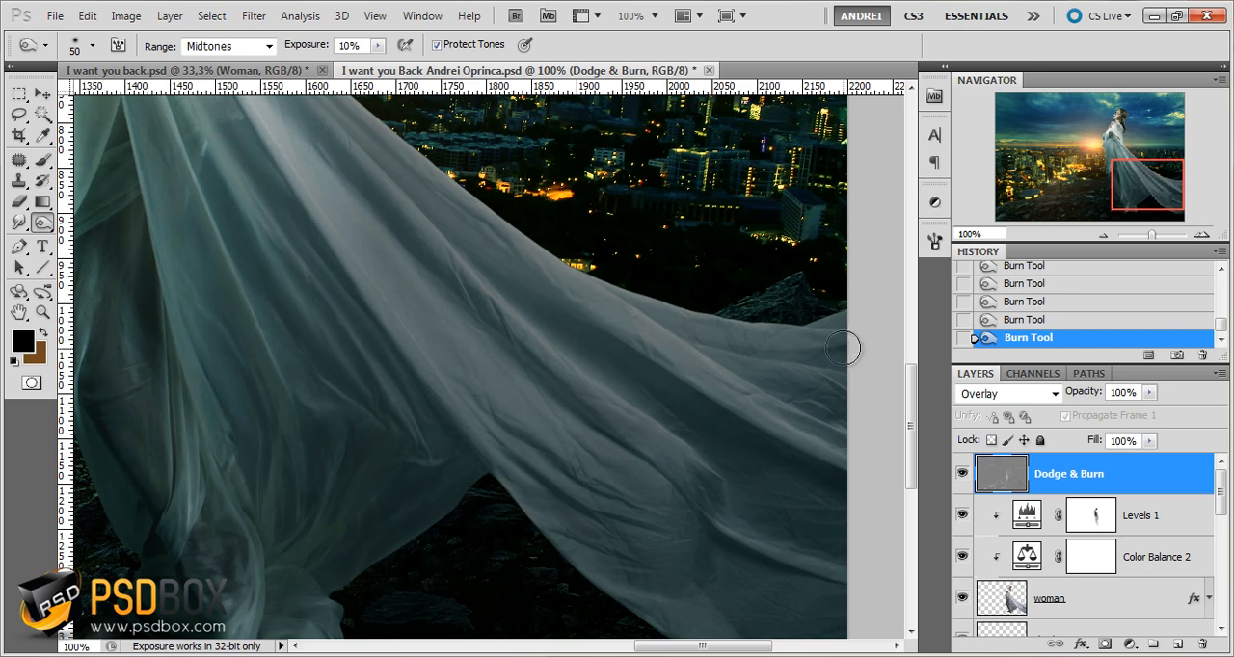
{"action": "left_click_drag", "start_coordinate": [700, 358], "coordinate": [803, 439]}
Reduce the burn brush to 30 px and darken the long folds along the dress's train
{"action": "key", "text": "bracketleft"}
{"action": "key", "text": "bracketleft"}
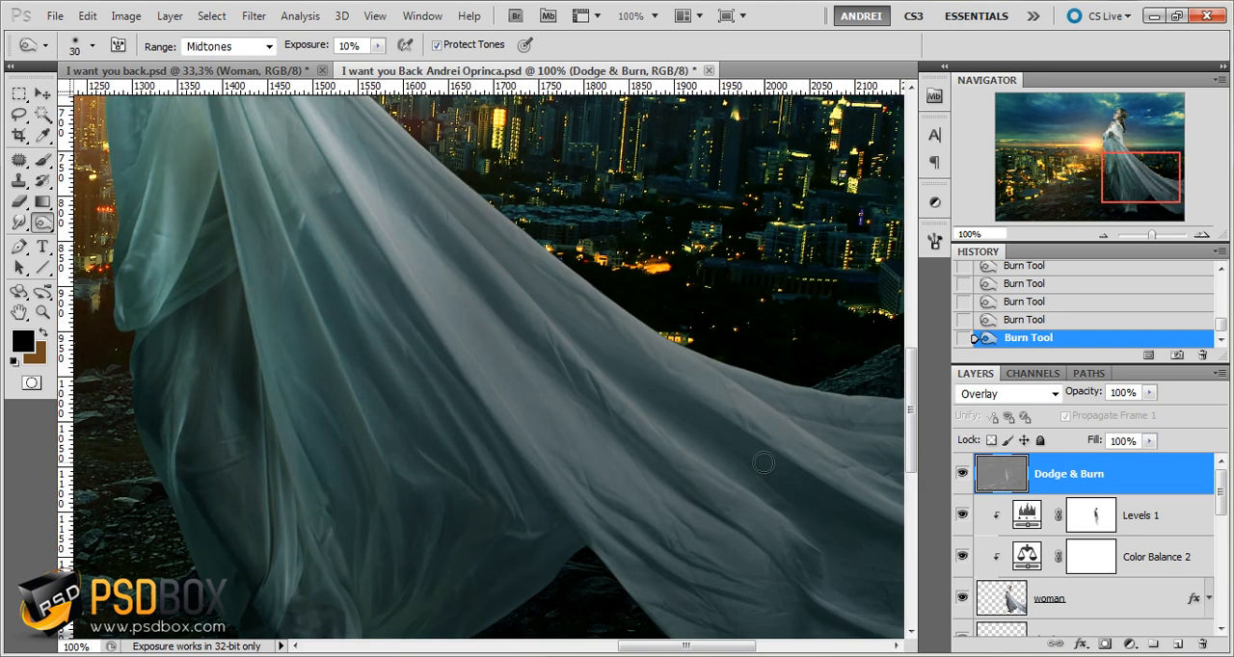
{"action": "left_click_drag", "start_coordinate": [543, 275], "coordinate": [768, 499]}
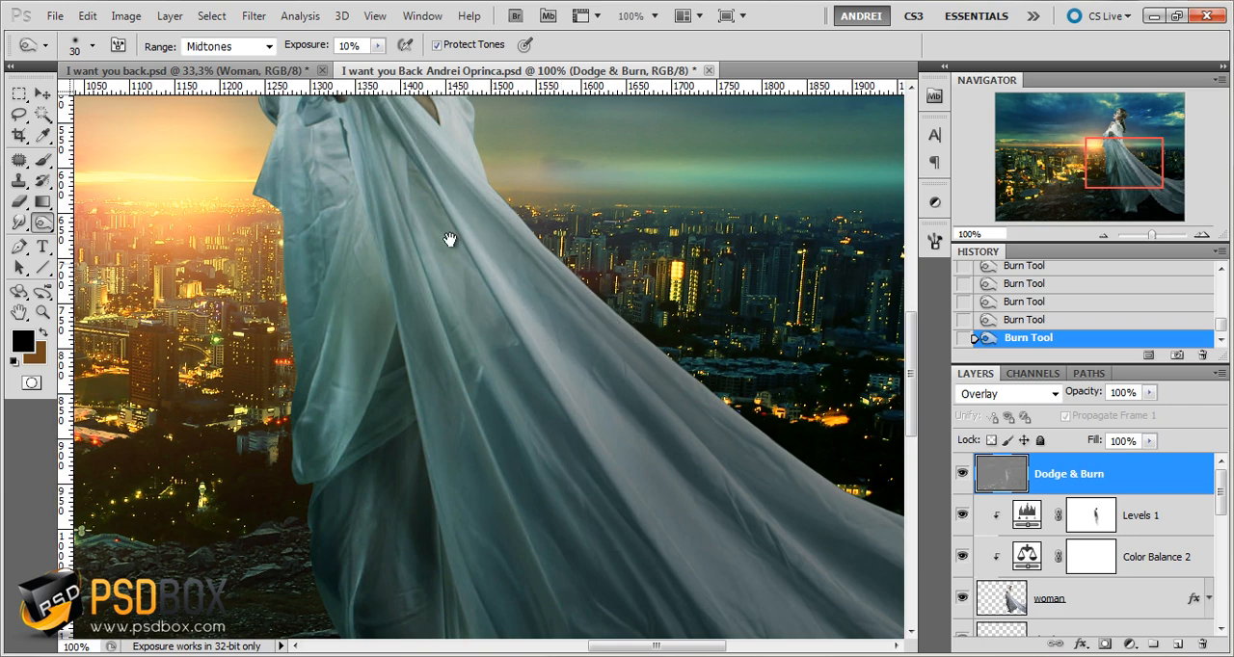
Burn the creases of the white fabric across the woman's upper arm and shoulder
{"action": "left_click_drag", "start_coordinate": [449, 240], "coordinate": [536, 347]}
{"action": "left_click_drag", "start_coordinate": [437, 287], "coordinate": [461, 430]}
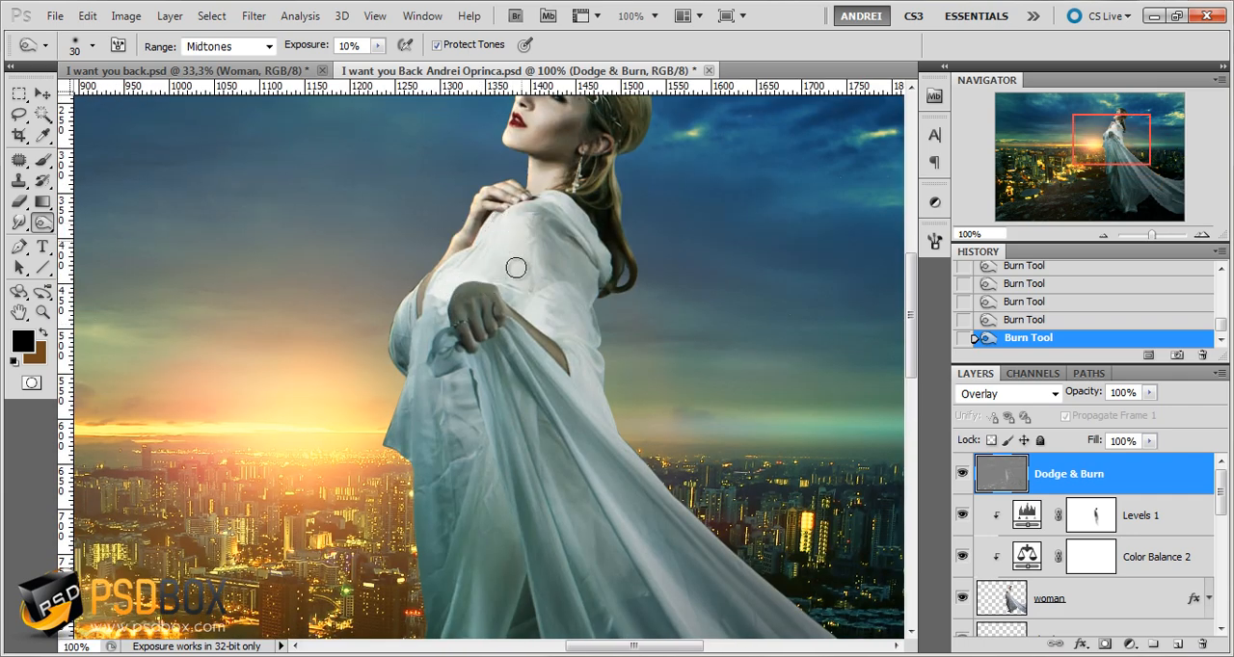
{"action": "left_click_drag", "start_coordinate": [497, 270], "coordinate": [538, 299]}
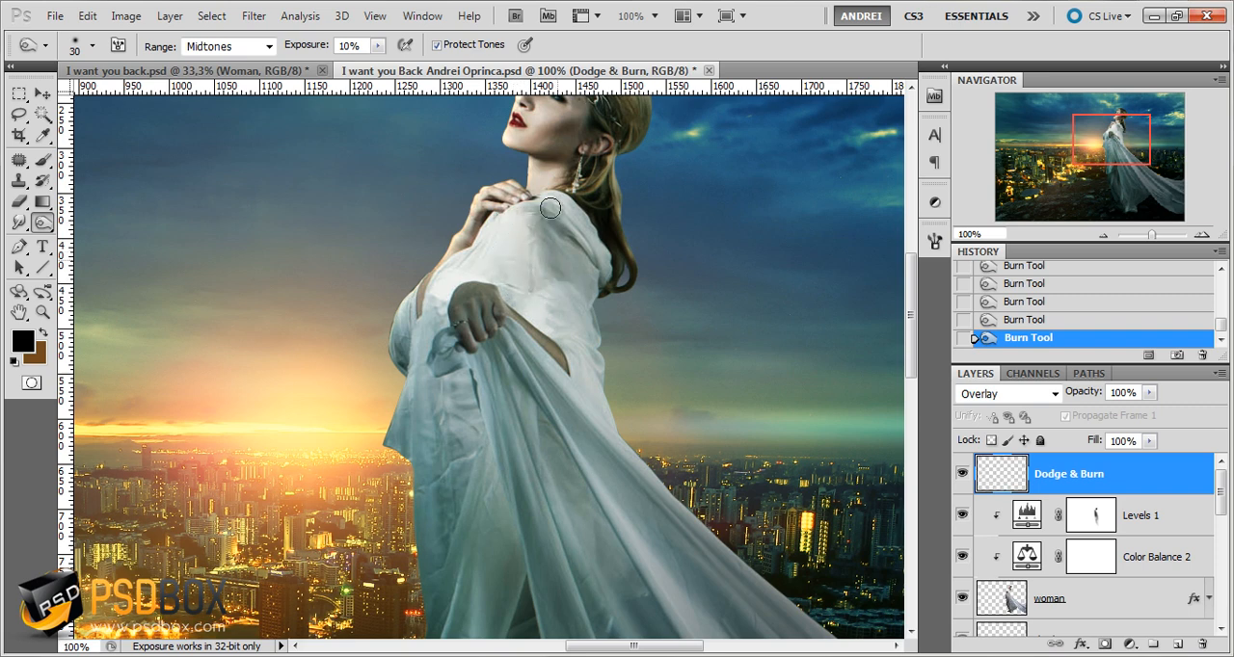
{"action": "left_click_drag", "start_coordinate": [550, 207], "coordinate": [582, 242]}
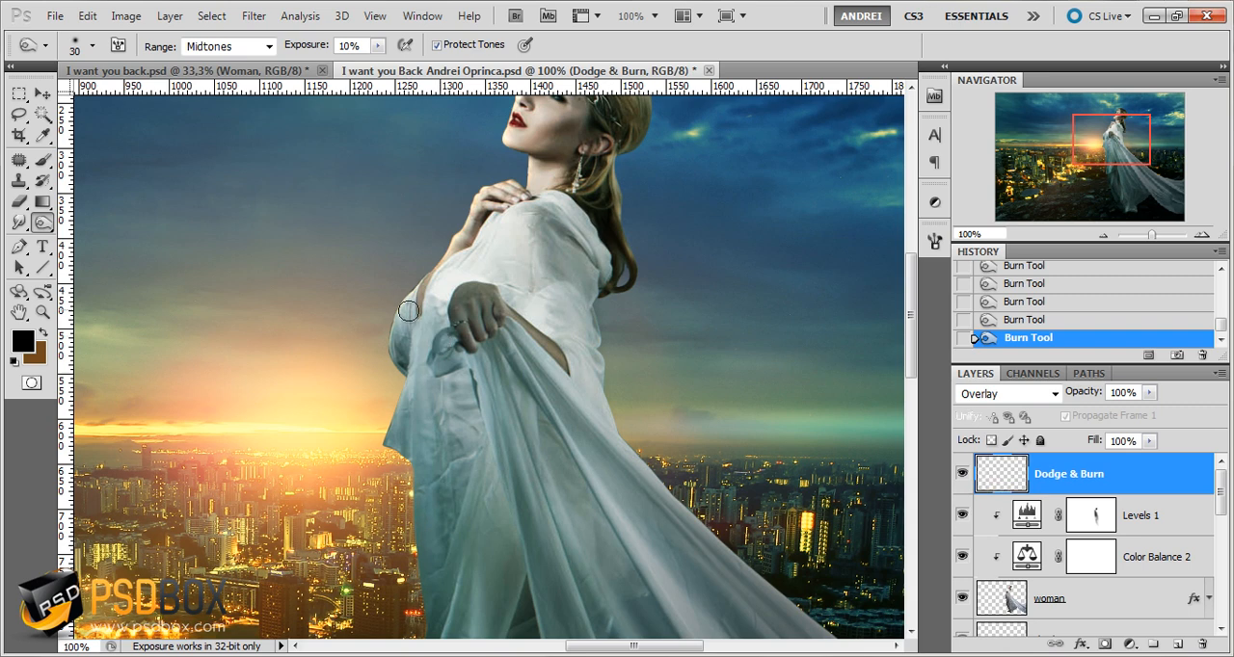
Step back in the history to an earlier Burn Tool state
{"action": "scroll", "coordinate": [534, 199], "scroll_direction": "up", "scroll_amount": 3}
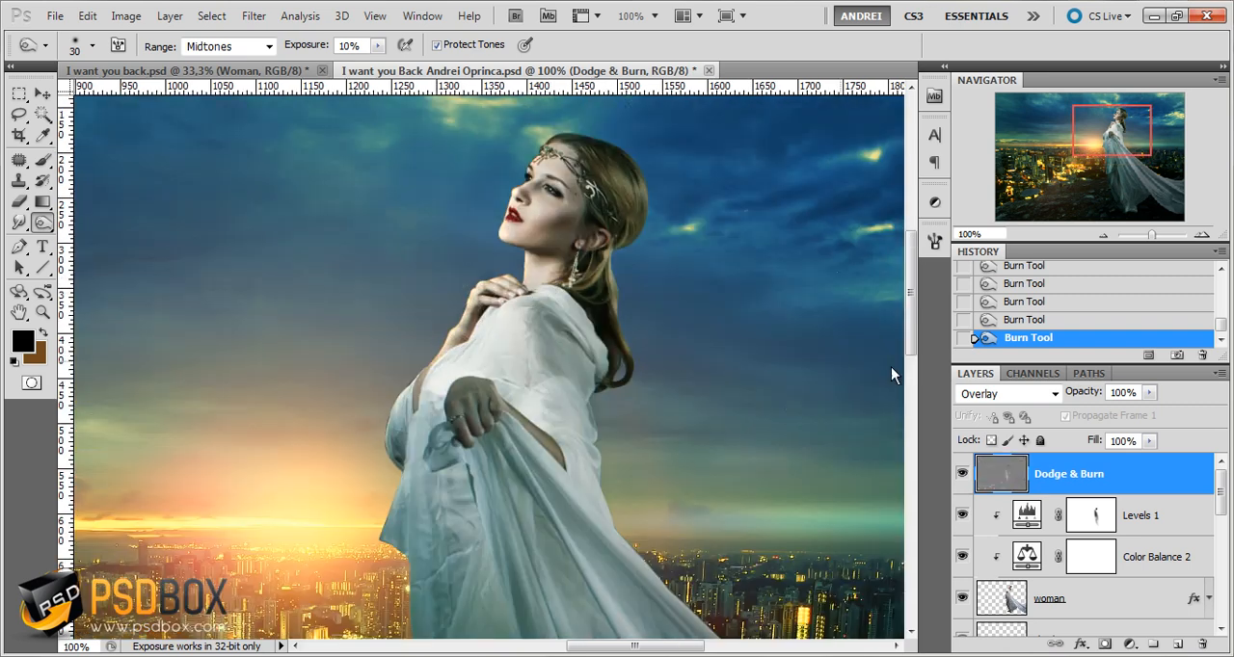
{"action": "scroll", "coordinate": [1026, 327], "scroll_direction": "up", "scroll_amount": 1}
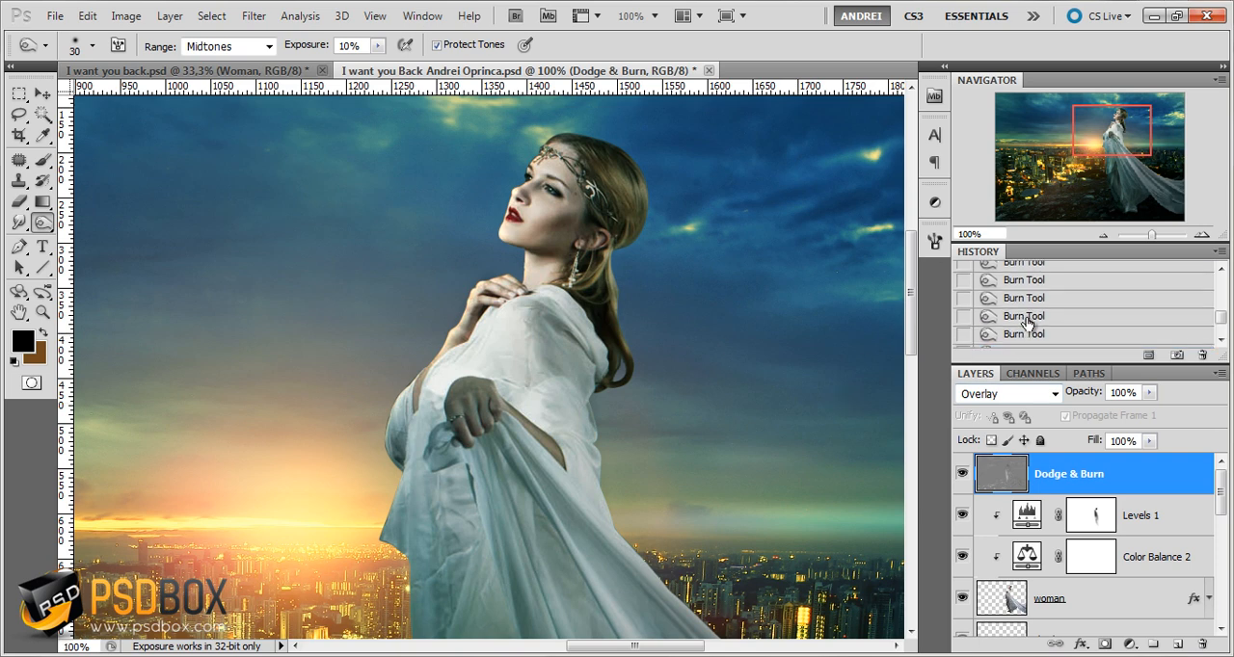
{"action": "left_click", "coordinate": [1025, 320]}
Load the outline of the woman layer as a selection while keeping the Dodge & Burn layer active
{"action": "scroll", "coordinate": [1133, 577], "scroll_direction": "down", "scroll_amount": 2}
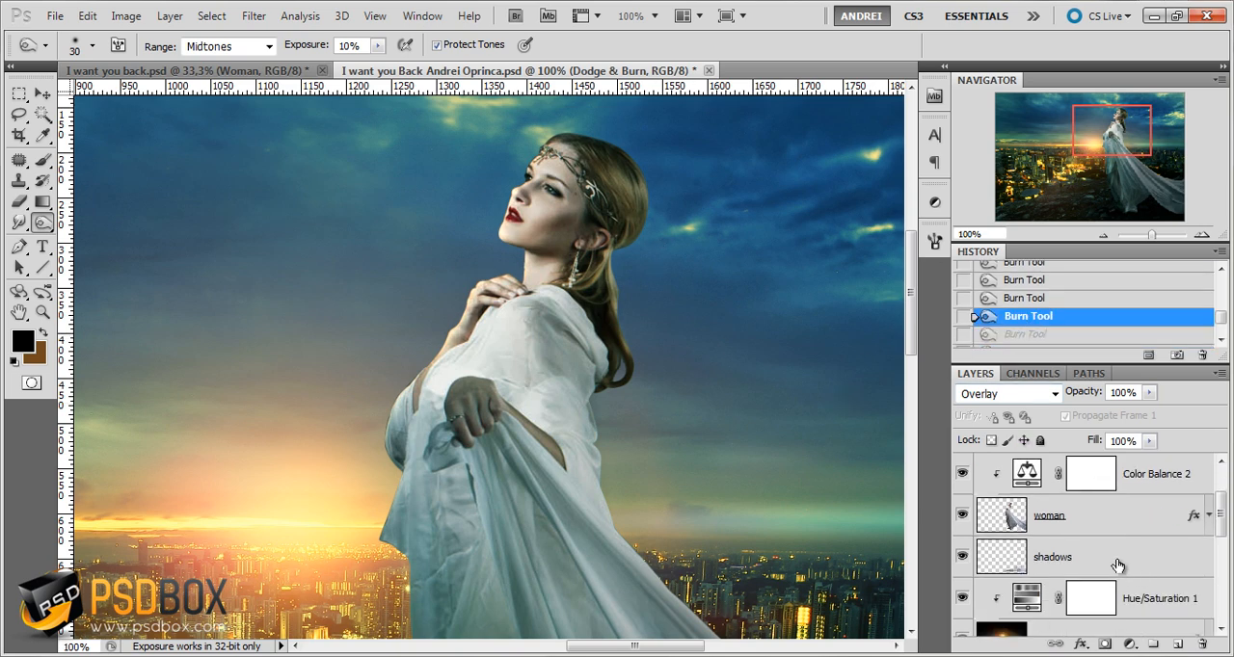
{"action": "left_click", "coordinate": [1010, 521], "text": "ctrl"}
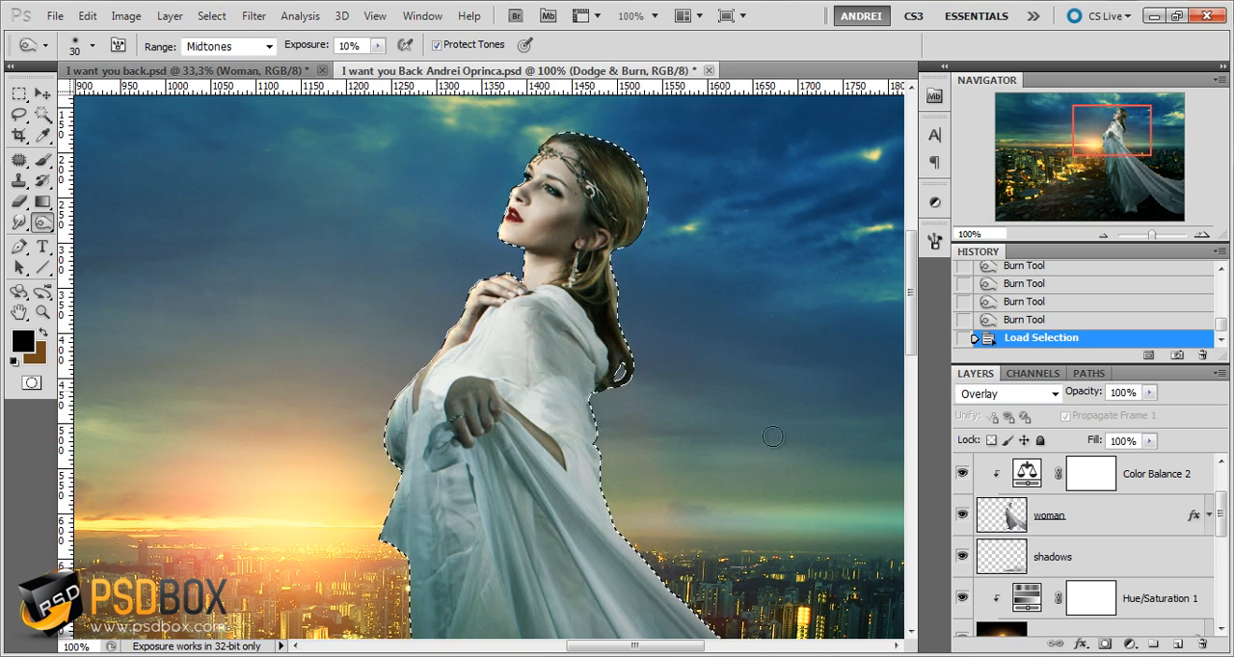
Burn inside the selection along the woman's front contour, covering the forearm, raised hand, neck and face
{"action": "scroll", "coordinate": [1017, 497], "scroll_direction": "up", "scroll_amount": 2}
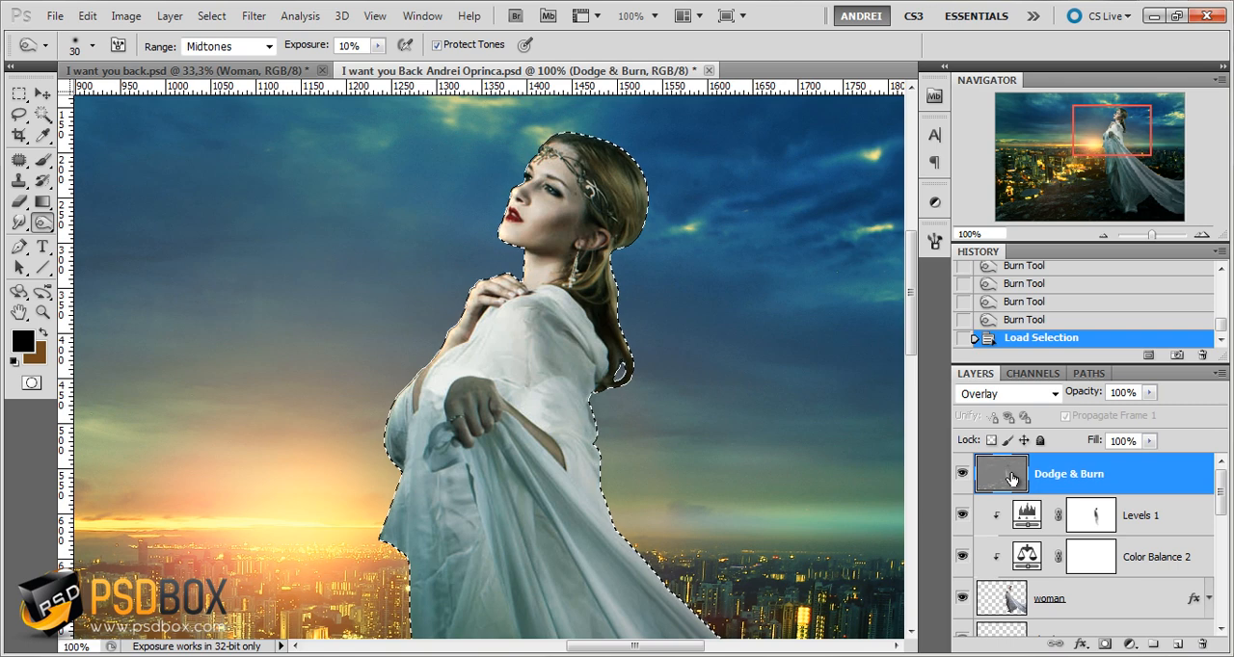
{"action": "left_click_drag", "start_coordinate": [461, 311], "coordinate": [404, 350]}
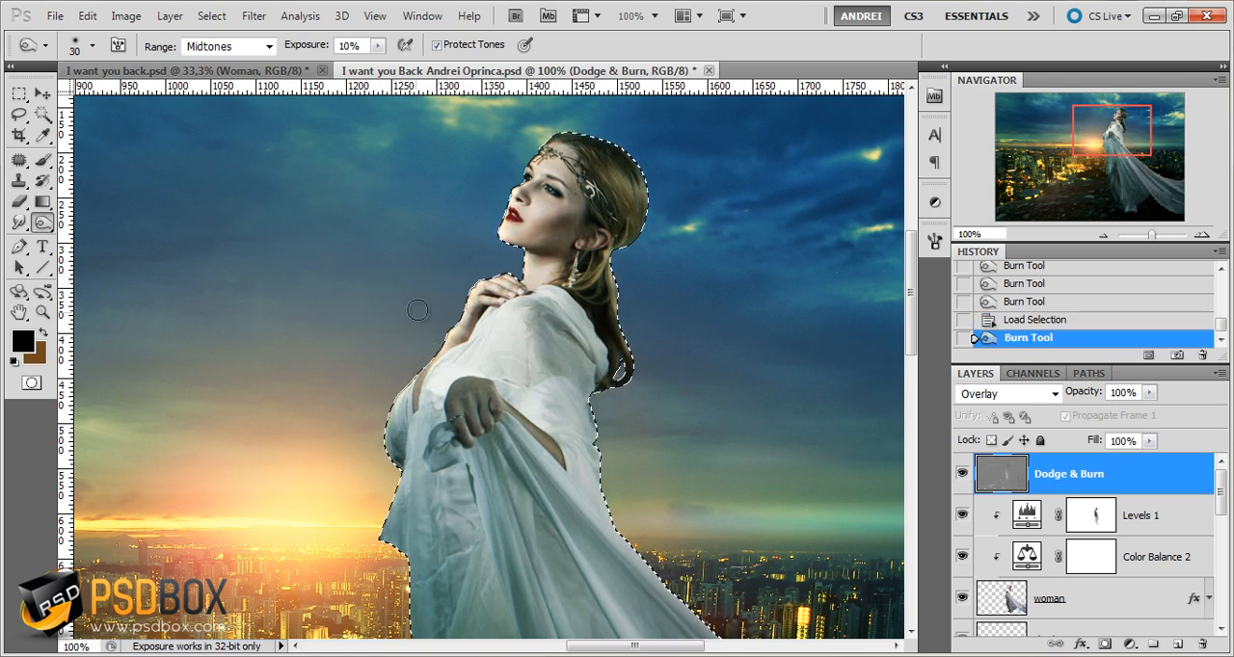
{"action": "scroll", "coordinate": [454, 306], "scroll_direction": "up", "scroll_amount": 2}
{"action": "mouse_move", "coordinate": [475, 318]}
{"action": "left_mouse_down"}
{"action": "mouse_move", "coordinate": [506, 343]}
{"action": "mouse_move", "coordinate": [428, 460]}
{"action": "left_mouse_up"}
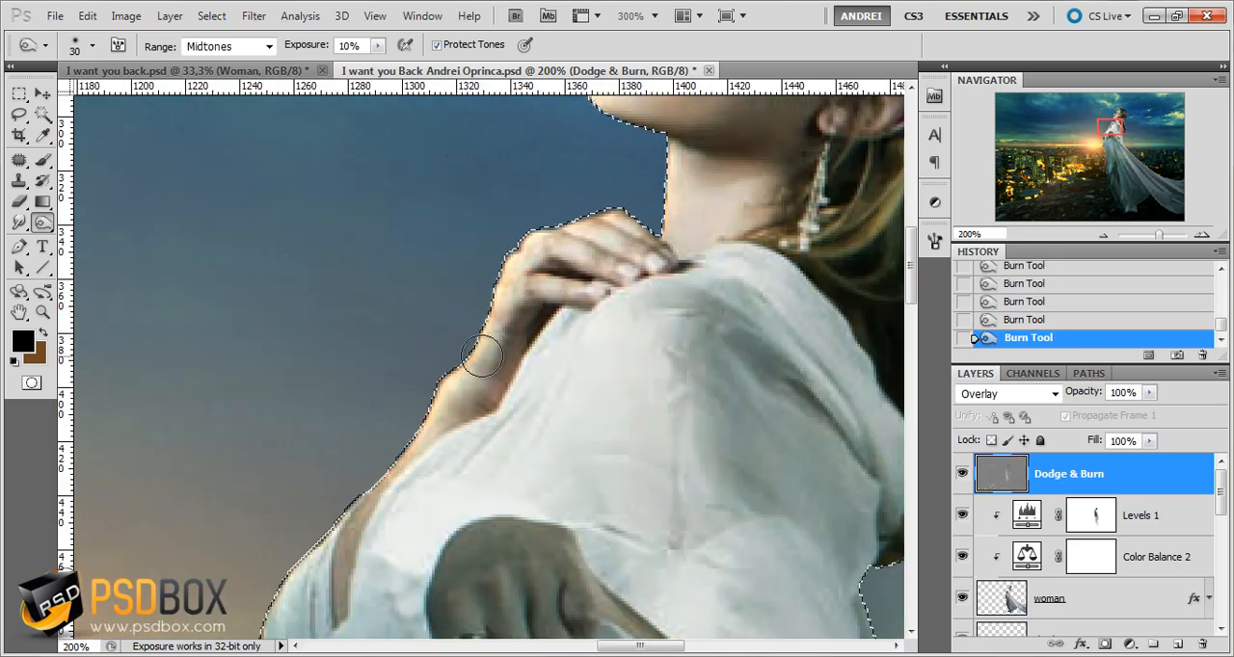
{"action": "scroll", "coordinate": [482, 350], "scroll_direction": "down", "scroll_amount": 1}
{"action": "left_click_drag", "start_coordinate": [578, 301], "coordinate": [557, 383]}
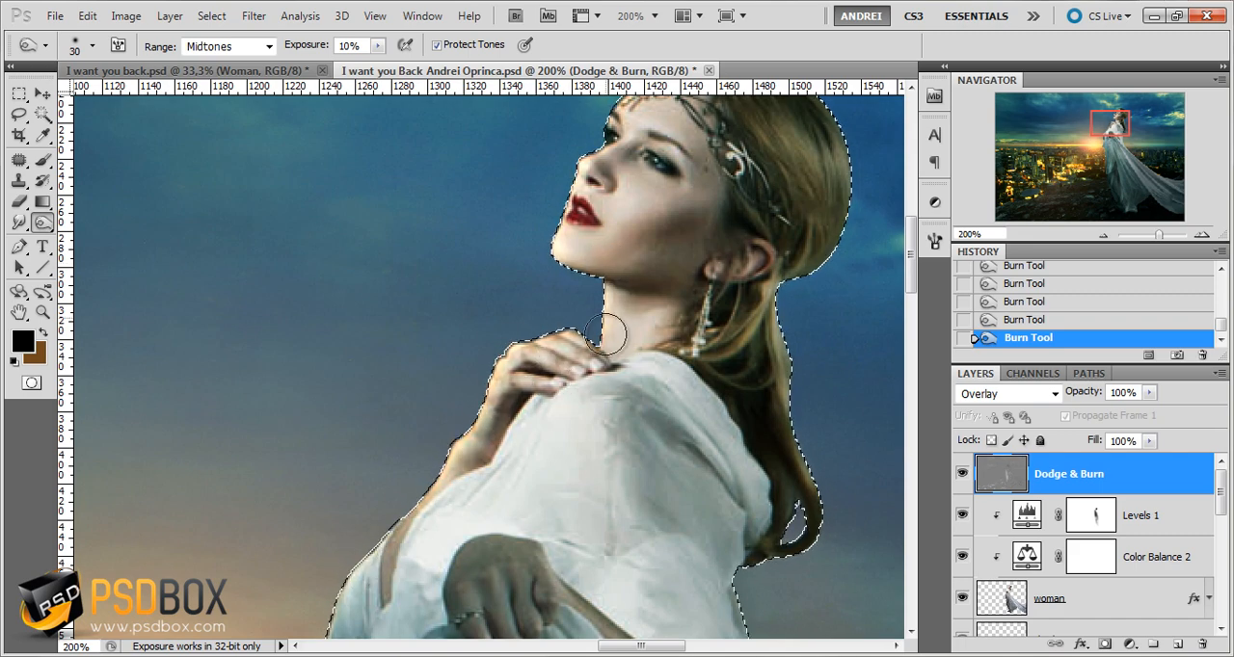
{"action": "left_click_drag", "start_coordinate": [679, 305], "coordinate": [620, 461]}
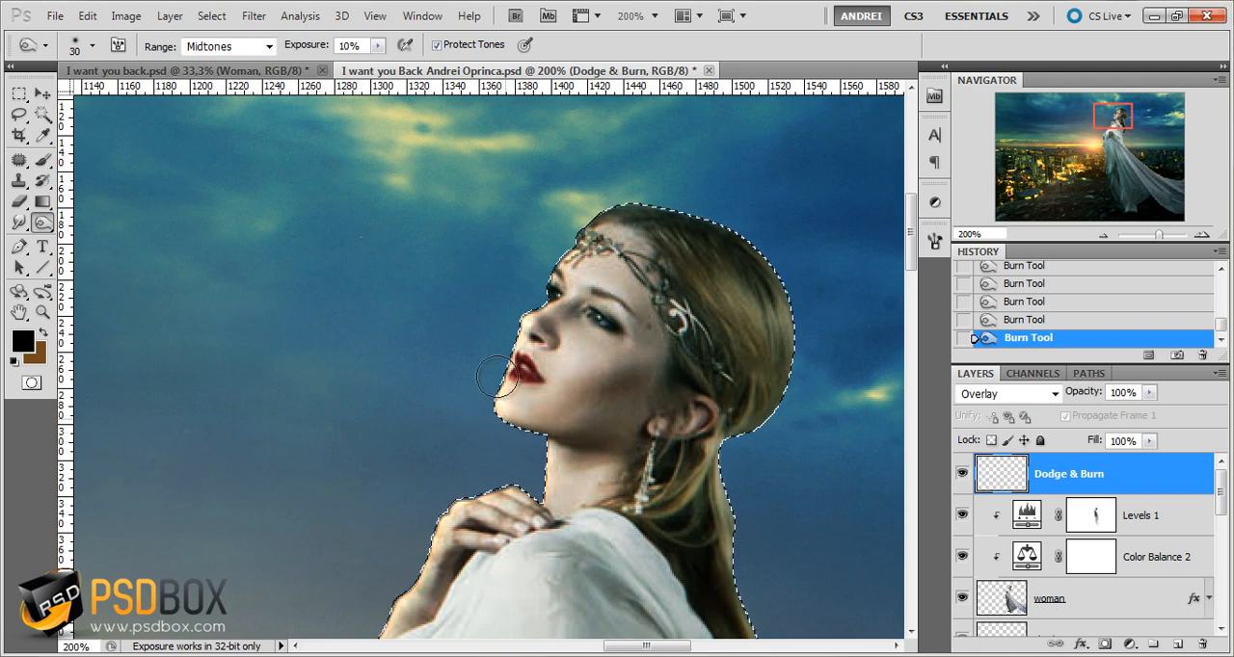
{"action": "left_click_drag", "start_coordinate": [538, 524], "coordinate": [558, 377]}
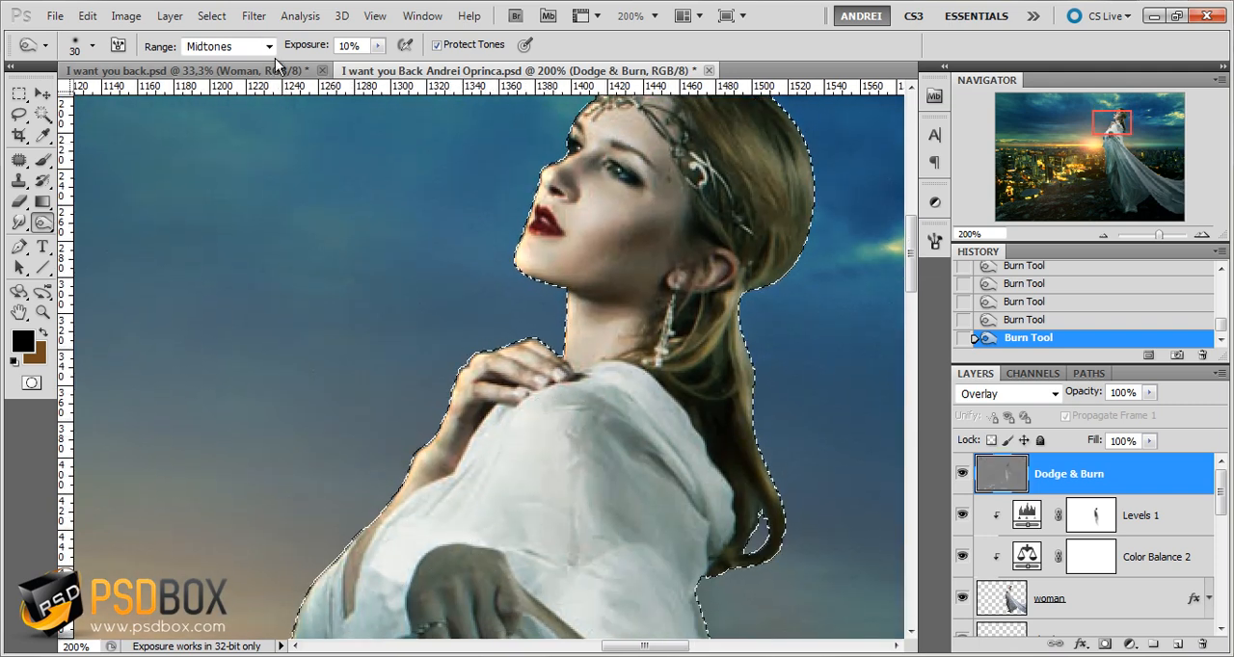
{"action": "left_click", "coordinate": [228, 47]}
{"action": "left_click", "coordinate": [228, 92]}
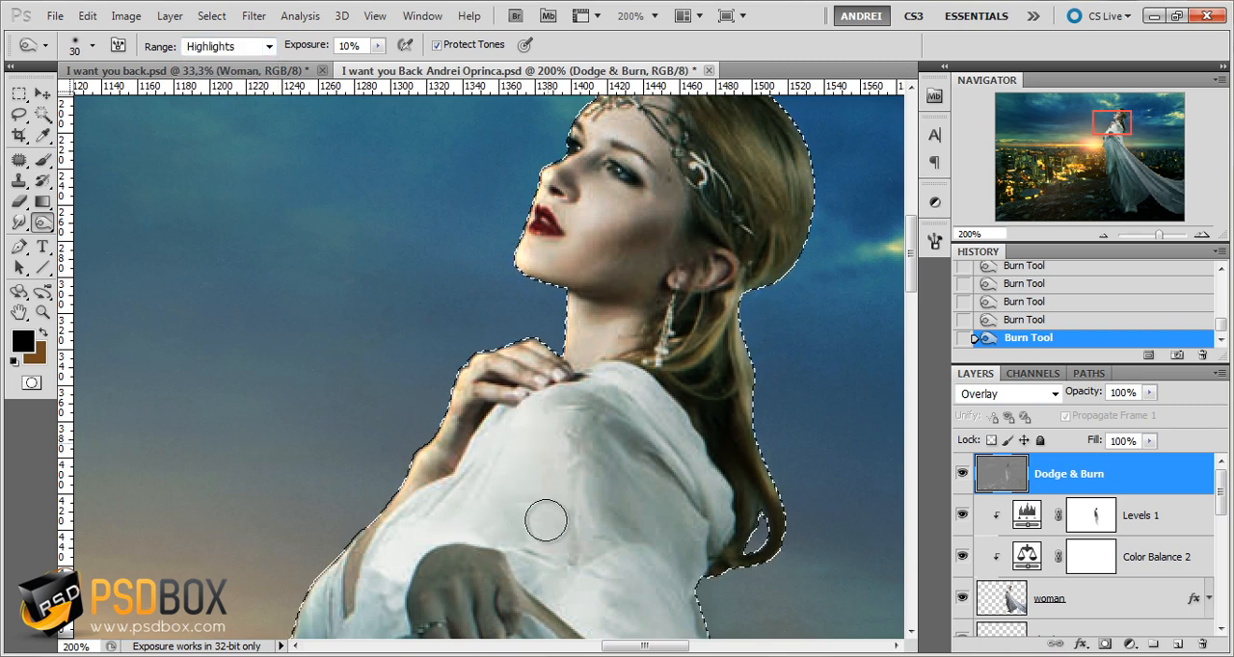
{"action": "left_click", "coordinate": [262, 46]}
{"action": "left_click", "coordinate": [222, 76]}
Brighten the woman's lowered hand using the Dodge tool with a 33 px brush, and clear the selection
{"action": "scroll", "coordinate": [558, 422], "scroll_direction": "down", "scroll_amount": 3}
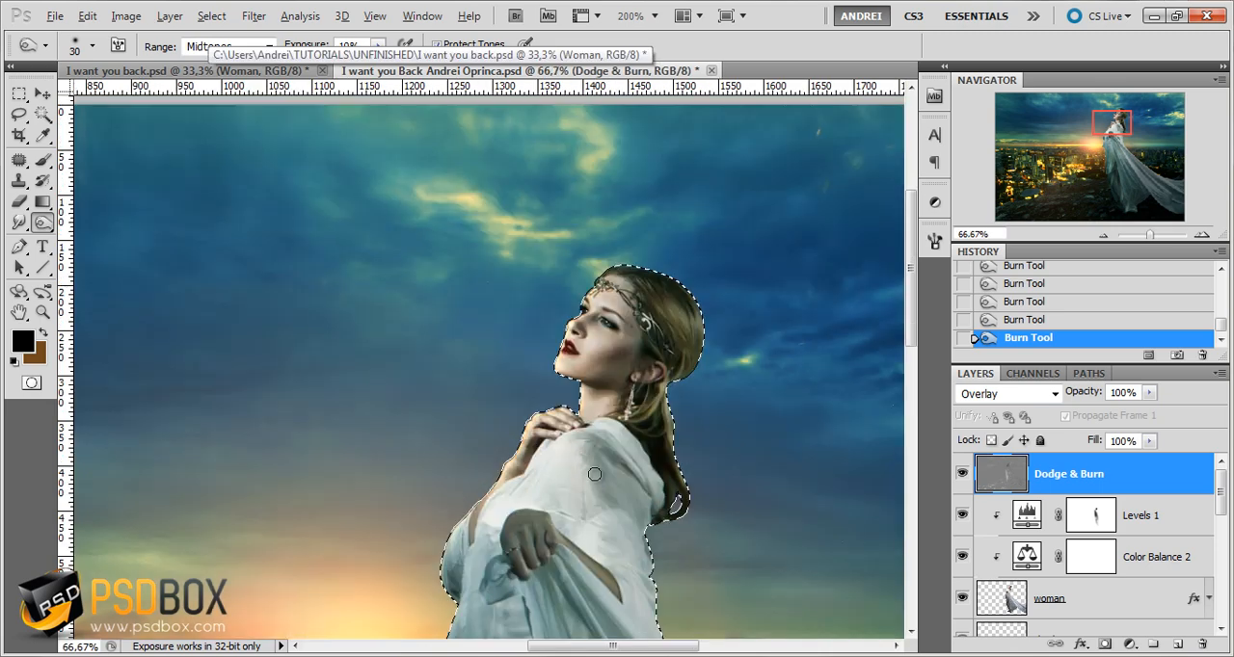
{"action": "scroll", "coordinate": [558, 421], "scroll_direction": "up", "scroll_amount": 3}
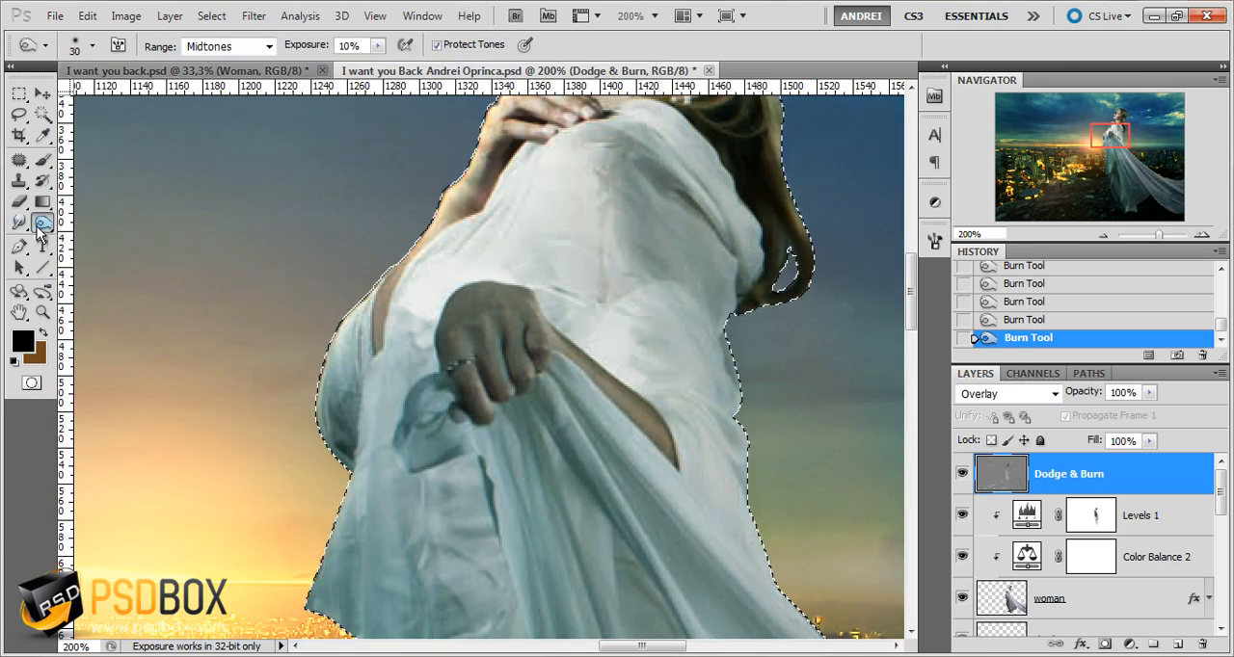
{"action": "mouse_move", "coordinate": [43, 223]}
{"action": "left_mouse_down"}
{"action": "mouse_move", "coordinate": [97, 237]}
{"action": "mouse_move", "coordinate": [106, 220]}
{"action": "left_mouse_up"}
{"action": "right_click", "coordinate": [527, 353]}
{"action": "left_click_drag", "start_coordinate": [529, 354], "coordinate": [546, 356]}
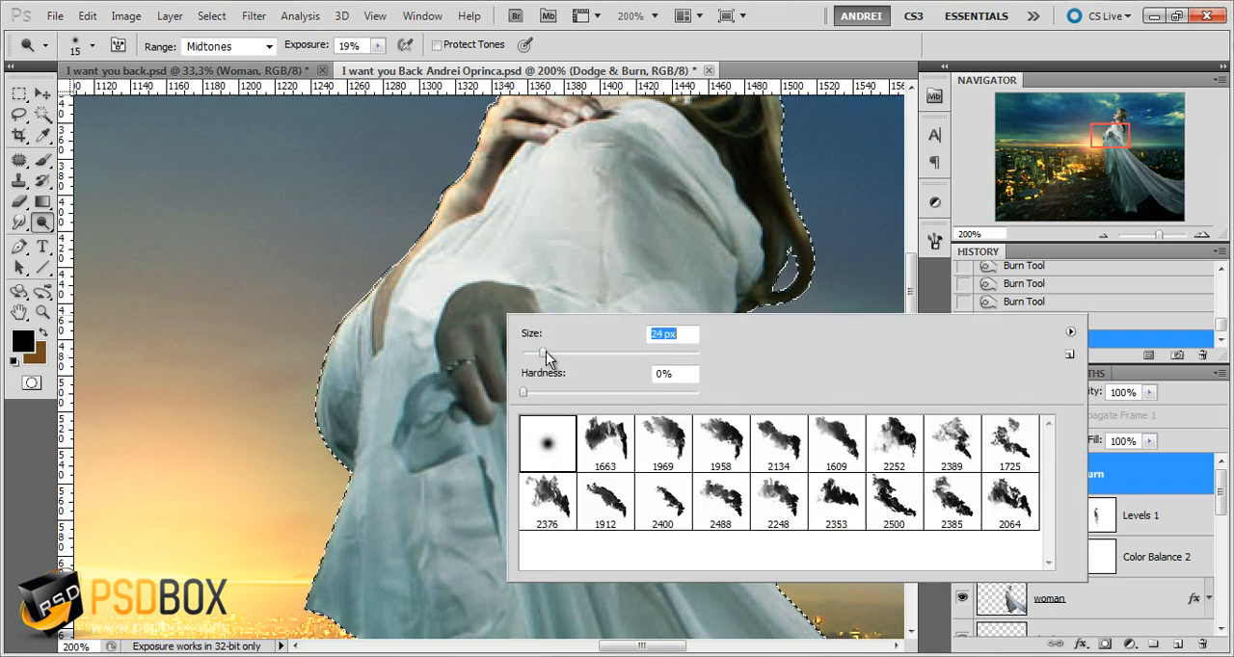
{"action": "mouse_move", "coordinate": [500, 301]}
{"action": "left_mouse_down"}
{"action": "mouse_move", "coordinate": [457, 419]}
{"action": "mouse_move", "coordinate": [466, 425]}
{"action": "mouse_move", "coordinate": [401, 446]}
{"action": "mouse_move", "coordinate": [464, 424]}
{"action": "mouse_move", "coordinate": [450, 387]}
{"action": "mouse_move", "coordinate": [469, 370]}
{"action": "mouse_move", "coordinate": [446, 354]}
{"action": "mouse_move", "coordinate": [473, 273]}
{"action": "mouse_move", "coordinate": [528, 306]}
{"action": "mouse_move", "coordinate": [510, 313]}
{"action": "mouse_move", "coordinate": [479, 418]}
{"action": "mouse_move", "coordinate": [536, 340]}
{"action": "mouse_move", "coordinate": [455, 430]}
{"action": "mouse_move", "coordinate": [459, 341]}
{"action": "mouse_move", "coordinate": [474, 423]}
{"action": "mouse_move", "coordinate": [453, 300]}
{"action": "mouse_move", "coordinate": [450, 312]}
{"action": "mouse_move", "coordinate": [525, 291]}
{"action": "mouse_move", "coordinate": [522, 399]}
{"action": "left_mouse_up"}
{"action": "key", "text": "ctrl+d"}
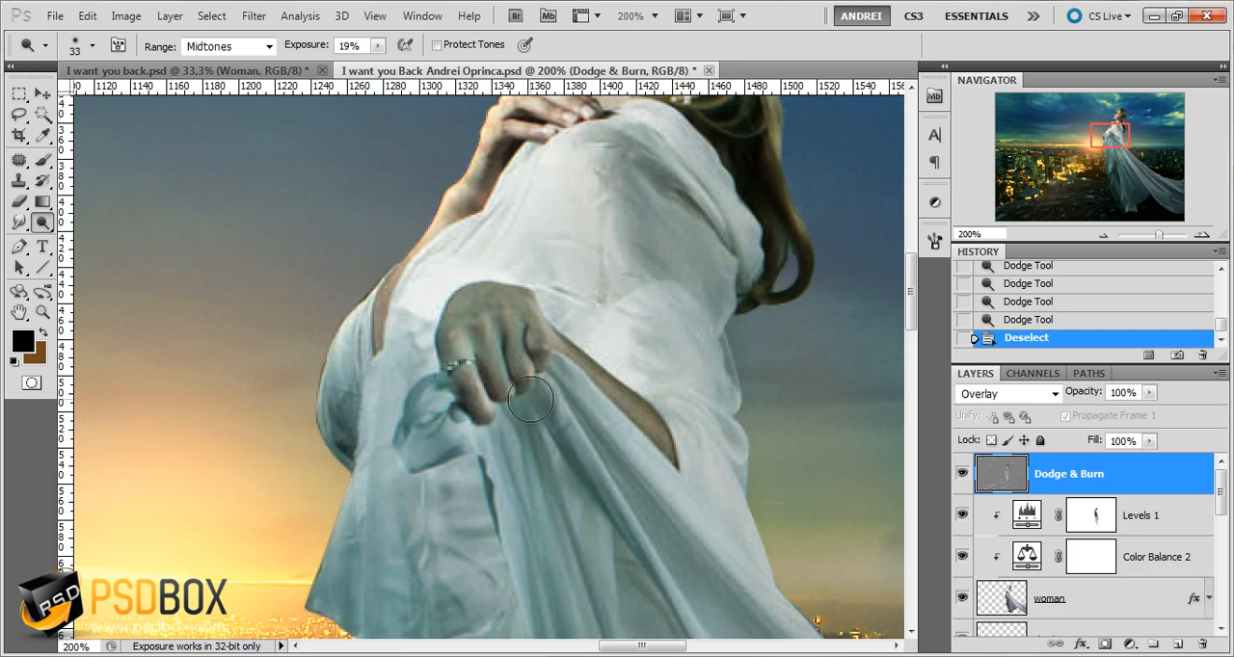
Dodge the dress folds that fall directly below the lowered hand
{"action": "mouse_move", "coordinate": [507, 441]}
{"action": "left_mouse_down"}
{"action": "mouse_move", "coordinate": [541, 406]}
{"action": "mouse_move", "coordinate": [585, 405]}
{"action": "left_mouse_up"}
{"action": "scroll", "coordinate": [541, 406], "scroll_direction": "down", "scroll_amount": 2}
{"action": "scroll", "coordinate": [550, 434], "scroll_direction": "up", "scroll_amount": 1}
{"action": "mouse_move", "coordinate": [547, 366]}
{"action": "left_mouse_down"}
{"action": "mouse_move", "coordinate": [595, 423]}
{"action": "mouse_move", "coordinate": [562, 377]}
{"action": "mouse_move", "coordinate": [609, 416]}
{"action": "left_mouse_up"}
Raise the Dodge exposure to 97% and strongly brighten the lowered hand and the knotted fabric beneath it
{"action": "scroll", "coordinate": [538, 412], "scroll_direction": "up", "scroll_amount": 1}
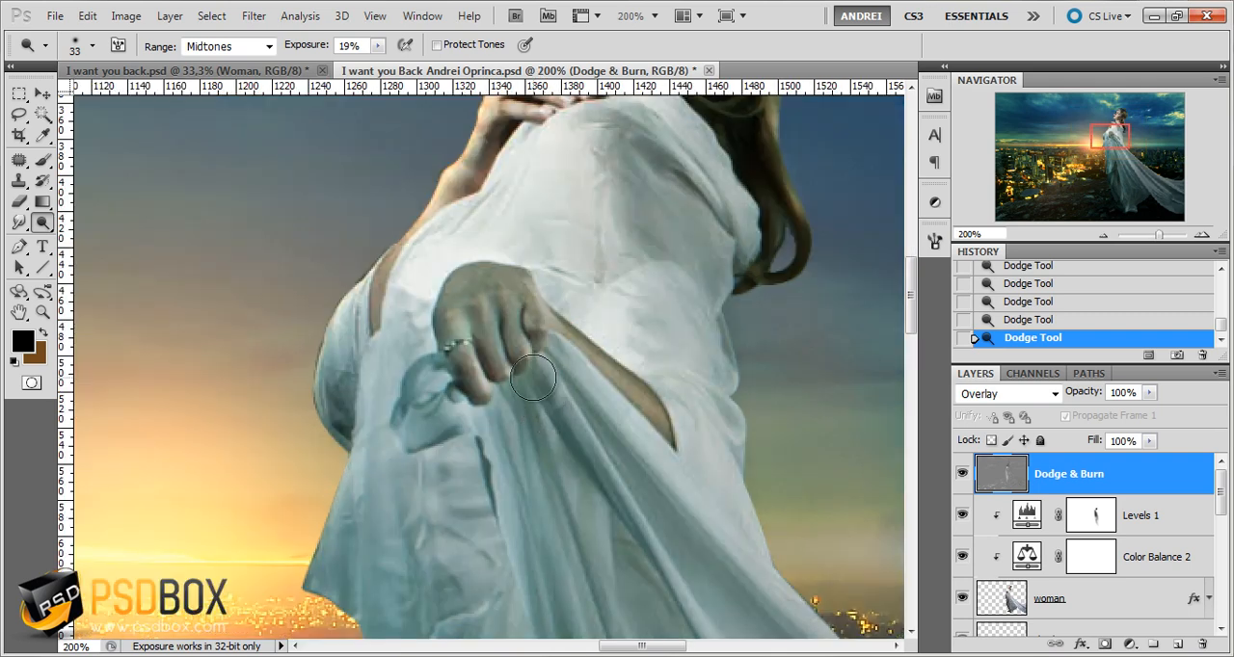
{"action": "mouse_move", "coordinate": [381, 48]}
{"action": "left_mouse_down"}
{"action": "mouse_move", "coordinate": [383, 62]}
{"action": "mouse_move", "coordinate": [453, 65]}
{"action": "left_mouse_up"}
{"action": "mouse_move", "coordinate": [472, 288]}
{"action": "left_mouse_down"}
{"action": "mouse_move", "coordinate": [512, 347]}
{"action": "mouse_move", "coordinate": [524, 303]}
{"action": "left_mouse_up"}
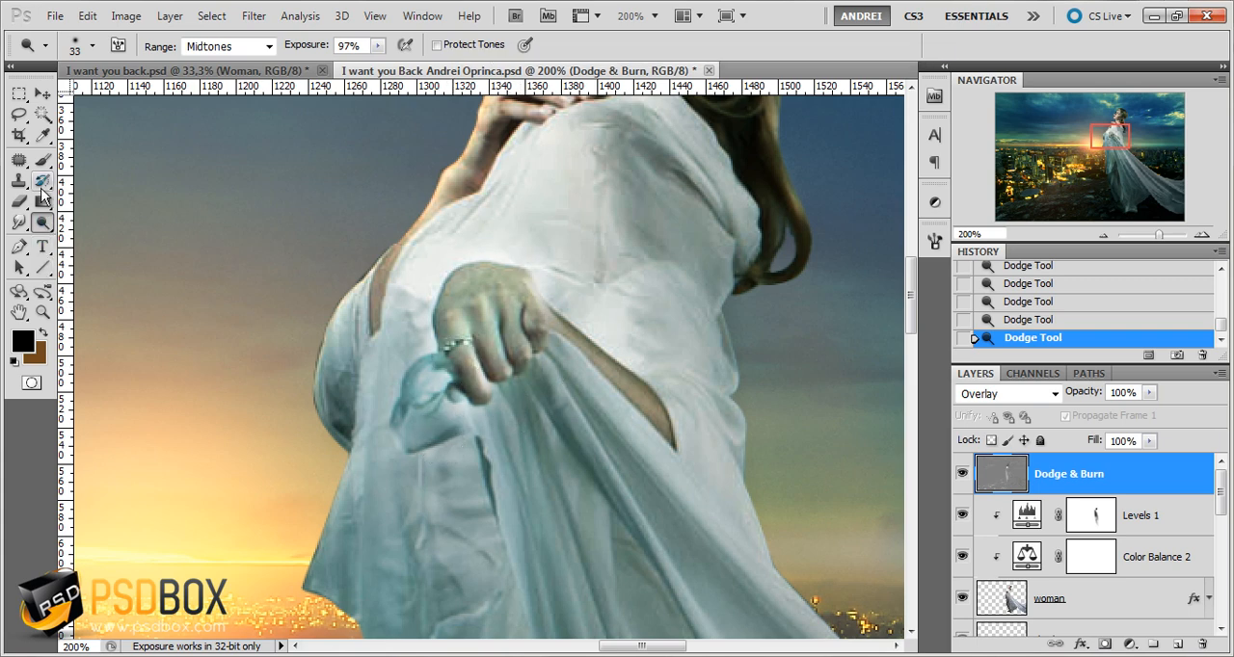
Switch to the Brush tool and set the foreground color to neutral gray with 50% brightness (808080)
{"action": "key", "text": "b"}
{"action": "left_click", "coordinate": [23, 342]}
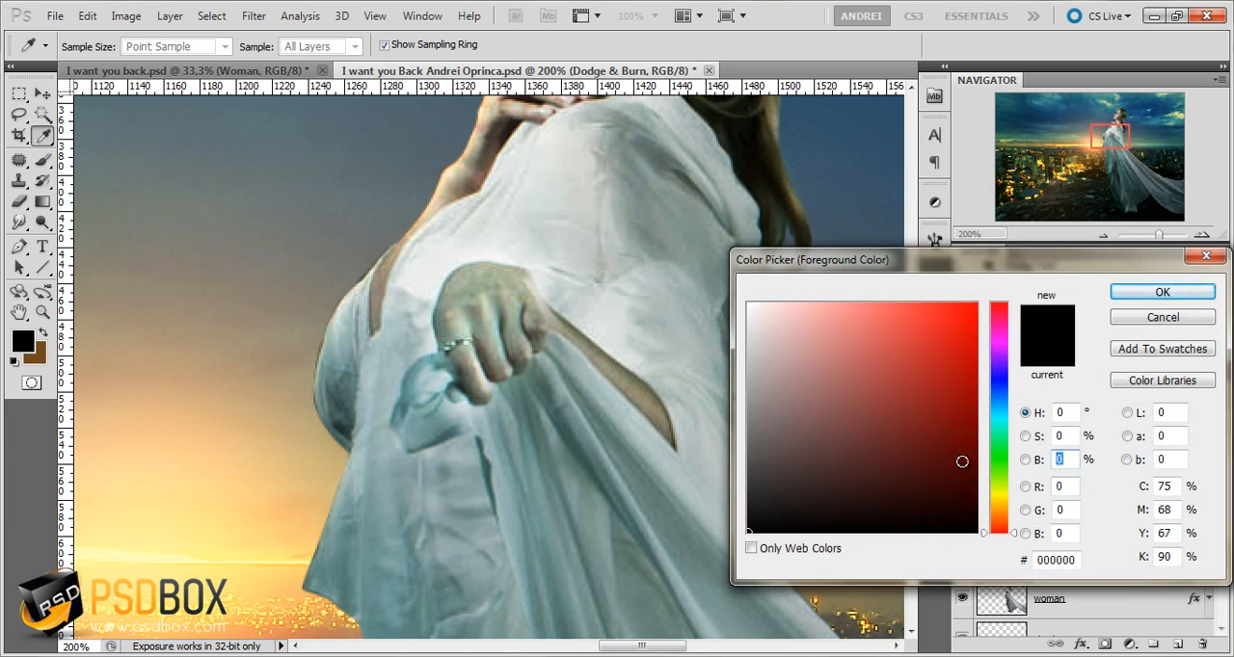
{"action": "type", "text": "50"}
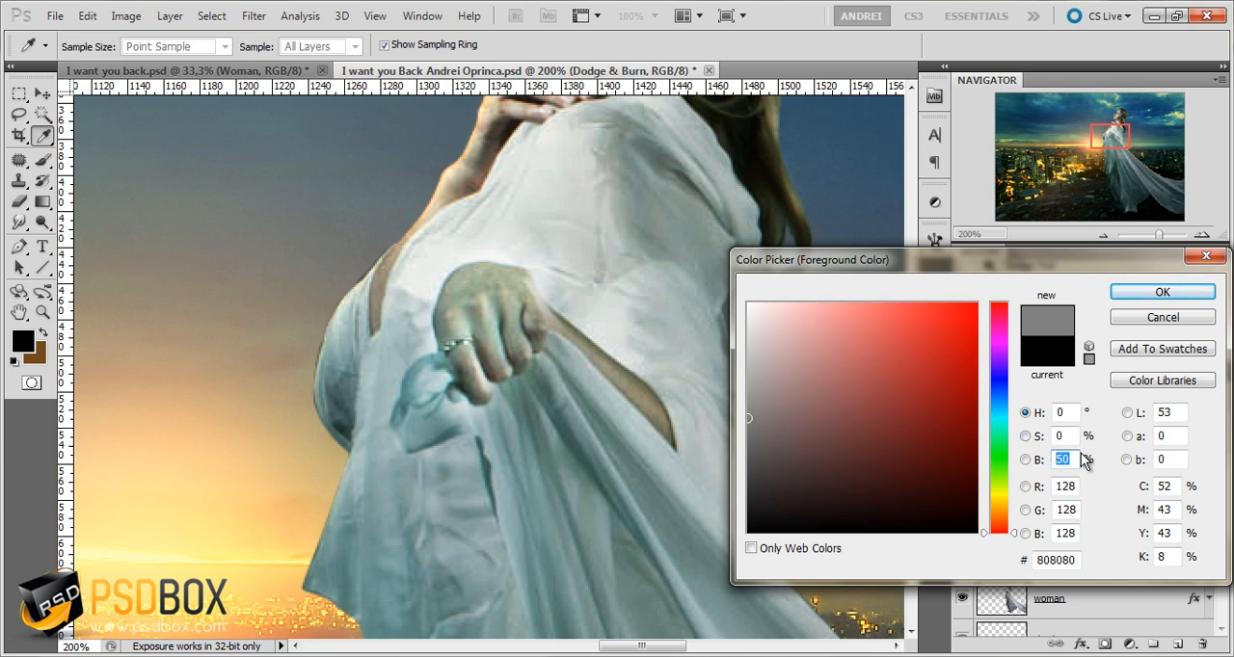
{"action": "left_click", "coordinate": [1141, 295]}
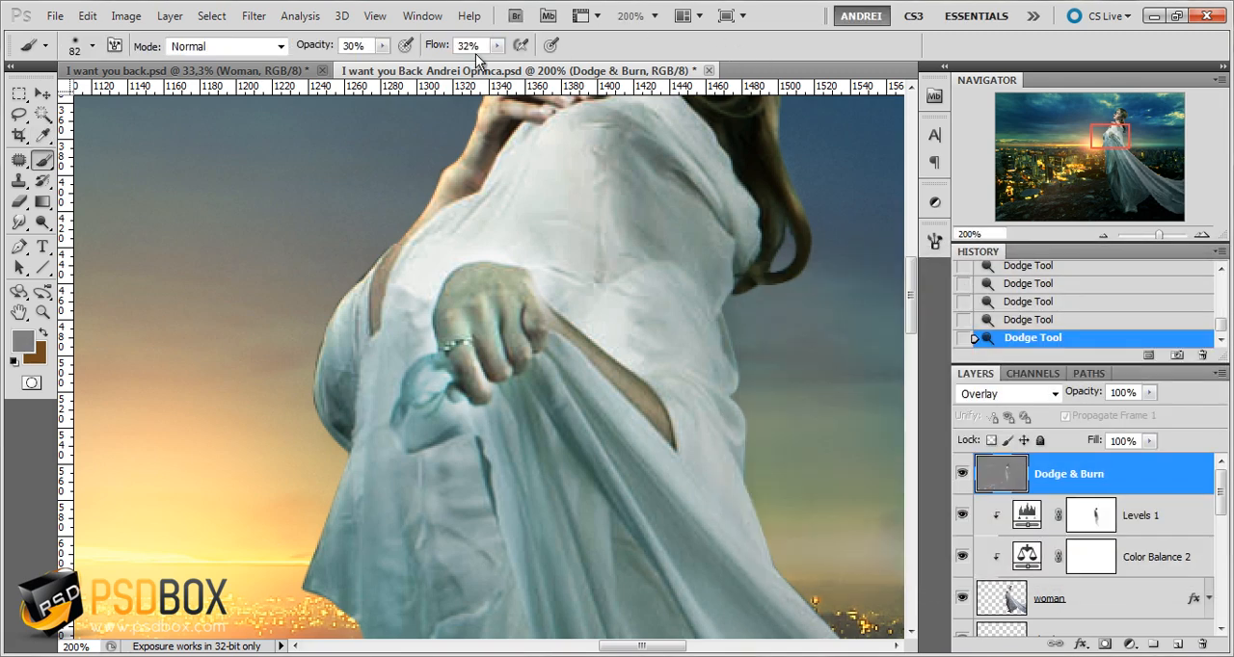
Paint gray over the dodged hand and knotted fabric with a 38 px brush at 100% opacity and 100% flow
{"action": "left_click_drag", "start_coordinate": [497, 45], "coordinate": [563, 66]}
{"action": "left_click", "coordinate": [383, 46]}
{"action": "left_click_drag", "start_coordinate": [382, 63], "coordinate": [473, 67]}
{"action": "right_click", "coordinate": [532, 299]}
{"action": "left_click", "coordinate": [582, 338]}
{"action": "mouse_move", "coordinate": [482, 298]}
{"action": "left_mouse_down"}
{"action": "mouse_move", "coordinate": [436, 356]}
{"action": "mouse_move", "coordinate": [505, 292]}
{"action": "mouse_move", "coordinate": [417, 387]}
{"action": "mouse_move", "coordinate": [506, 318]}
{"action": "mouse_move", "coordinate": [521, 356]}
{"action": "mouse_move", "coordinate": [427, 401]}
{"action": "mouse_move", "coordinate": [448, 310]}
{"action": "mouse_move", "coordinate": [414, 463]}
{"action": "mouse_move", "coordinate": [470, 368]}
{"action": "mouse_move", "coordinate": [516, 417]}
{"action": "left_mouse_up"}
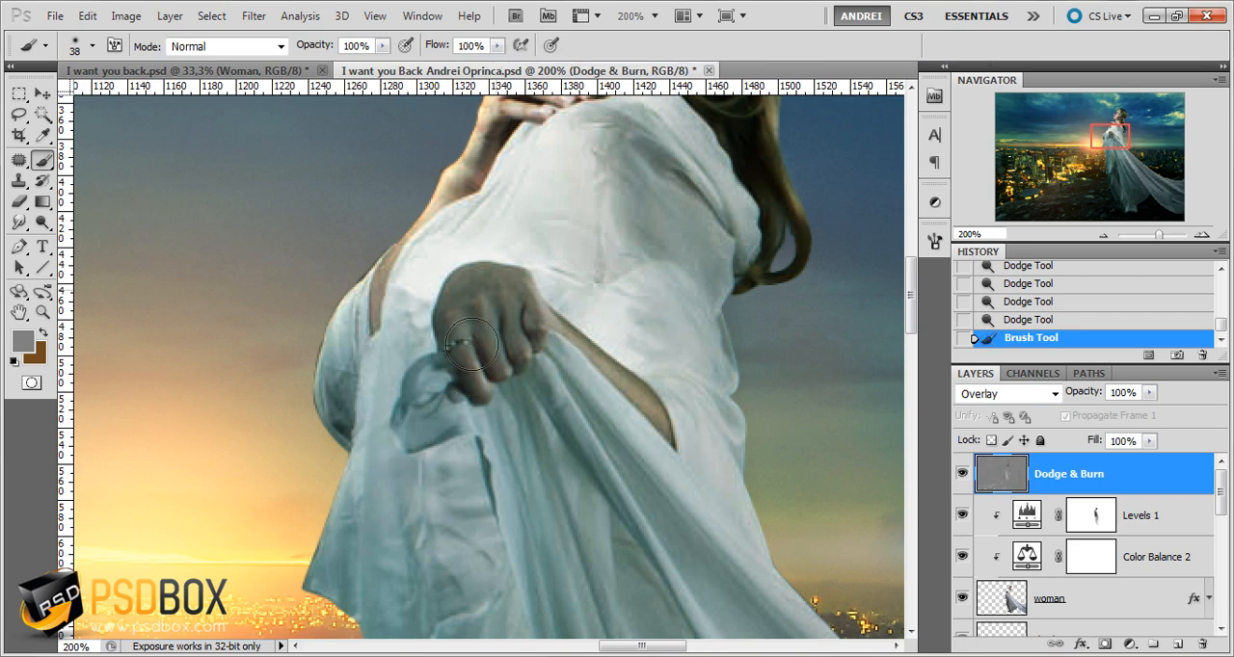
{"action": "left_click_drag", "start_coordinate": [501, 318], "coordinate": [419, 417]}
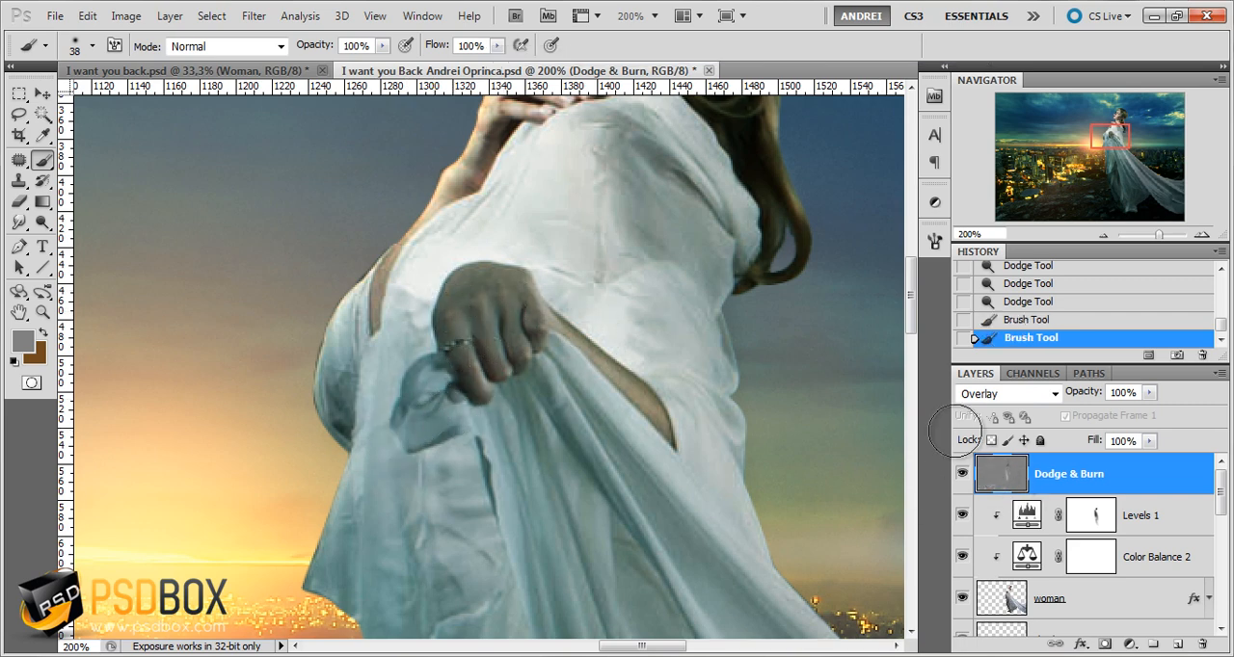
Lower the Dodge exposure to 23% and gently brighten the lowered hand and the bunched fabric around it
{"action": "left_click", "coordinate": [42, 223]}
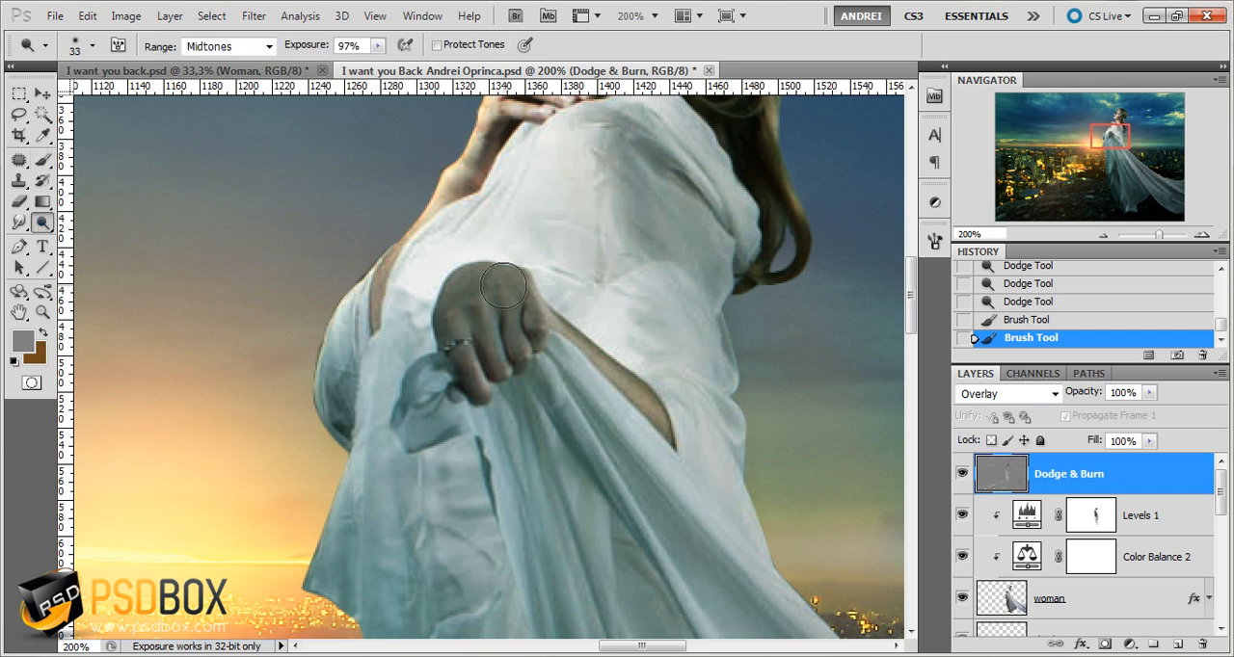
{"action": "mouse_move", "coordinate": [505, 287]}
{"action": "left_mouse_down"}
{"action": "mouse_move", "coordinate": [464, 375]}
{"action": "mouse_move", "coordinate": [452, 323]}
{"action": "mouse_move", "coordinate": [447, 352]}
{"action": "left_mouse_up"}
{"action": "key", "text": "ctrl+z"}
{"action": "left_click", "coordinate": [376, 47]}
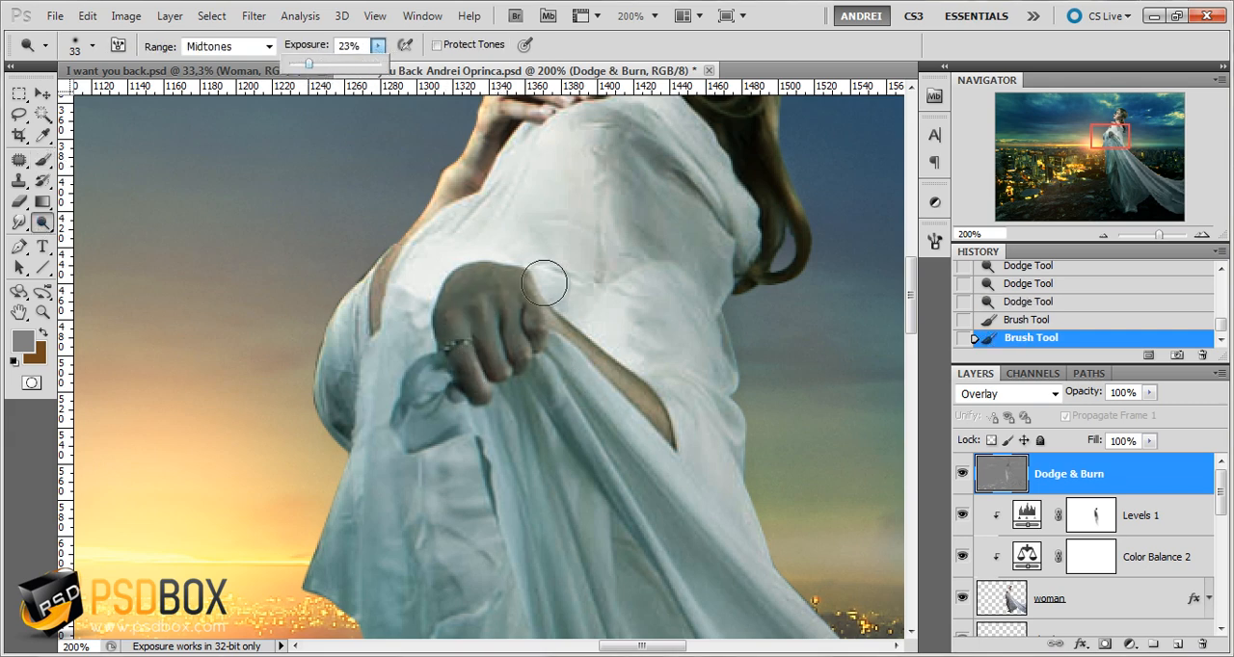
{"action": "mouse_move", "coordinate": [516, 268]}
{"action": "left_mouse_down"}
{"action": "mouse_move", "coordinate": [473, 281]}
{"action": "mouse_move", "coordinate": [447, 334]}
{"action": "left_mouse_up"}
{"action": "left_click_drag", "start_coordinate": [411, 427], "coordinate": [514, 380]}
{"action": "left_click_drag", "start_coordinate": [464, 337], "coordinate": [444, 292]}
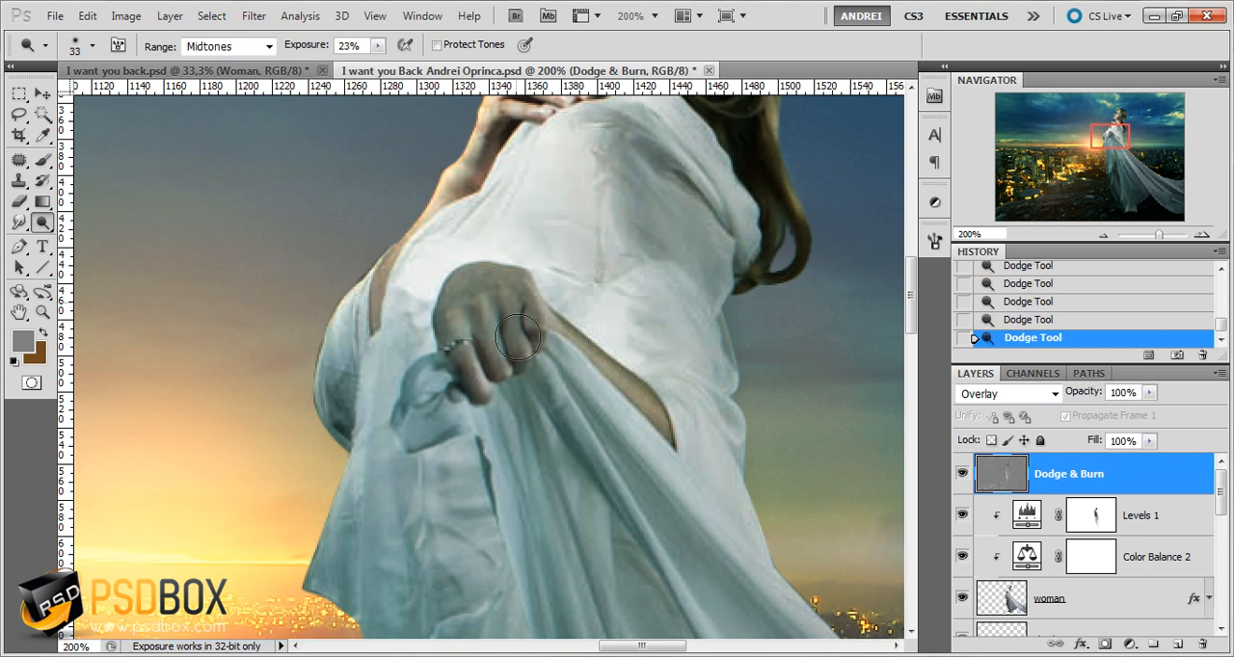
{"action": "left_click_drag", "start_coordinate": [521, 335], "coordinate": [536, 284]}
{"action": "left_click_drag", "start_coordinate": [473, 457], "coordinate": [427, 464]}
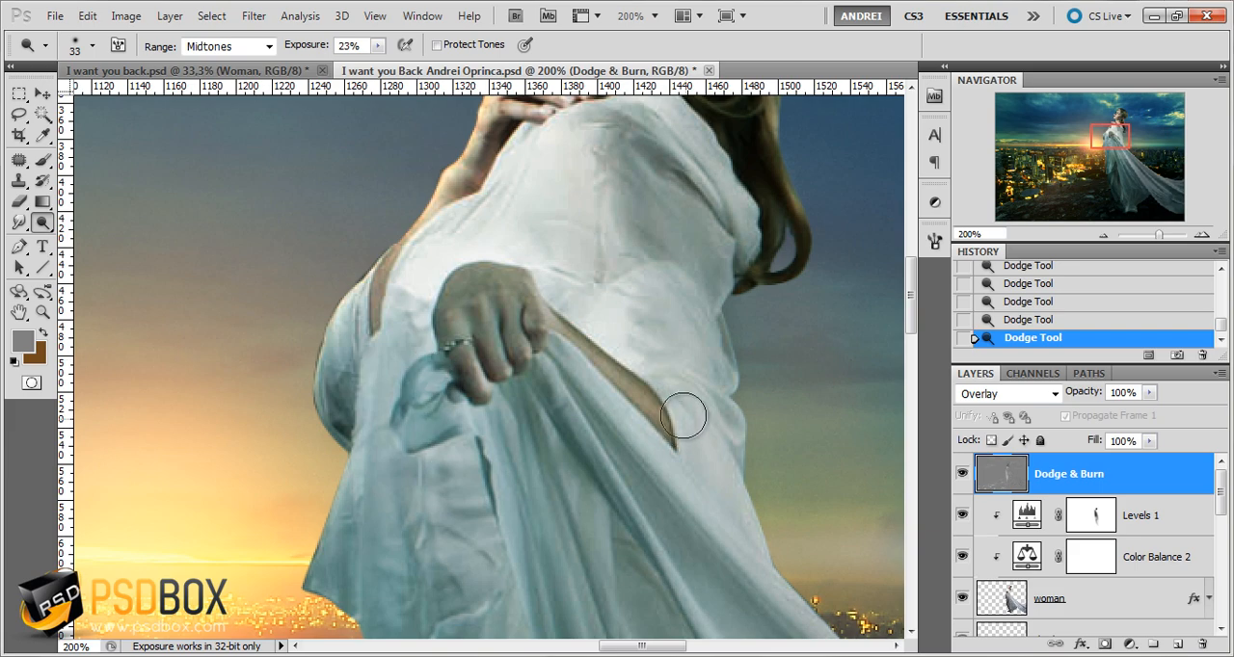
Examine the dodged hand and dress both up close and within the whole composition
{"action": "scroll", "coordinate": [591, 450], "scroll_direction": "down", "scroll_amount": 2}
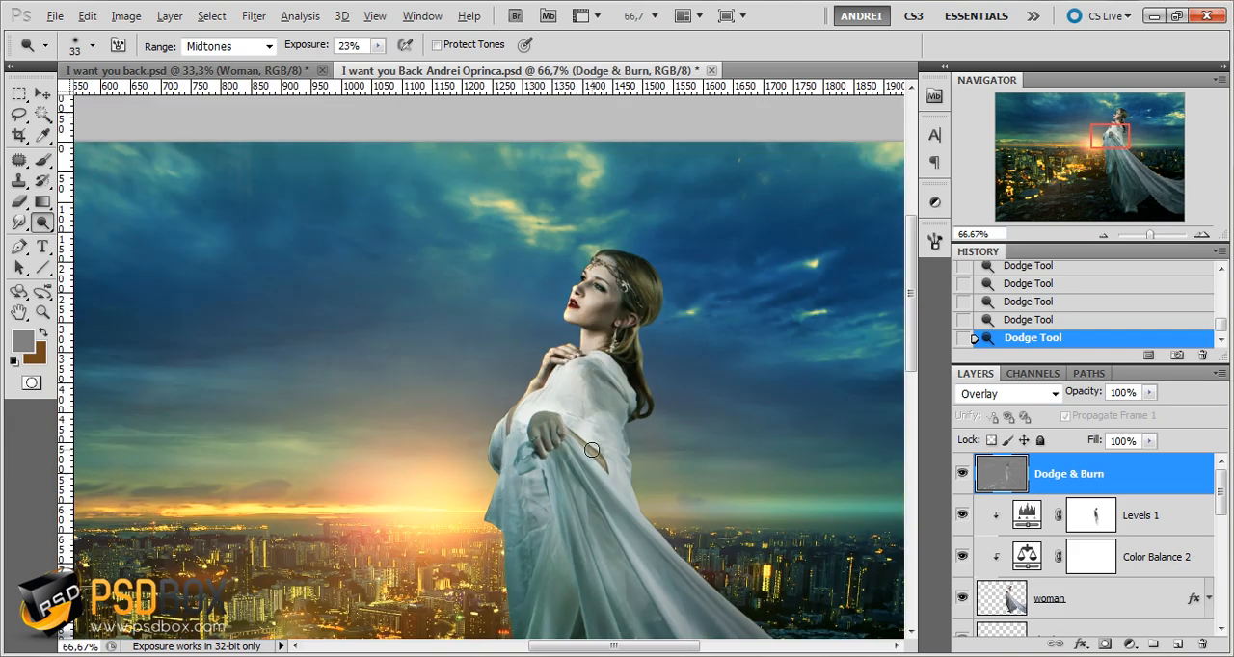
{"action": "scroll", "coordinate": [591, 450], "scroll_direction": "up", "scroll_amount": 2}
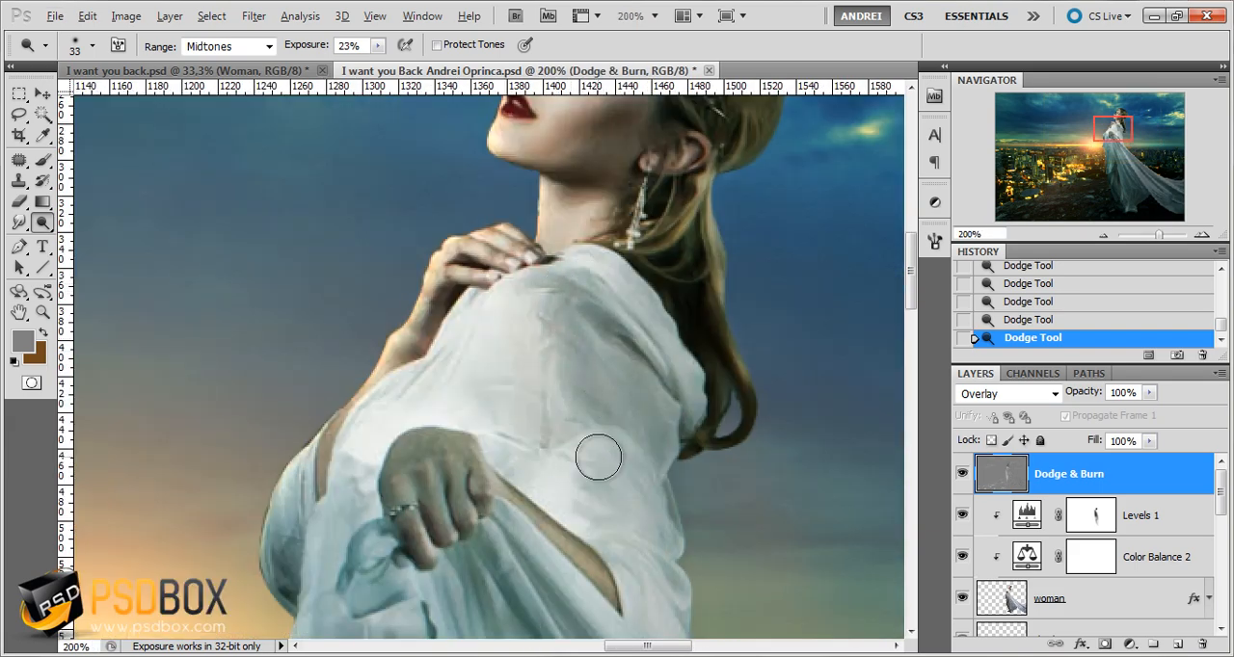
{"action": "scroll", "coordinate": [623, 420], "scroll_direction": "down", "scroll_amount": 1}
{"action": "scroll", "coordinate": [614, 384], "scroll_direction": "down", "scroll_amount": 3}
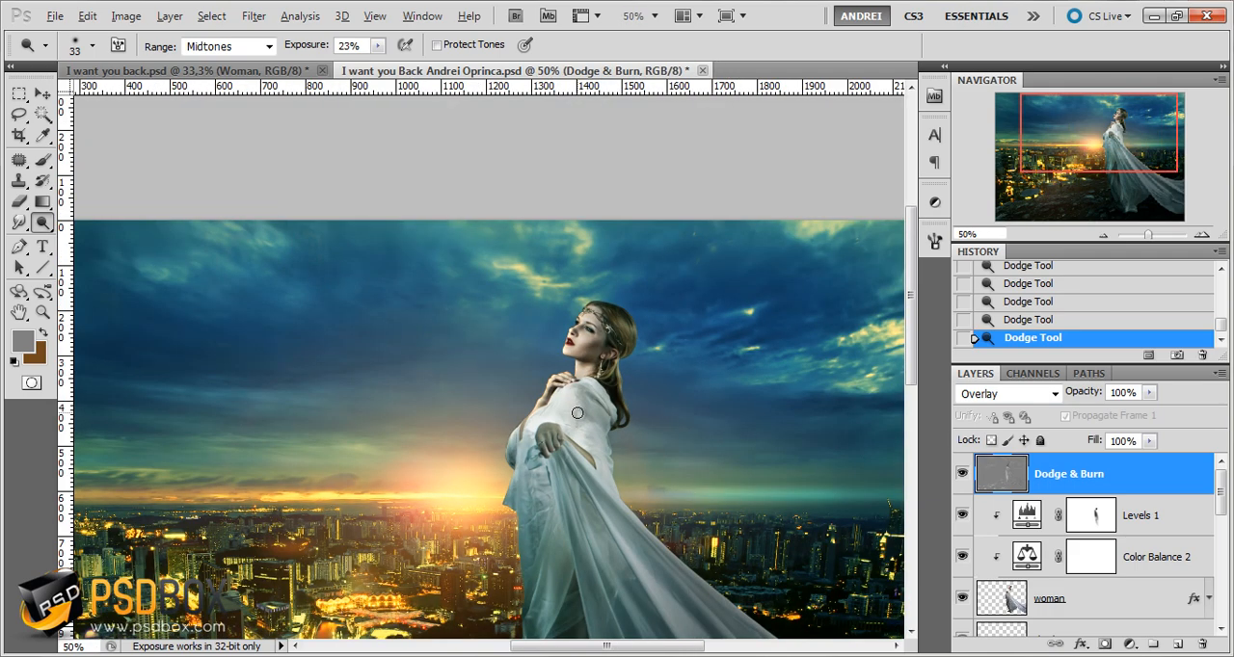
{"action": "scroll", "coordinate": [640, 345], "scroll_direction": "up", "scroll_amount": 1}
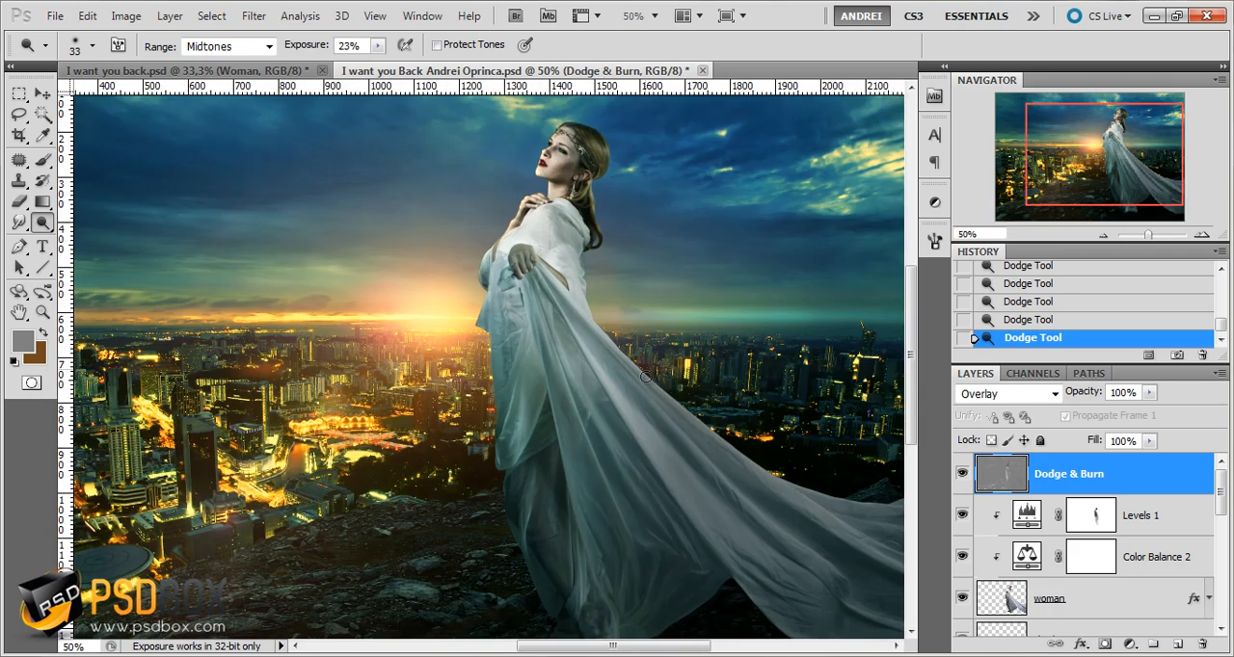
Reduce the Dodge brush to 11 px and brighten the edges of the long folds down the dress's train
{"action": "scroll", "coordinate": [743, 512], "scroll_direction": "up", "scroll_amount": 1}
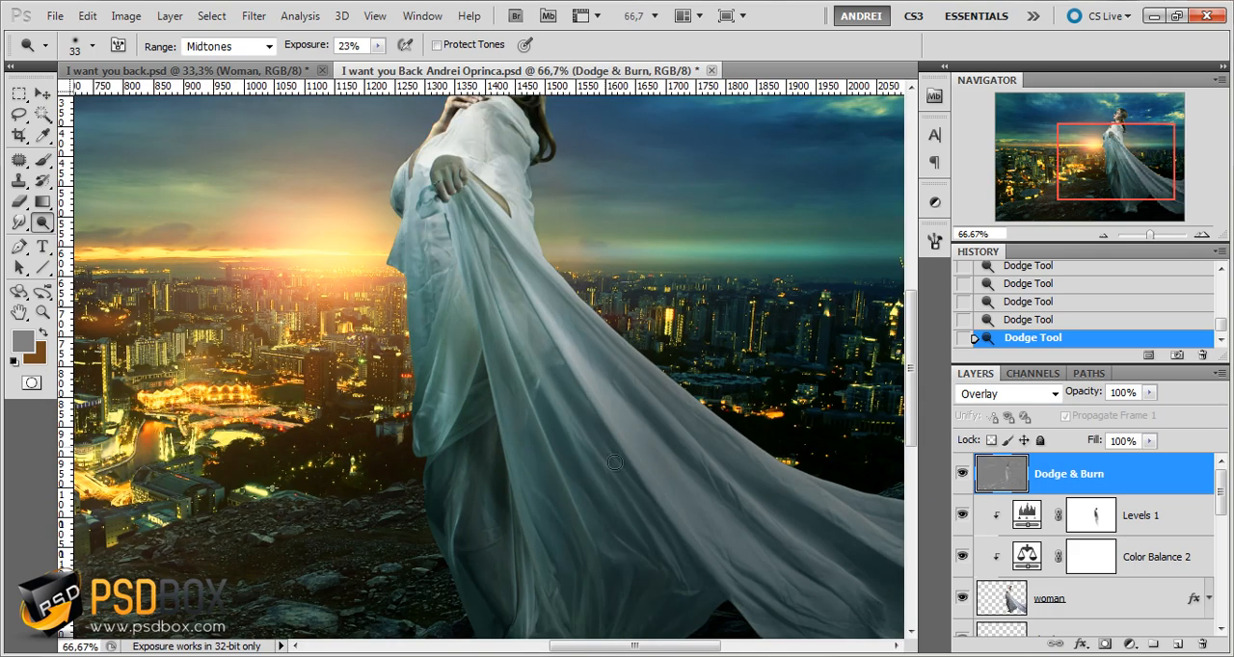
{"action": "scroll", "coordinate": [660, 480], "scroll_direction": "up", "scroll_amount": 1}
{"action": "scroll", "coordinate": [637, 425], "scroll_direction": "up", "scroll_amount": 1}
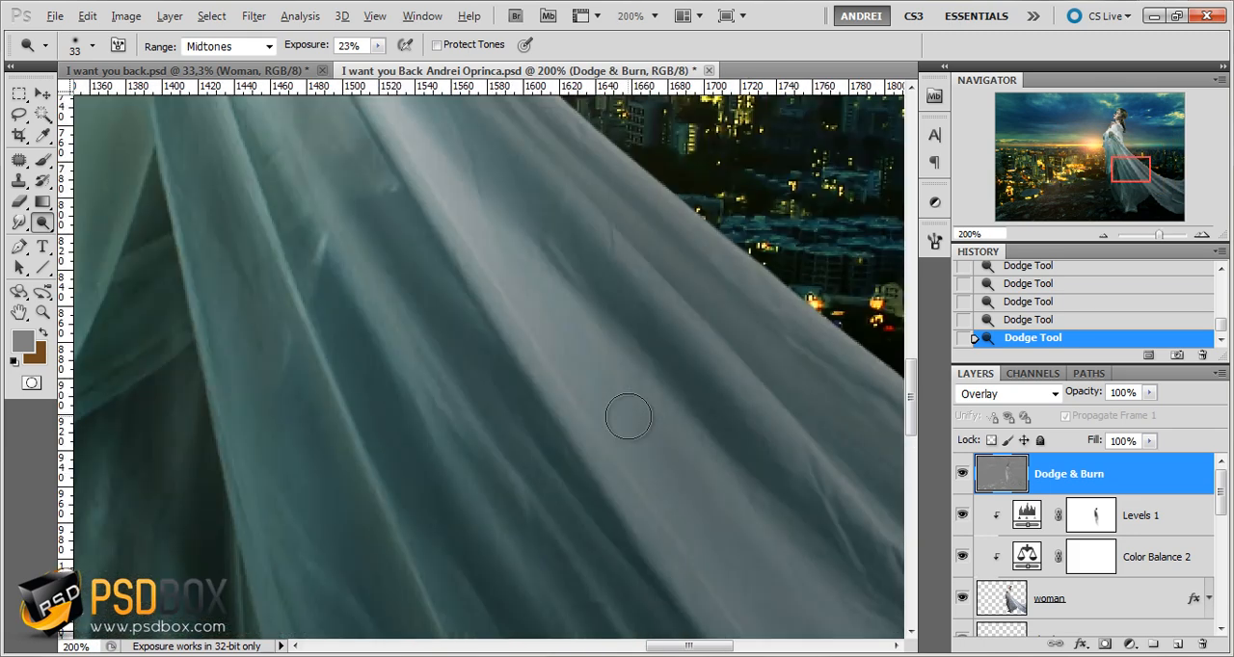
{"action": "right_click", "coordinate": [628, 412]}
{"action": "left_click_drag", "start_coordinate": [690, 421], "coordinate": [672, 421]}
{"action": "key", "text": "Return"}
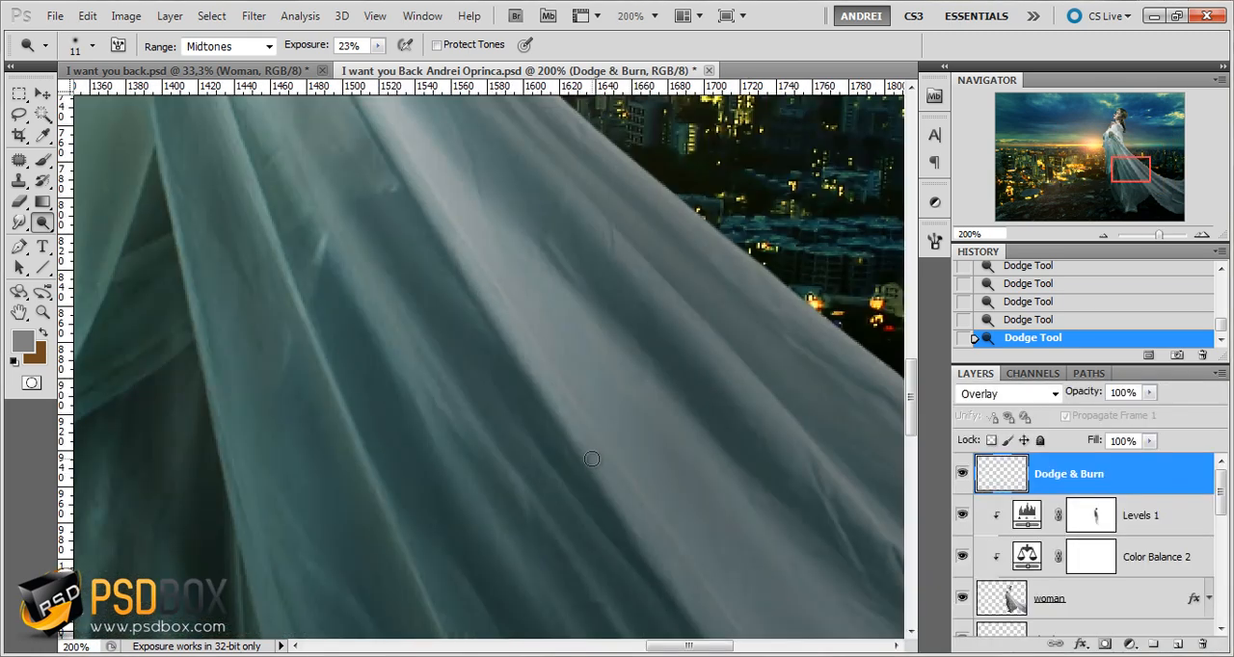
{"action": "left_click_drag", "start_coordinate": [626, 476], "coordinate": [565, 371]}
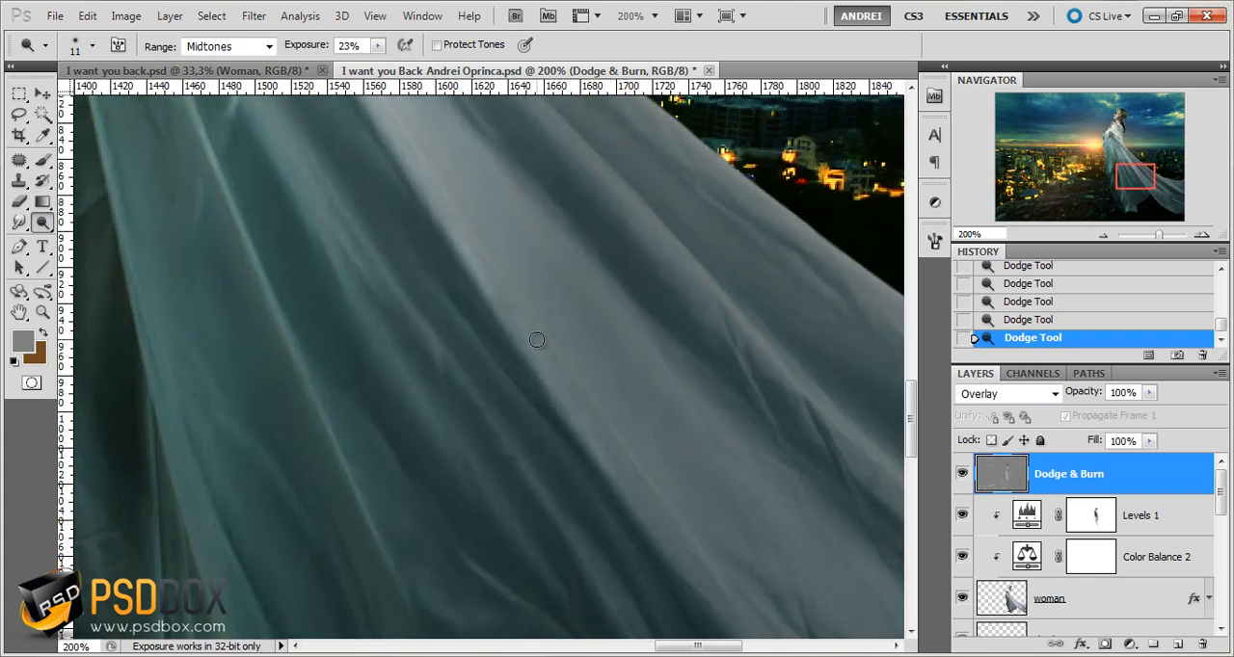
{"action": "mouse_move", "coordinate": [663, 563]}
{"action": "left_mouse_down"}
{"action": "mouse_move", "coordinate": [606, 352]}
{"action": "mouse_move", "coordinate": [588, 333]}
{"action": "left_mouse_up"}
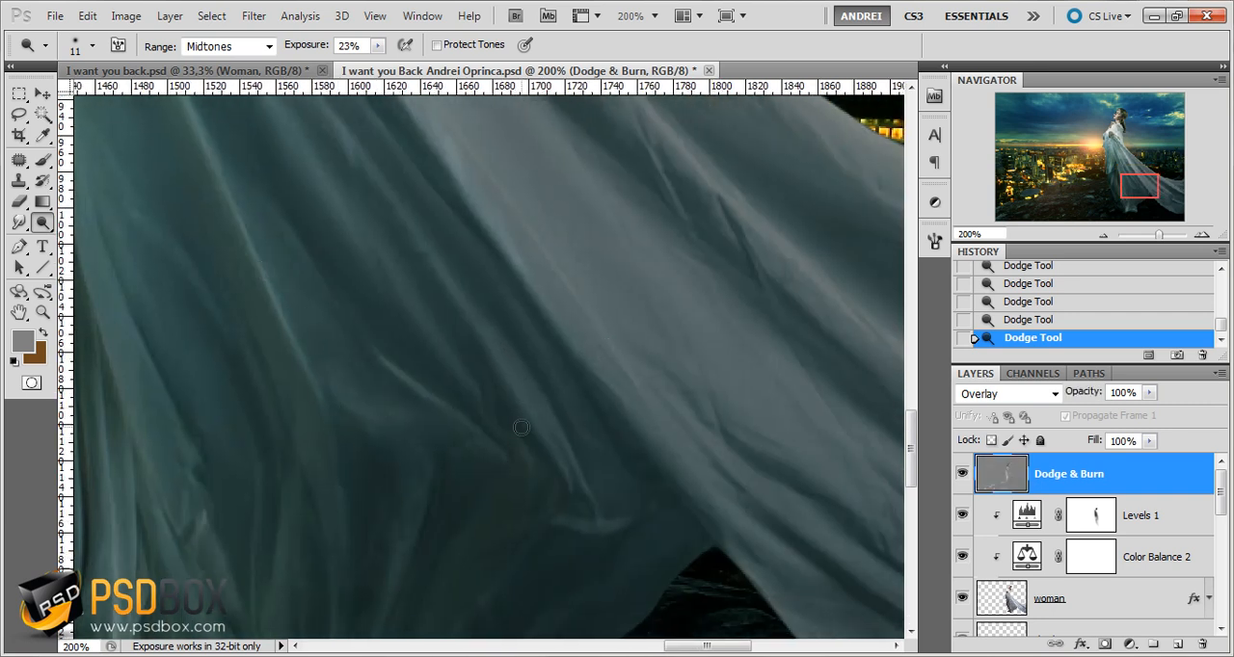
Dodge more fold highlights across the upper train and the drape hanging beside it
{"action": "key", "text": "ctrl+minus"}
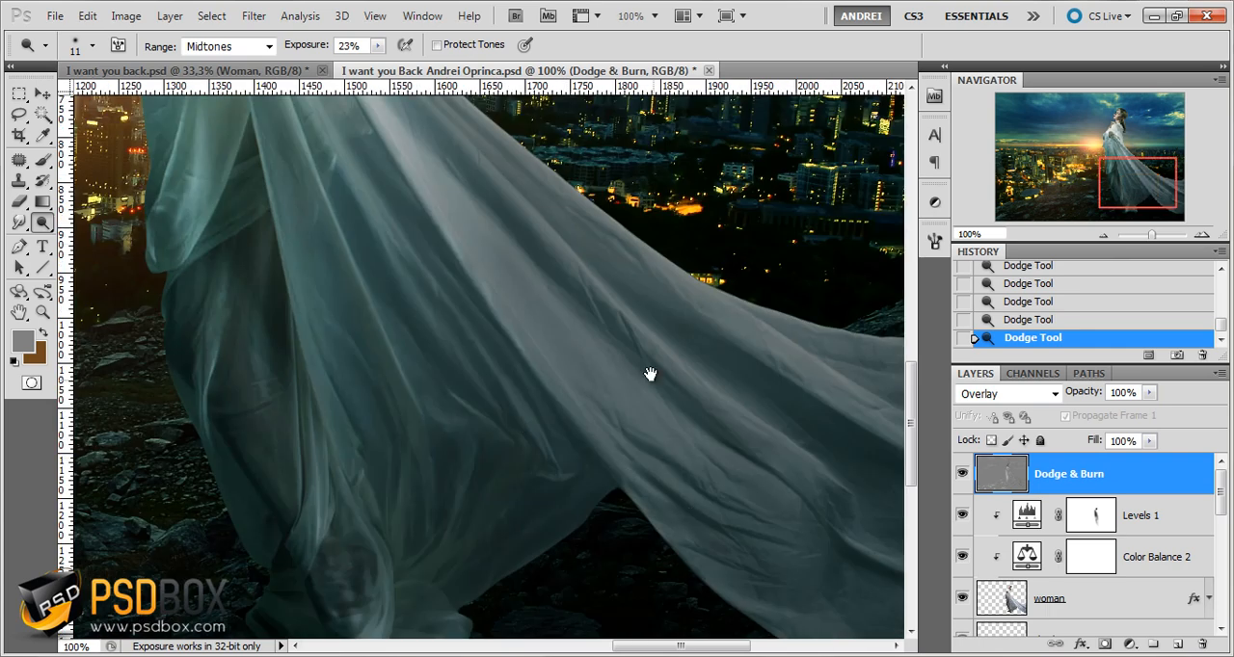
{"action": "left_click_drag", "start_coordinate": [649, 374], "coordinate": [655, 413]}
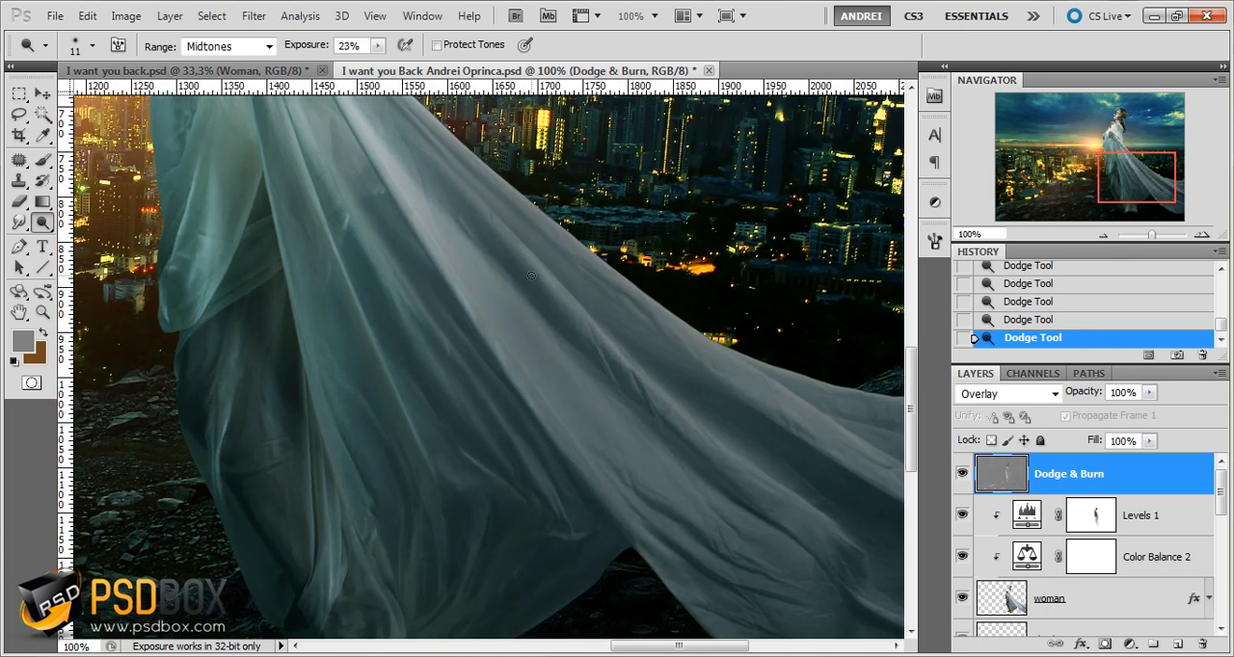
{"action": "left_click_drag", "start_coordinate": [574, 293], "coordinate": [665, 396]}
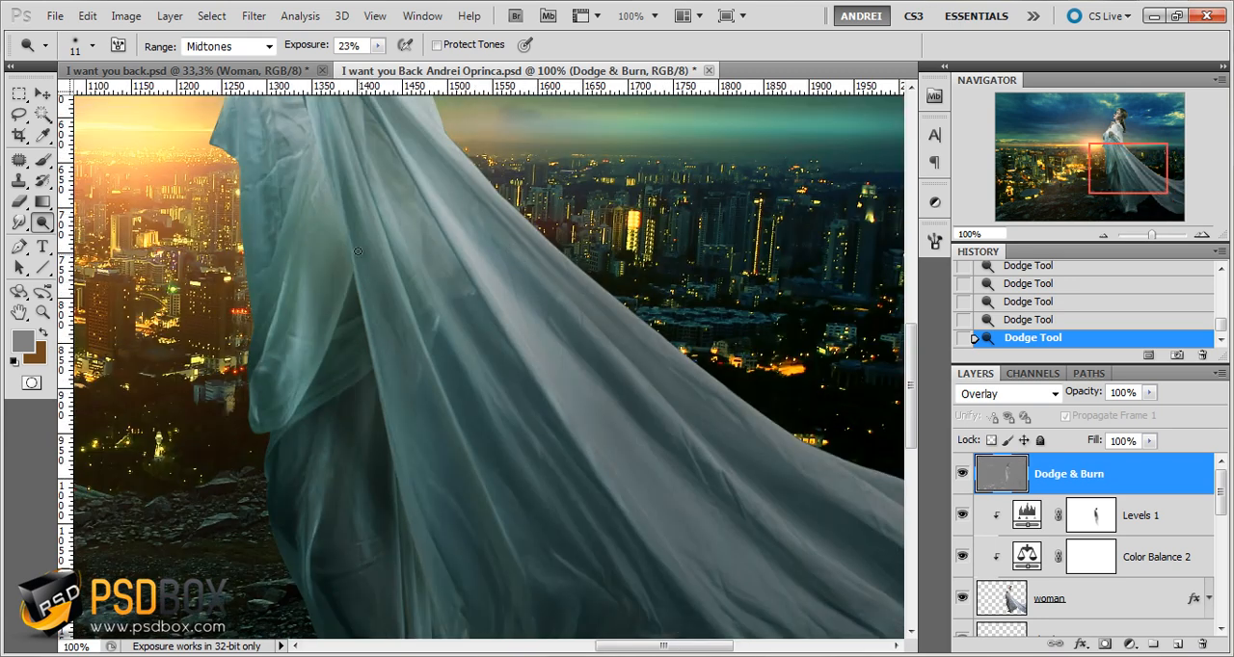
{"action": "scroll", "coordinate": [411, 408], "scroll_direction": "down", "scroll_amount": 2}
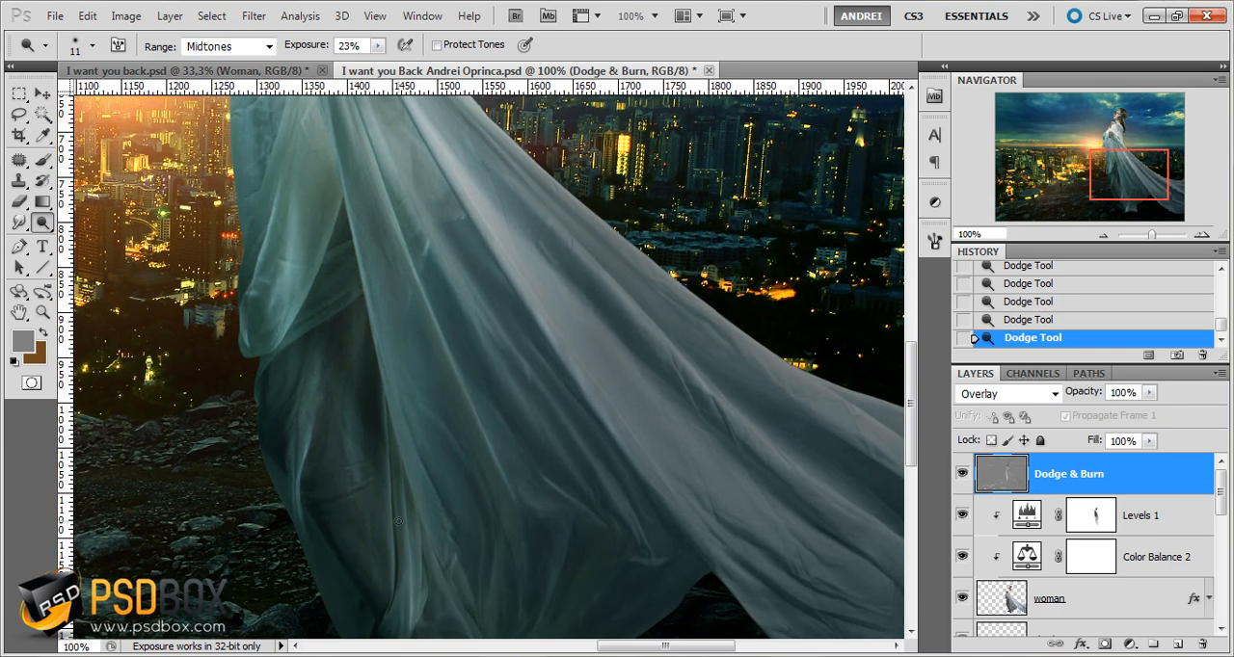
Examine the dodged dress folds up close and the woman within the whole composition
{"action": "left_click_drag", "start_coordinate": [489, 510], "coordinate": [457, 434]}
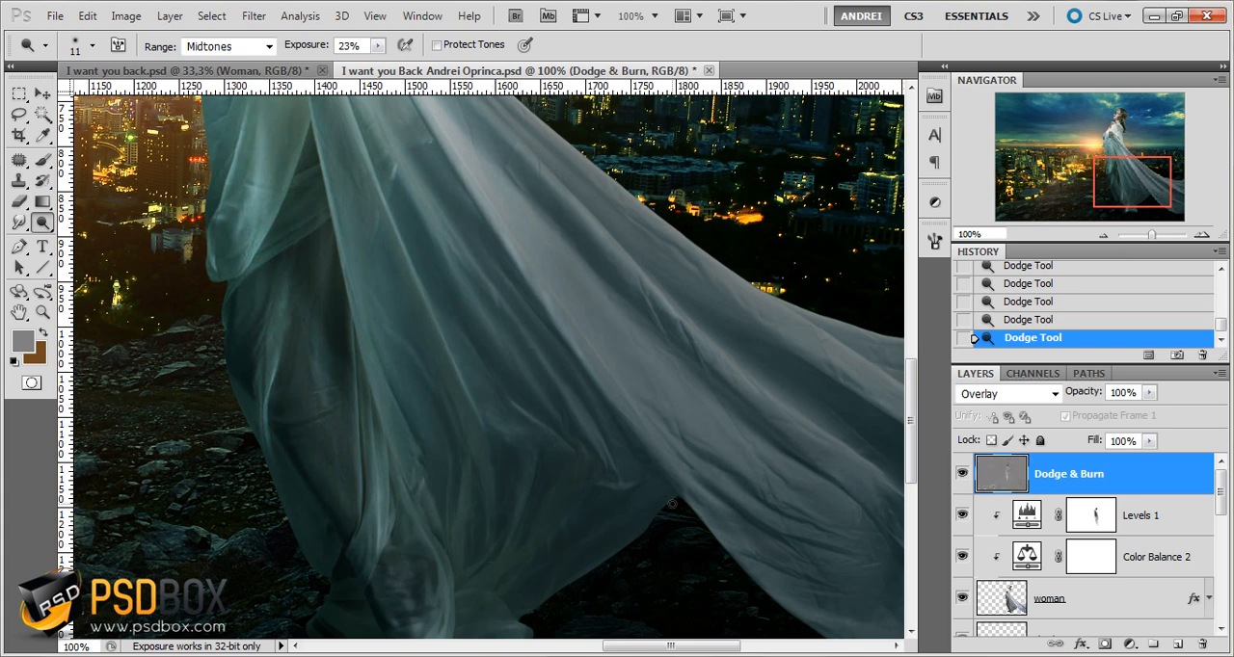
{"action": "scroll", "coordinate": [782, 511], "scroll_direction": "down", "scroll_amount": 1}
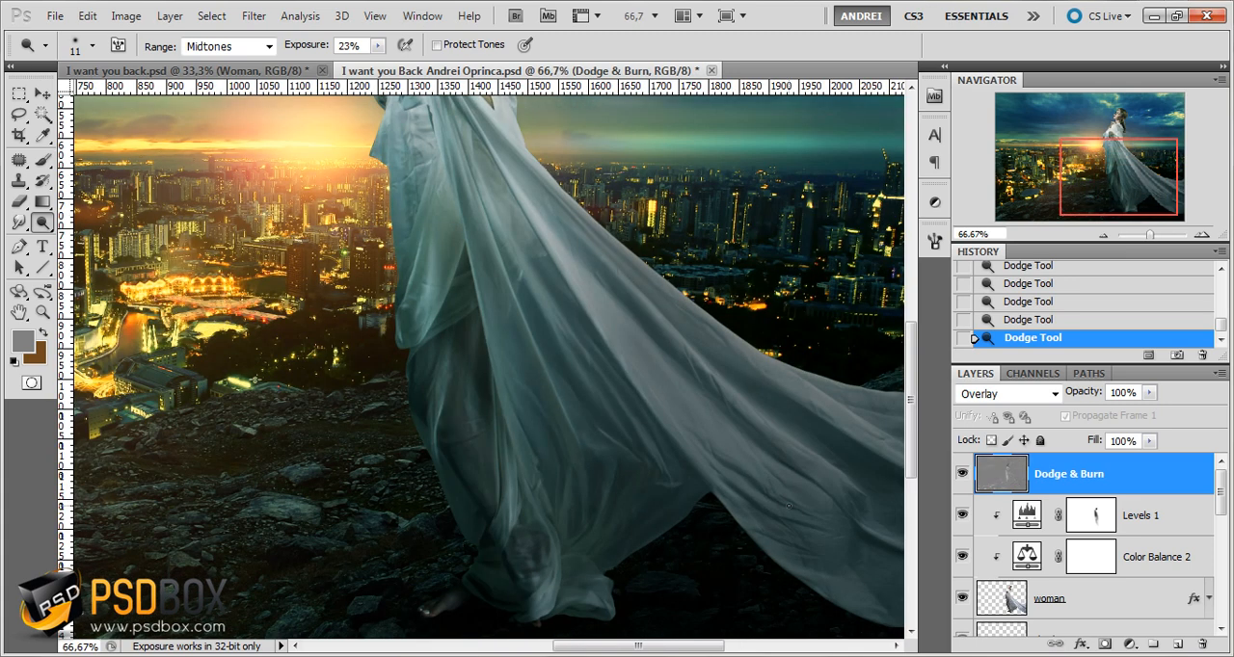
{"action": "scroll", "coordinate": [719, 391], "scroll_direction": "down", "scroll_amount": 1}
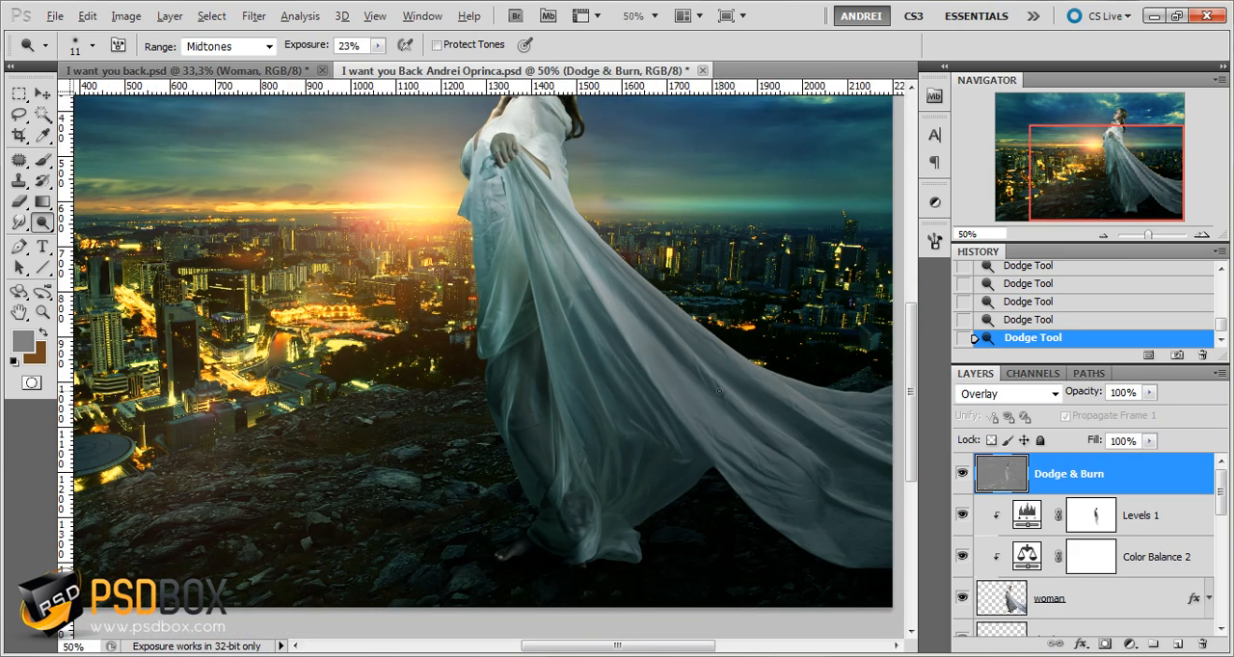
{"action": "left_click_drag", "start_coordinate": [654, 337], "coordinate": [645, 396]}
{"action": "scroll", "coordinate": [607, 360], "scroll_direction": "up", "scroll_amount": 1}
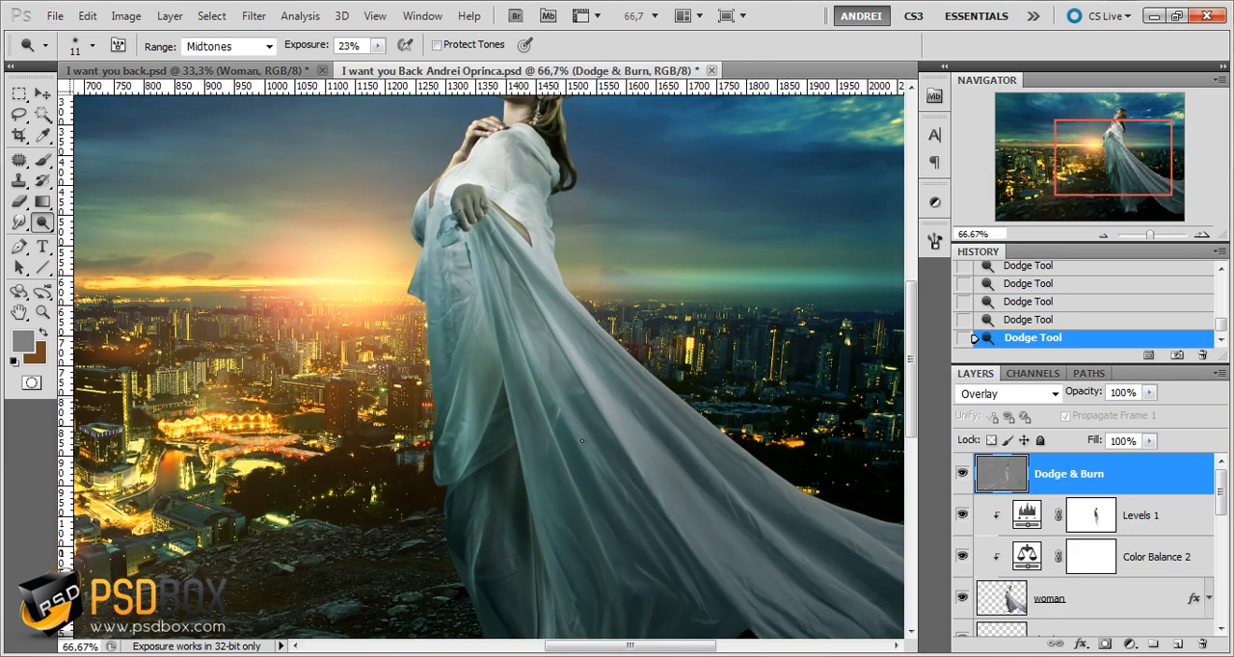
{"action": "scroll", "coordinate": [602, 428], "scroll_direction": "down", "scroll_amount": 2}
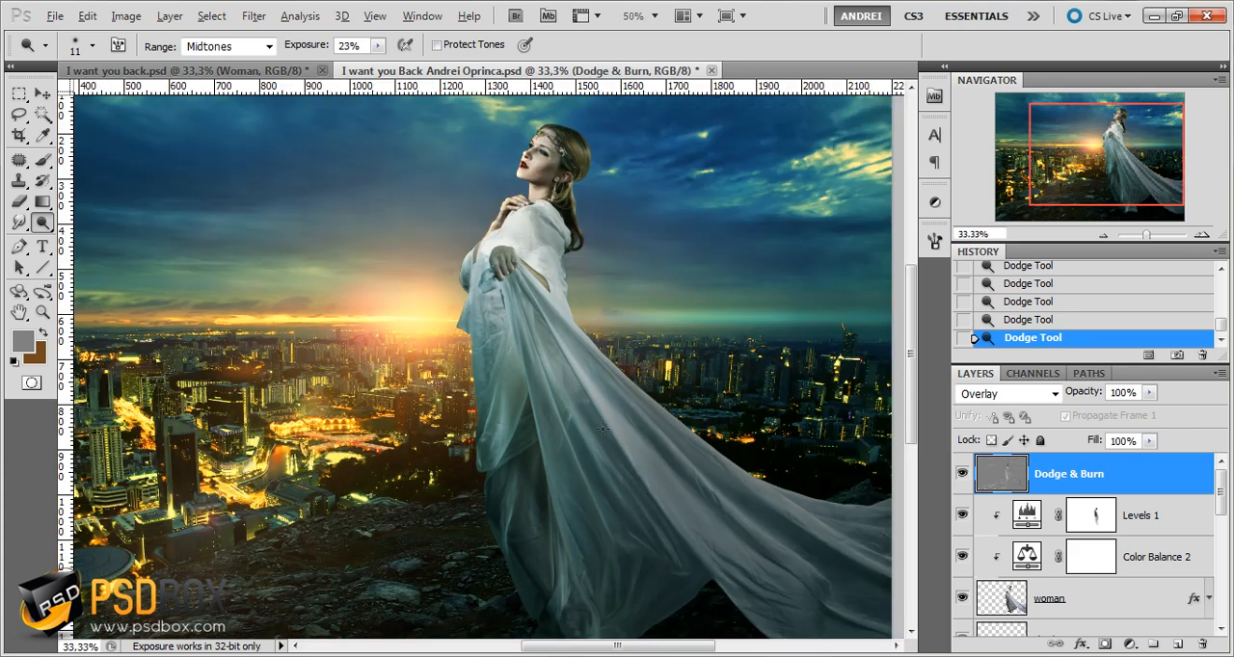
{"action": "scroll", "coordinate": [500, 239], "scroll_direction": "up", "scroll_amount": 2}
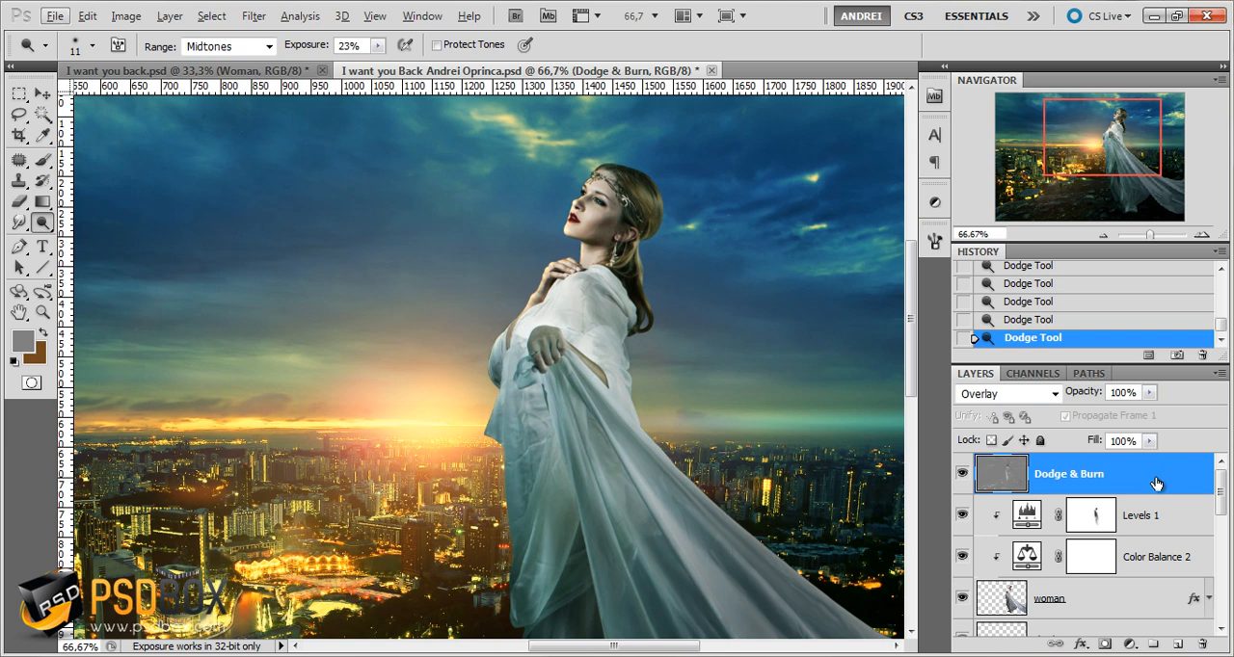
Place a visible copy of the Dodge & Burn layer directly beneath the original and group the two layers
{"action": "left_click_drag", "start_coordinate": [1160, 470], "coordinate": [1162, 489]}
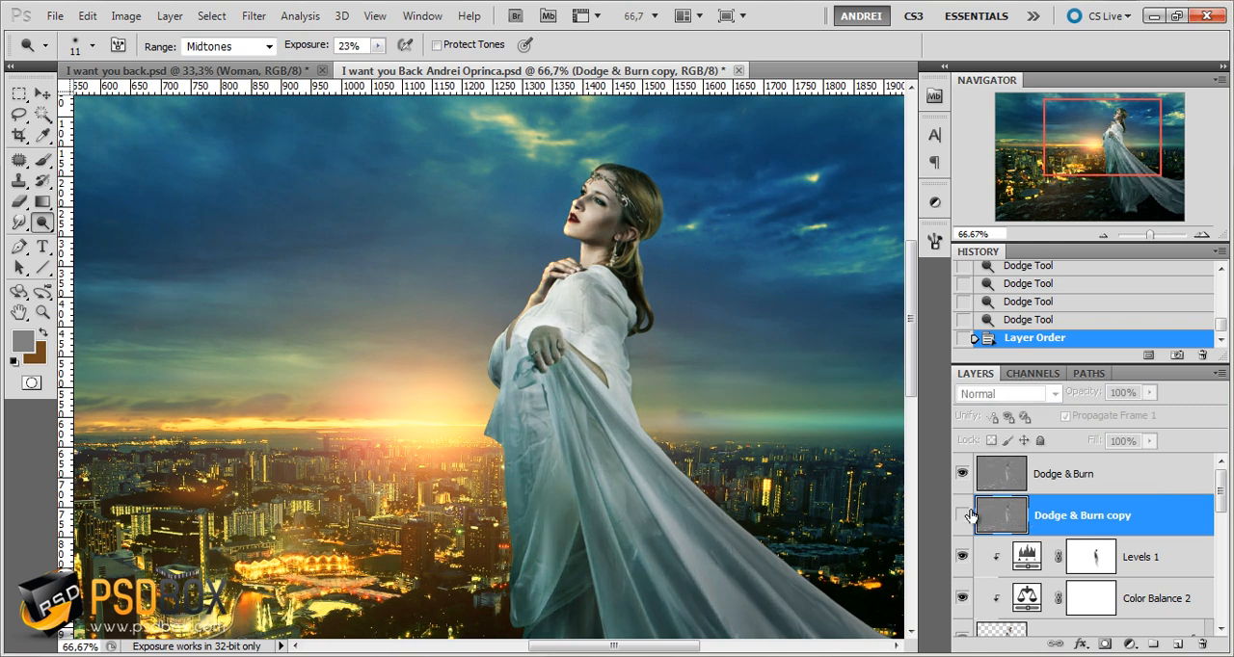
{"action": "left_click", "coordinate": [967, 515]}
{"action": "left_click", "coordinate": [1124, 474], "text": "shift"}
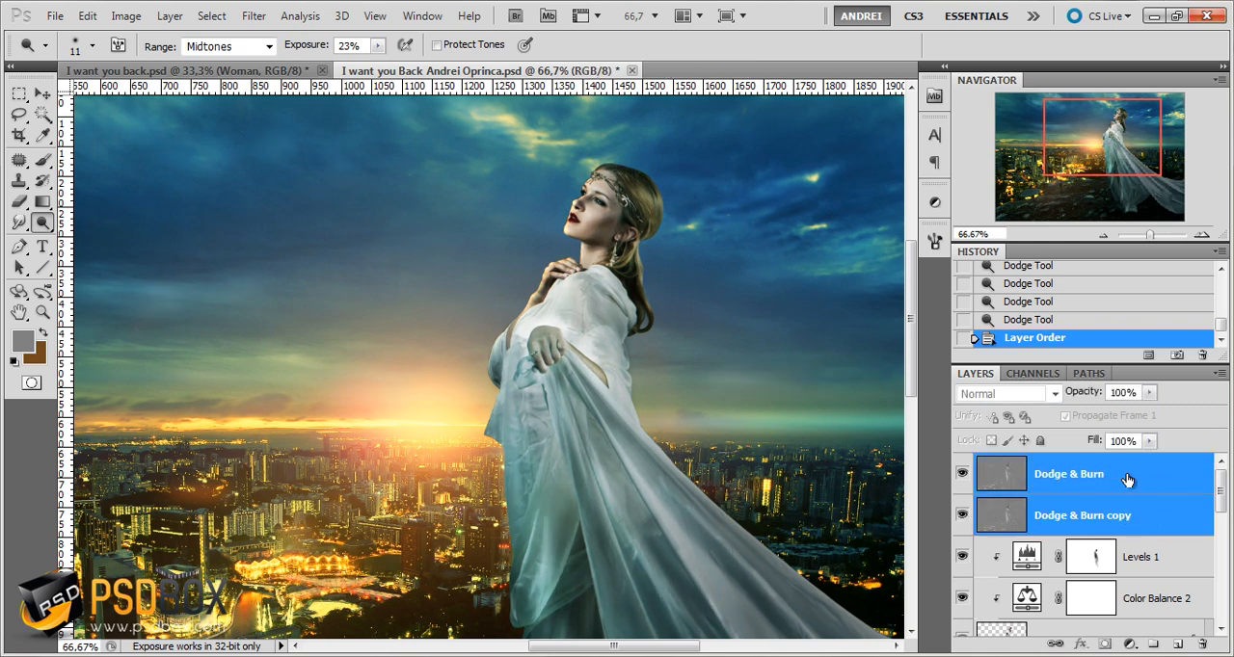
{"action": "key", "text": "ctrl+g"}
{"action": "scroll", "coordinate": [559, 376], "scroll_direction": "down", "scroll_amount": 2}
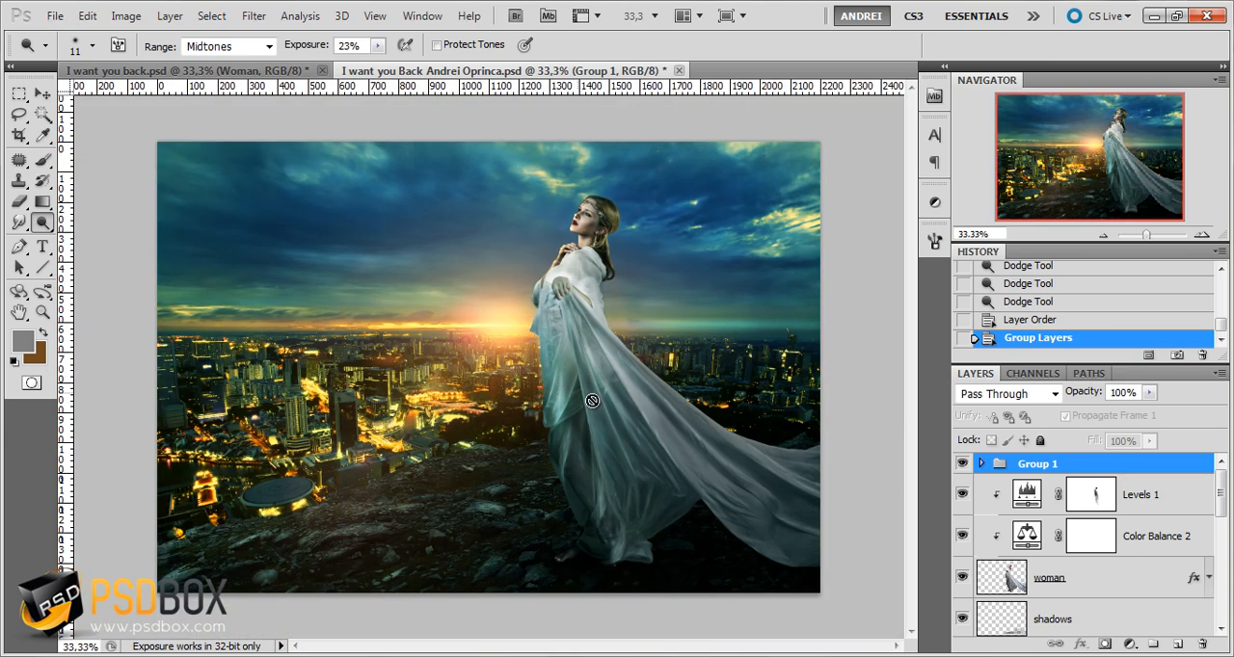
Compare the image with and without the grouped dodge-and-burn layers
{"action": "left_click", "coordinate": [959, 469]}
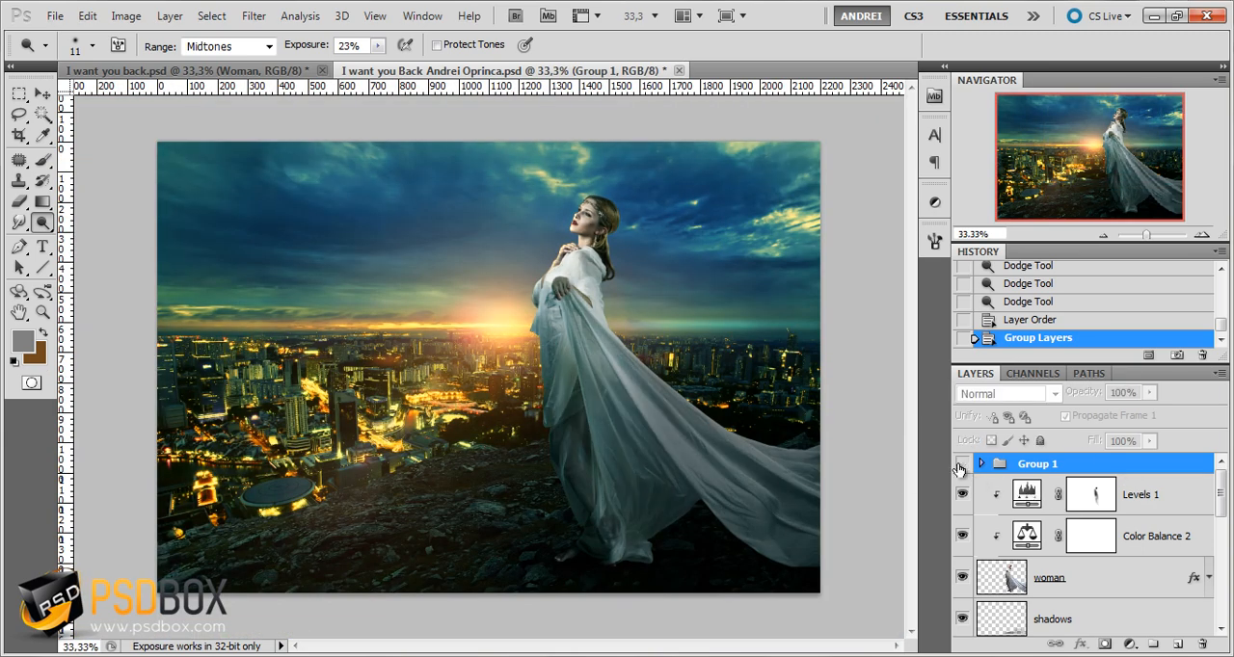
{"action": "left_click", "coordinate": [960, 468]}
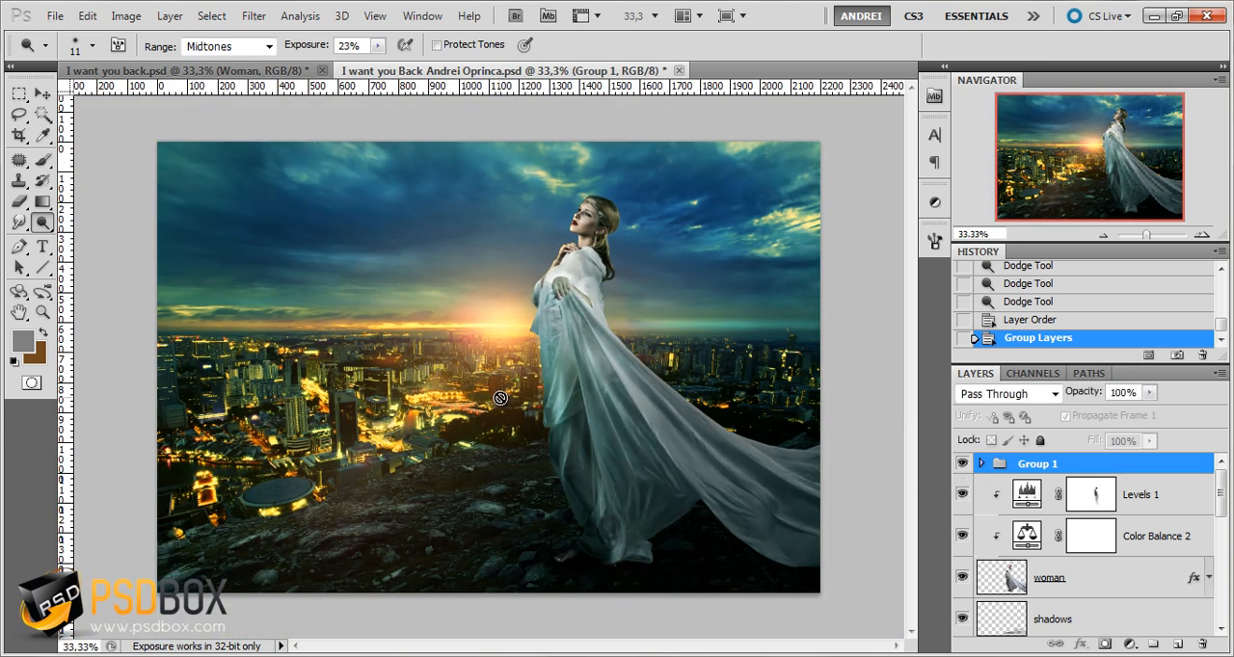
{"action": "left_click", "coordinate": [960, 467]}
Slightly lower the opacity of the original Dodge & Burn layer inside Group 1
{"action": "left_click", "coordinate": [980, 465]}
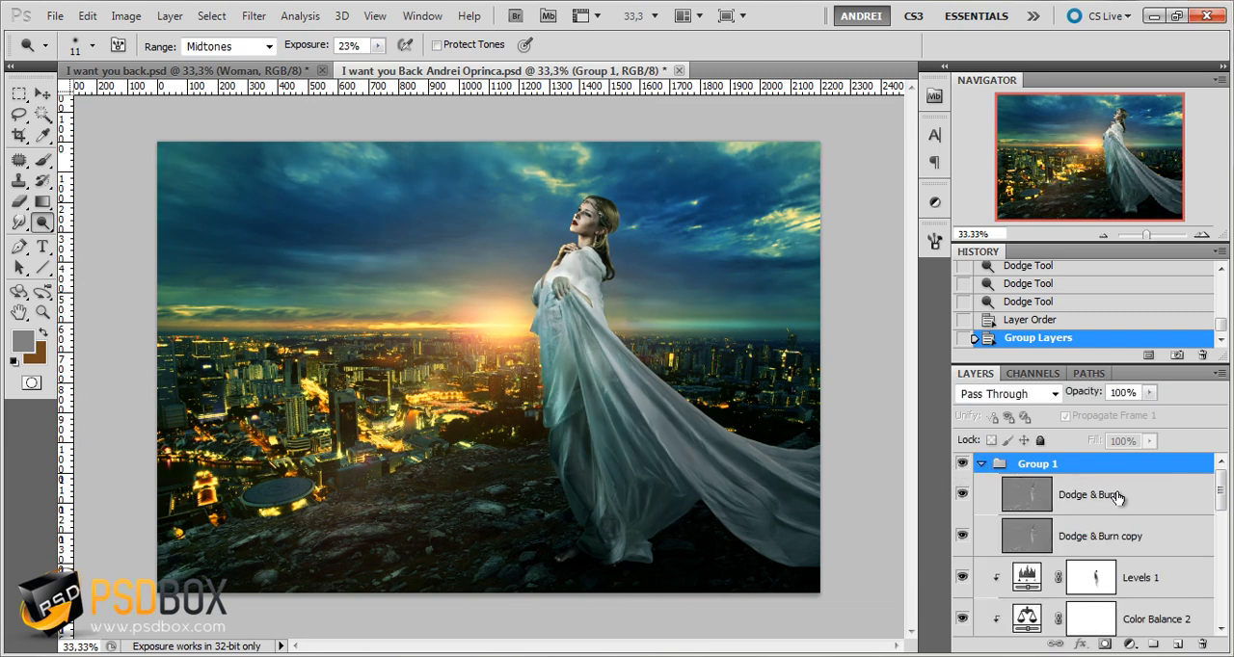
{"action": "left_click", "coordinate": [1151, 393]}
{"action": "left_click_drag", "start_coordinate": [1123, 411], "coordinate": [1101, 411]}
{"action": "left_click", "coordinate": [981, 463]}
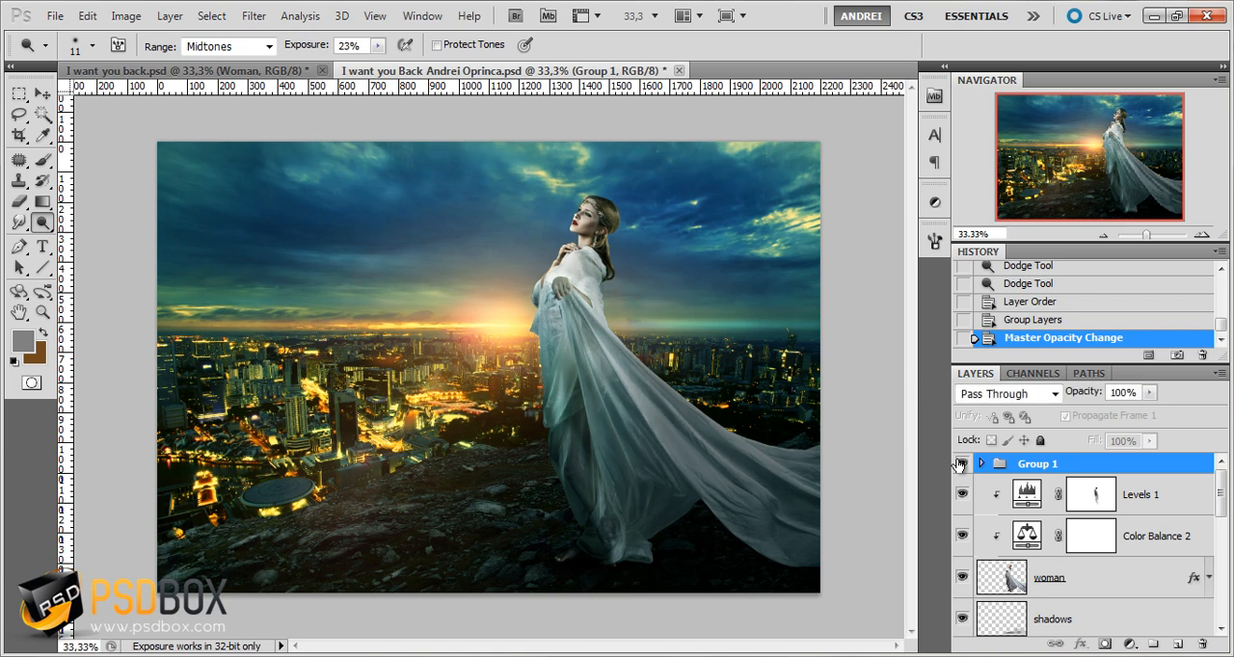
Check the softened dodge-and-burn effect by repeatedly hiding and showing Group 1
{"action": "left_click", "coordinate": [960, 465]}
{"action": "left_click", "coordinate": [960, 465]}
{"action": "left_click", "coordinate": [960, 464]}
{"action": "left_click", "coordinate": [960, 464]}
{"action": "left_click", "coordinate": [960, 465]}
{"action": "left_click", "coordinate": [960, 465]}
{"action": "left_click", "coordinate": [981, 464]}
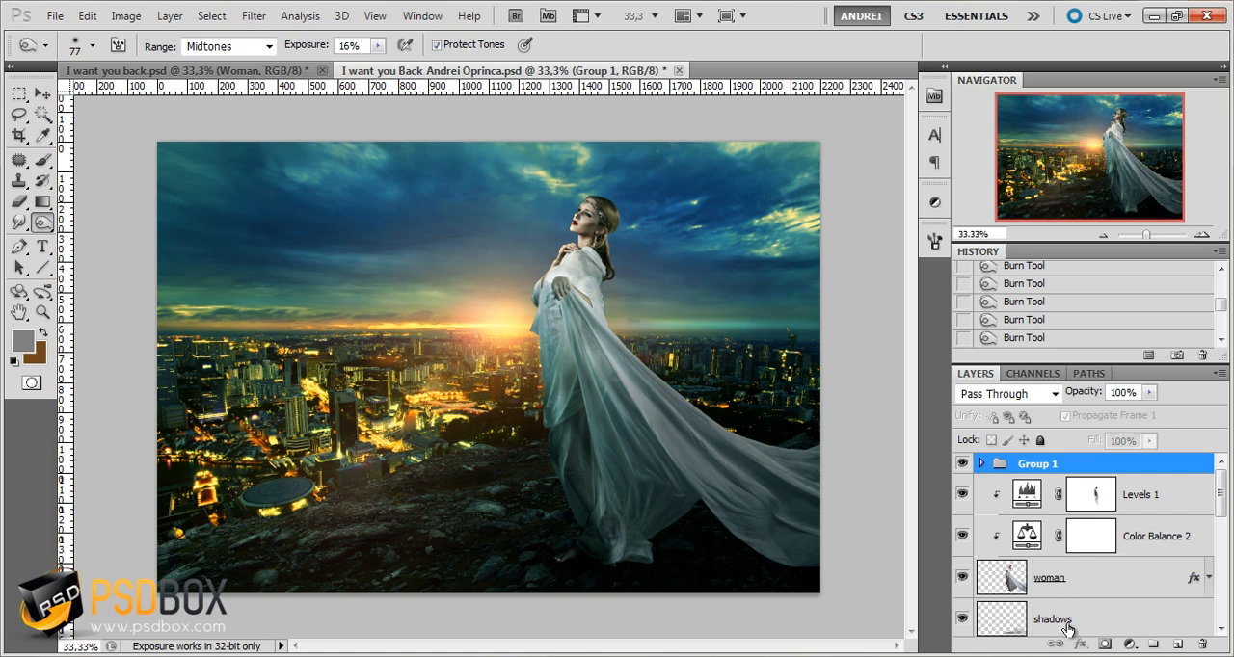
Add a Color Balance adjustment above Group 1 with shadows at Cyan-Red -9, Magenta-Green 9 and Yellow-Blue -1
{"action": "left_click", "coordinate": [1131, 645]}
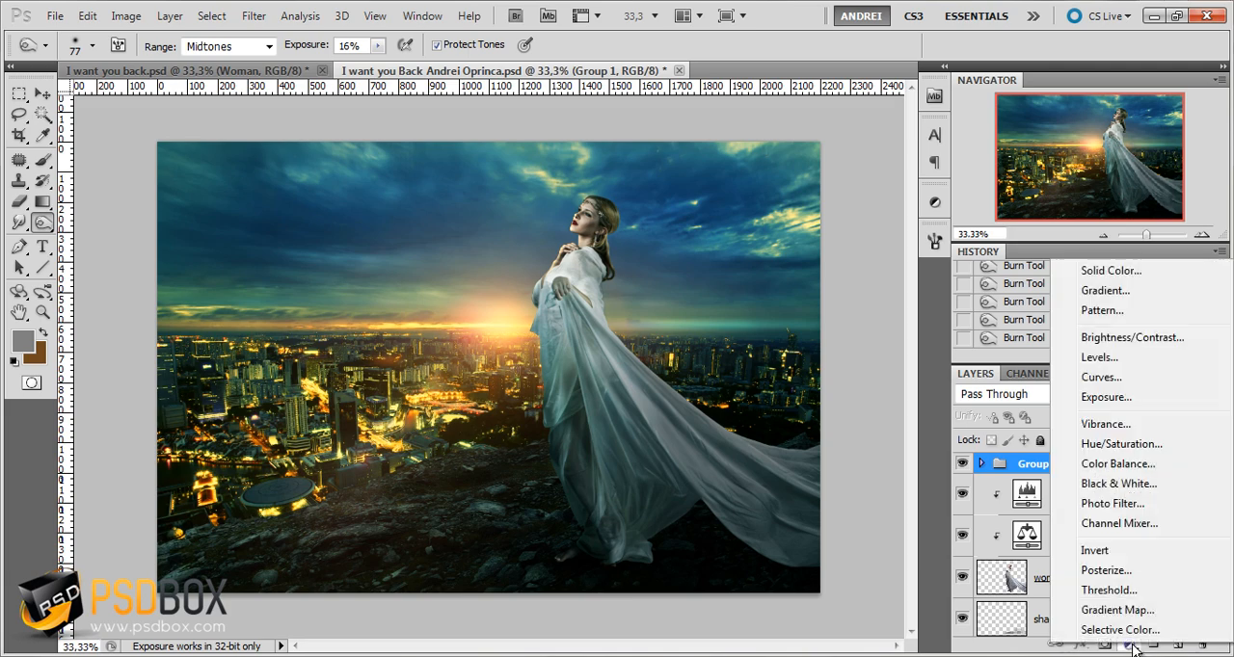
{"action": "left_click", "coordinate": [1119, 465]}
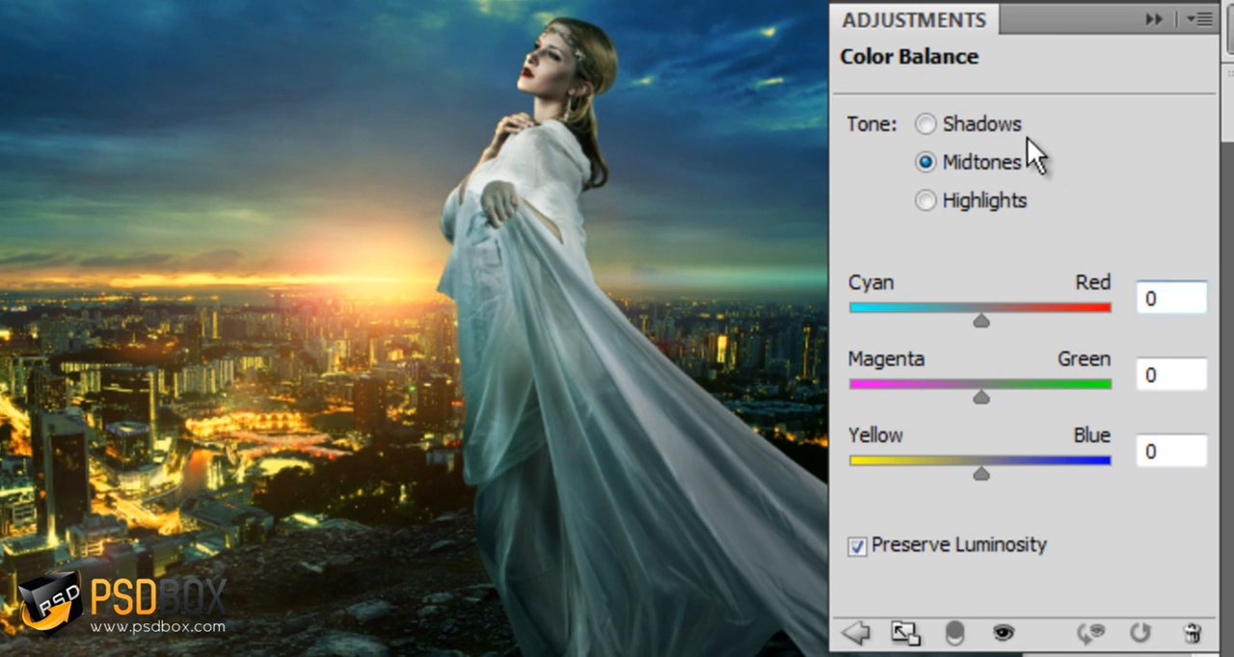
{"action": "left_click", "coordinate": [954, 124]}
{"action": "left_click", "coordinate": [1201, 302]}
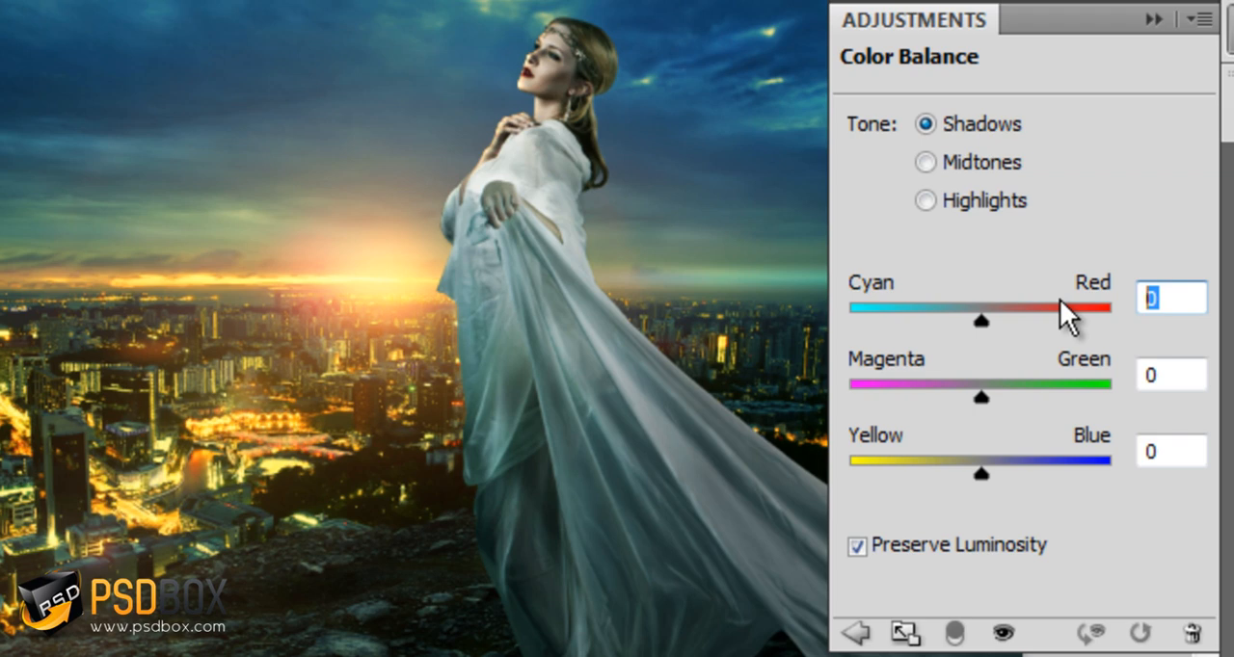
{"action": "type", "text": "-9"}
{"action": "key", "text": "Tab"}
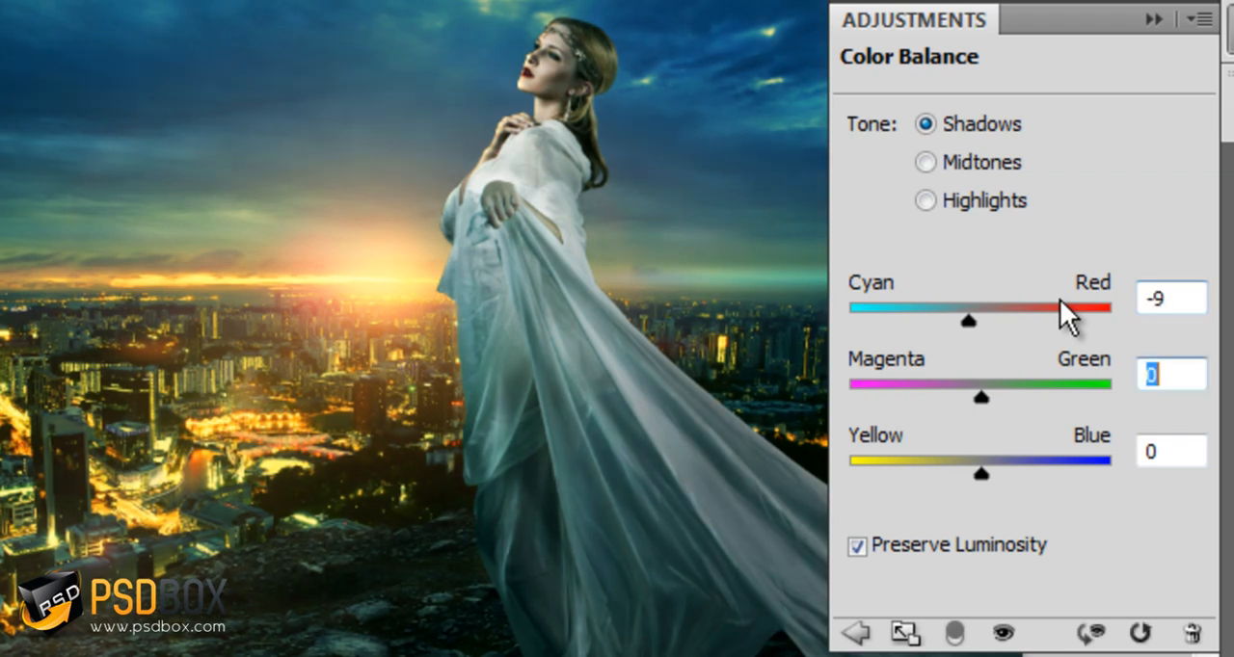
{"action": "type", "text": "9"}
{"action": "key", "text": "Tab"}
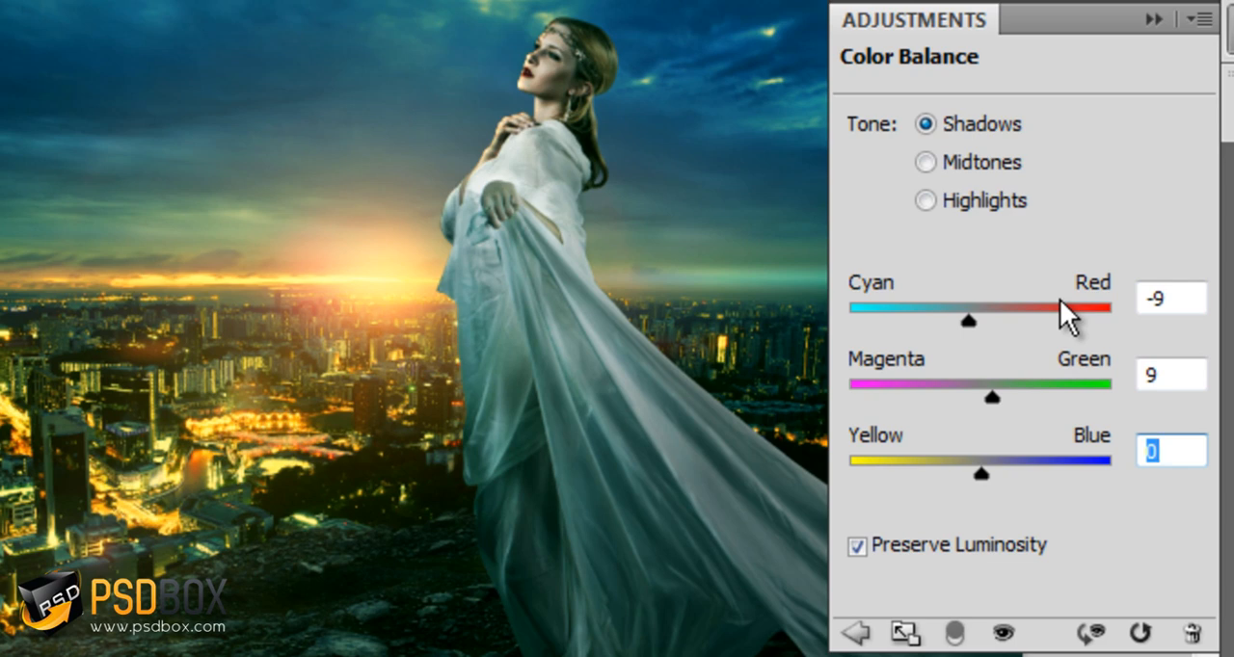
{"action": "type", "text": "-1"}
Set the Color Balance midtones to Cyan-Red -10, Magenta-Green -10 and Yellow-Blue 24
{"action": "left_click", "coordinate": [978, 154]}
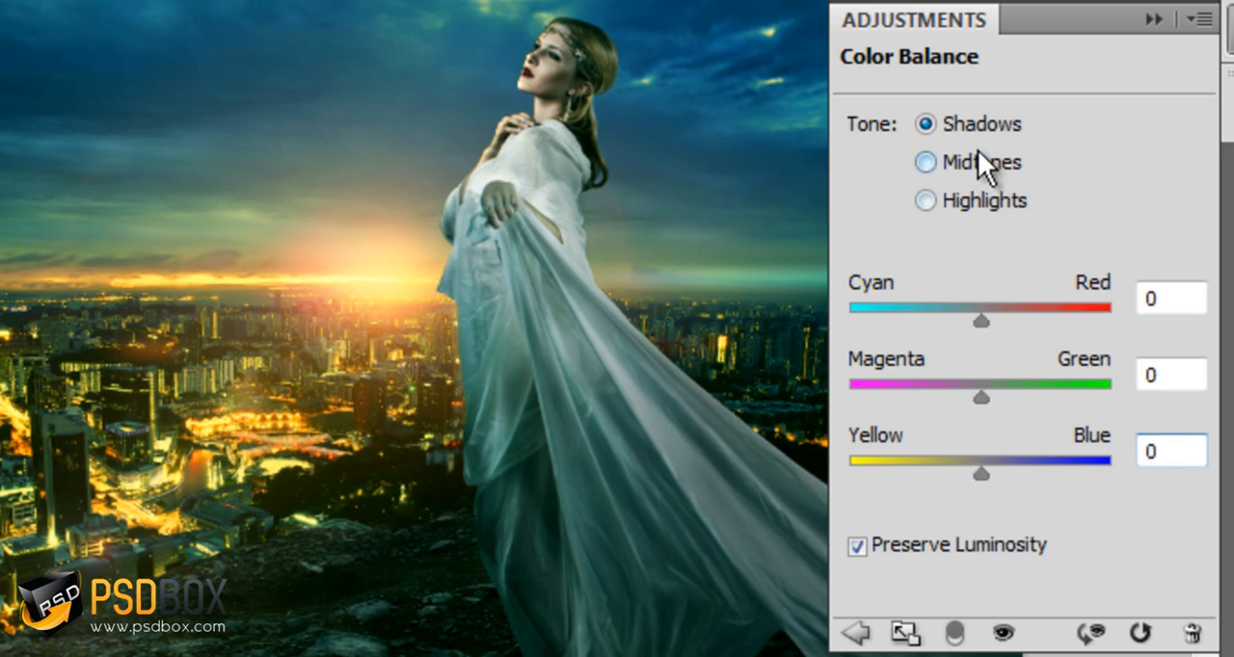
{"action": "left_click", "coordinate": [1157, 288]}
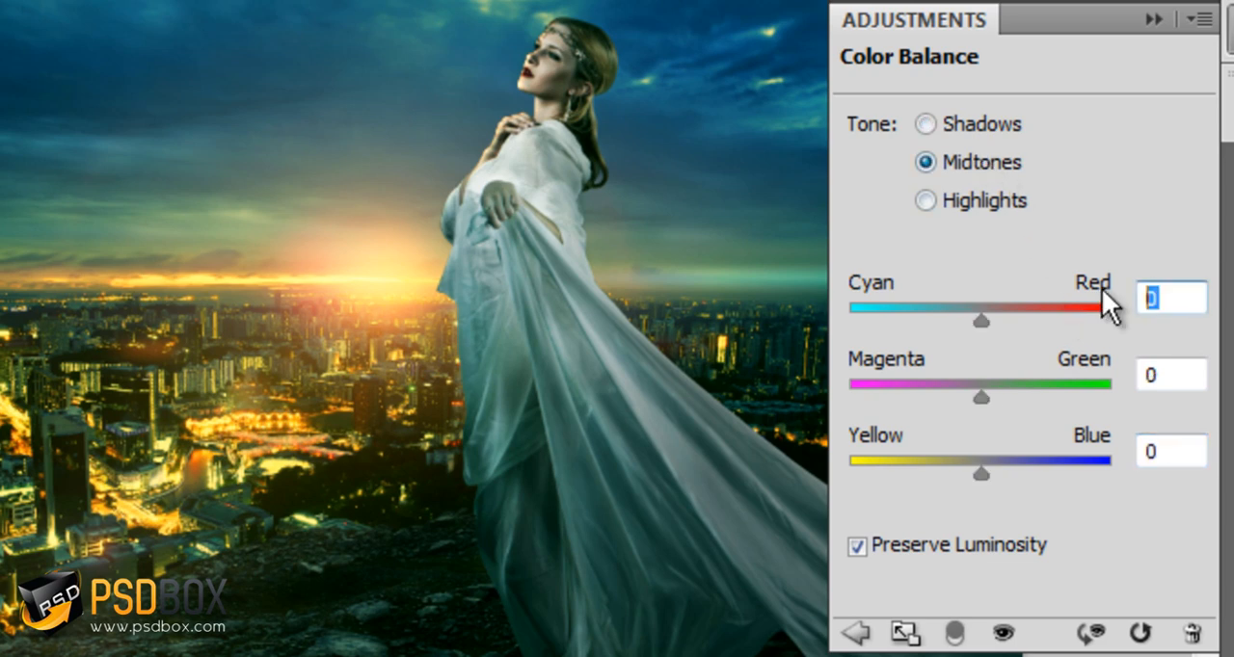
{"action": "type", "text": "-10"}
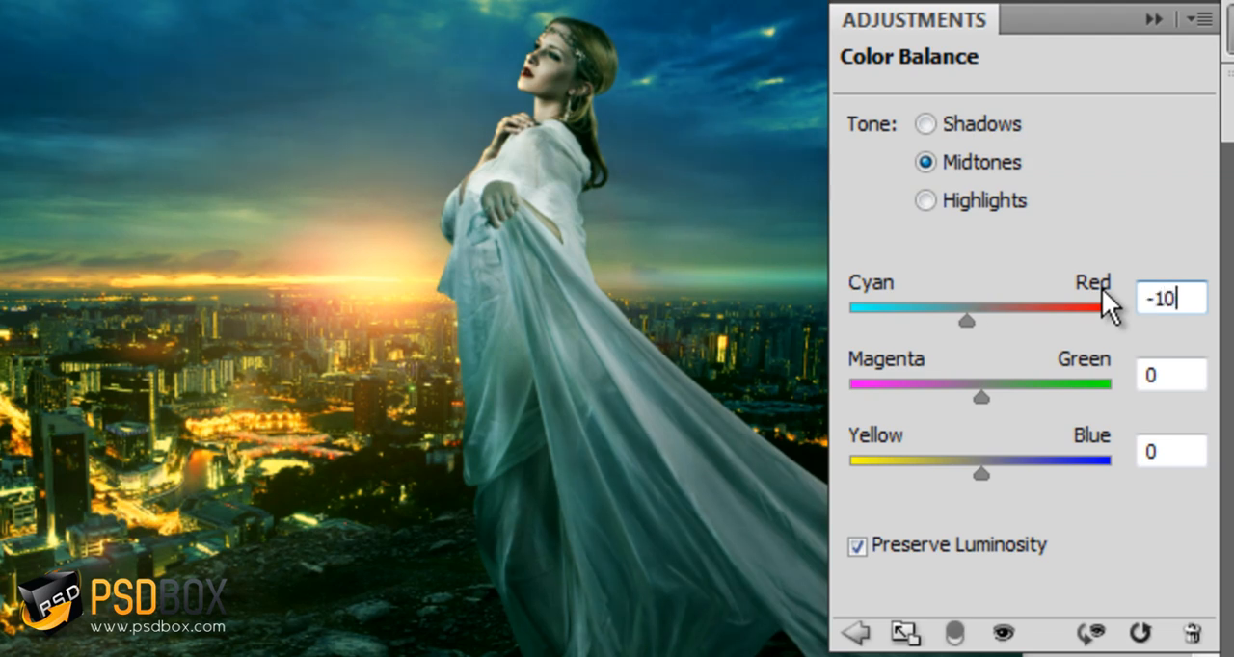
{"action": "key", "text": "Tab"}
{"action": "type", "text": "-10"}
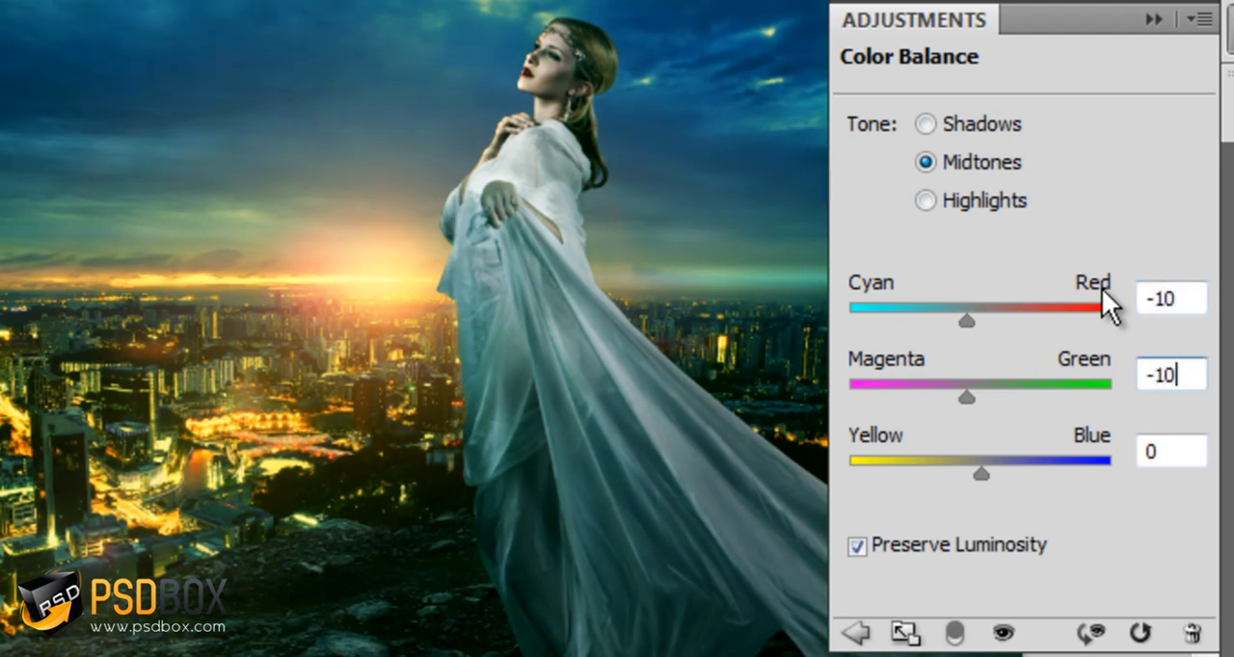
{"action": "key", "text": "Tab"}
{"action": "type", "text": "24"}
{"action": "key", "text": "Tab"}
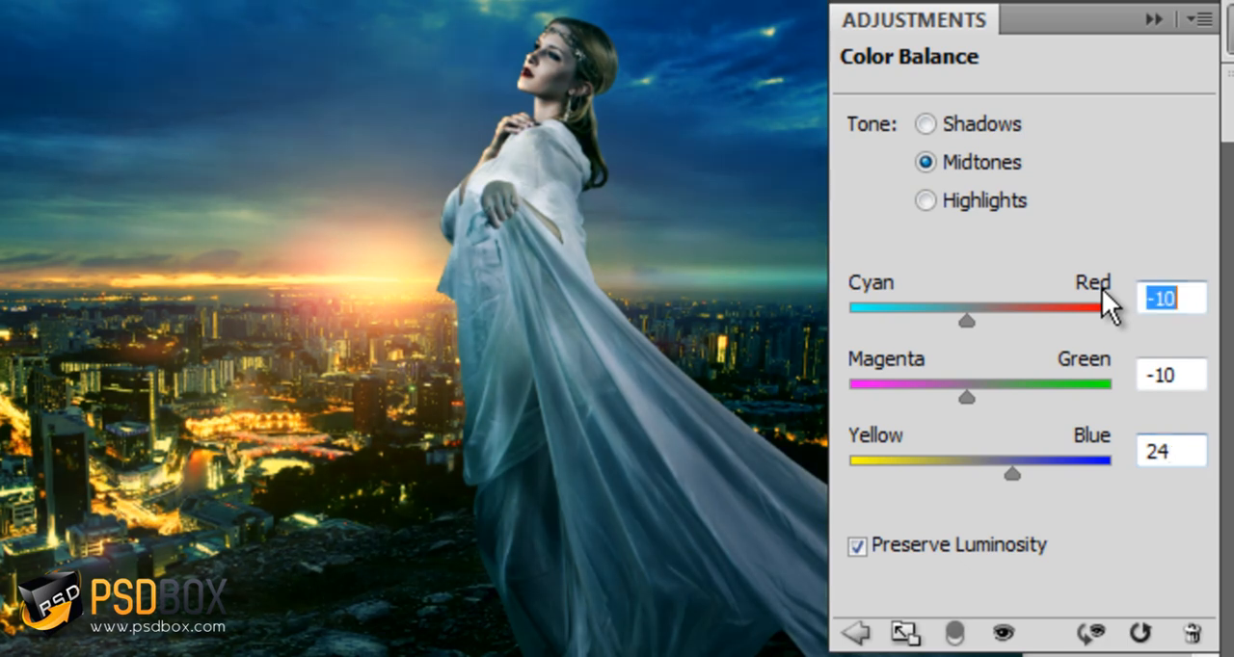
Set the Color Balance highlights to Cyan-Red 12, Magenta-Green 12 and Yellow-Blue -17, and collapse the adjustment settings
{"action": "left_click", "coordinate": [984, 210]}
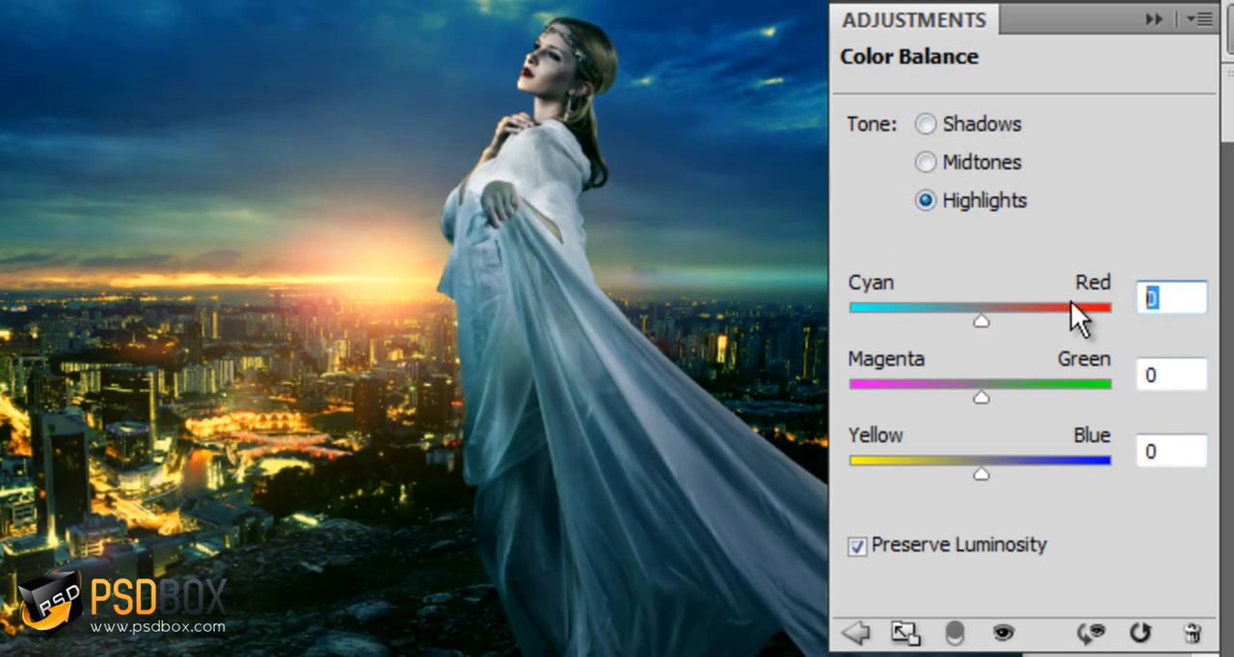
{"action": "type", "text": "12"}
{"action": "key", "text": "Tab"}
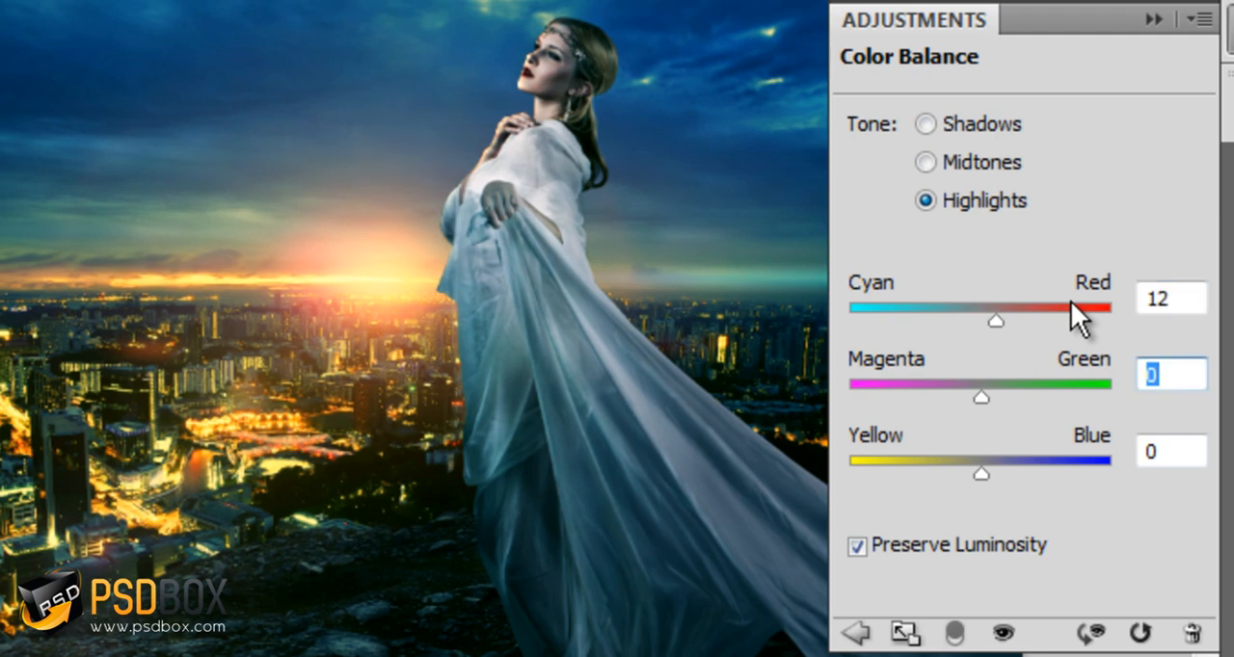
{"action": "type", "text": "12"}
{"action": "key", "text": "Tab"}
{"action": "type", "text": "-17"}
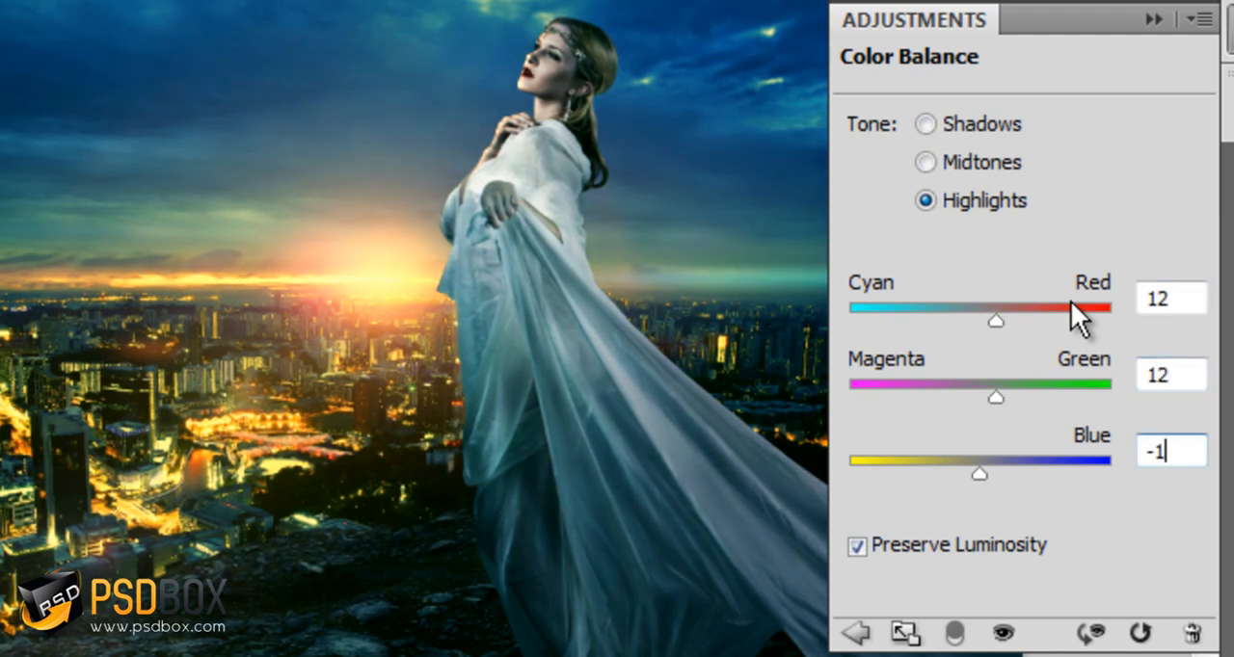
{"action": "left_click", "coordinate": [1179, 371]}
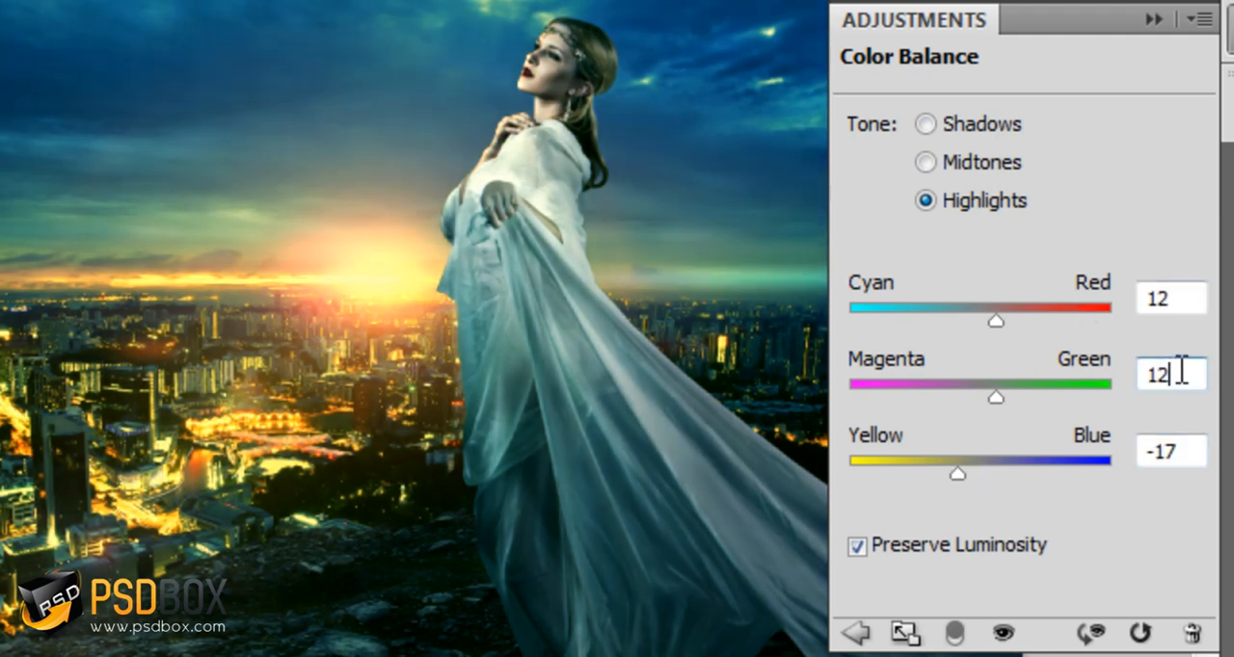
{"action": "left_click", "coordinate": [1156, 20]}
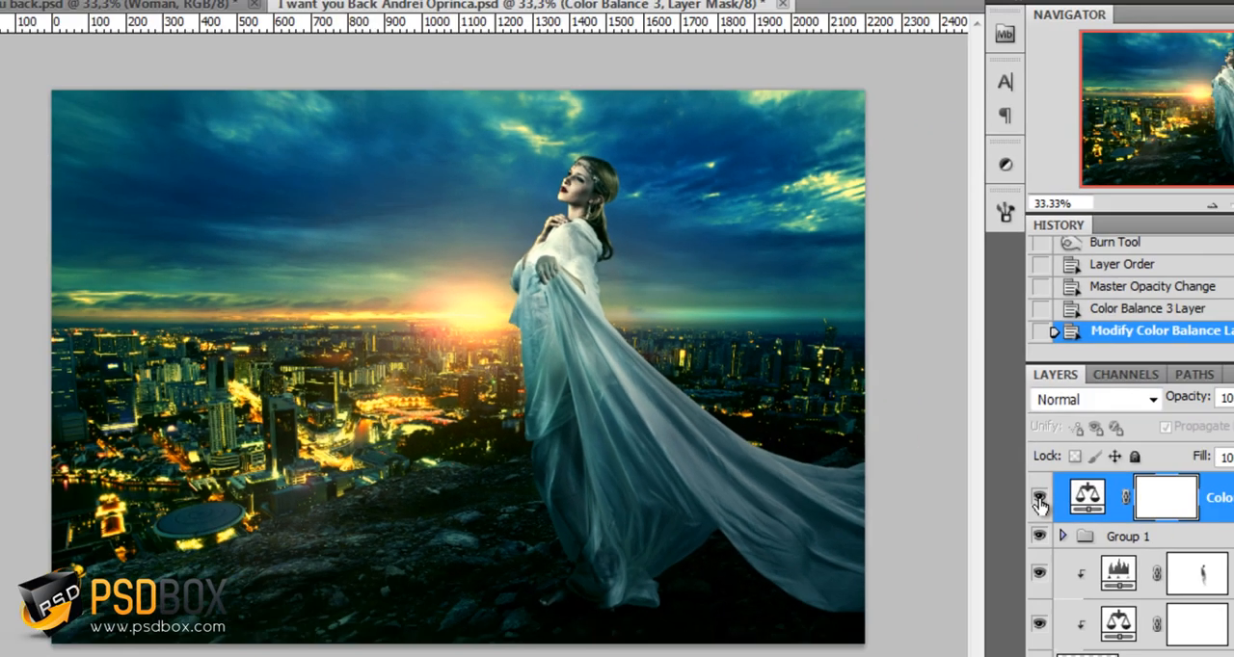
Compare the composition with and without the Color Balance 3 adjustment
{"action": "left_click", "coordinate": [961, 479]}
{"action": "left_click", "coordinate": [961, 479]}
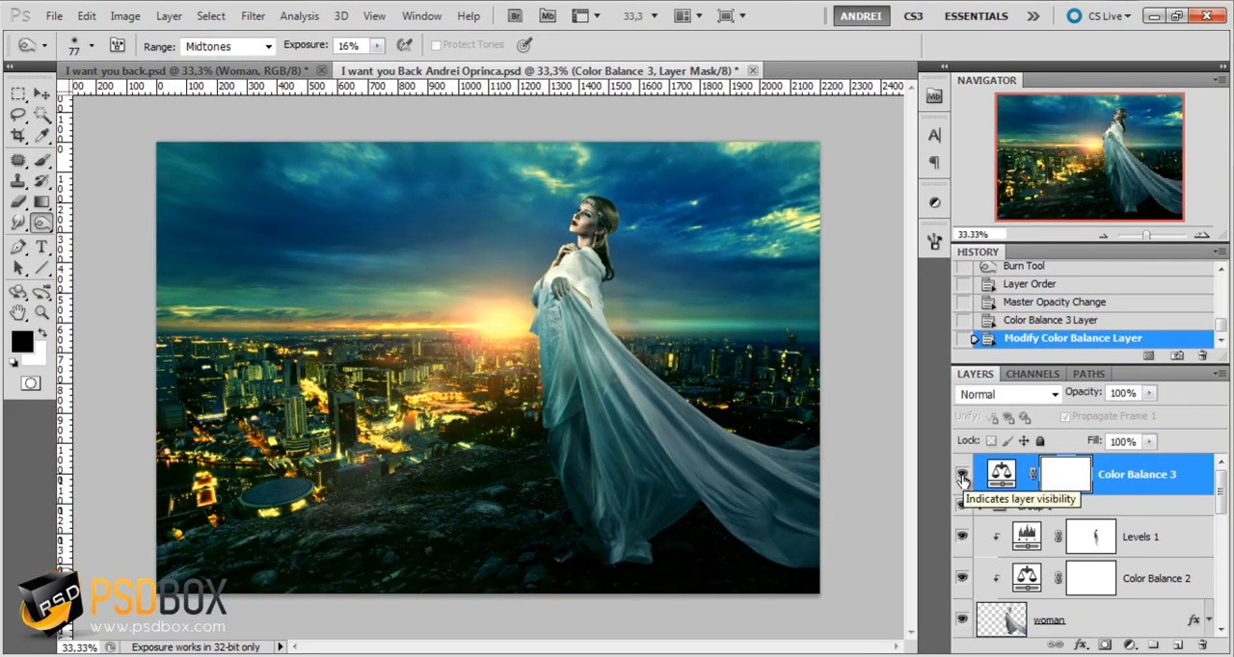
{"action": "left_click", "coordinate": [962, 479]}
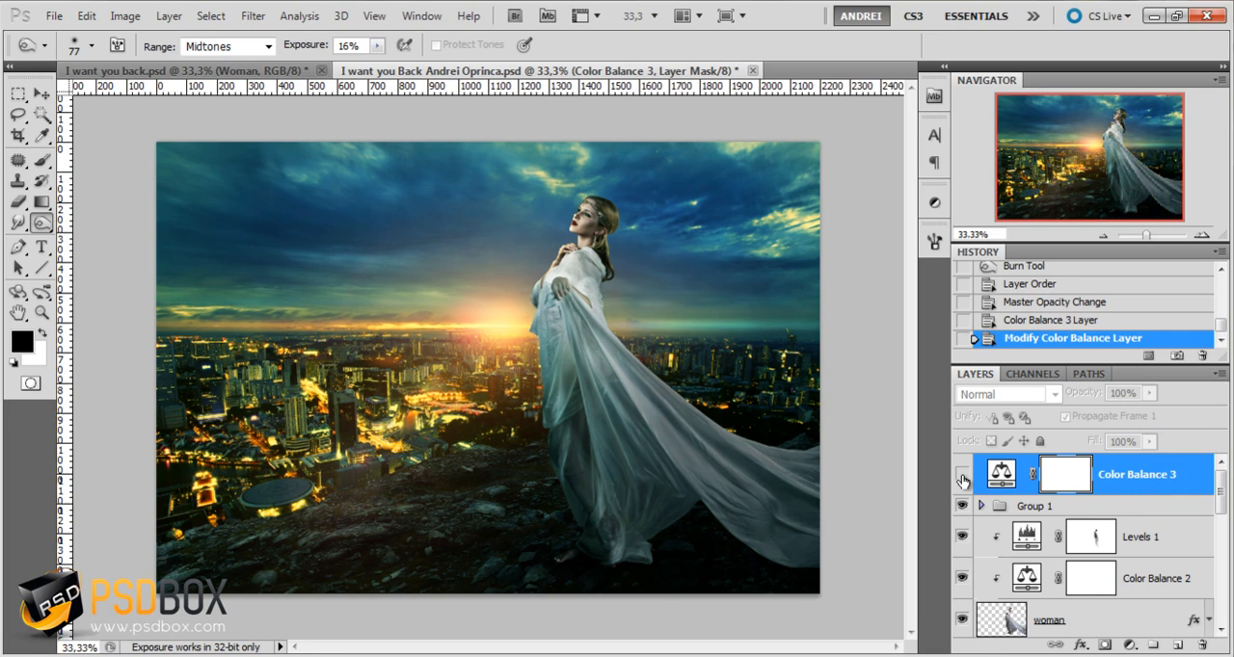
{"action": "left_click", "coordinate": [961, 479]}
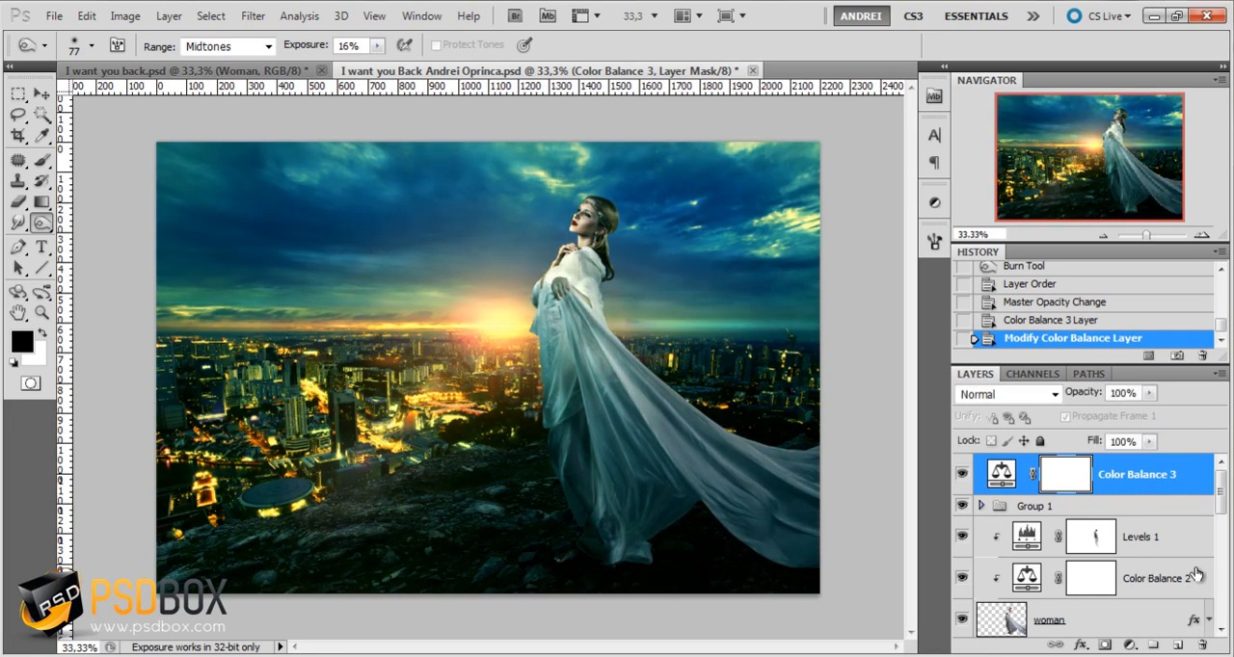
Add a Gradient Map adjustment above Color Balance 3 using the Violet, Green, Orange preset, and collapse the adjustment settings
{"action": "left_click", "coordinate": [1129, 645]}
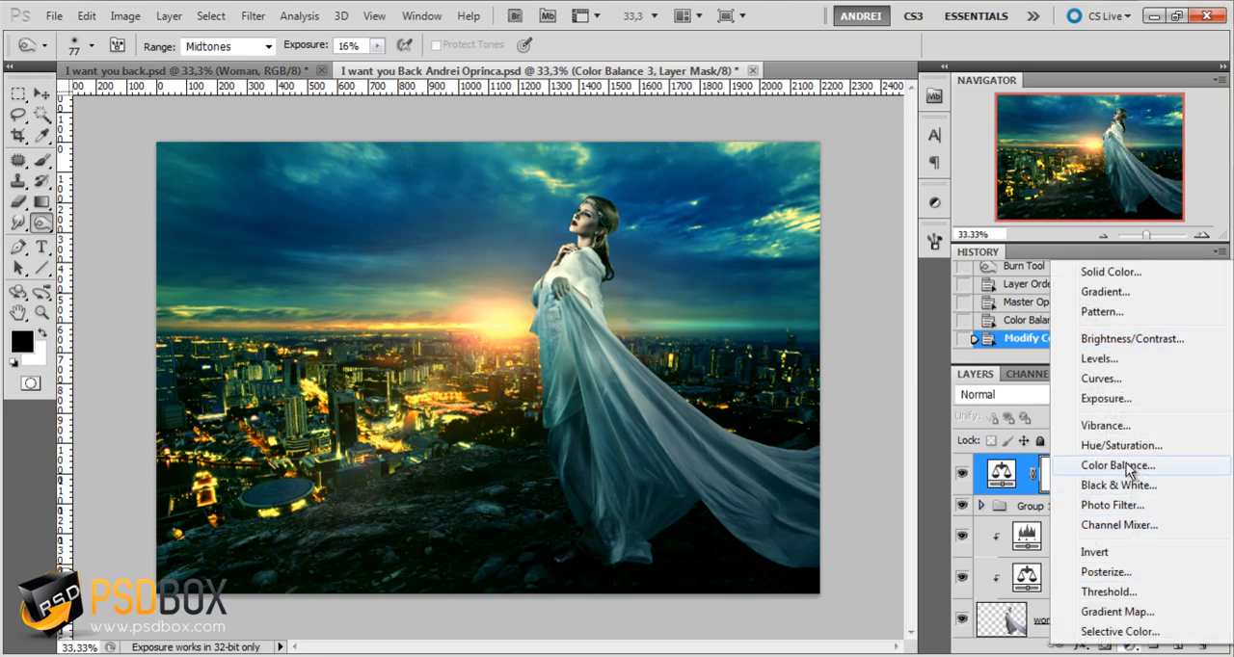
{"action": "left_click", "coordinate": [1136, 613]}
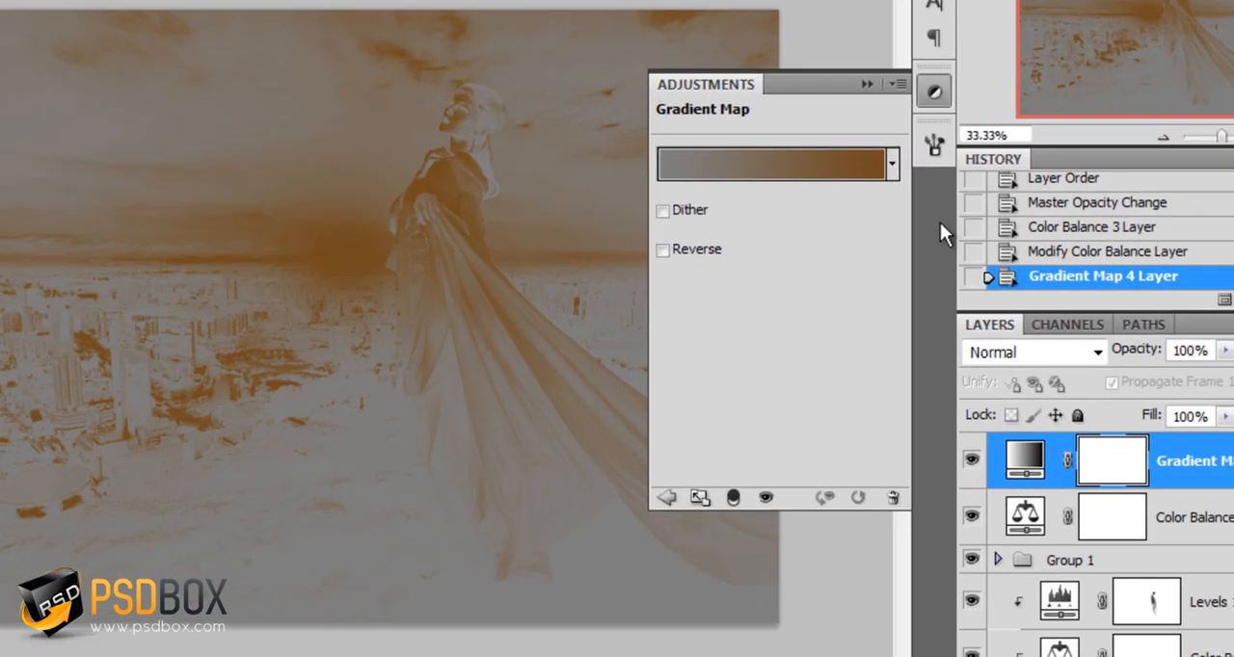
{"action": "left_click", "coordinate": [827, 158]}
{"action": "left_click", "coordinate": [1026, 110]}
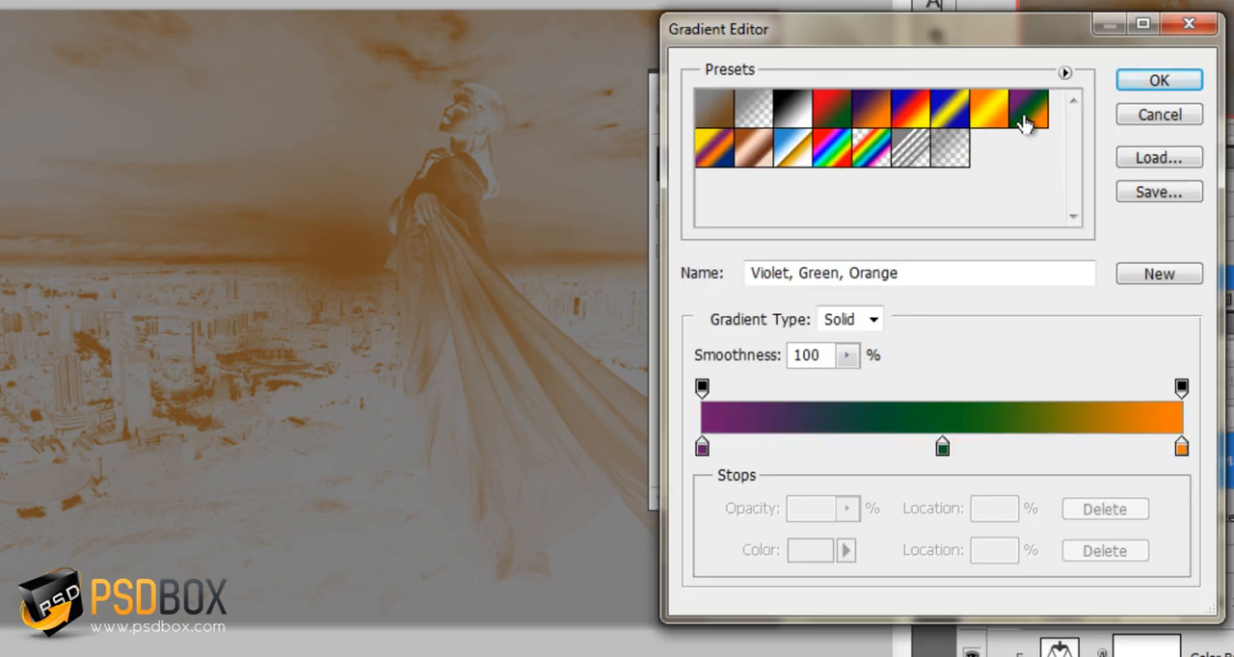
{"action": "left_click", "coordinate": [1157, 84]}
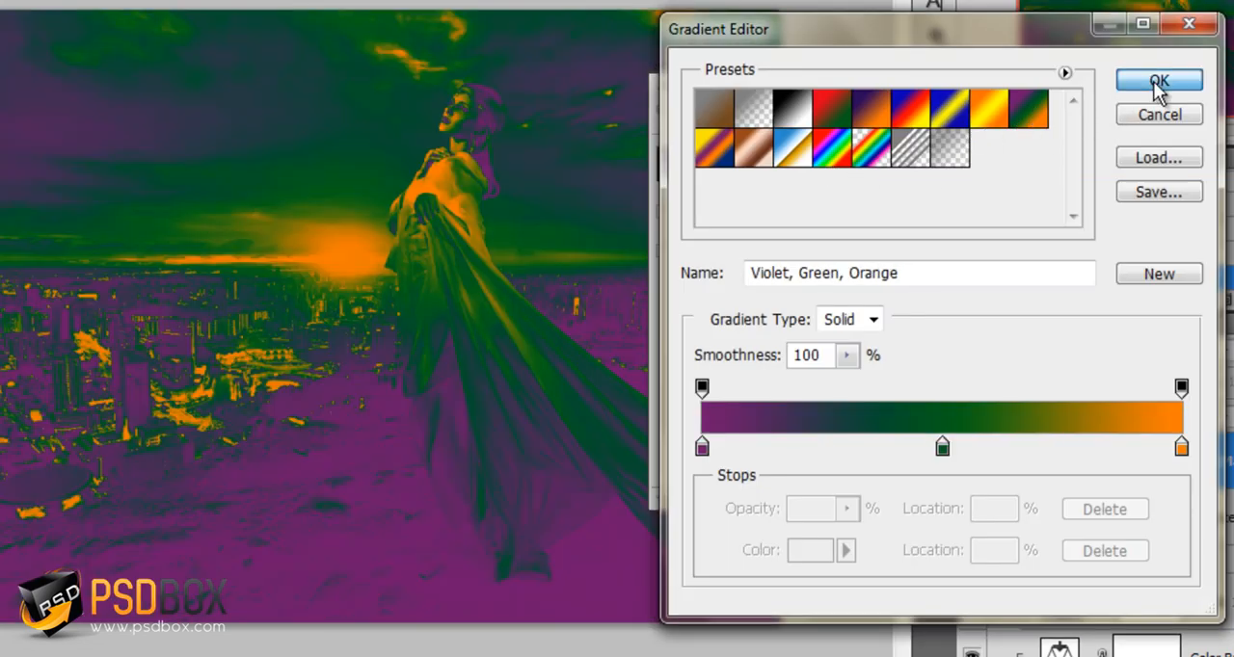
{"action": "left_click", "coordinate": [867, 84]}
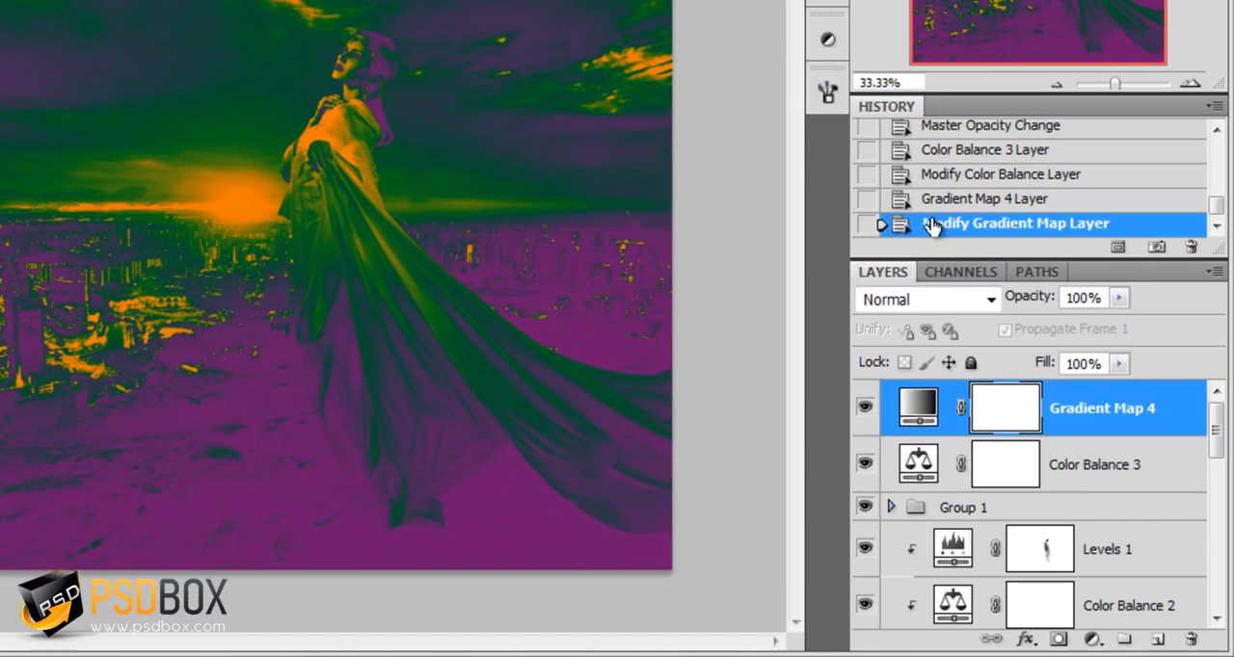
Set the Gradient Map 4 adjustment's blend mode to Soft Light and its opacity to 20%
{"action": "left_click", "coordinate": [932, 292]}
{"action": "left_click", "coordinate": [926, 89]}
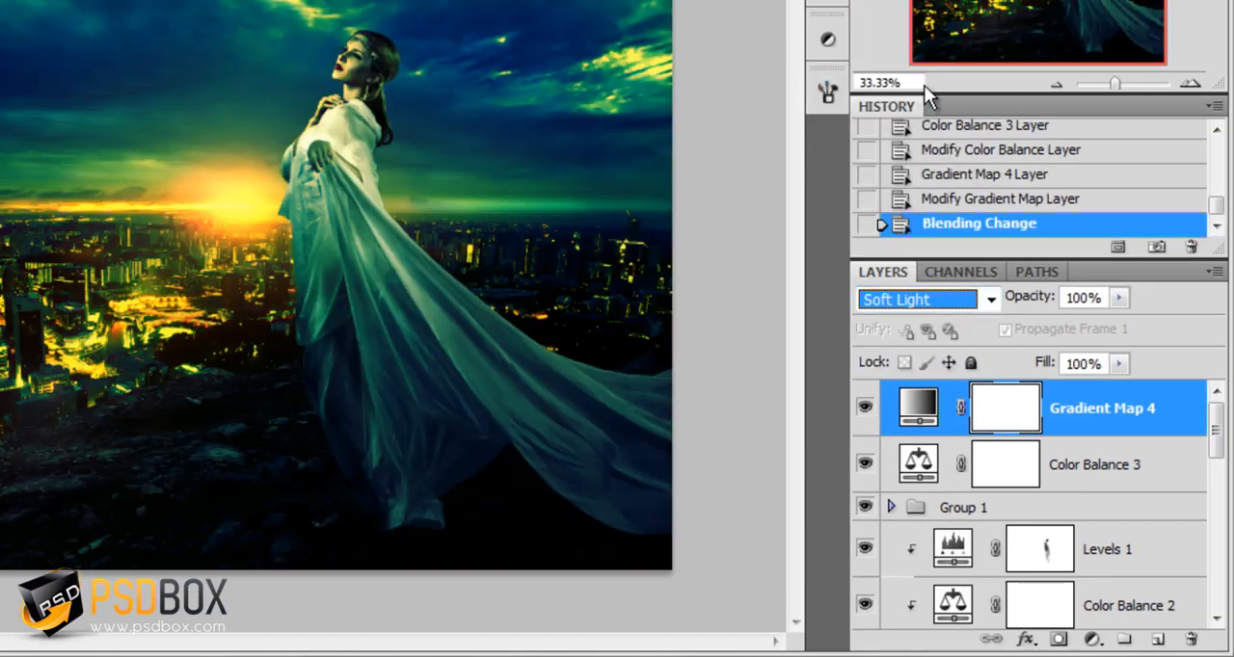
{"action": "left_click", "coordinate": [1085, 298]}
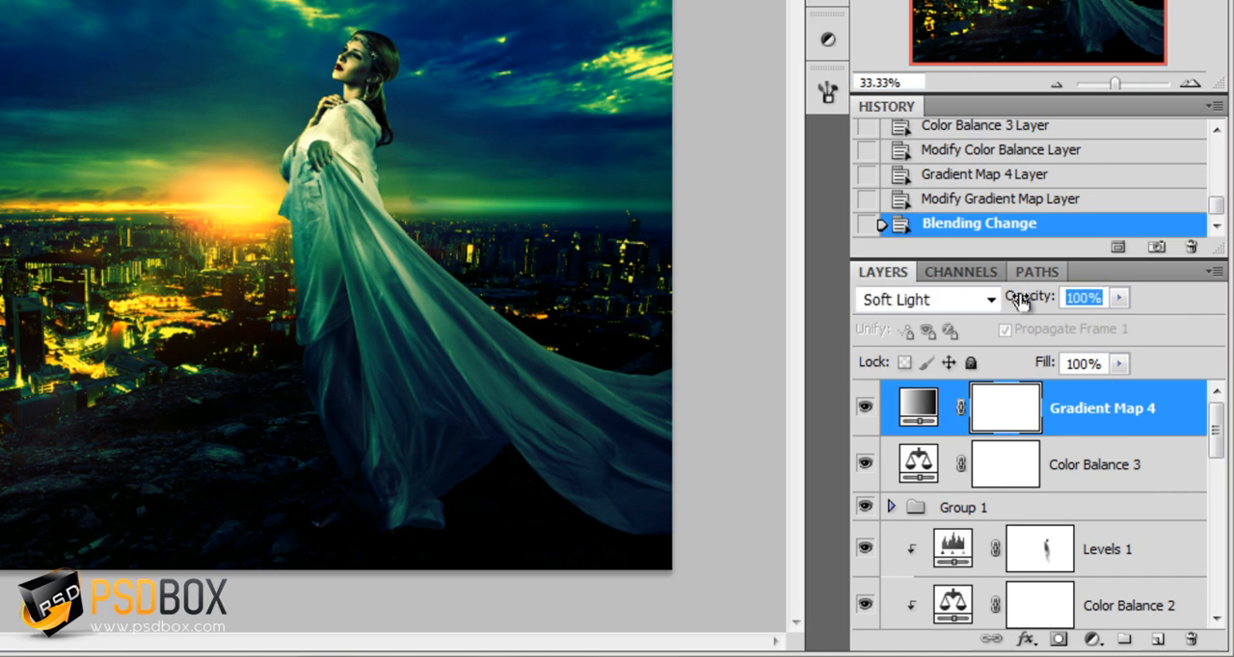
{"action": "type", "text": "3"}
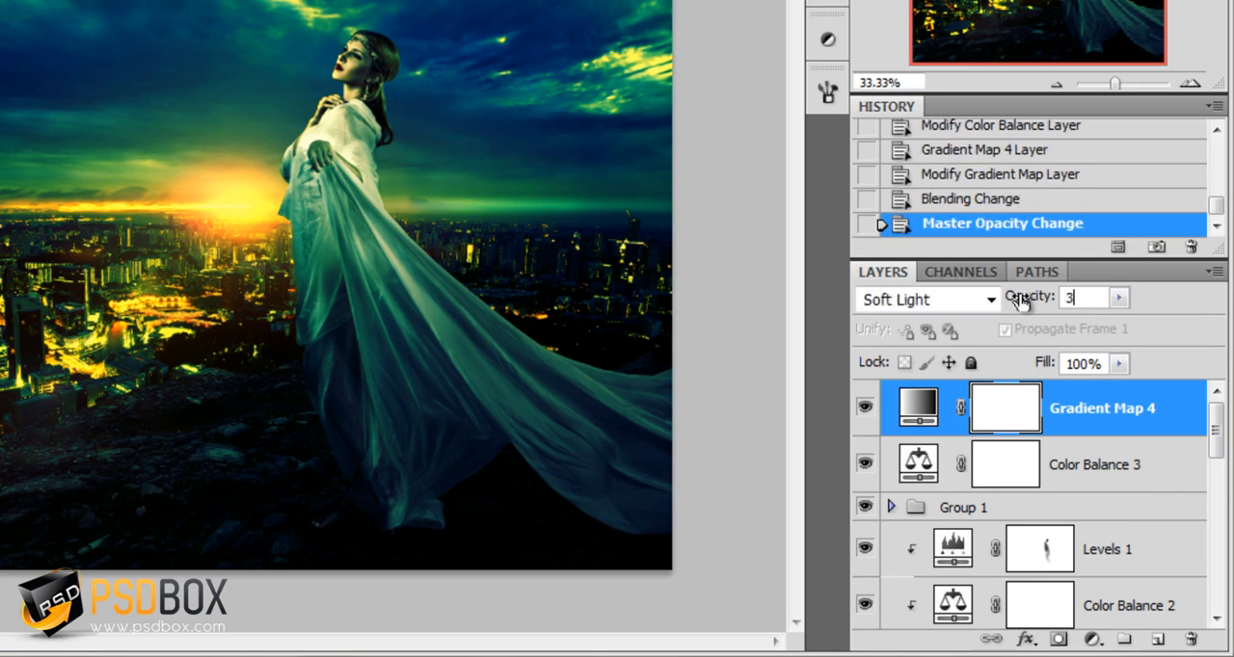
{"action": "type", "text": "0"}
{"action": "key", "text": "BackSpace"}
{"action": "key", "text": "BackSpace"}
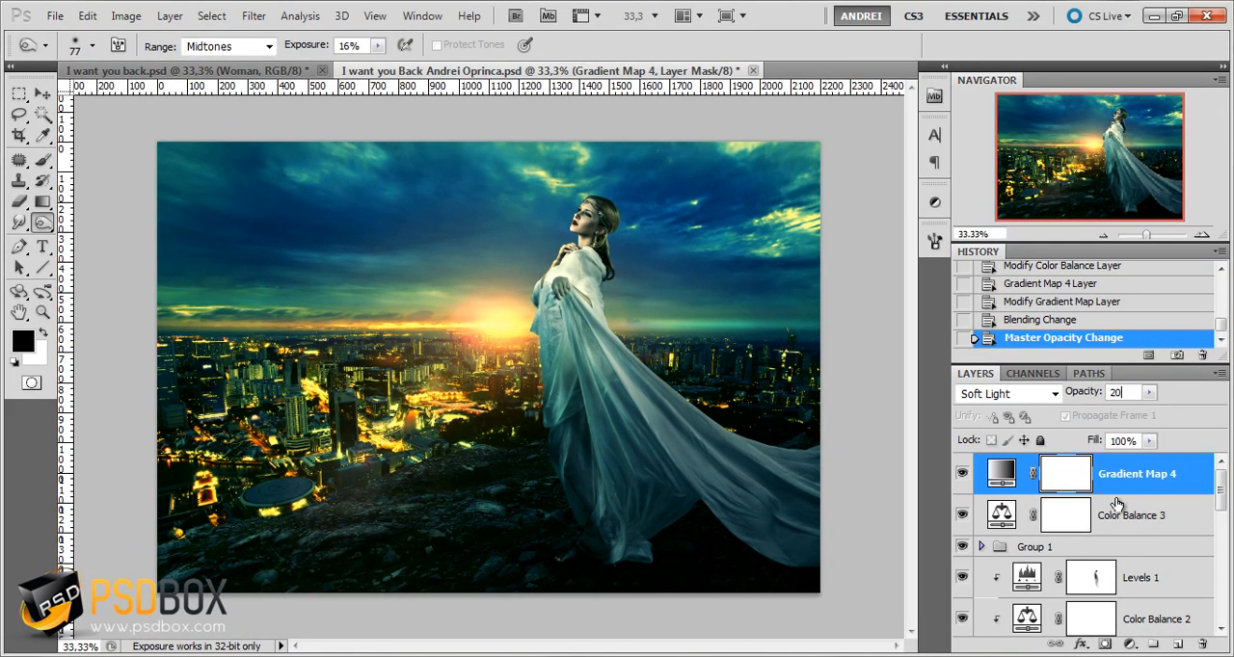
{"action": "left_click", "coordinate": [1106, 449]}
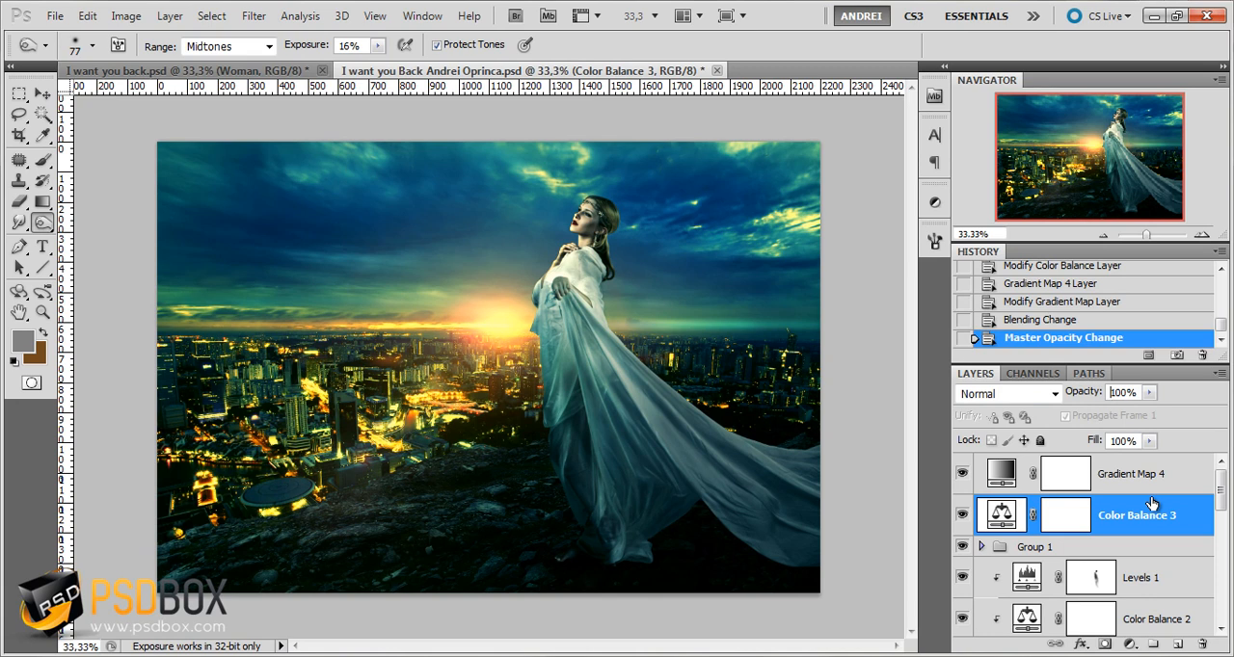
{"action": "left_click", "coordinate": [1153, 485]}
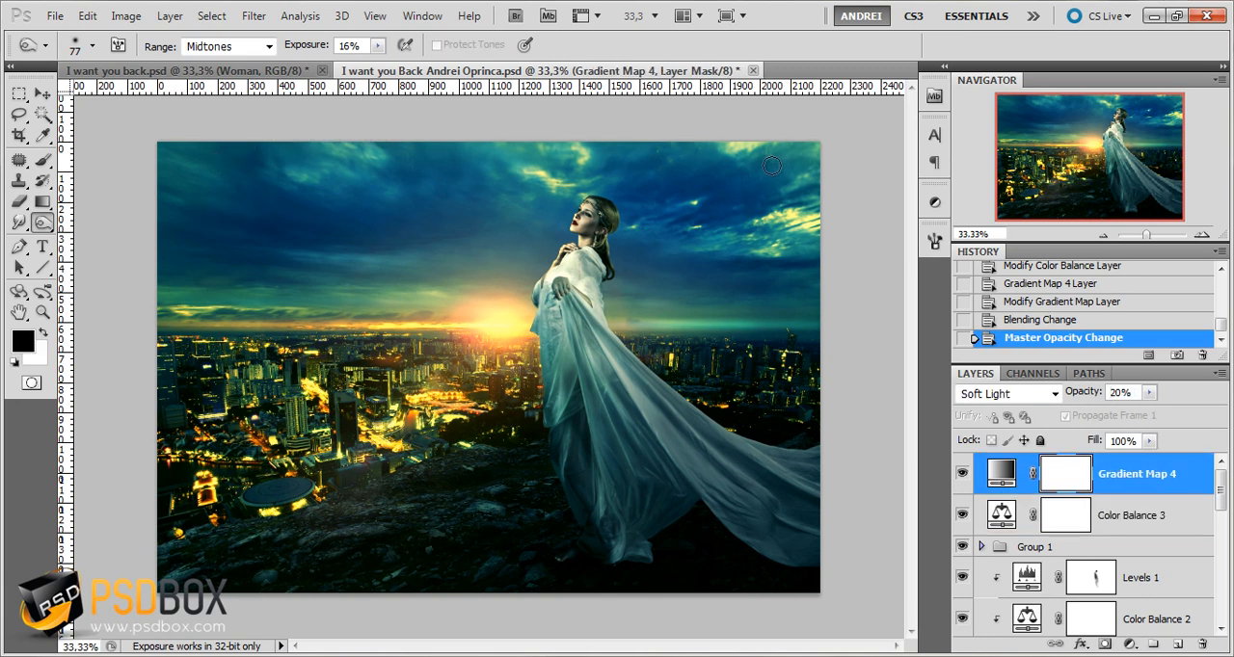
Create an empty layer above Gradient Map 4 and ready the Elliptical Marquee tool with default black and white colors
{"action": "left_click", "coordinate": [1177, 645]}
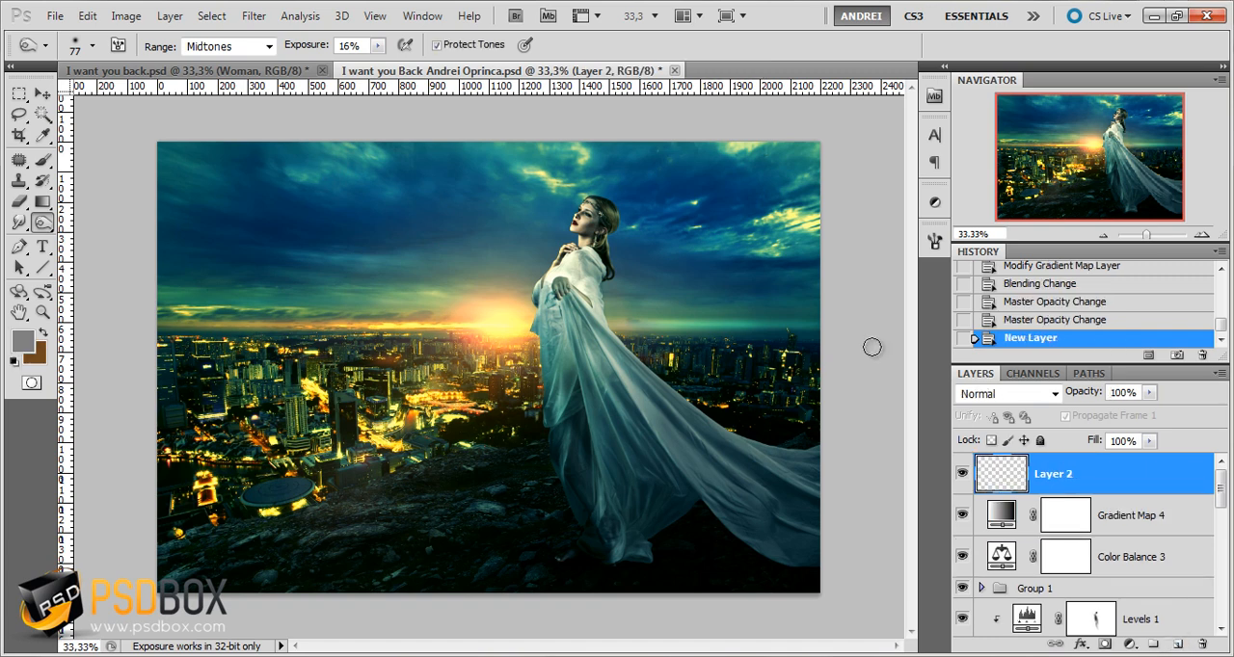
{"action": "left_click_drag", "start_coordinate": [20, 93], "coordinate": [97, 112]}
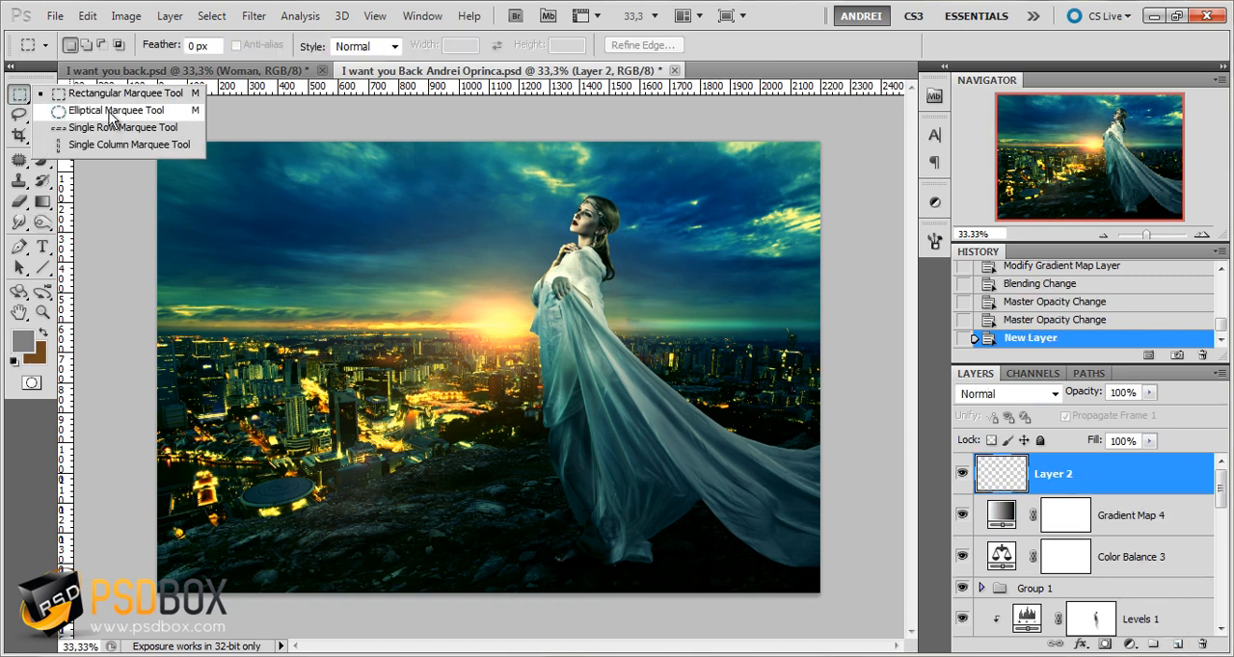
{"action": "left_click", "coordinate": [110, 114]}
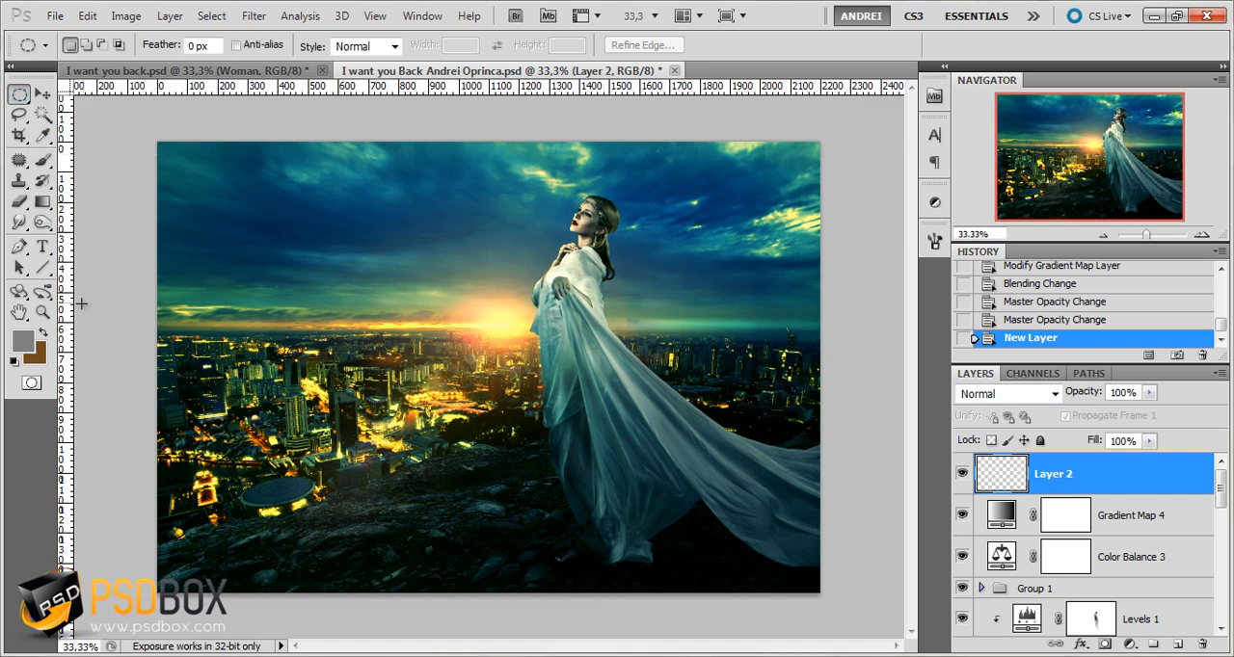
{"action": "left_click", "coordinate": [13, 361]}
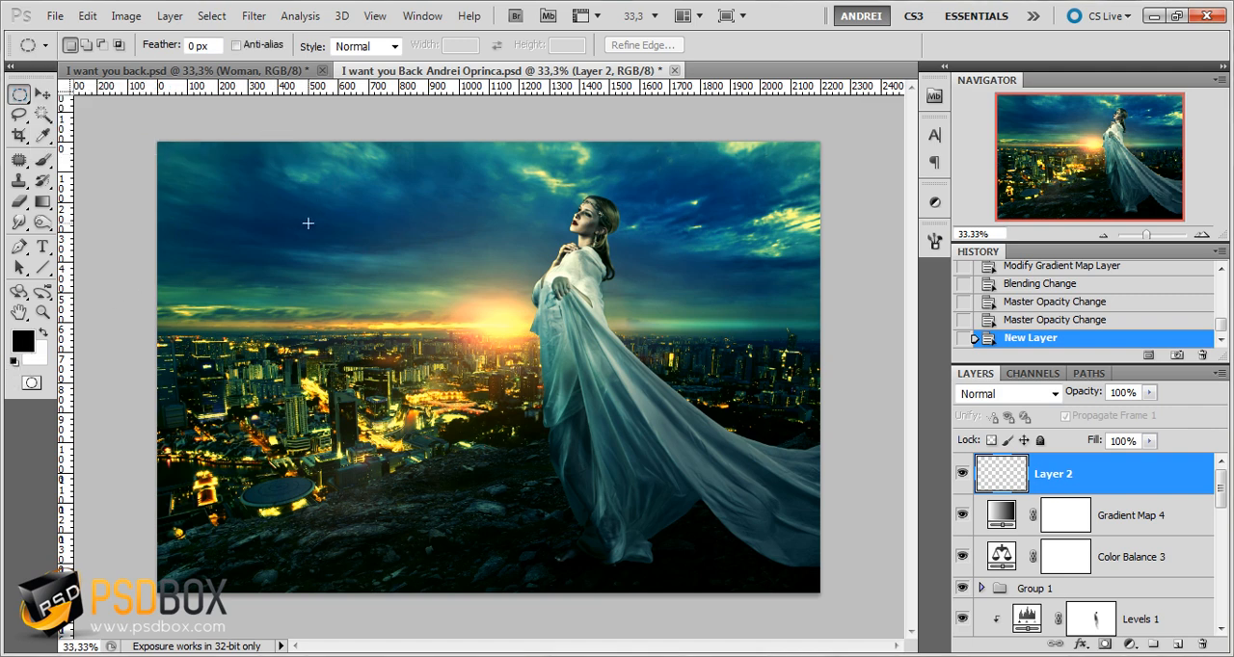
{"action": "scroll", "coordinate": [308, 223], "scroll_direction": "down", "scroll_amount": 1}
{"action": "left_click", "coordinate": [287, 146]}
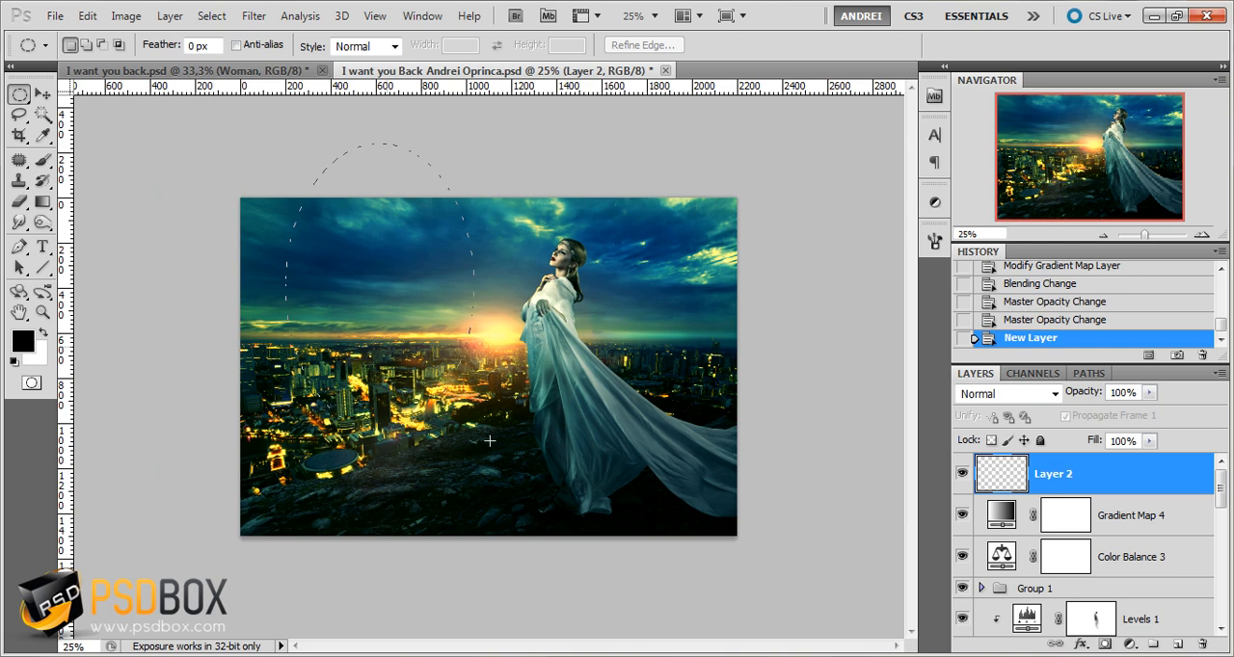
{"action": "left_click_drag", "start_coordinate": [613, 520], "coordinate": [663, 564]}
{"action": "left_click_drag", "start_coordinate": [705, 615], "coordinate": [707, 615]}
{"action": "left_click_drag", "start_coordinate": [585, 435], "coordinate": [577, 425]}
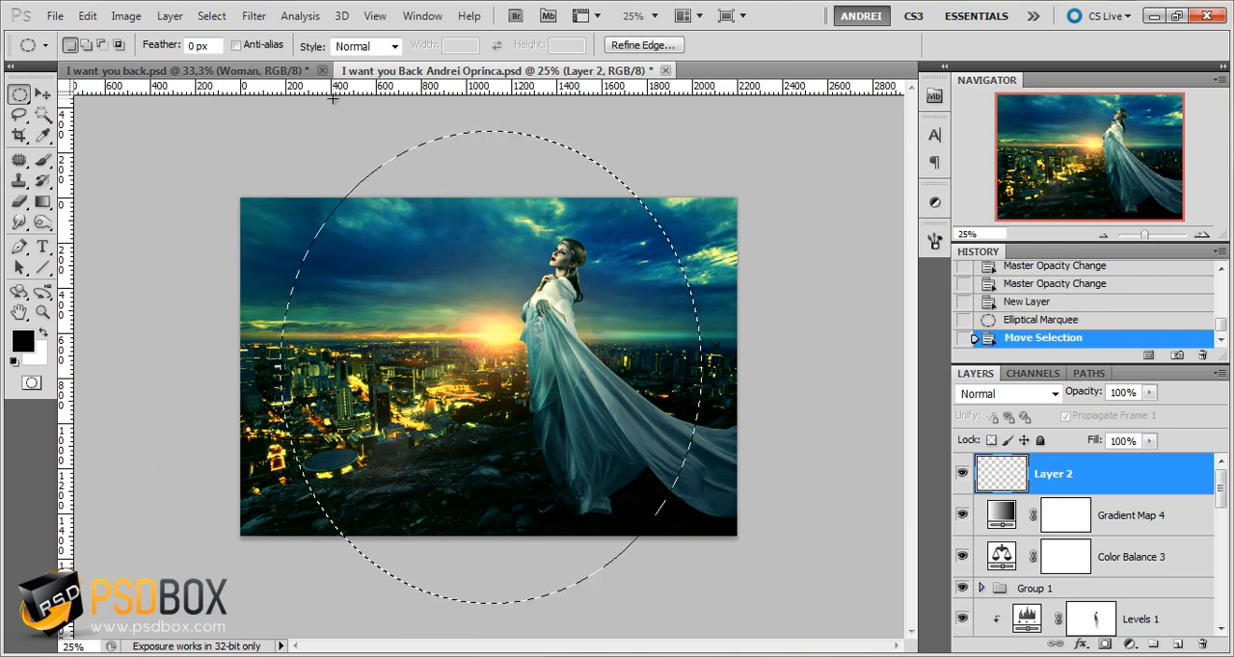
Draw a large elliptical selection centered on the image, covering most of its width and extending past its upper and lower edges
{"action": "left_click_drag", "start_coordinate": [293, 125], "coordinate": [323, 198]}
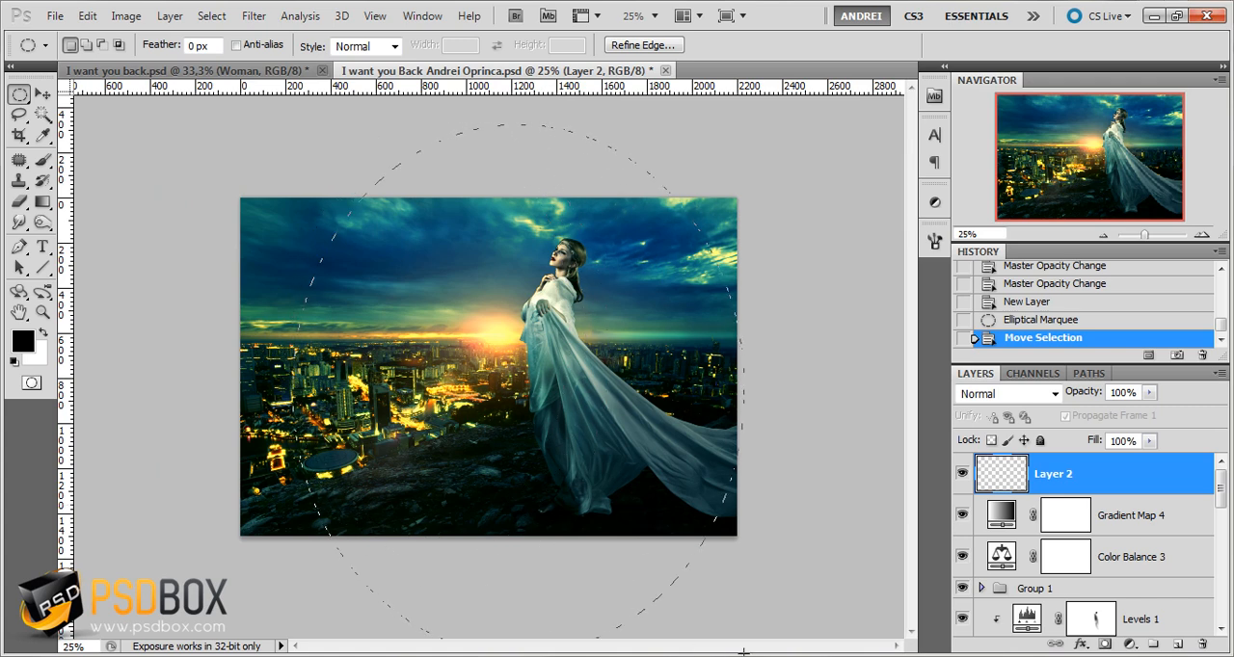
{"action": "left_click_drag", "start_coordinate": [743, 652], "coordinate": [714, 629]}
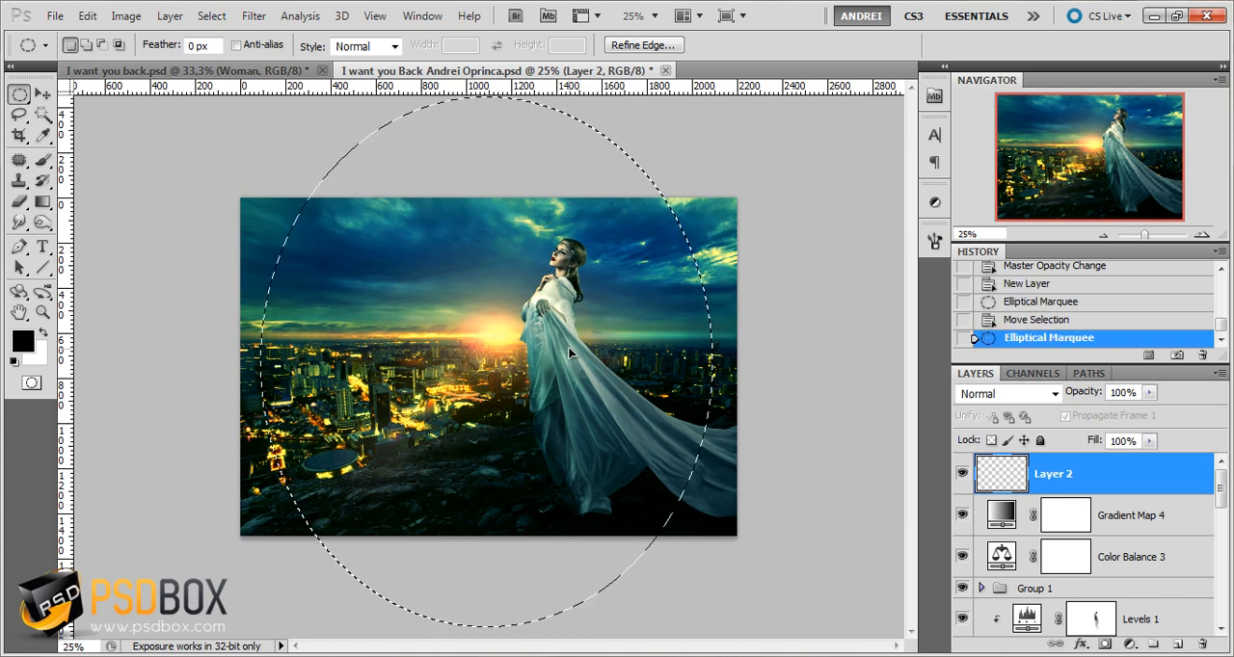
{"action": "left_click_drag", "start_coordinate": [569, 353], "coordinate": [571, 351]}
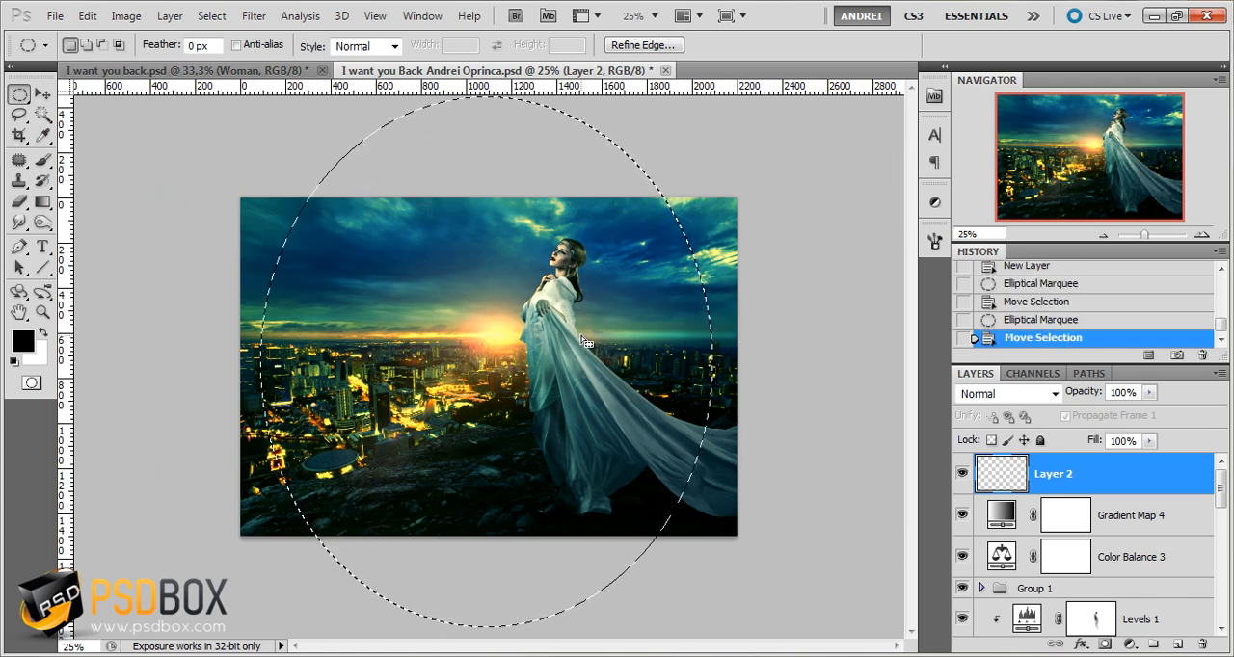
Invert the elliptical selection, fill the outer corners with black on Layer 2, and deselect
{"action": "left_click", "coordinate": [214, 17]}
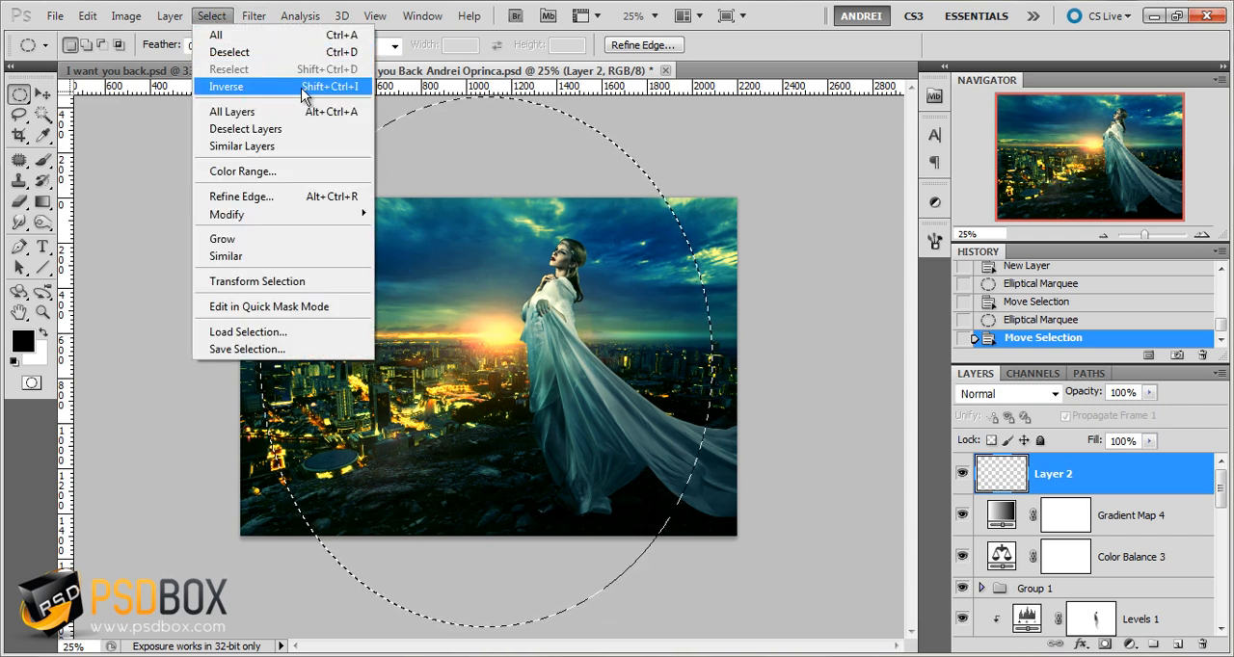
{"action": "left_click", "coordinate": [352, 87]}
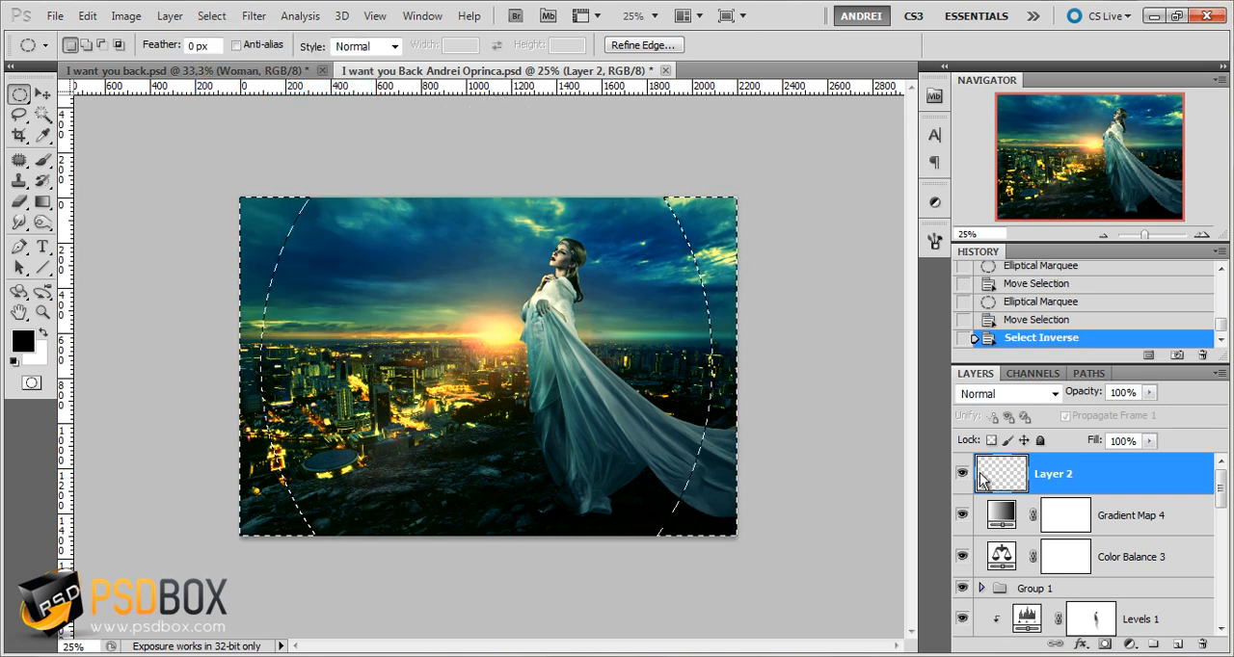
{"action": "key", "text": "alt+BackSpace"}
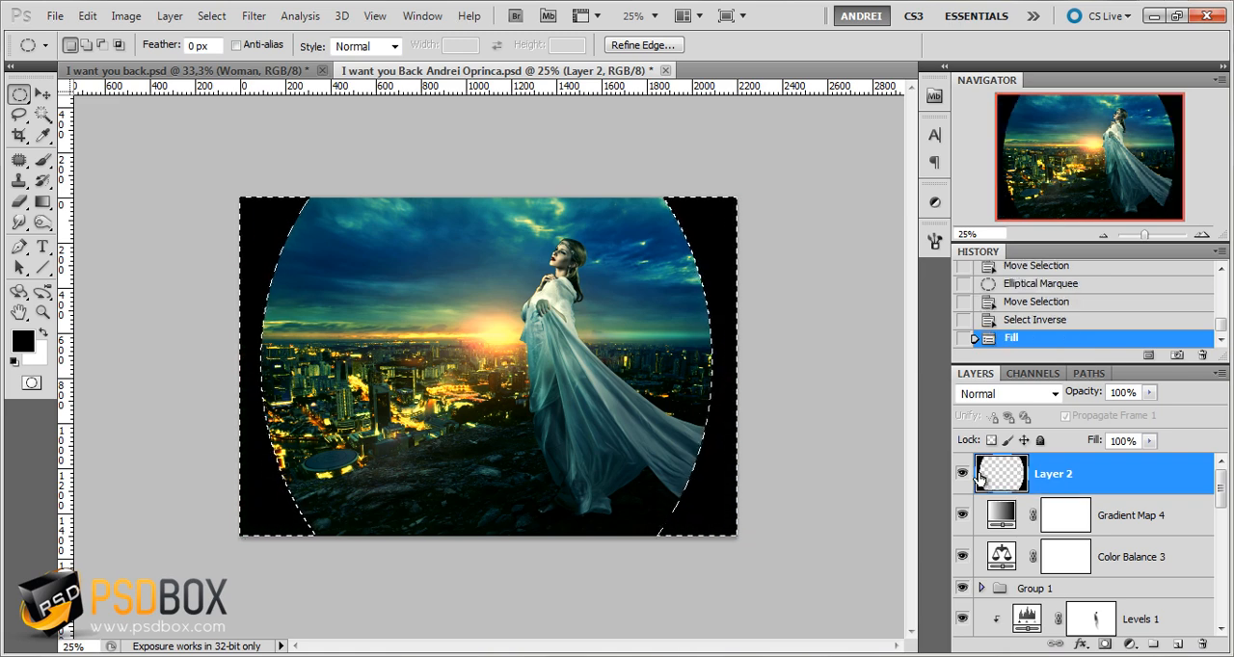
{"action": "key", "text": "ctrl+d"}
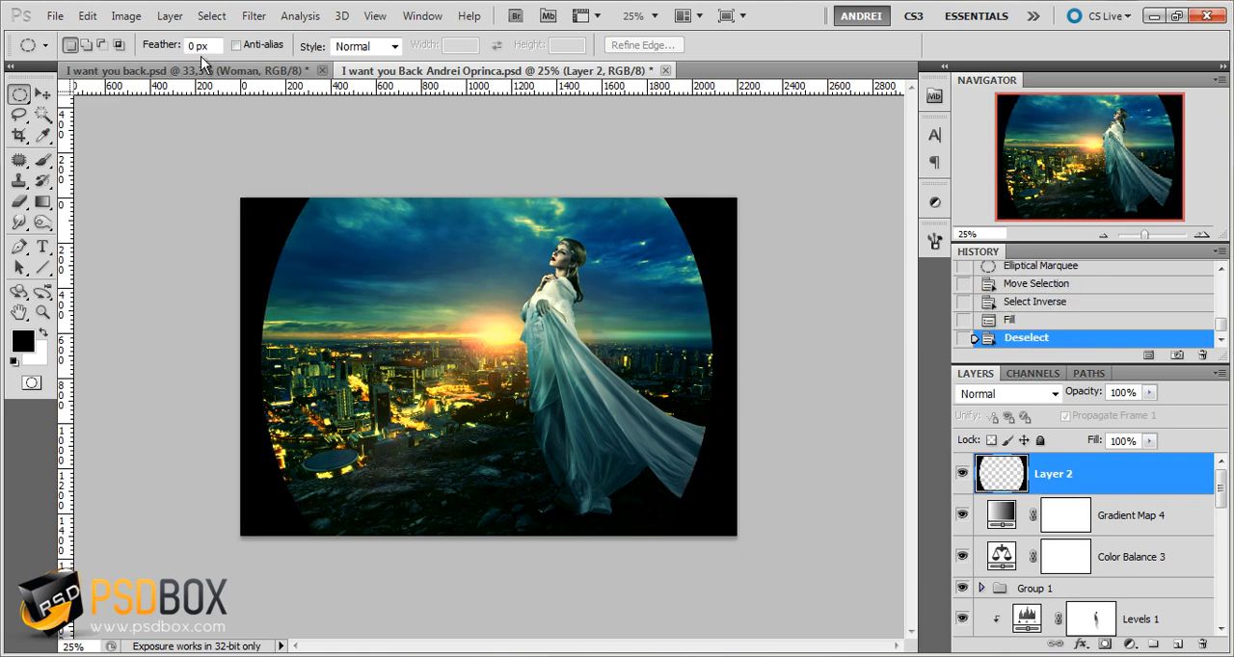
Apply a Gaussian Blur with a 250-pixel radius to the black vignette on Layer 2
{"action": "left_click", "coordinate": [254, 15]}
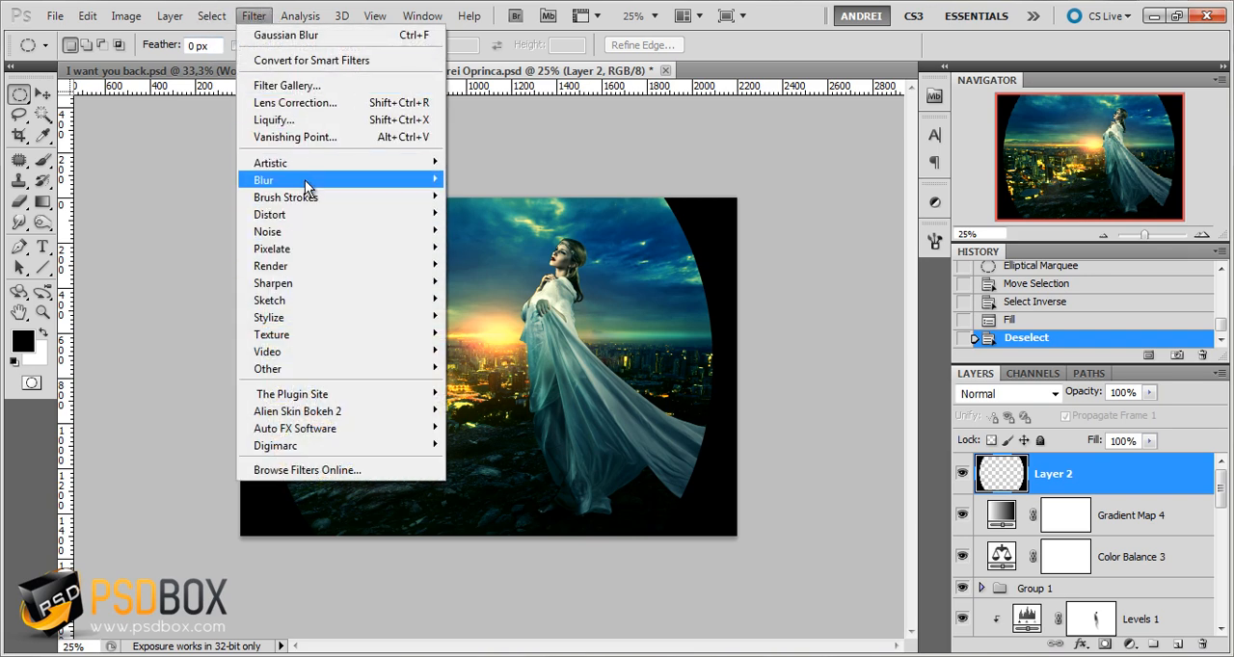
{"action": "mouse_move", "coordinate": [305, 180]}
{"action": "left_click", "coordinate": [507, 248]}
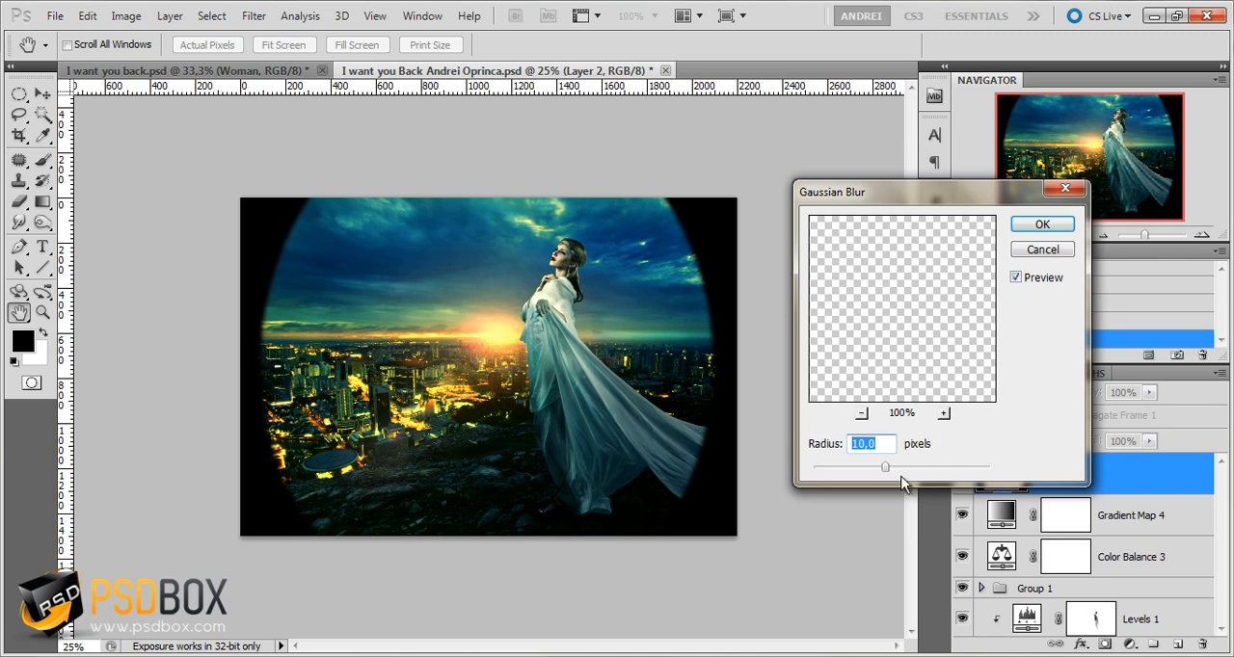
{"action": "left_click_drag", "start_coordinate": [885, 466], "coordinate": [989, 467]}
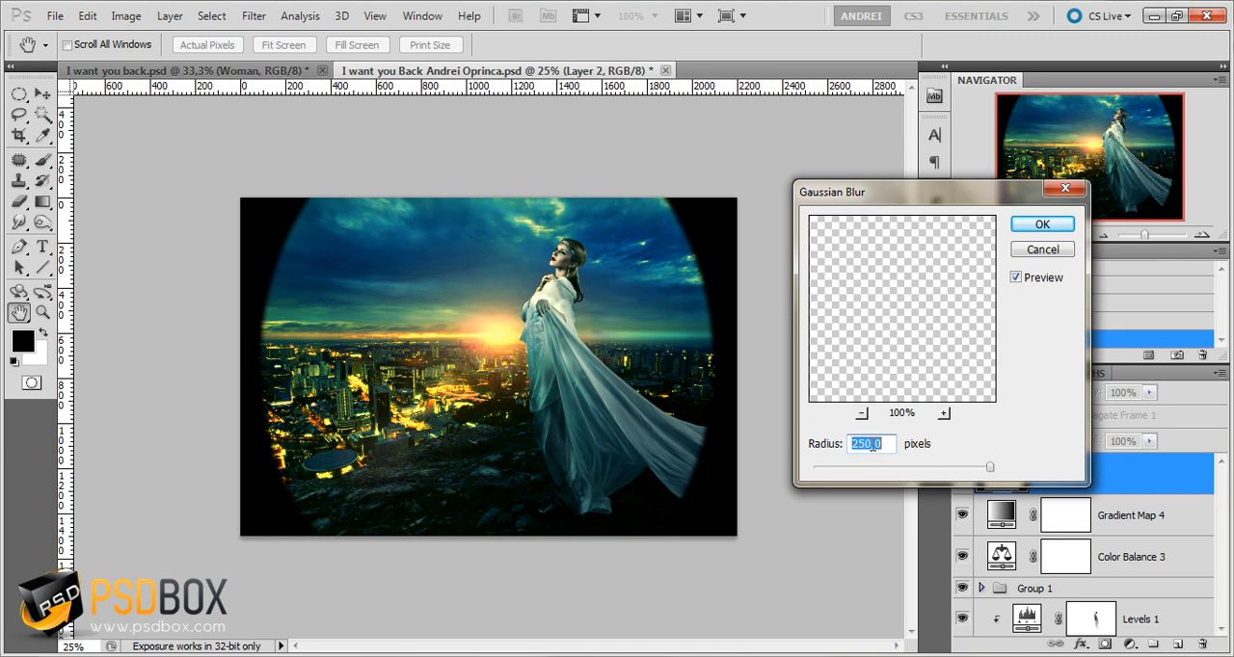
{"action": "left_click", "coordinate": [1051, 225]}
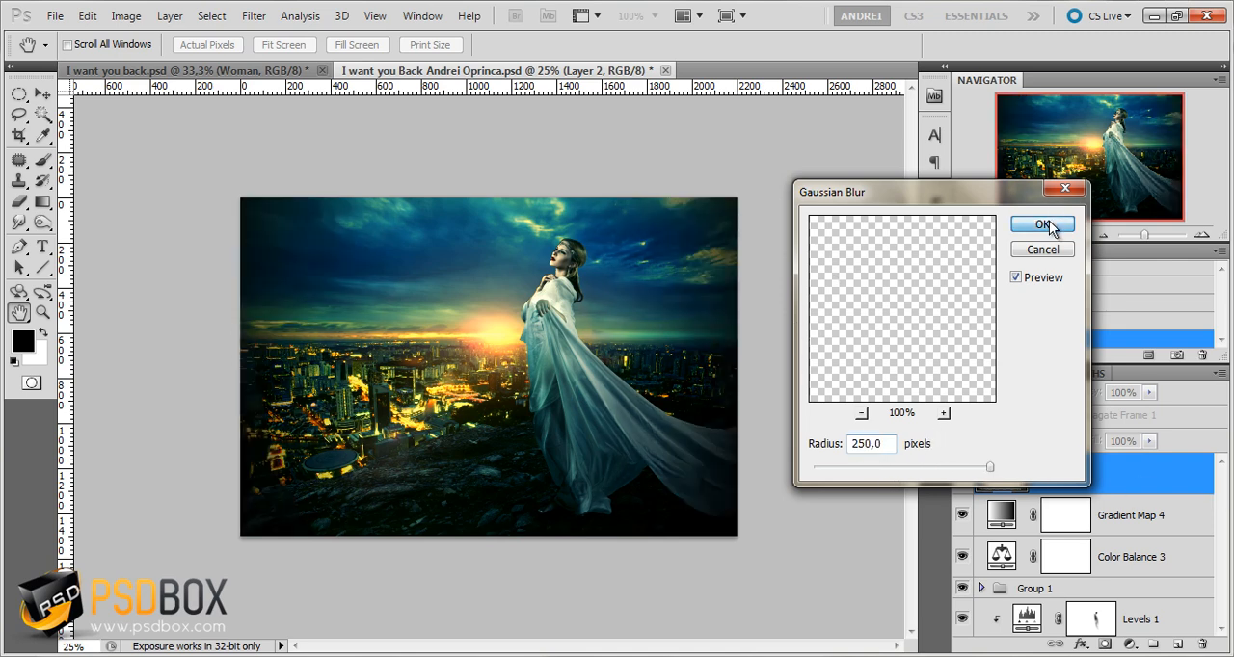
Set the vignette layer's blend mode to Soft Light and its opacity to 75%
{"action": "left_click", "coordinate": [1007, 394]}
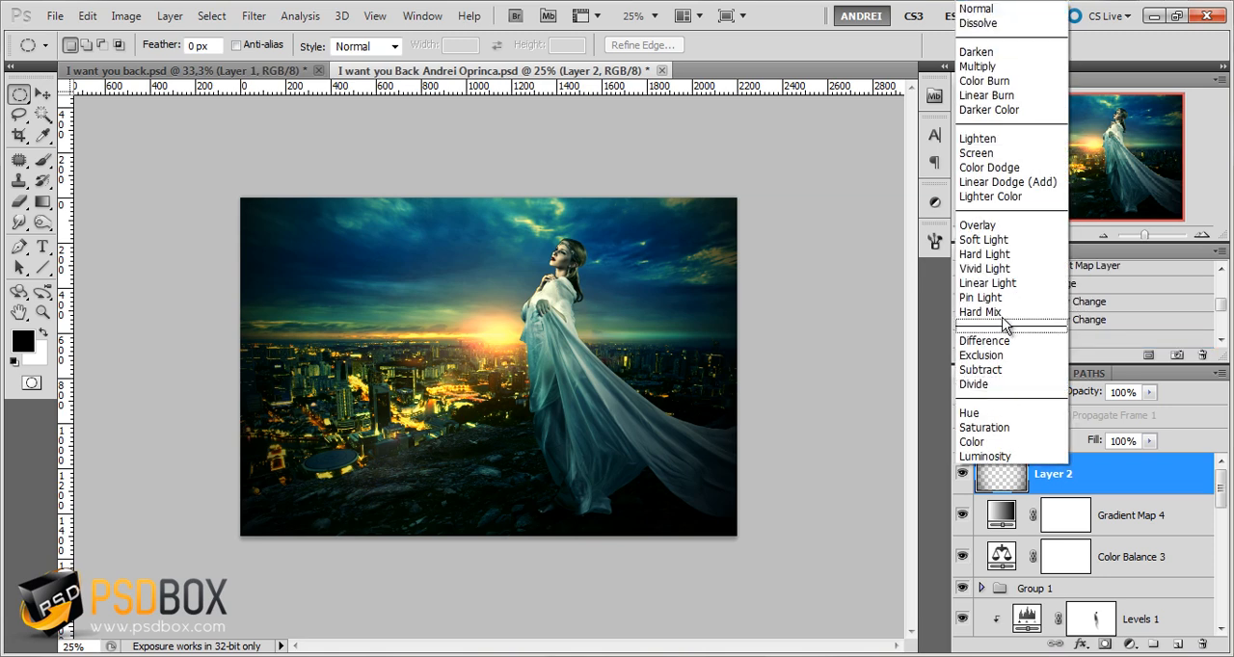
{"action": "left_click", "coordinate": [1008, 243]}
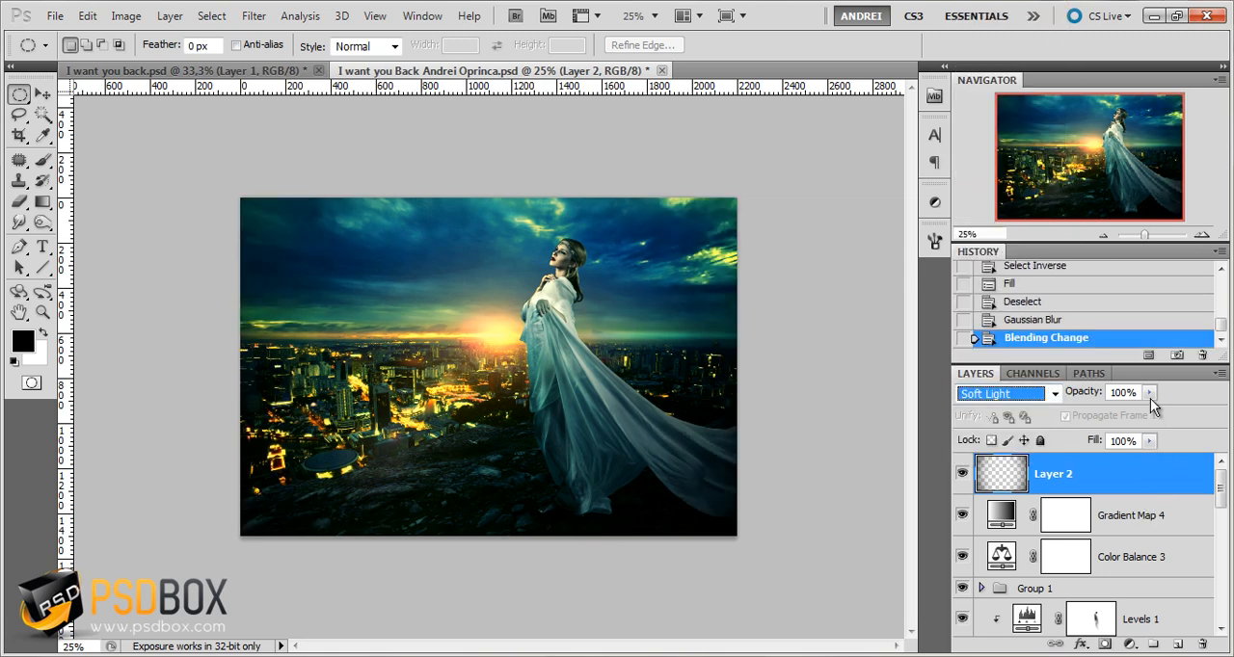
{"action": "left_click", "coordinate": [1150, 393]}
{"action": "left_click_drag", "start_coordinate": [1152, 414], "coordinate": [1134, 414]}
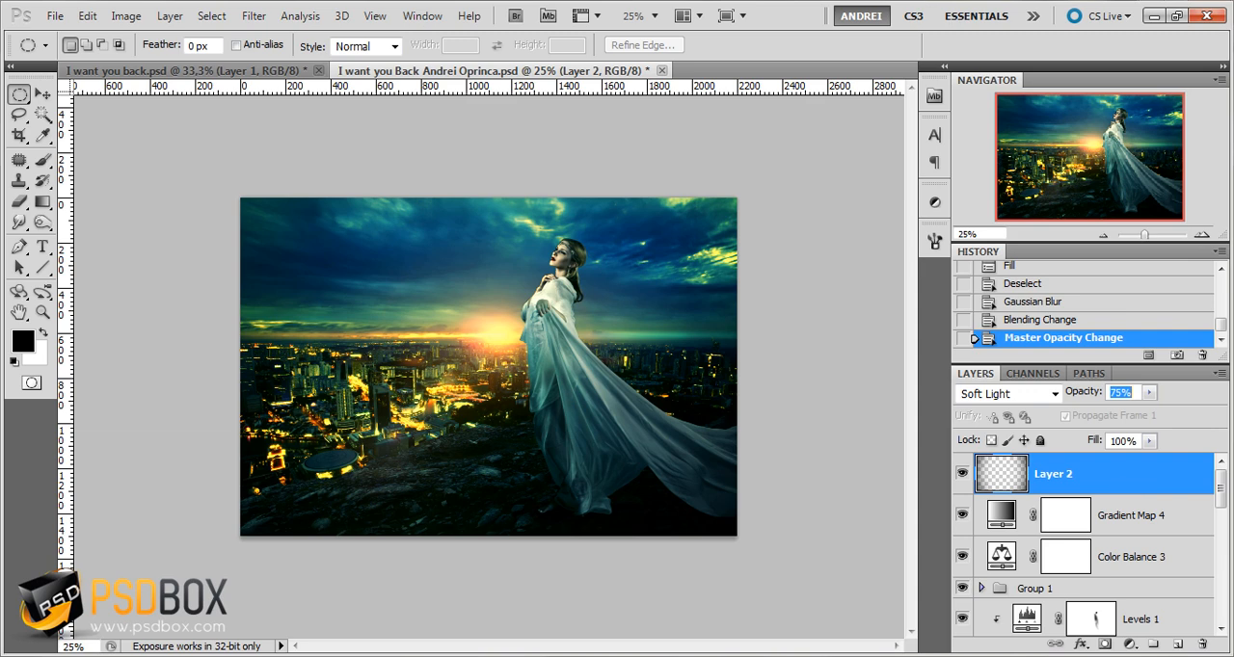
{"action": "key", "text": "ctrl+plus"}
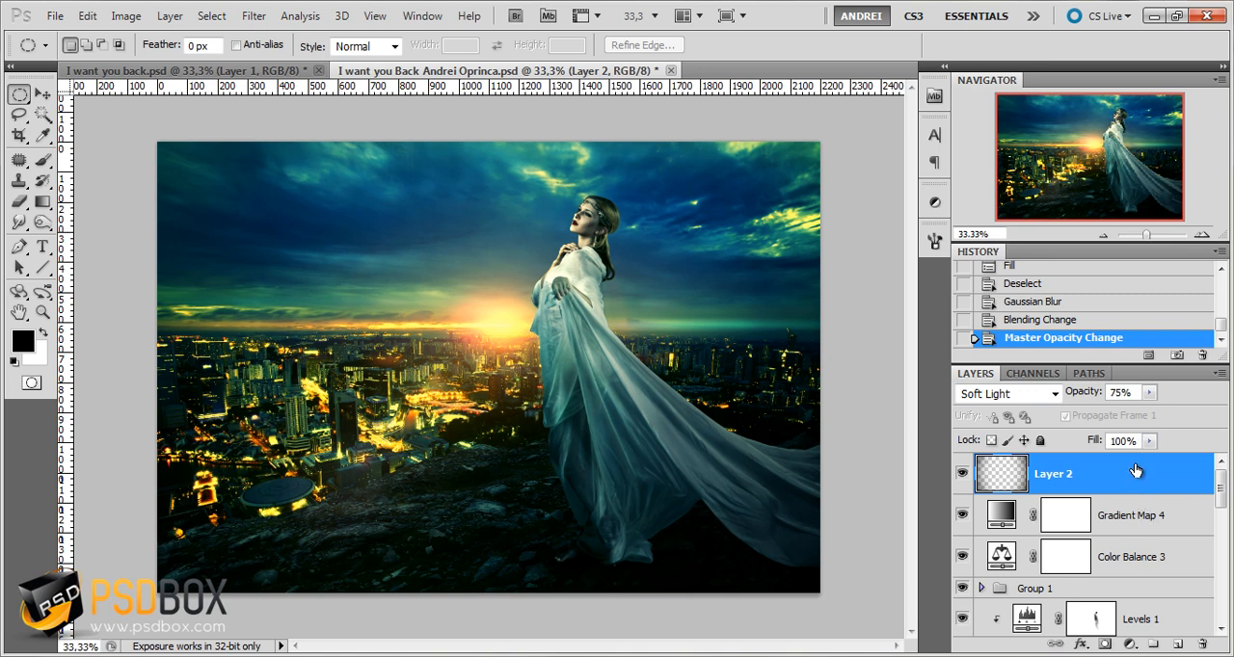
Identify the city layer by toggling its visibility, and convert it to a smart object
{"action": "left_click_drag", "start_coordinate": [1223, 492], "coordinate": [1230, 604]}
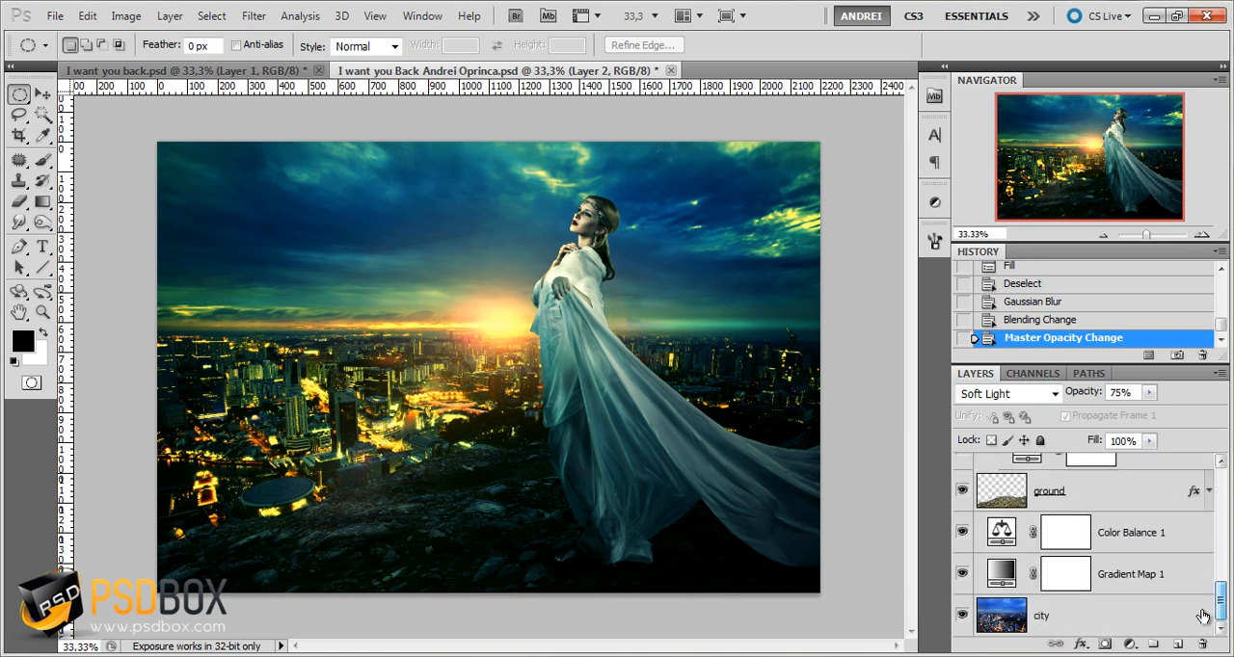
{"action": "left_click", "coordinate": [1114, 625]}
{"action": "left_click", "coordinate": [964, 622]}
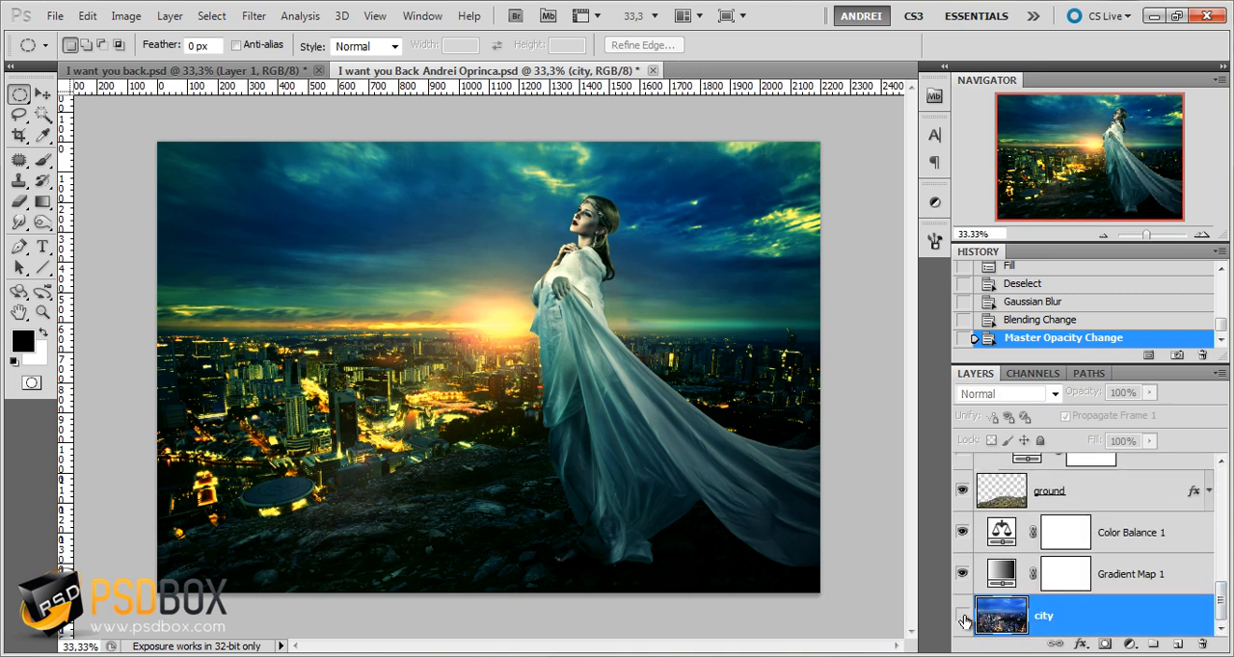
{"action": "left_click", "coordinate": [964, 622]}
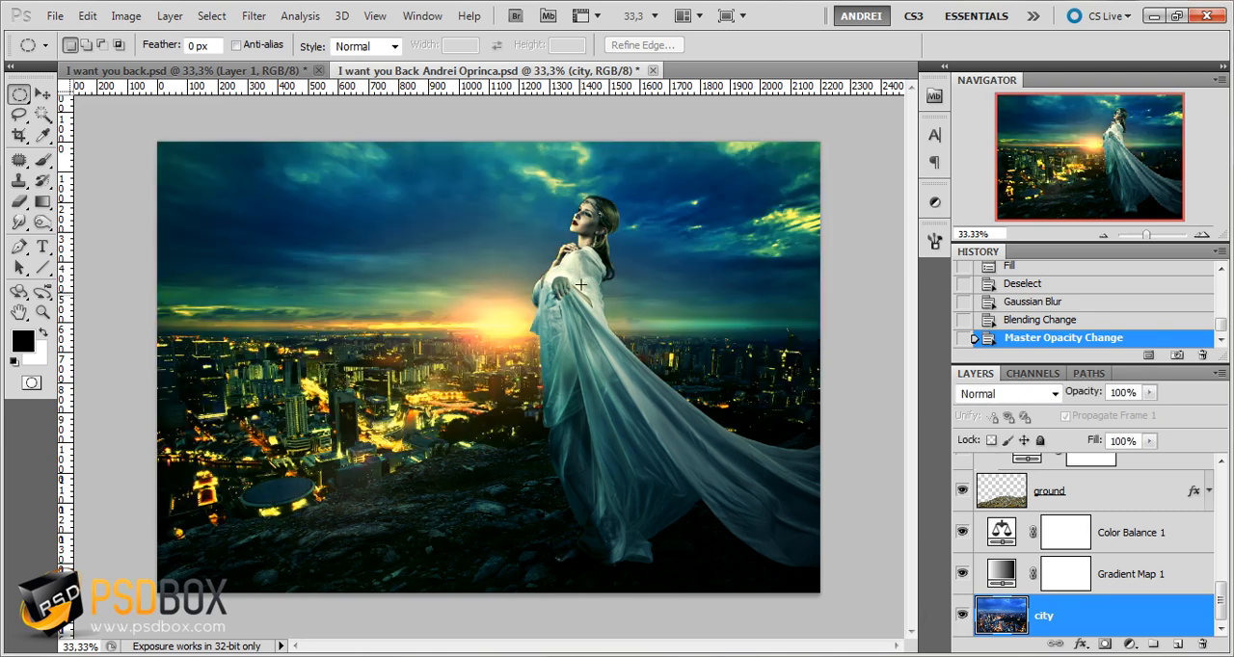
{"action": "right_click", "coordinate": [1147, 622]}
{"action": "left_click", "coordinate": [1077, 302]}
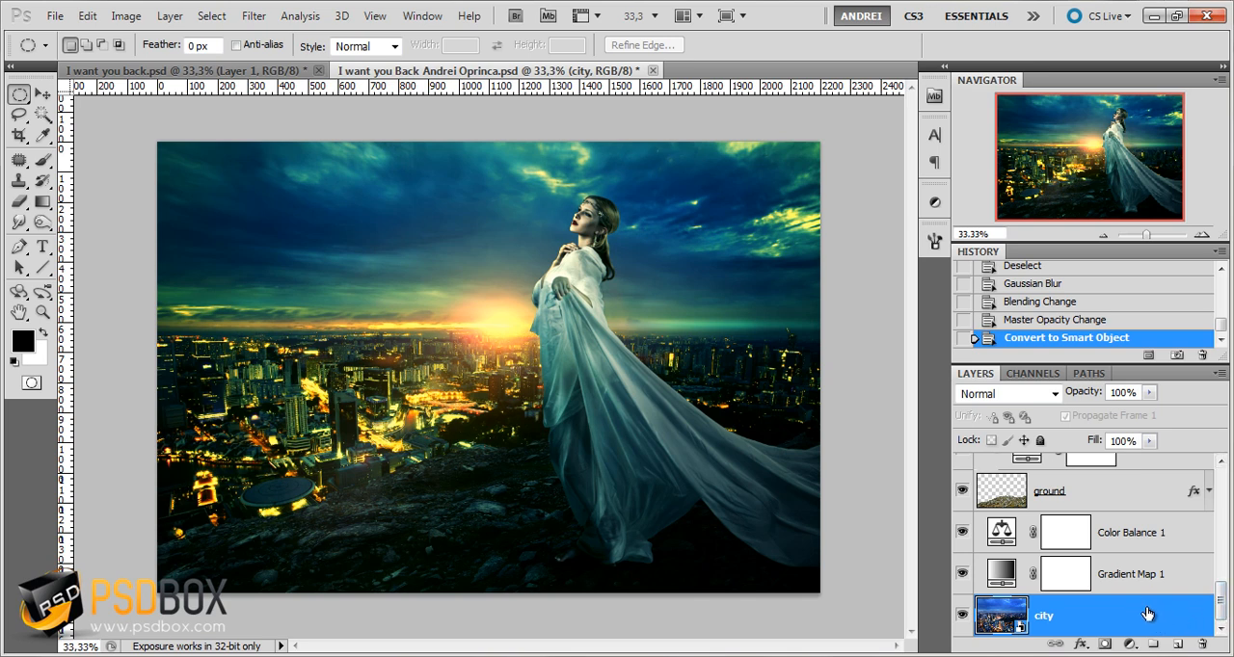
Apply a Gaussian Blur with a 3-pixel radius to the city smart object
{"action": "left_click", "coordinate": [253, 16]}
{"action": "mouse_move", "coordinate": [292, 175]}
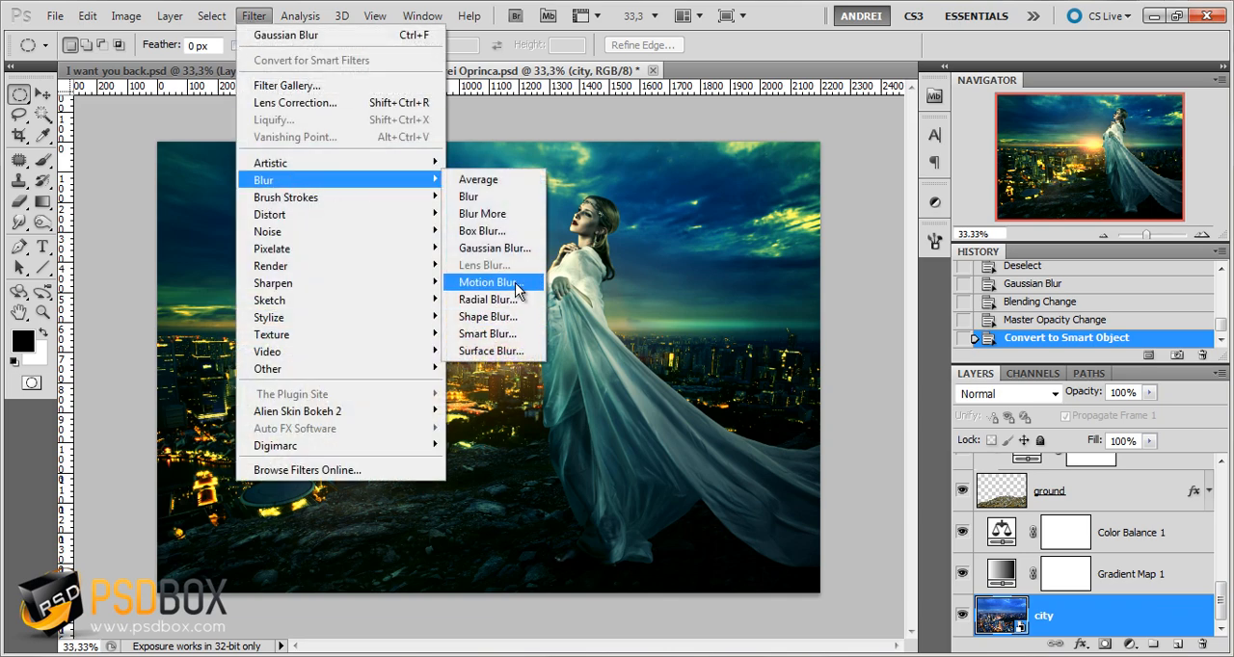
{"action": "left_click", "coordinate": [496, 248]}
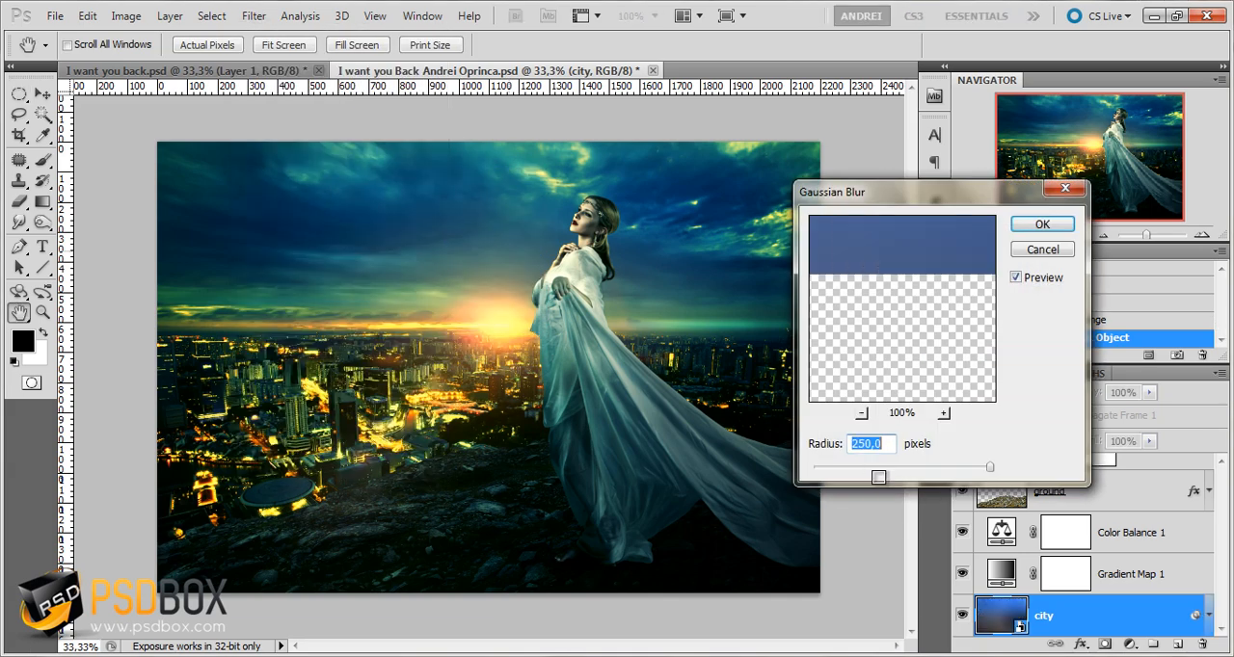
{"action": "type", "text": "3"}
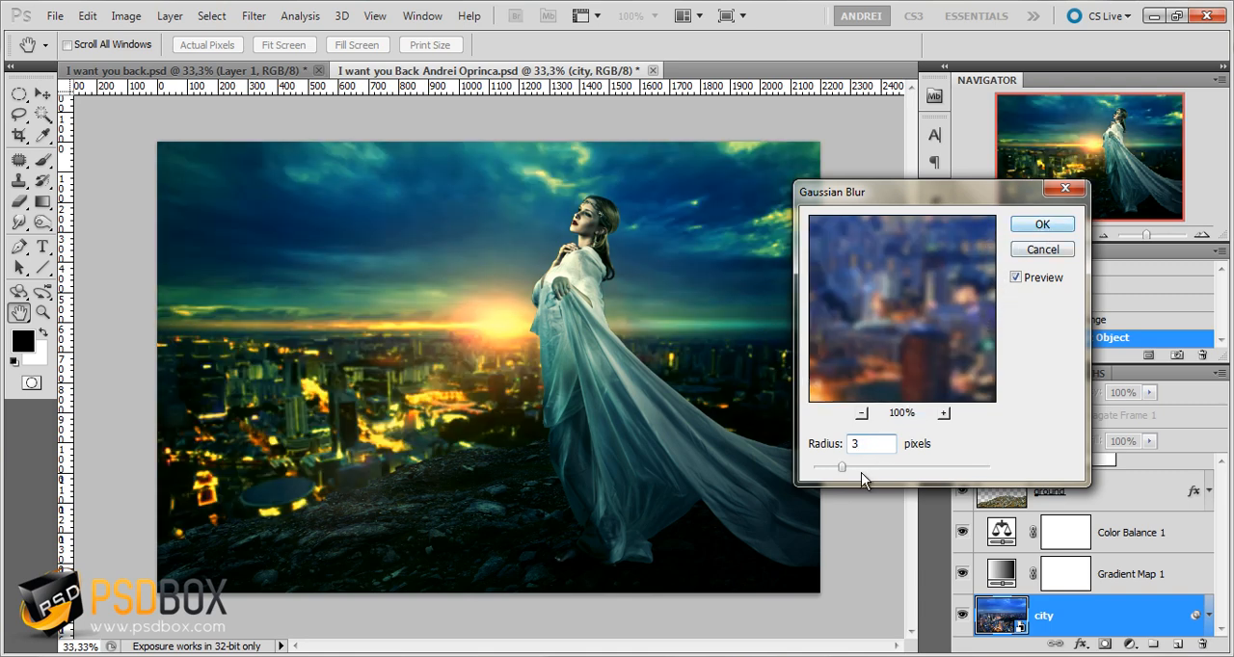
{"action": "left_click", "coordinate": [1043, 228]}
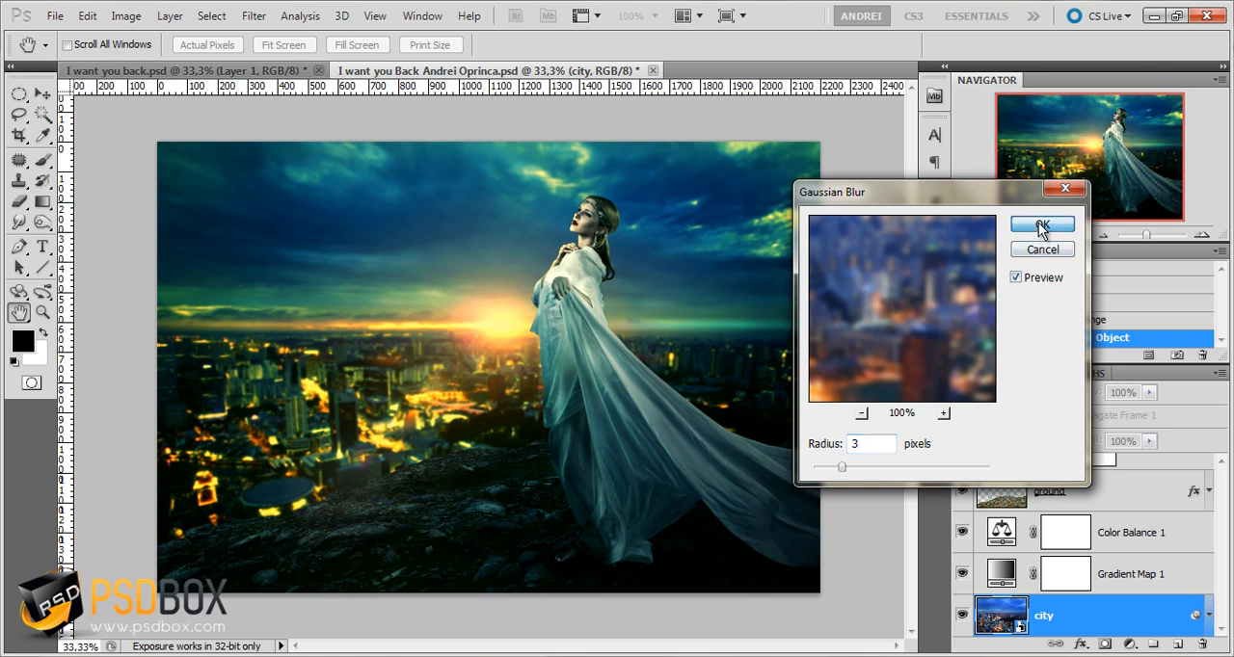
{"action": "key", "text": "ctrl+f"}
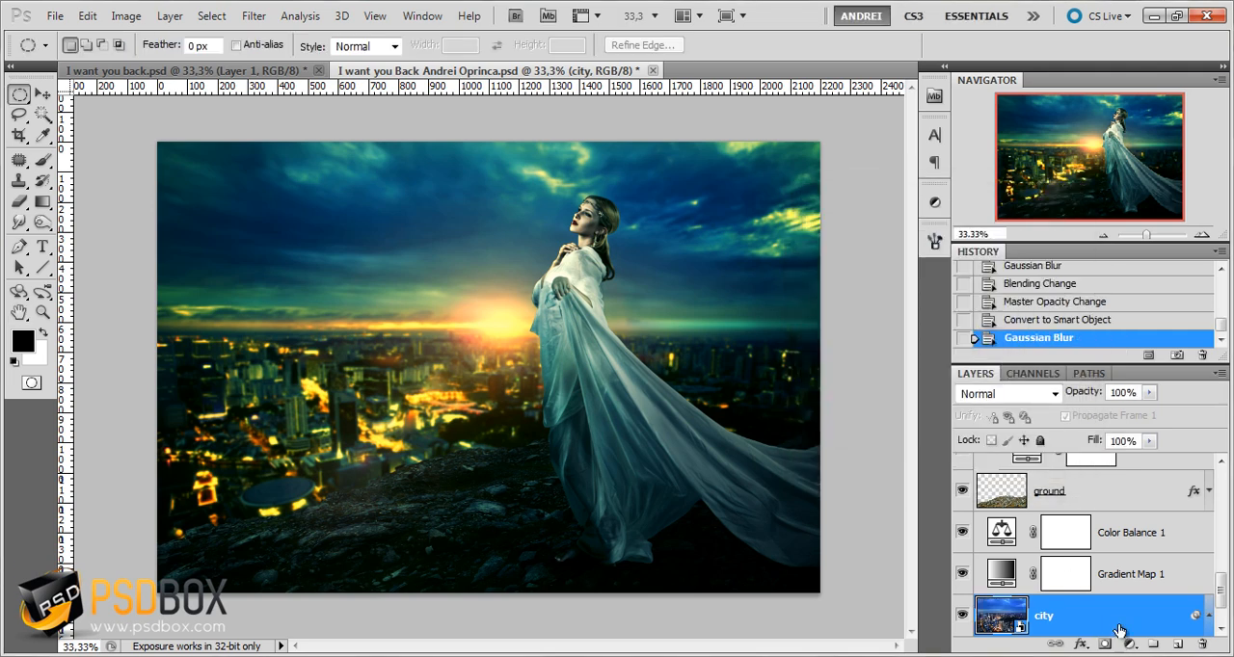
Select the ground layer and convert it to a smart object
{"action": "scroll", "coordinate": [1106, 555], "scroll_direction": "up", "scroll_amount": 1}
{"action": "left_click", "coordinate": [1106, 548]}
{"action": "scroll", "coordinate": [464, 529], "scroll_direction": "up", "scroll_amount": 1}
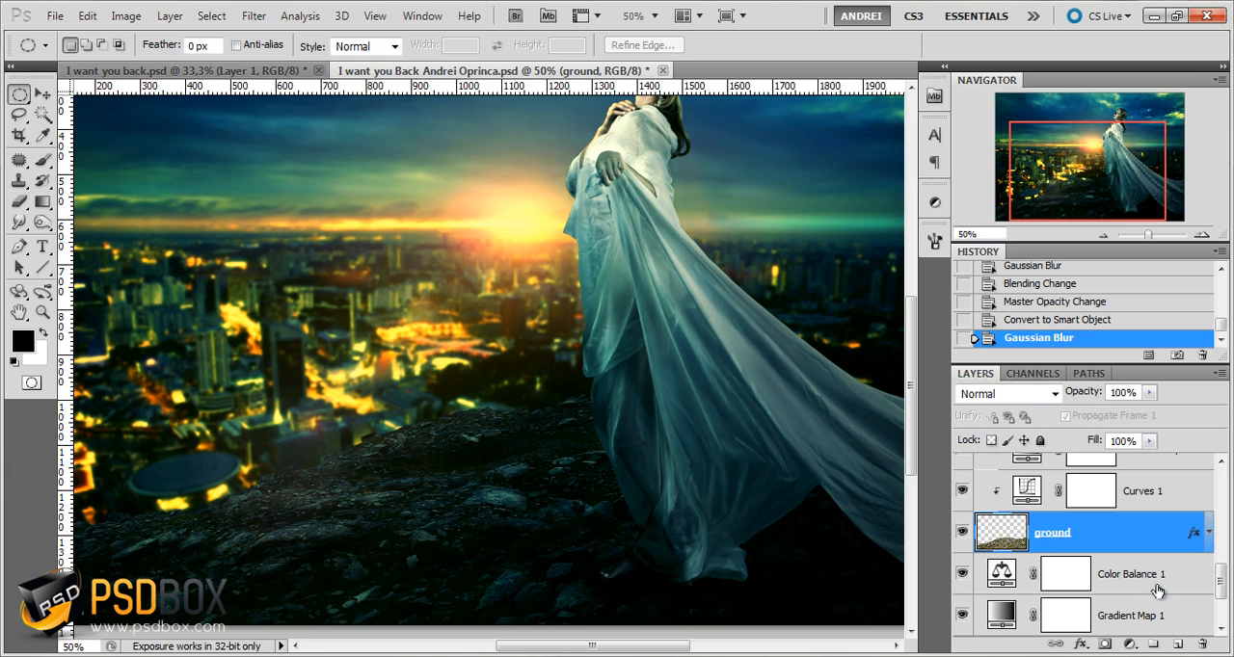
{"action": "right_click", "coordinate": [1126, 546]}
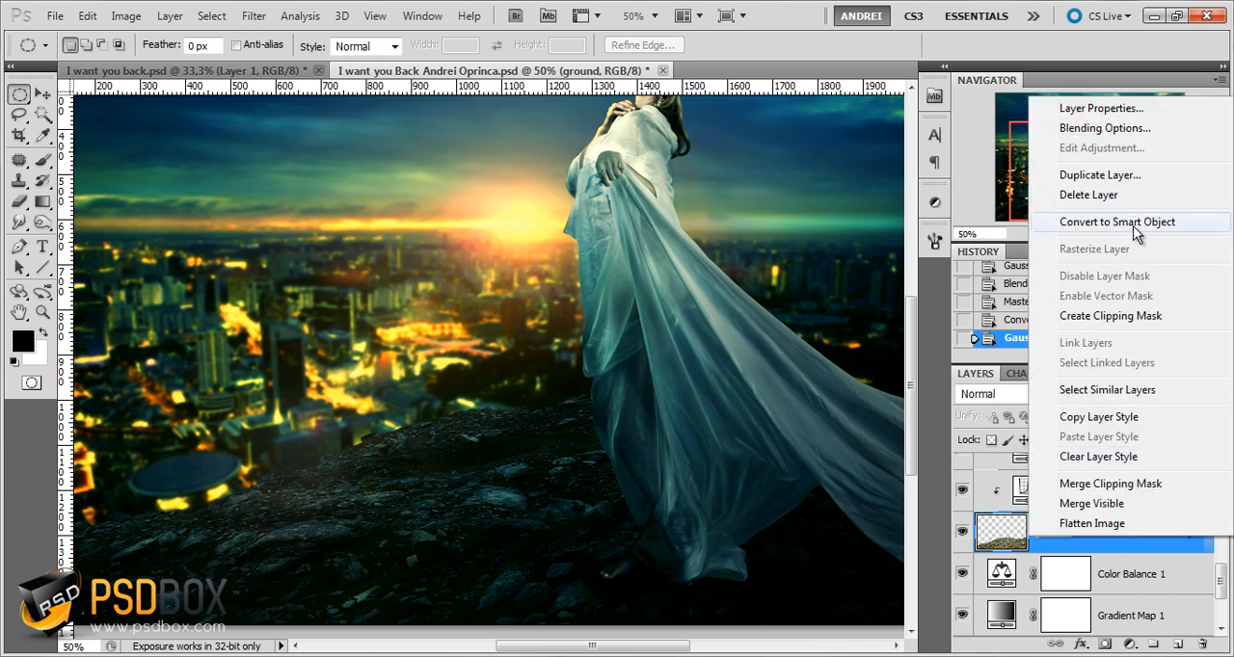
{"action": "left_click", "coordinate": [1116, 223]}
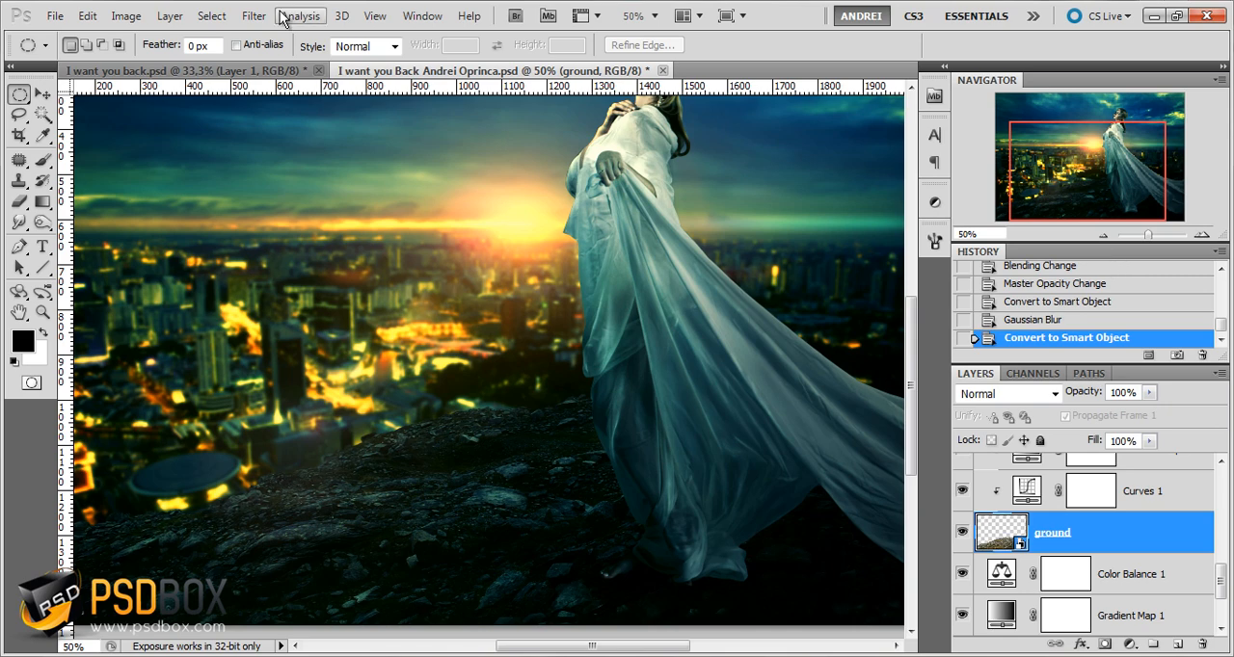
Apply a Gaussian Blur with a 3-pixel radius to the ground smart object
{"action": "left_click", "coordinate": [254, 15]}
{"action": "mouse_move", "coordinate": [308, 177]}
{"action": "left_click", "coordinate": [492, 248]}
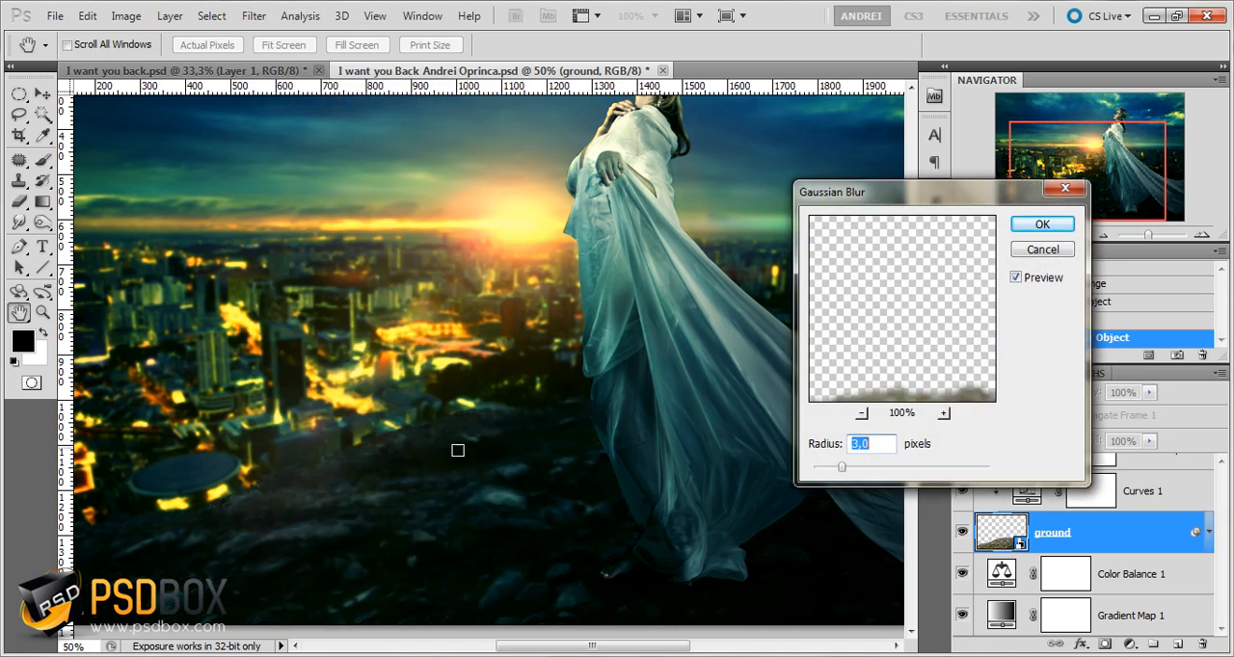
{"action": "left_click", "coordinate": [1042, 224]}
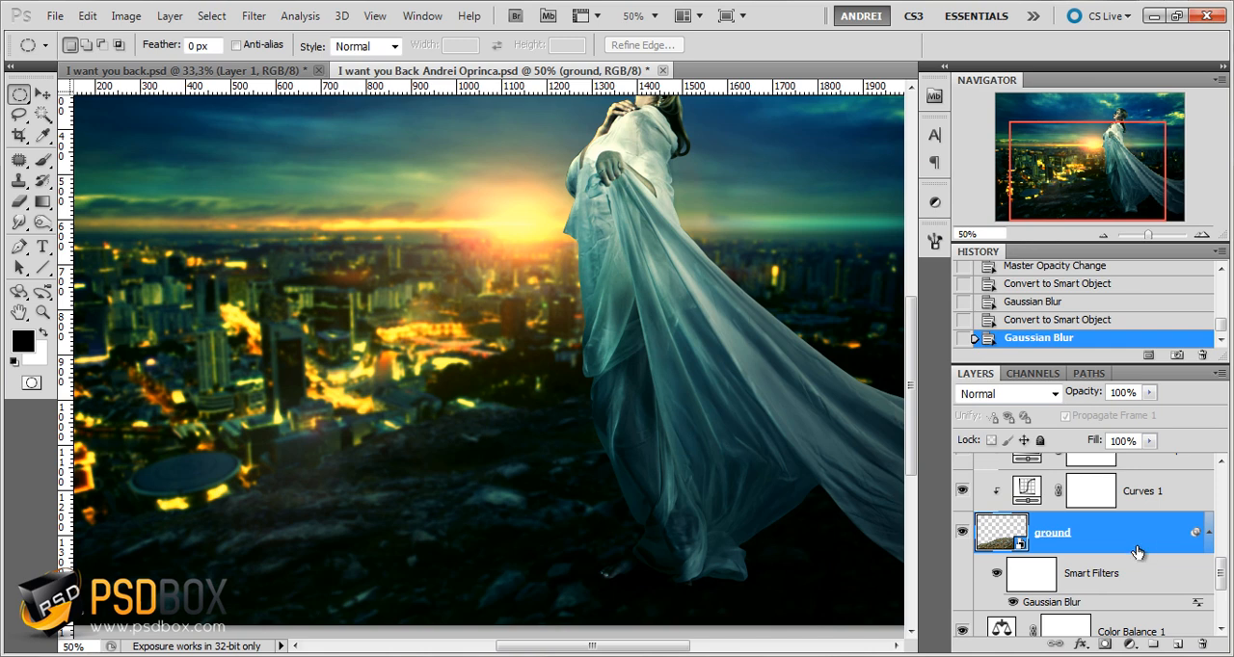
Compare the ground with its smart filters off and on, and select the ground layer's filter mask for editing
{"action": "left_click_drag", "start_coordinate": [1087, 150], "coordinate": [1074, 146]}
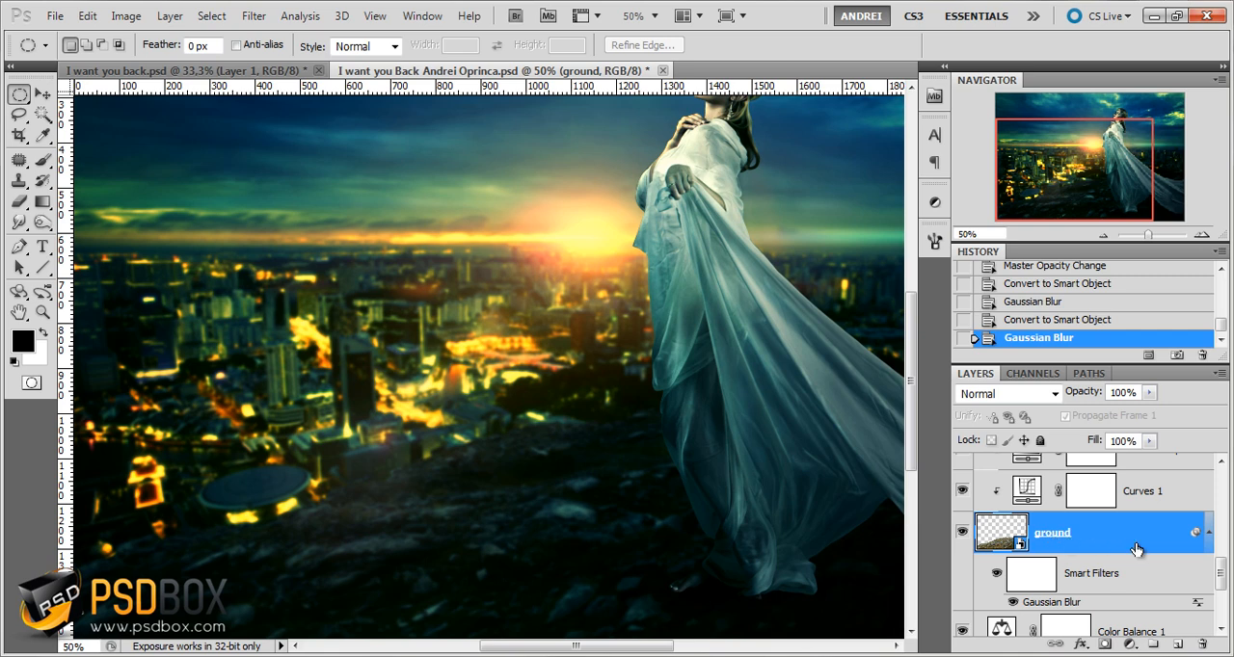
{"action": "left_click", "coordinate": [1054, 574]}
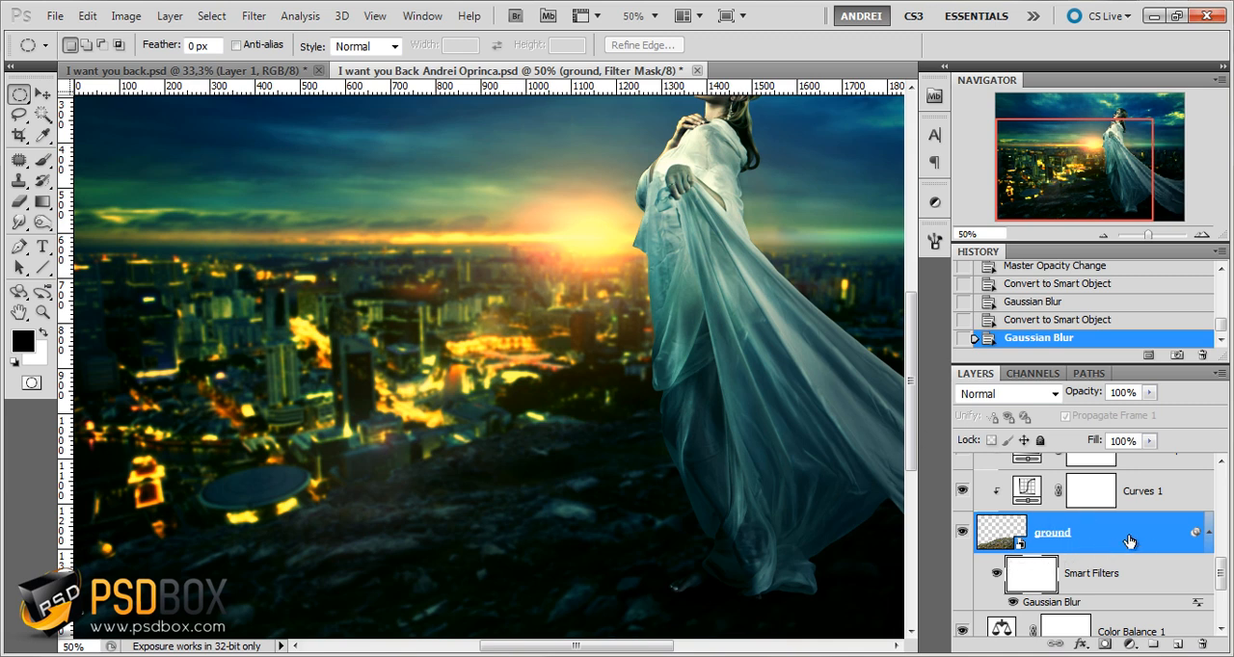
{"action": "left_click", "coordinate": [997, 574]}
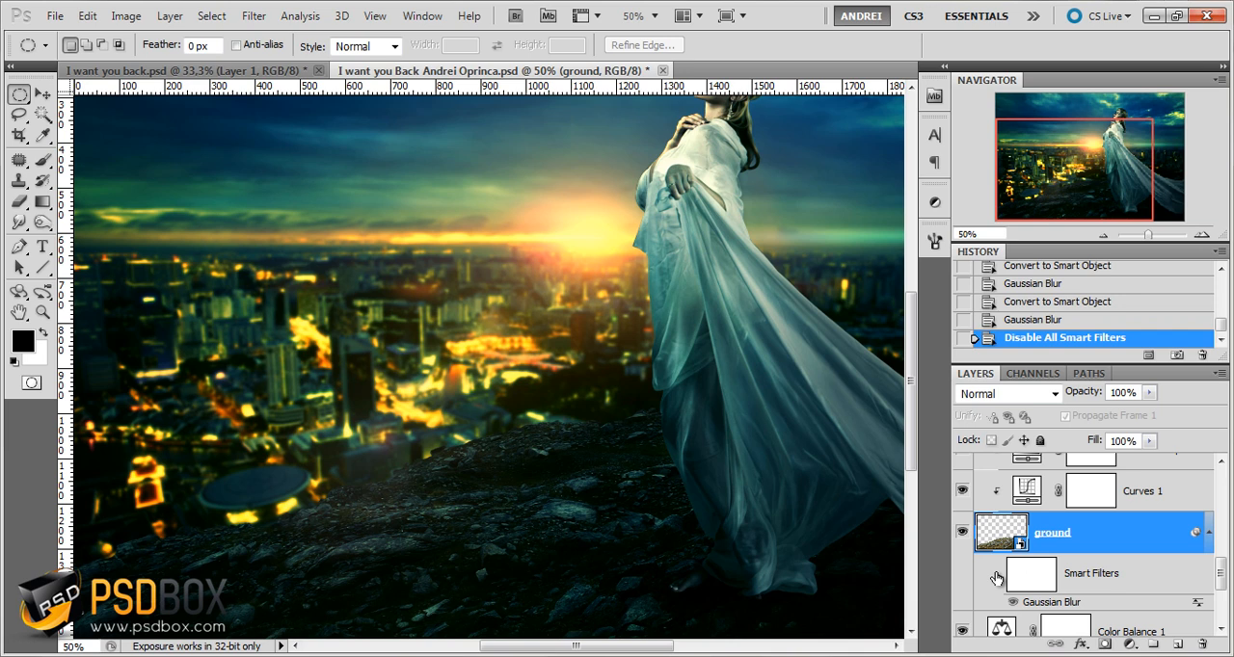
{"action": "left_click", "coordinate": [997, 576]}
{"action": "left_click", "coordinate": [1041, 576]}
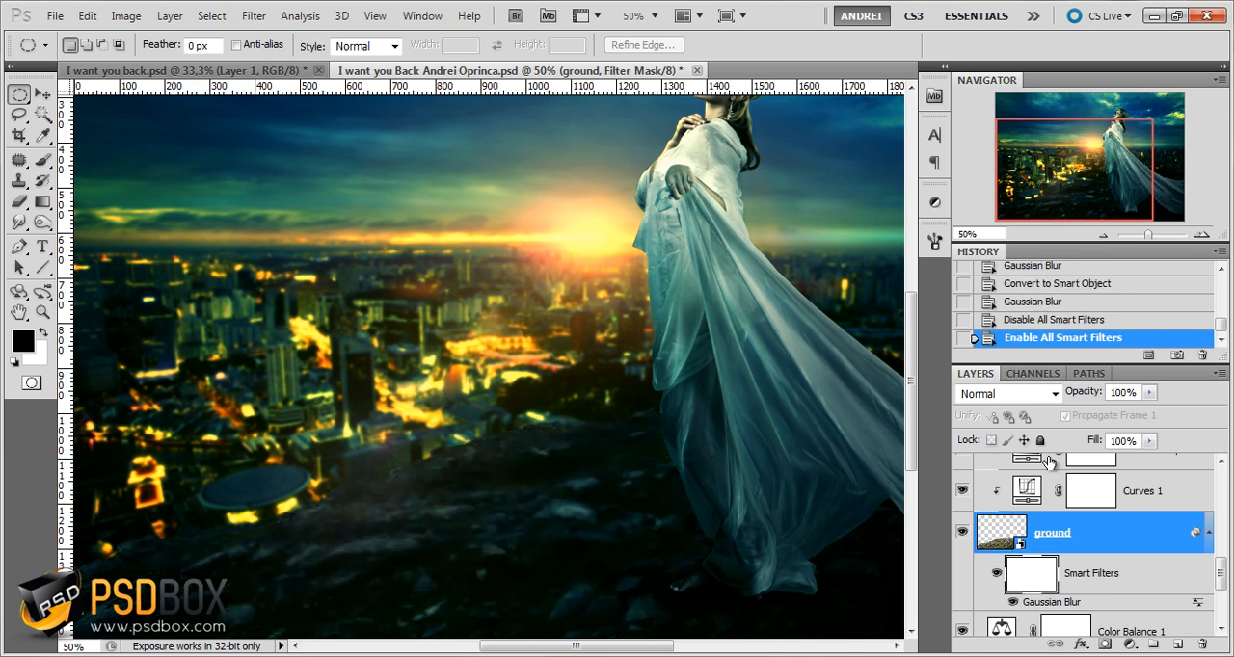
{"action": "left_click_drag", "start_coordinate": [1222, 577], "coordinate": [1224, 578]}
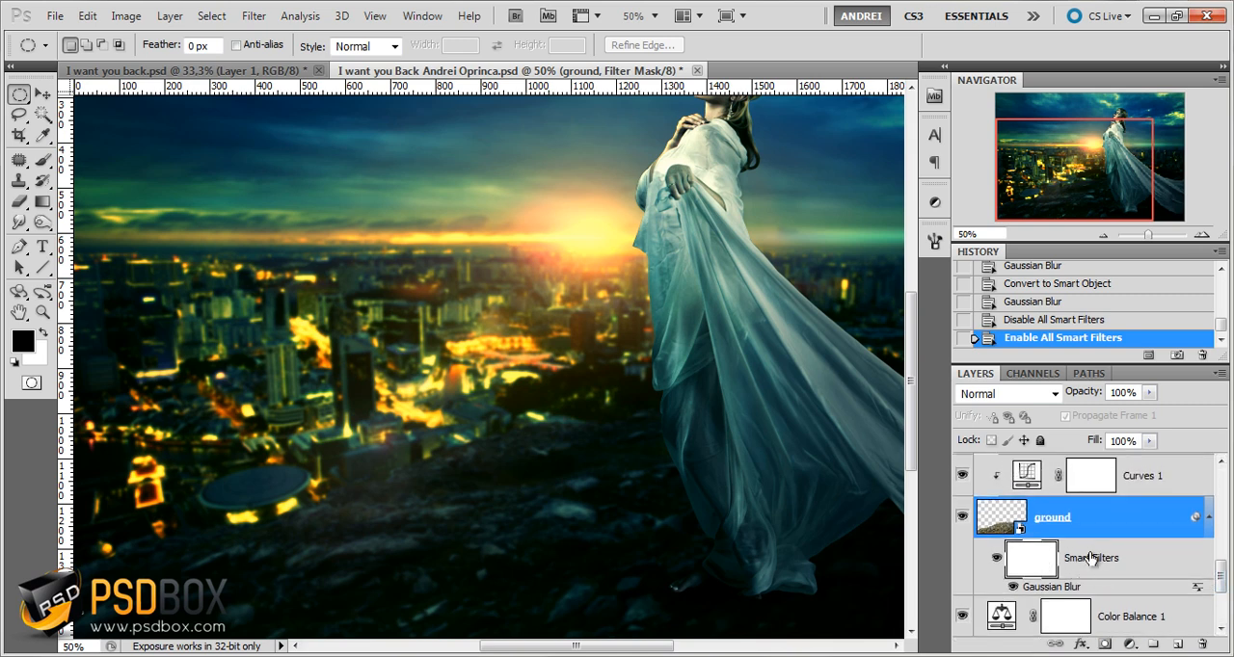
Set up a soft round brush with 166 px size, 0% hardness, 50% opacity and 49% flow
{"action": "left_click", "coordinate": [42, 160]}
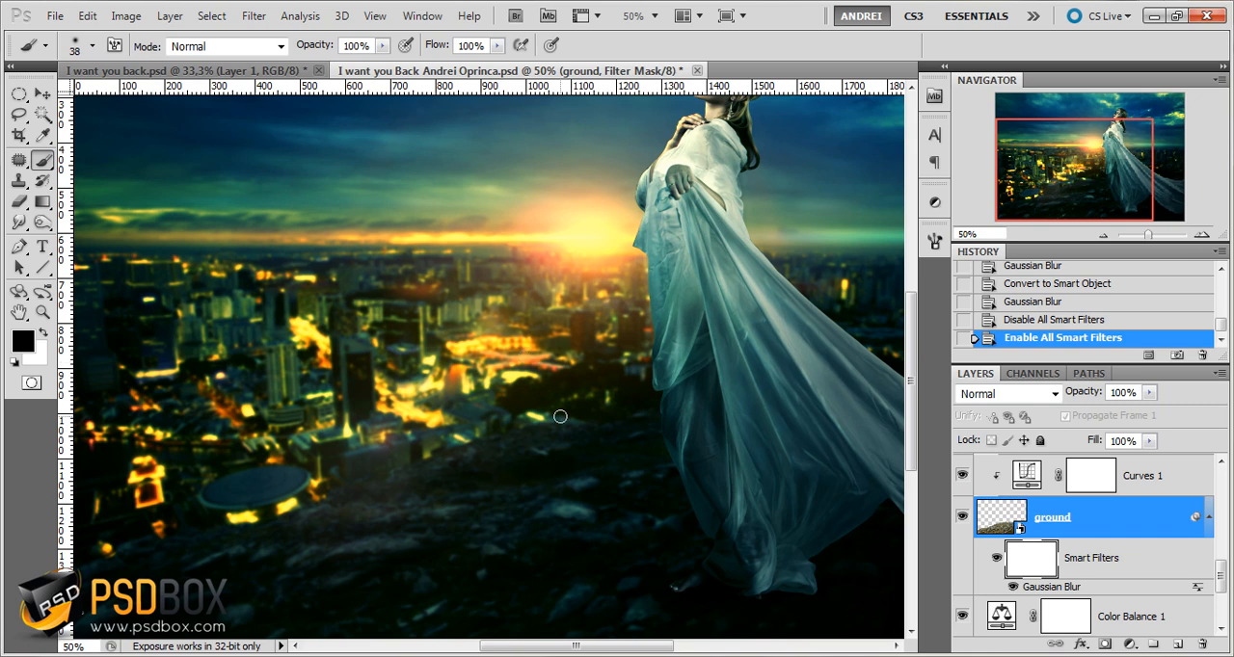
{"action": "right_click", "coordinate": [644, 539]}
{"action": "left_click", "coordinate": [777, 423]}
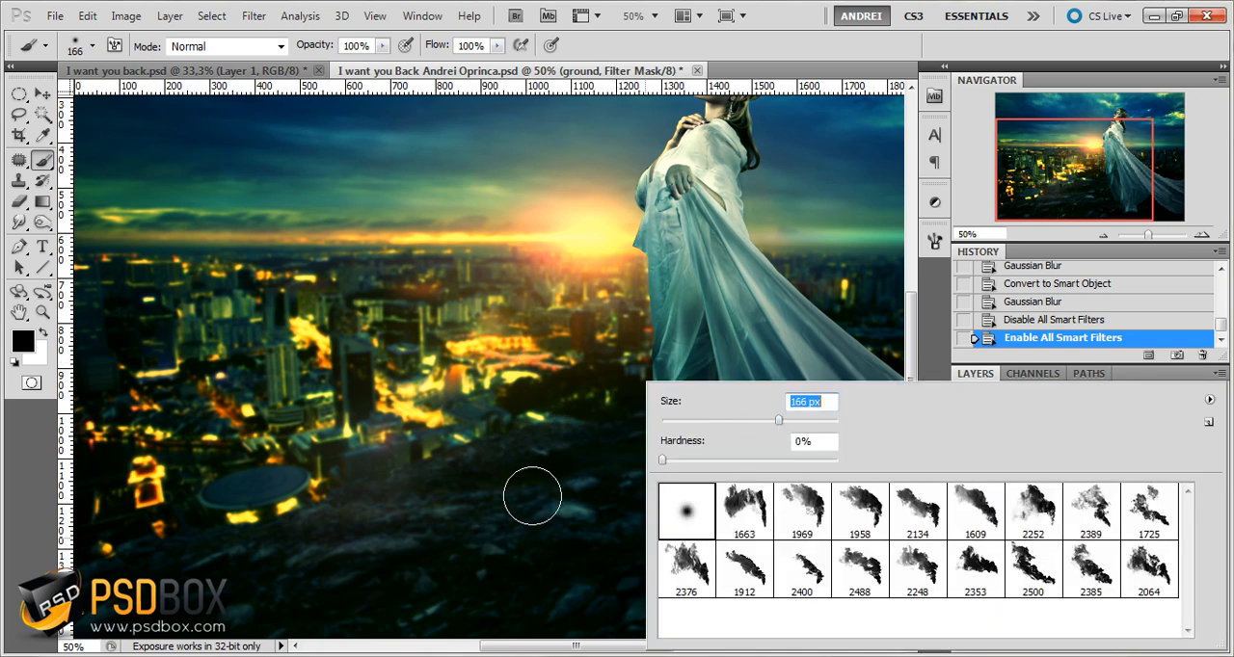
{"action": "left_click_drag", "start_coordinate": [582, 506], "coordinate": [476, 528]}
{"action": "key", "text": "ctrl+z"}
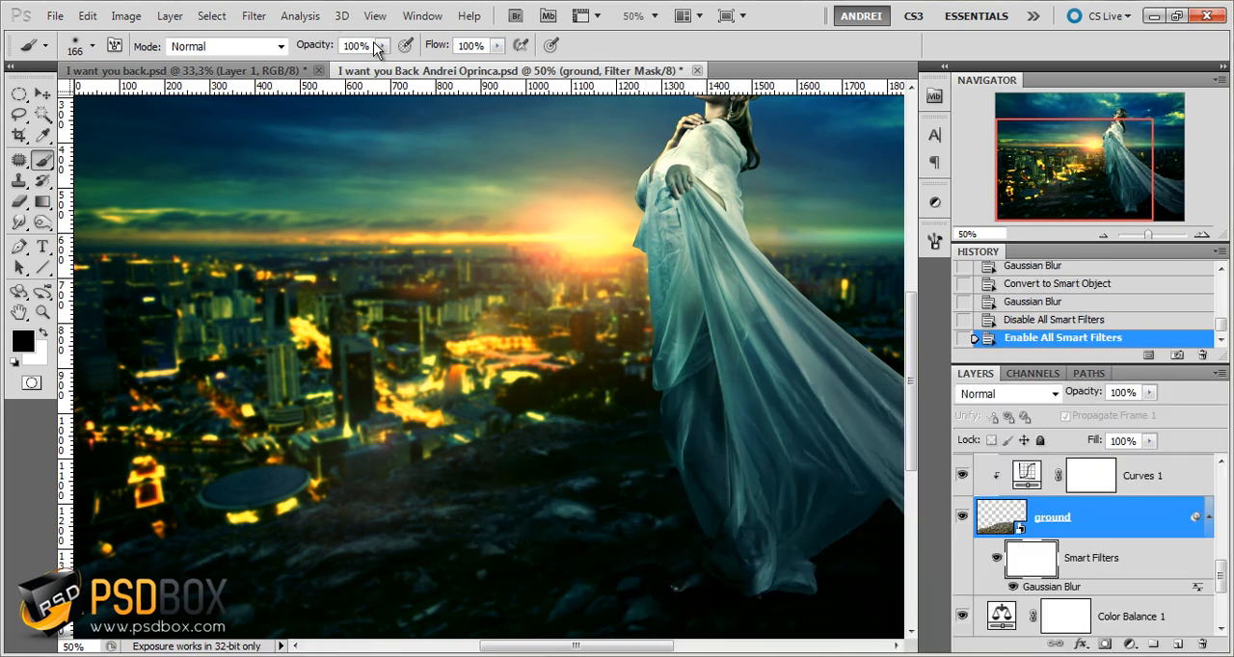
{"action": "left_click", "coordinate": [382, 45]}
{"action": "left_click_drag", "start_coordinate": [364, 69], "coordinate": [339, 68]}
{"action": "left_click", "coordinate": [497, 46]}
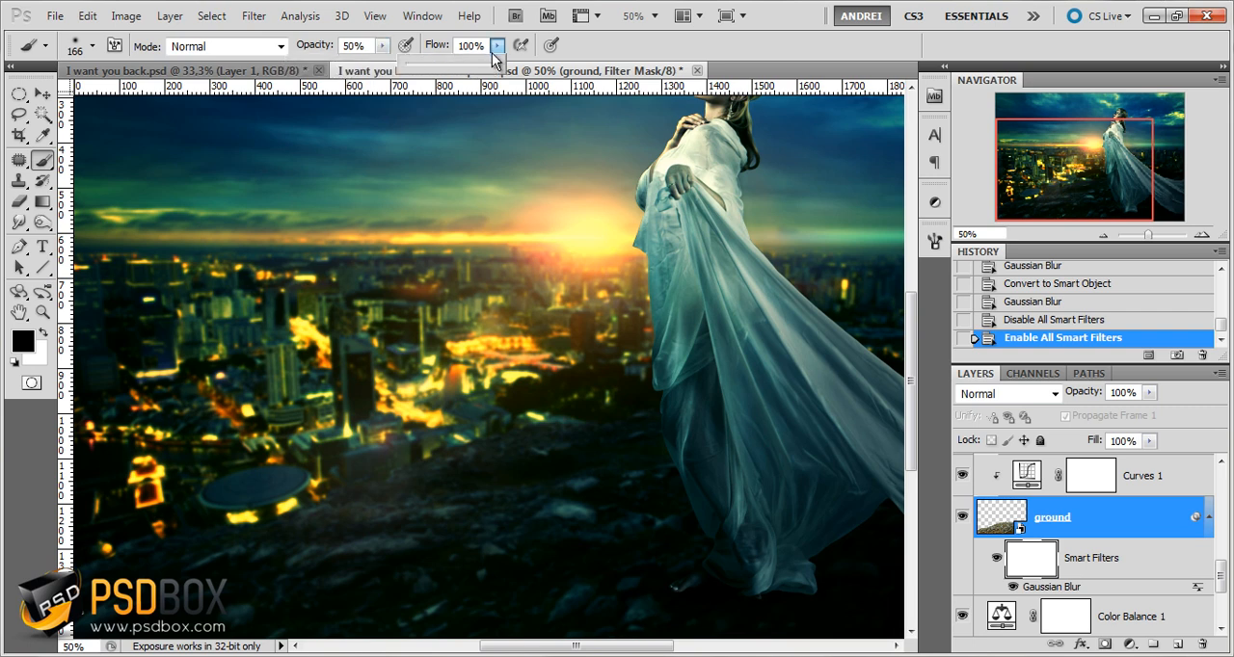
{"action": "left_click_drag", "start_coordinate": [494, 63], "coordinate": [452, 67]}
Paint black on the ground's filter mask around the woman's feet and the foreground rocks to remove the blur there
{"action": "left_click_drag", "start_coordinate": [817, 567], "coordinate": [601, 580]}
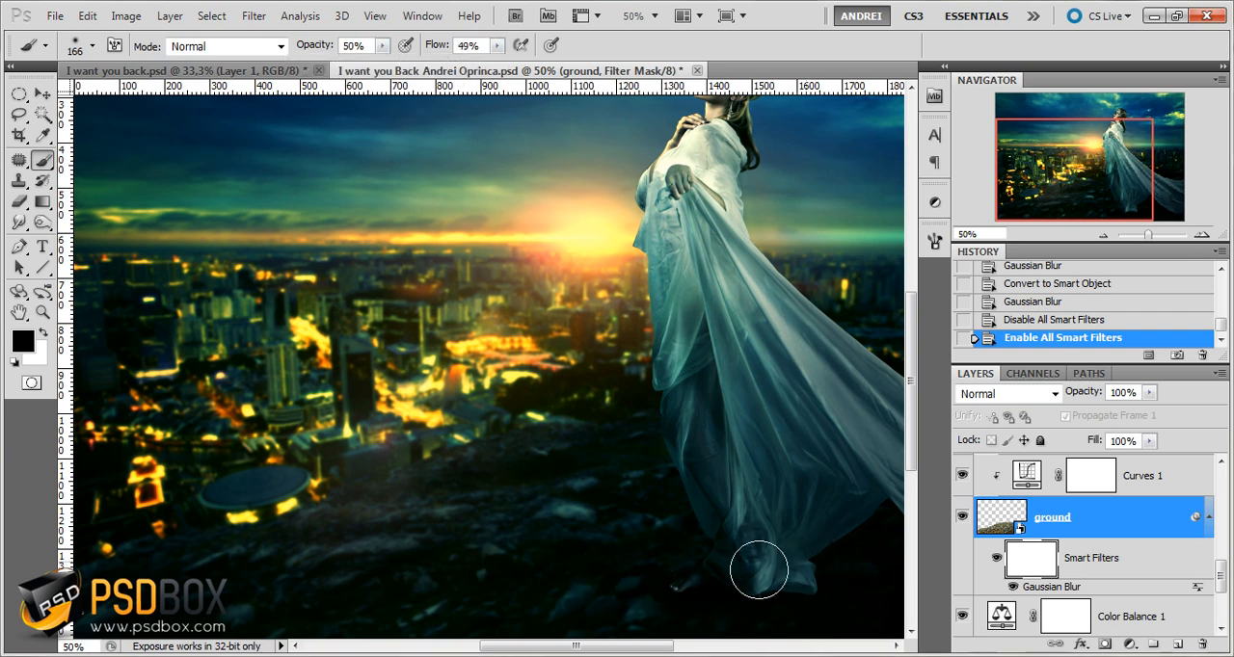
{"action": "left_click_drag", "start_coordinate": [759, 570], "coordinate": [603, 586]}
{"action": "left_click_drag", "start_coordinate": [483, 538], "coordinate": [554, 528]}
{"action": "mouse_move", "coordinate": [555, 527]}
{"action": "left_mouse_down"}
{"action": "mouse_move", "coordinate": [587, 585]}
{"action": "mouse_move", "coordinate": [556, 499]}
{"action": "mouse_move", "coordinate": [498, 456]}
{"action": "left_mouse_up"}
{"action": "left_click_drag", "start_coordinate": [600, 468], "coordinate": [460, 456]}
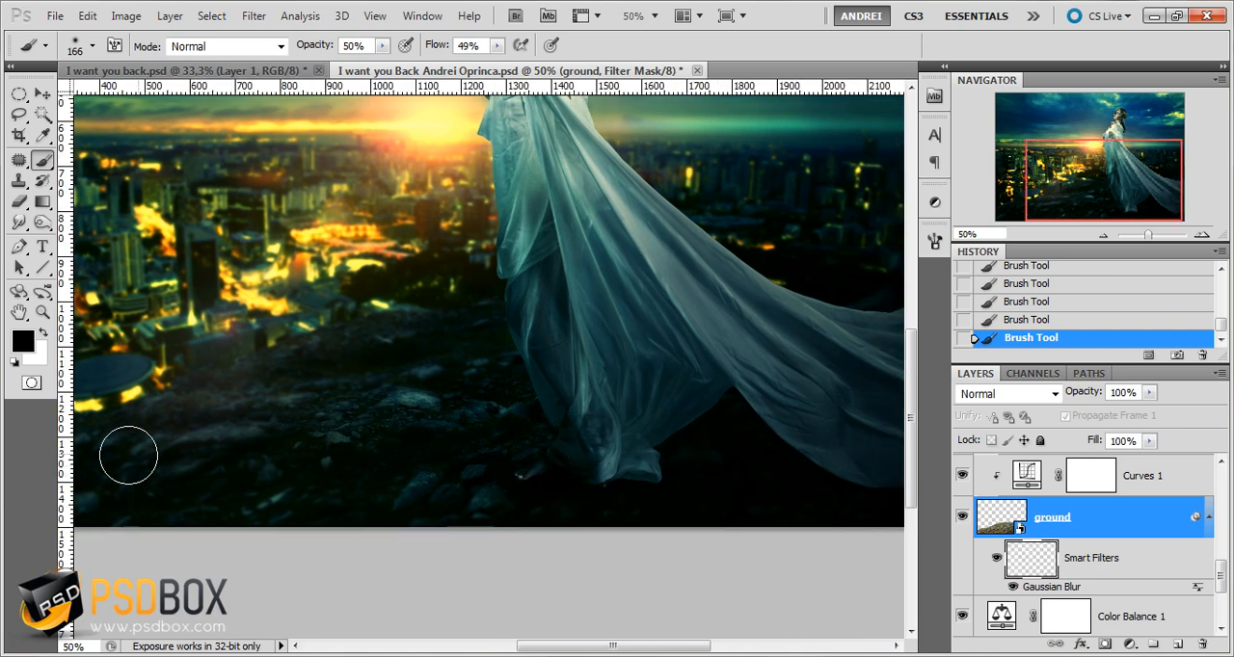
{"action": "left_click_drag", "start_coordinate": [545, 493], "coordinate": [647, 511]}
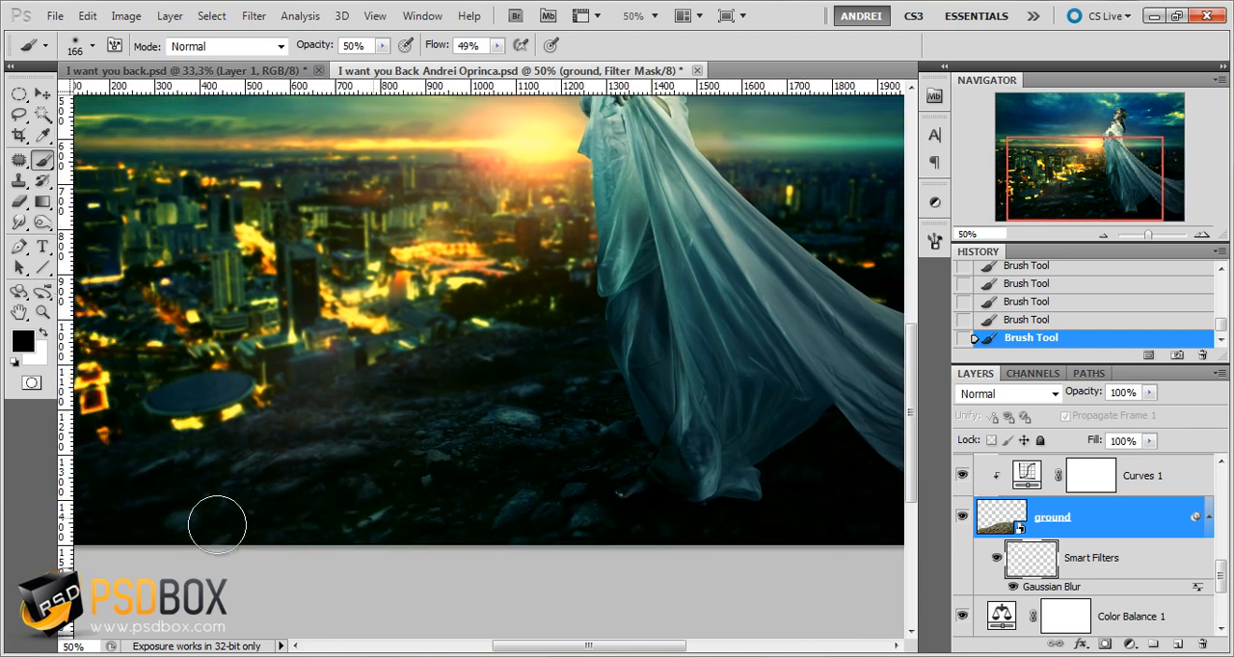
{"action": "left_click_drag", "start_coordinate": [473, 454], "coordinate": [538, 489]}
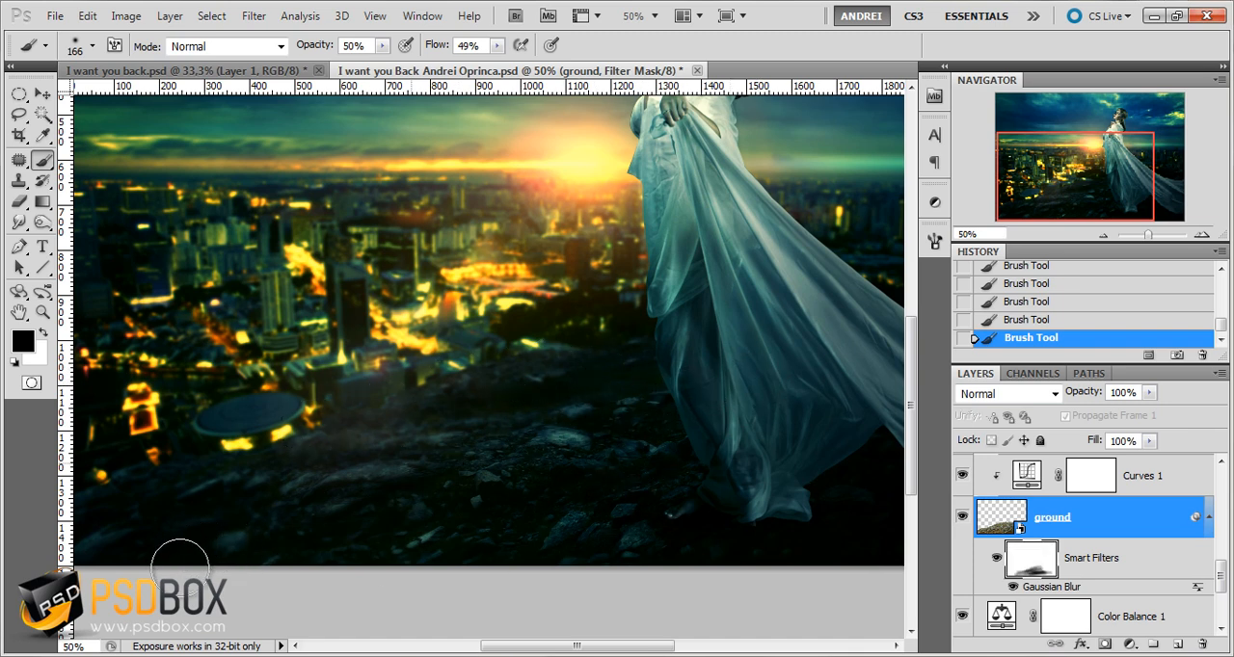
{"action": "left_click_drag", "start_coordinate": [787, 478], "coordinate": [614, 481]}
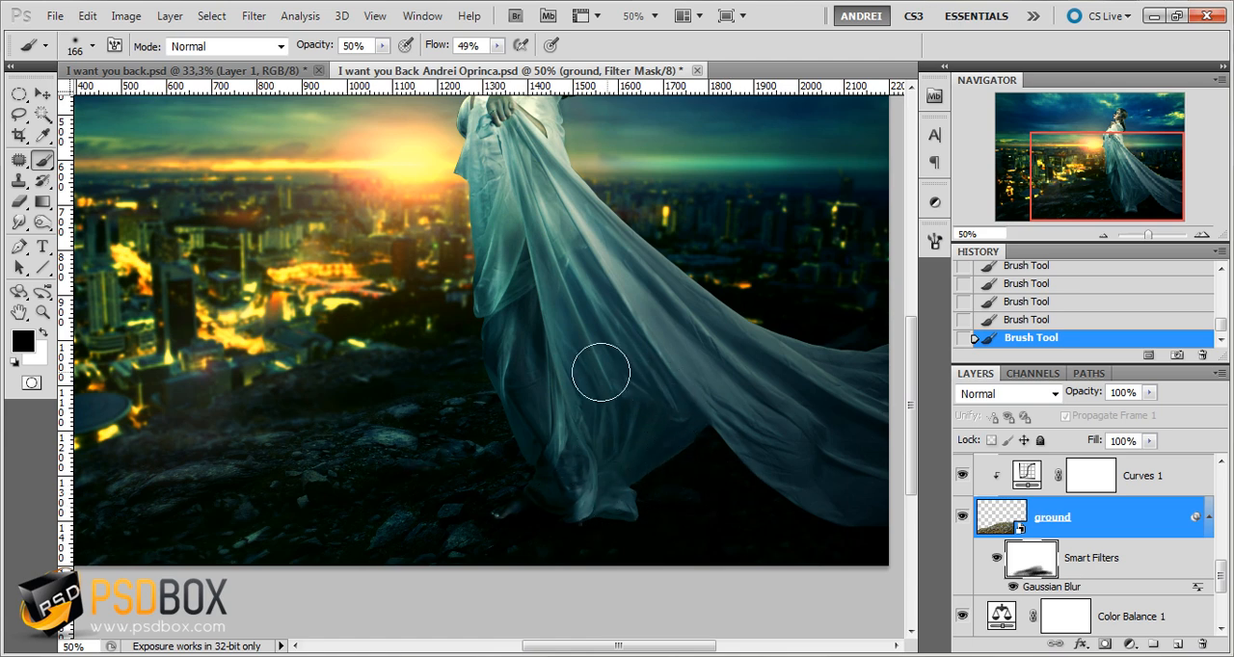
{"action": "left_click_drag", "start_coordinate": [533, 466], "coordinate": [657, 466]}
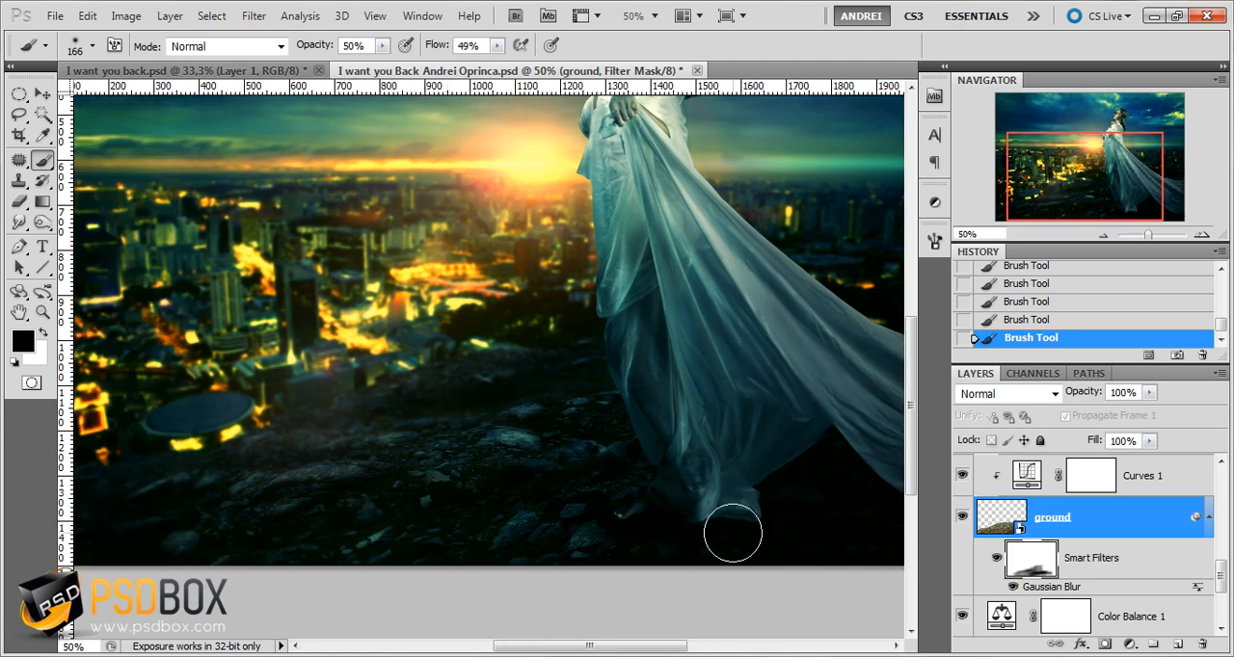
{"action": "left_click_drag", "start_coordinate": [540, 516], "coordinate": [691, 502]}
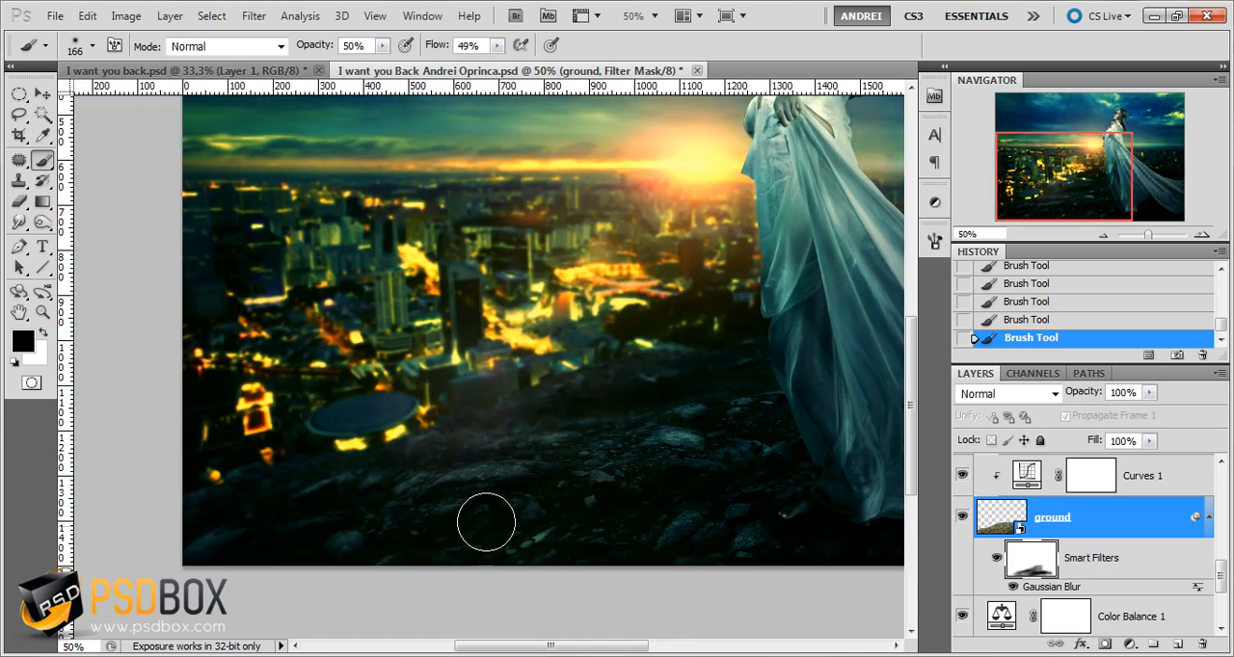
Lower the brush to 32% opacity and 34% flow, and paint white on the ground's filter mask to soften the blur transition
{"action": "left_click", "coordinate": [497, 45]}
{"action": "left_click_drag", "start_coordinate": [493, 65], "coordinate": [483, 63]}
{"action": "left_click", "coordinate": [383, 45]}
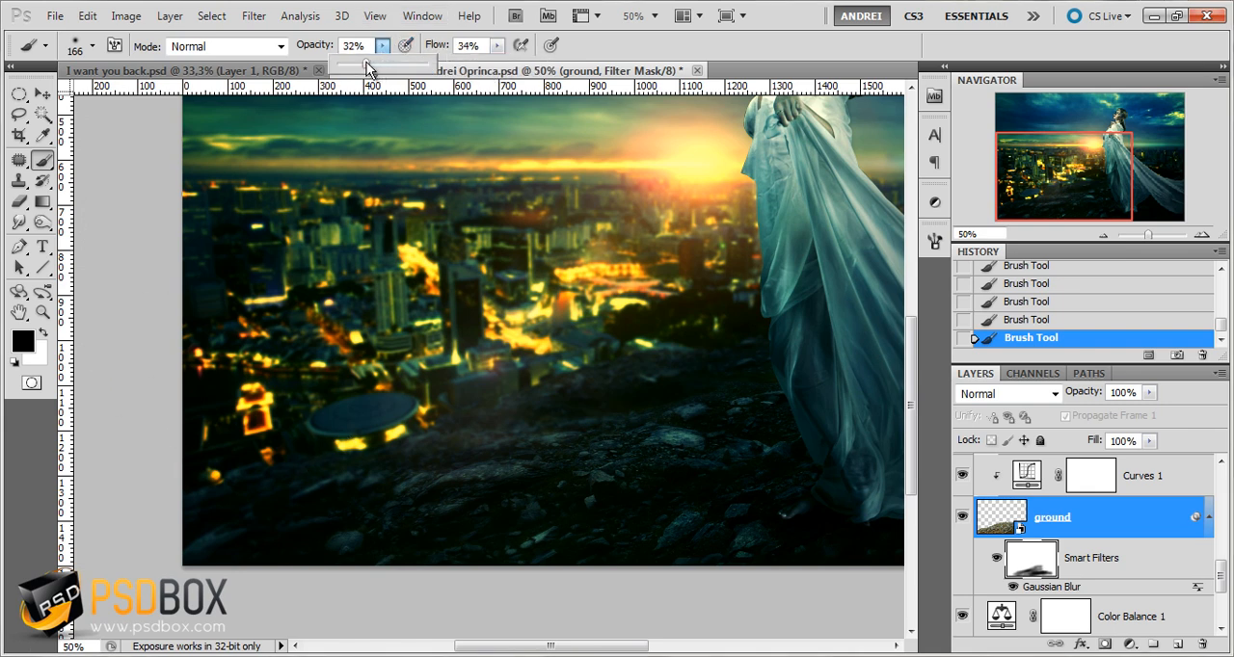
{"action": "left_click", "coordinate": [1038, 557]}
{"action": "key", "text": "x"}
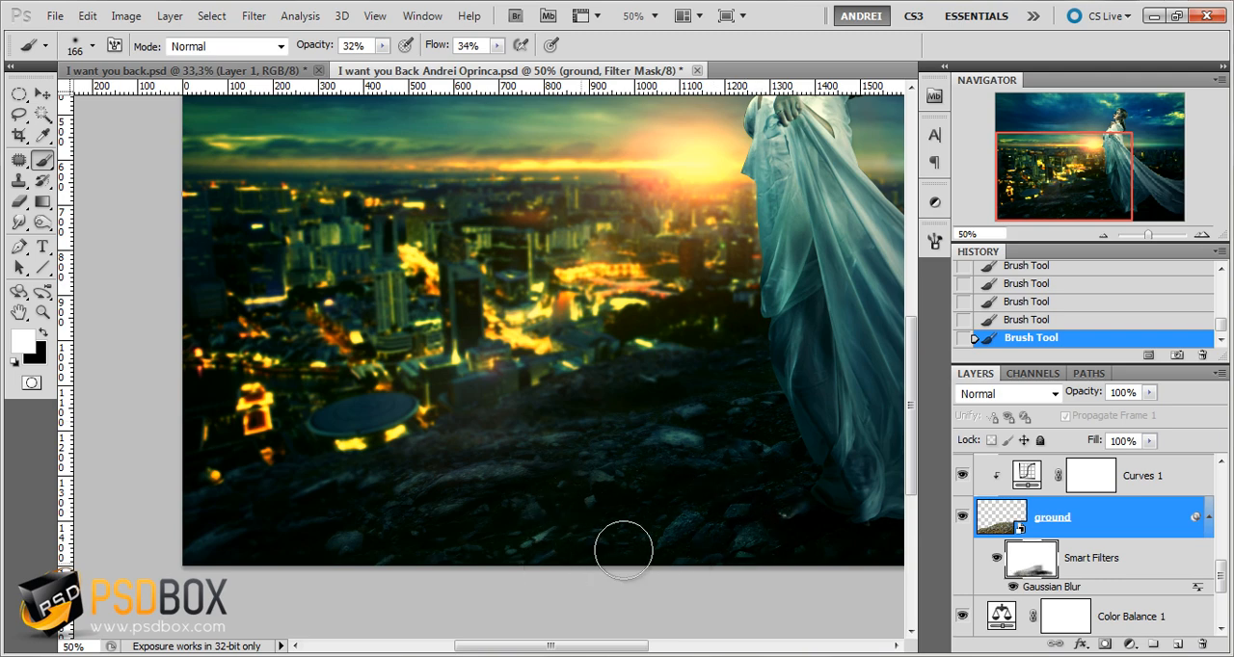
{"action": "left_click_drag", "start_coordinate": [734, 422], "coordinate": [565, 492]}
Examine the finished composition up close and as a whole, and review the upper layers of the stack
{"action": "scroll", "coordinate": [578, 397], "scroll_direction": "down", "scroll_amount": 1}
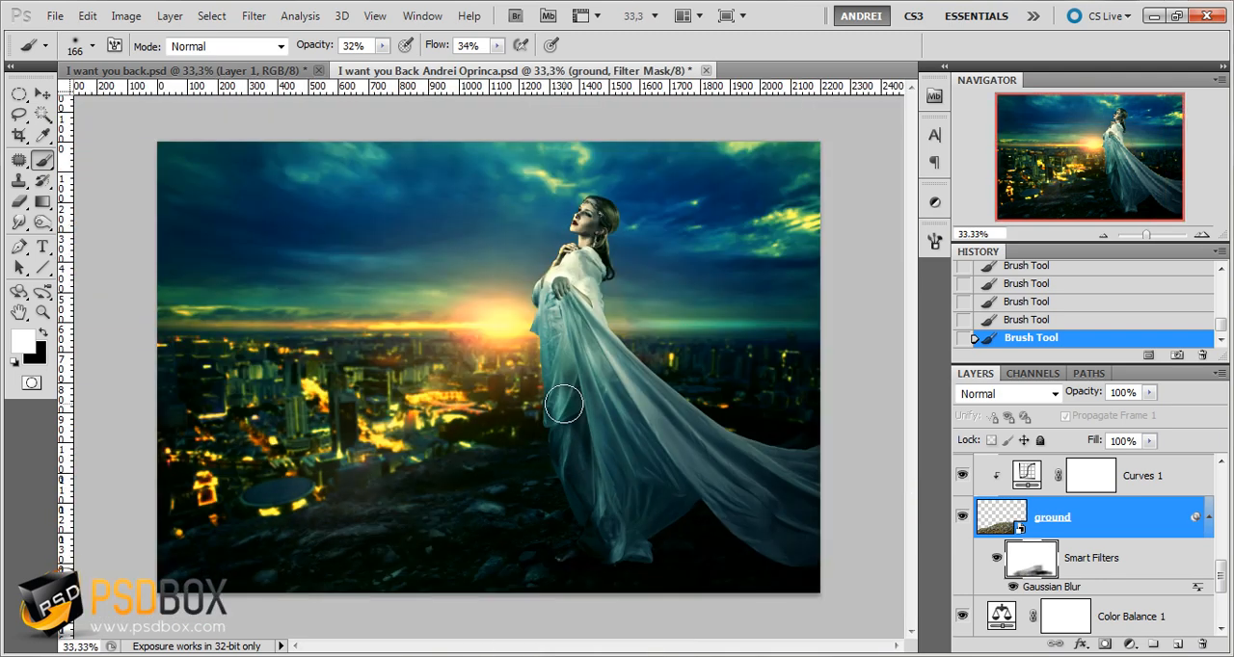
{"action": "scroll", "coordinate": [414, 385], "scroll_direction": "up", "scroll_amount": 1}
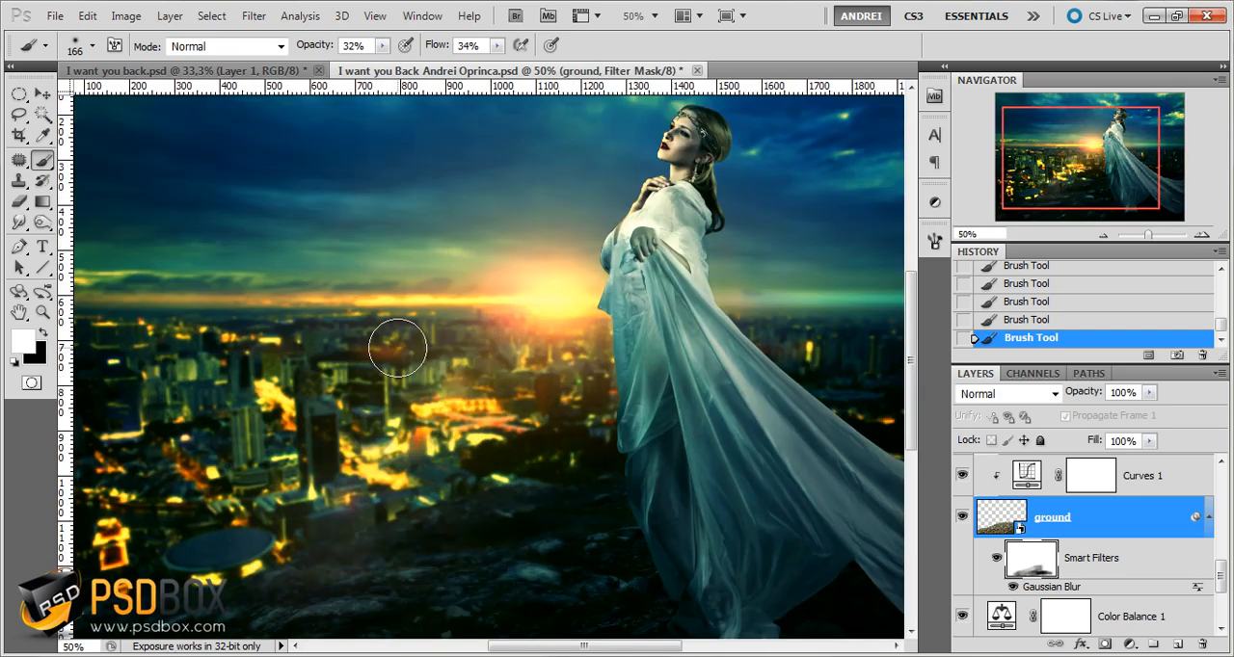
{"action": "scroll", "coordinate": [397, 348], "scroll_direction": "down", "scroll_amount": 1}
{"action": "scroll", "coordinate": [403, 341], "scroll_direction": "up", "scroll_amount": 1}
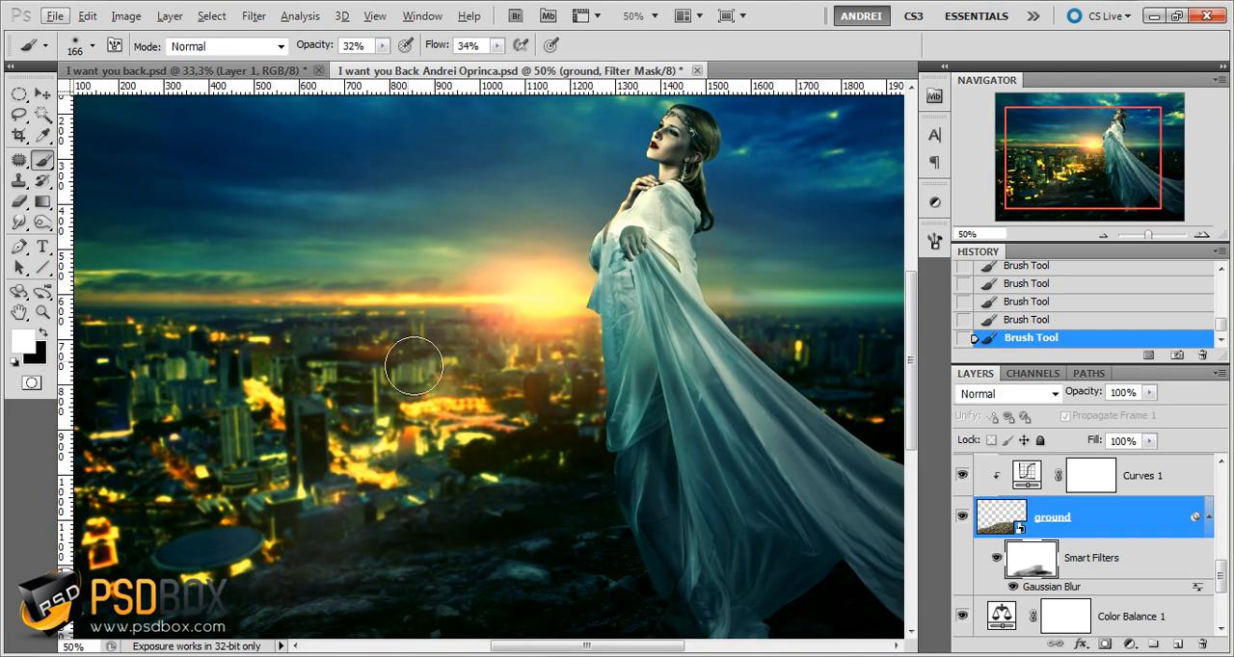
{"action": "left_click_drag", "start_coordinate": [464, 302], "coordinate": [462, 359]}
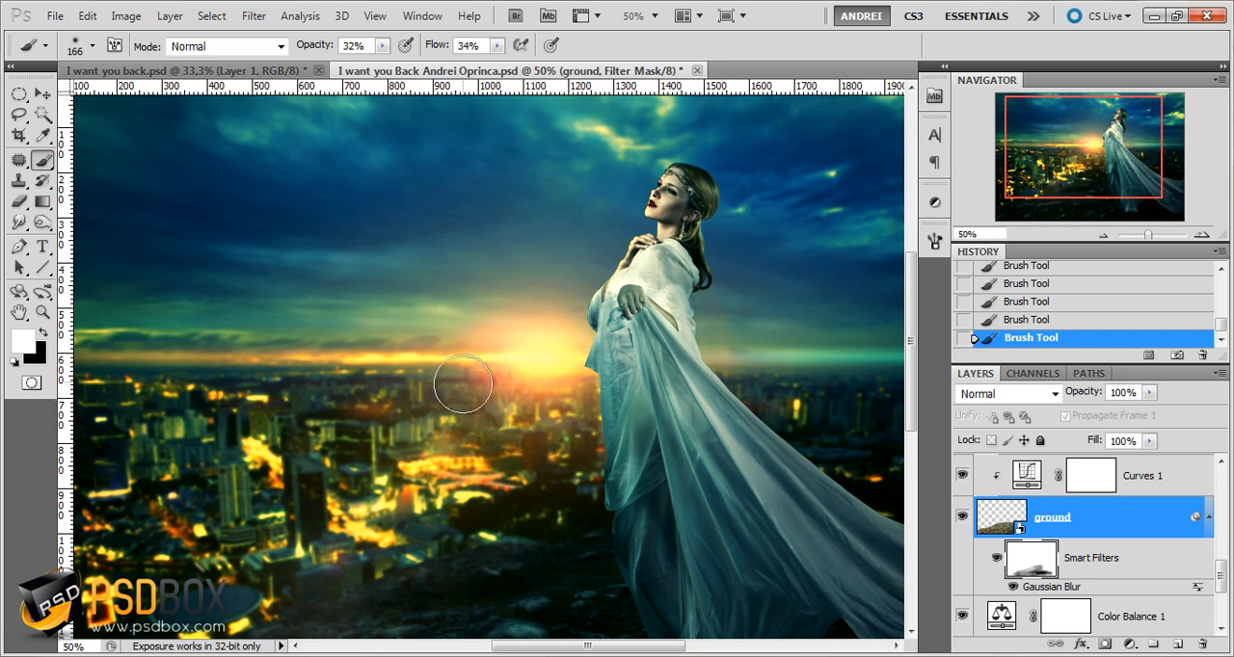
{"action": "scroll", "coordinate": [465, 367], "scroll_direction": "down", "scroll_amount": 1}
{"action": "scroll", "coordinate": [449, 332], "scroll_direction": "up", "scroll_amount": 1}
{"action": "scroll", "coordinate": [451, 342], "scroll_direction": "down", "scroll_amount": 1}
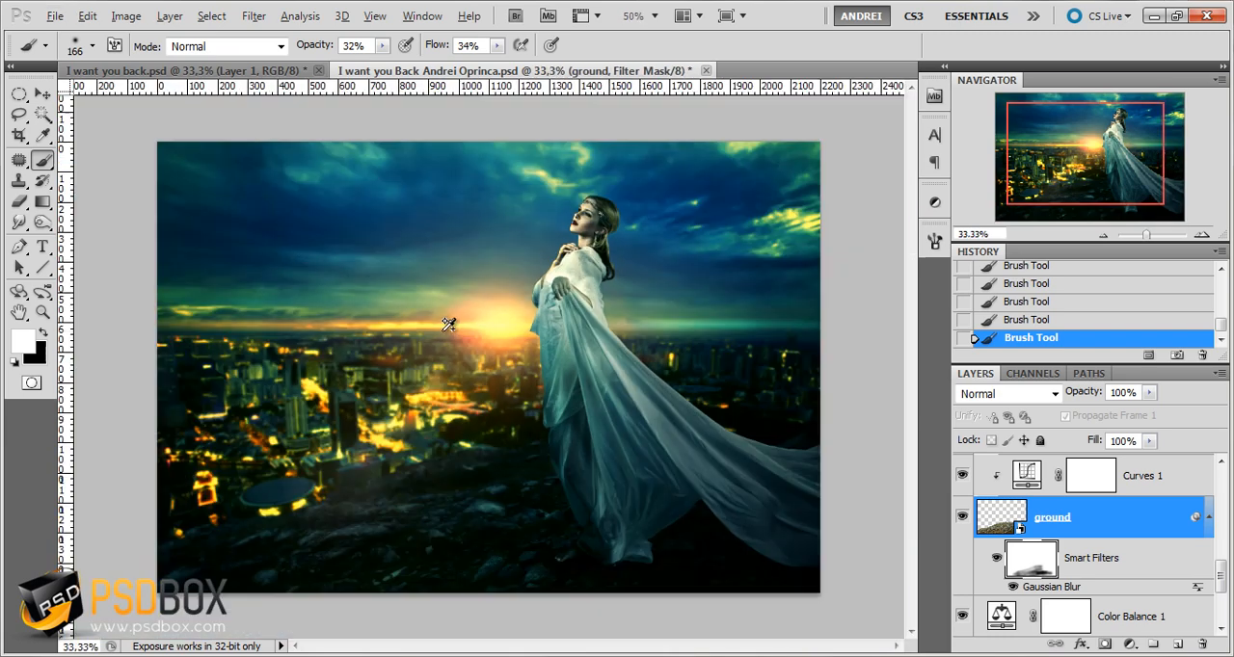
{"action": "scroll", "coordinate": [1132, 530], "scroll_direction": "up", "scroll_amount": 5}
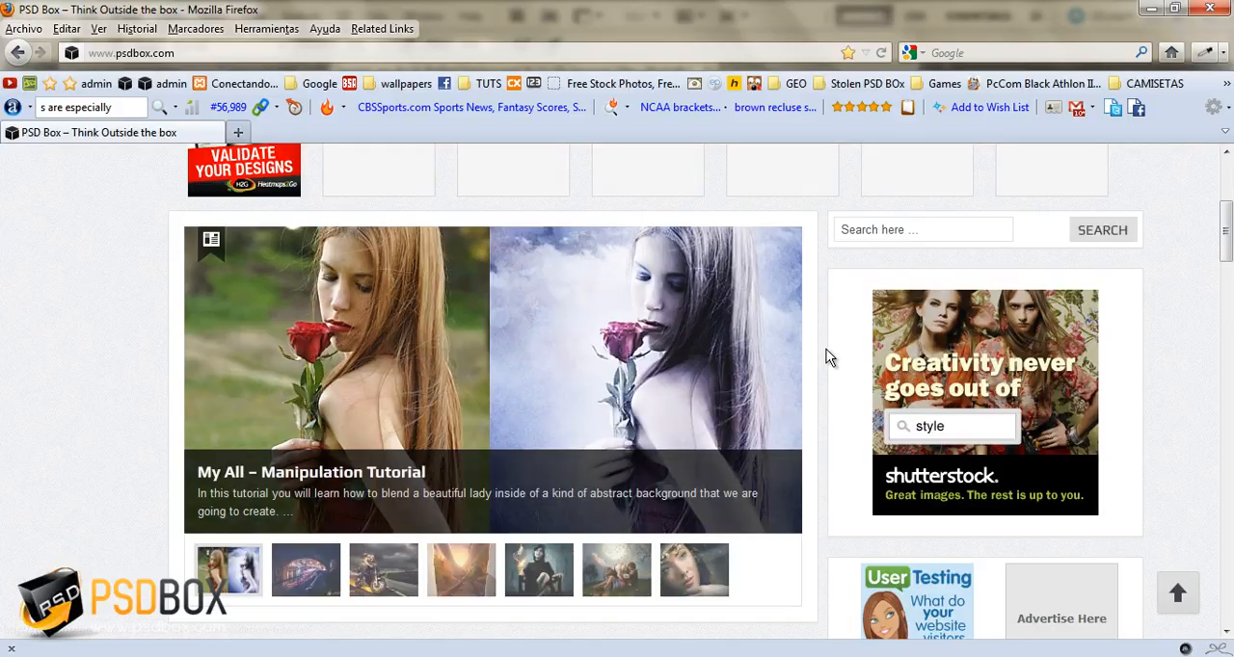
{"action": "scroll", "coordinate": [827, 353], "scroll_direction": "up", "scroll_amount": 3}
Switch to Firefox and browse down the PSD Box home page
{"action": "mouse_move", "coordinate": [945, 355]}
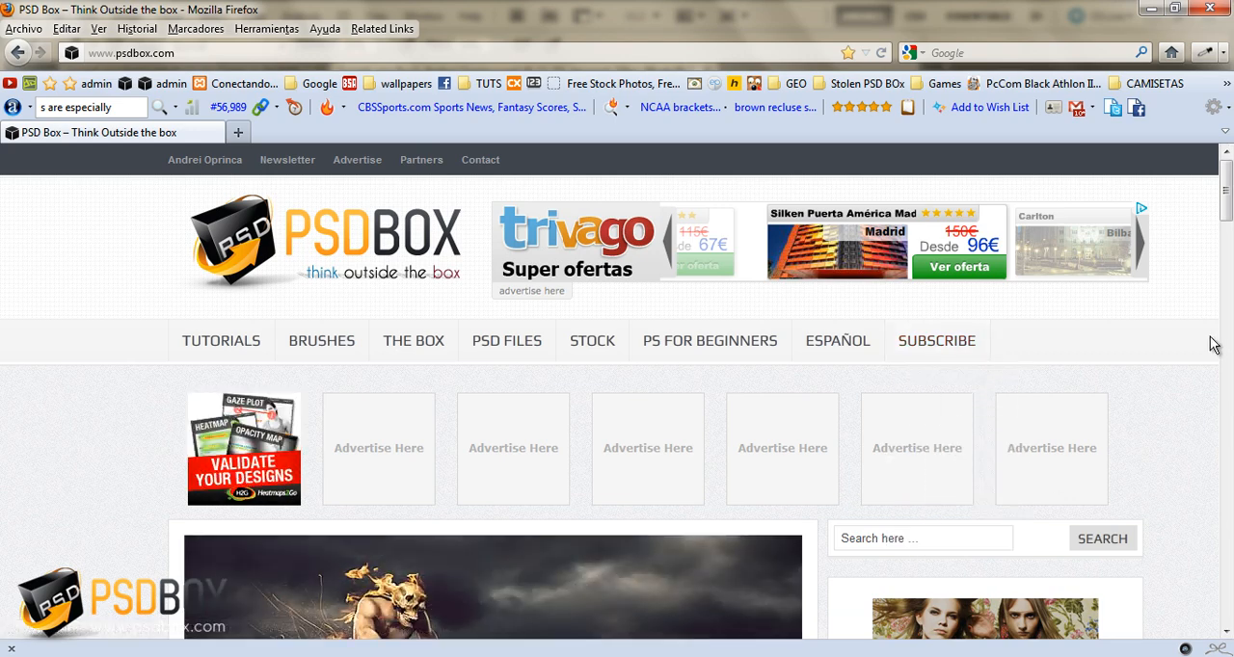
{"action": "scroll", "coordinate": [89, 376], "scroll_direction": "down", "scroll_amount": 2}
{"action": "scroll", "coordinate": [89, 376], "scroll_direction": "down", "scroll_amount": 4}
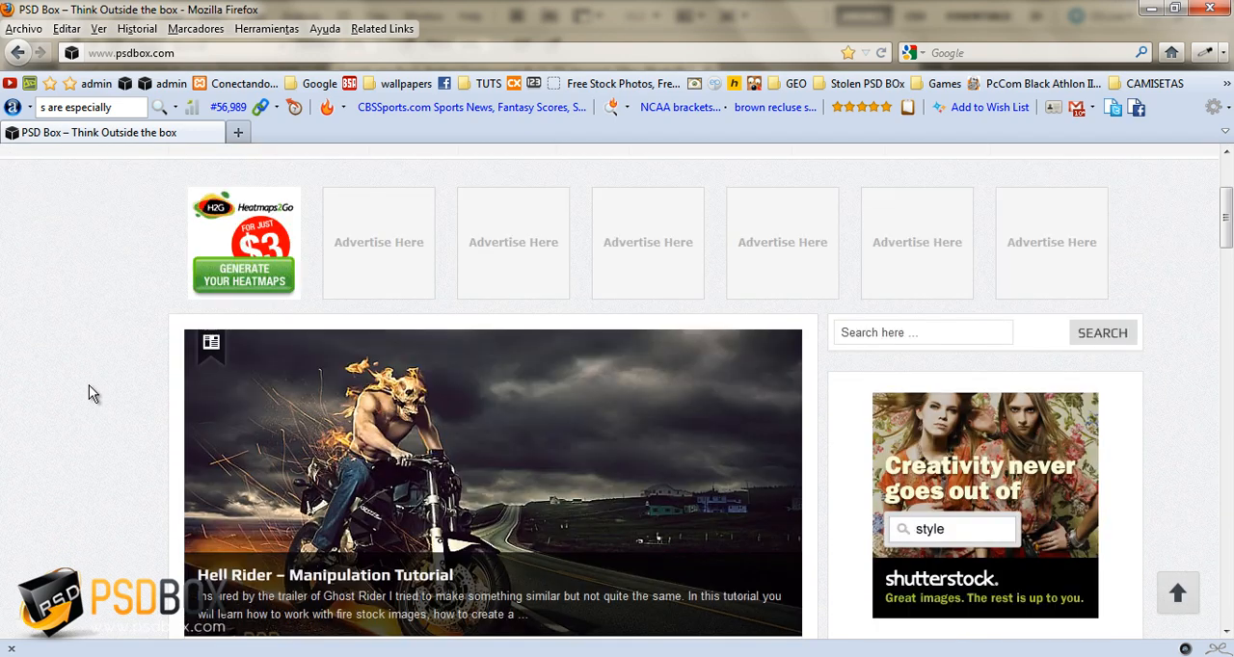